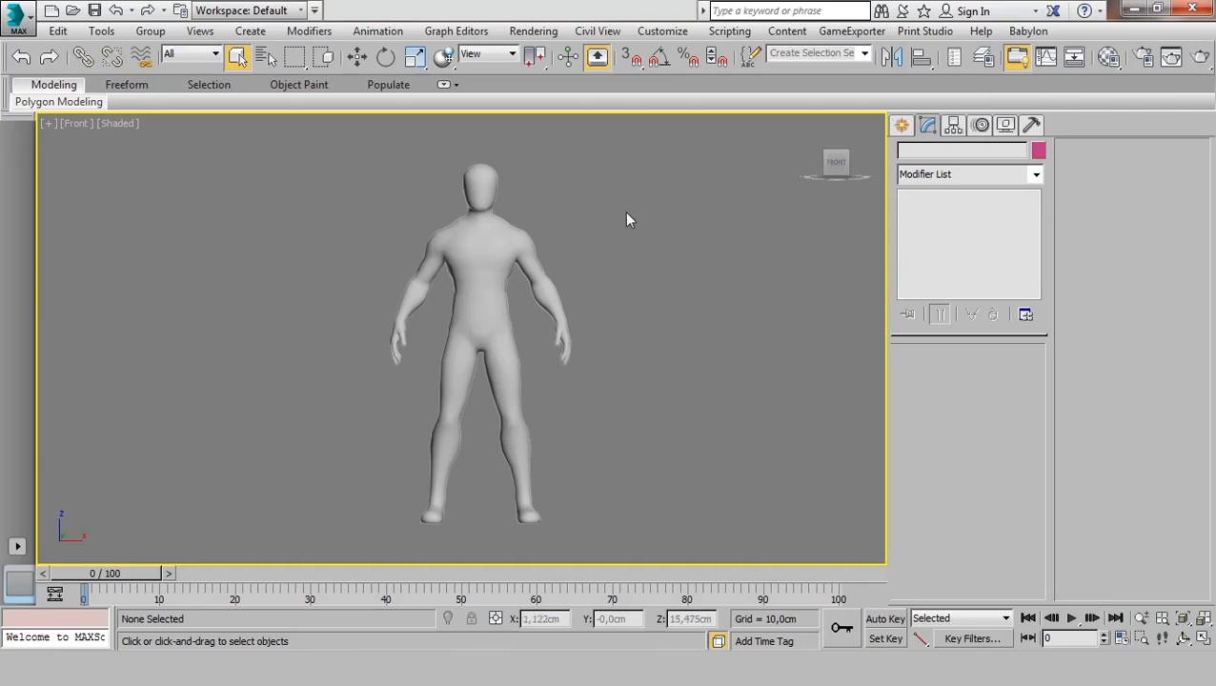
pyautogui.click(902, 126)
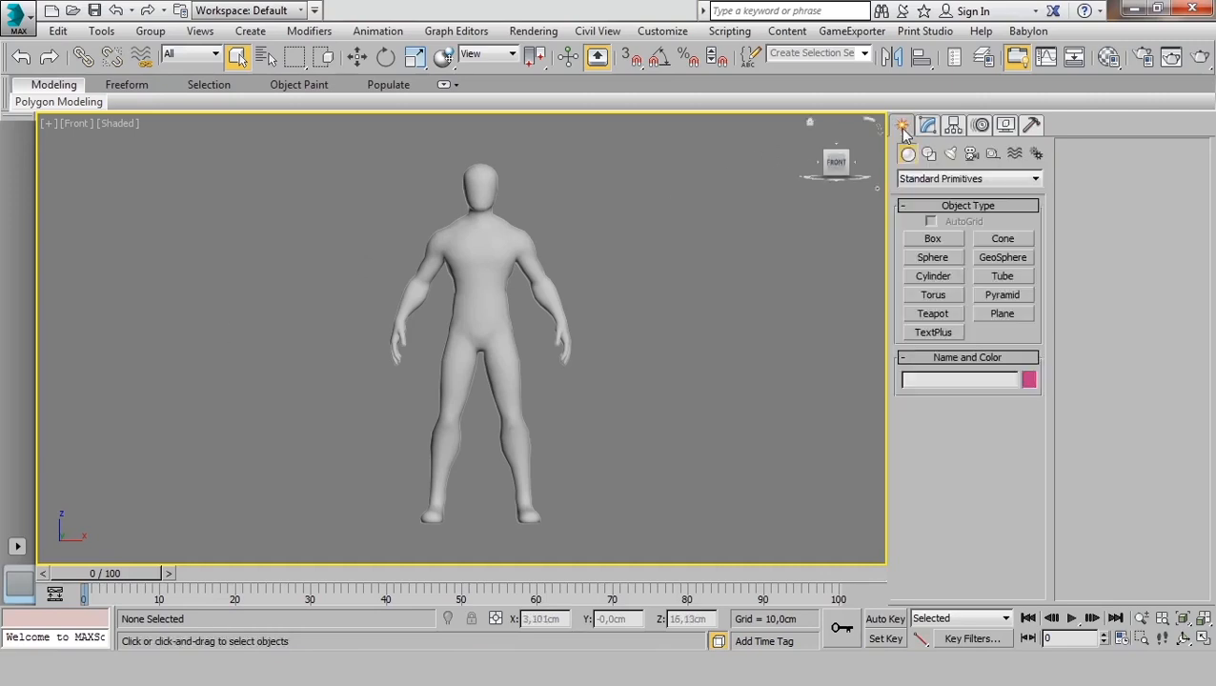
pyautogui.click(1038, 154)
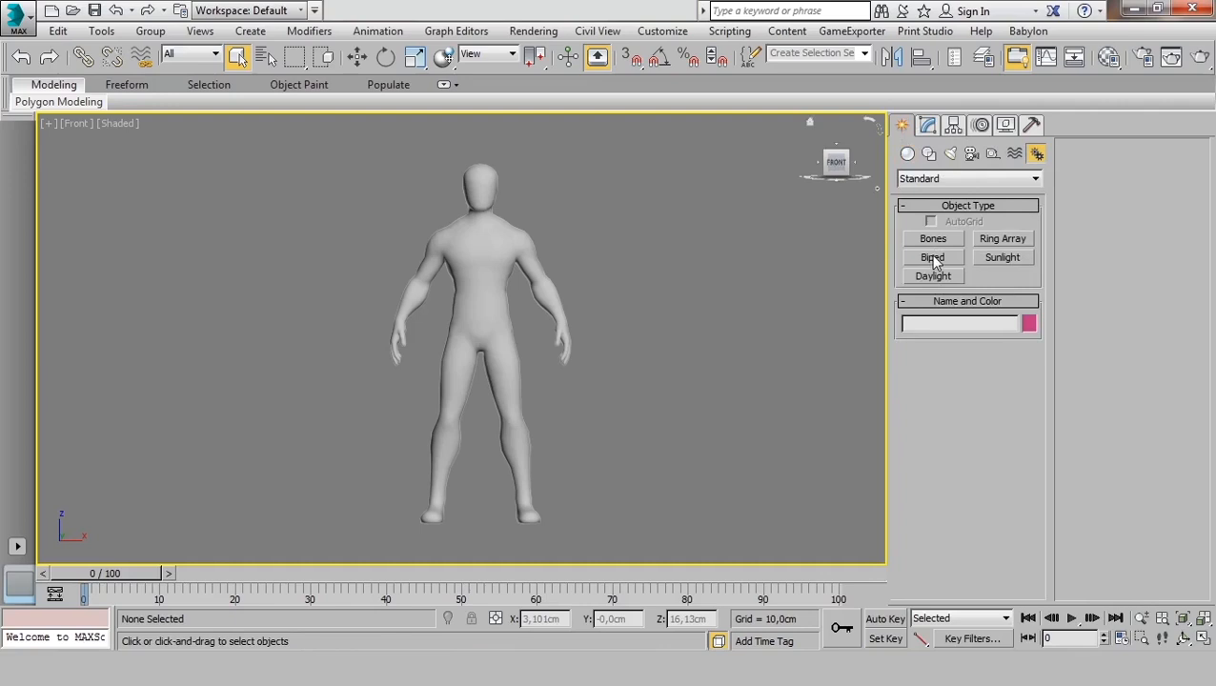
pyautogui.click(934, 258)
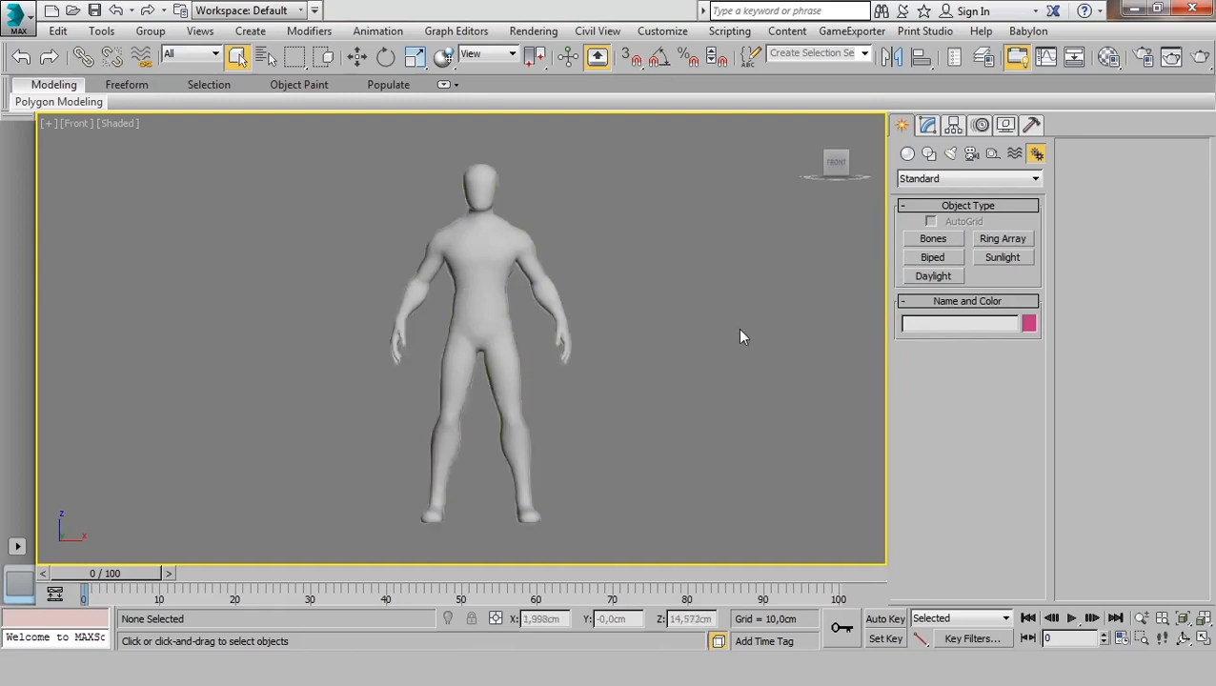
# Add an Unwrap UVW modifier to the body mesh and inspect its layout in the UV editor.
pyautogui.click(477, 292)
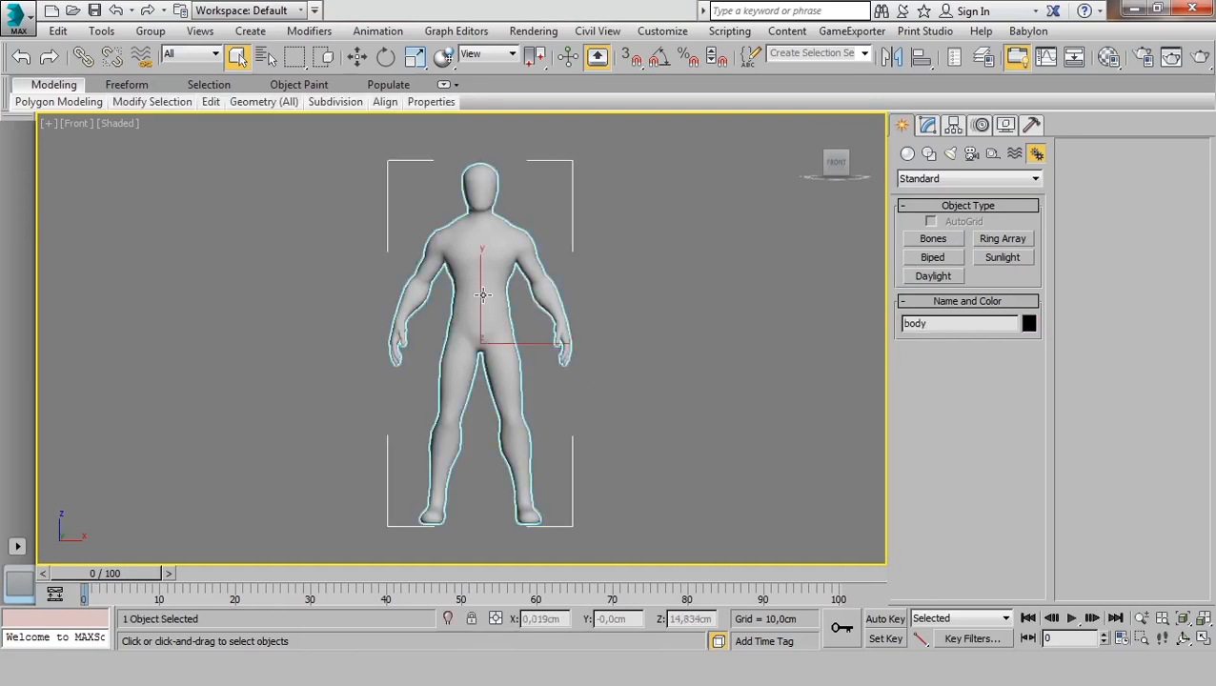
pyautogui.click(929, 129)
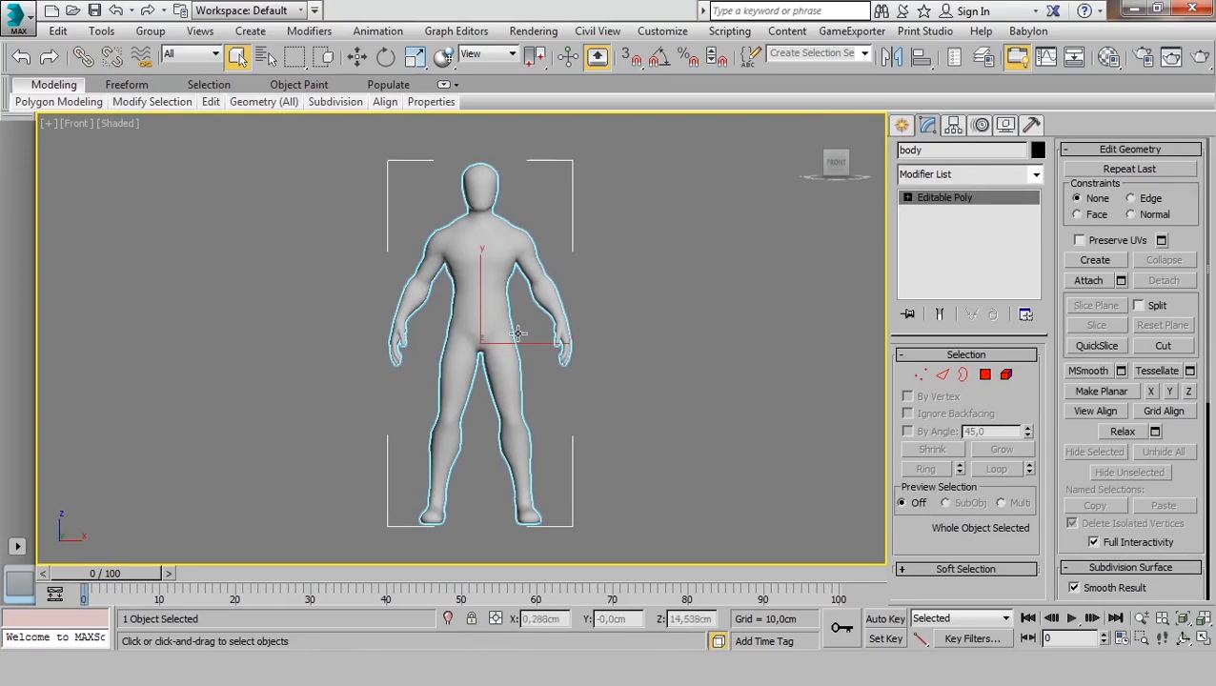
pyautogui.click(954, 172)
pyautogui.press('u')
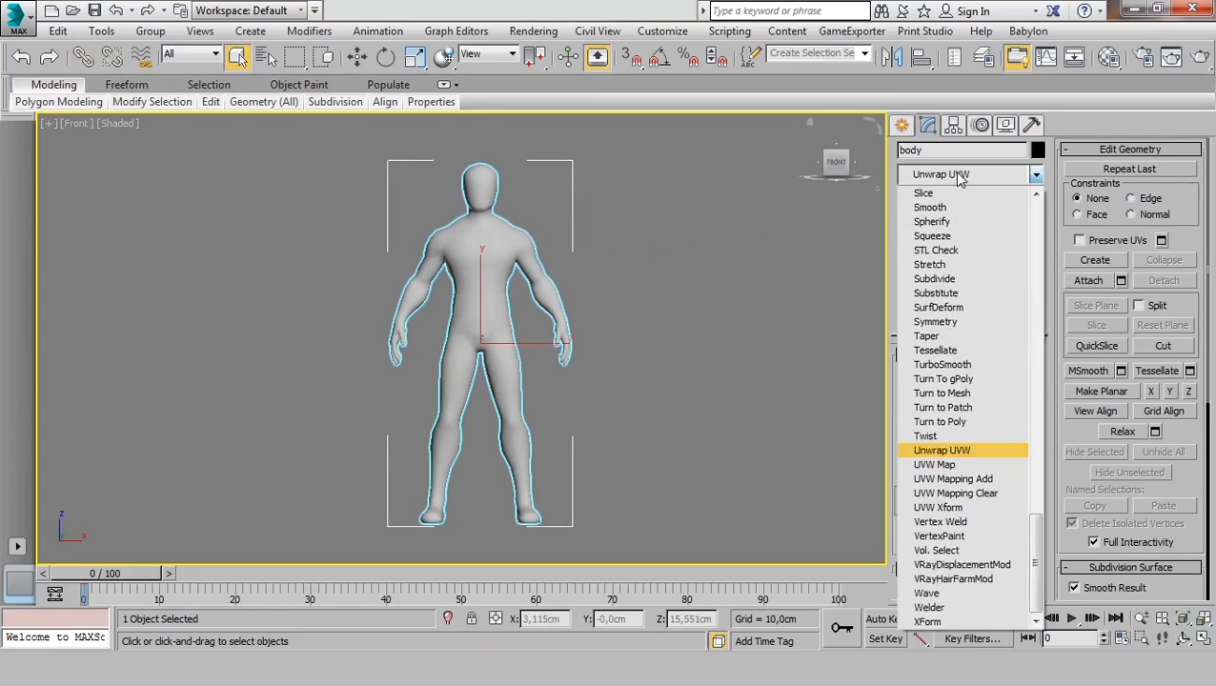
pyautogui.press('Return')
pyautogui.click(1128, 172)
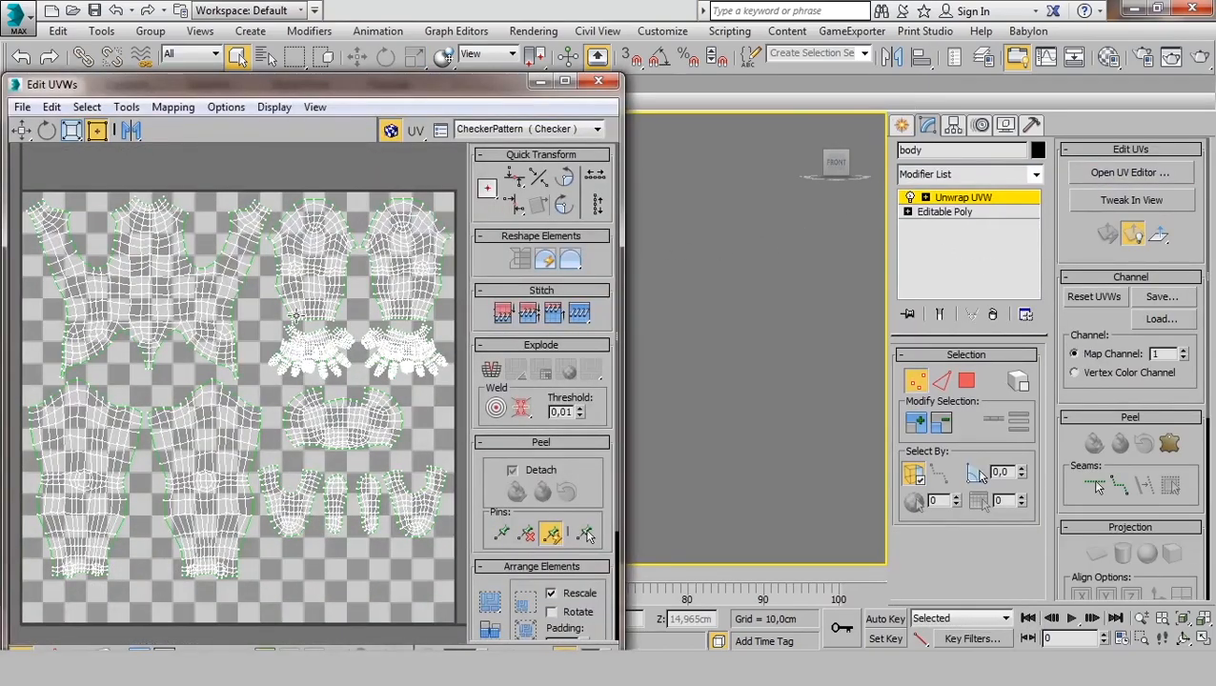
pyautogui.click(598, 81)
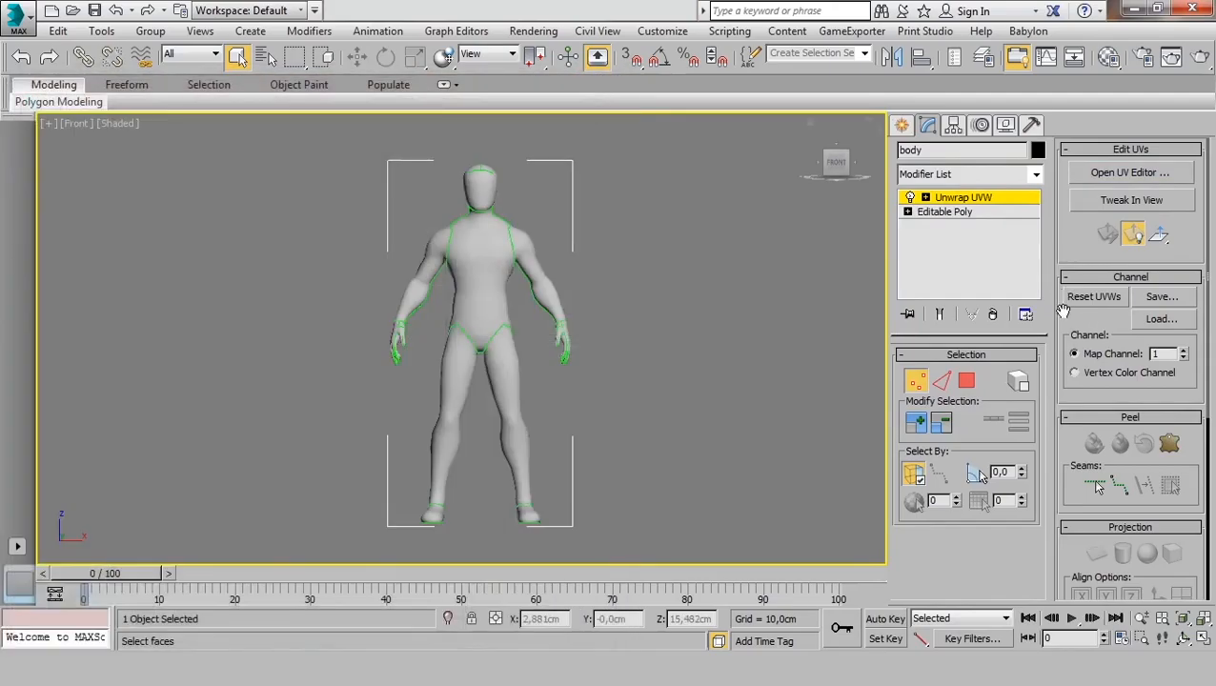
# Collapse the body's entire modifier stack into the Editable Poly and deselect the mesh.
pyautogui.rightClick(970, 200)
pyautogui.click(1028, 378)
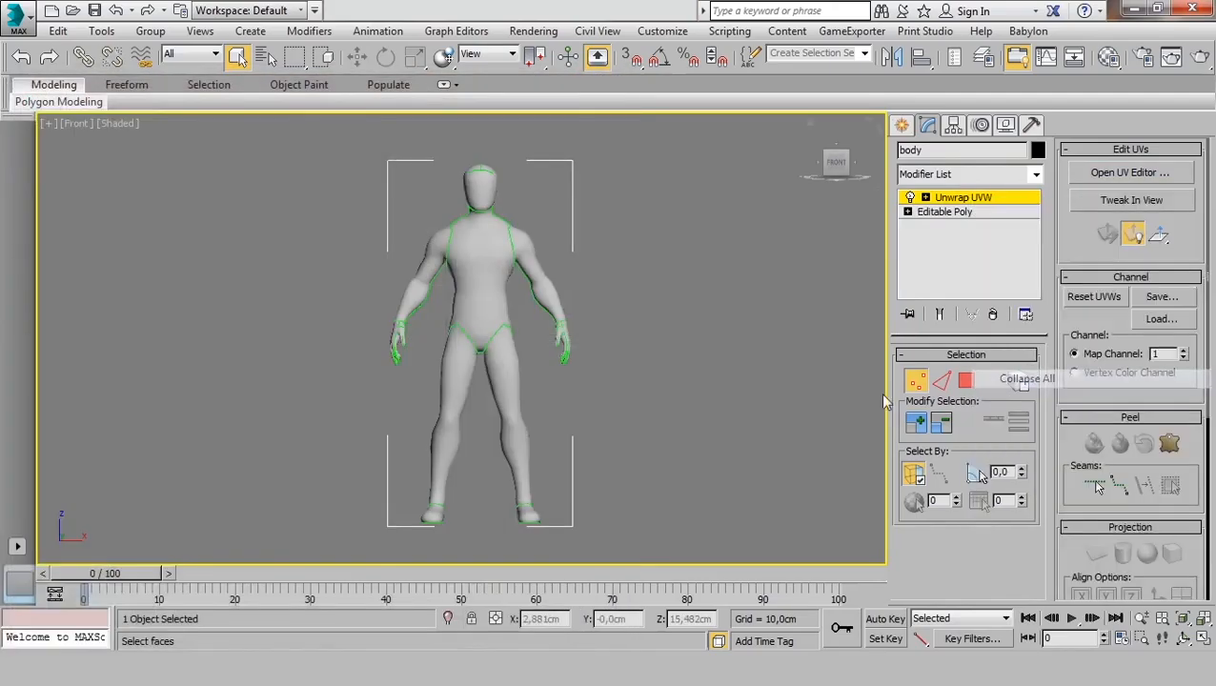
pyautogui.click(690, 387)
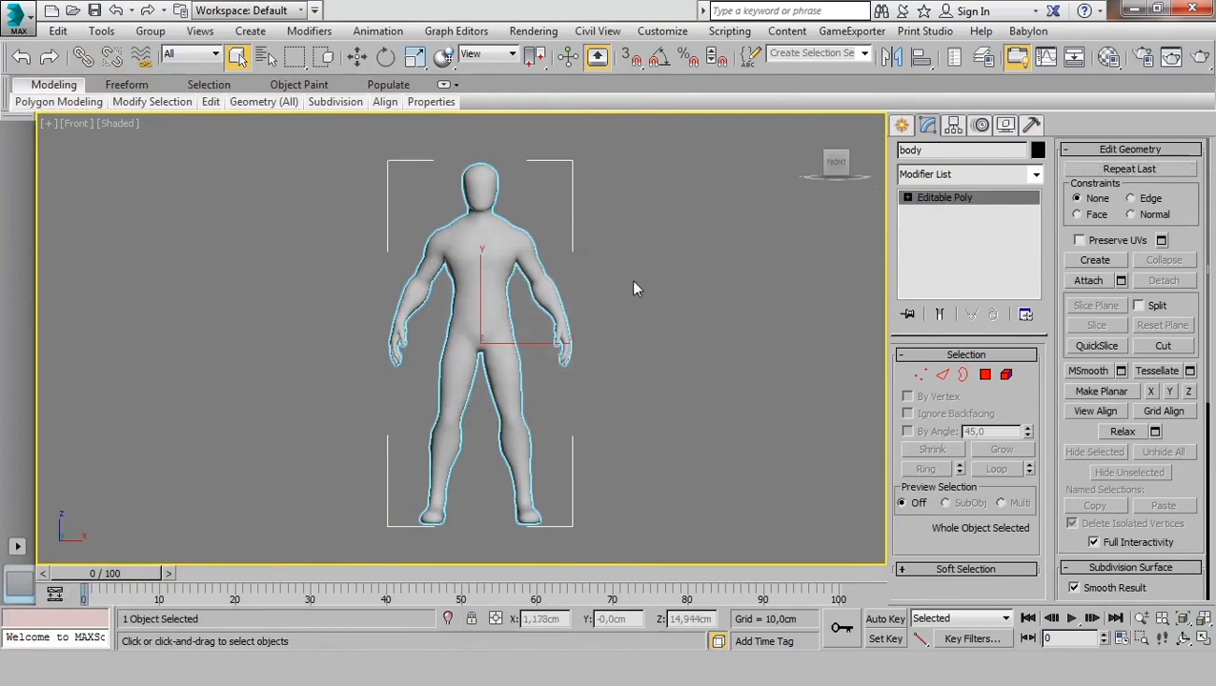
pyautogui.click(637, 352)
# Remove smoothing group 1 from the whole body element and inspect the shading on the torso.
pyautogui.click(480, 316)
pyautogui.scroll(4, 464, 265)
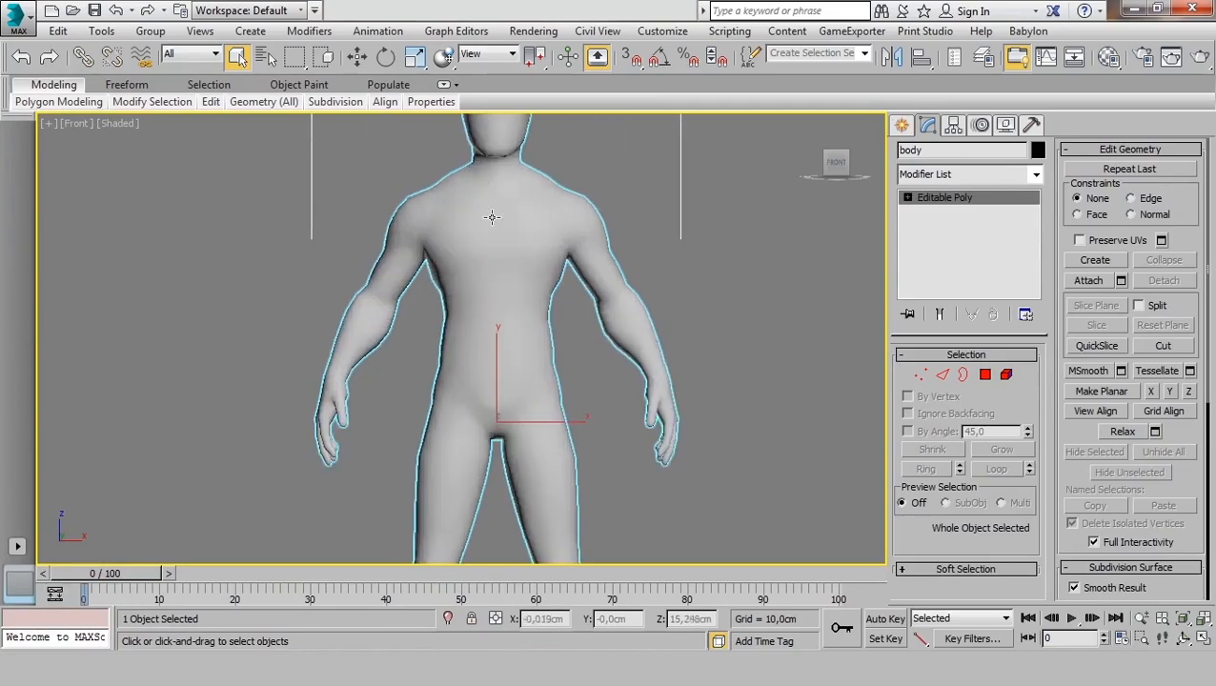
pyautogui.scroll(-2, 487, 240)
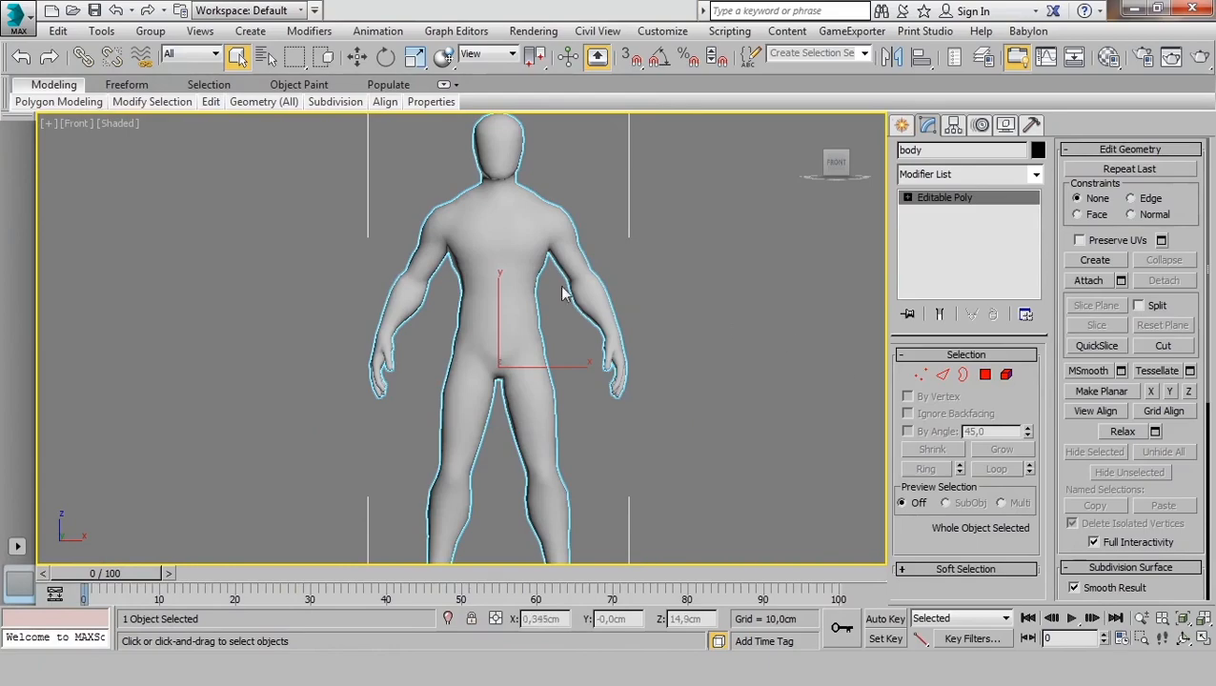
pyautogui.click(1006, 375)
pyautogui.click(703, 365)
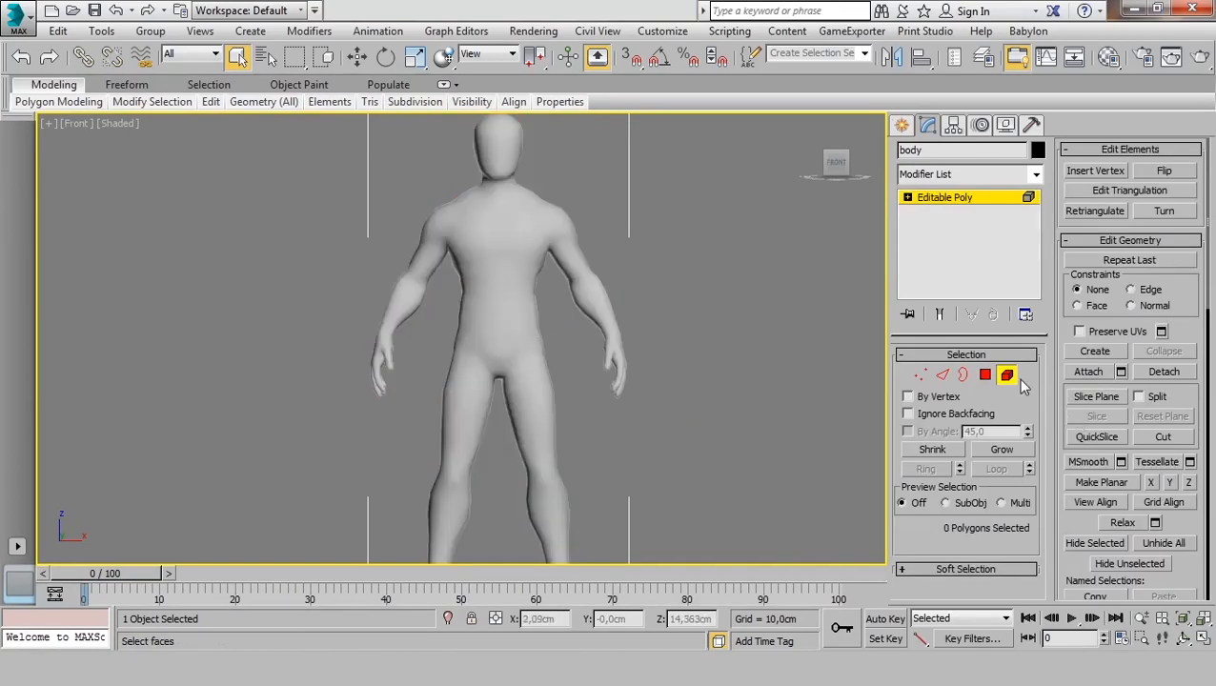
pyautogui.click(525, 280)
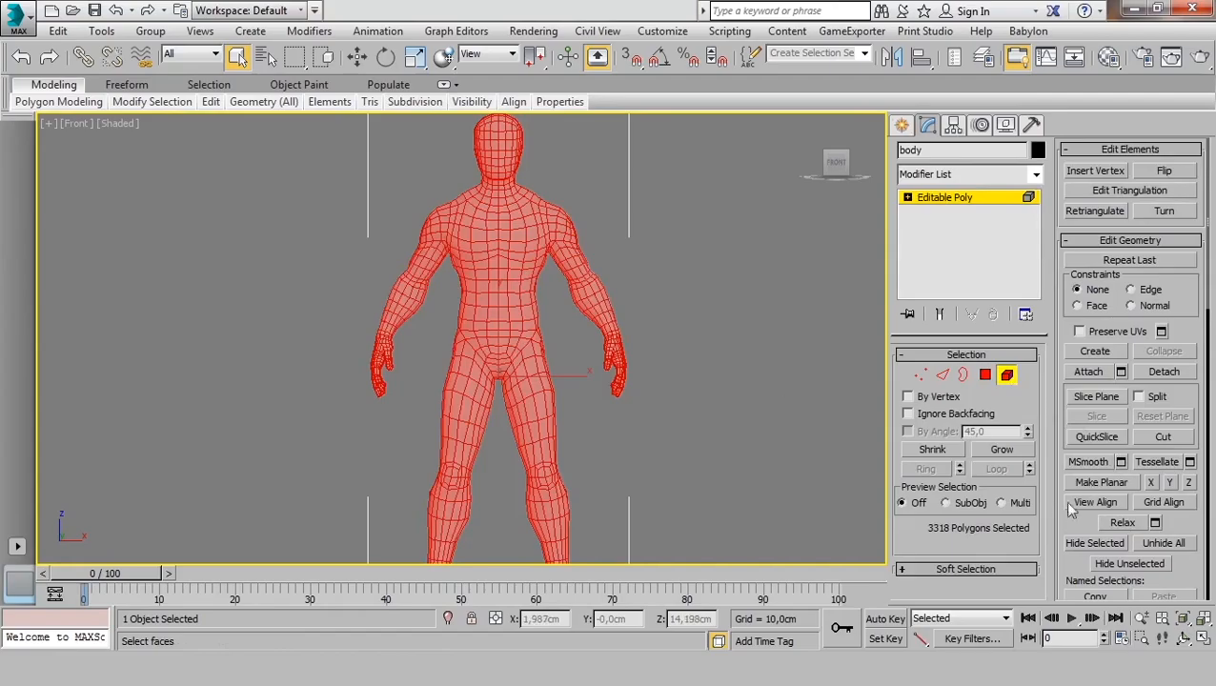
pyautogui.scroll(-10, 1070, 510)
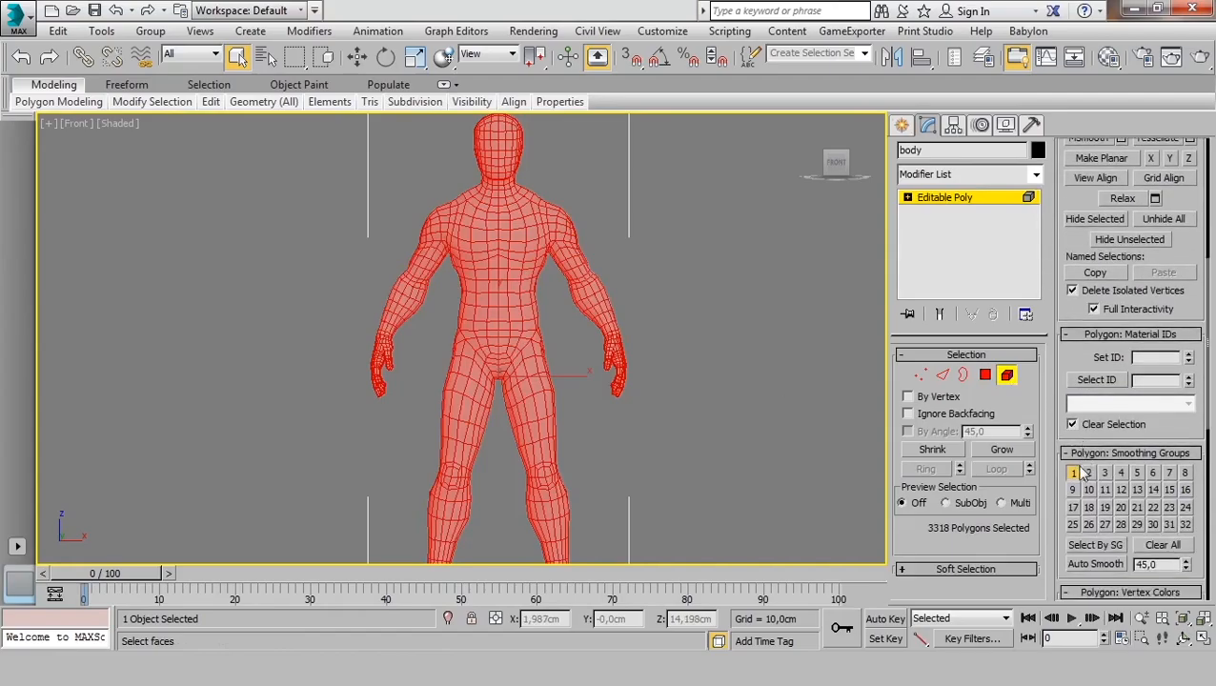
pyautogui.click(1075, 474)
pyautogui.click(744, 387)
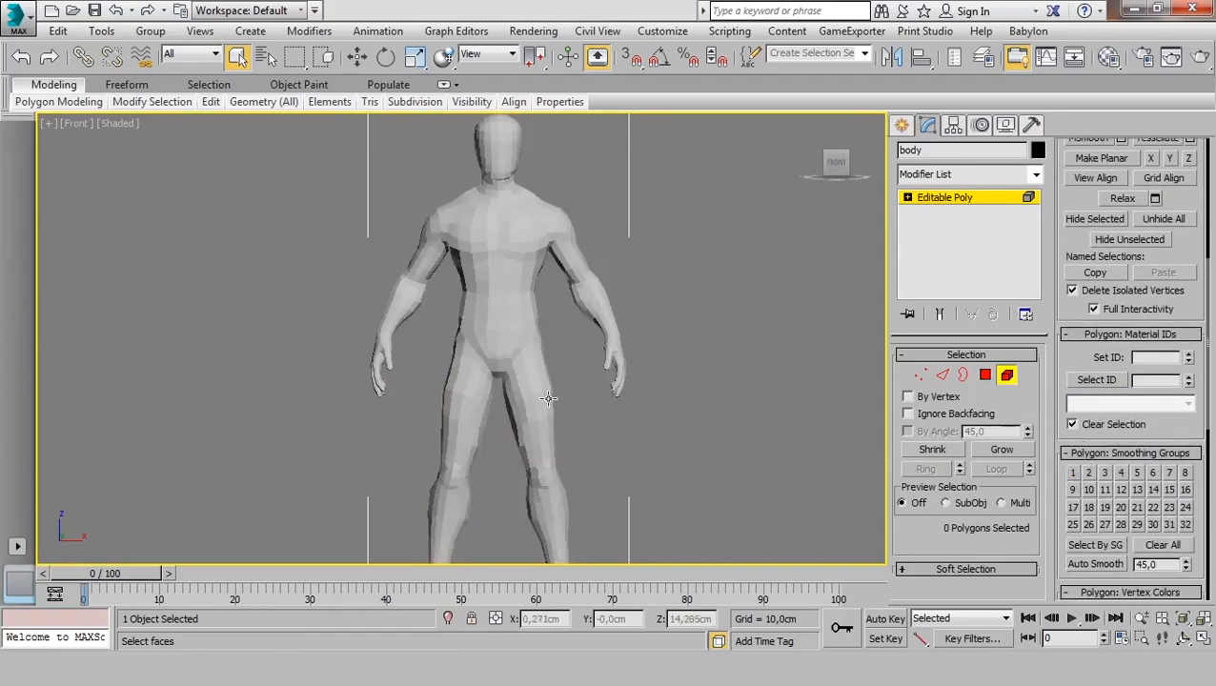
pyautogui.scroll(8, 550, 347)
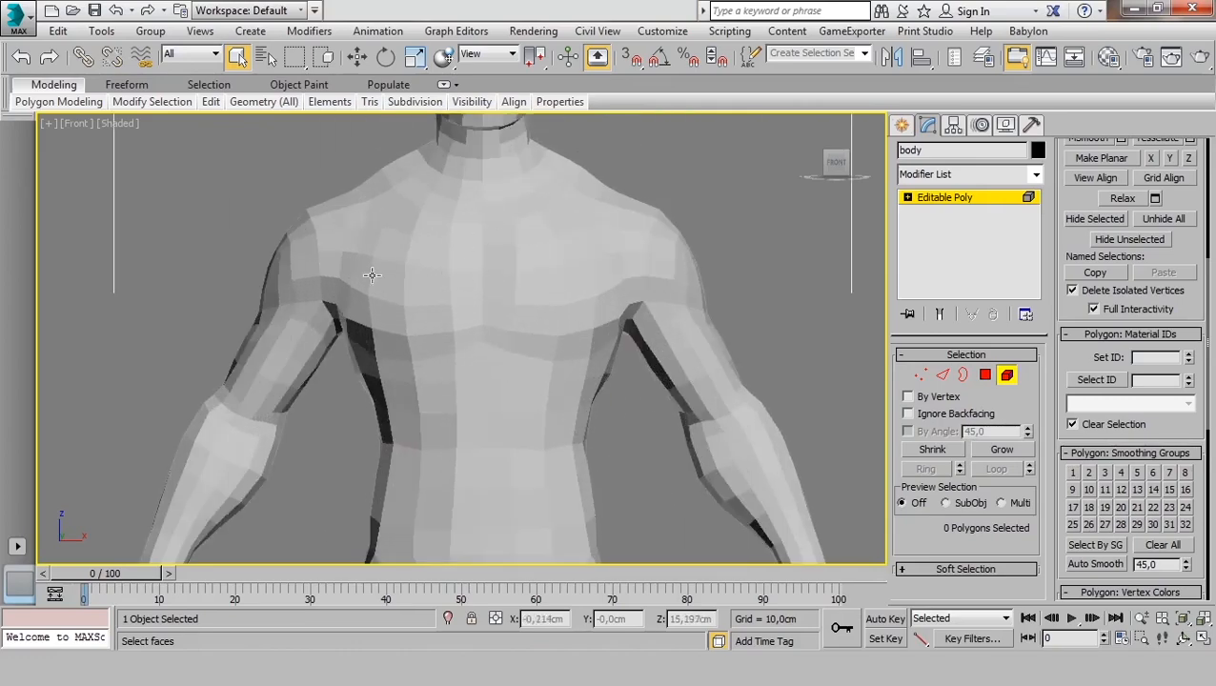
pyautogui.scroll(-6, 557, 402)
pyautogui.moveTo(556, 402); pyautogui.dragTo(576, 363, button='middle')
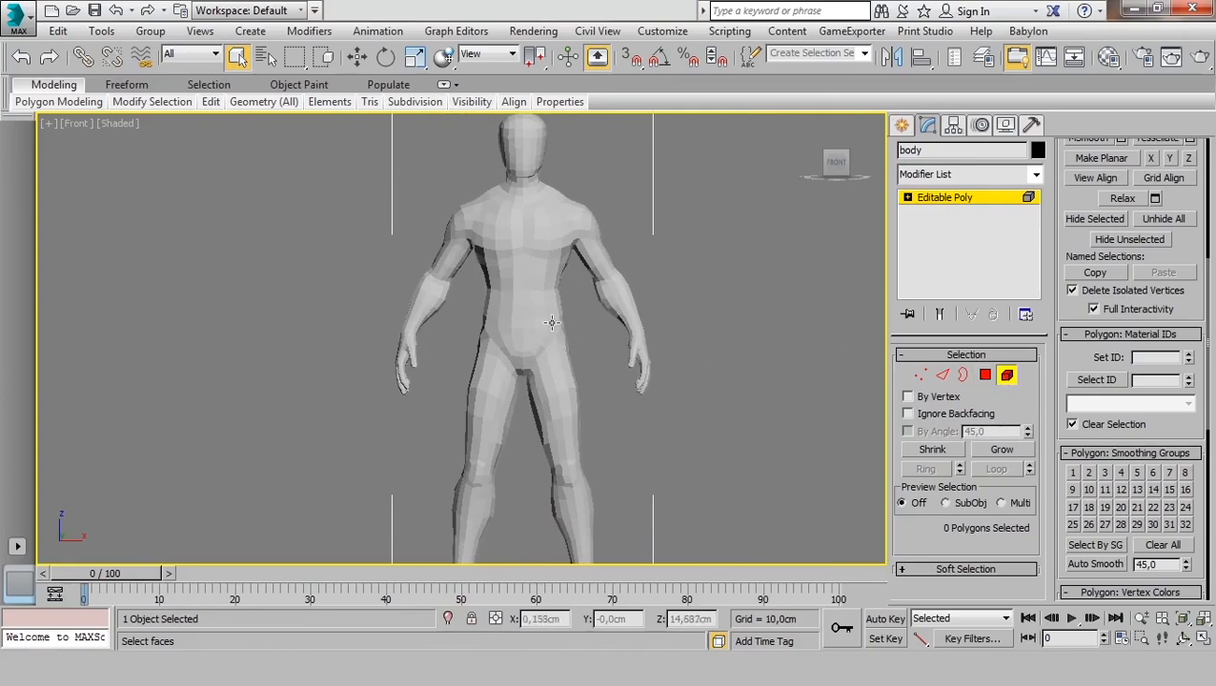
# Select all polygons of the body and assign them to smoothing group 1.
pyautogui.click(572, 305)
pyautogui.click(987, 376)
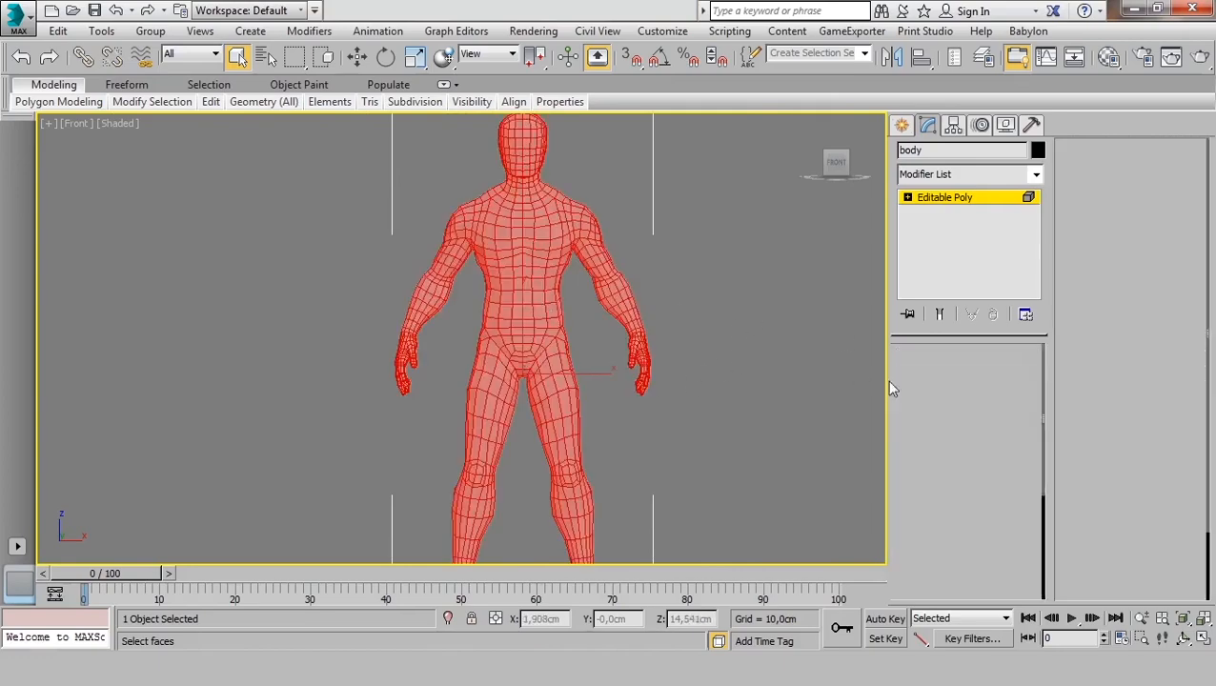
pyautogui.click(751, 380)
pyautogui.scroll(-6, 751, 380)
pyautogui.moveTo(819, 262); pyautogui.dragTo(640, 465)
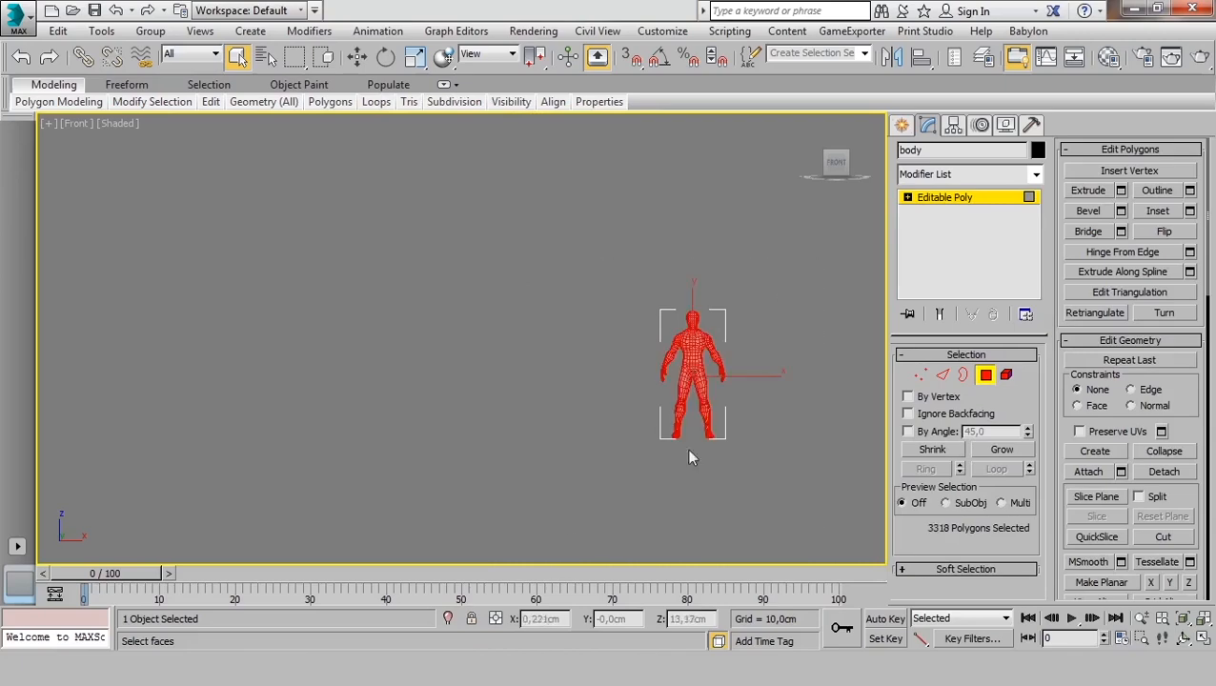
pyautogui.scroll(5, 610, 374)
pyautogui.moveTo(728, 467); pyautogui.dragTo(591, 367, button='middle')
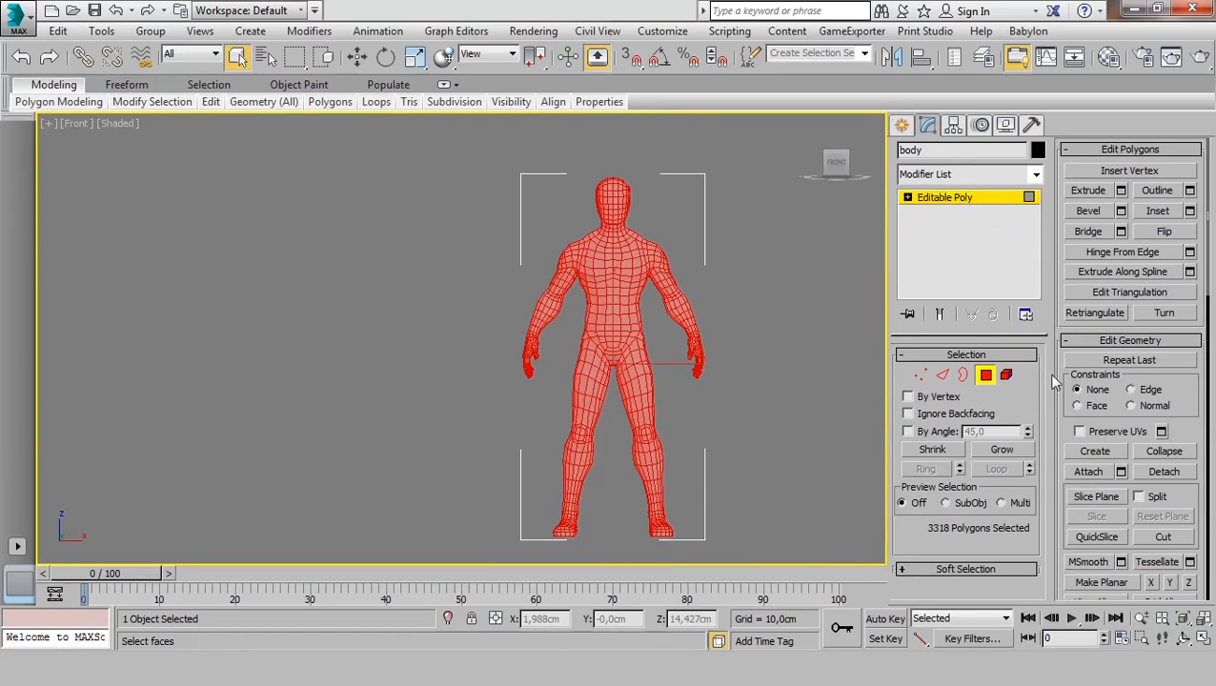
pyautogui.moveTo(1054, 387); pyautogui.dragTo(1057, 293)
pyautogui.scroll(-5, 1057, 293)
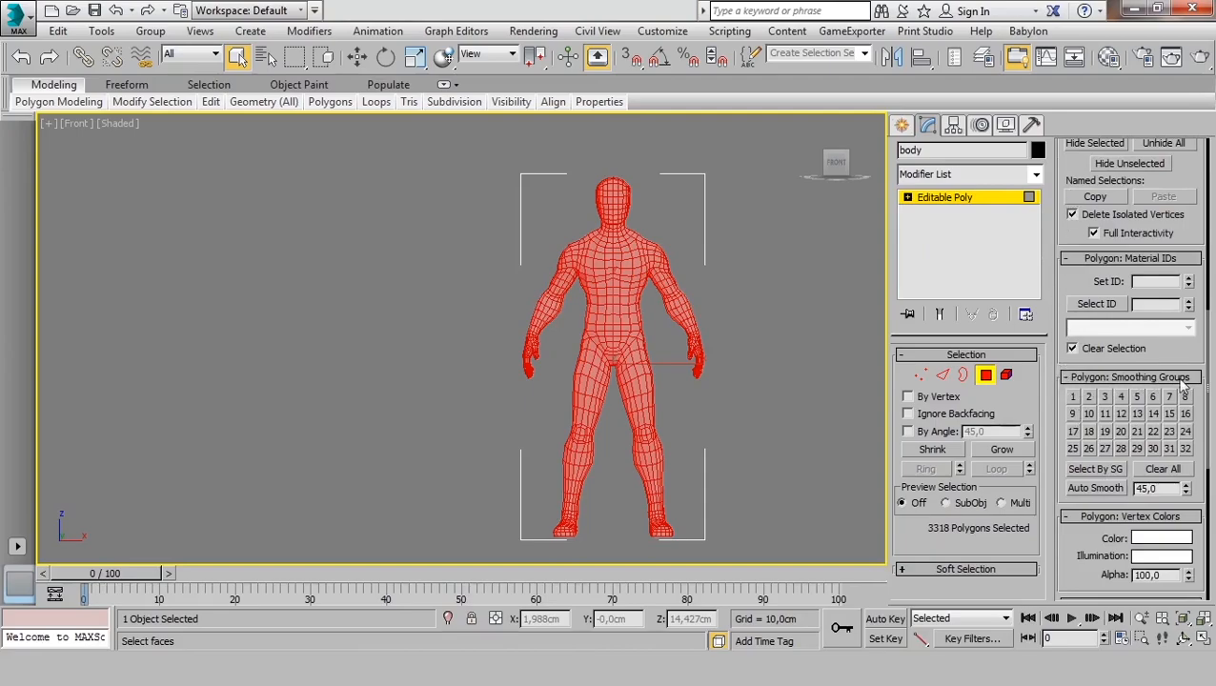
pyautogui.click(1072, 396)
pyautogui.click(1154, 471)
pyautogui.click(711, 465)
pyautogui.moveTo(625, 225); pyautogui.dragTo(606, 173, button='middle')
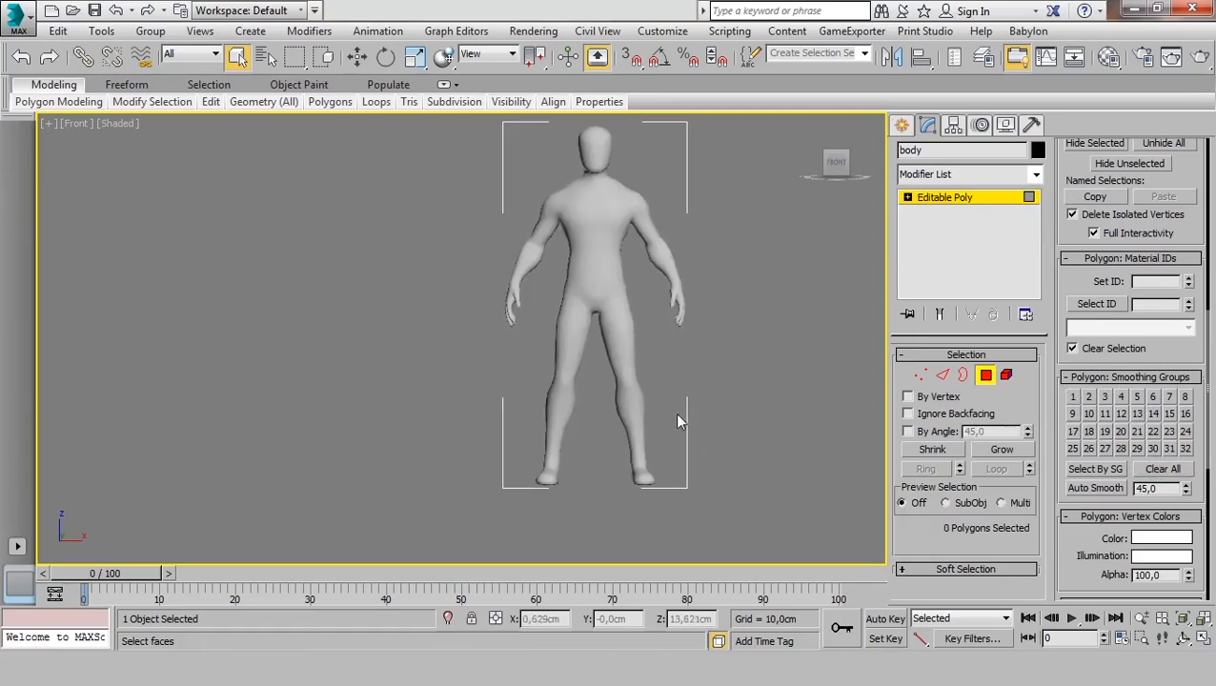
pyautogui.moveTo(678, 415); pyautogui.dragTo(672, 465, button='middle')
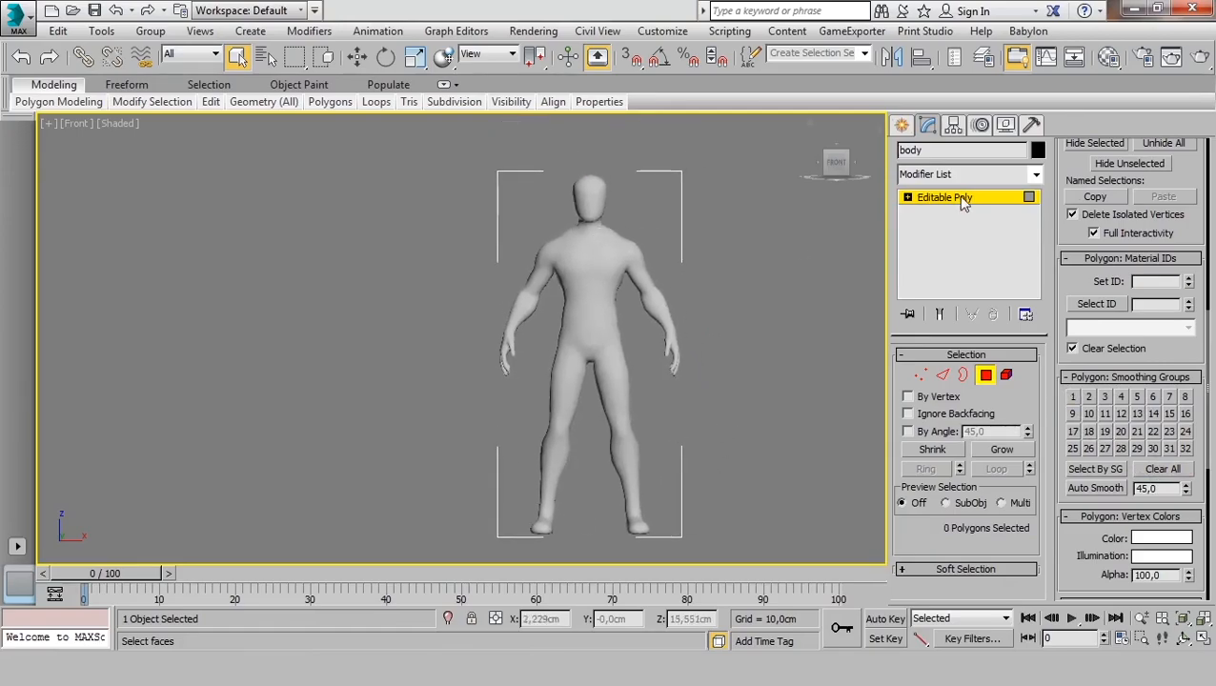
# Leave polygon editing, select the whole body object and show it in the Perspective view with the grid.
pyautogui.click(965, 200)
pyautogui.click(709, 382)
pyautogui.click(593, 330)
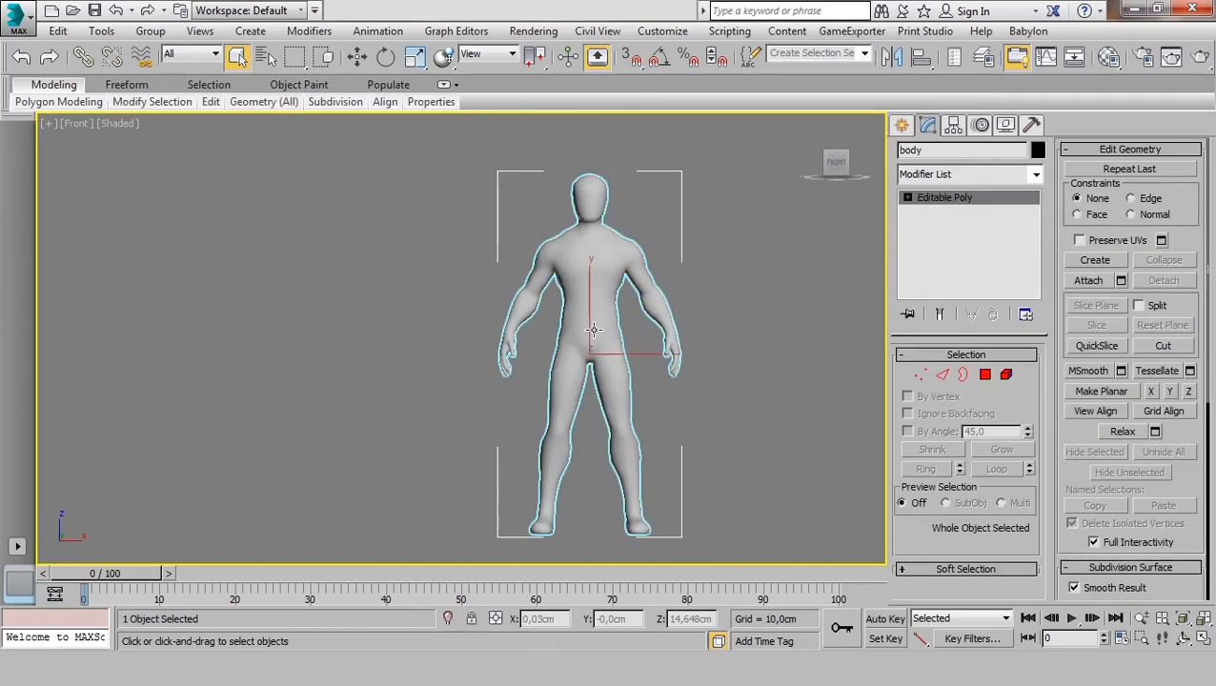
pyautogui.press('p')
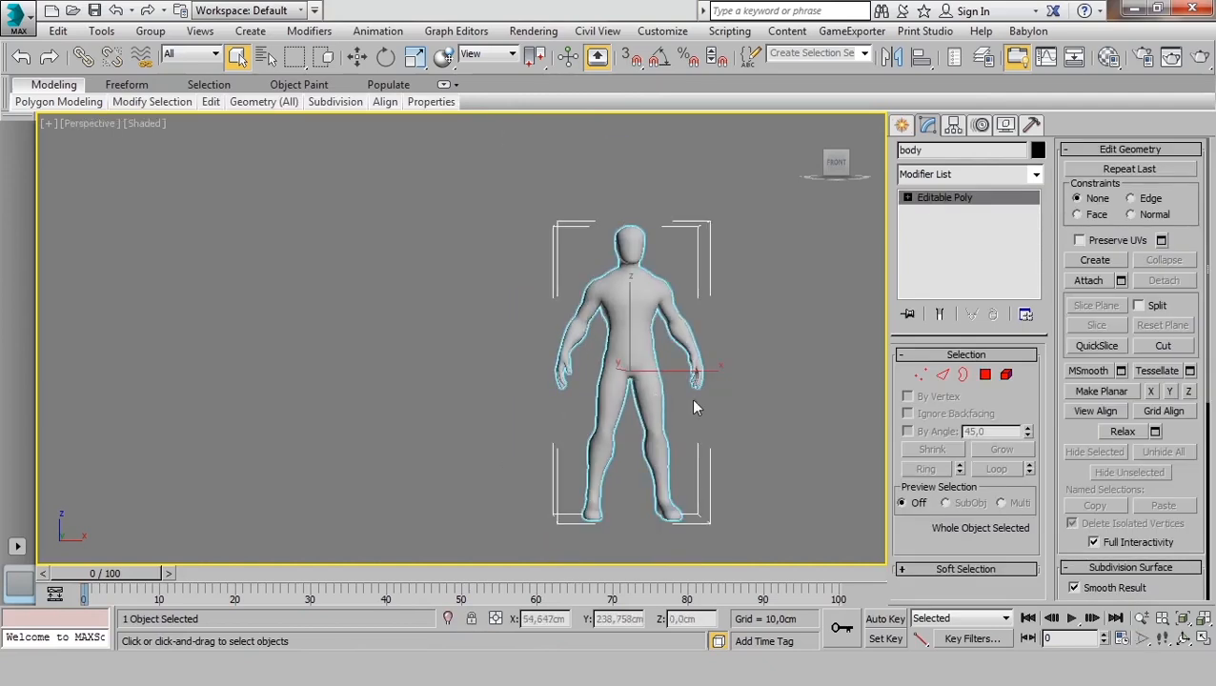
pyautogui.scroll(-10, 696, 398)
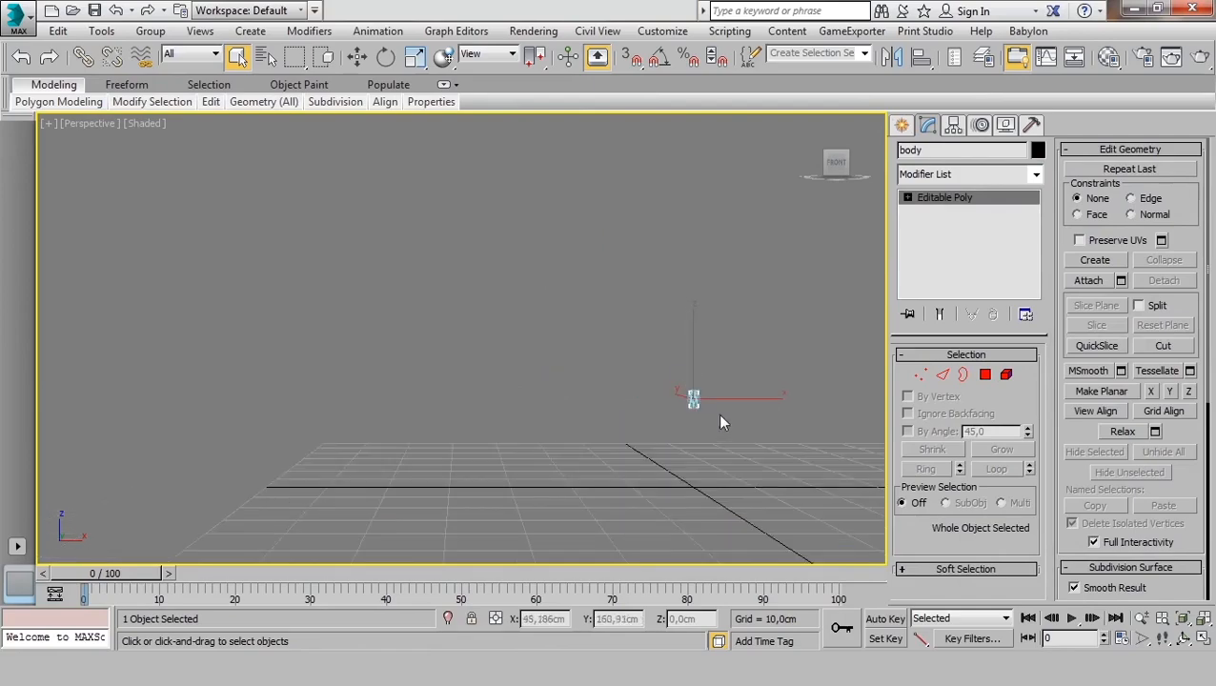
pyautogui.moveTo(752, 410); pyautogui.dragTo(600, 403, button='middle')
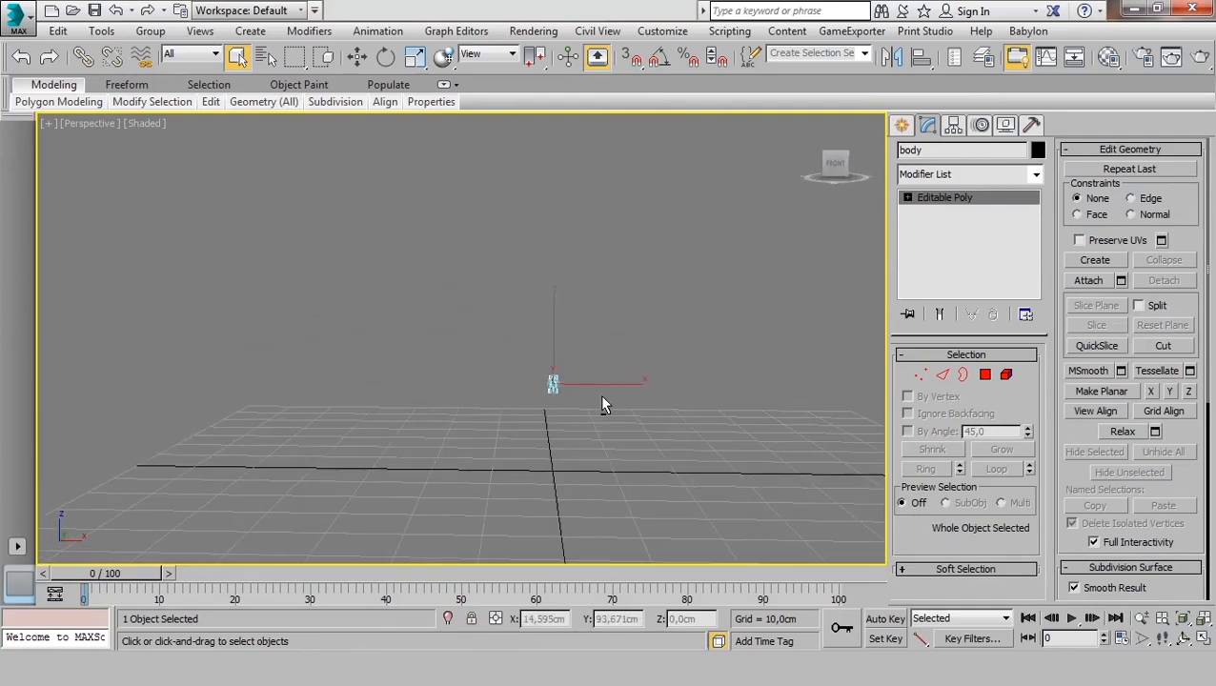
pyautogui.scroll(-8, 581, 445)
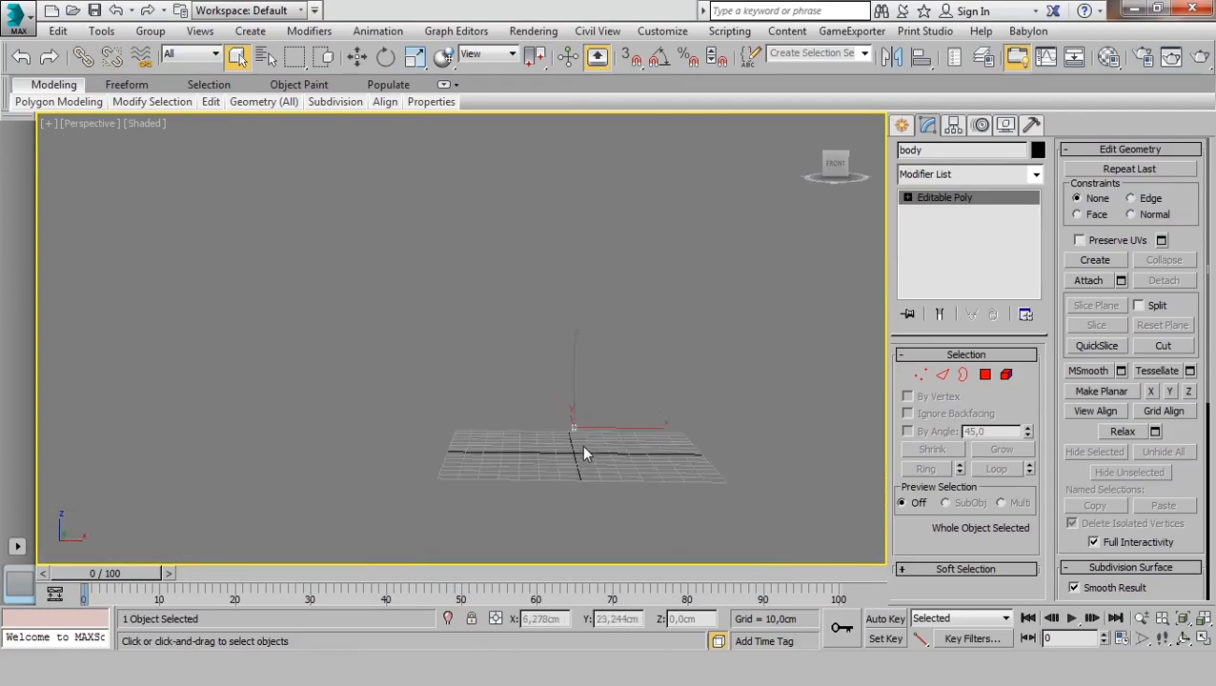
pyautogui.scroll(5, 612, 445)
pyautogui.moveTo(504, 407)
pyautogui.keyDown('alt'); pyautogui.mouseDown(button='middle')
pyautogui.moveTo(514, 451)
pyautogui.moveTo(515, 419)
pyautogui.mouseUp(button='middle'); pyautogui.keyUp('alt')
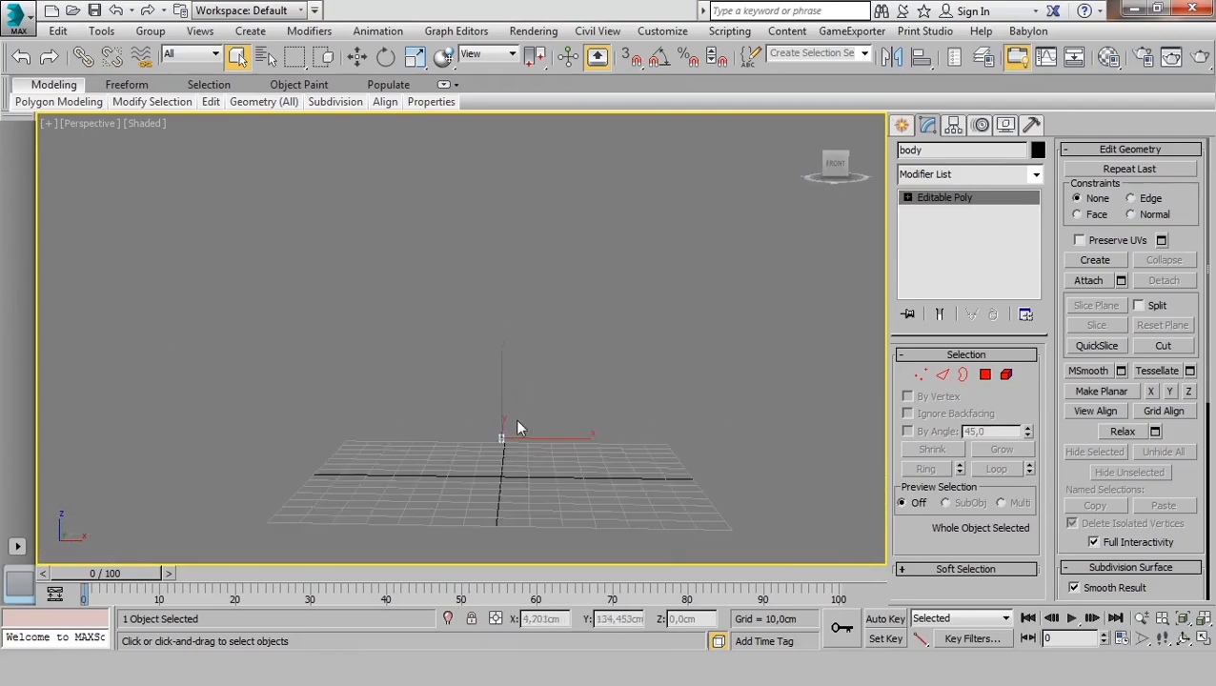
# Scale the body up uniformly to about 115 percent to enlarge it relative to the grid.
pyautogui.press('r')
pyautogui.moveTo(515, 422); pyautogui.dragTo(440, 105)
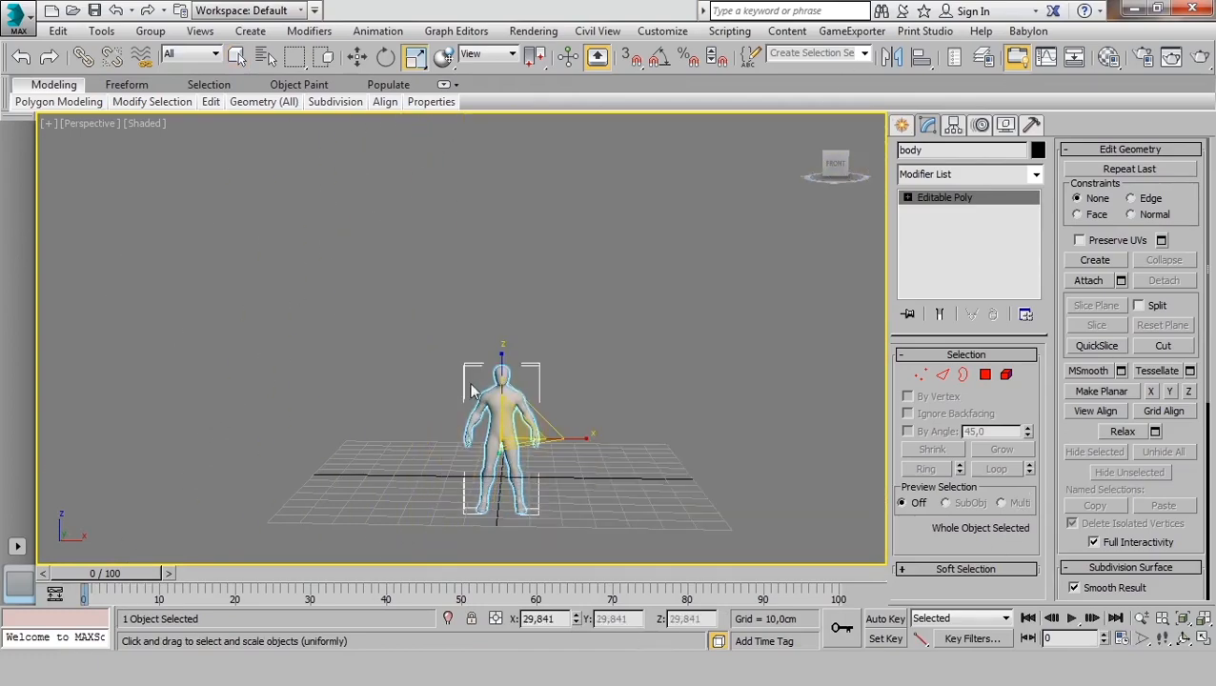
pyautogui.moveTo(515, 431); pyautogui.dragTo(637, 160)
pyautogui.scroll(-8, 603, 282)
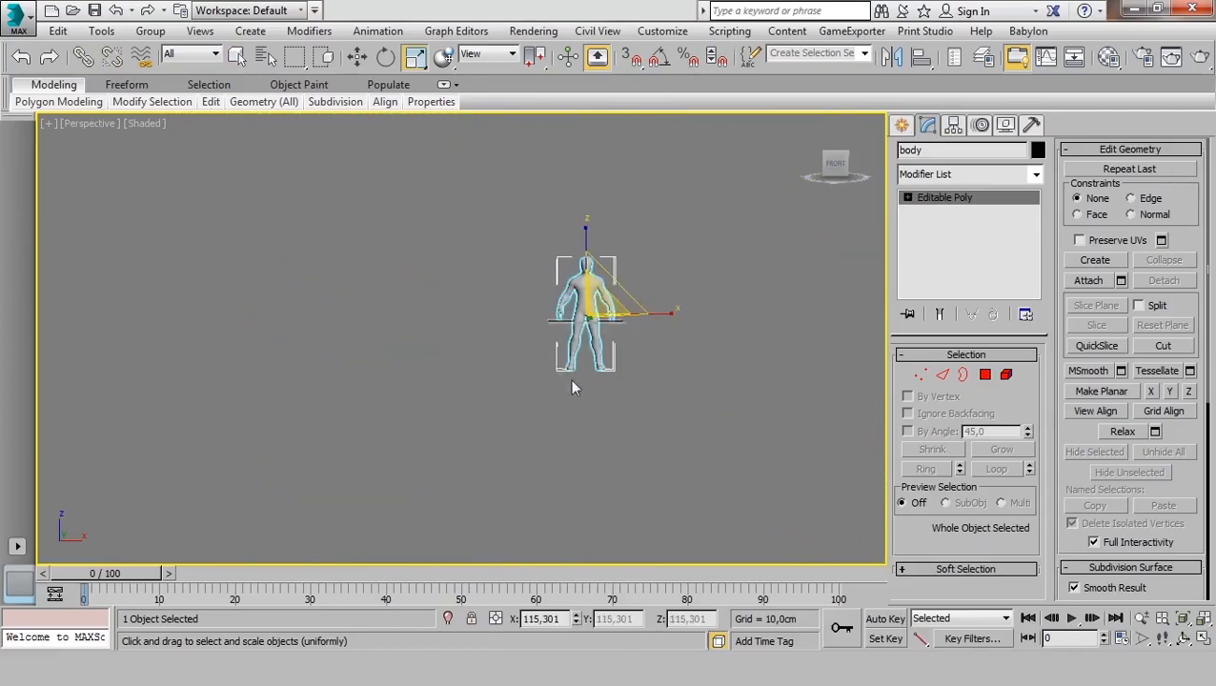
pyautogui.keyDown('alt'); pyautogui.moveTo(571, 380); pyautogui.dragTo(573, 387, button='middle'); pyautogui.keyUp('alt')
pyautogui.scroll(6, 592, 308)
pyautogui.moveTo(592, 308)
pyautogui.keyDown('alt'); pyautogui.mouseDown(button='middle')
pyautogui.moveTo(613, 298)
pyautogui.moveTo(610, 320)
pyautogui.mouseUp(button='middle'); pyautogui.keyUp('alt')
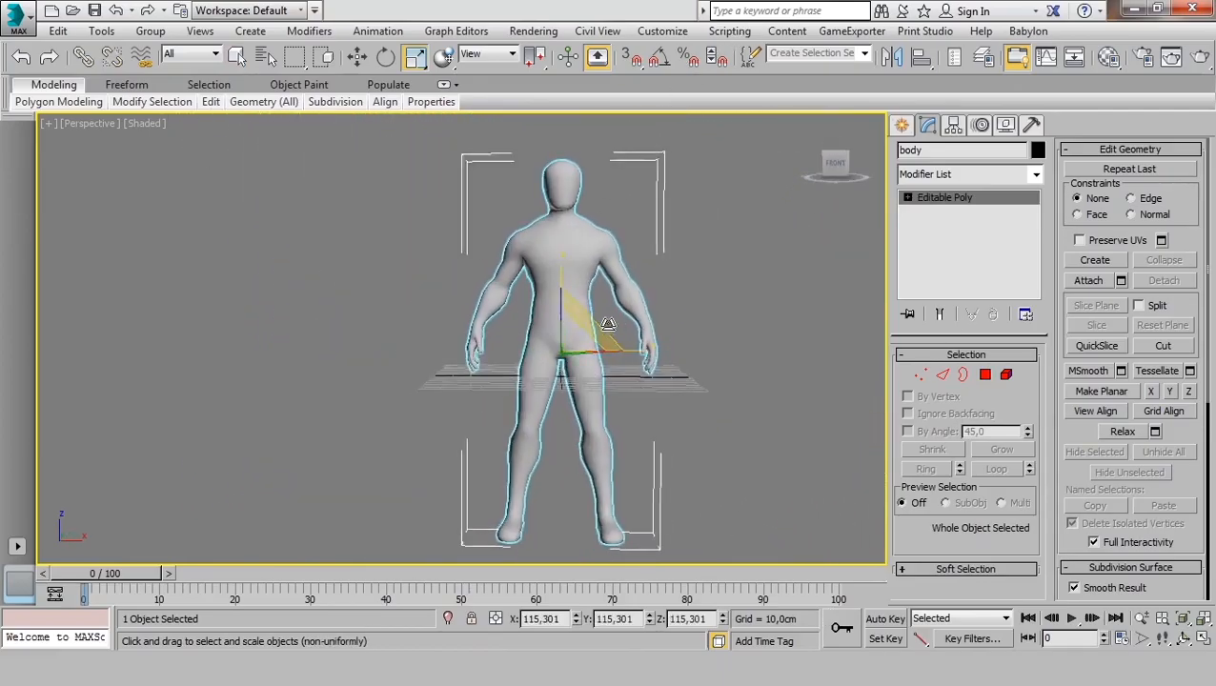
# Move the body up along Z to about 78.5 cm and compare its feet with the grid.
pyautogui.press('w')
pyautogui.scroll(4, 598, 293)
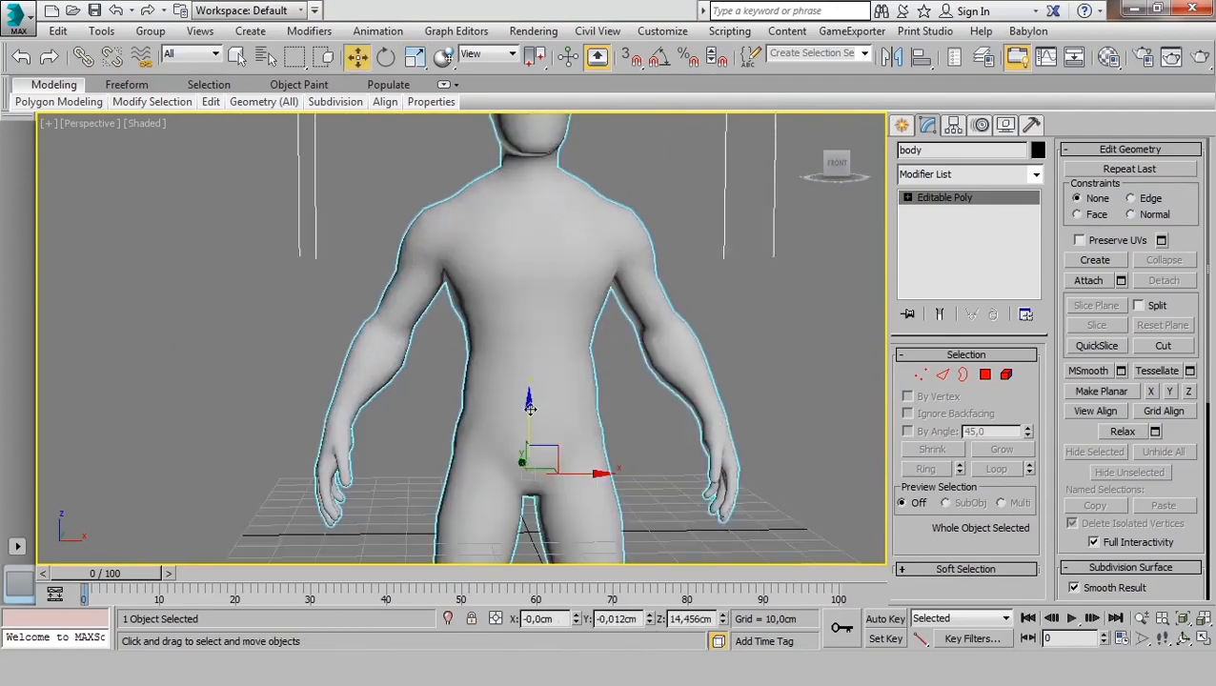
pyautogui.moveTo(529, 405); pyautogui.dragTo(530, 153)
pyautogui.scroll(-3, 574, 283)
pyautogui.keyDown('alt'); pyautogui.moveTo(571, 285); pyautogui.dragTo(584, 379, button='middle'); pyautogui.keyUp('alt')
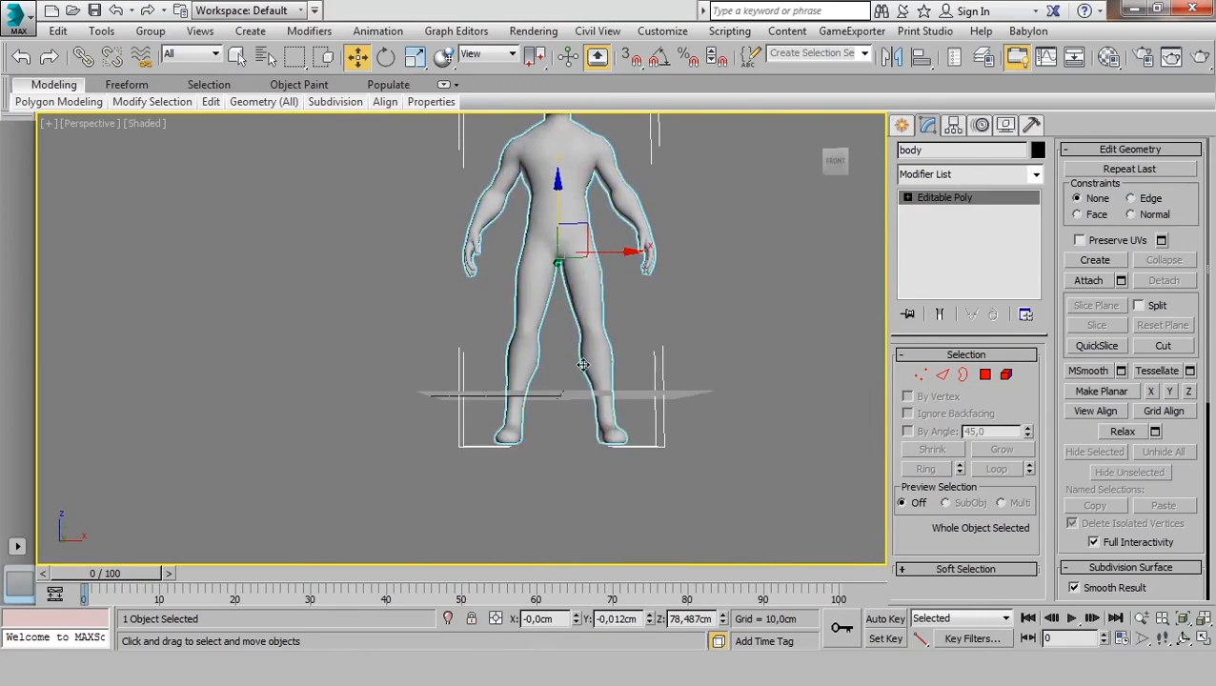
pyautogui.scroll(3, 585, 385)
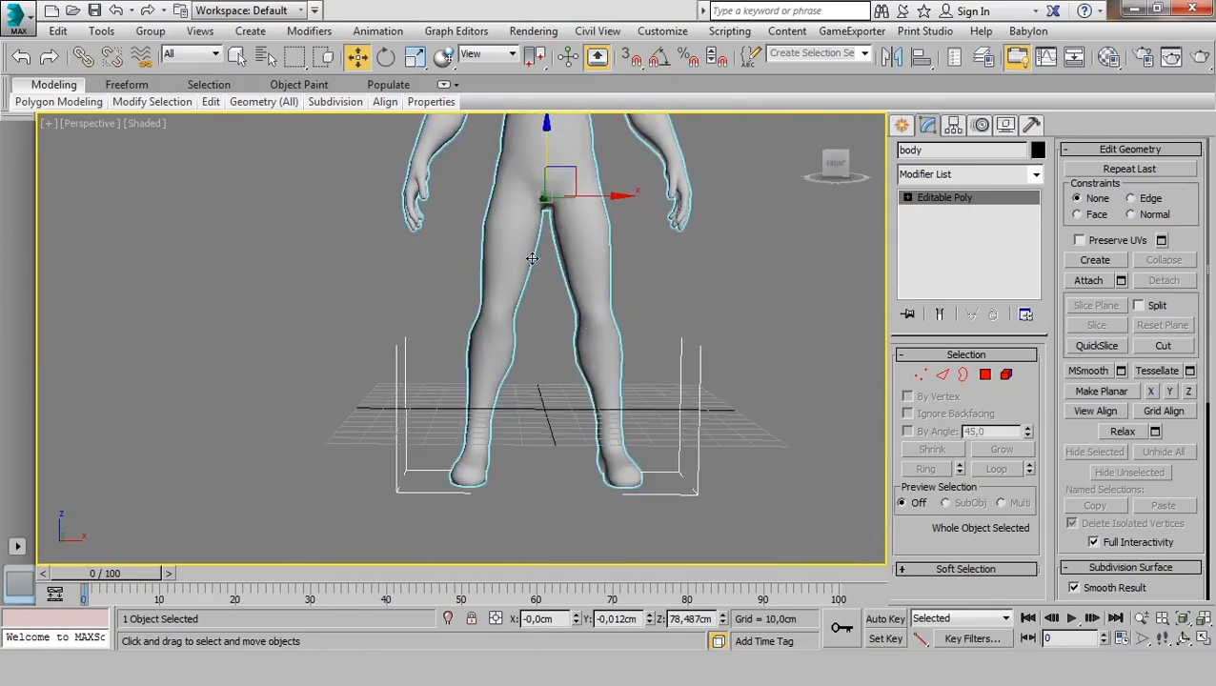
pyautogui.keyDown('alt'); pyautogui.moveTo(532, 347); pyautogui.dragTo(531, 399, button='middle'); pyautogui.keyUp('alt')
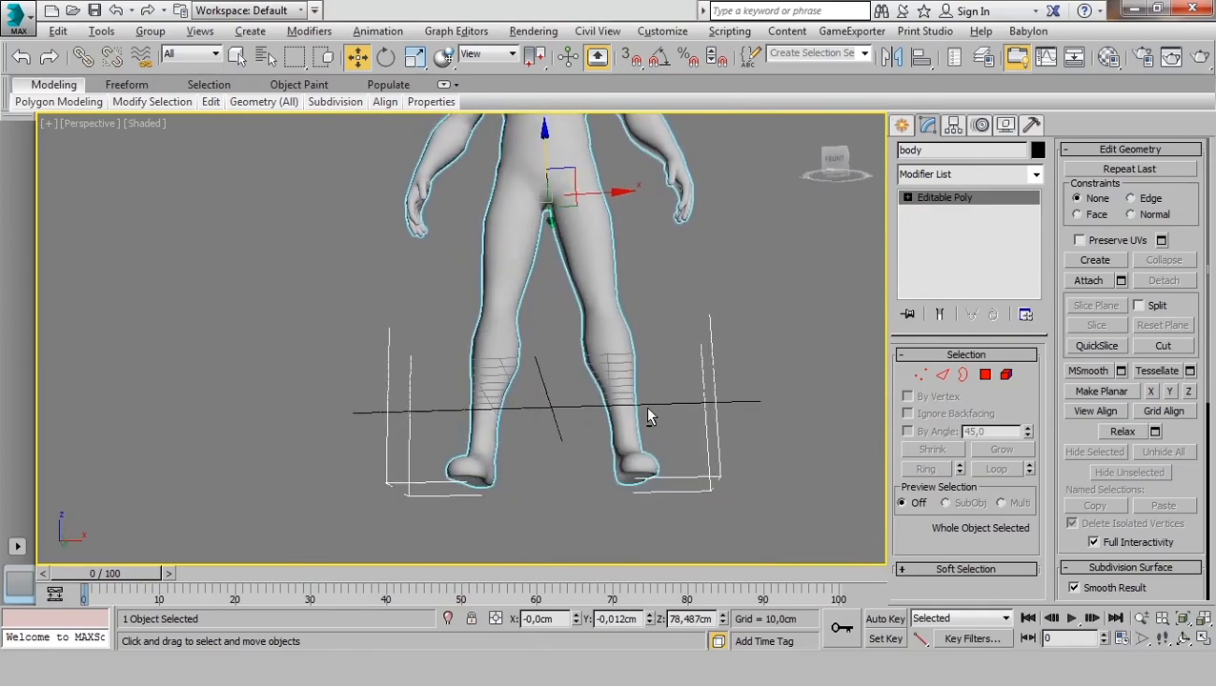
pyautogui.keyDown('alt'); pyautogui.moveTo(647, 417); pyautogui.dragTo(654, 443, button='middle'); pyautogui.keyUp('alt')
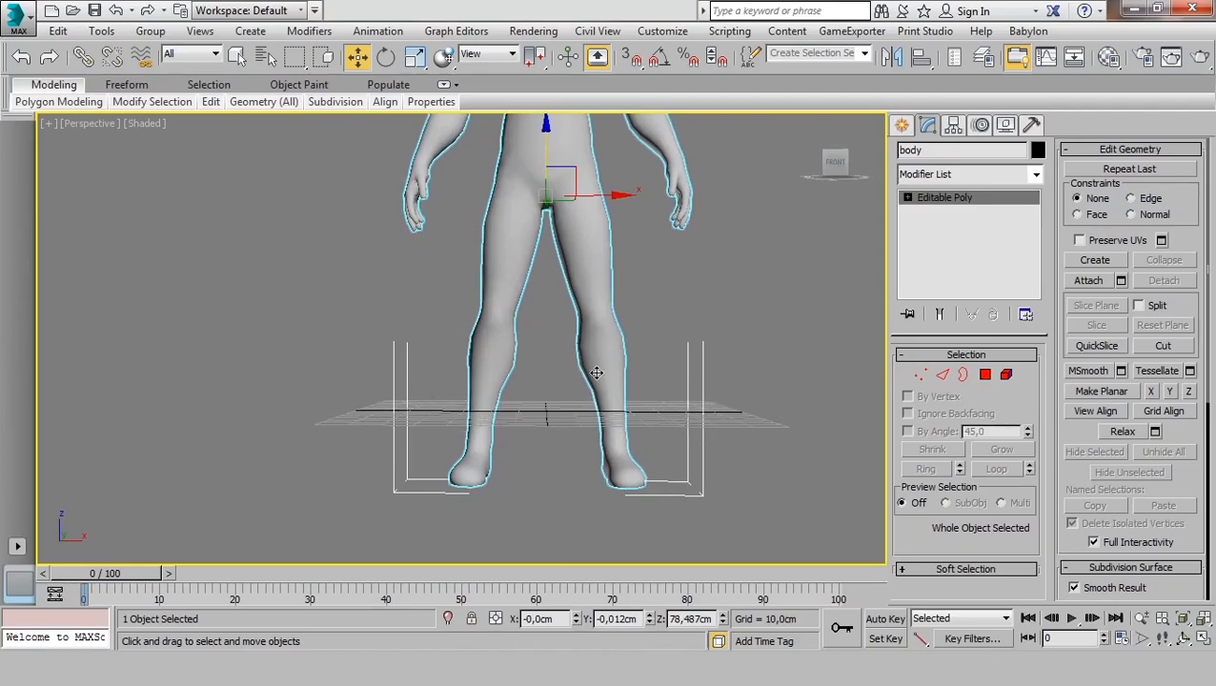
# In the Front view, enable Affect Pivot Only and lower the body's pivot between the feet to about -21.3 cm in Z.
pyautogui.press('f')
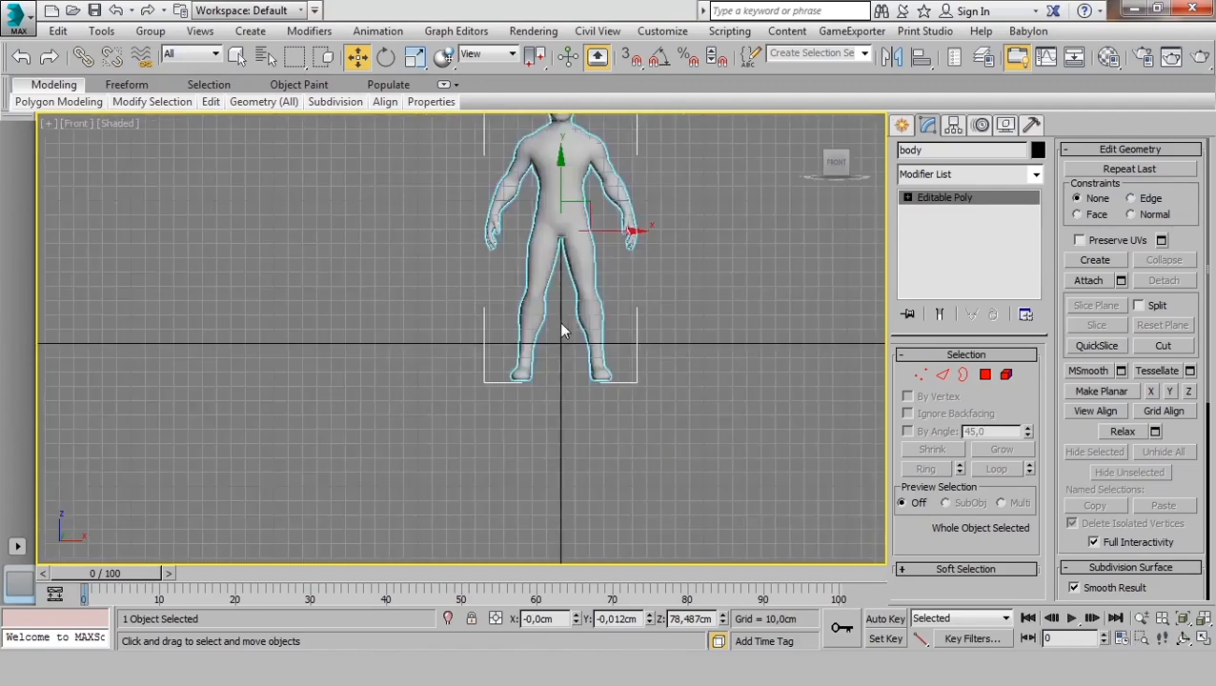
pyautogui.scroll(3, 537, 238)
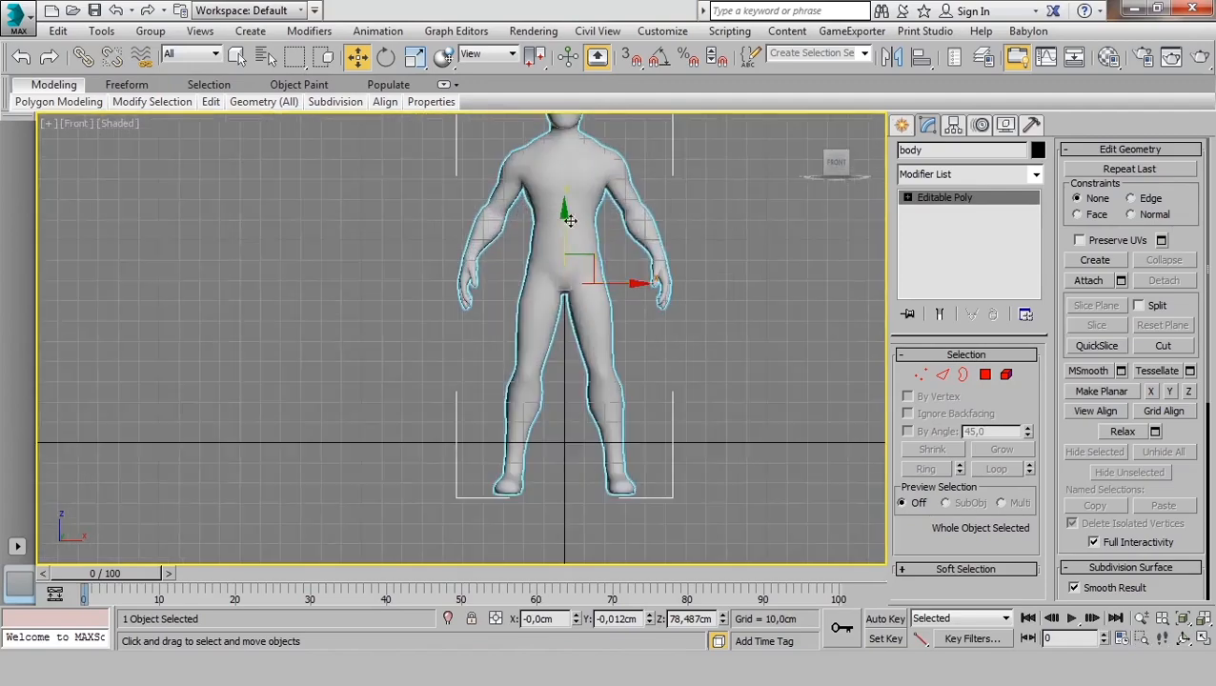
pyautogui.click(955, 126)
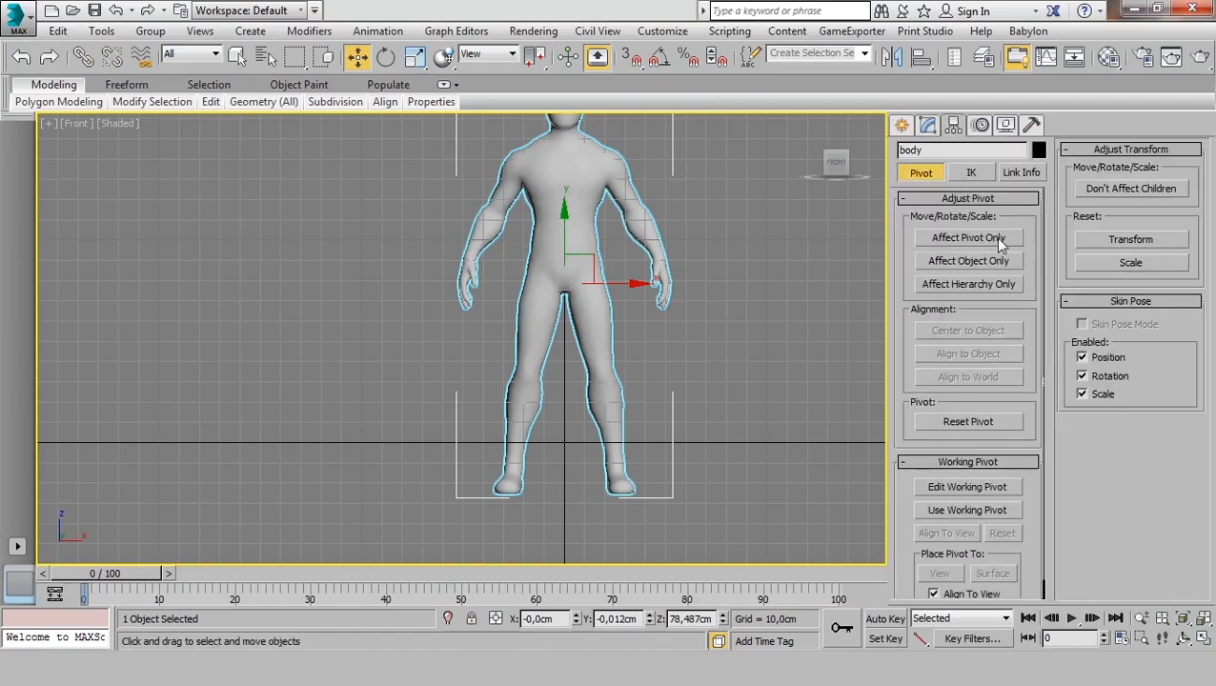
pyautogui.click(998, 239)
pyautogui.moveTo(568, 229); pyautogui.dragTo(568, 439)
pyautogui.scroll(4, 585, 470)
pyautogui.moveTo(586, 470); pyautogui.dragTo(612, 240, button='middle')
pyautogui.scroll(2, 614, 244)
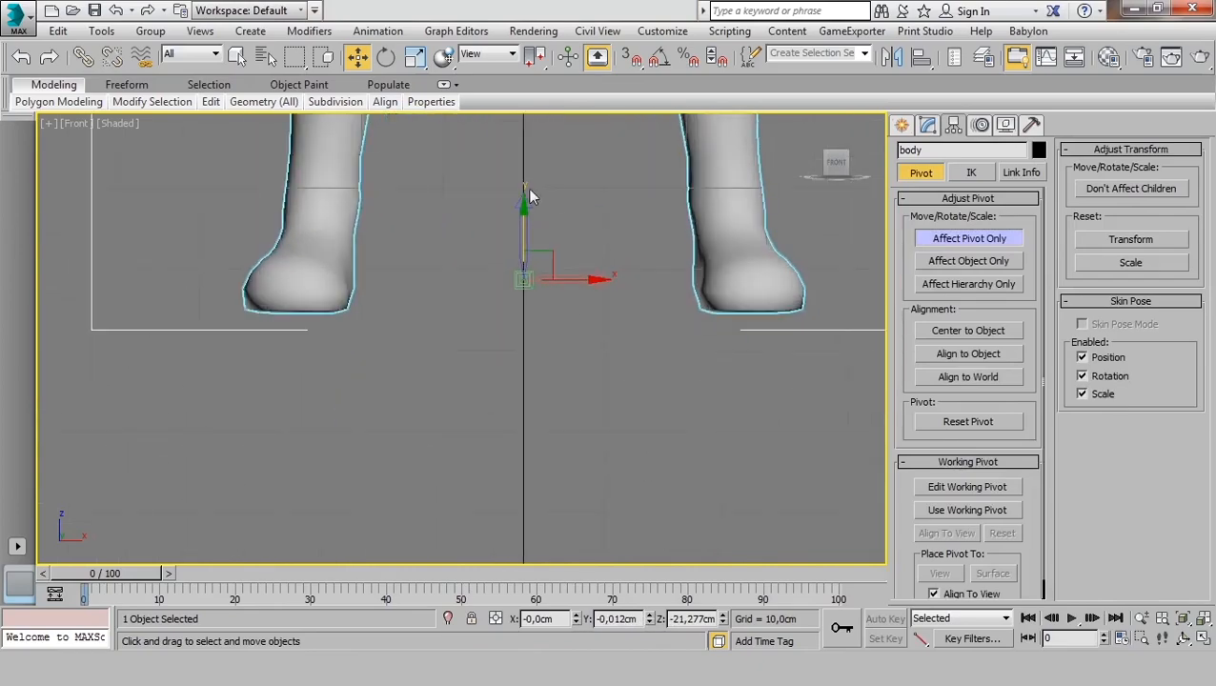
pyautogui.moveTo(528, 190); pyautogui.dragTo(548, 222, button='middle')
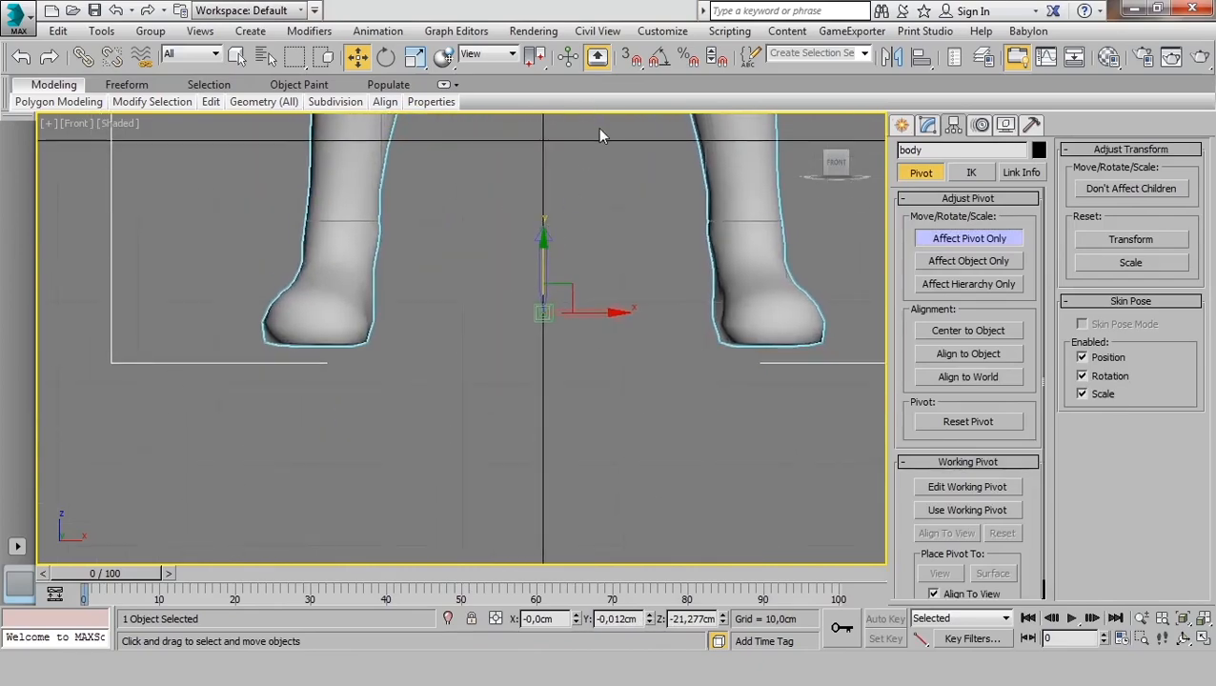
# Turn on 3D snapping and set Vertex as the only active snap type.
pyautogui.click(632, 63)
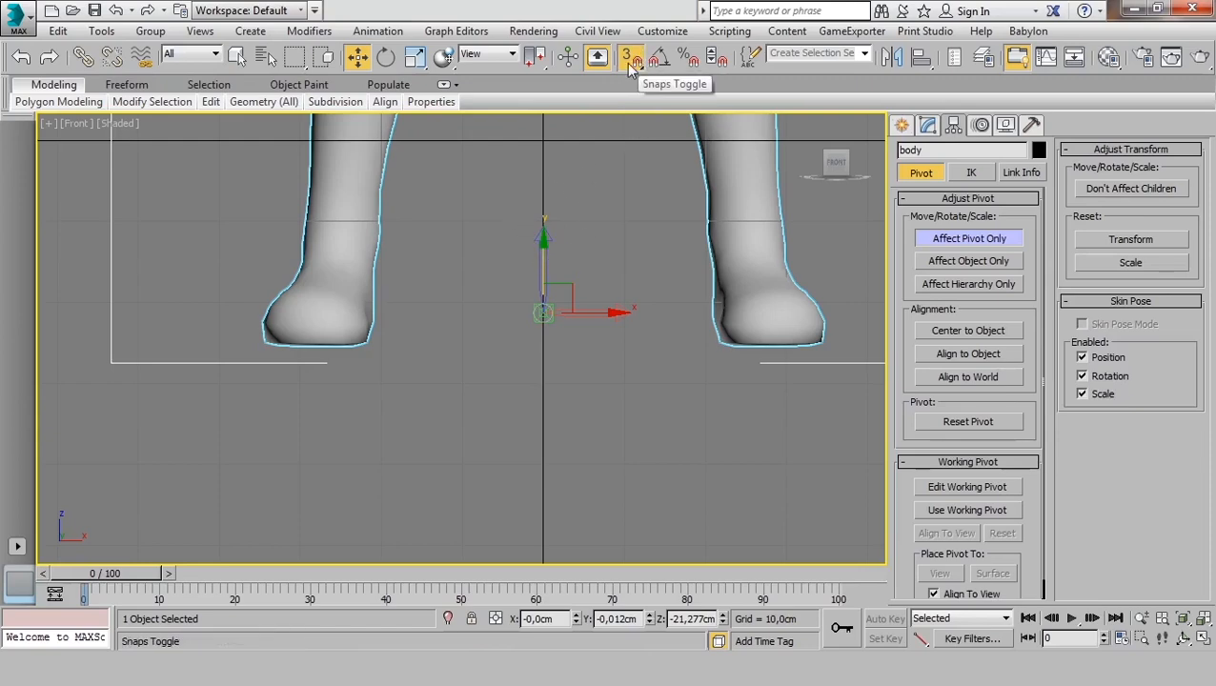
pyautogui.rightClick(633, 60)
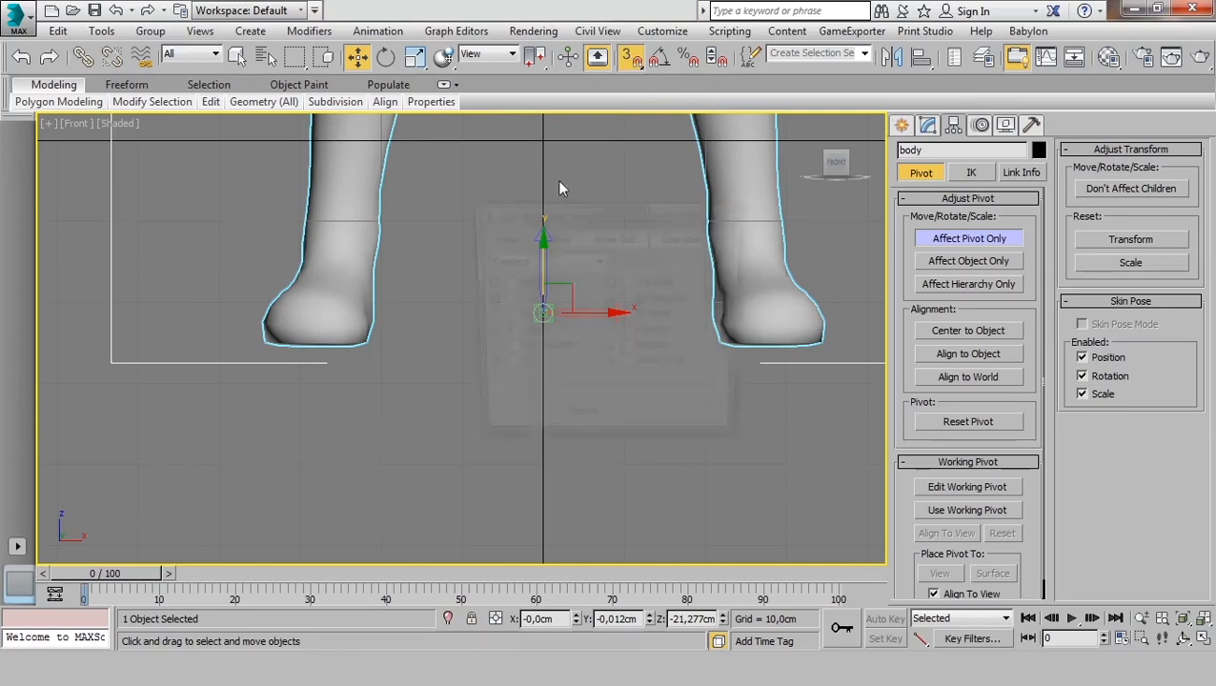
pyautogui.moveTo(568, 213); pyautogui.dragTo(745, 251)
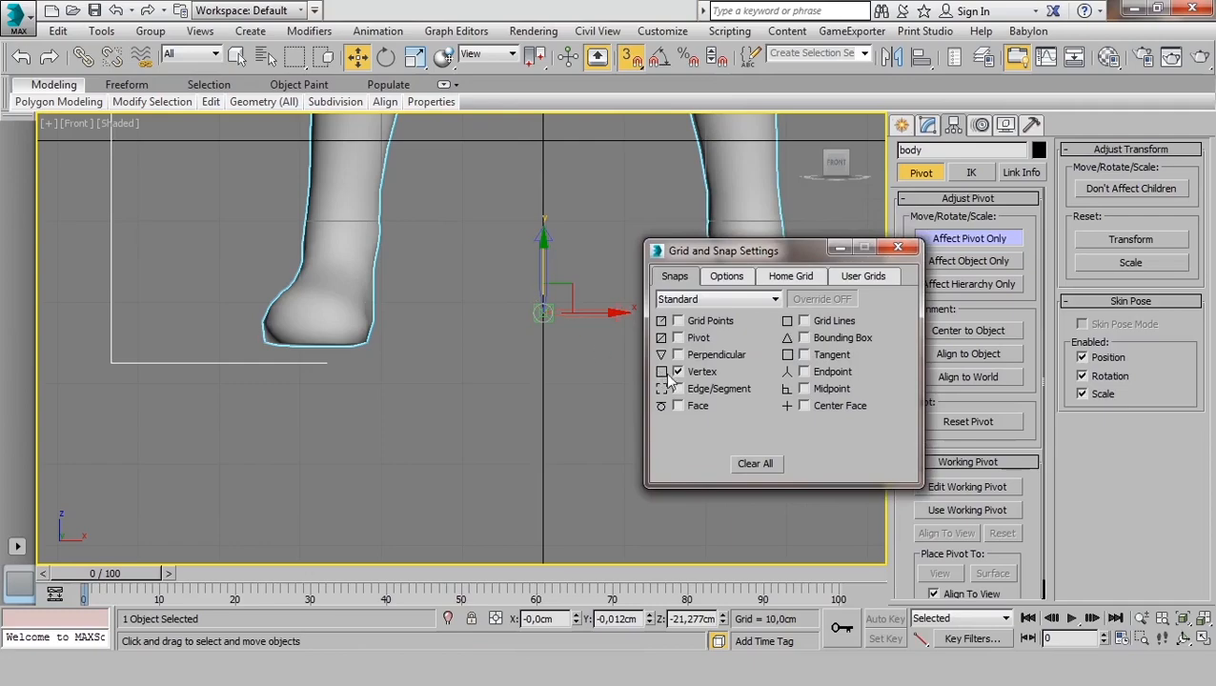
pyautogui.click(702, 322)
pyautogui.click(702, 371)
pyautogui.click(703, 323)
# Make sure Enable Axis Constraints is on in the snap options, with Vertex snapping active, and close the settings.
pyautogui.click(724, 279)
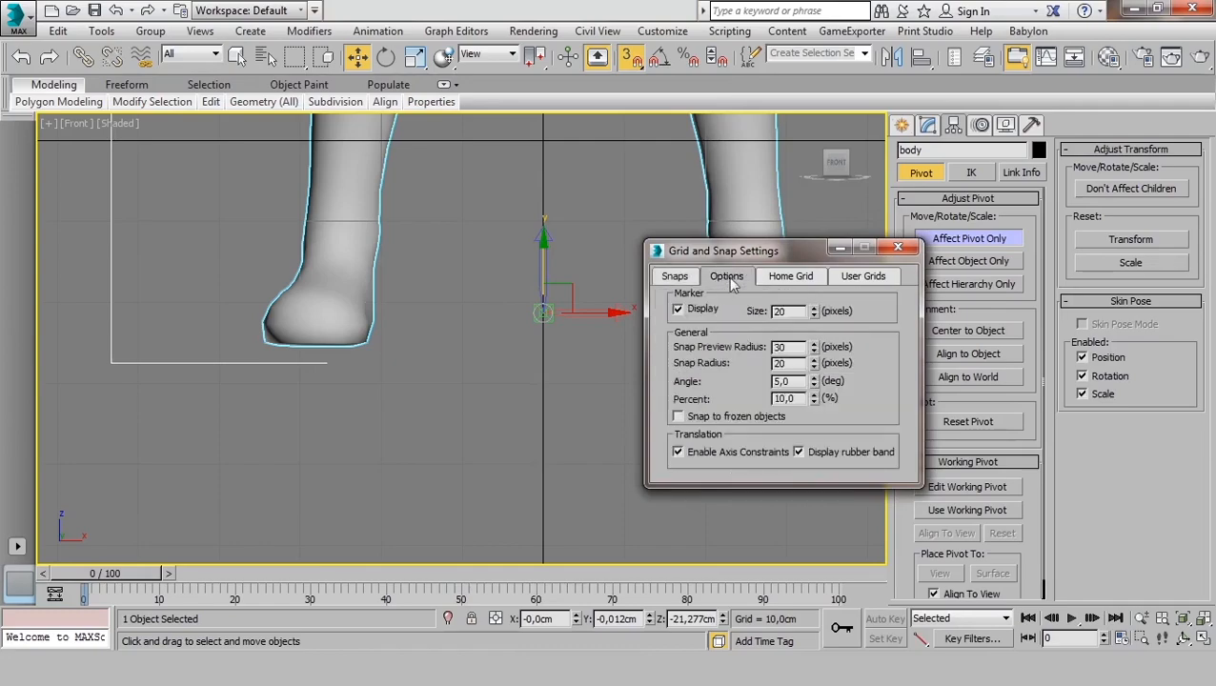
pyautogui.click(683, 455)
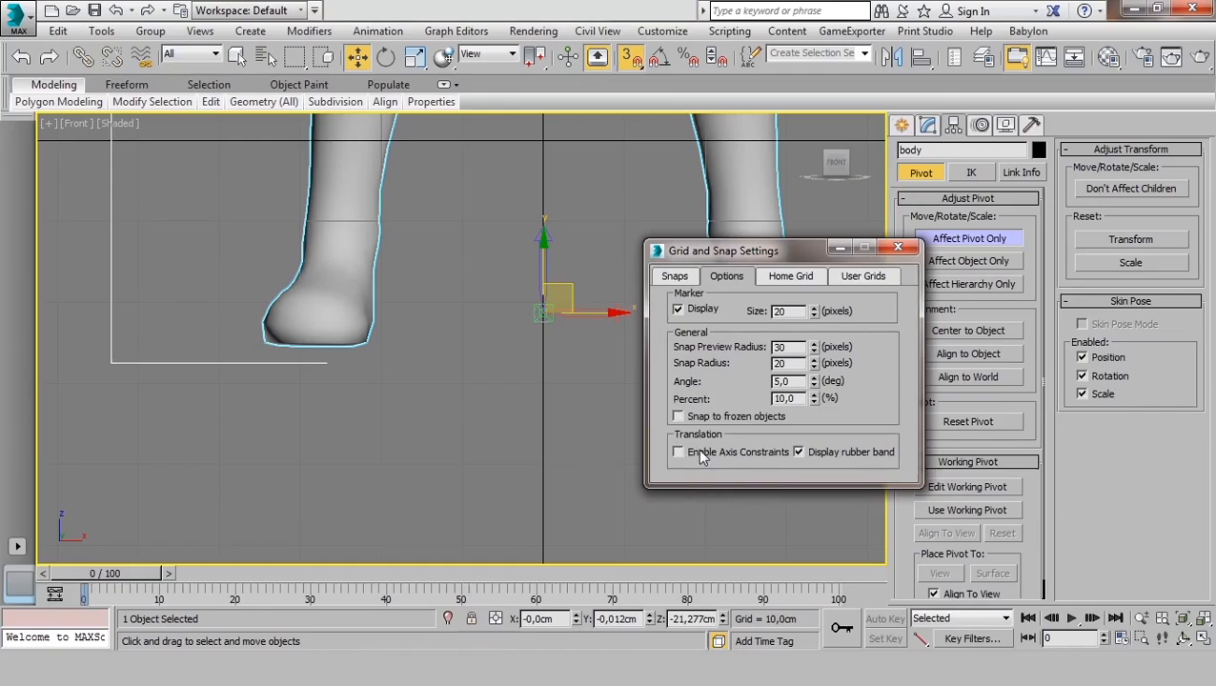
pyautogui.click(692, 451)
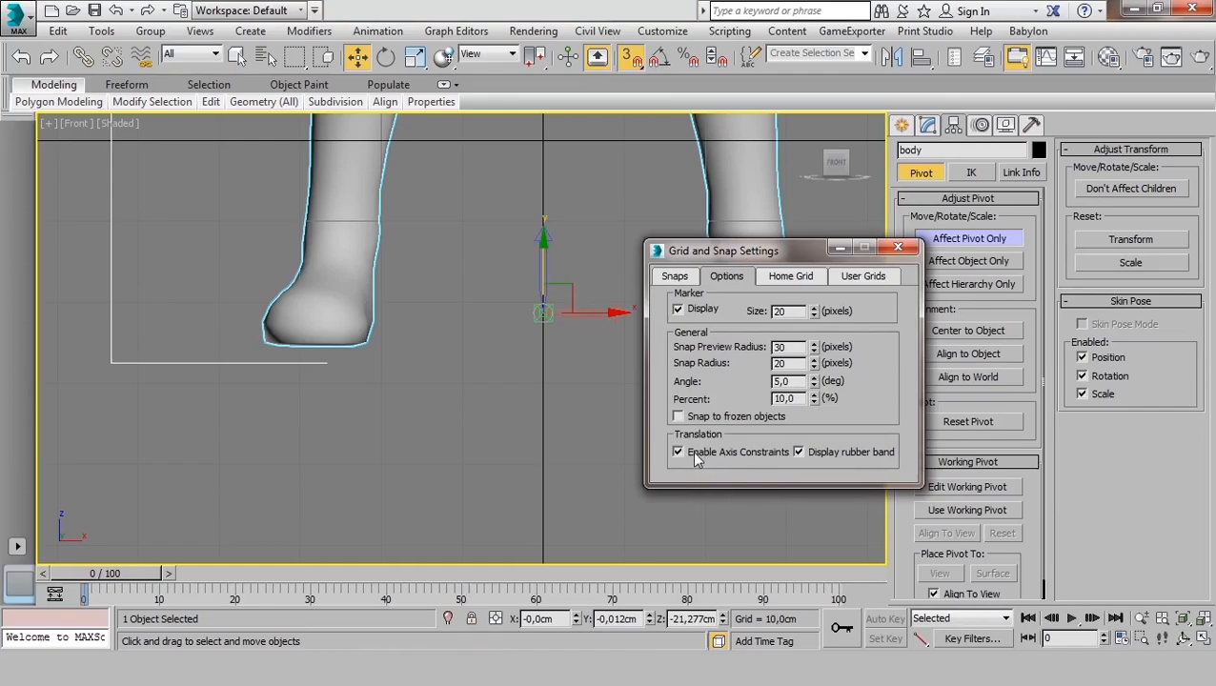
pyautogui.click(683, 279)
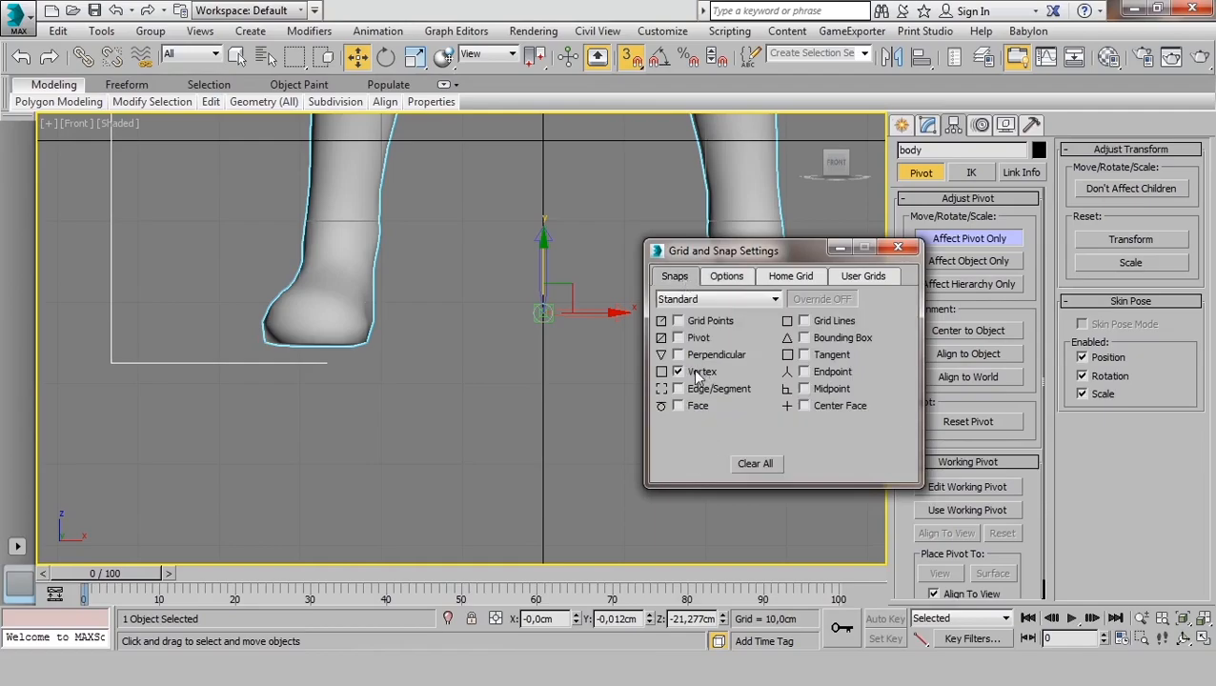
pyautogui.click(724, 276)
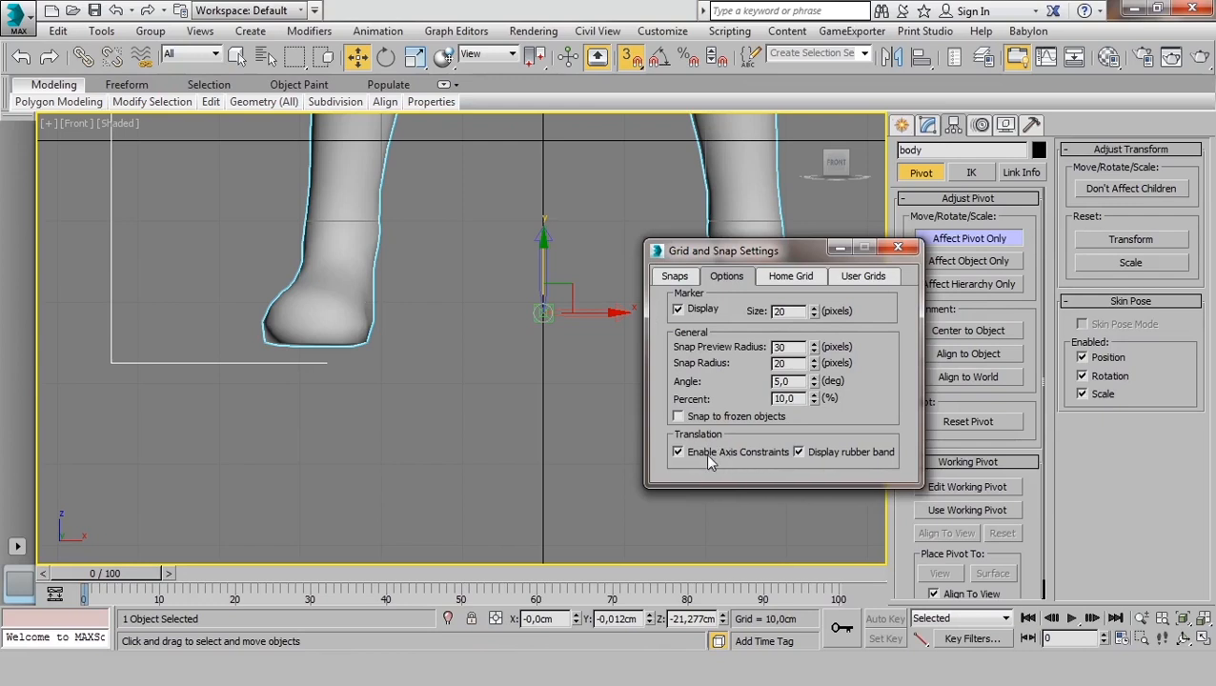
pyautogui.click(898, 246)
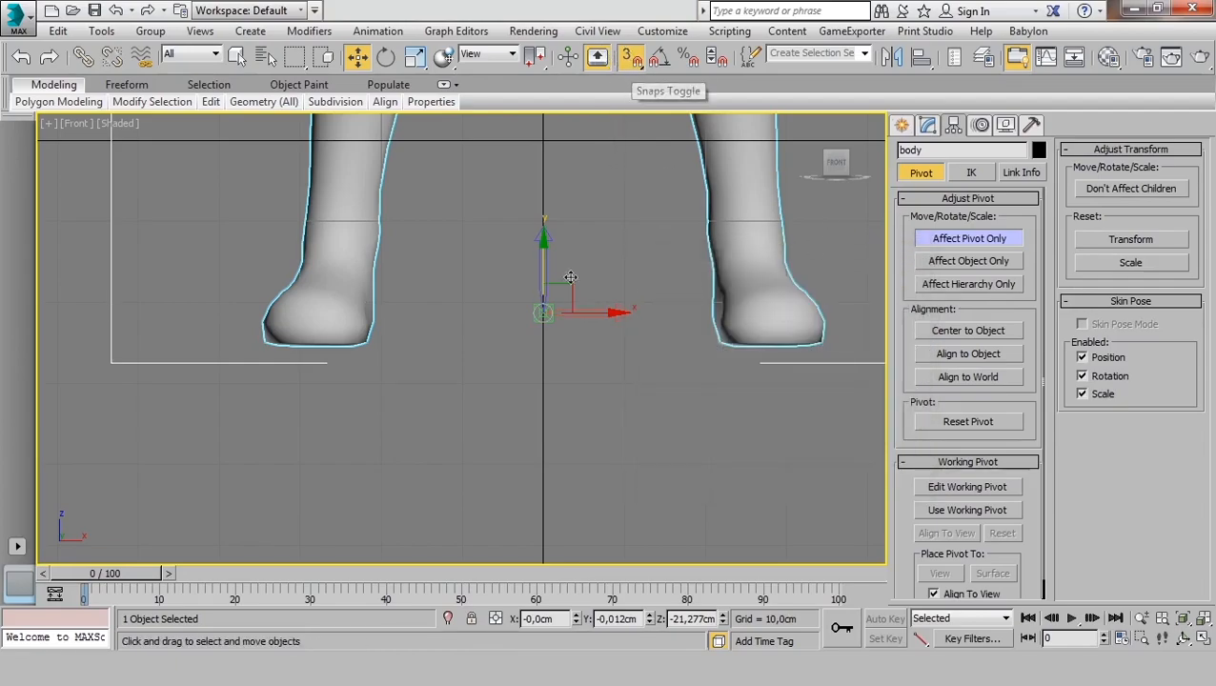
# Display edged faces and snap the pivot vertically to a vertex on the sole of the foot, at about -24.99 cm.
pyautogui.click(634, 59)
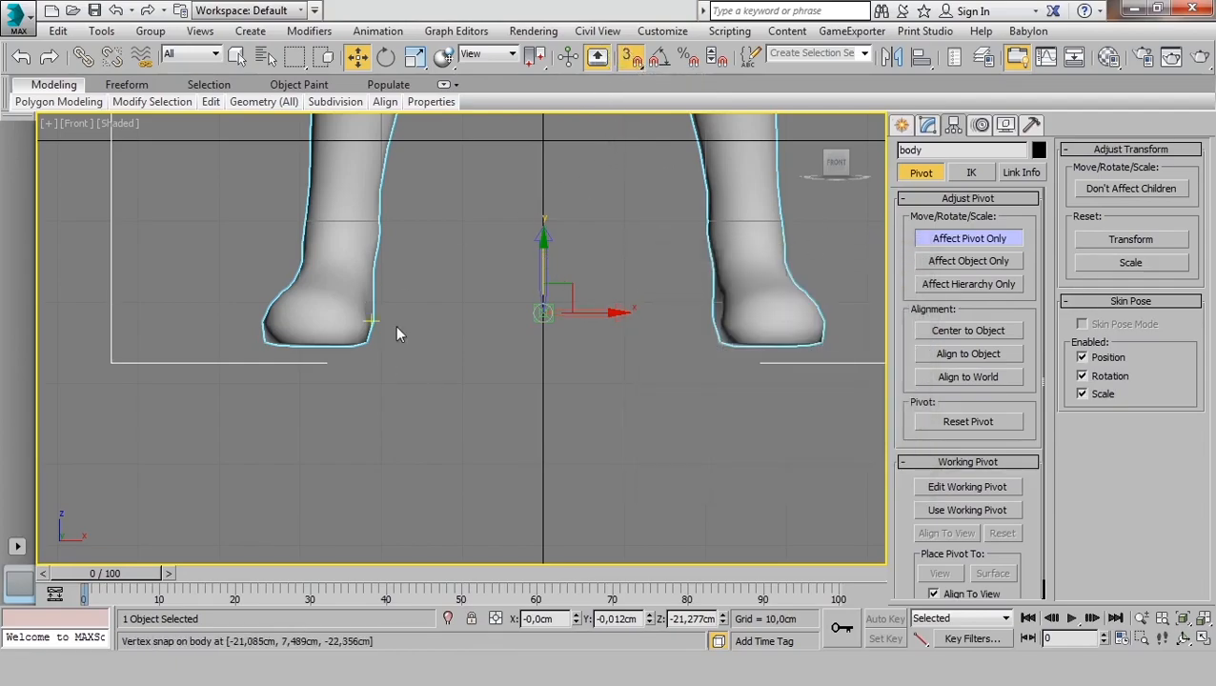
pyautogui.press('F4')
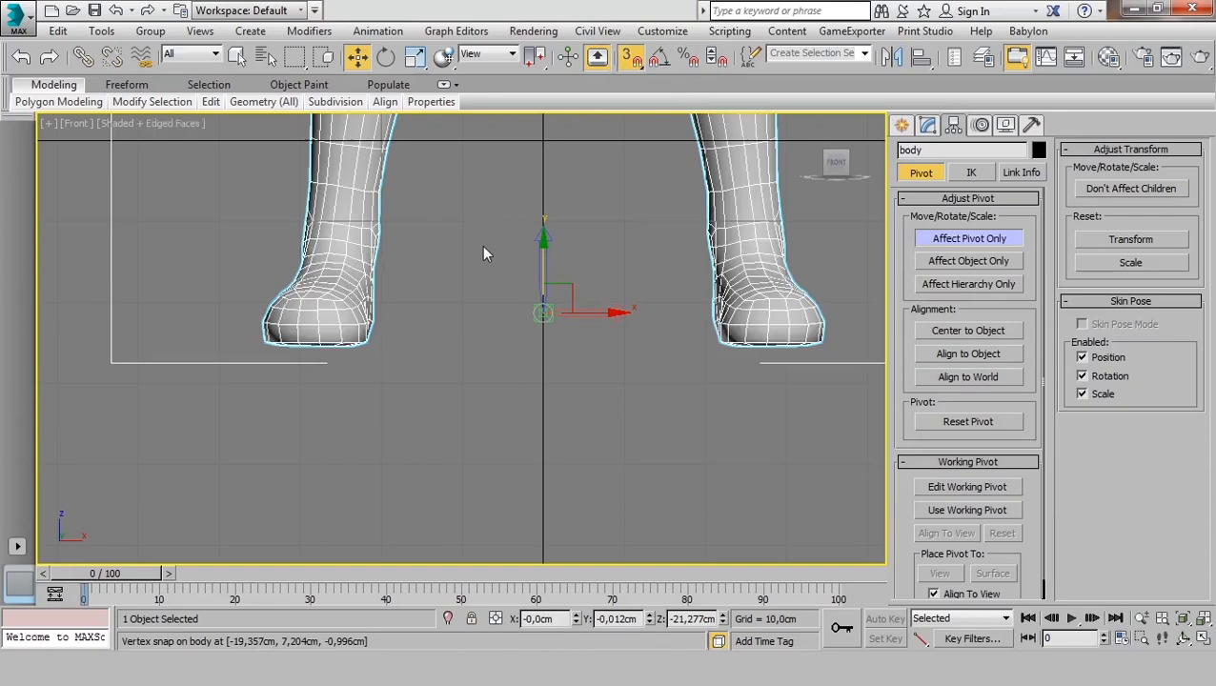
pyautogui.moveTo(540, 258); pyautogui.dragTo(356, 343)
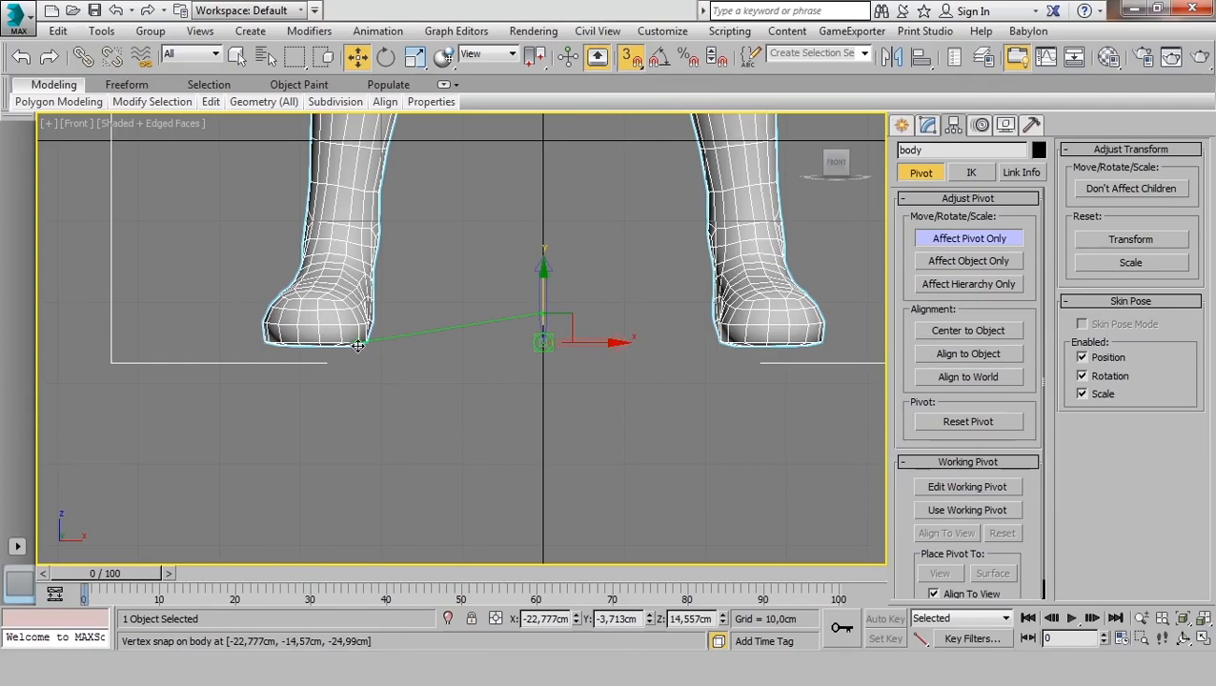
pyautogui.moveTo(357, 345); pyautogui.dragTo(359, 344)
pyautogui.scroll(-5, 565, 245)
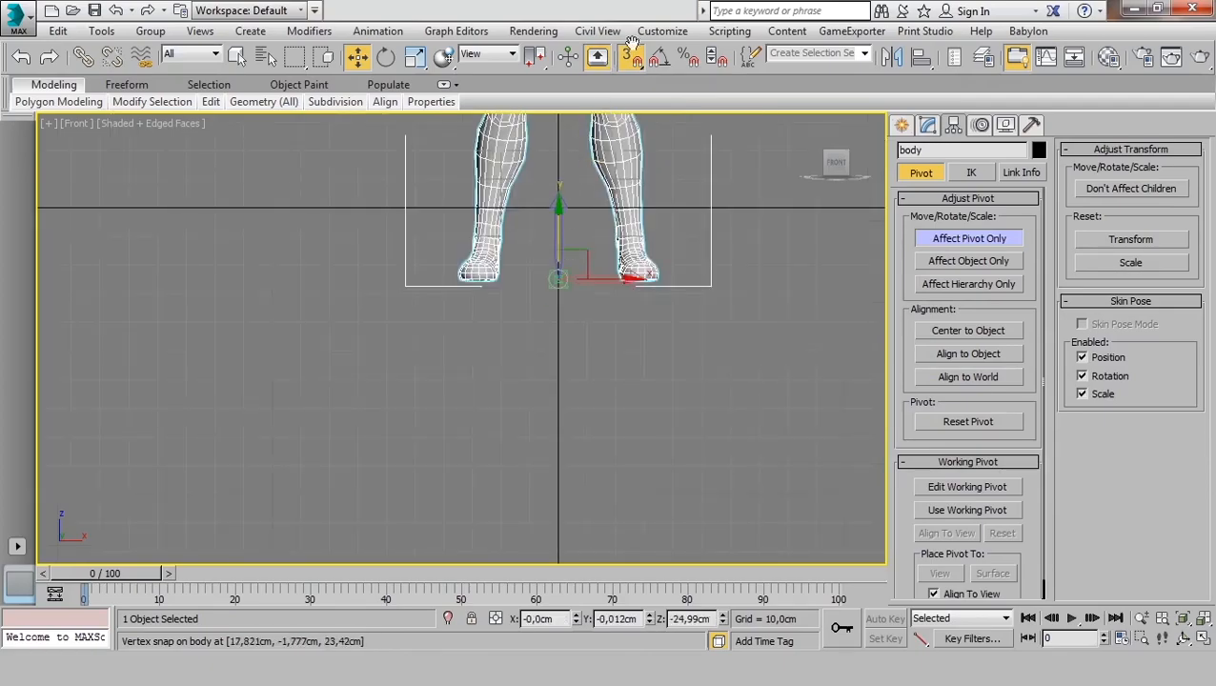
# Switch the active snap type from Vertex to Grid Points and close the snap settings.
pyautogui.scroll(5, 499, 414)
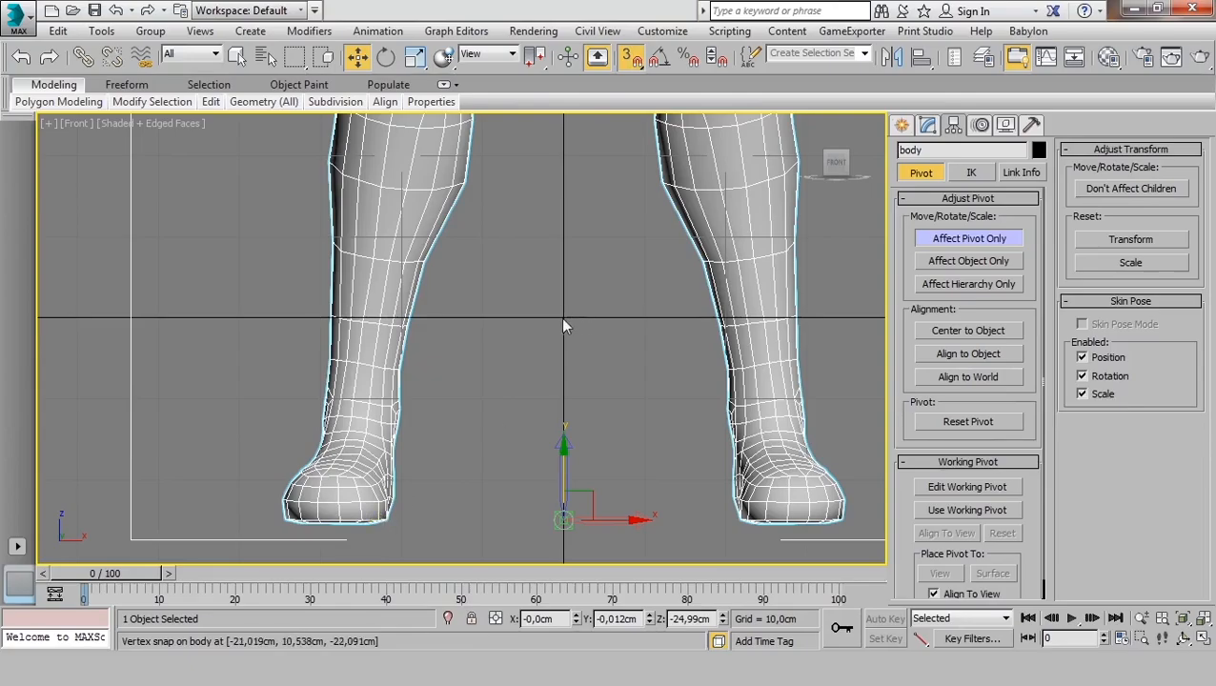
pyautogui.rightClick(630, 57)
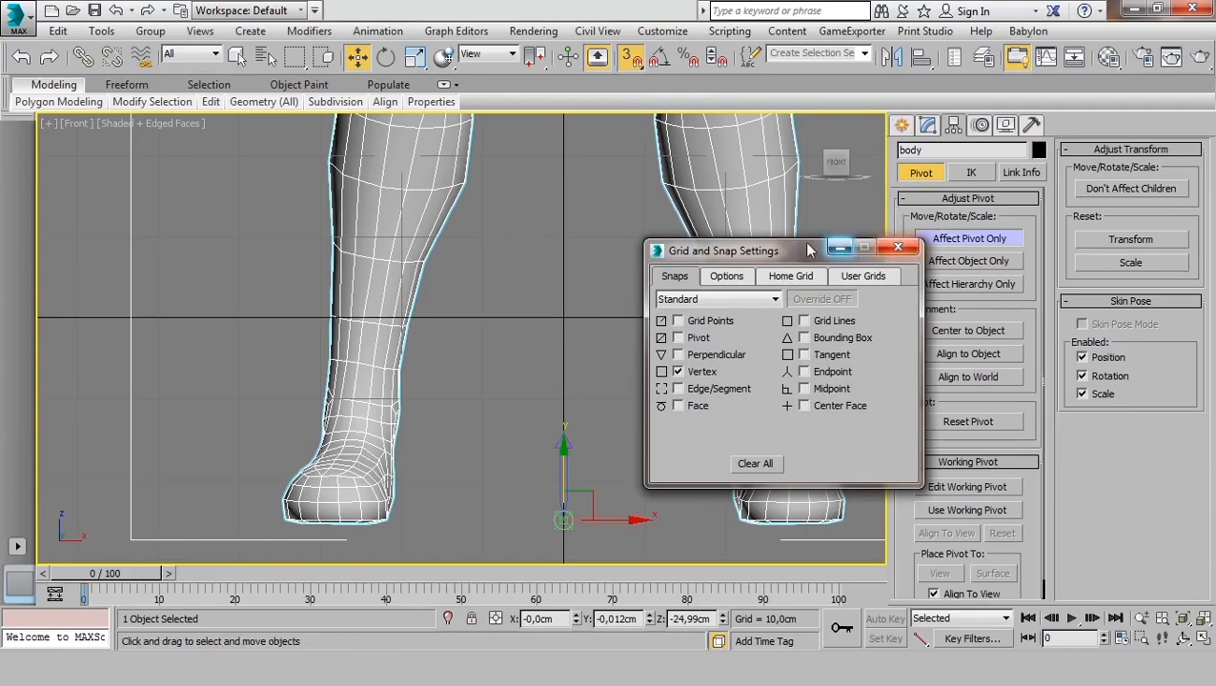
pyautogui.moveTo(806, 251); pyautogui.dragTo(702, 217)
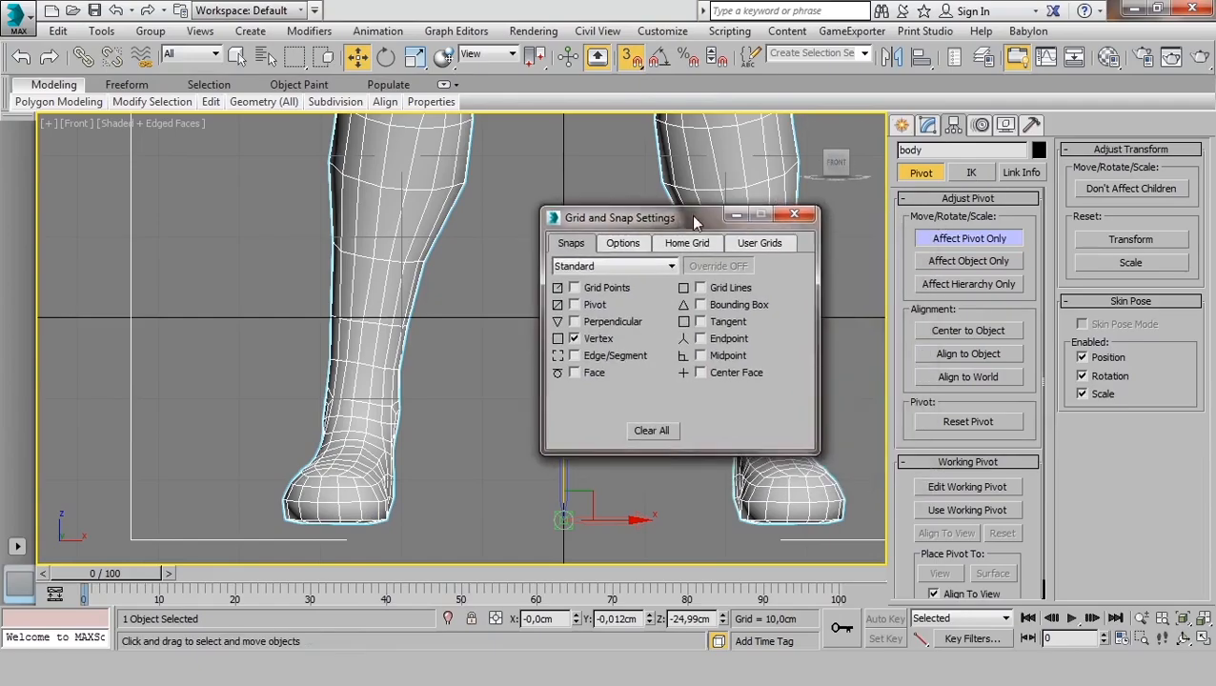
pyautogui.click(597, 341)
pyautogui.moveTo(652, 217); pyautogui.dragTo(582, 217)
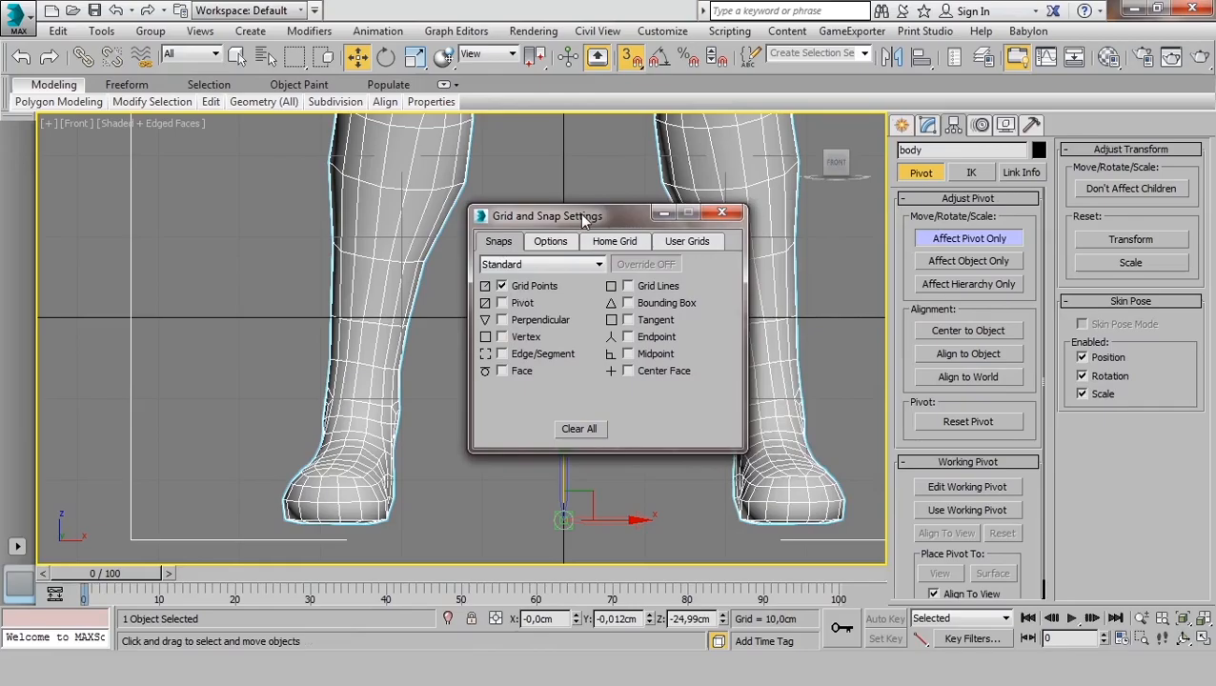
pyautogui.click(720, 213)
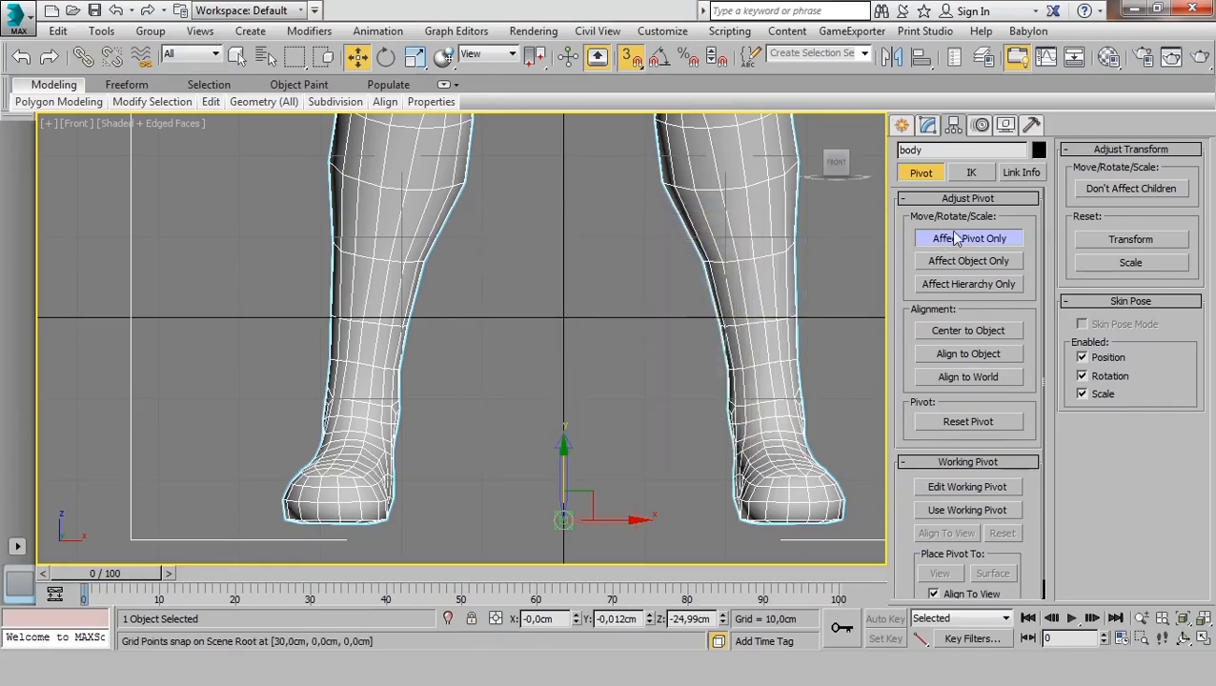
# Turn off Affect Pivot Only, snap the body up to Z 0 on the grid line, and inspect the sole.
pyautogui.click(972, 241)
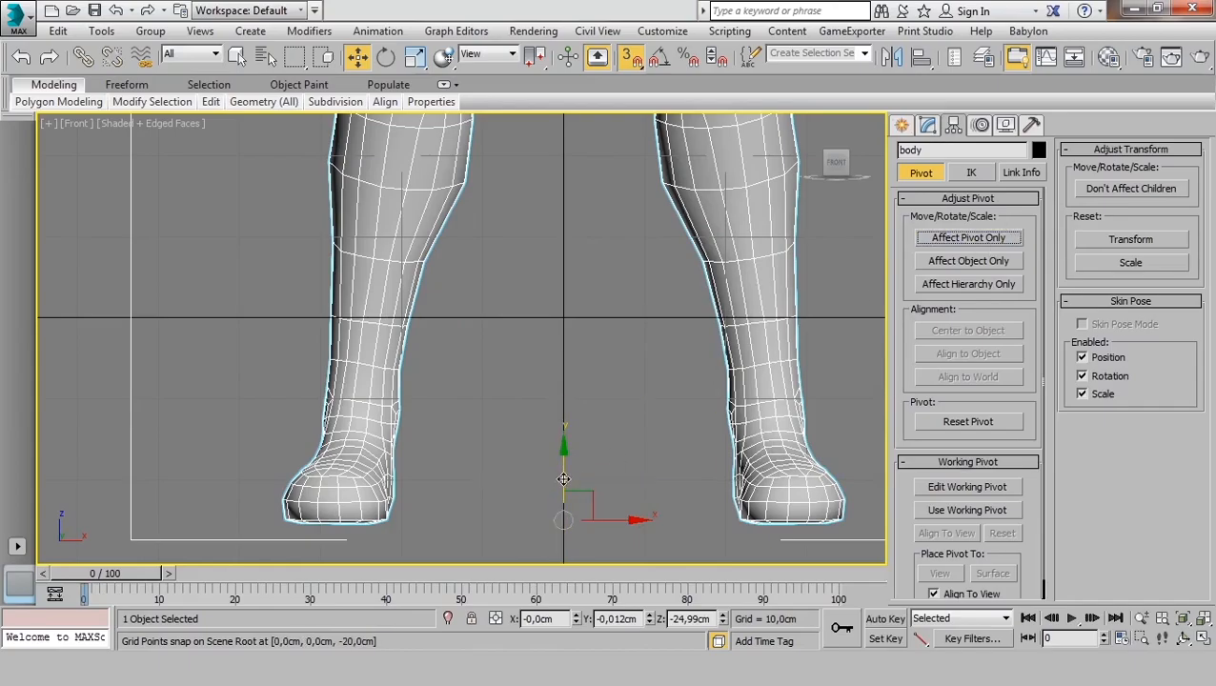
pyautogui.moveTo(564, 479); pyautogui.dragTo(563, 319)
pyautogui.scroll(4, 577, 315)
pyautogui.moveTo(477, 312); pyautogui.dragTo(701, 284, button='middle')
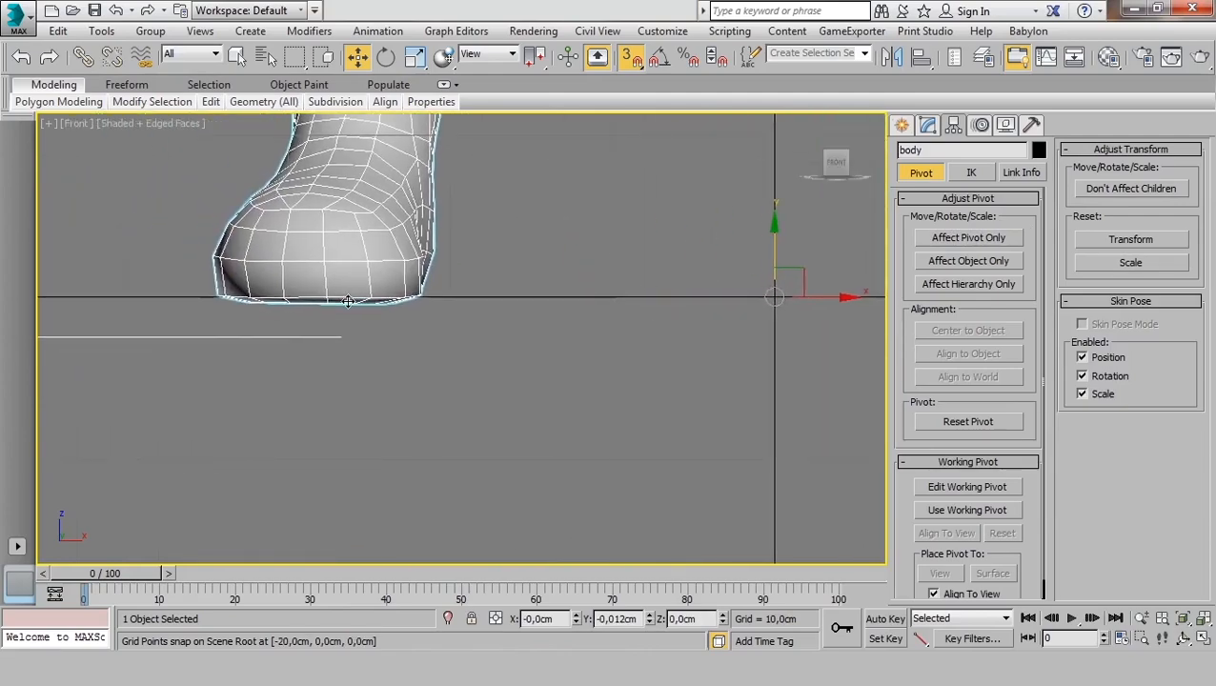
pyautogui.scroll(4, 357, 320)
pyautogui.scroll(-2, 529, 291)
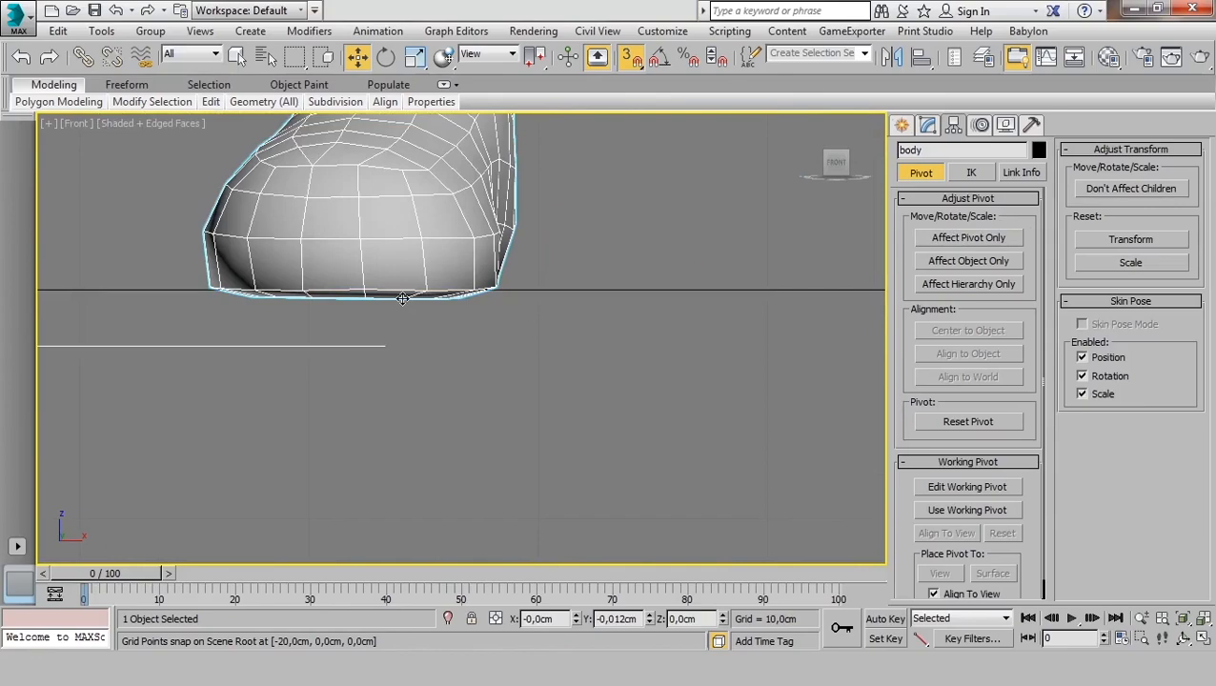
# Turn off snapping and raise the body slightly to about 0.39 cm in Z to align the sole with the ground line.
pyautogui.moveTo(402, 299); pyautogui.dragTo(383, 308, button='middle')
pyautogui.scroll(-2, 671, 334)
pyautogui.moveTo(667, 331); pyautogui.dragTo(549, 353, button='middle')
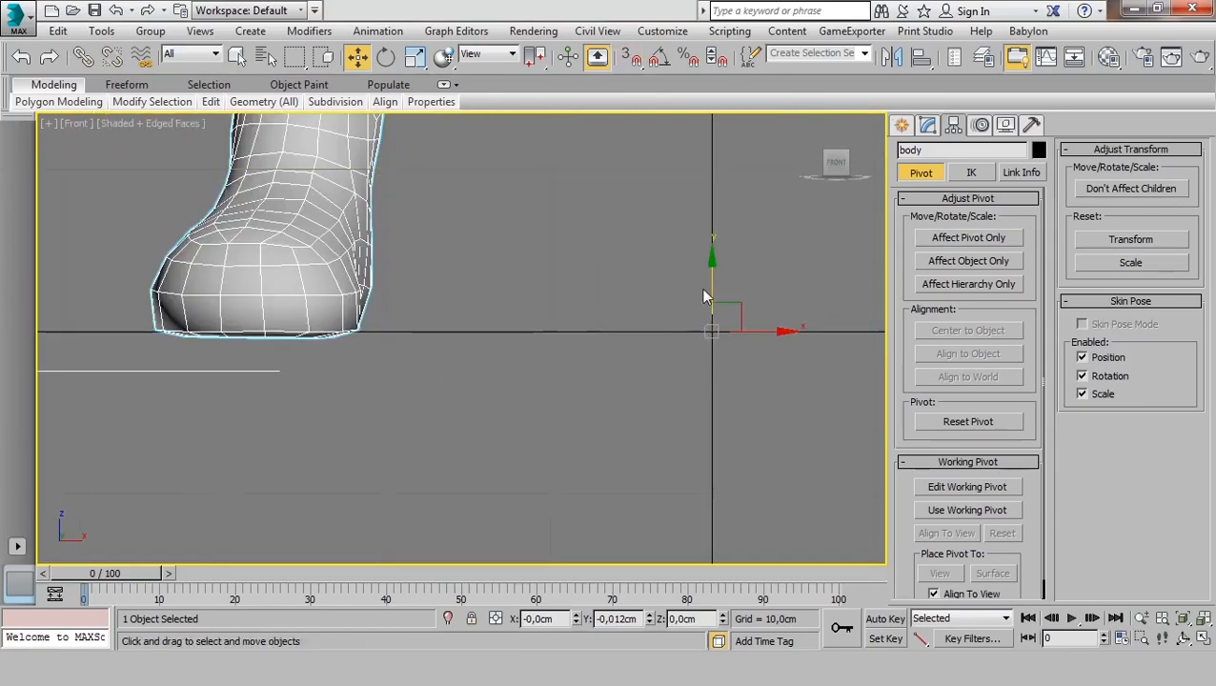
pyautogui.scroll(3, 710, 294)
pyautogui.moveTo(709, 284); pyautogui.dragTo(538, 256, button='middle')
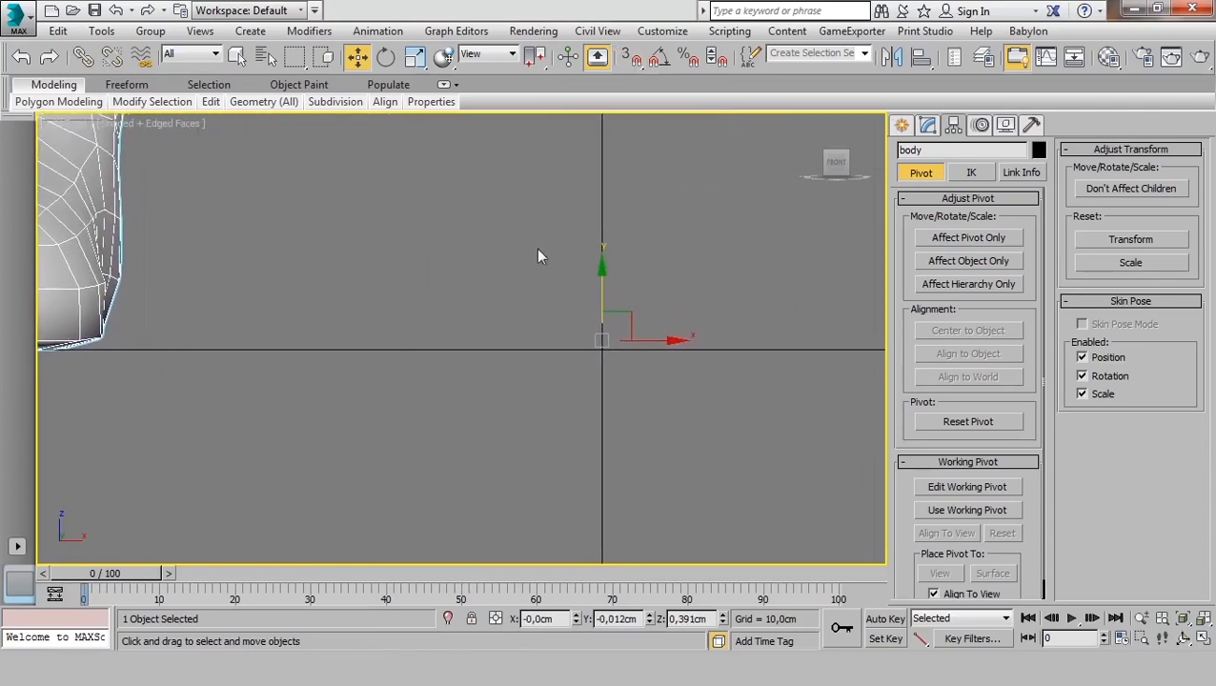
# Turn grid-point snapping back on, enable Affect Pivot Only and snap the body's pivot vertically to the world origin.
pyautogui.click(626, 56)
pyautogui.click(968, 238)
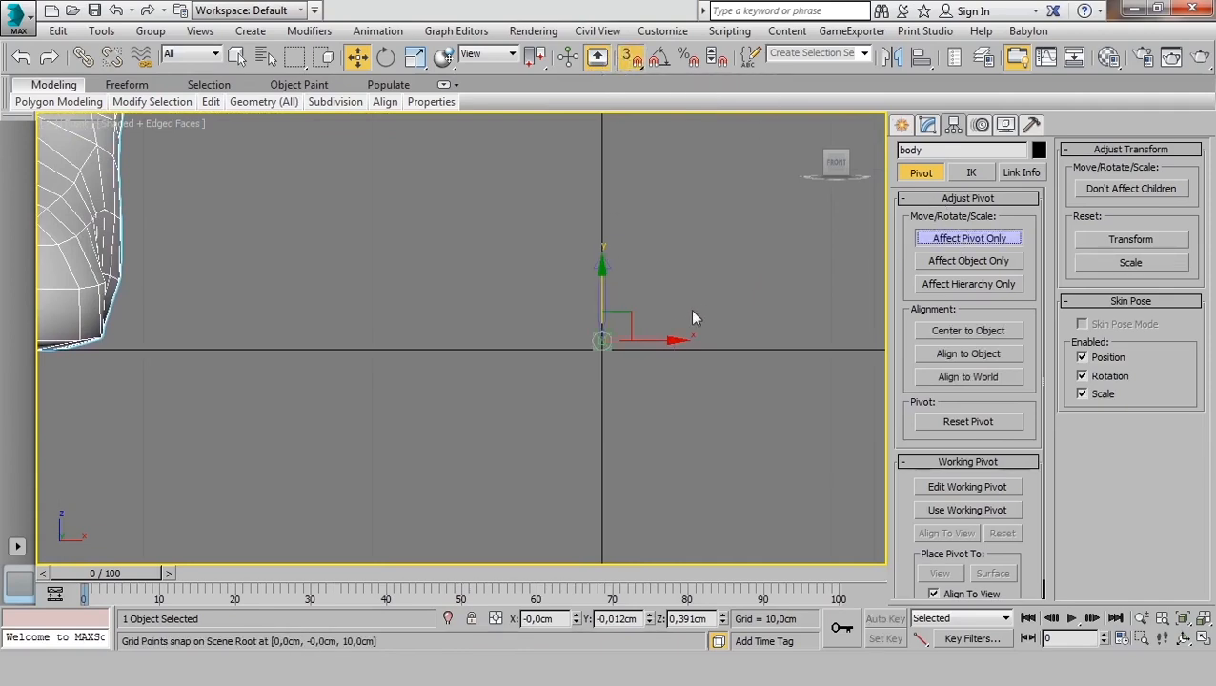
pyautogui.moveTo(602, 292); pyautogui.dragTo(601, 302)
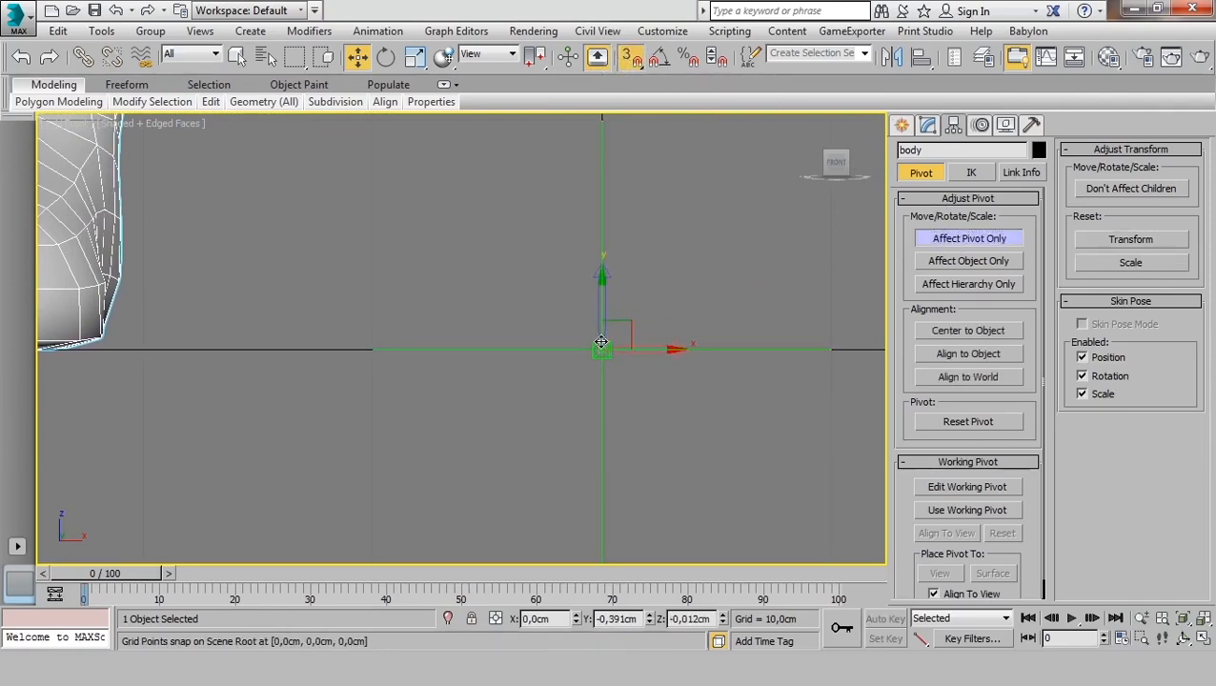
# Turn off Affect Pivot Only and inspect the feet against the ground line in the front and perspective views.
pyautogui.click(969, 238)
pyautogui.scroll(-6, 578, 299)
pyautogui.moveTo(581, 307); pyautogui.dragTo(508, 401, button='middle')
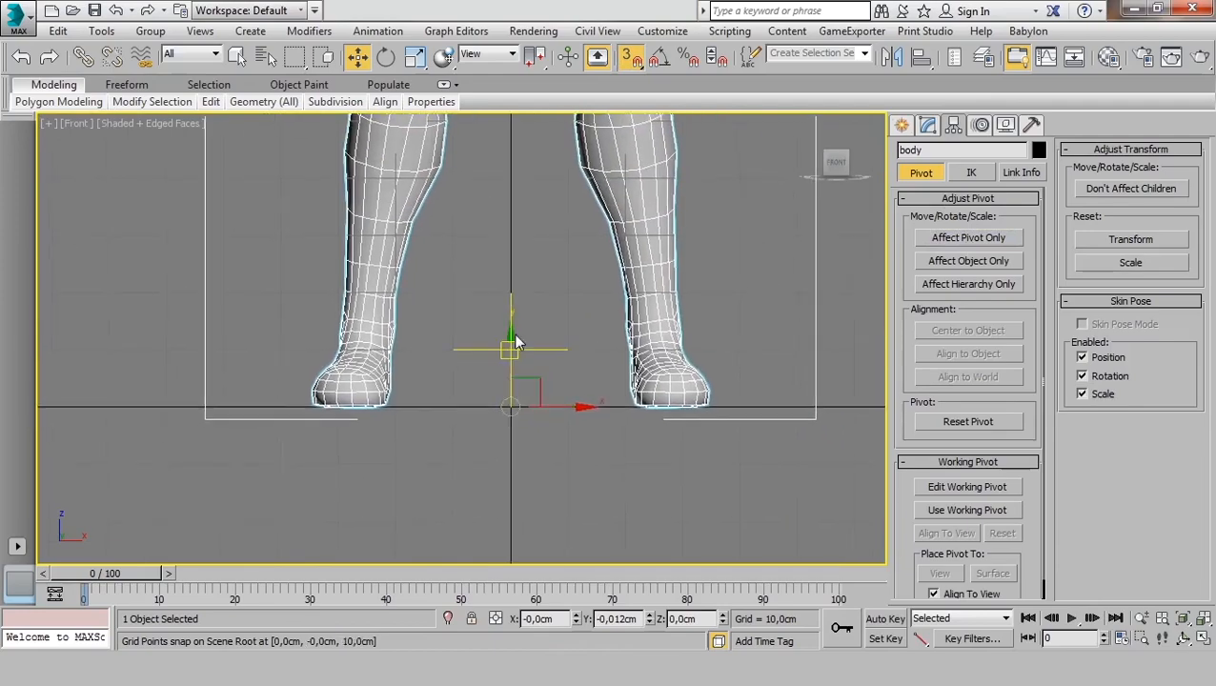
pyautogui.scroll(2, 513, 386)
pyautogui.moveTo(577, 427); pyautogui.dragTo(529, 372, button='middle')
pyautogui.scroll(4, 592, 335)
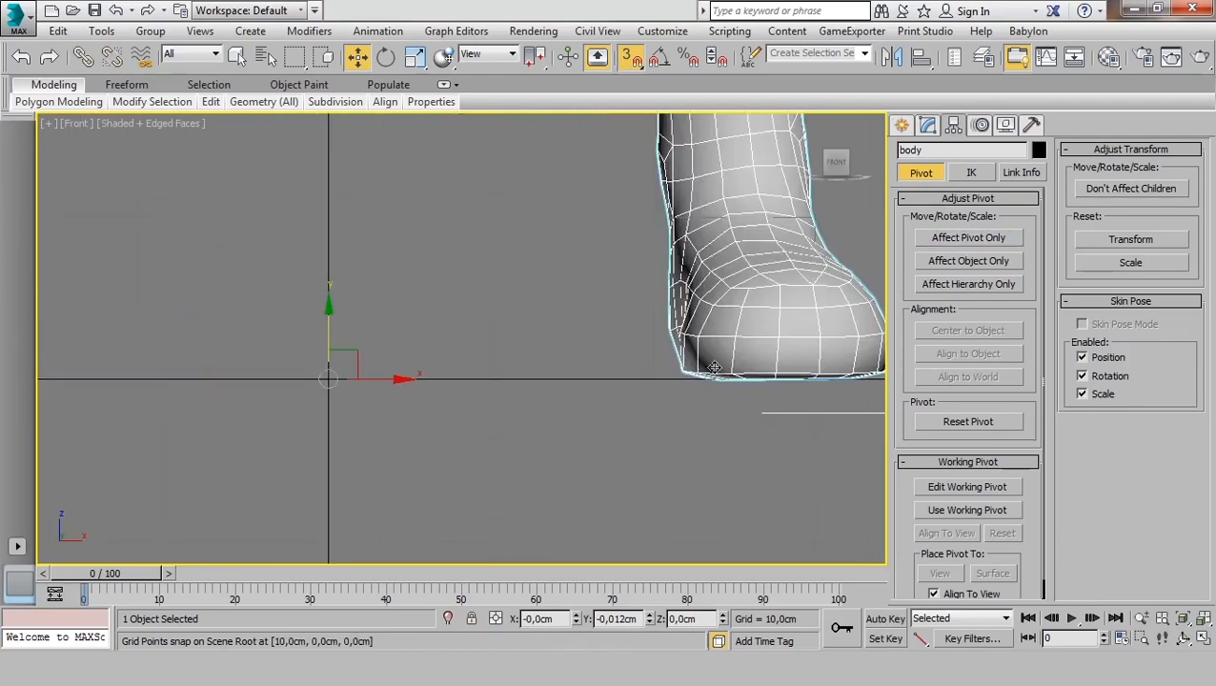
pyautogui.moveTo(722, 377); pyautogui.dragTo(659, 379, button='middle')
pyautogui.scroll(-4, 653, 349)
pyautogui.scroll(-2, 585, 387)
pyautogui.moveTo(584, 365); pyautogui.dragTo(658, 408, button='middle')
pyautogui.press('p')
pyautogui.scroll(-10, 658, 408)
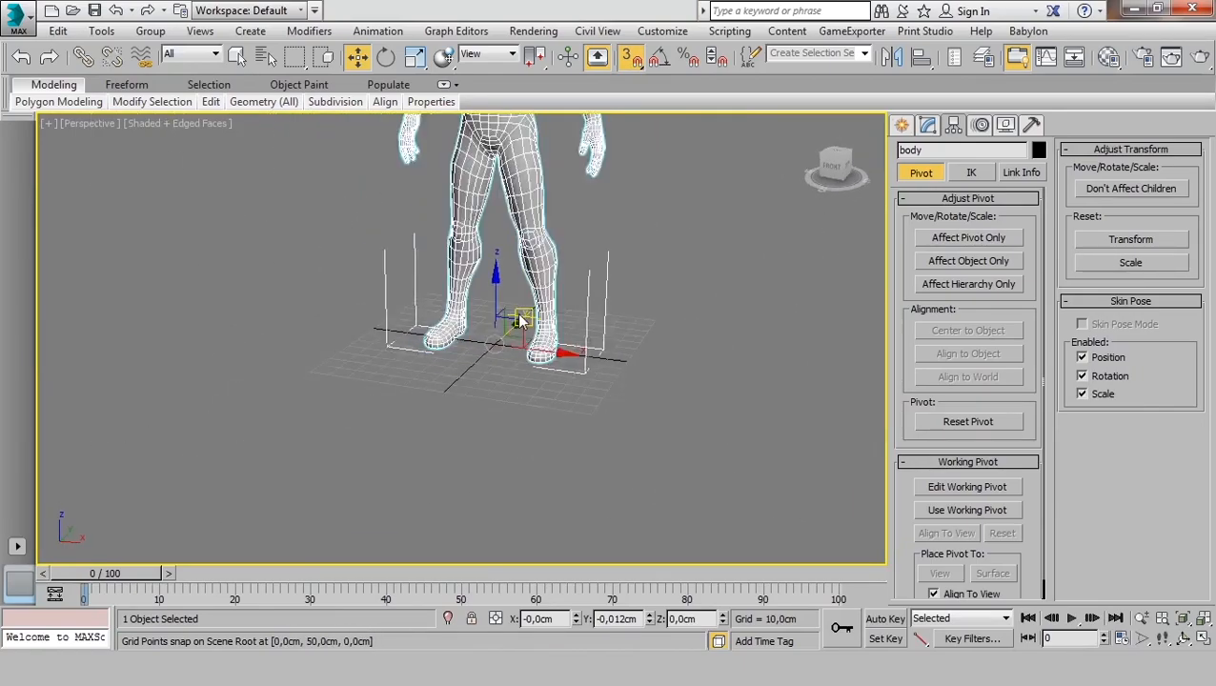
# Toggle the Vertex snap type in the grid and snap settings, close them, and turn off 3D snapping.
pyautogui.rightClick(630, 56)
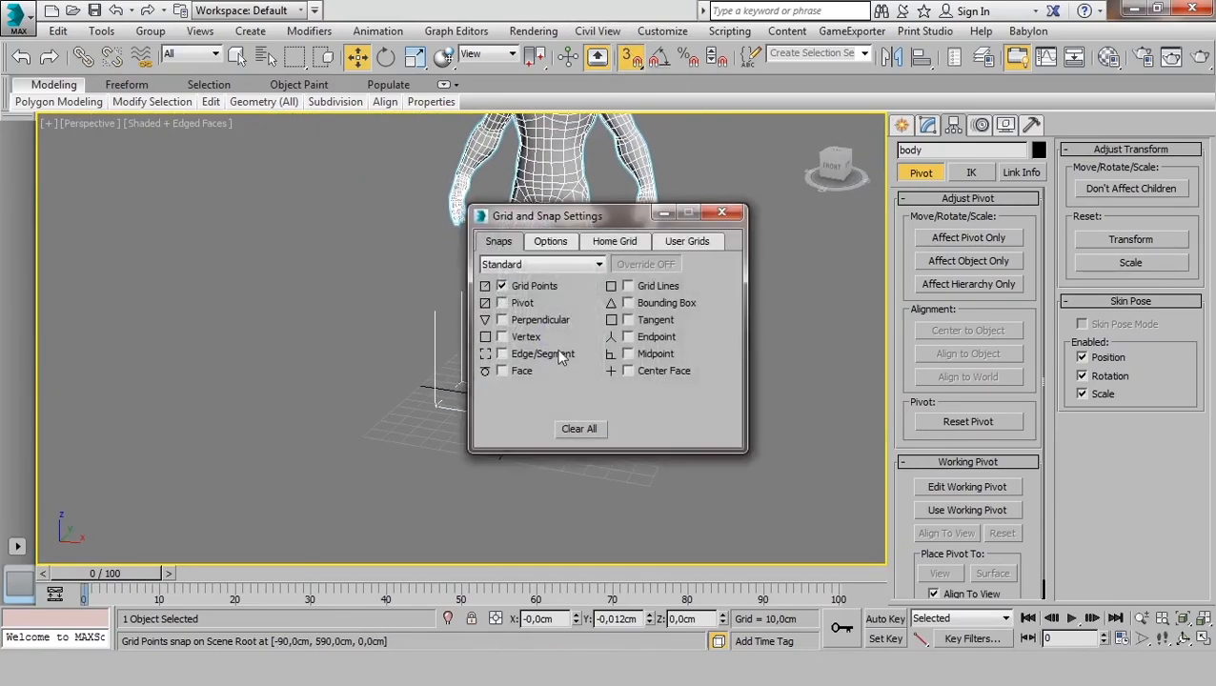
pyautogui.click(518, 337)
pyautogui.click(722, 212)
pyautogui.click(630, 56)
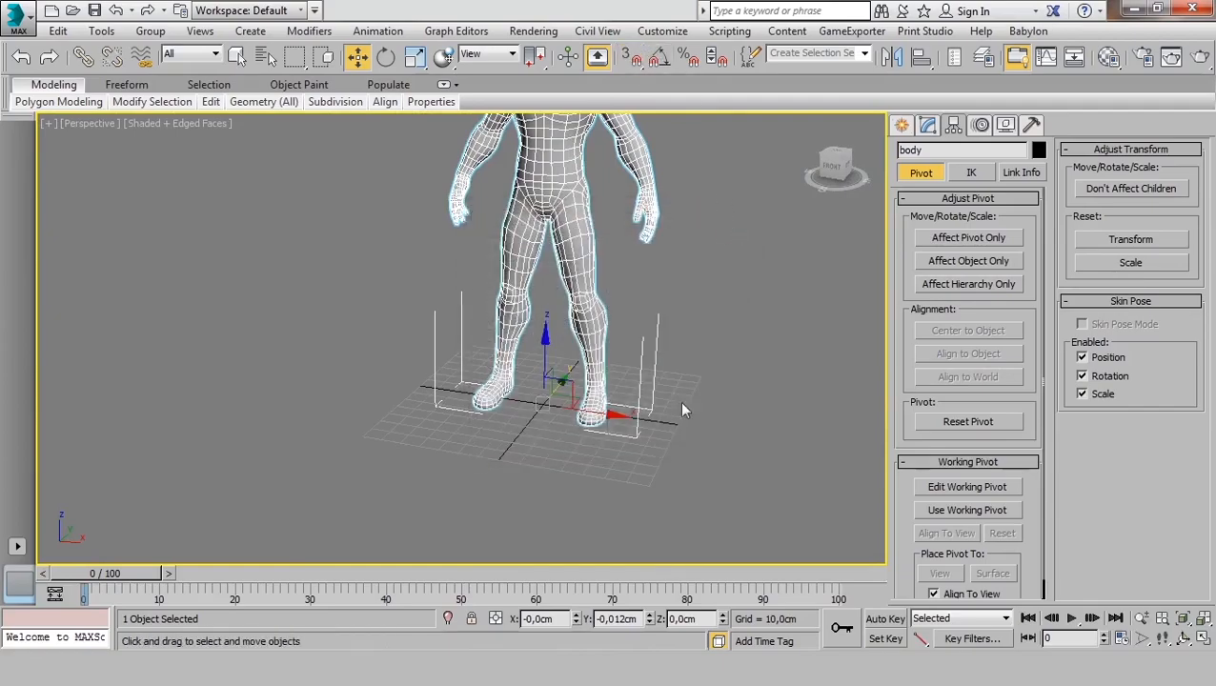
# Reselect the body and examine its stance, feet and pivot placement on the grid from several angles.
pyautogui.moveTo(700, 444); pyautogui.dragTo(702, 486, button='middle')
pyautogui.scroll(-2, 702, 477)
pyautogui.click(759, 374)
pyautogui.scroll(3, 668, 396)
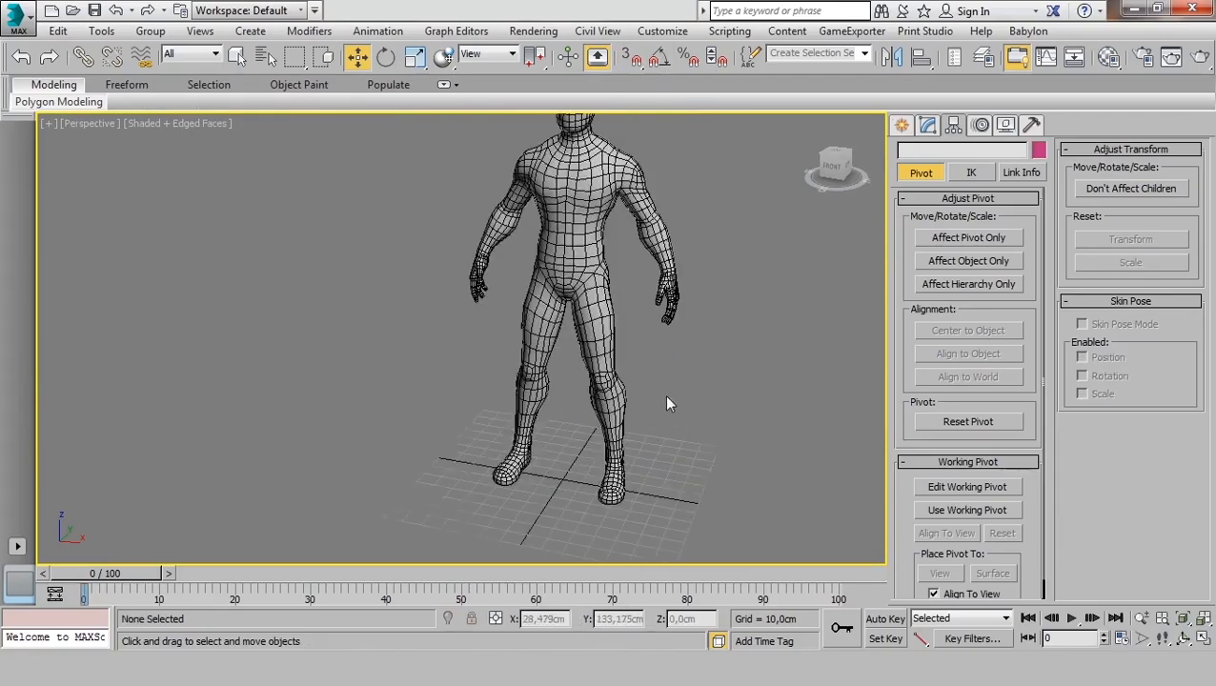
pyautogui.click(589, 298)
pyautogui.moveTo(750, 397); pyautogui.dragTo(714, 446, button='middle')
pyautogui.scroll(-3, 740, 408)
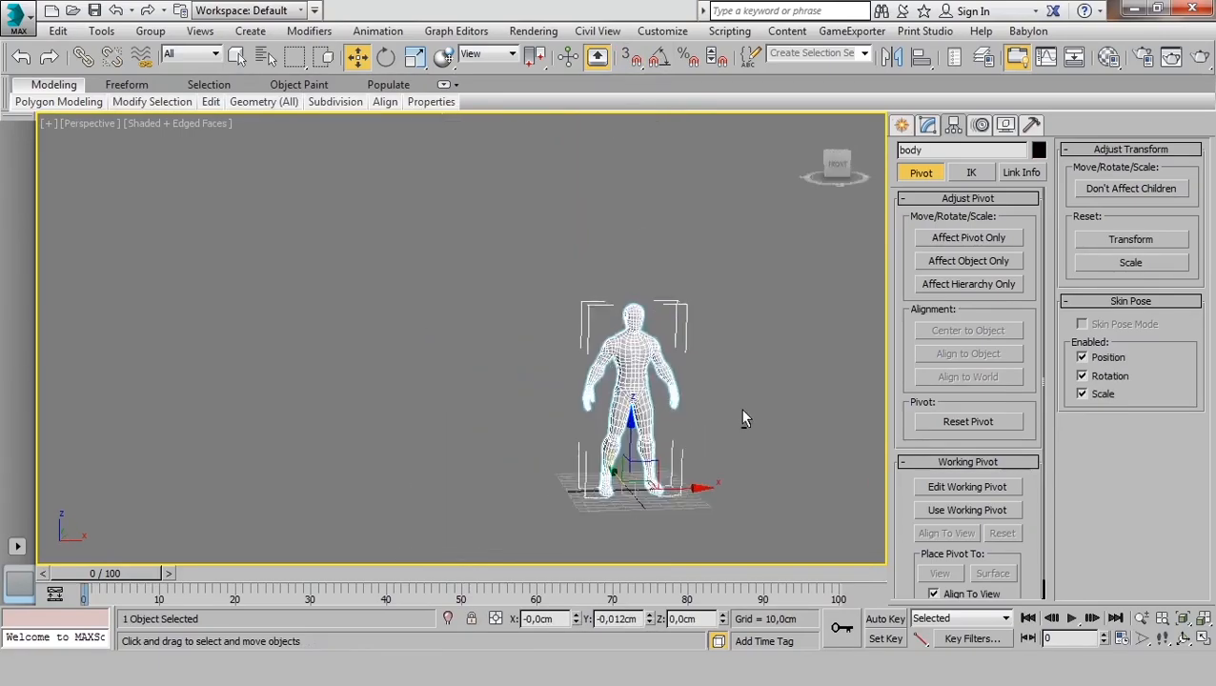
pyautogui.scroll(6, 626, 440)
pyautogui.keyDown('alt'); pyautogui.moveTo(623, 433); pyautogui.dragTo(628, 491, button='middle'); pyautogui.keyUp('alt')
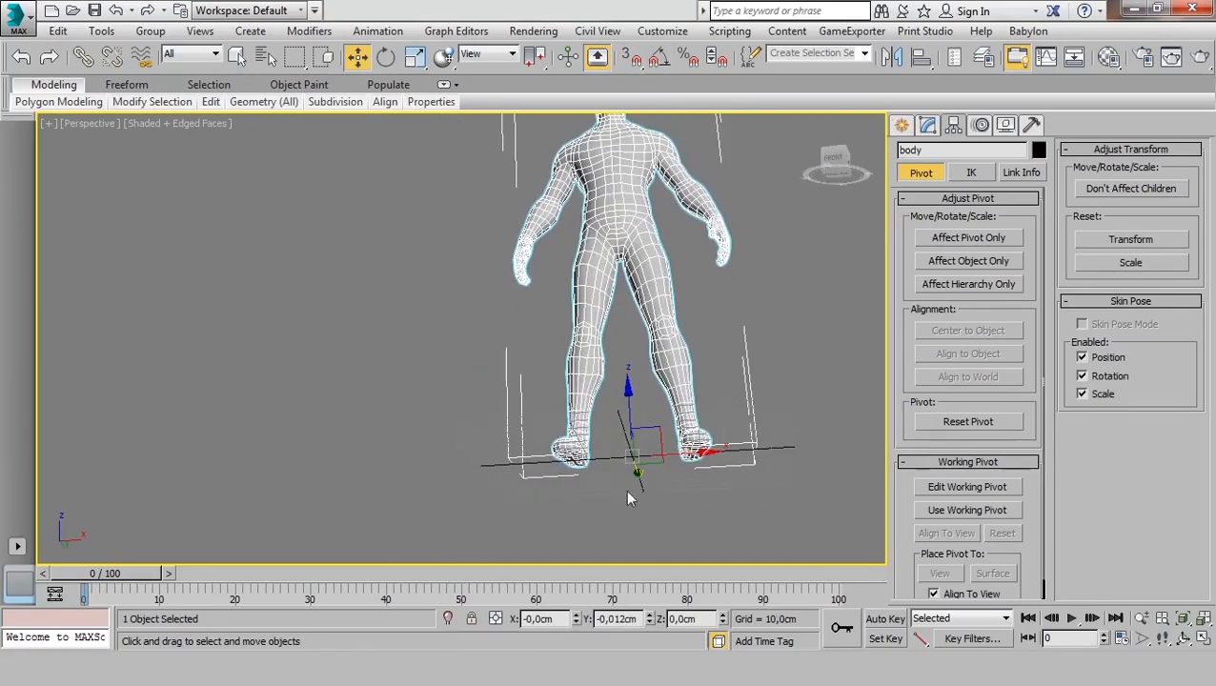
pyautogui.keyDown('alt'); pyautogui.moveTo(618, 417); pyautogui.dragTo(592, 410, button='middle'); pyautogui.keyUp('alt')
pyautogui.scroll(5, 613, 421)
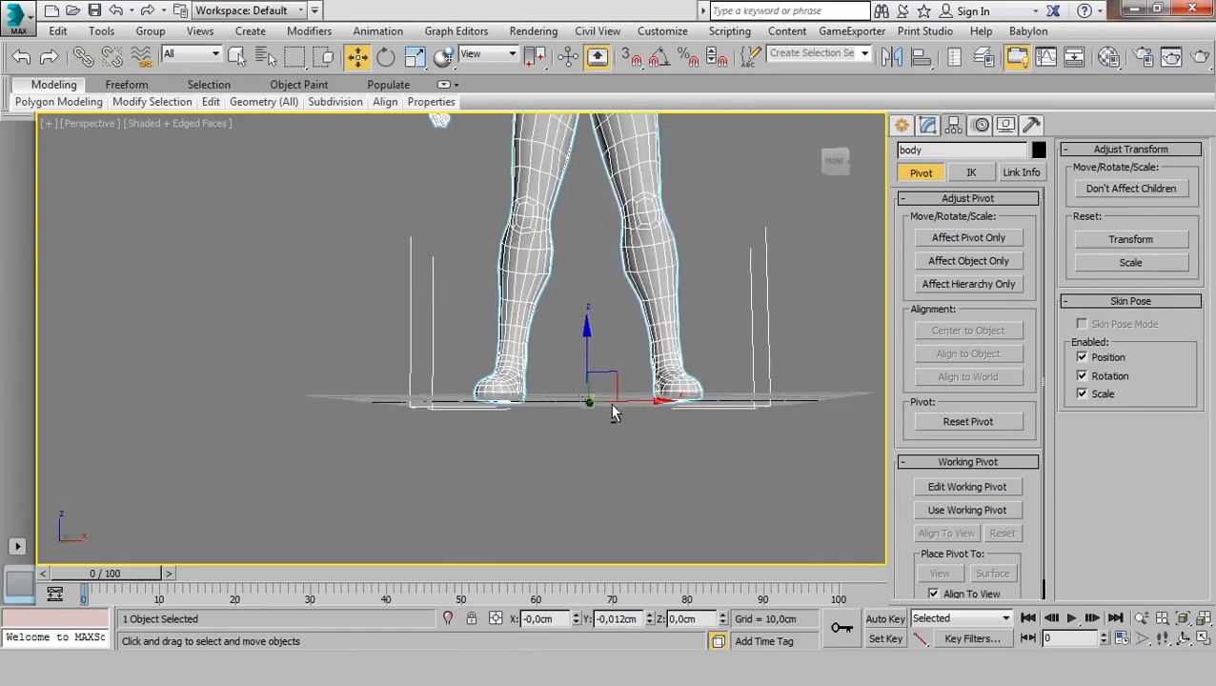
pyautogui.scroll(3, 624, 379)
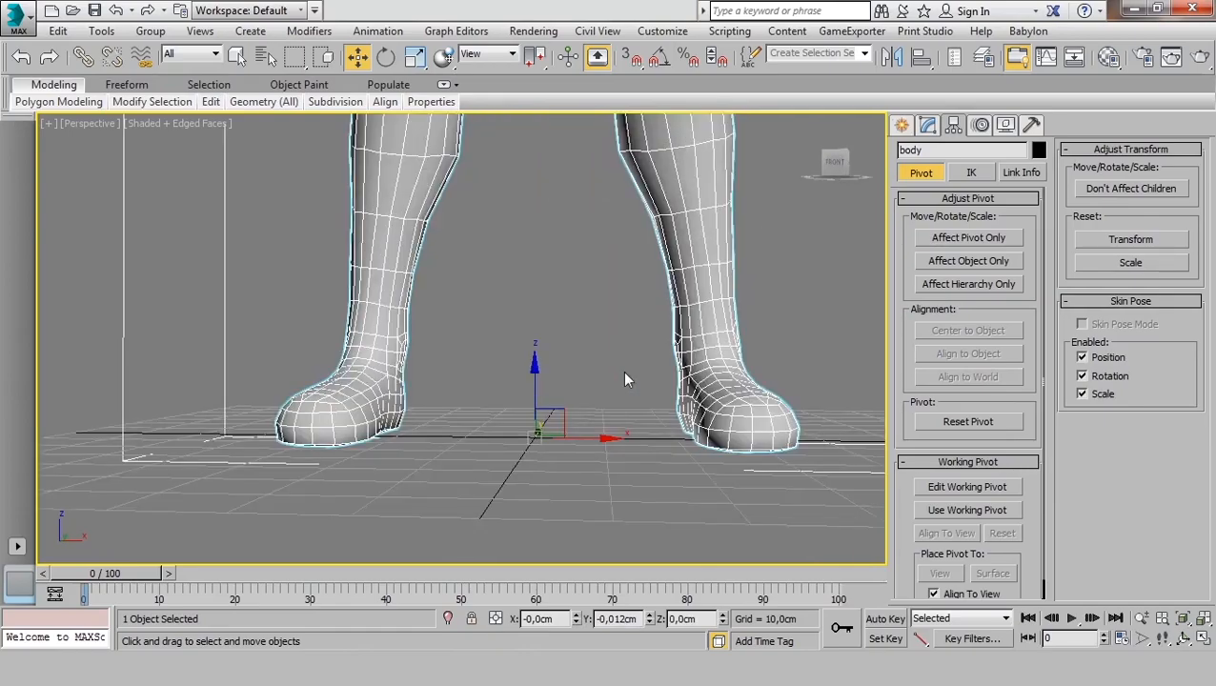
pyautogui.scroll(-6, 558, 374)
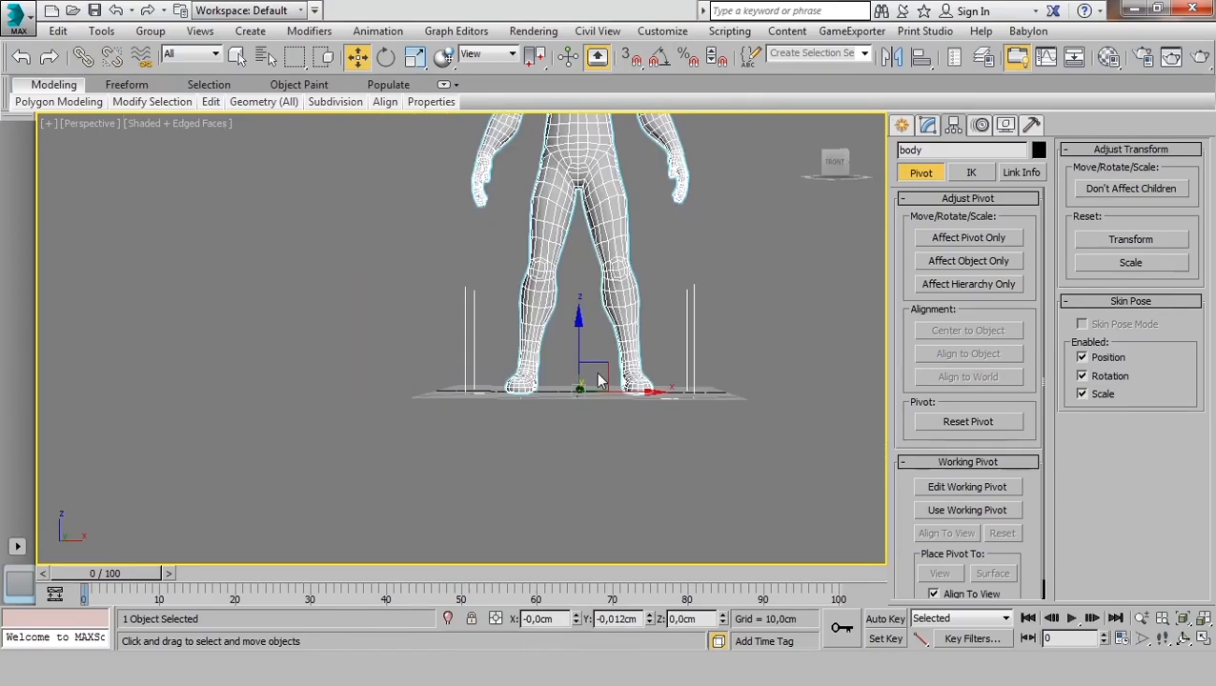
pyautogui.keyDown('alt'); pyautogui.moveTo(701, 366); pyautogui.dragTo(572, 410, button='middle'); pyautogui.keyUp('alt')
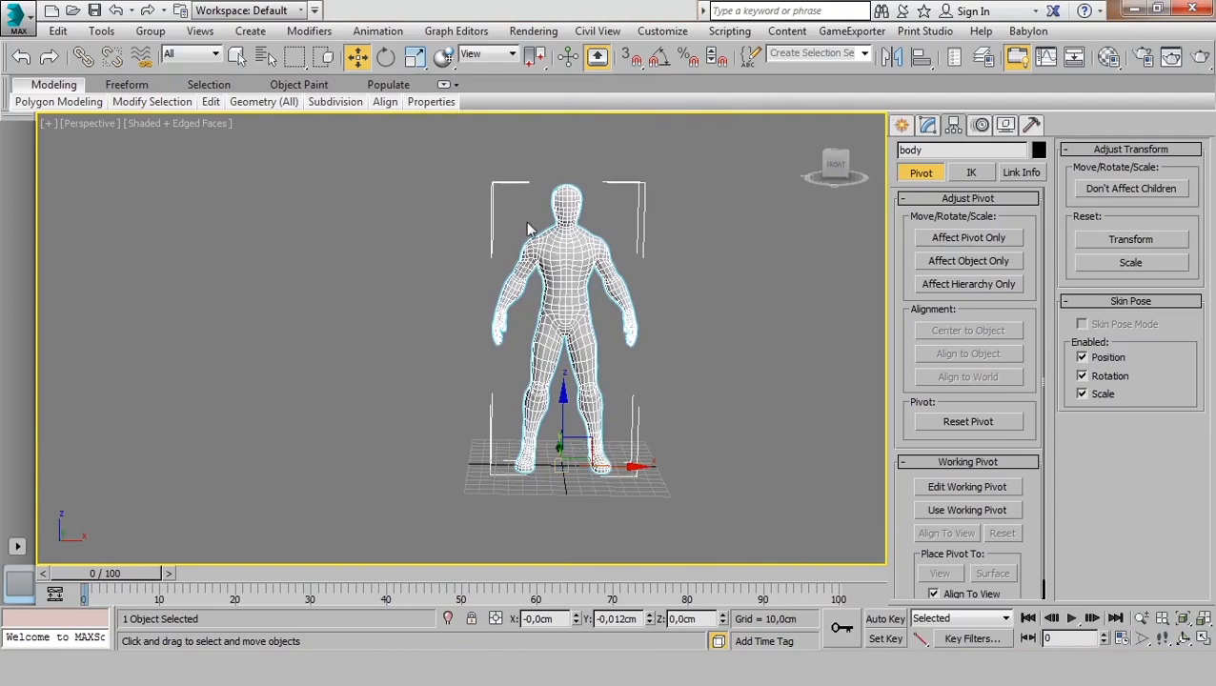
# Try scaling the body down uniformly to about 59% from its ground-level pivot, restore its size and reactivate the Move tool.
pyautogui.press('r')
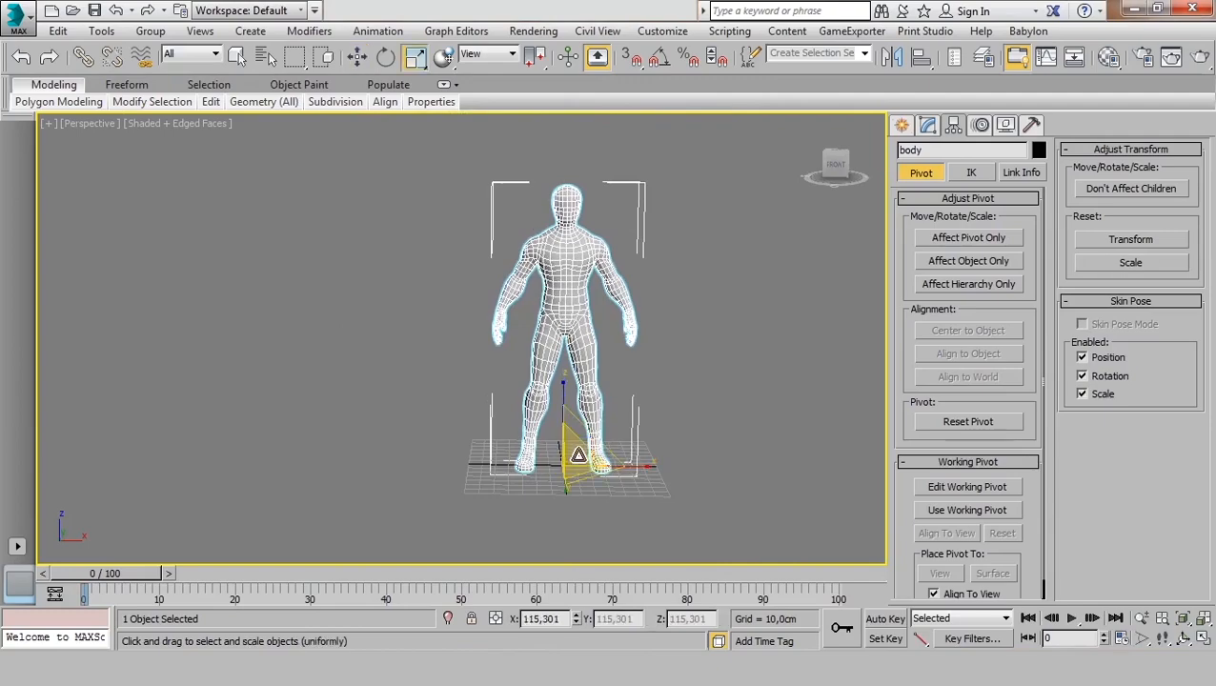
pyautogui.scroll(3, 579, 454)
pyautogui.scroll(-6, 625, 362)
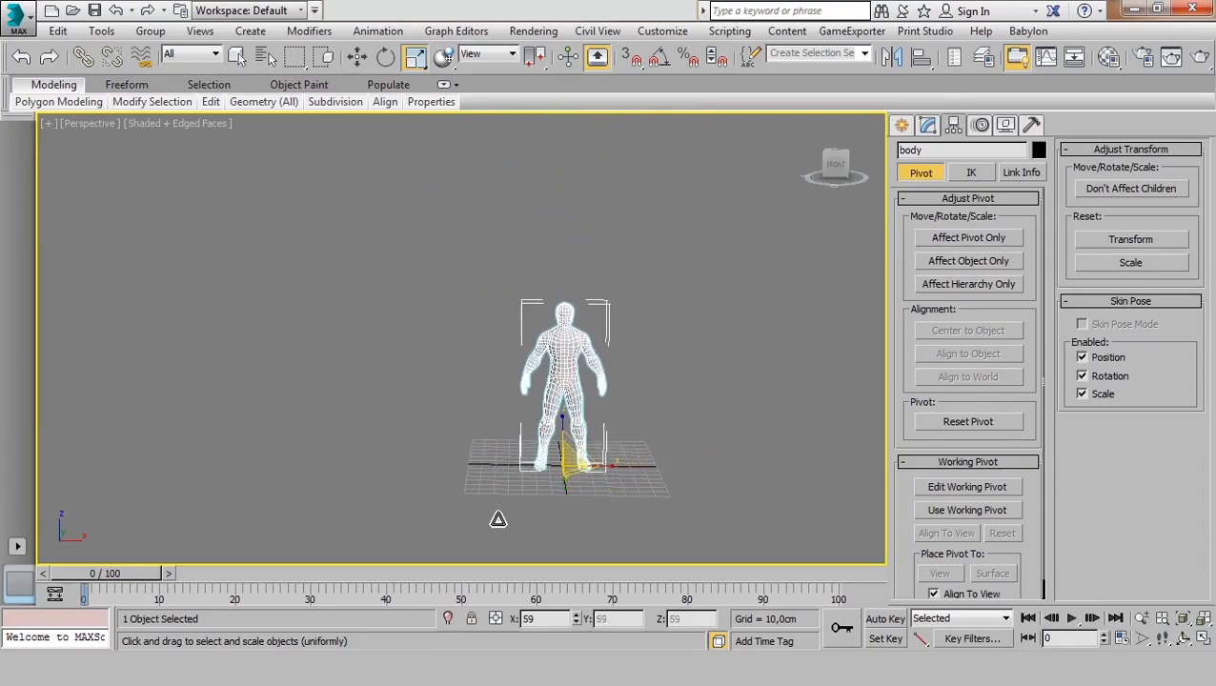
pyautogui.moveTo(497, 520); pyautogui.dragTo(568, 458)
pyautogui.keyDown('alt'); pyautogui.moveTo(635, 413); pyautogui.dragTo(645, 388, button='middle'); pyautogui.keyUp('alt')
pyautogui.click(685, 360)
pyautogui.click(579, 315)
pyautogui.press('w')
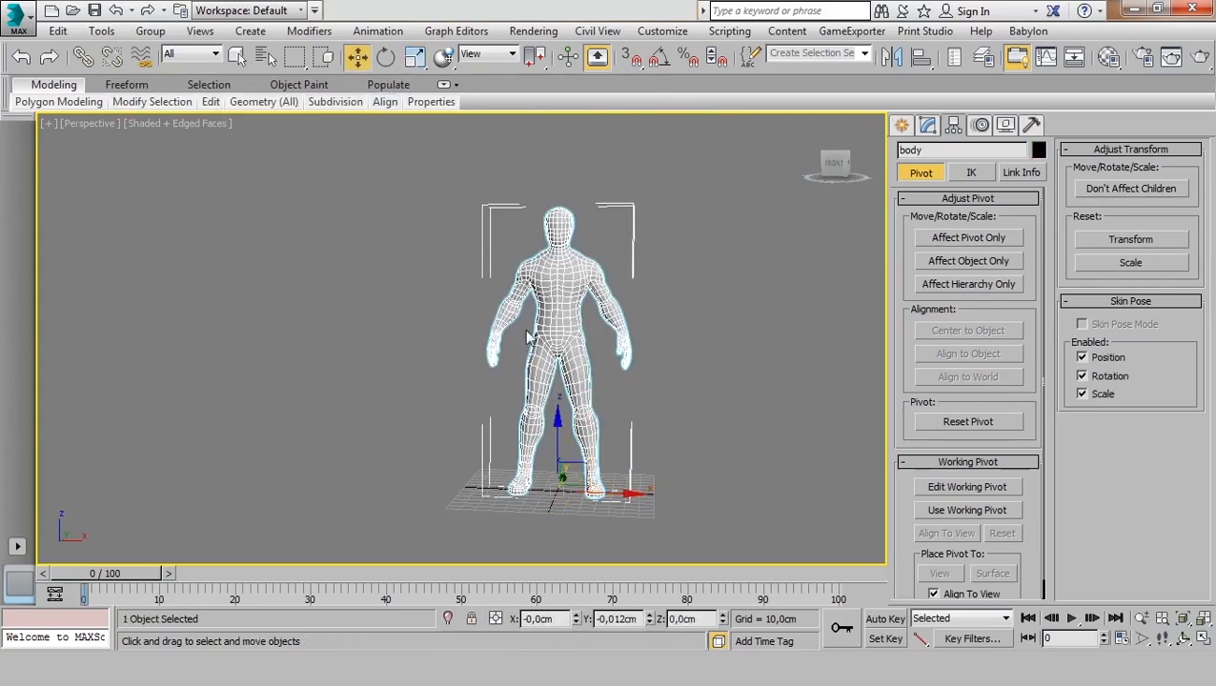
# Open the Scale Transform Type-In for the body and check its absolute local X, Y and Z scale values.
pyautogui.rightClick(415, 59)
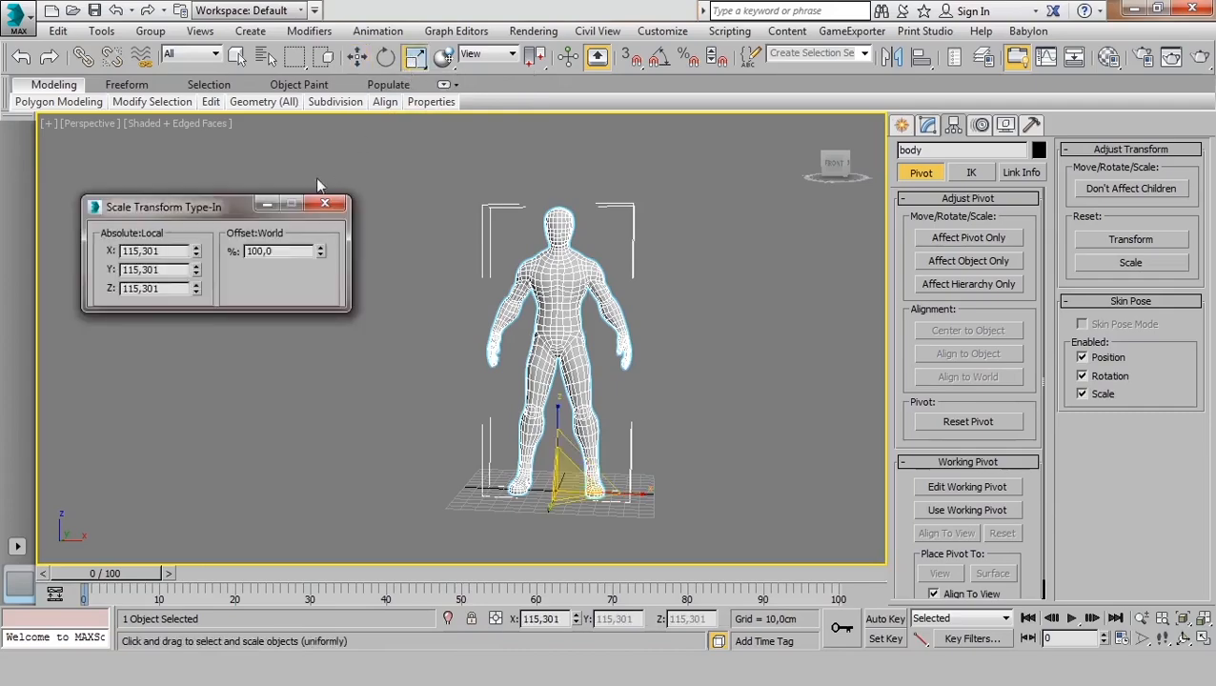
pyautogui.moveTo(171, 251); pyautogui.dragTo(67, 300)
pyautogui.moveTo(178, 203); pyautogui.dragTo(169, 190)
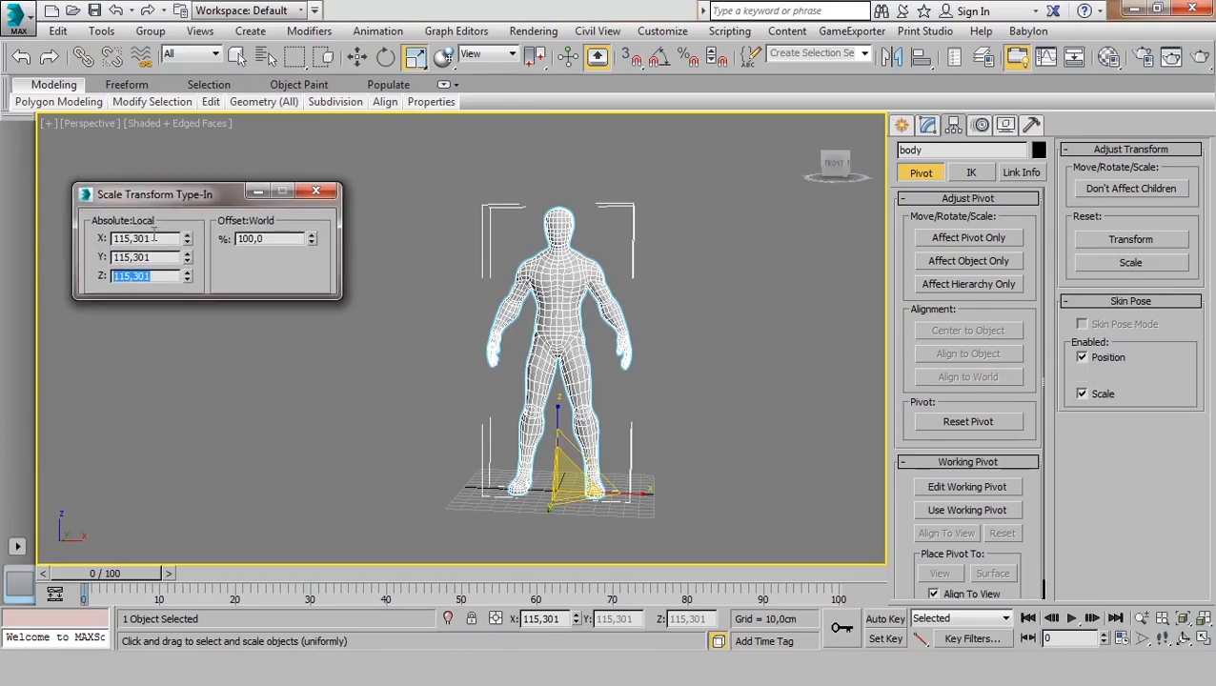
pyautogui.moveTo(161, 238); pyautogui.dragTo(74, 224)
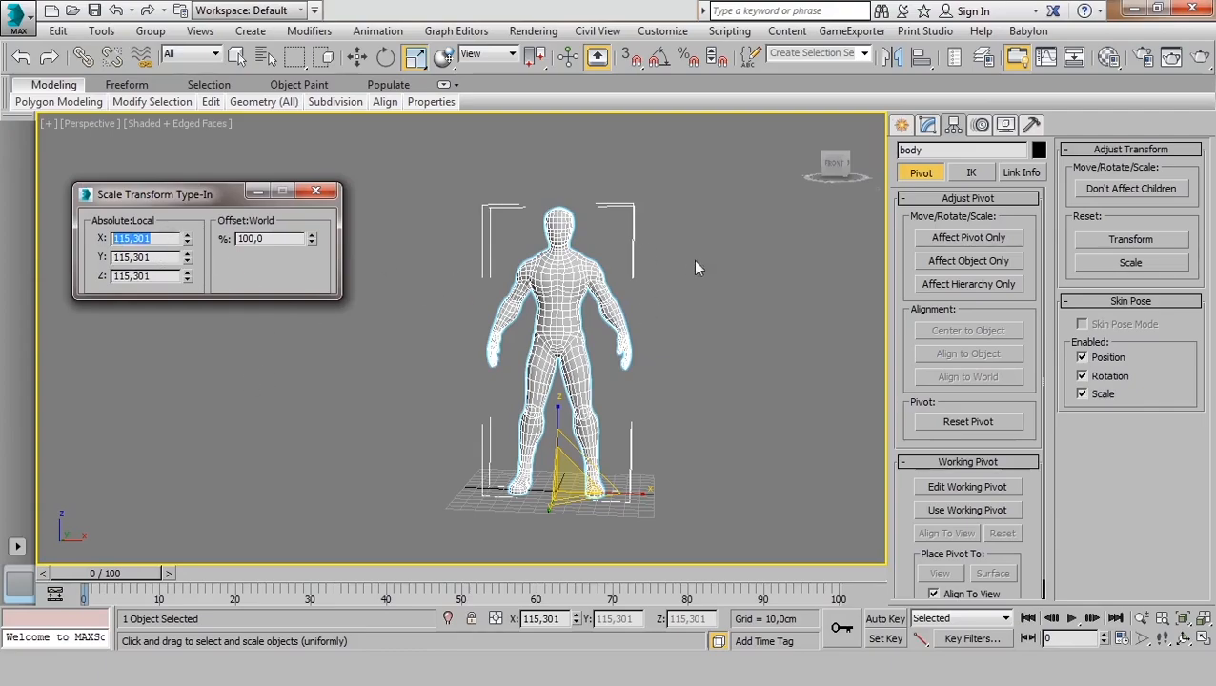
# Apply Reset XForm to the selected body to reset its scale to 100 and close the utility.
pyautogui.click(927, 125)
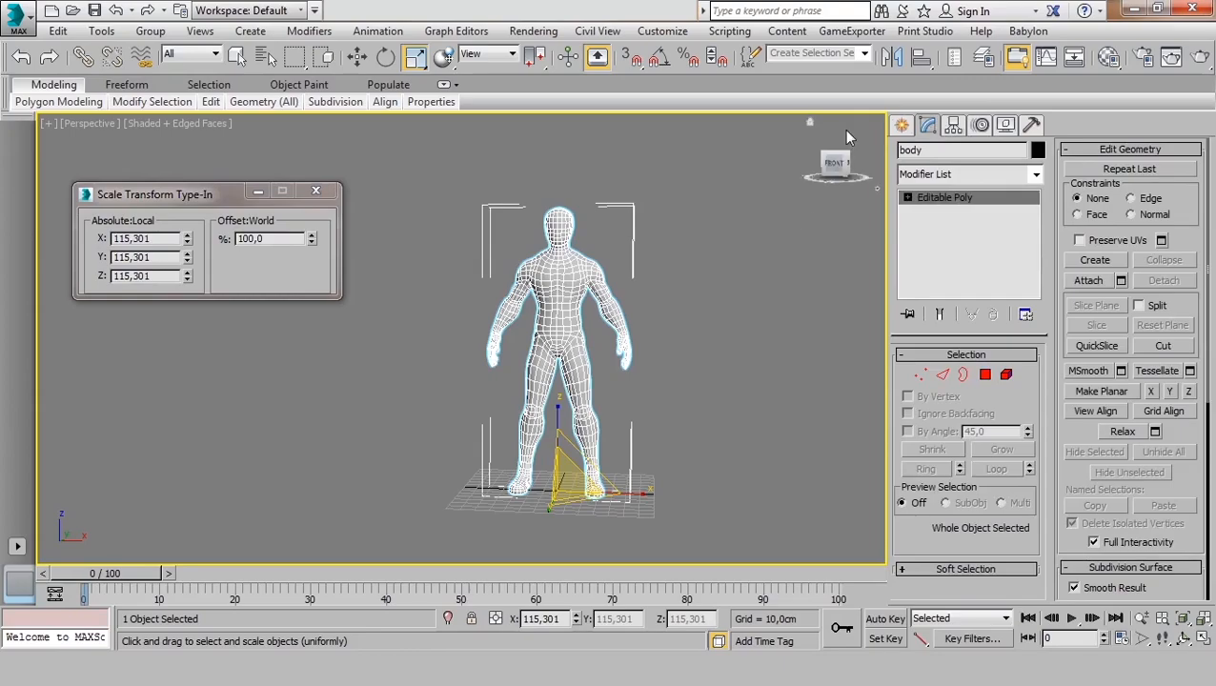
pyautogui.click(1034, 129)
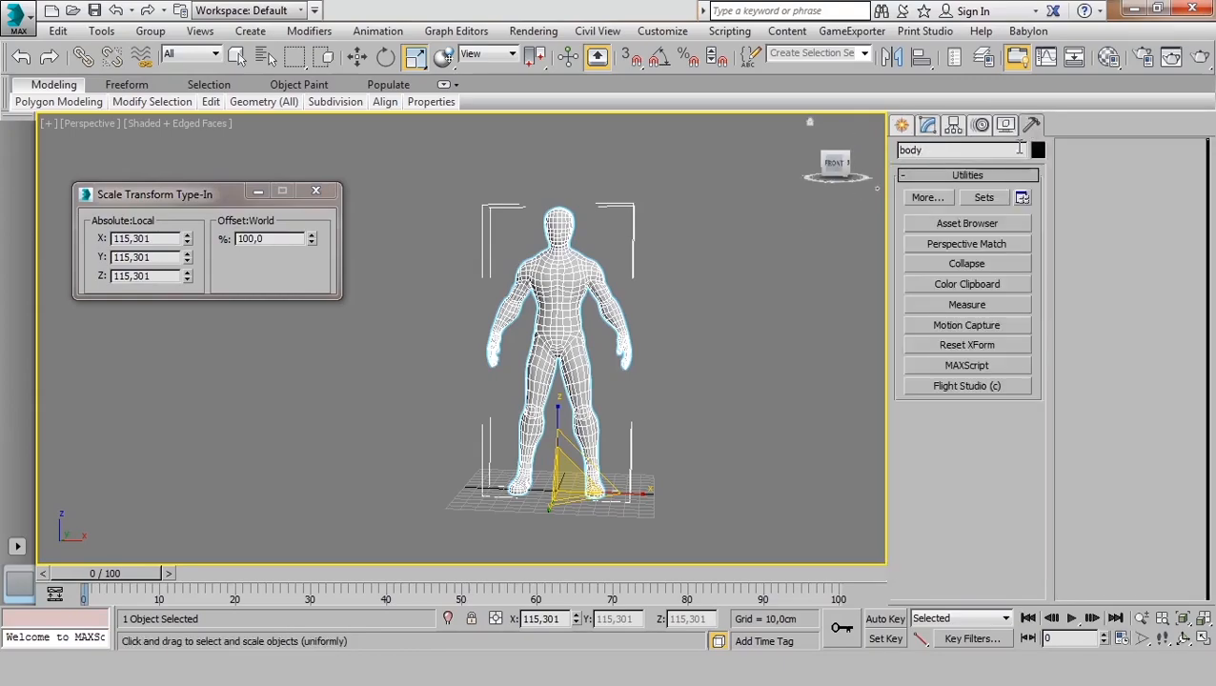
pyautogui.click(967, 346)
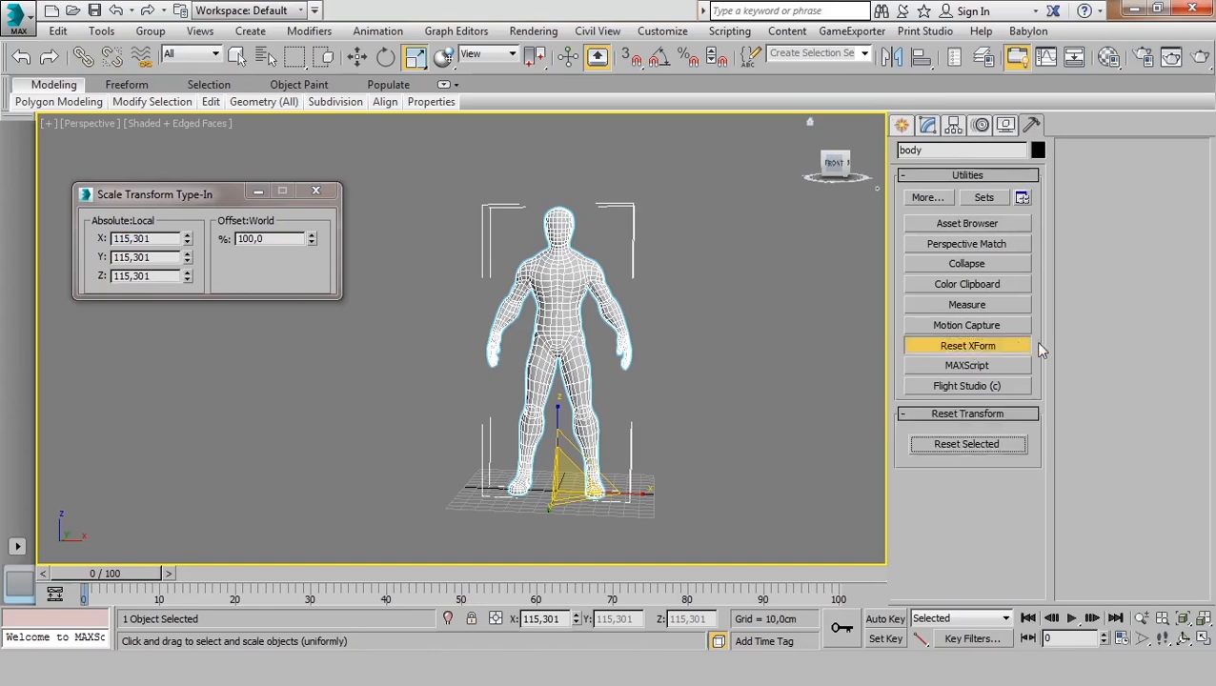
pyautogui.click(972, 446)
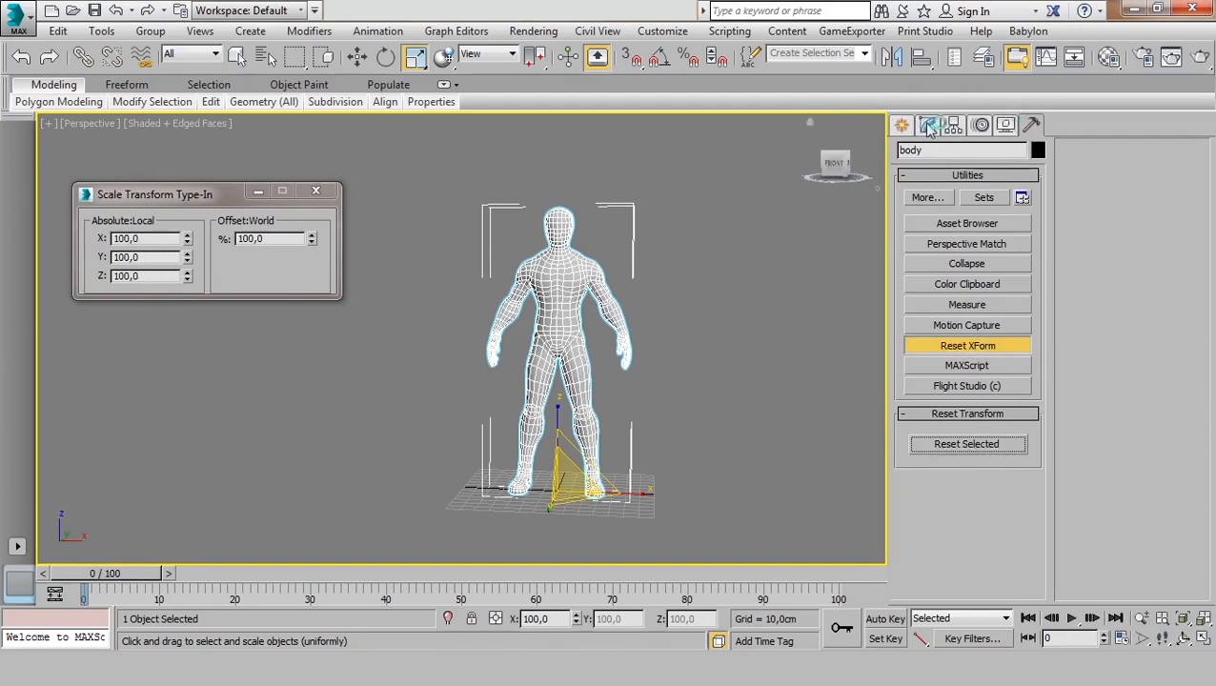
pyautogui.click(980, 349)
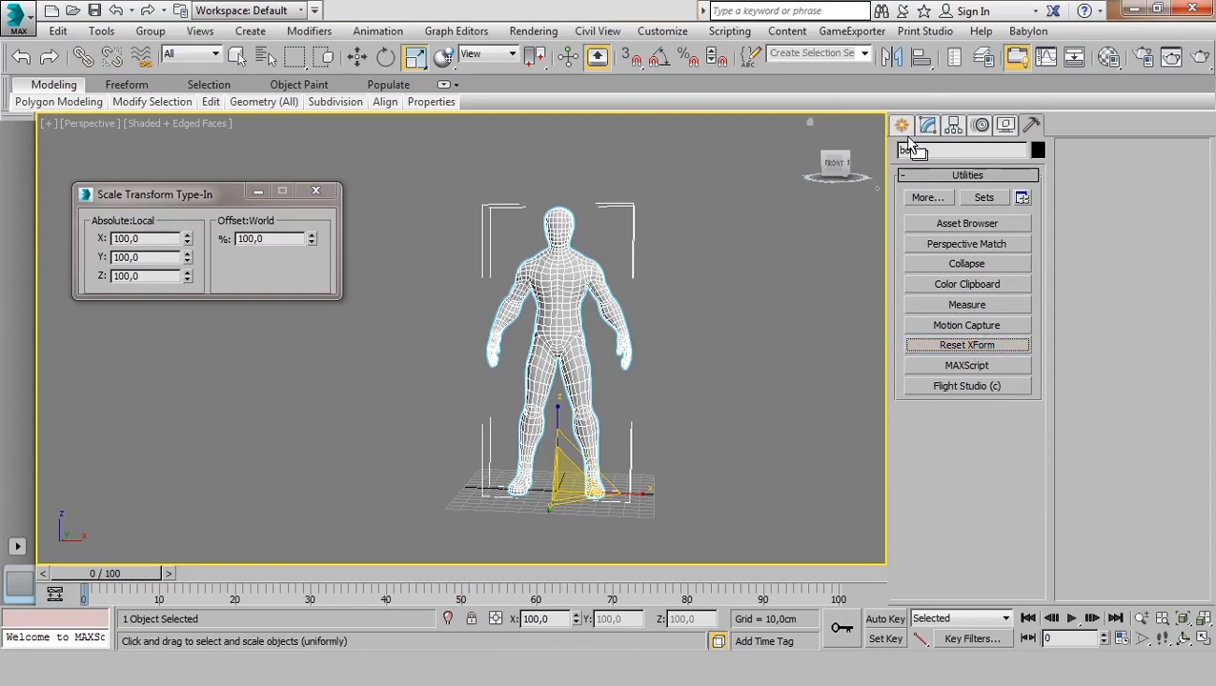
# Collapse the body's whole modifier stack to bake the XForm modifier into the Editable Poly, and deselect the body.
pyautogui.click(927, 126)
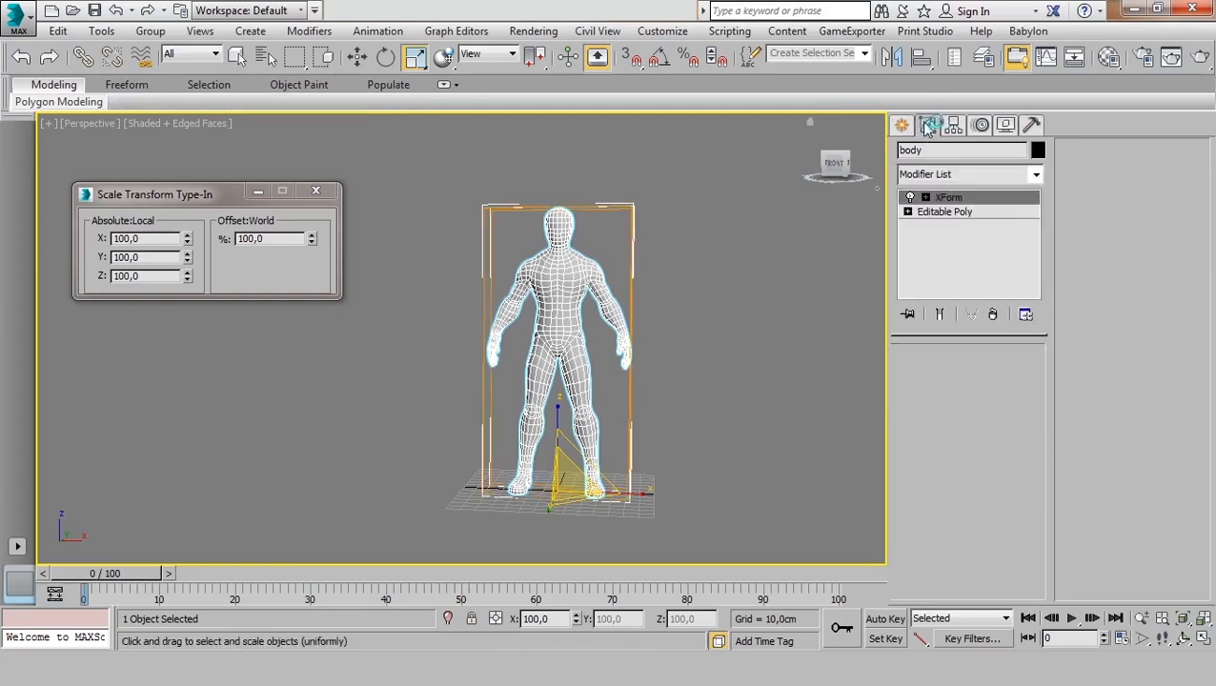
pyautogui.rightClick(951, 203)
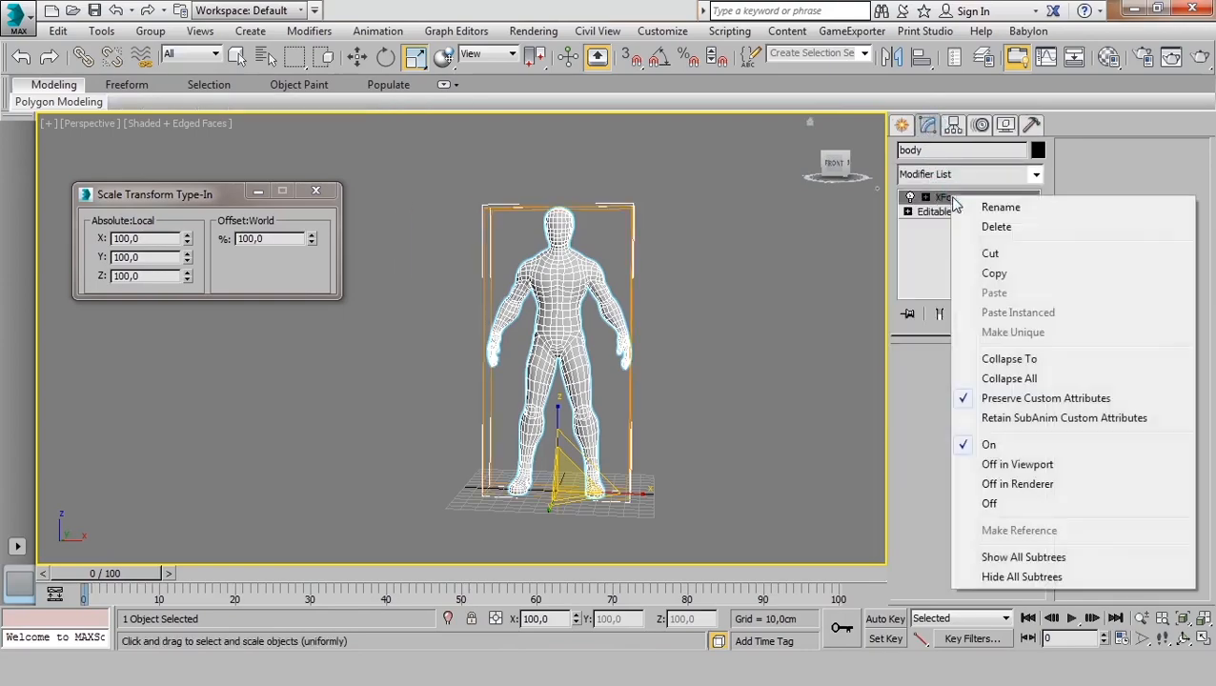
pyautogui.click(1009, 379)
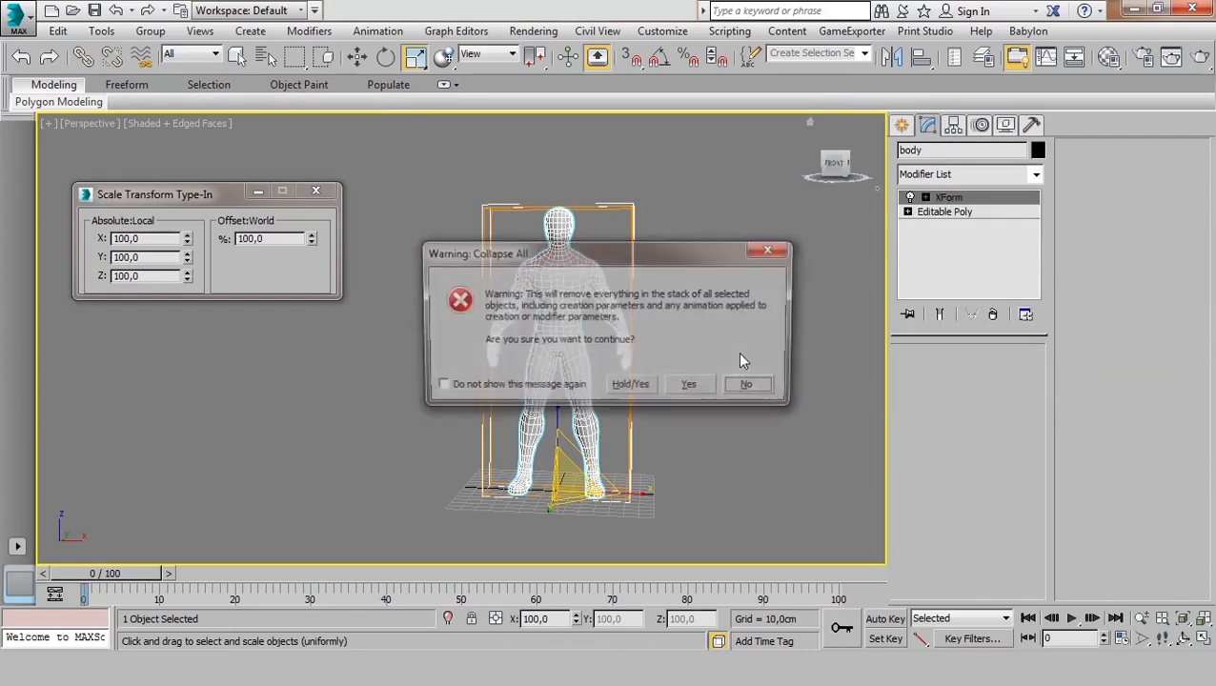
pyautogui.click(694, 385)
pyautogui.click(687, 342)
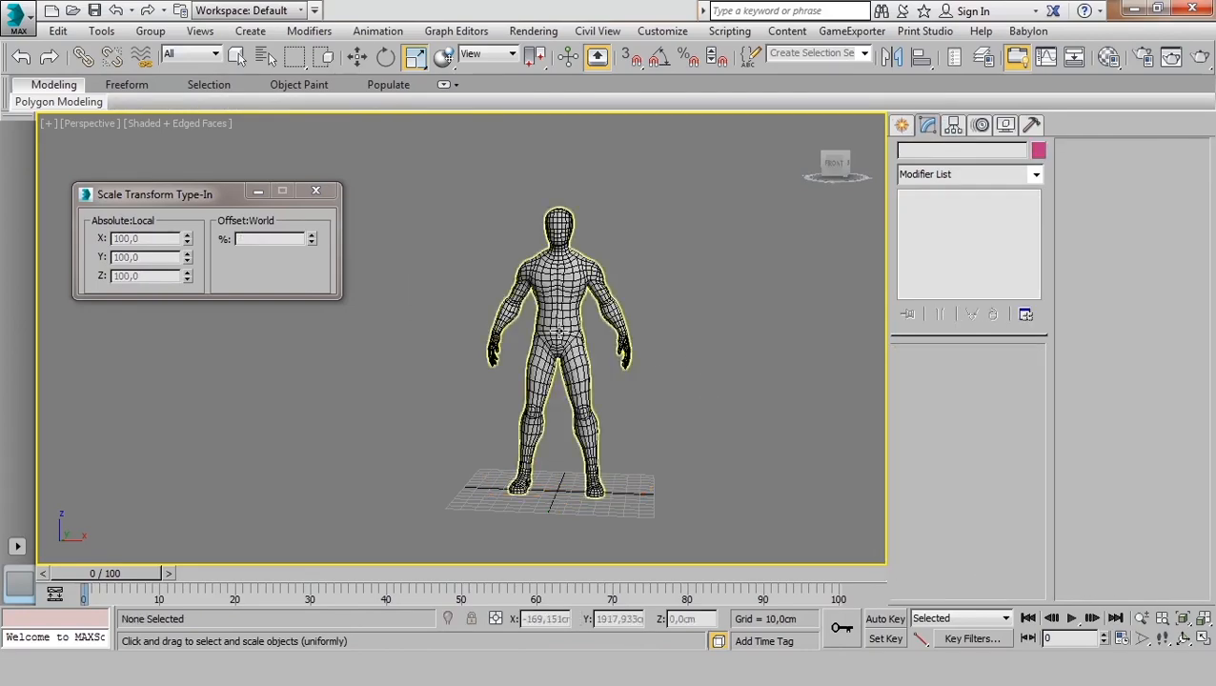
# Reselect the body with the Move tool and examine the finished mesh and its position on the grid from several angles.
pyautogui.click(558, 331)
pyautogui.keyDown('alt'); pyautogui.moveTo(576, 386); pyautogui.dragTo(578, 427, button='middle'); pyautogui.keyUp('alt')
pyautogui.press('w')
pyautogui.click(669, 392)
pyautogui.click(618, 362)
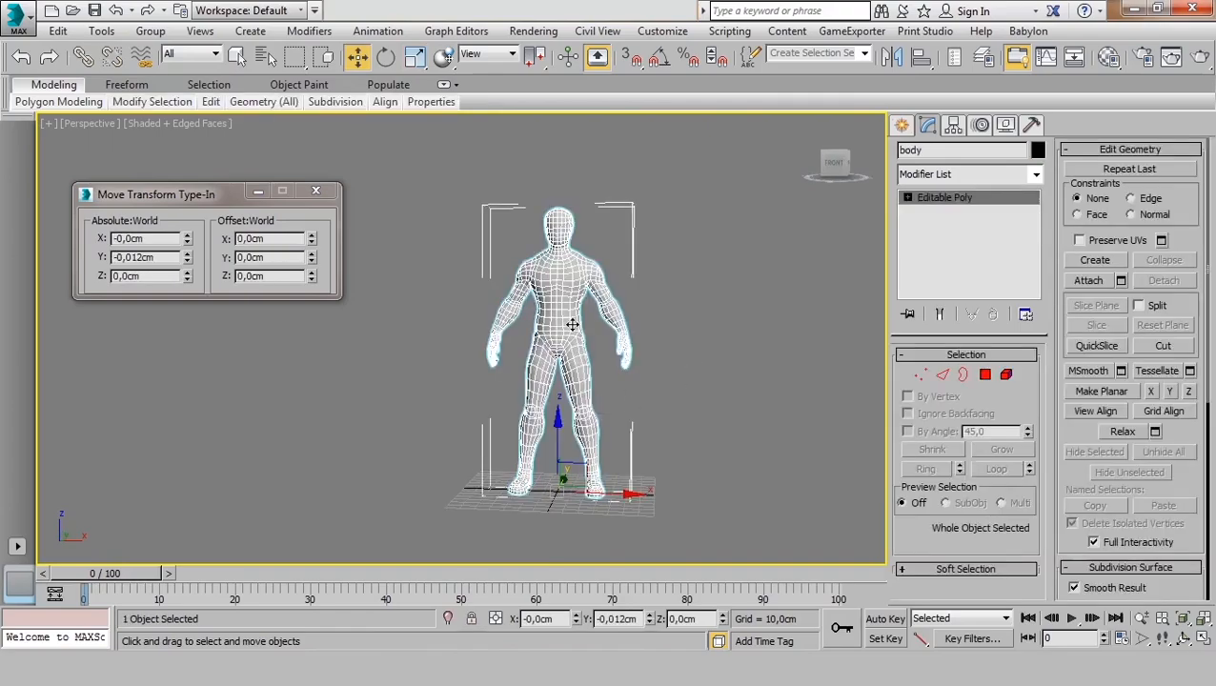
pyautogui.scroll(2, 620, 364)
pyautogui.scroll(-2, 620, 365)
pyautogui.scroll(4, 621, 364)
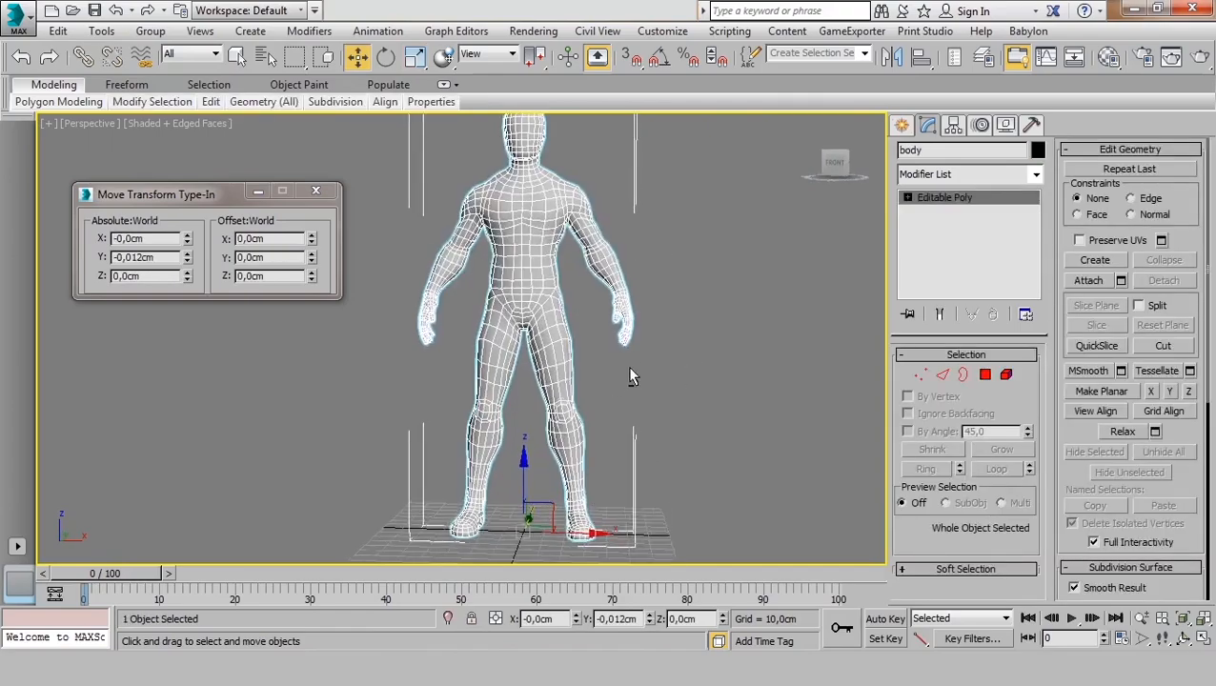
pyautogui.scroll(-3, 586, 305)
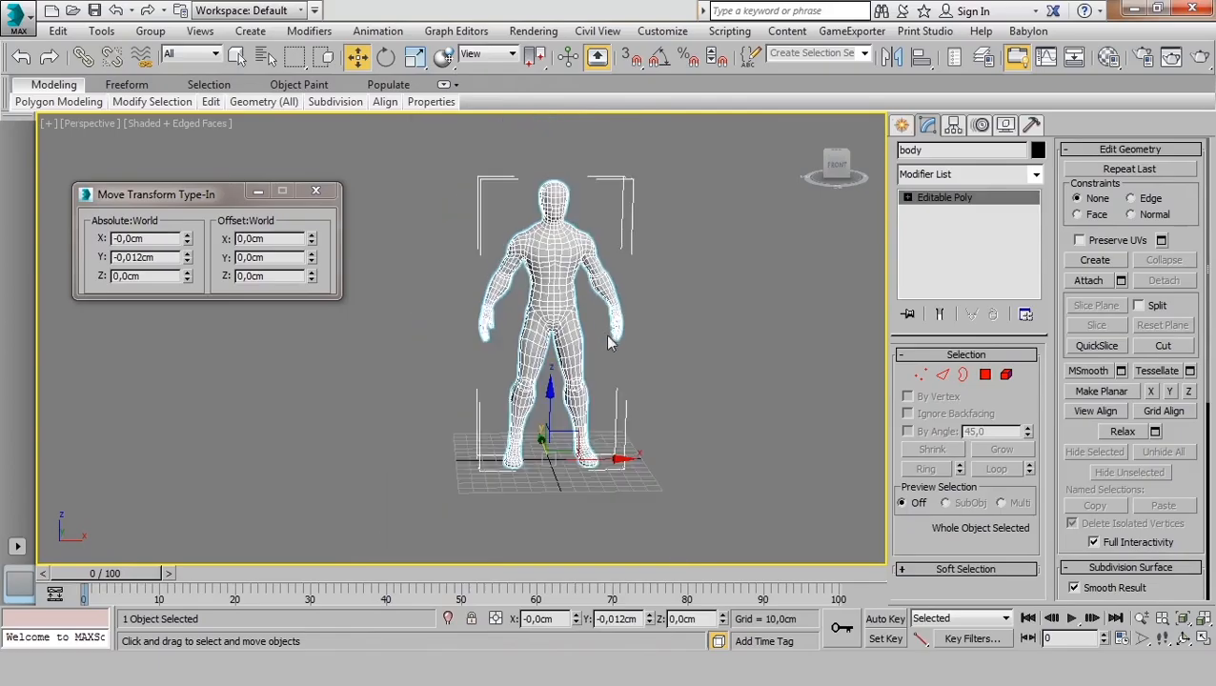
pyautogui.keyDown('alt'); pyautogui.moveTo(610, 346); pyautogui.dragTo(627, 351, button='middle'); pyautogui.keyUp('alt')
pyautogui.scroll(2, 580, 345)
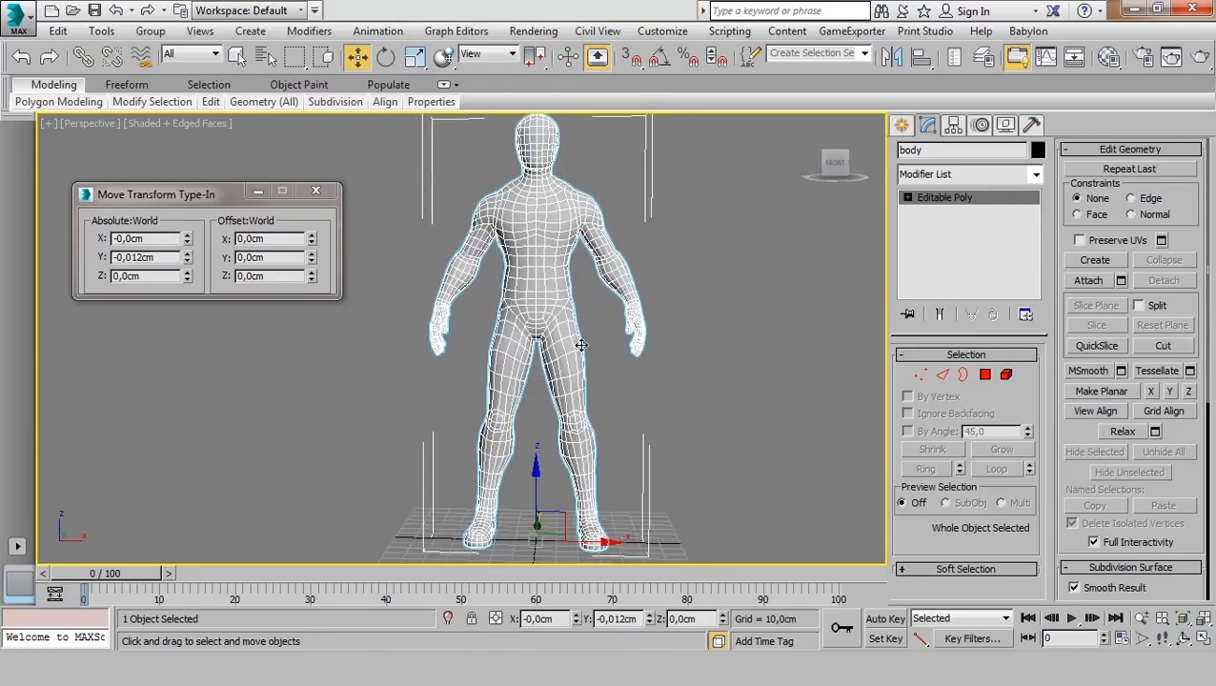
pyautogui.scroll(-2, 606, 283)
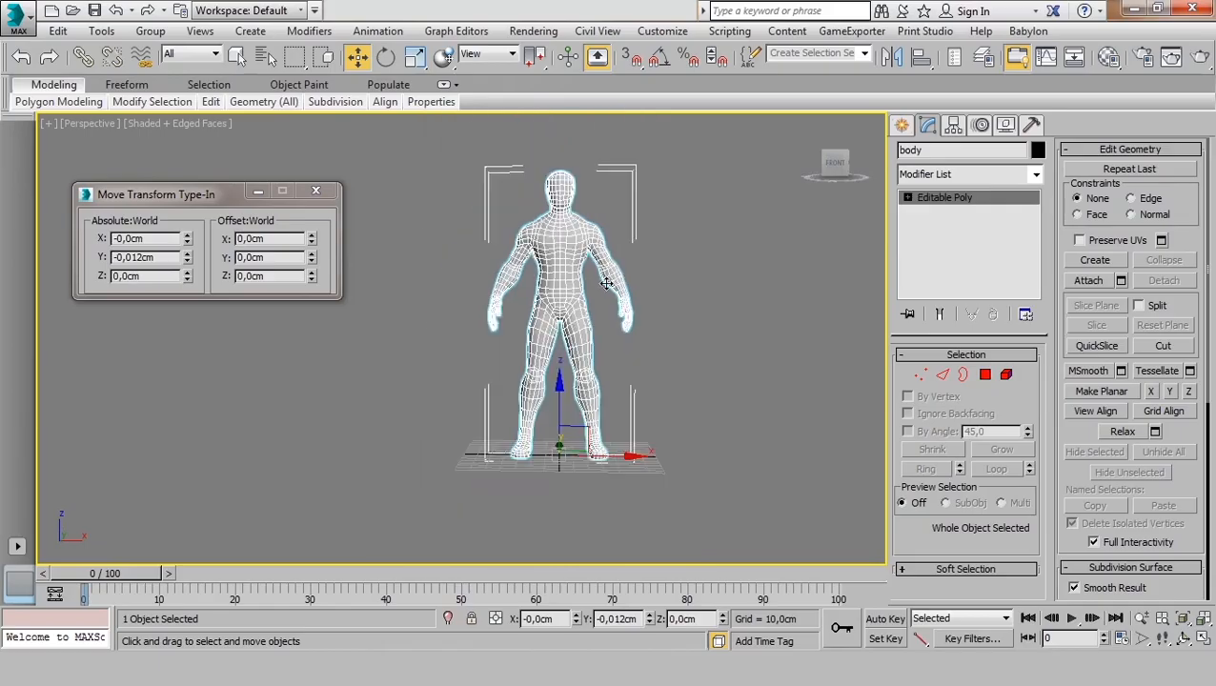
pyautogui.scroll(2, 652, 318)
pyautogui.moveTo(657, 291); pyautogui.dragTo(608, 349, button='middle')
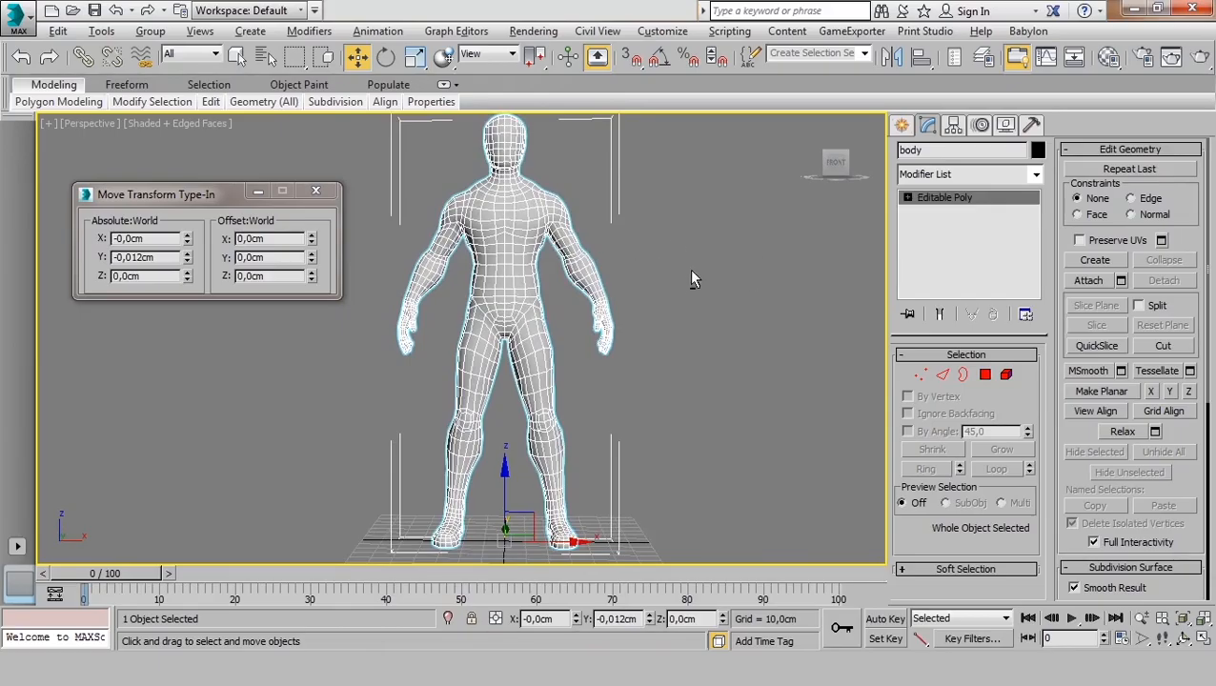
pyautogui.keyDown('alt'); pyautogui.moveTo(689, 274); pyautogui.dragTo(642, 341, button='middle'); pyautogui.keyUp('alt')
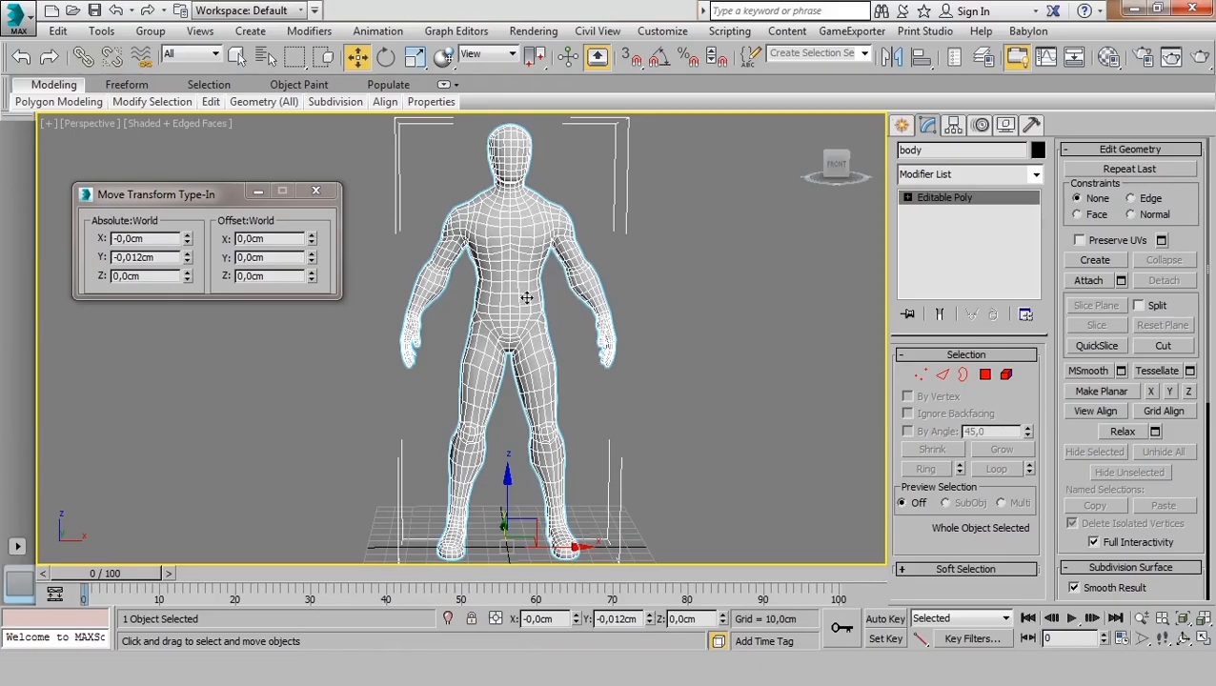
pyautogui.keyDown('alt'); pyautogui.moveTo(528, 298); pyautogui.dragTo(615, 382, button='middle'); pyautogui.keyUp('alt')
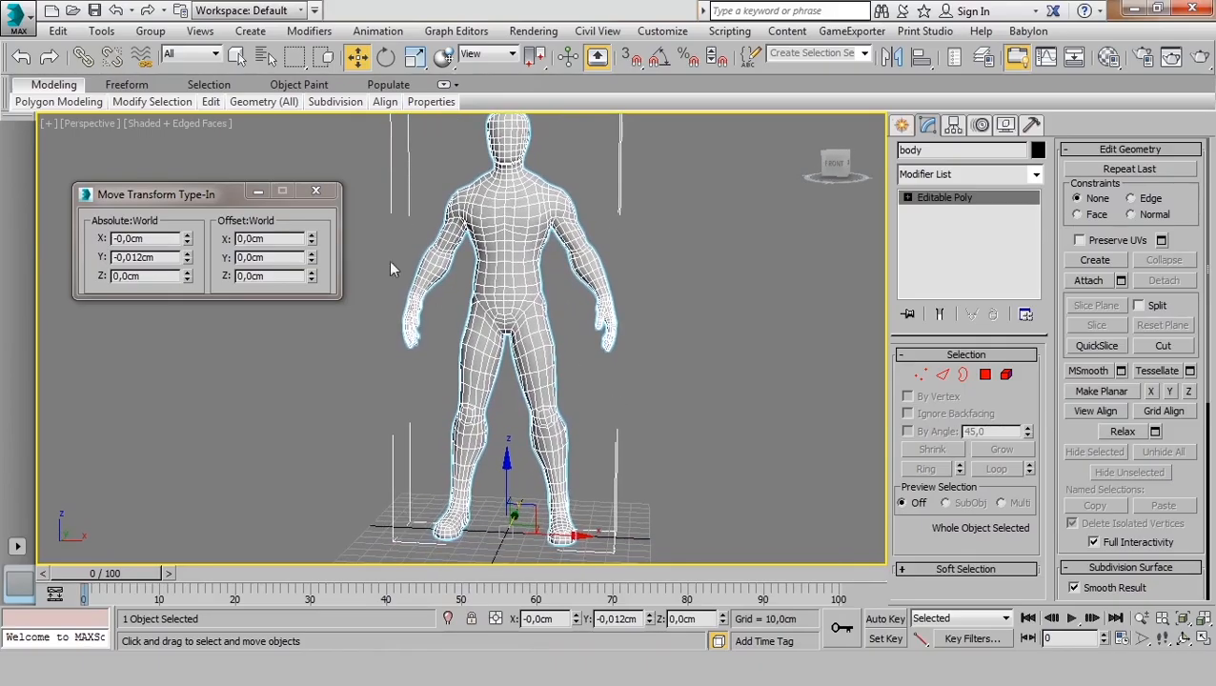
# Close the Move Transform Type-In and deselect the body.
pyautogui.click(309, 193)
pyautogui.keyDown('alt'); pyautogui.moveTo(843, 339); pyautogui.dragTo(707, 366, button='middle'); pyautogui.keyUp('alt')
pyautogui.scroll(-4, 708, 366)
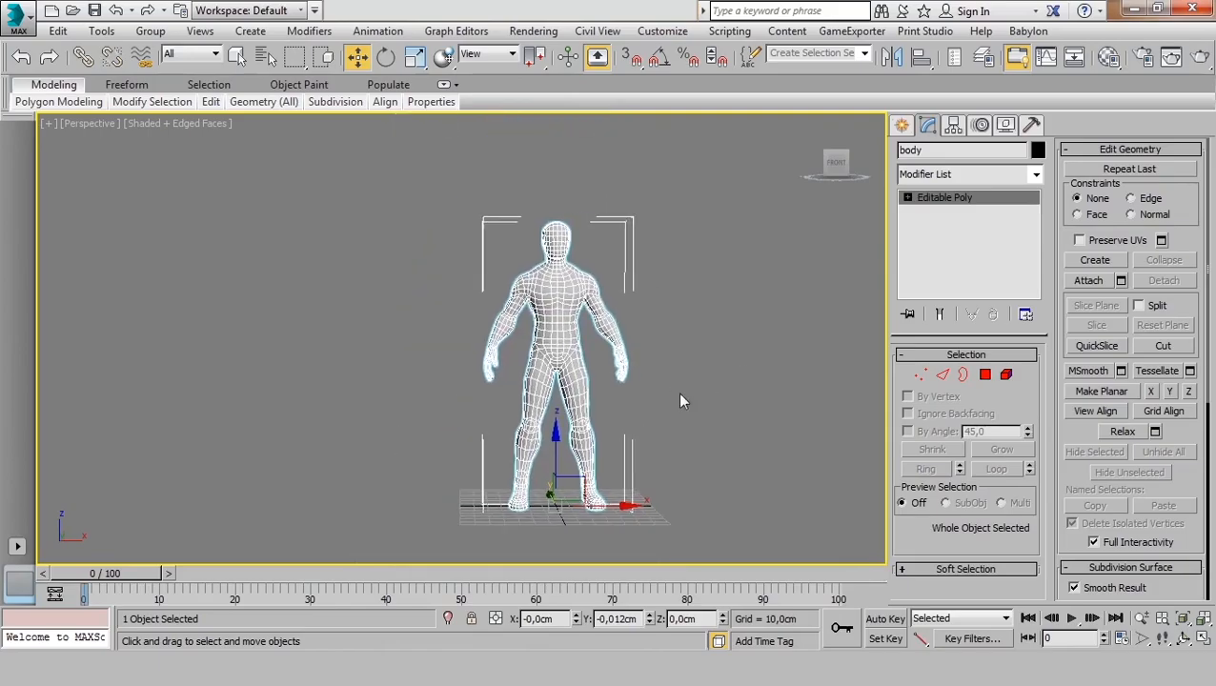
pyautogui.click(721, 433)
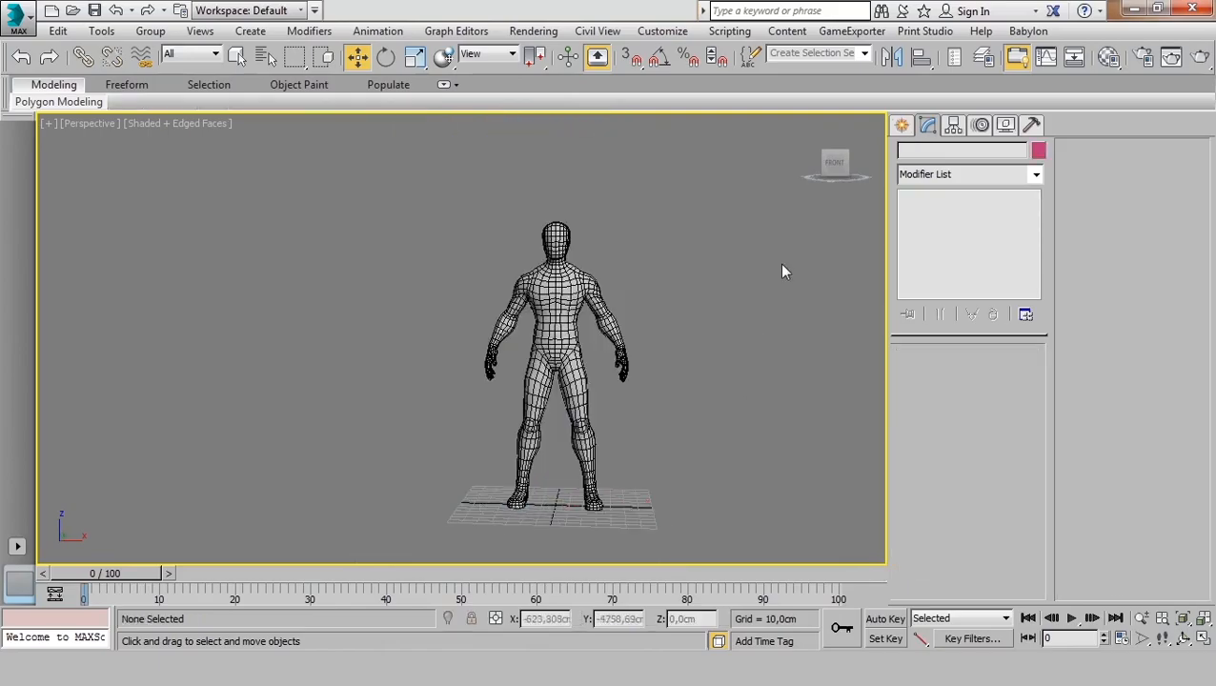
# Create a Biped skeleton about 193 cm tall beside the body mesh and end the creation command.
pyautogui.click(902, 126)
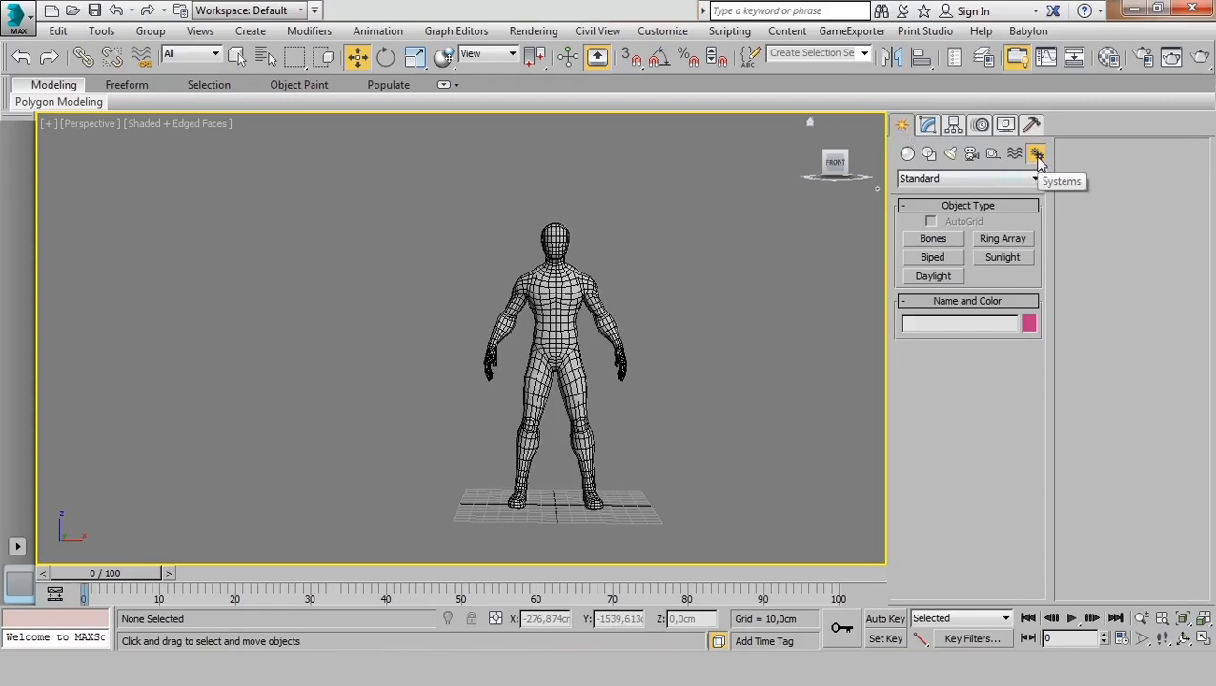
pyautogui.click(934, 258)
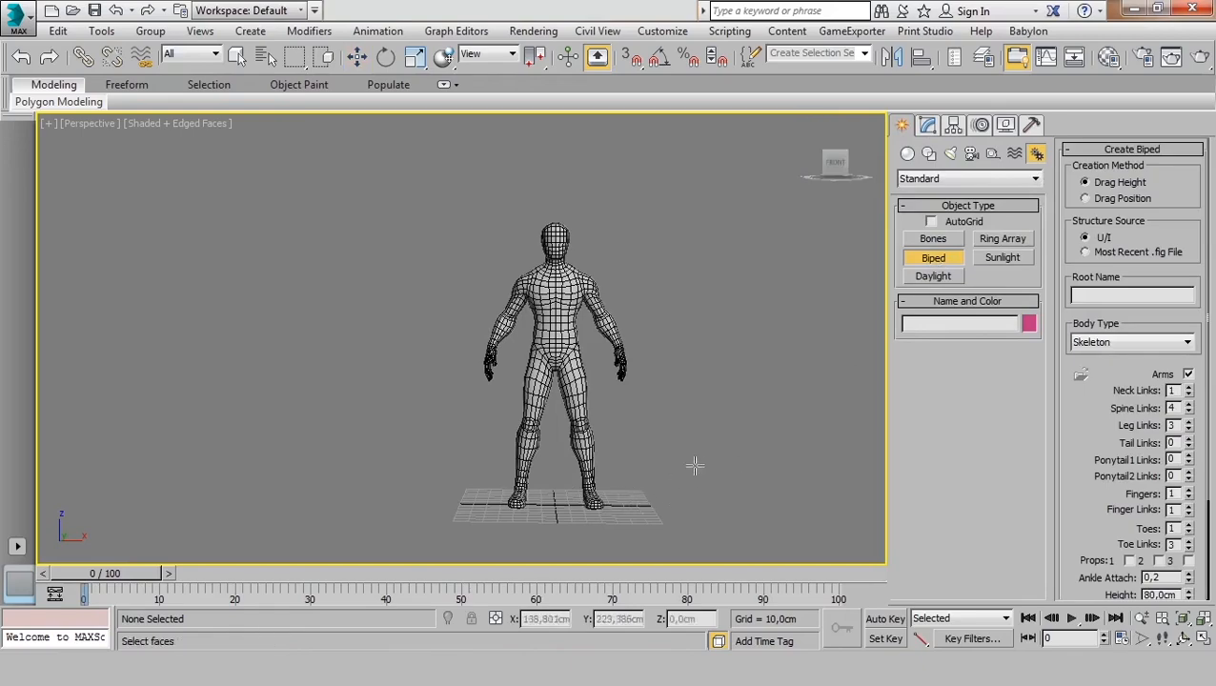
pyautogui.moveTo(681, 500); pyautogui.dragTo(753, 245)
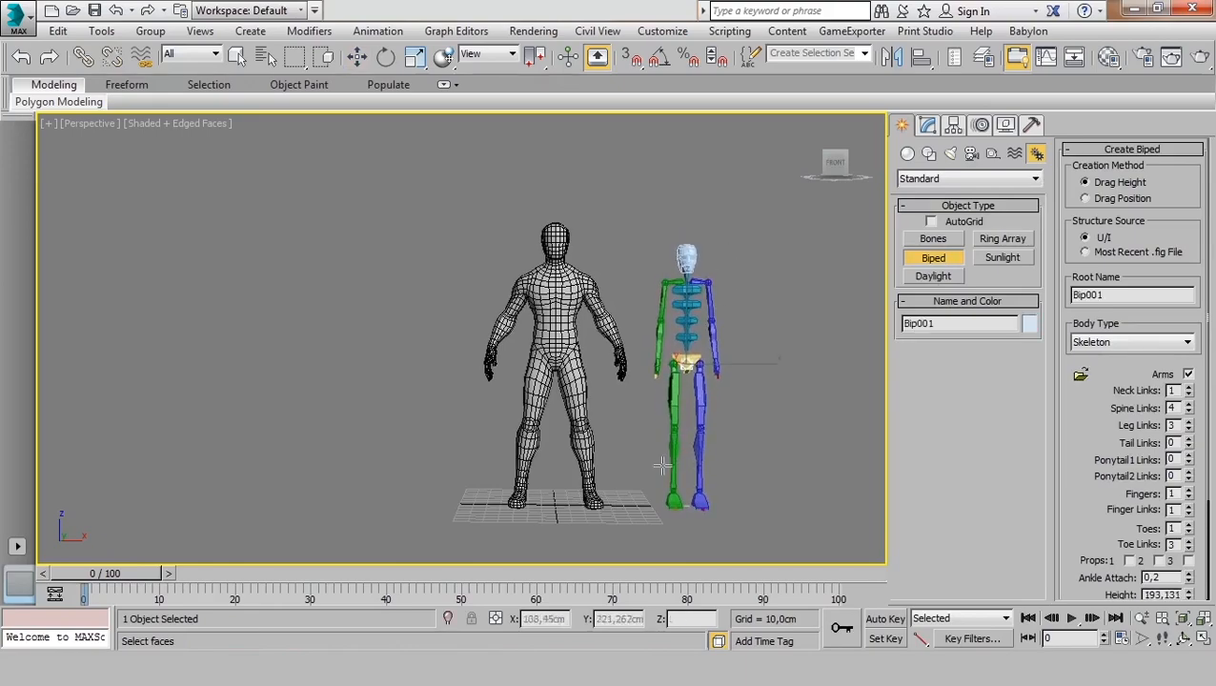
pyautogui.scroll(3, 598, 421)
pyautogui.moveTo(599, 422); pyautogui.dragTo(592, 391, button='middle')
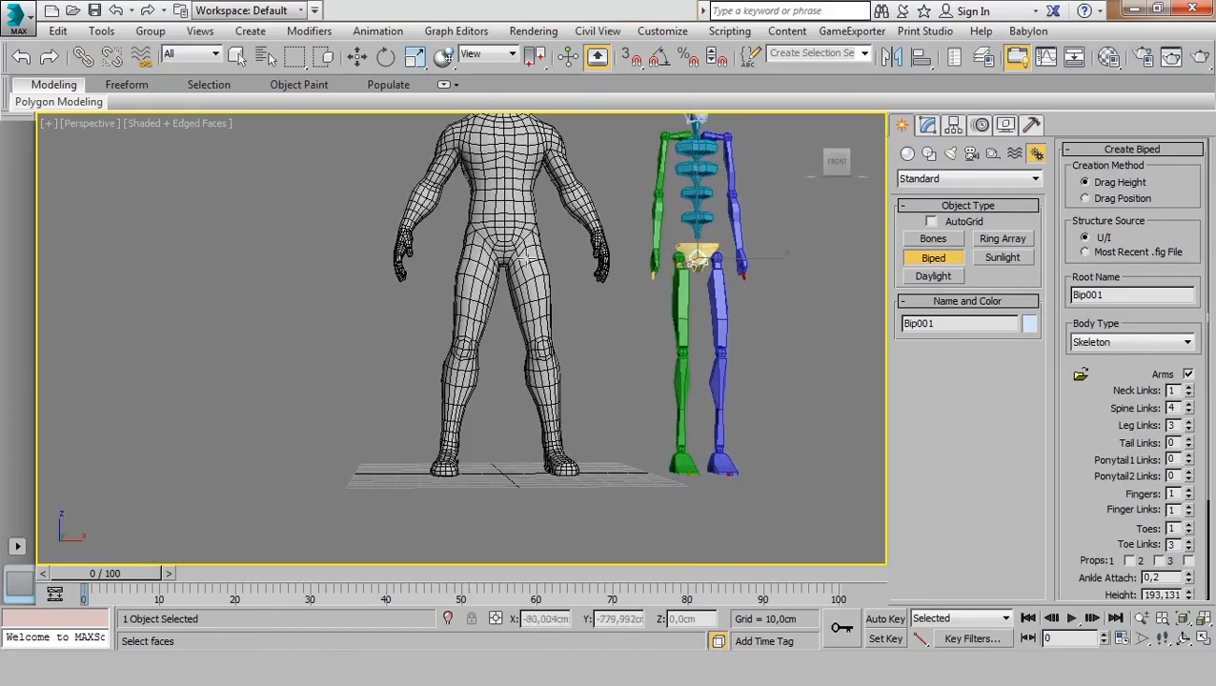
pyautogui.moveTo(621, 344); pyautogui.dragTo(532, 244, button='middle')
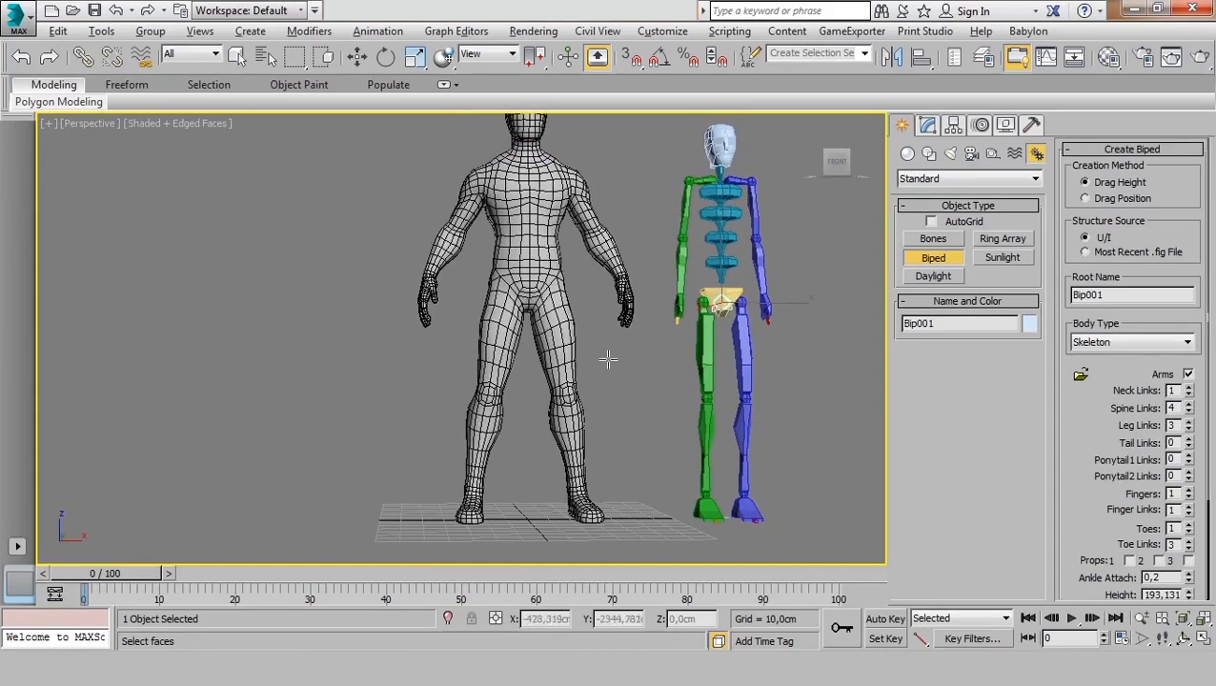
pyautogui.keyDown('alt'); pyautogui.moveTo(608, 359); pyautogui.dragTo(701, 340, button='middle'); pyautogui.keyUp('alt')
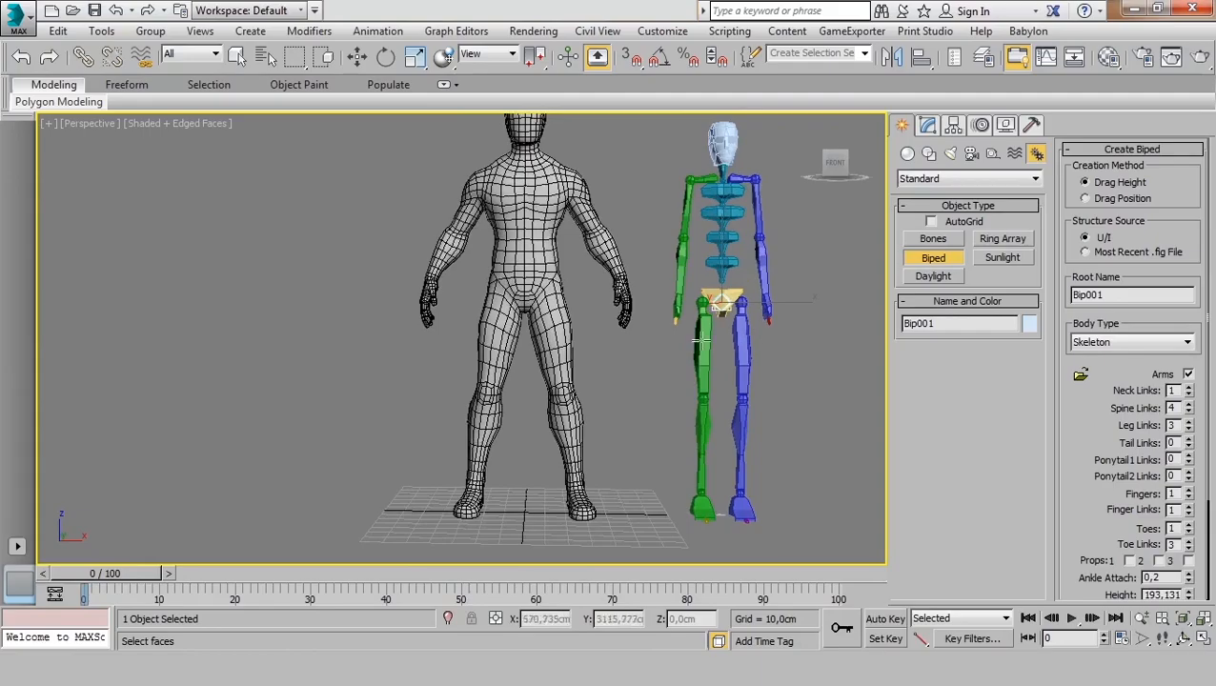
pyautogui.scroll(-2, 650, 375)
pyautogui.rightClick(658, 367)
pyautogui.keyDown('alt'); pyautogui.moveTo(673, 405); pyautogui.dragTo(662, 410, button='middle'); pyautogui.keyUp('alt')
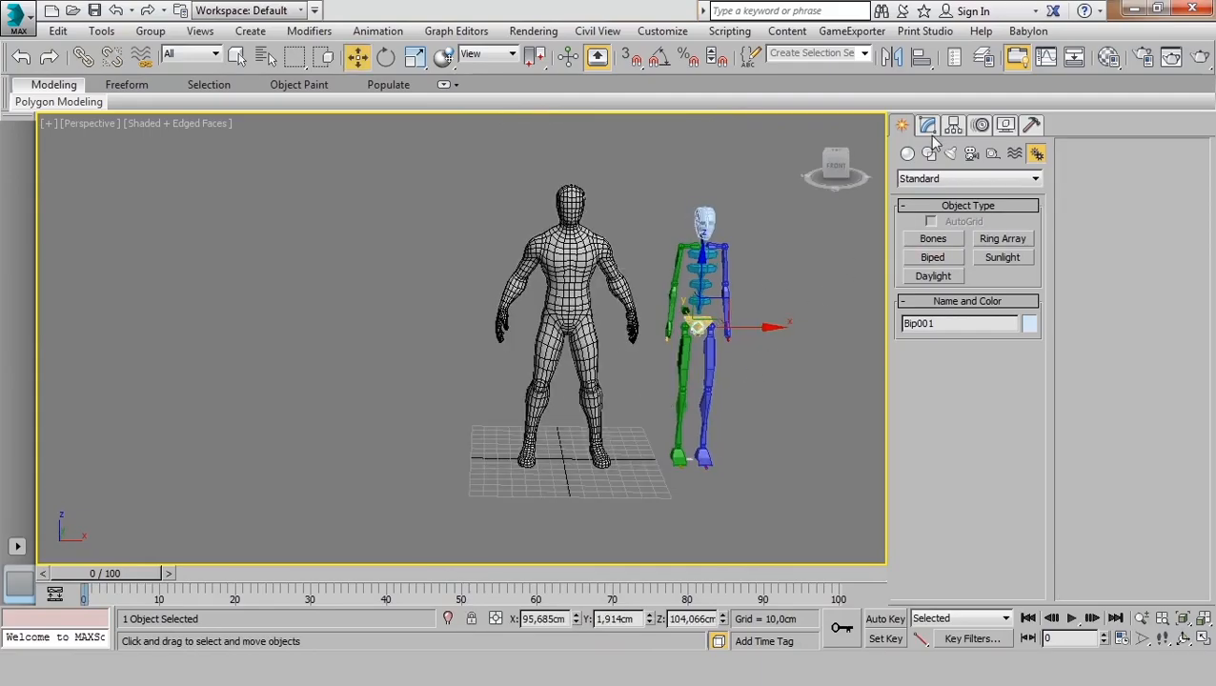
# Select the biped's pelvis and show its Motion parameters.
pyautogui.scroll(3, 665, 448)
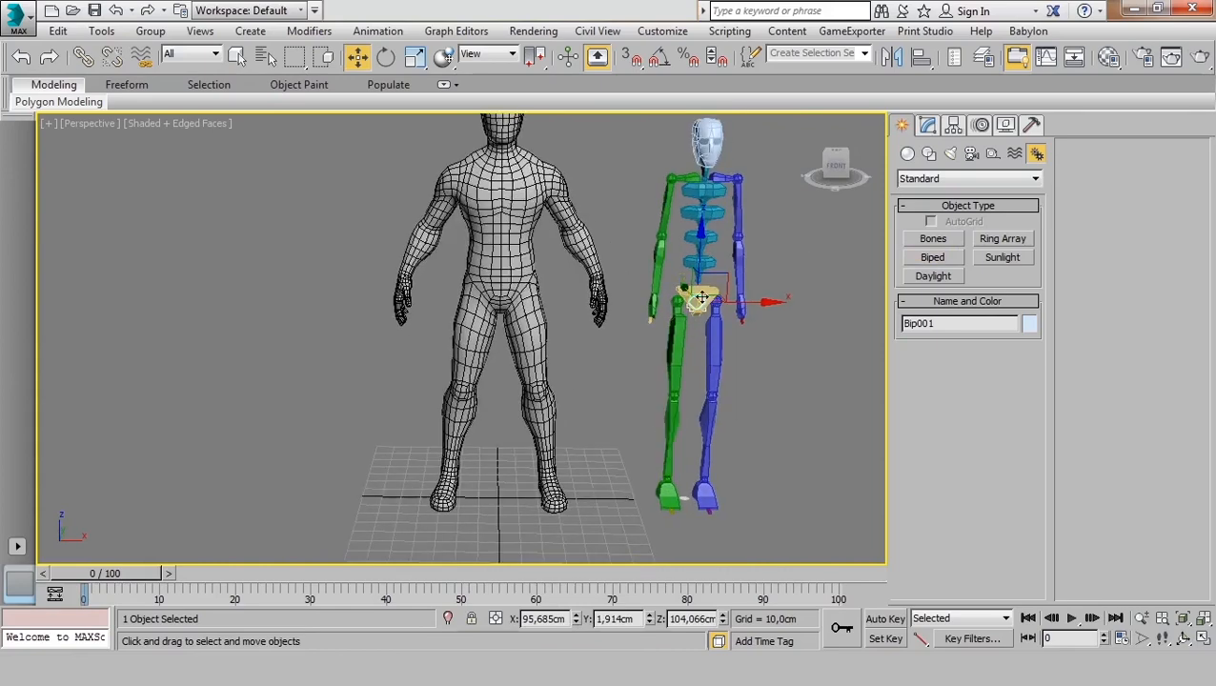
pyautogui.scroll(-3, 512, 313)
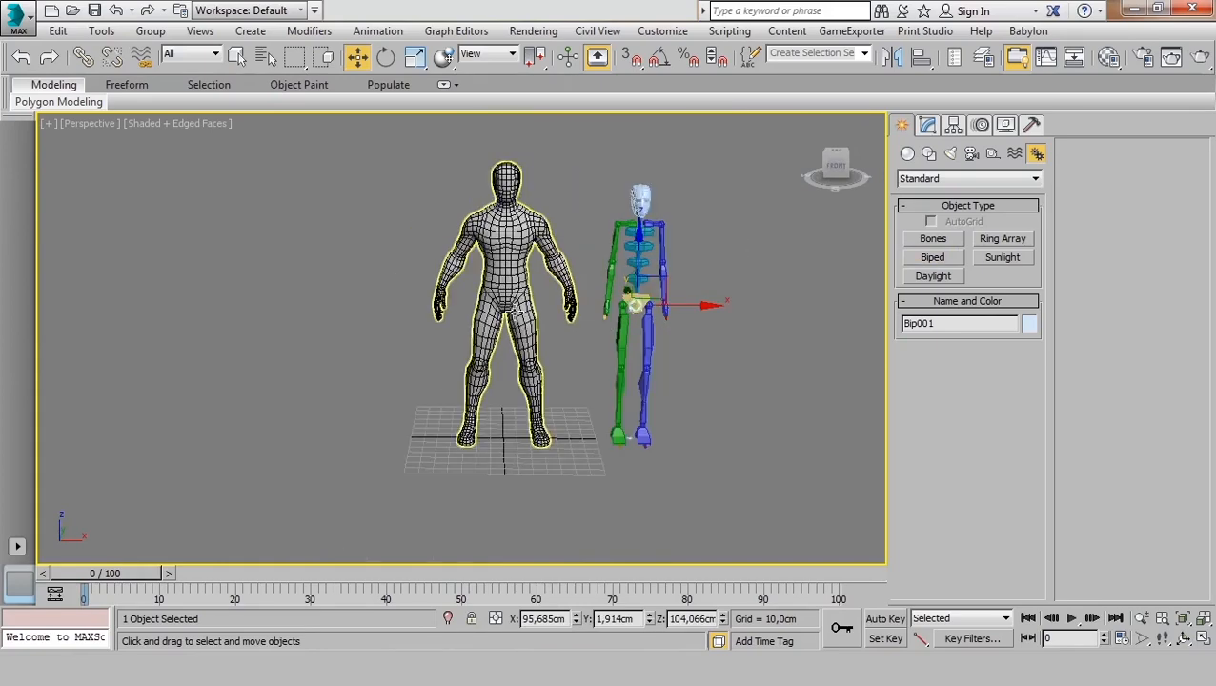
pyautogui.moveTo(529, 298); pyautogui.dragTo(554, 316, button='middle')
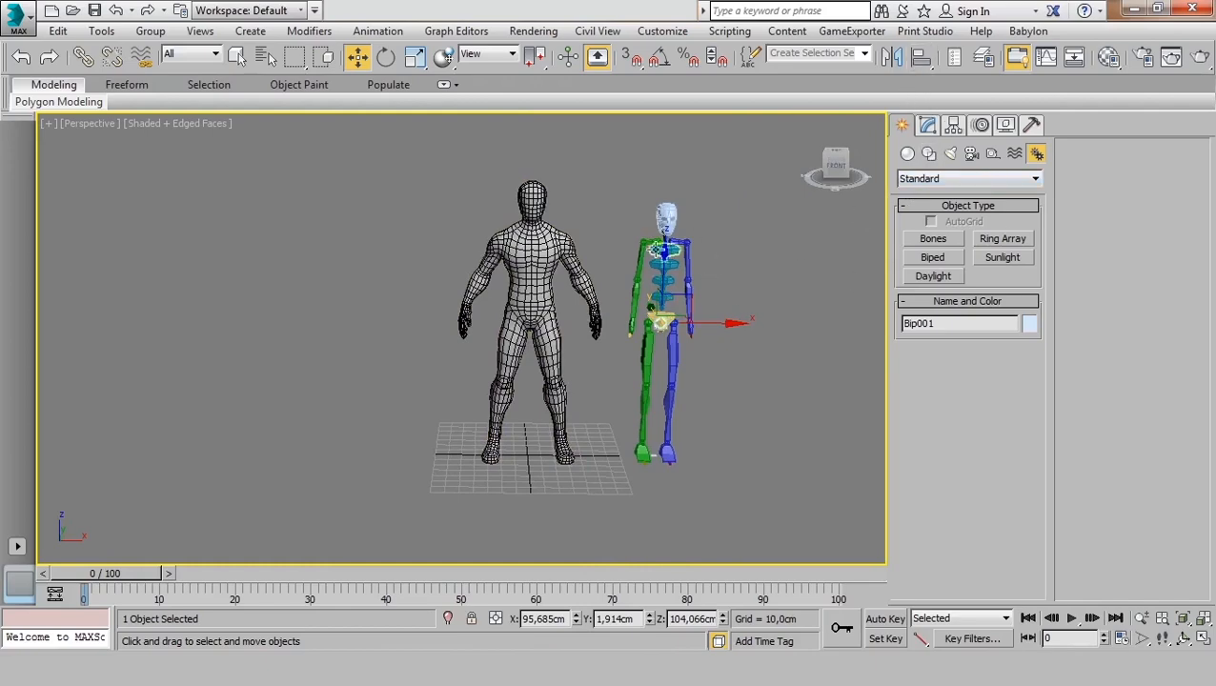
pyautogui.click(755, 295)
pyautogui.click(670, 316)
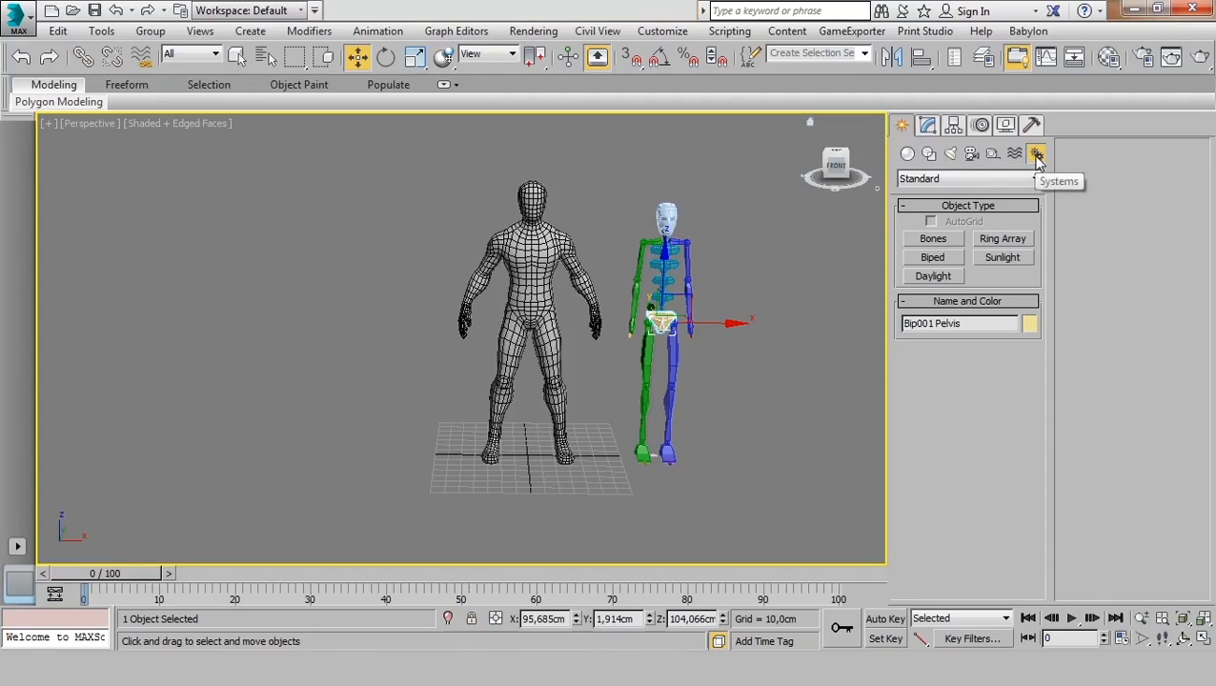
pyautogui.click(982, 128)
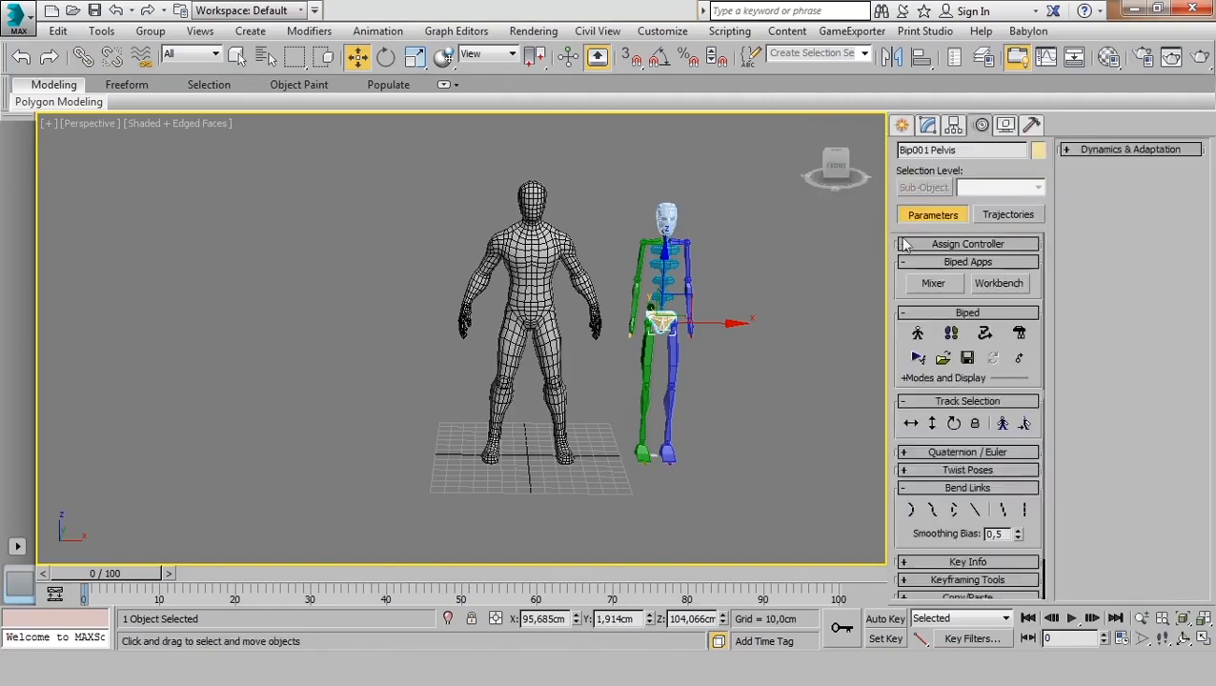
# Examine the biped skeleton next to the body mesh, comparing their height and proportions.
pyautogui.scroll(5, 678, 381)
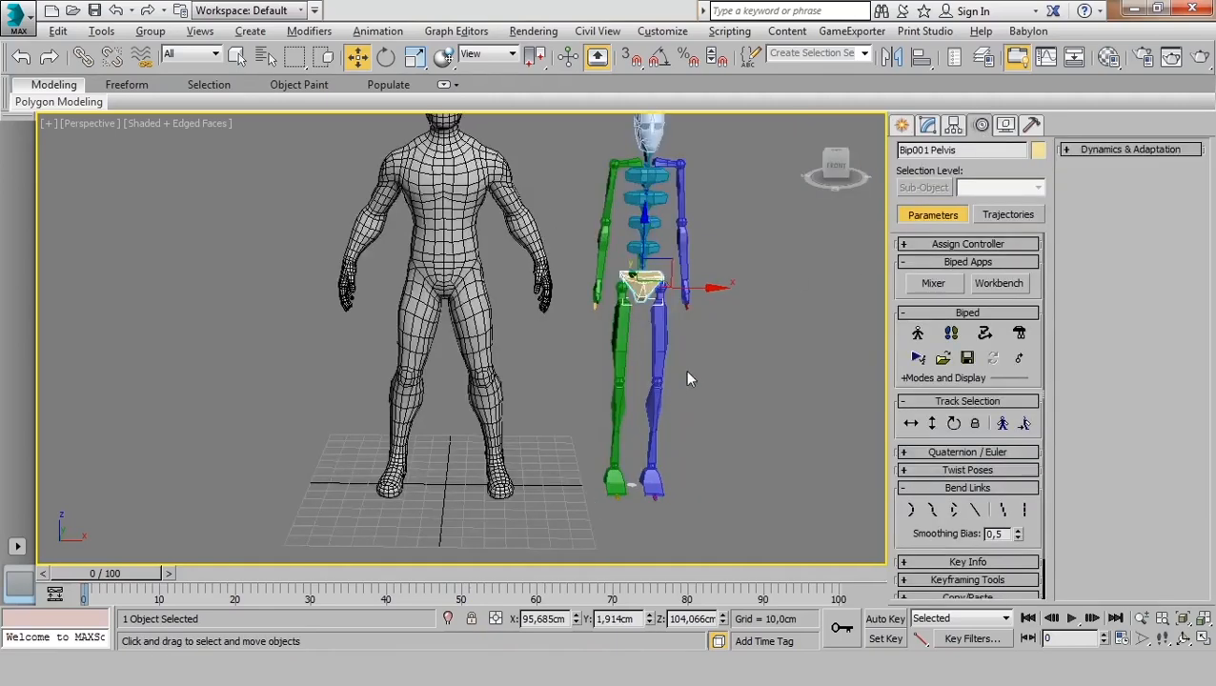
pyautogui.scroll(-4, 687, 357)
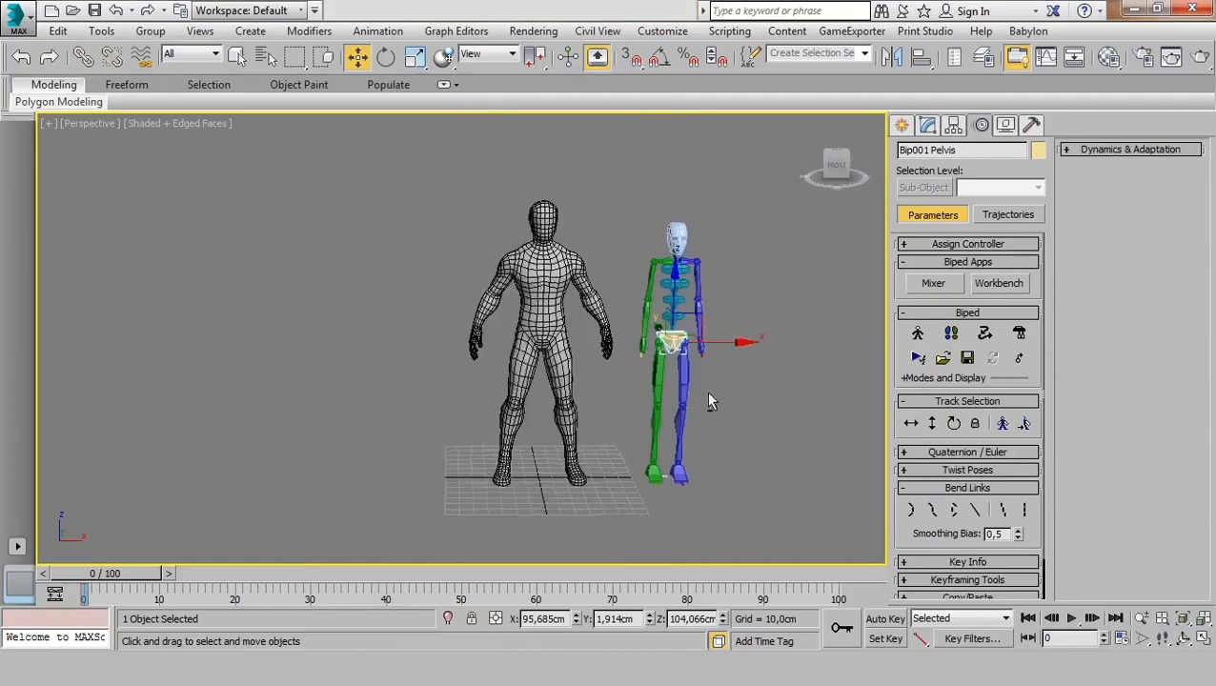
pyautogui.scroll(5, 738, 371)
pyautogui.scroll(-4, 710, 367)
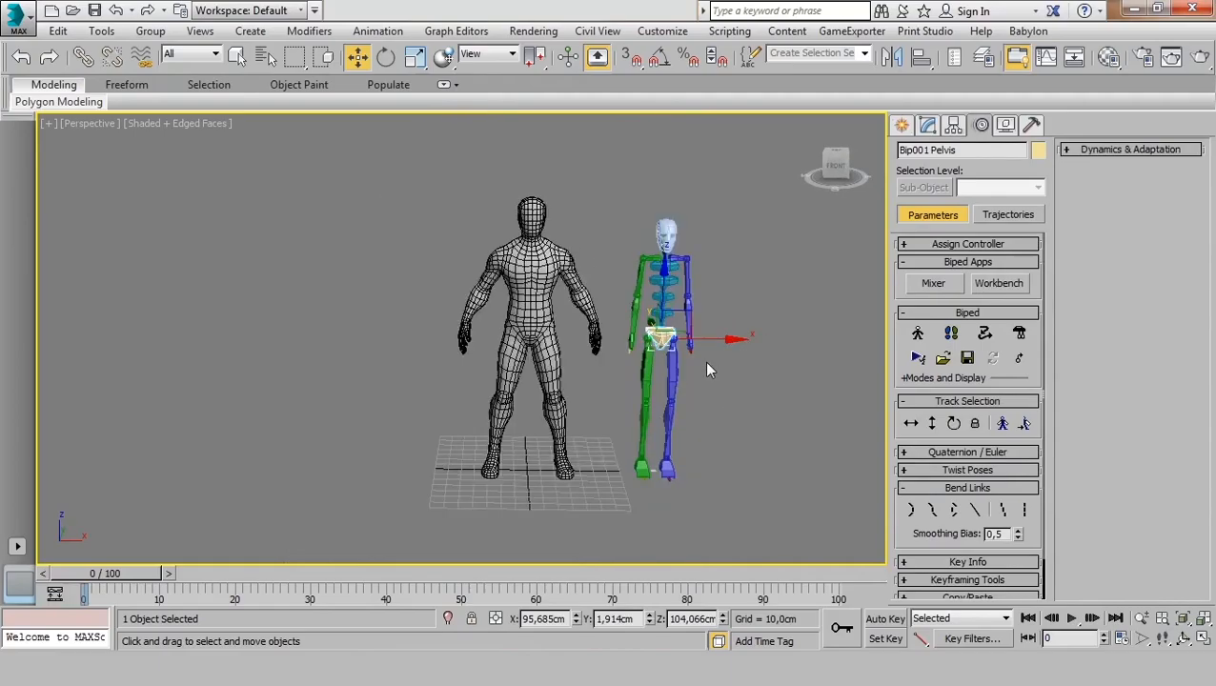
pyautogui.scroll(5, 682, 382)
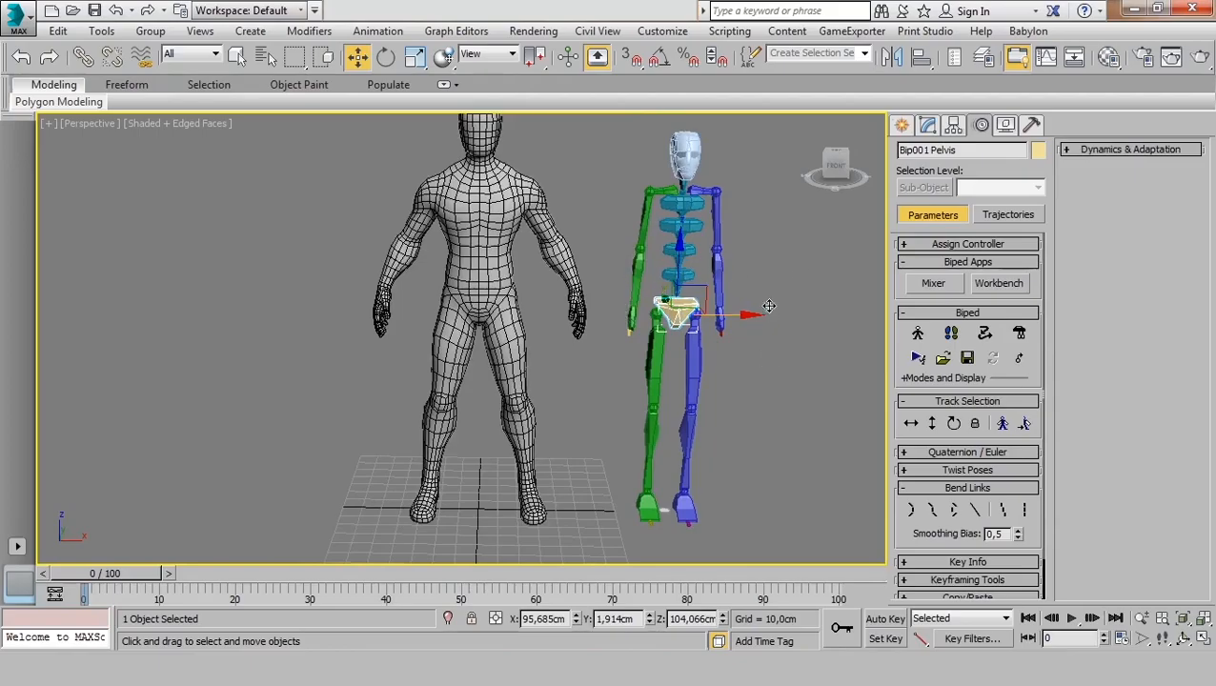
pyautogui.click(685, 340)
pyautogui.scroll(-5, 714, 410)
pyautogui.scroll(3, 714, 388)
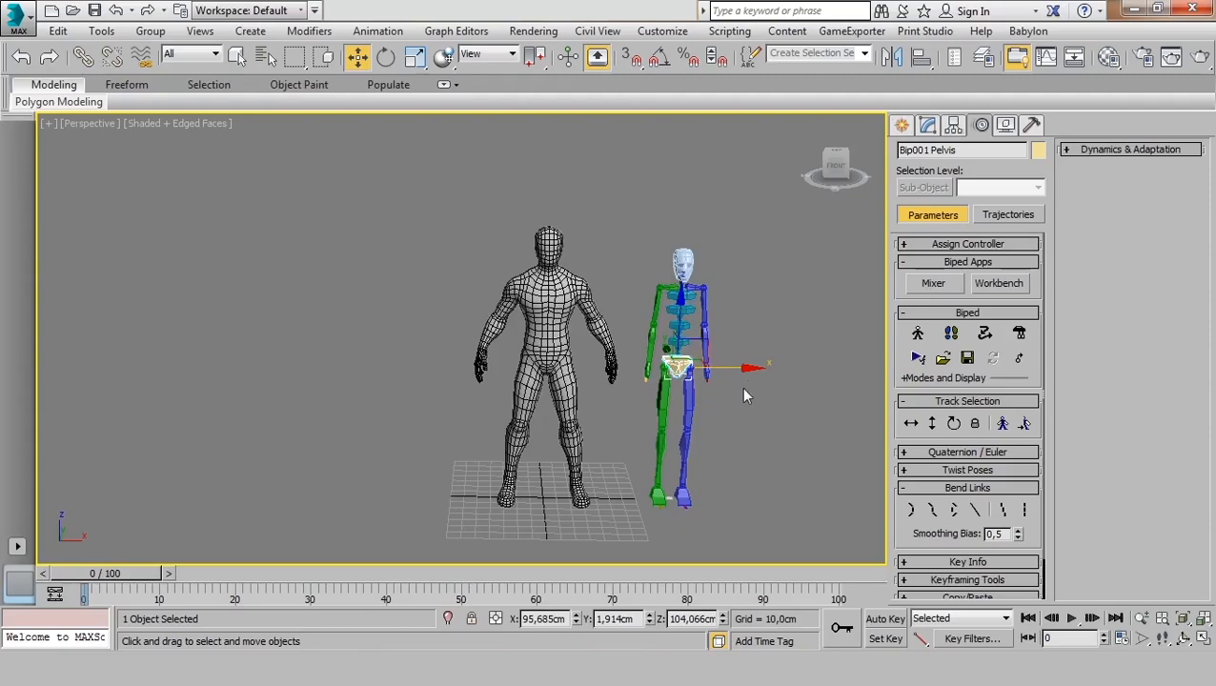
pyautogui.scroll(3, 713, 408)
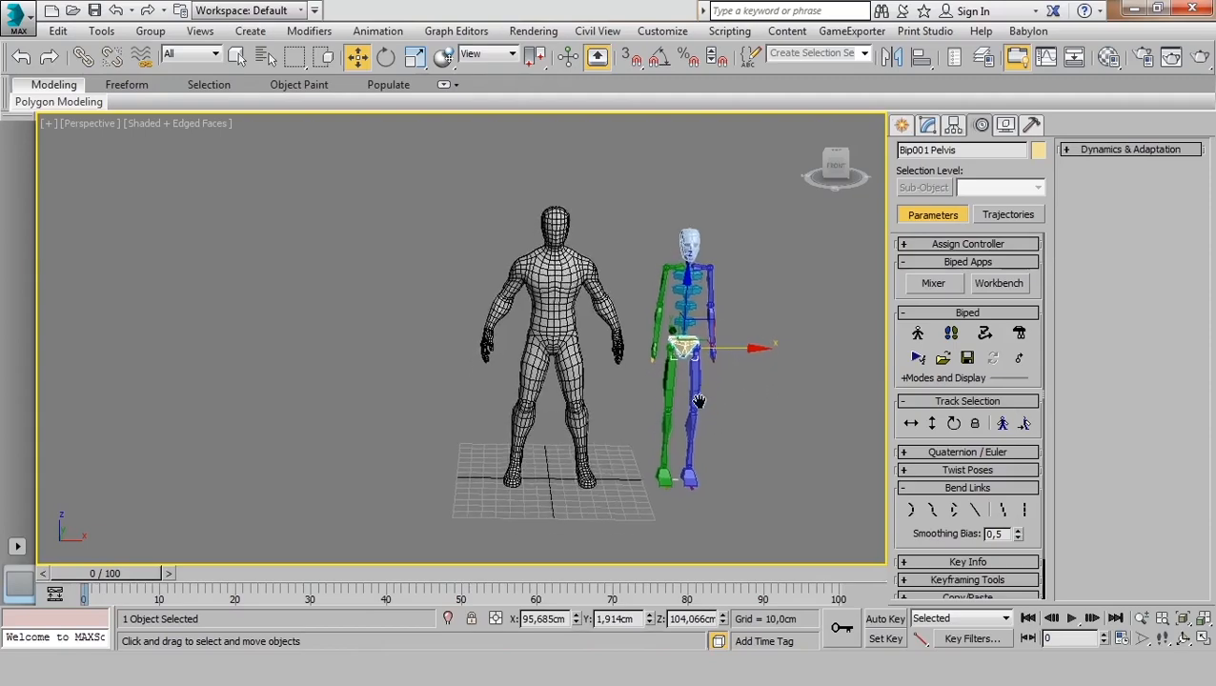
pyautogui.keyDown('alt'); pyautogui.moveTo(715, 401); pyautogui.dragTo(715, 373, button='middle'); pyautogui.keyUp('alt')
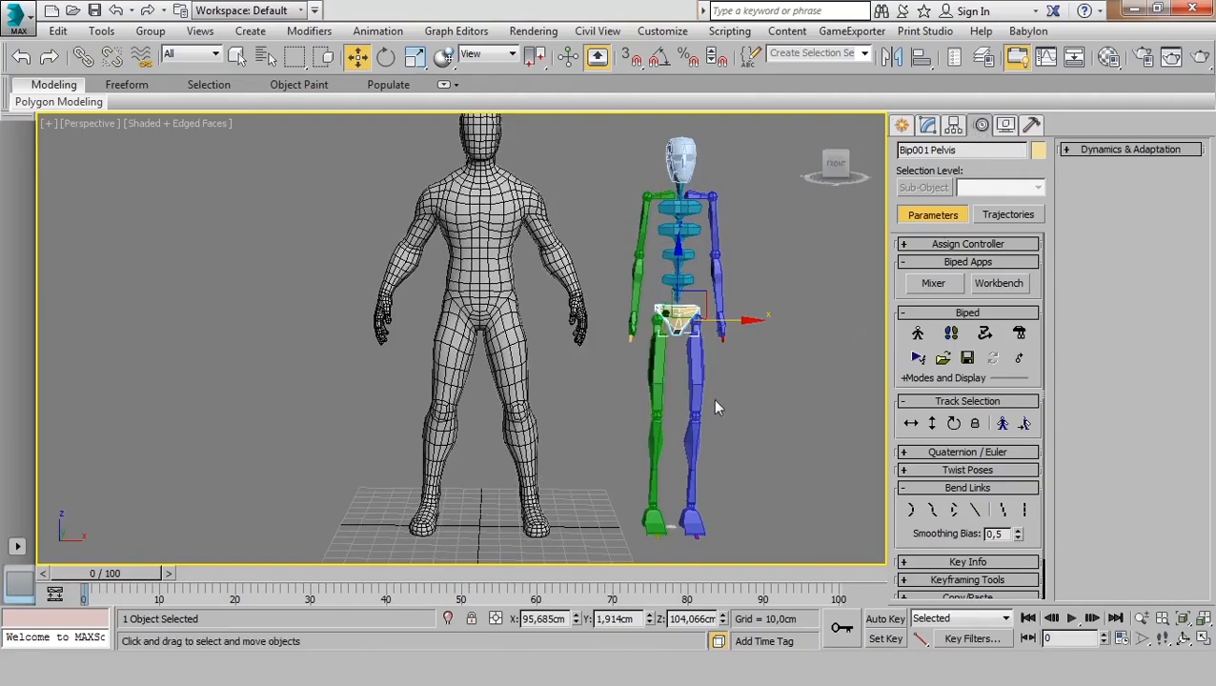
# Turn on Figure Mode for the biped.
pyautogui.click(918, 335)
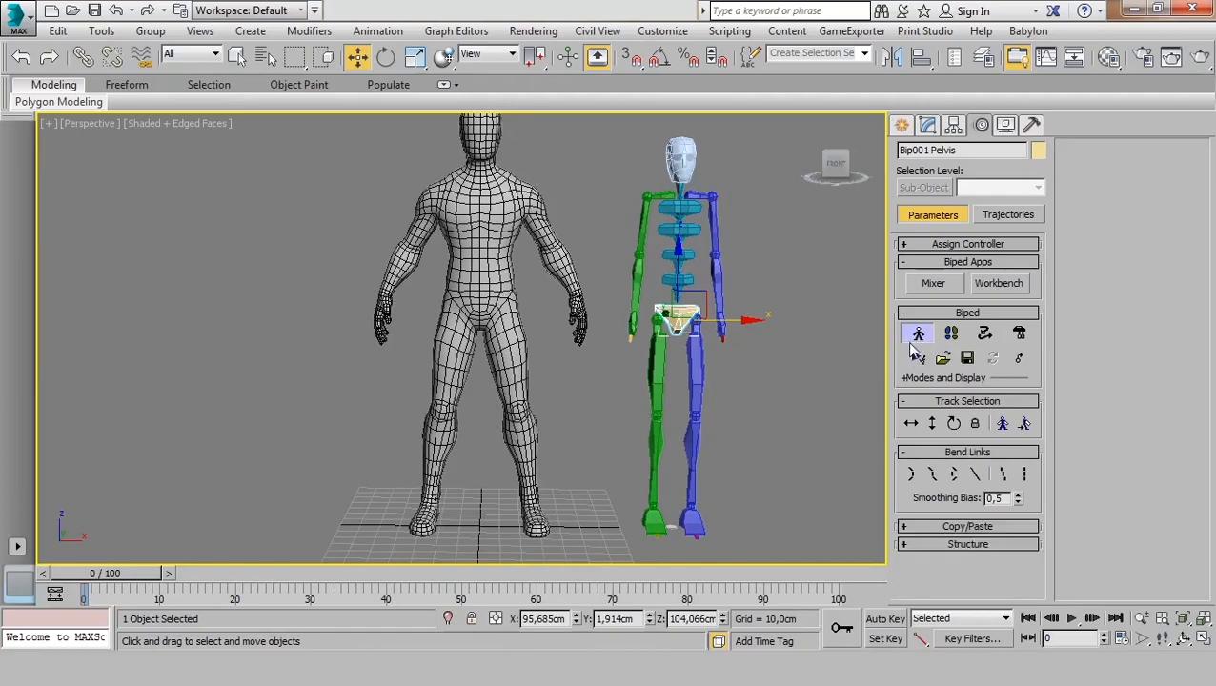
pyautogui.click(919, 336)
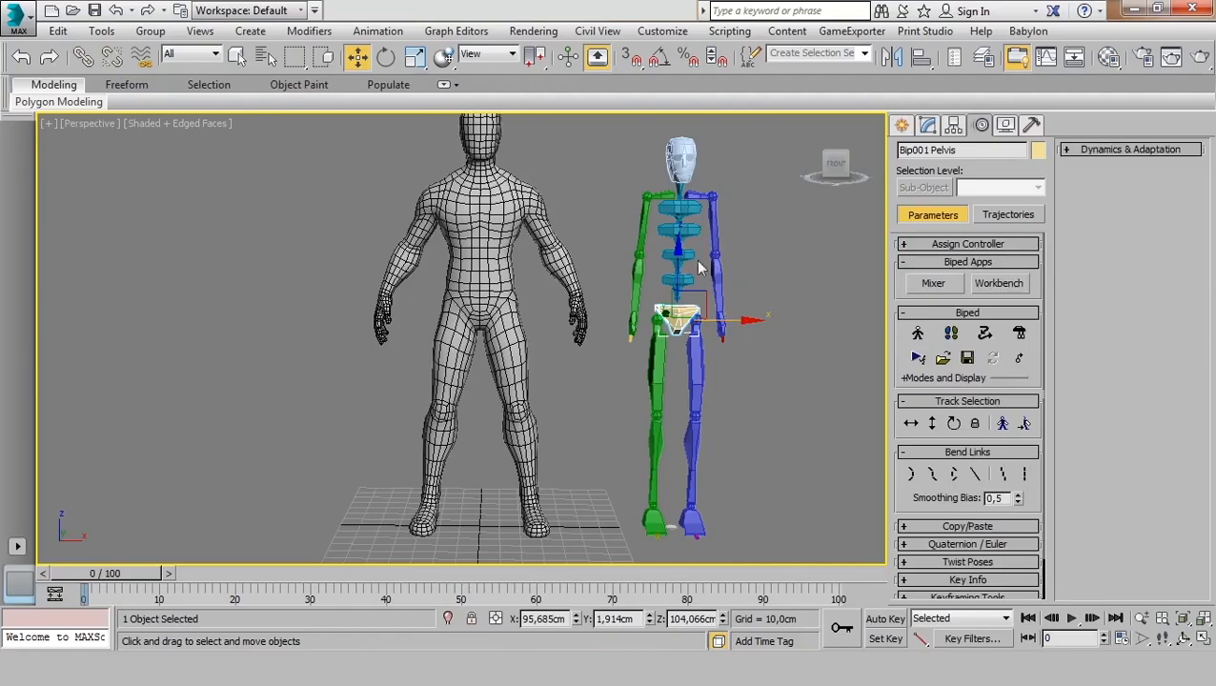
pyautogui.click(918, 333)
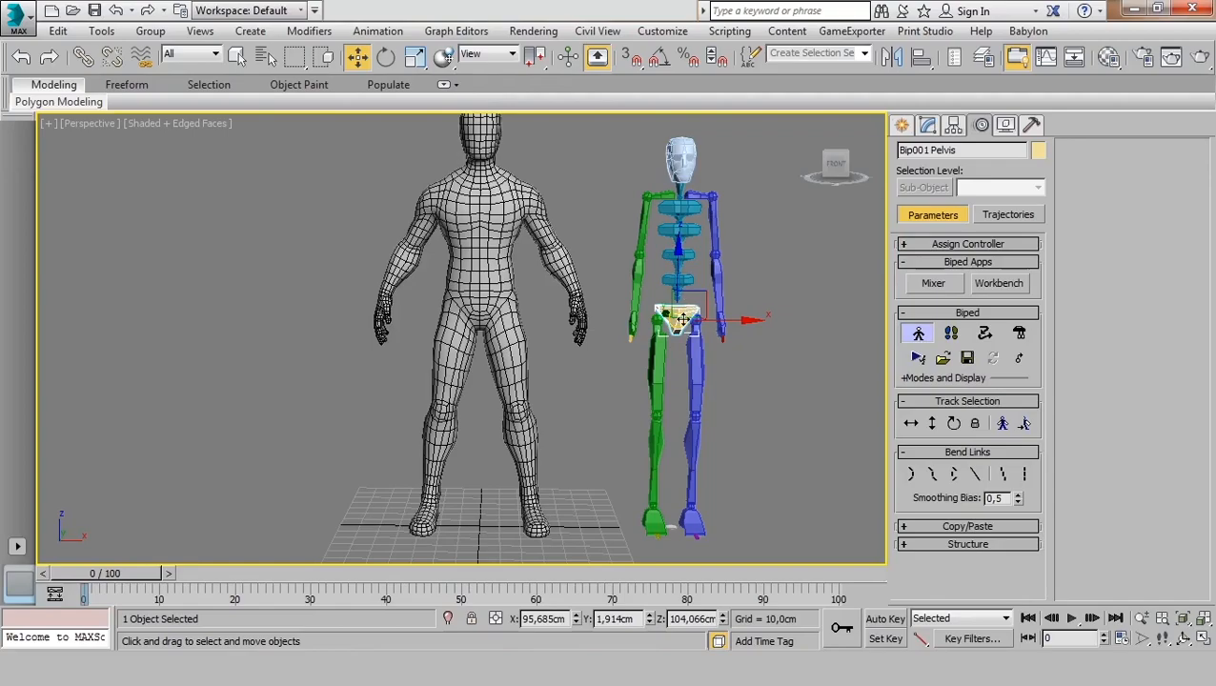
pyautogui.click(919, 336)
pyautogui.moveTo(637, 375); pyautogui.dragTo(667, 372, button='middle')
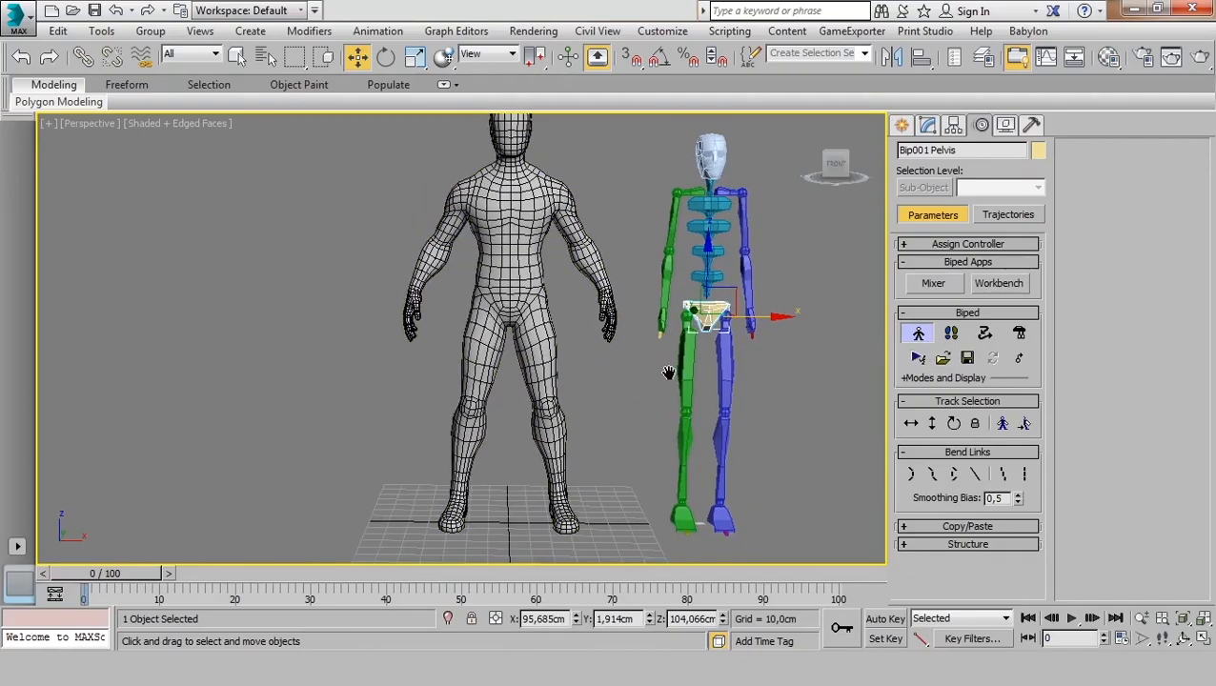
pyautogui.click(918, 334)
# Switch the perspective view to wireframe display to expose the root object inside the biped's pelvis.
pyautogui.scroll(5, 695, 379)
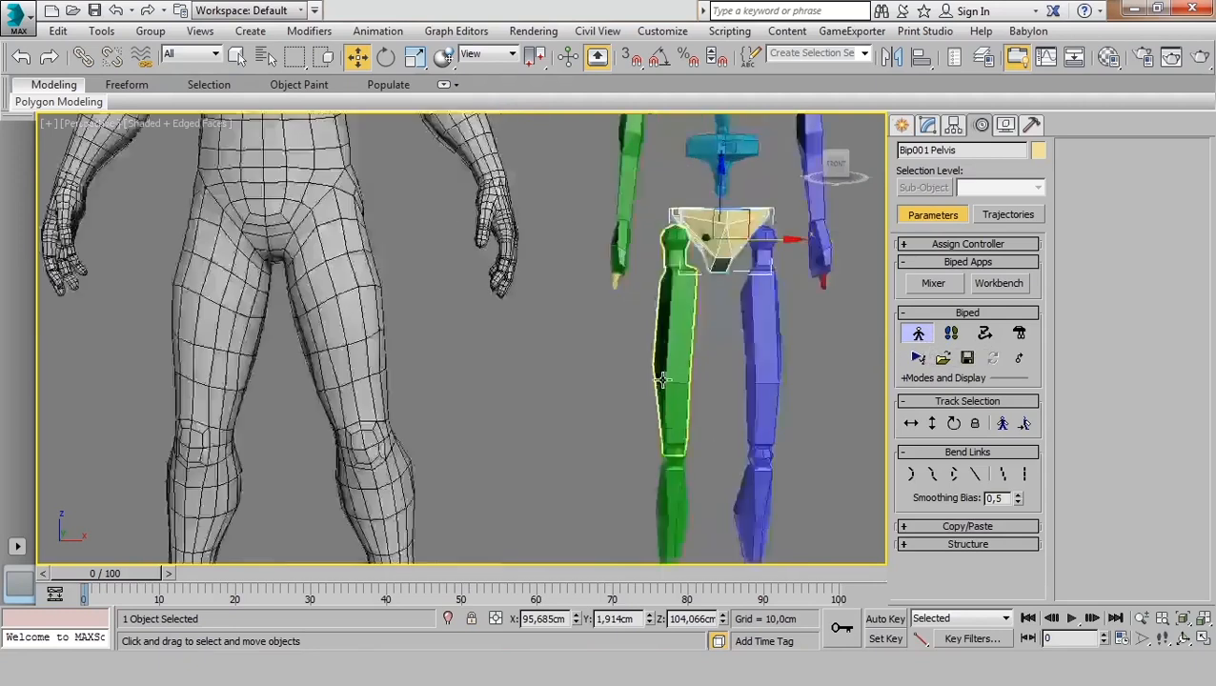
pyautogui.scroll(-5, 328, 252)
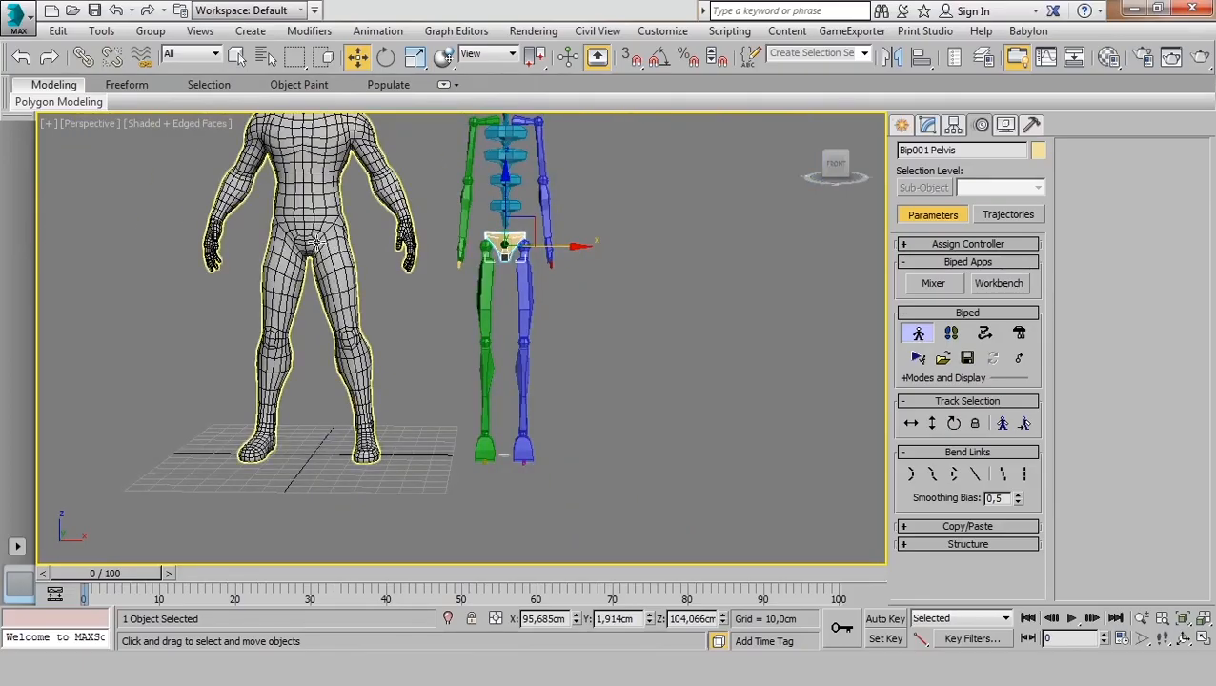
pyautogui.moveTo(492, 274); pyautogui.dragTo(570, 326, button='middle')
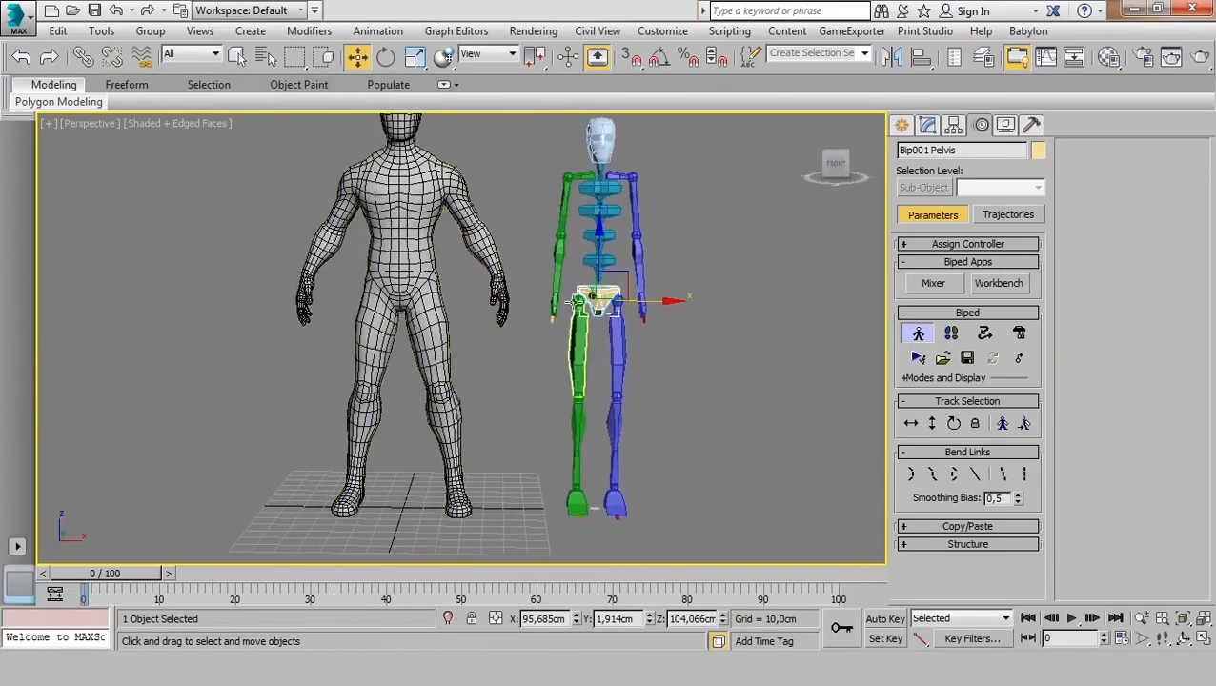
pyautogui.scroll(2, 582, 298)
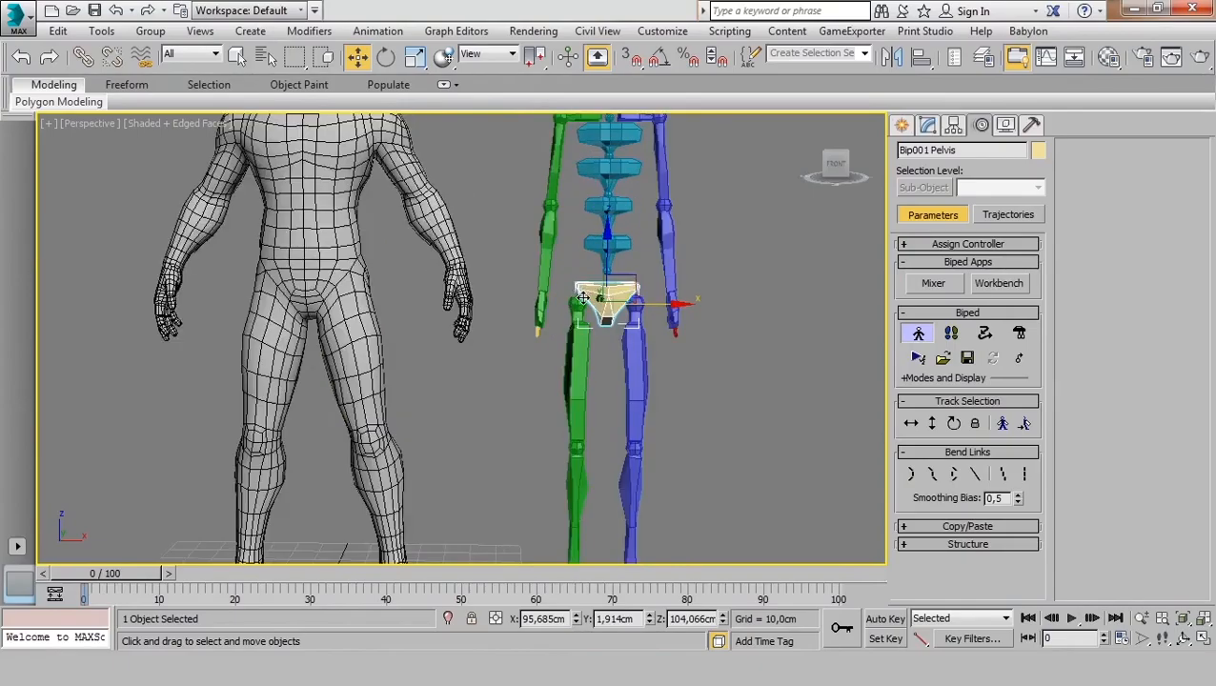
pyautogui.scroll(4, 611, 313)
pyautogui.press('F3')
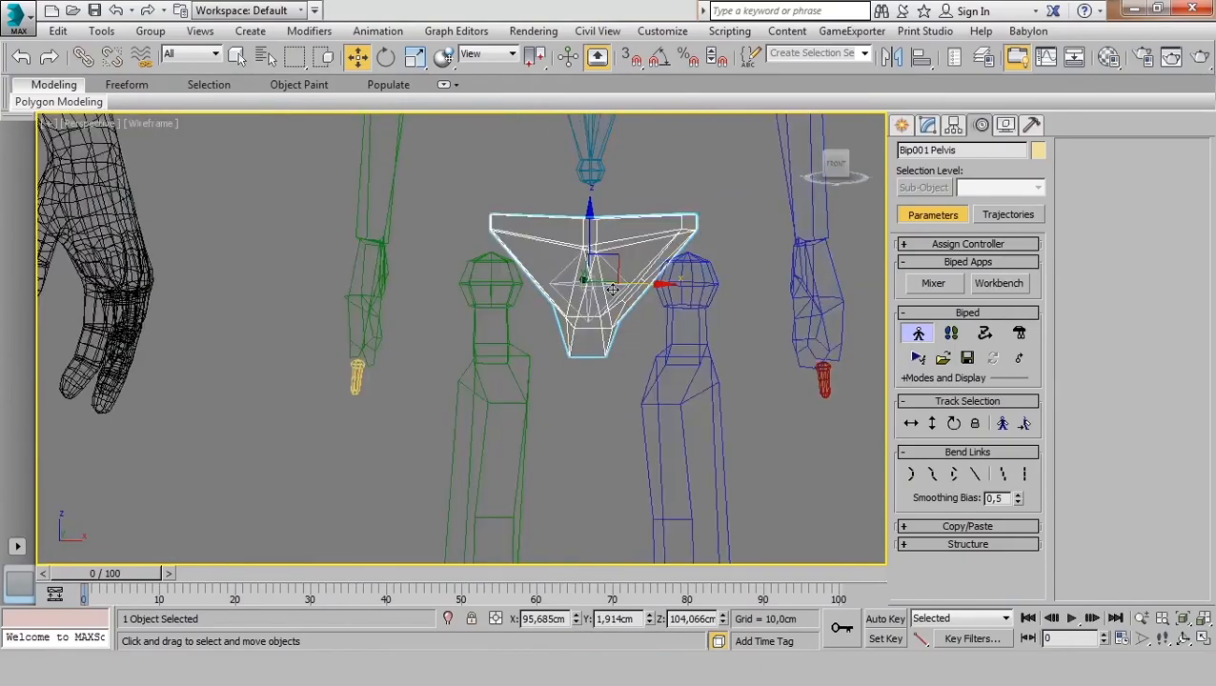
# Select the biped's root object Bip001 inside the pelvis instead of the pelvis bone.
pyautogui.scroll(3, 619, 307)
pyautogui.click(604, 196)
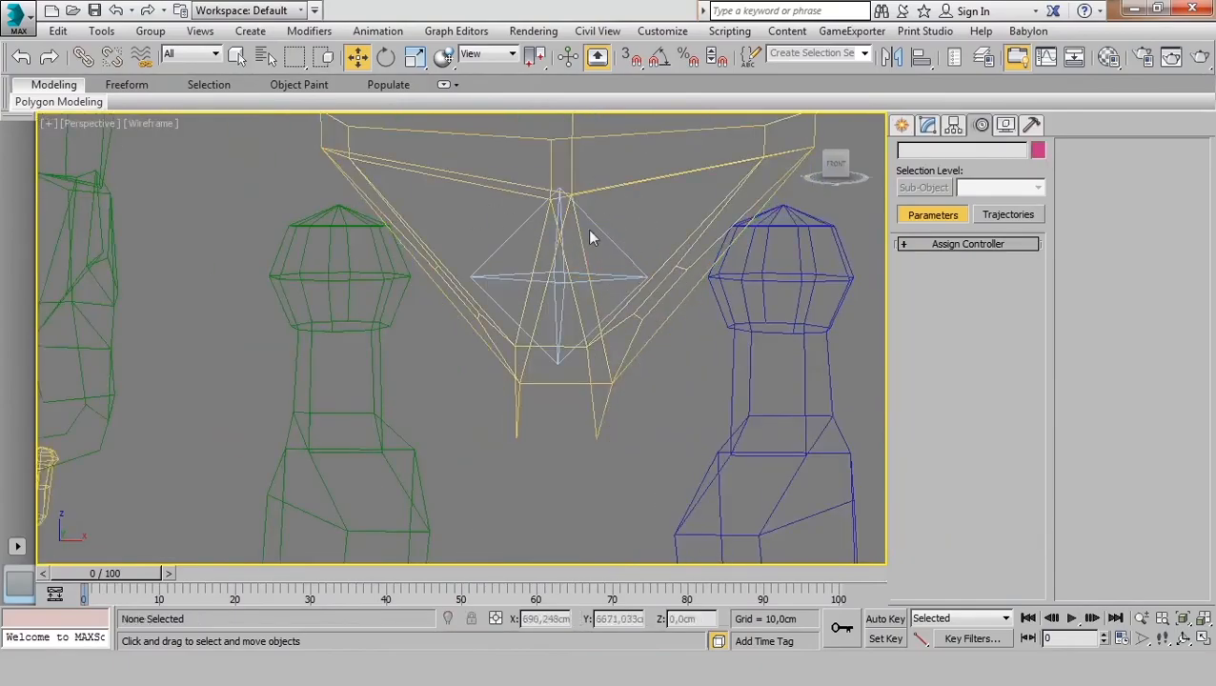
pyautogui.click(587, 227)
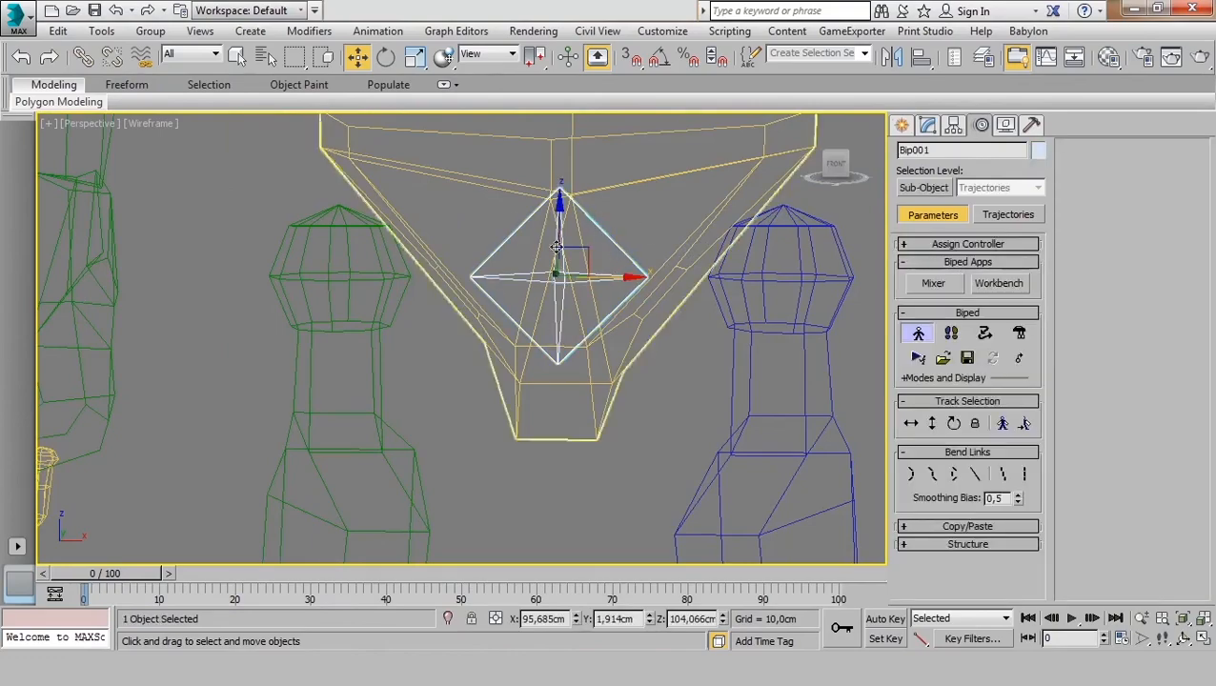
pyautogui.scroll(-2, 572, 276)
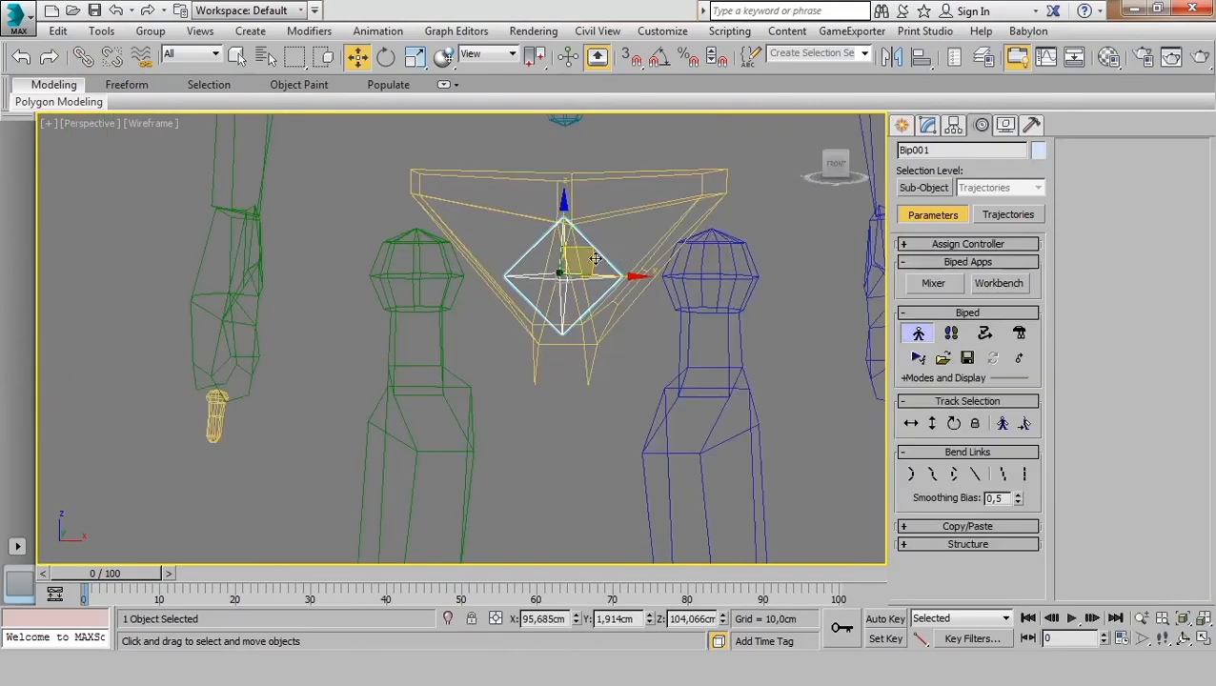
pyautogui.click(611, 250)
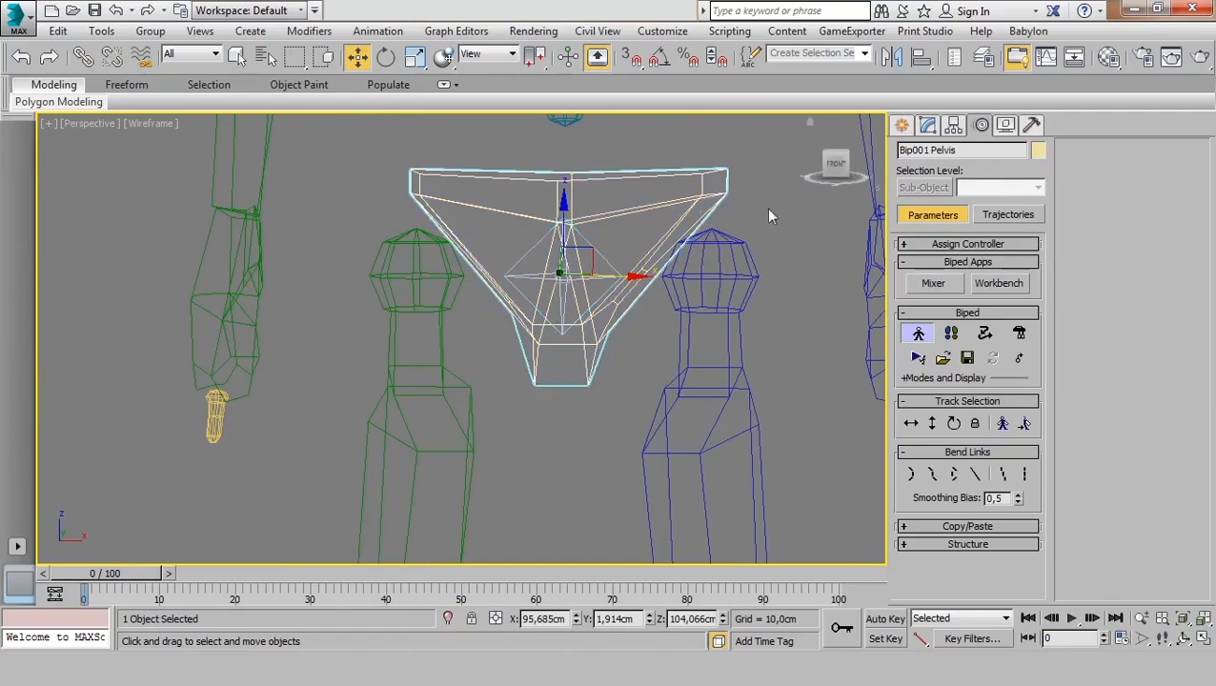
pyautogui.click(589, 244)
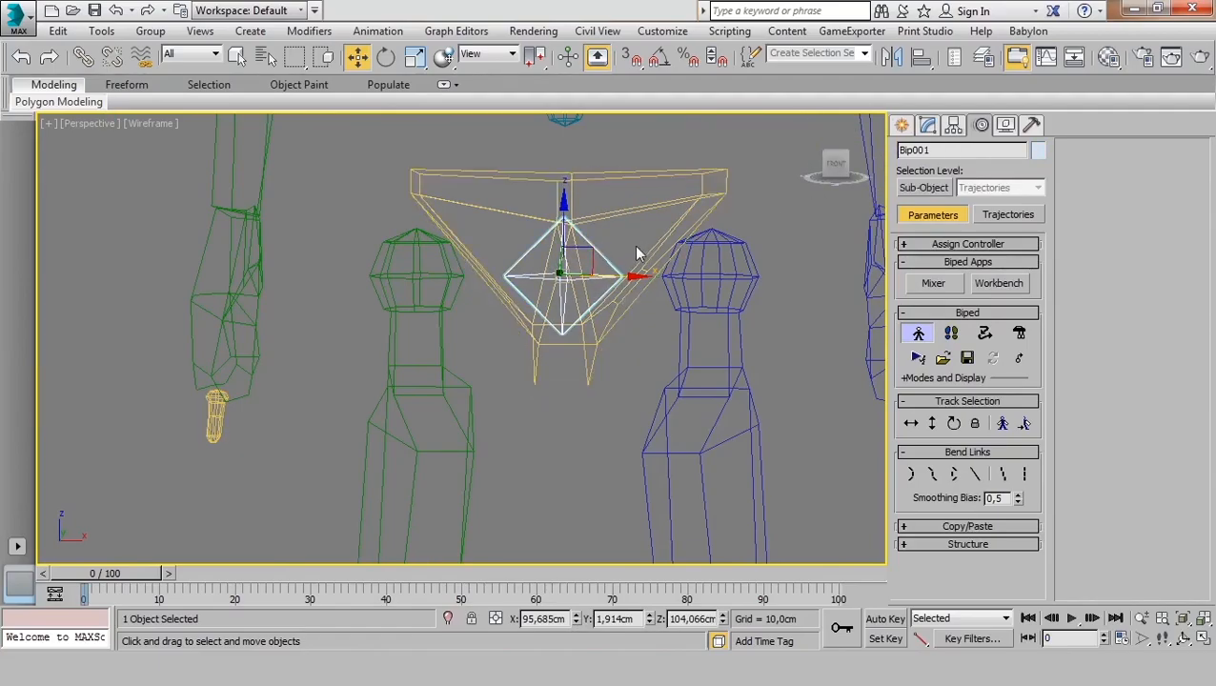
# Select the biped's root object from its pelvis bone using the Body Horizontal track selection.
pyautogui.click(660, 223)
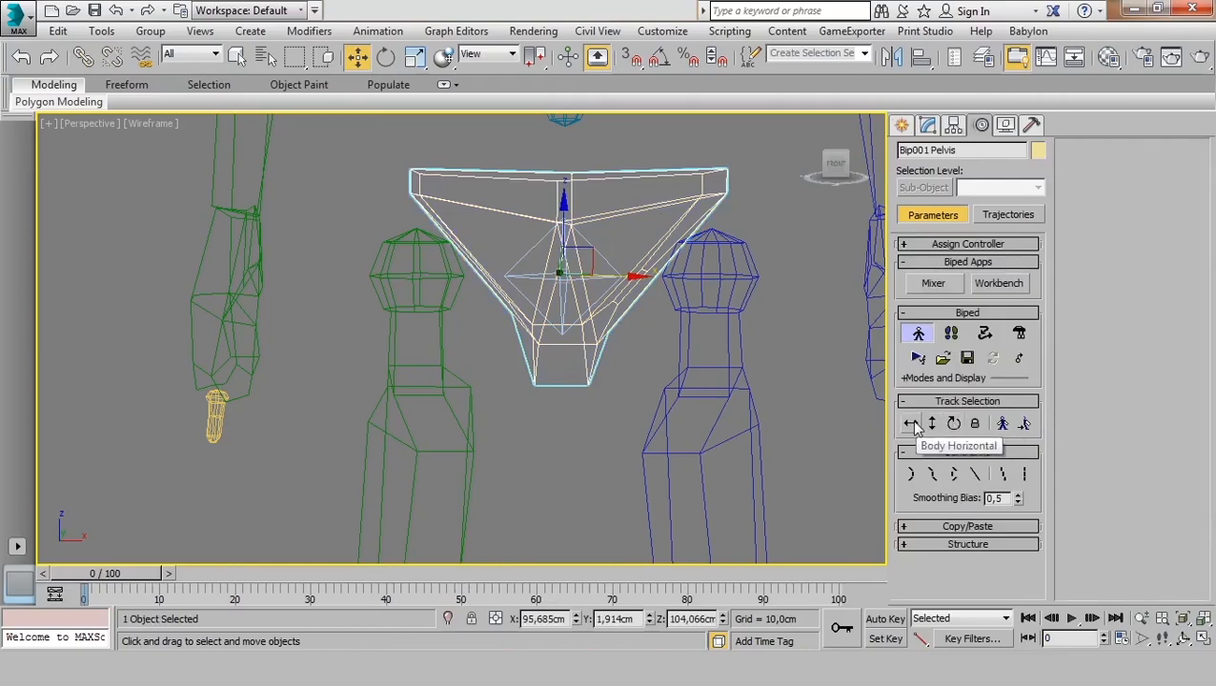
pyautogui.click(912, 426)
pyautogui.scroll(-8, 619, 338)
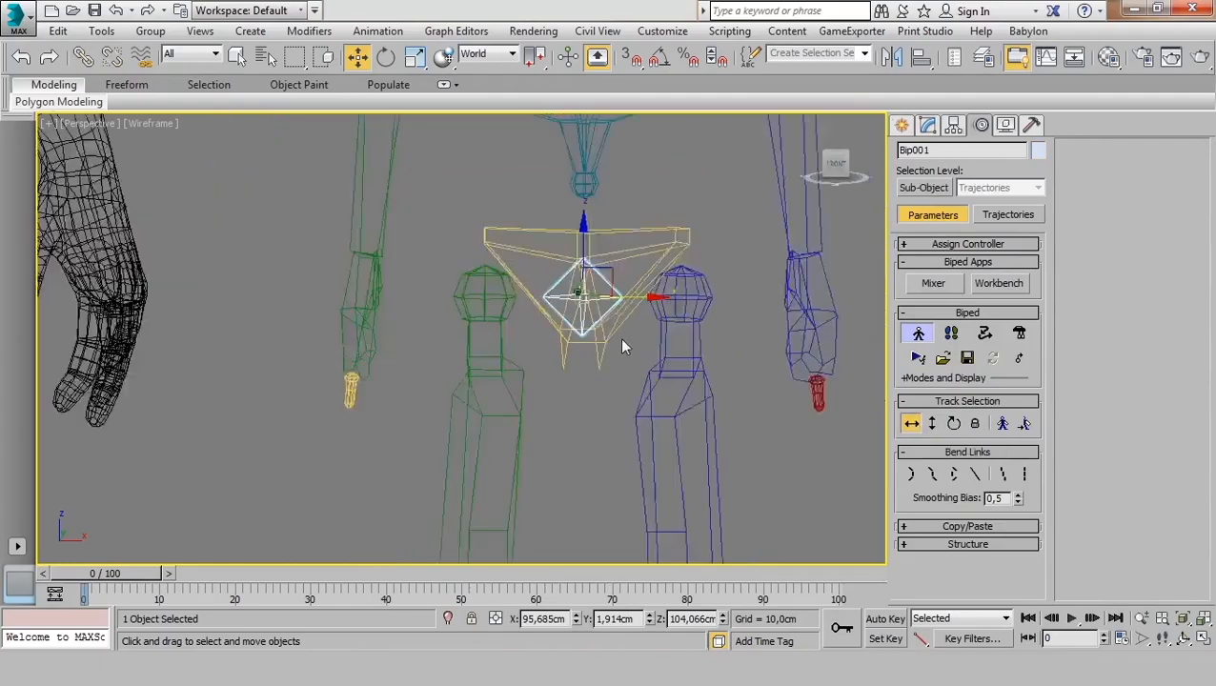
pyautogui.moveTo(583, 385); pyautogui.dragTo(648, 382, button='middle')
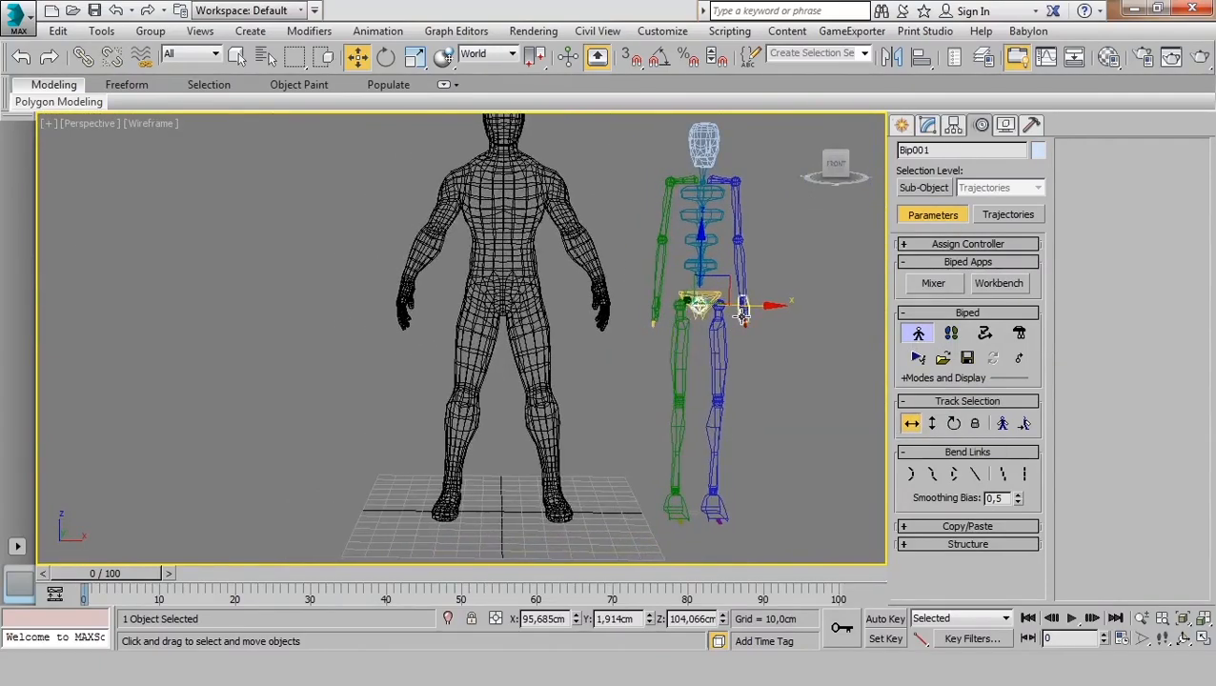
# Centre the biped inside the body mesh by setting its root object's X position to 0.
pyautogui.click(919, 334)
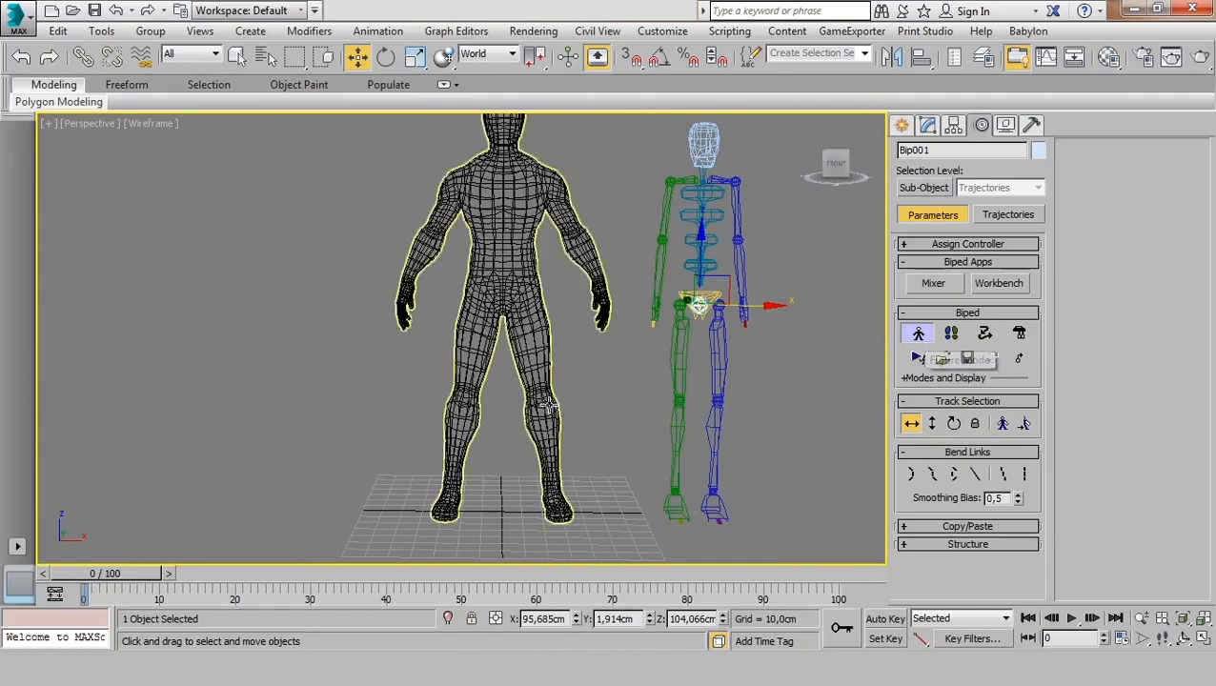
pyautogui.moveTo(547, 405); pyautogui.dragTo(583, 398, button='middle')
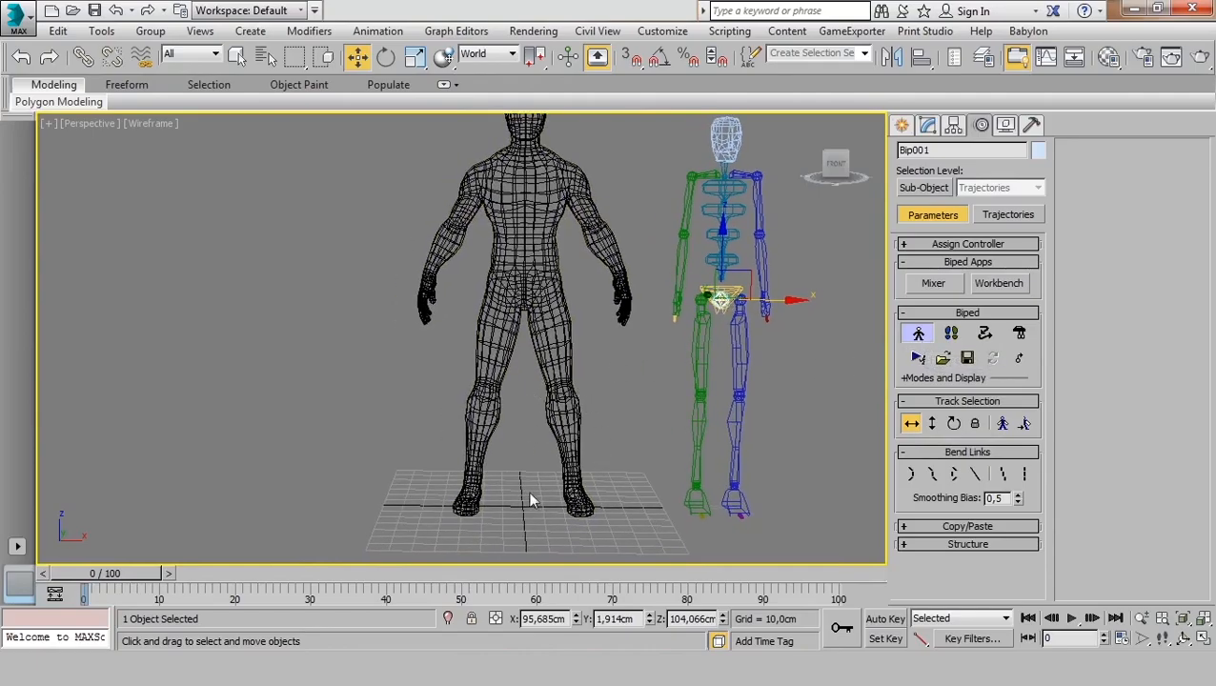
pyautogui.rightClick(576, 620)
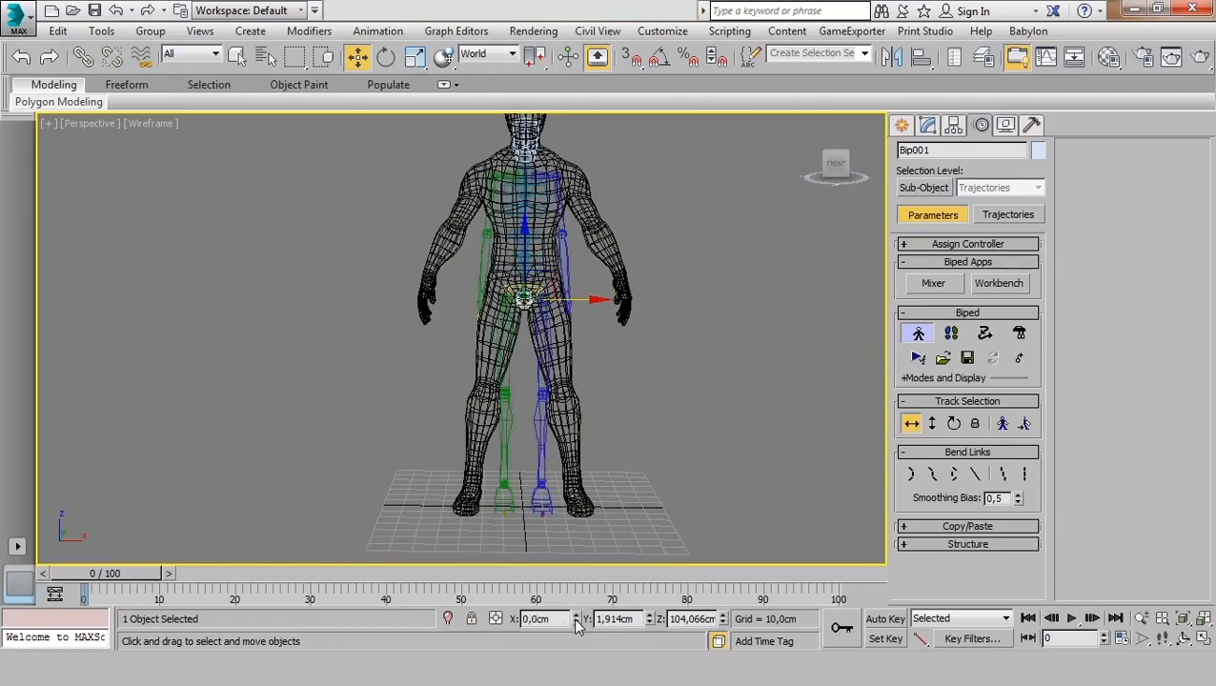
# Examine in the front view how the biped's root and pelvis line up with the hips of the body mesh.
pyautogui.press('f')
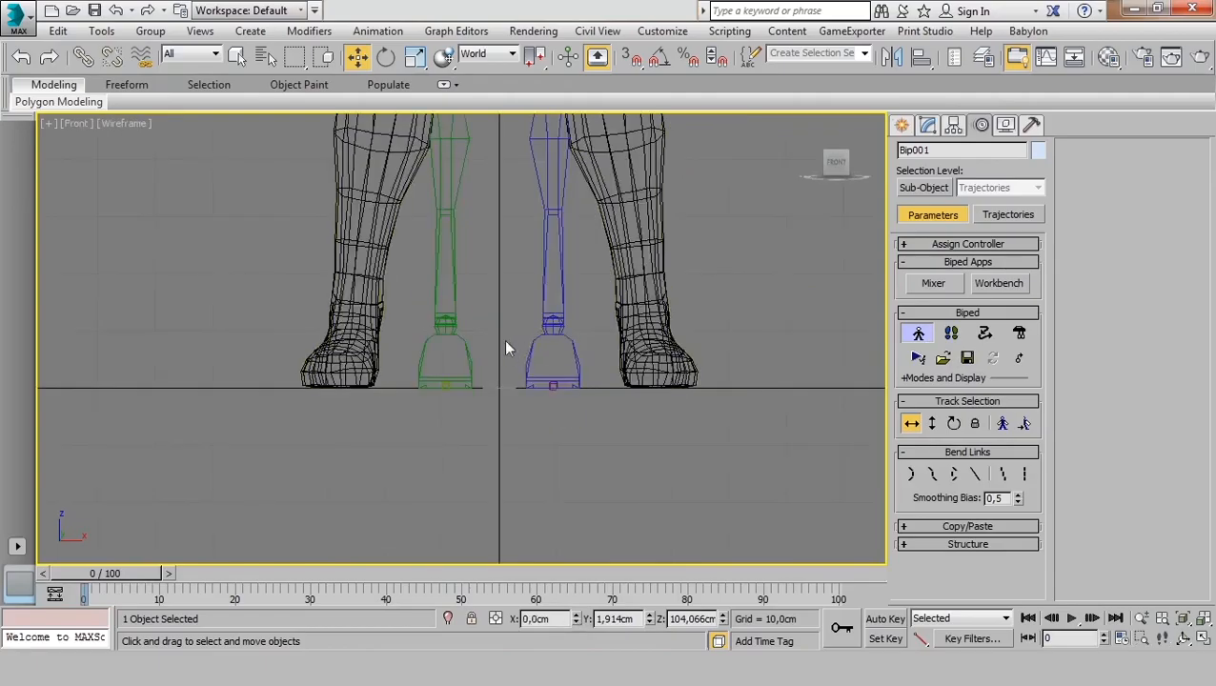
pyautogui.scroll(-4, 503, 339)
pyautogui.moveTo(521, 221); pyautogui.dragTo(550, 386, button='middle')
pyautogui.scroll(2, 525, 286)
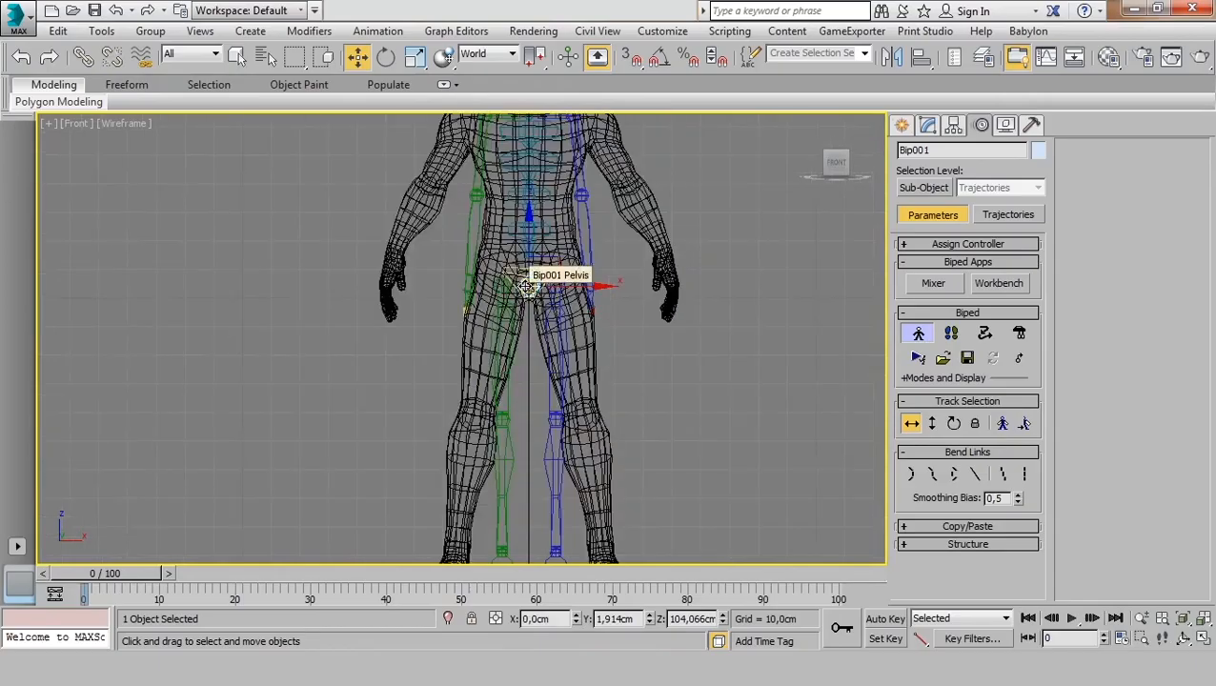
pyautogui.scroll(3, 527, 286)
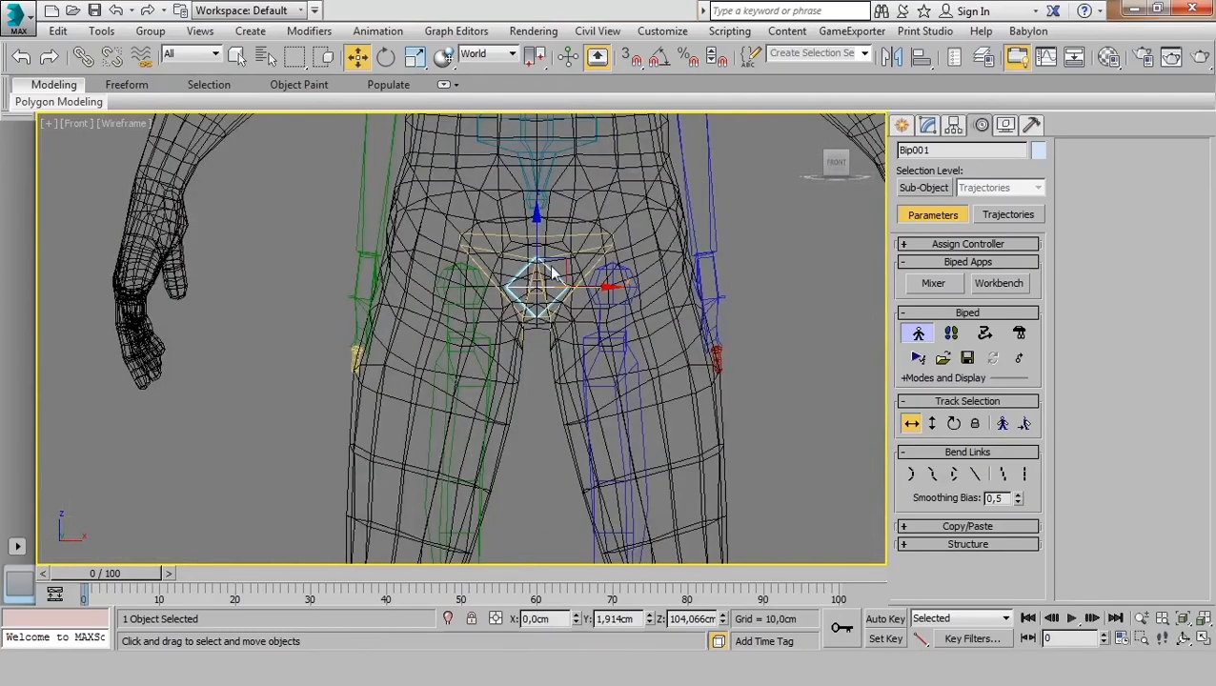
pyautogui.moveTo(526, 306); pyautogui.dragTo(537, 361, button='middle')
pyautogui.scroll(2, 550, 340)
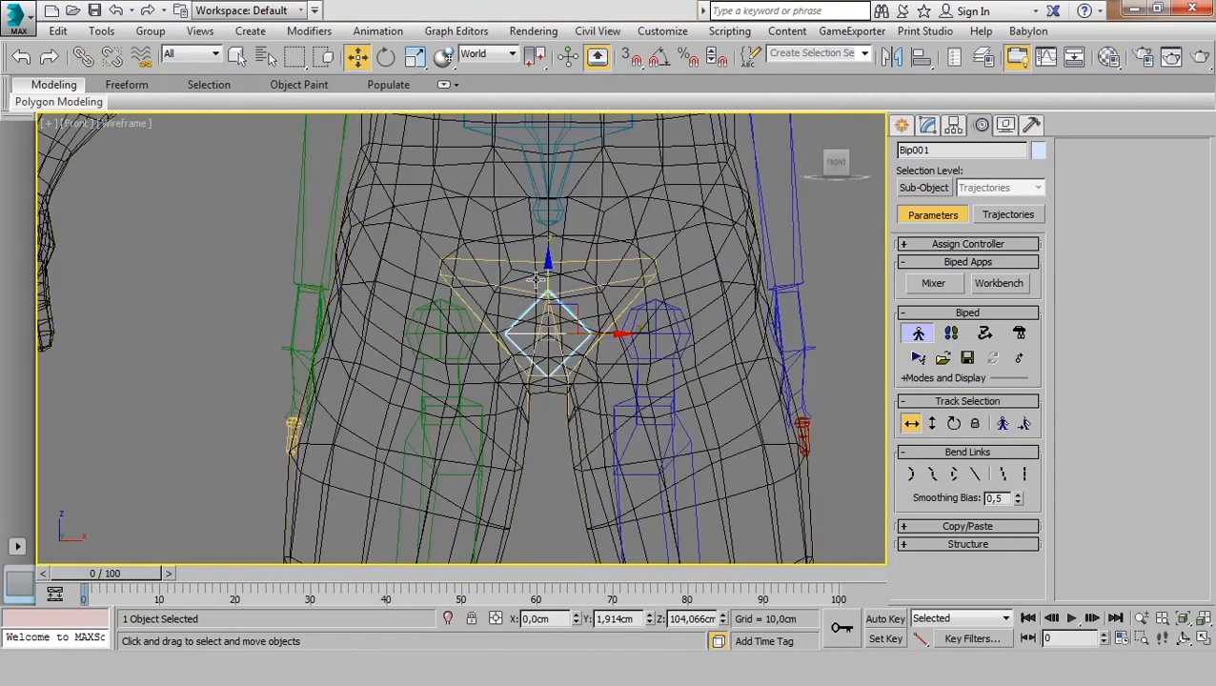
pyautogui.scroll(-4, 586, 341)
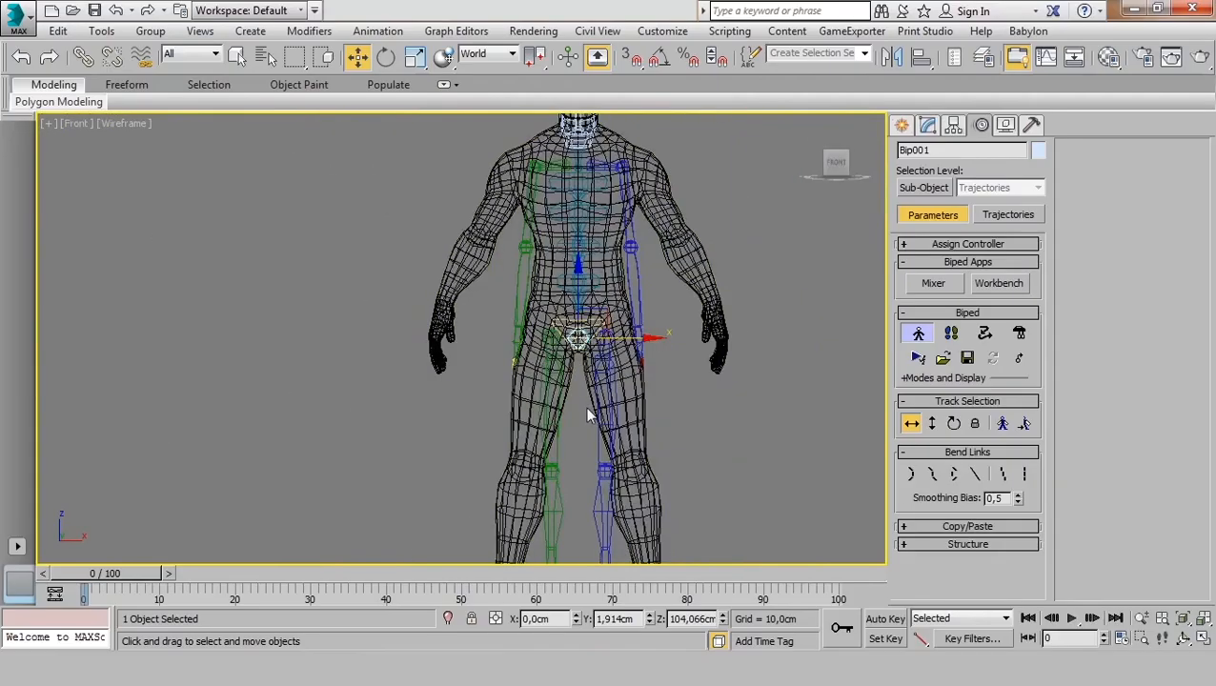
pyautogui.moveTo(586, 385); pyautogui.dragTo(583, 340, button='middle')
pyautogui.scroll(2, 583, 340)
pyautogui.scroll(2, 583, 343)
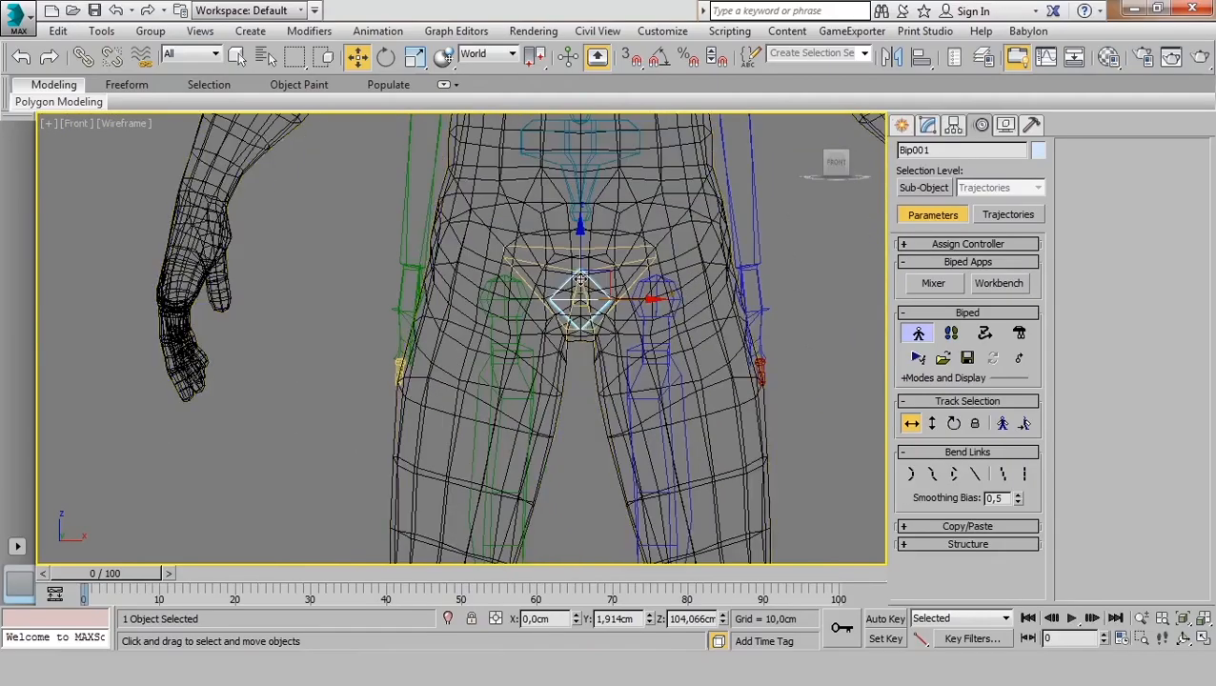
pyautogui.scroll(-4, 584, 343)
pyautogui.scroll(-4, 574, 300)
pyautogui.scroll(4, 571, 335)
pyautogui.moveTo(571, 335); pyautogui.dragTo(620, 335, button='middle')
pyautogui.scroll(-4, 625, 329)
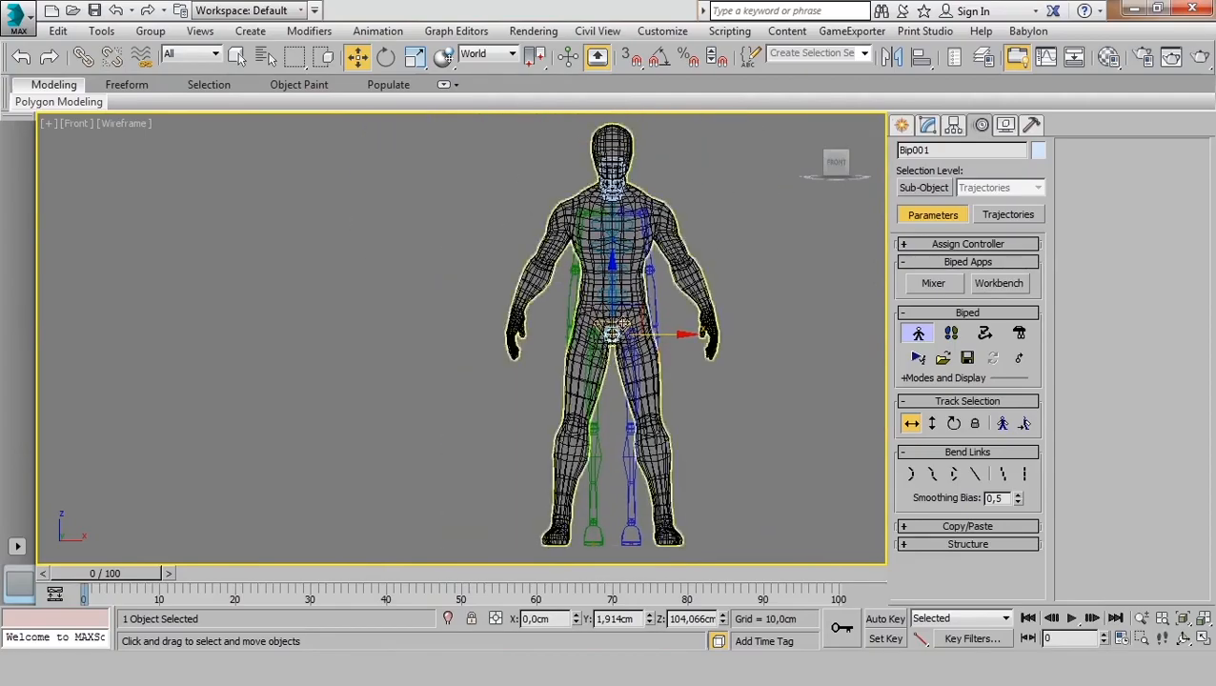
pyautogui.scroll(4, 629, 359)
pyautogui.scroll(4, 619, 315)
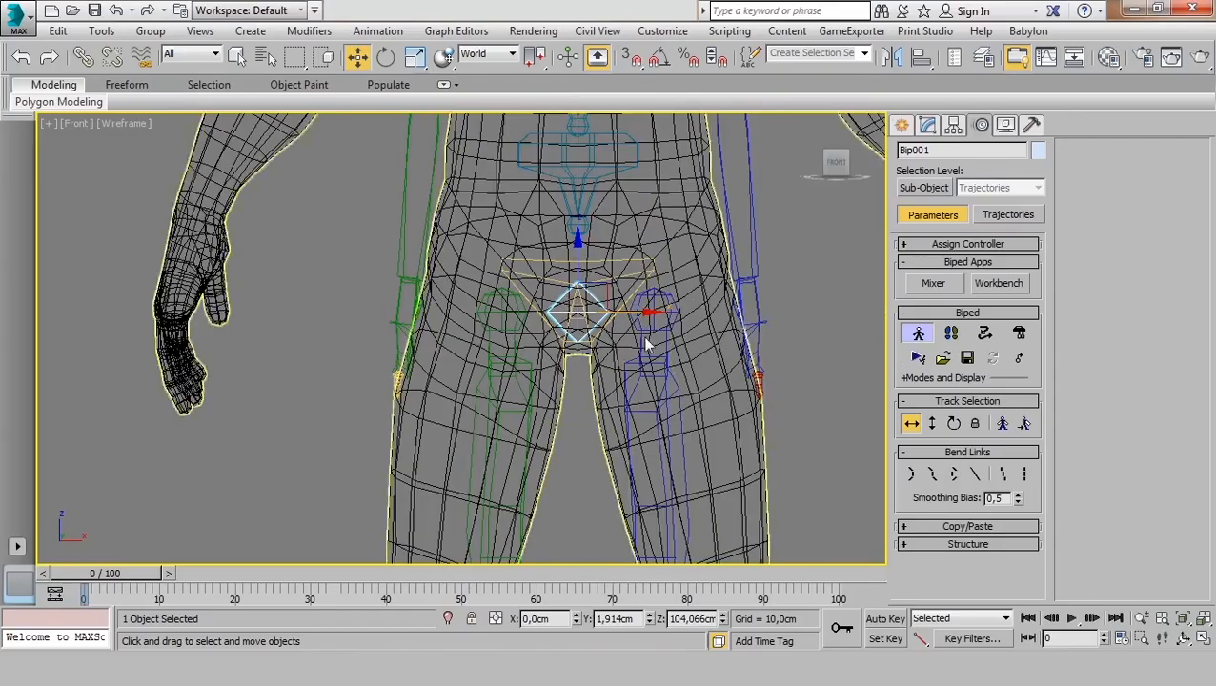
# Open the biped's Structure settings and keep Skeleton as the body type.
pyautogui.scroll(-4, 761, 273)
pyautogui.moveTo(797, 354); pyautogui.dragTo(756, 386, button='middle')
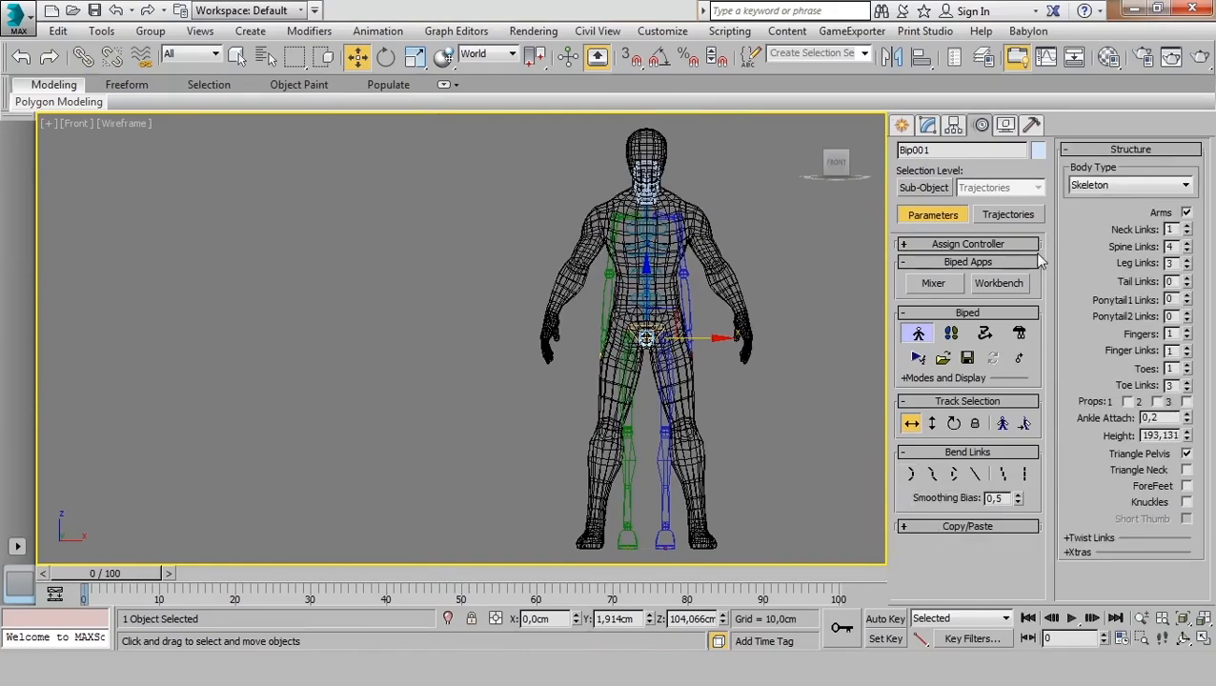
pyautogui.scroll(2, 831, 236)
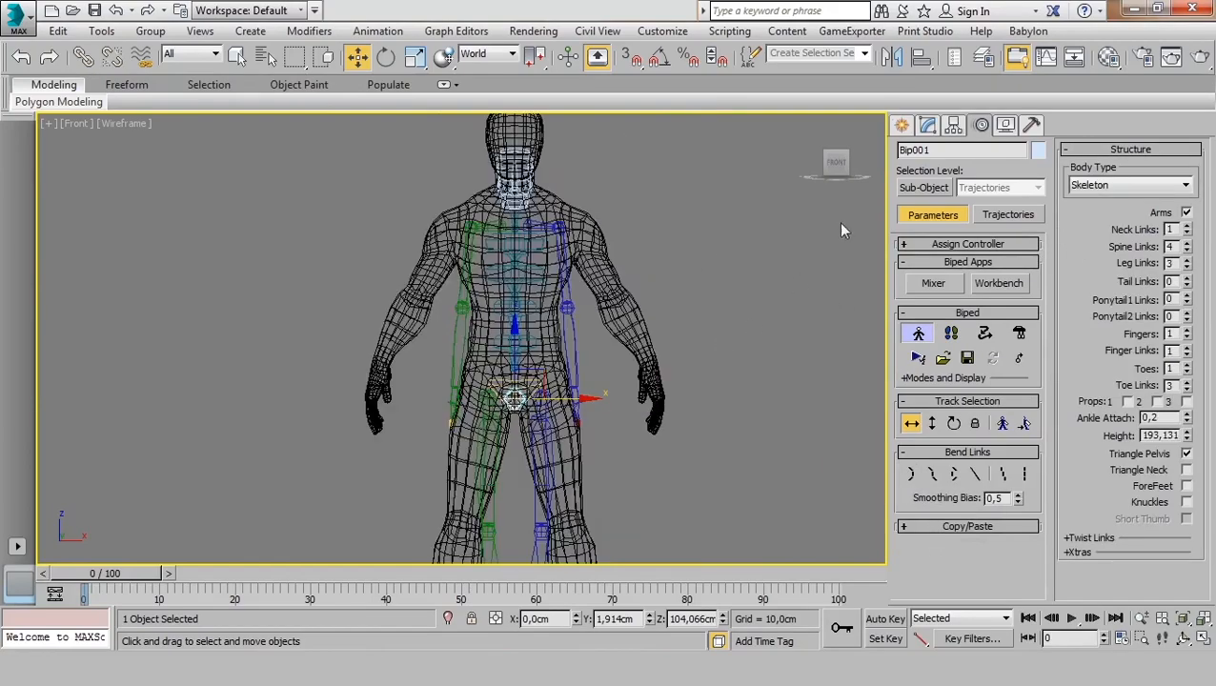
pyautogui.click(1122, 187)
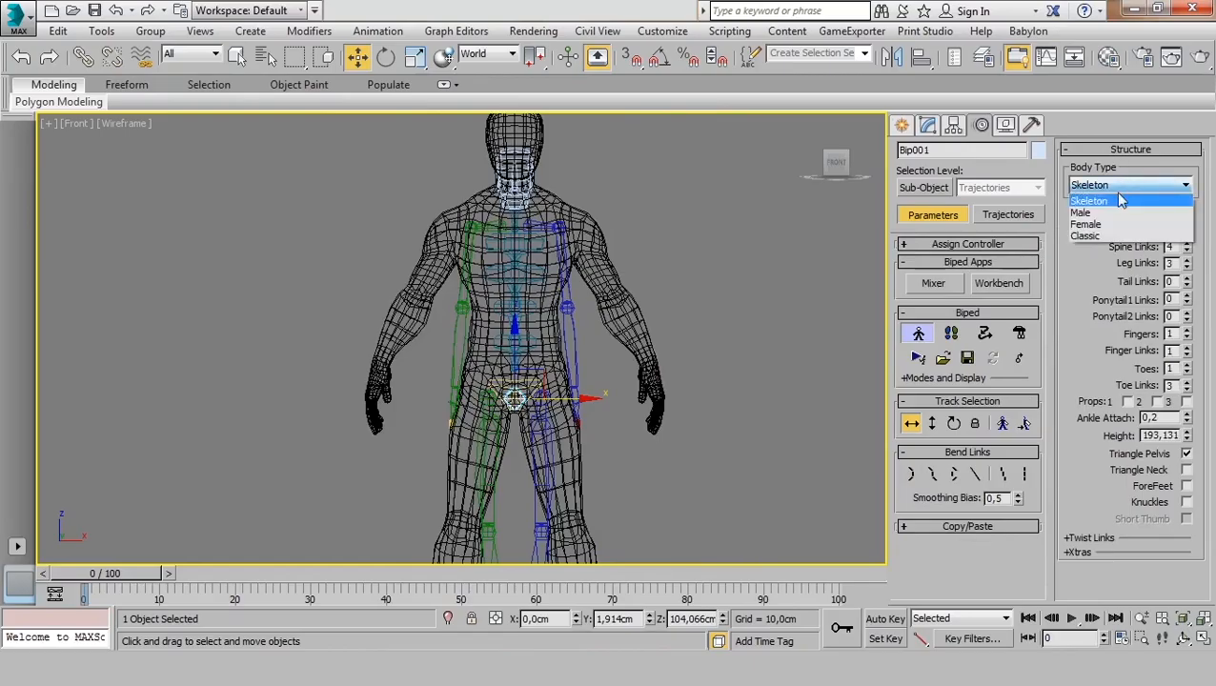
pyautogui.click(1115, 201)
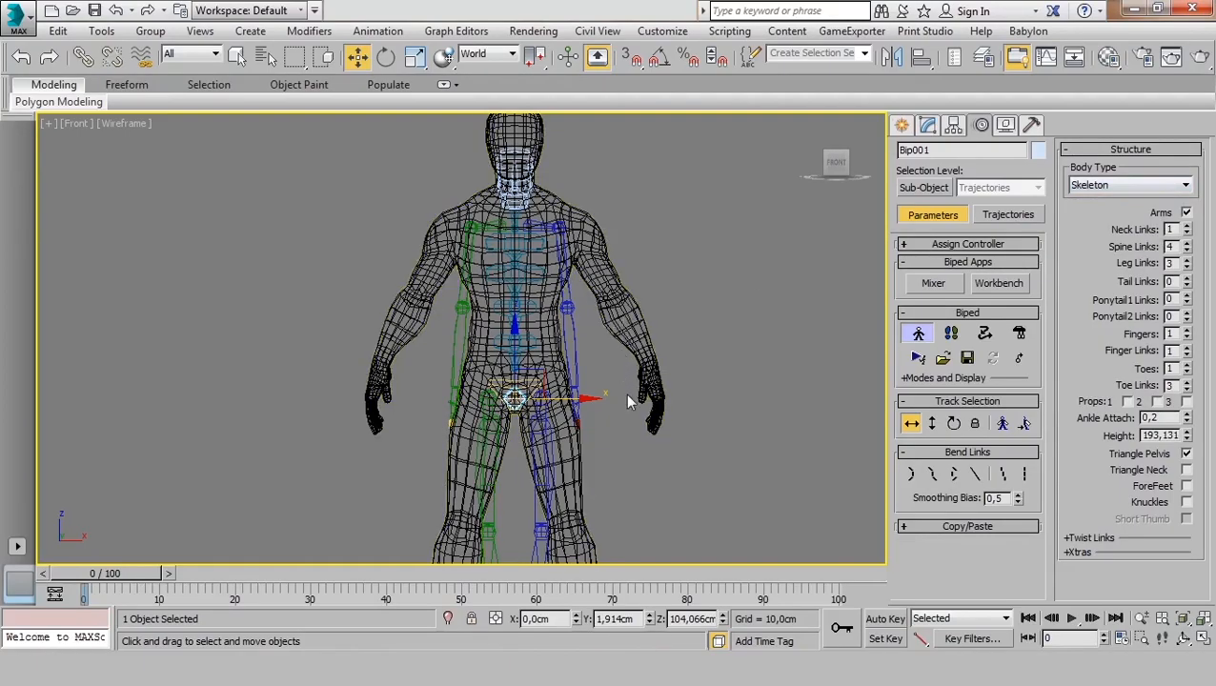
# Switch the front view to shaded display and move the biped along X to about 94.8 cm, beside the body mesh.
pyautogui.scroll(-2, 625, 393)
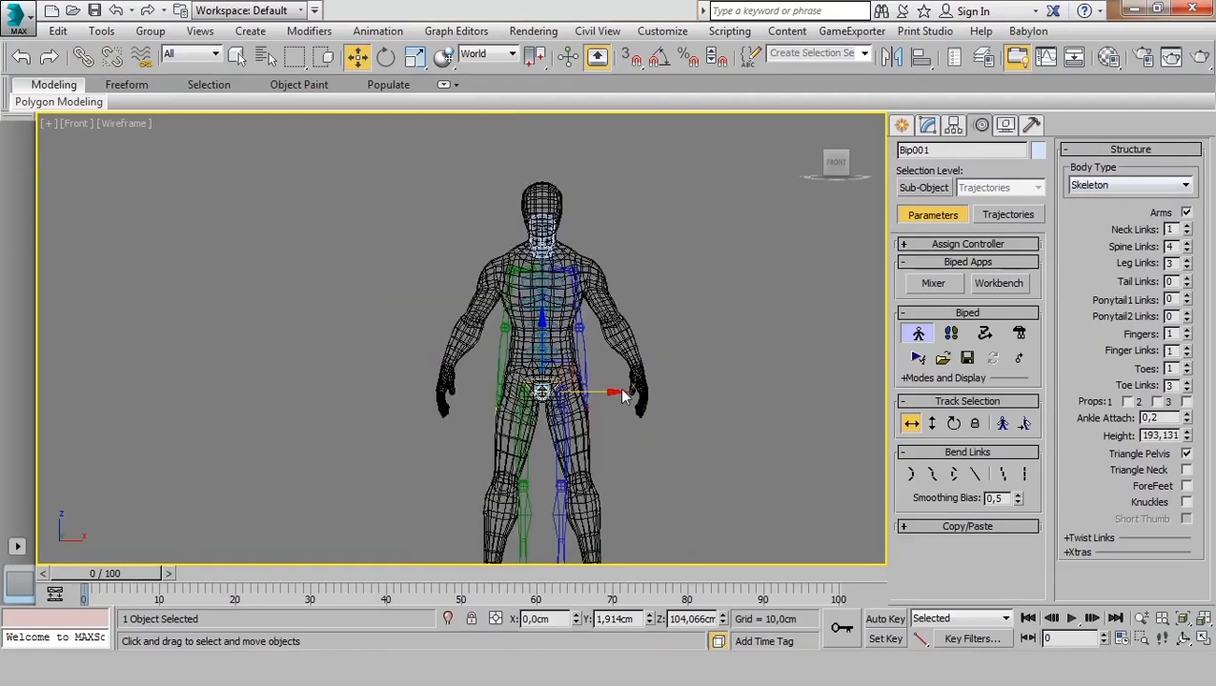
pyautogui.press('F3')
pyautogui.scroll(-2, 622, 405)
pyautogui.moveTo(630, 389); pyautogui.dragTo(769, 381)
pyautogui.scroll(5, 769, 382)
pyautogui.moveTo(769, 381); pyautogui.dragTo(758, 282, button='middle')
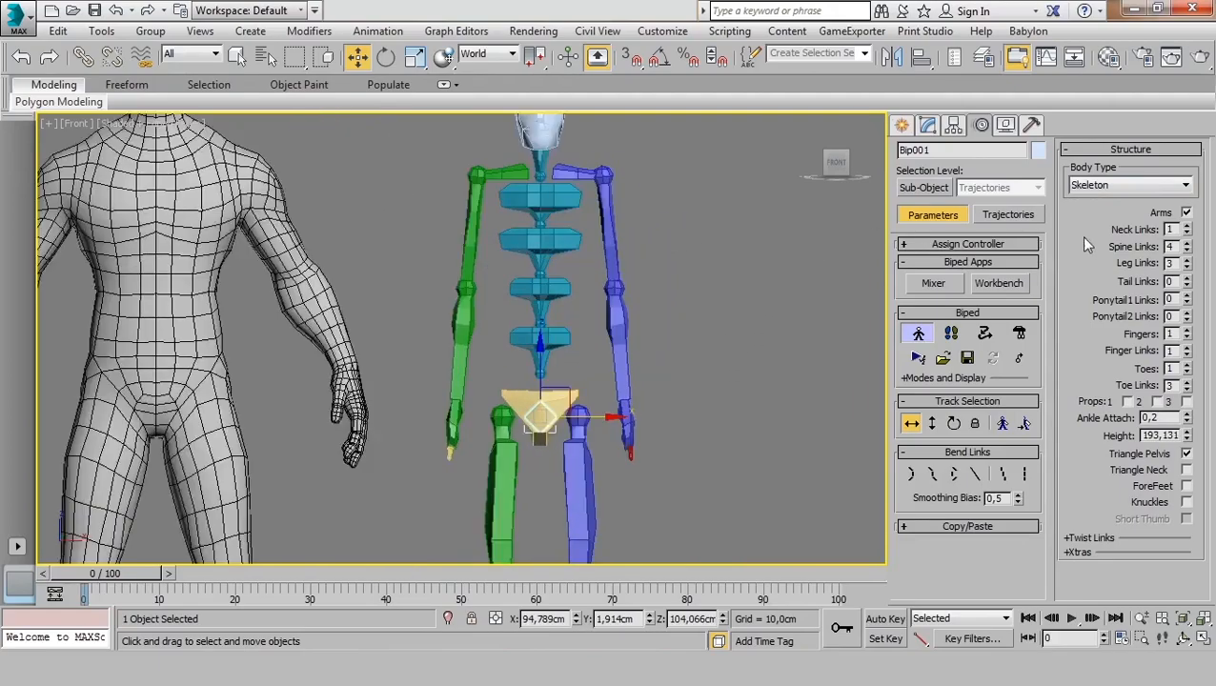
# Try 6 neck links on the biped and set the number back to 1.
pyautogui.moveTo(677, 229); pyautogui.dragTo(701, 335, button='middle')
pyautogui.moveTo(1187, 237); pyautogui.dragTo(1187, 215)
pyautogui.scroll(-3, 754, 320)
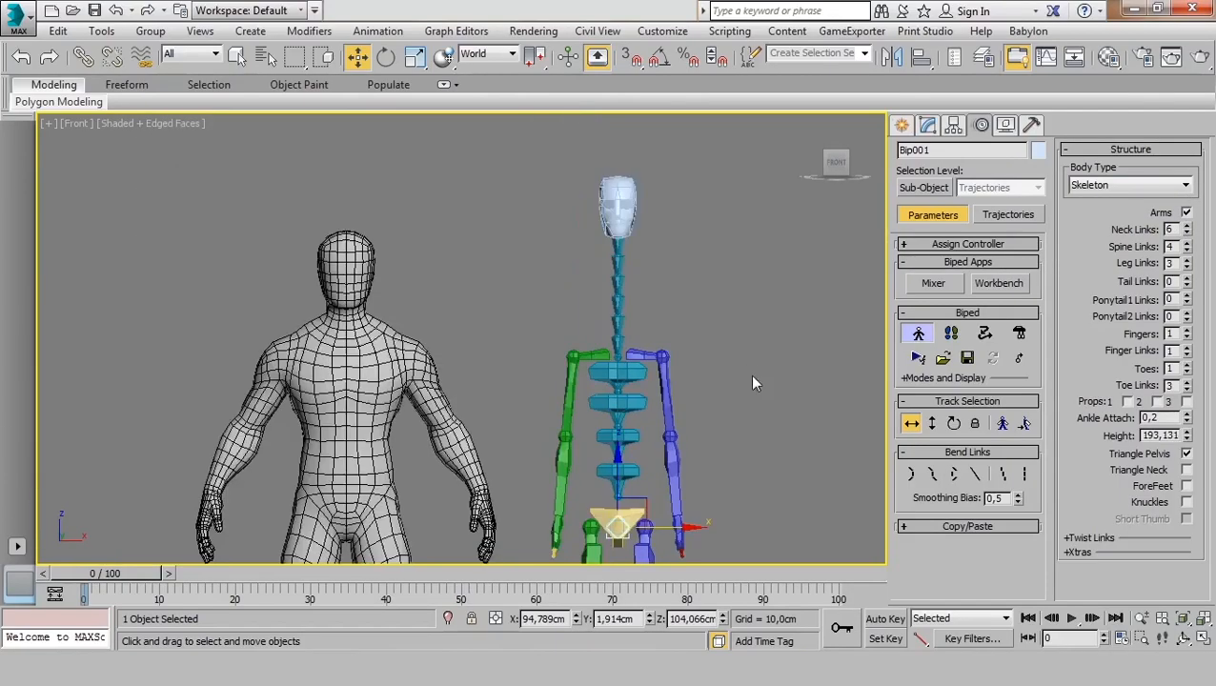
pyautogui.moveTo(1187, 237); pyautogui.dragTo(1186, 250)
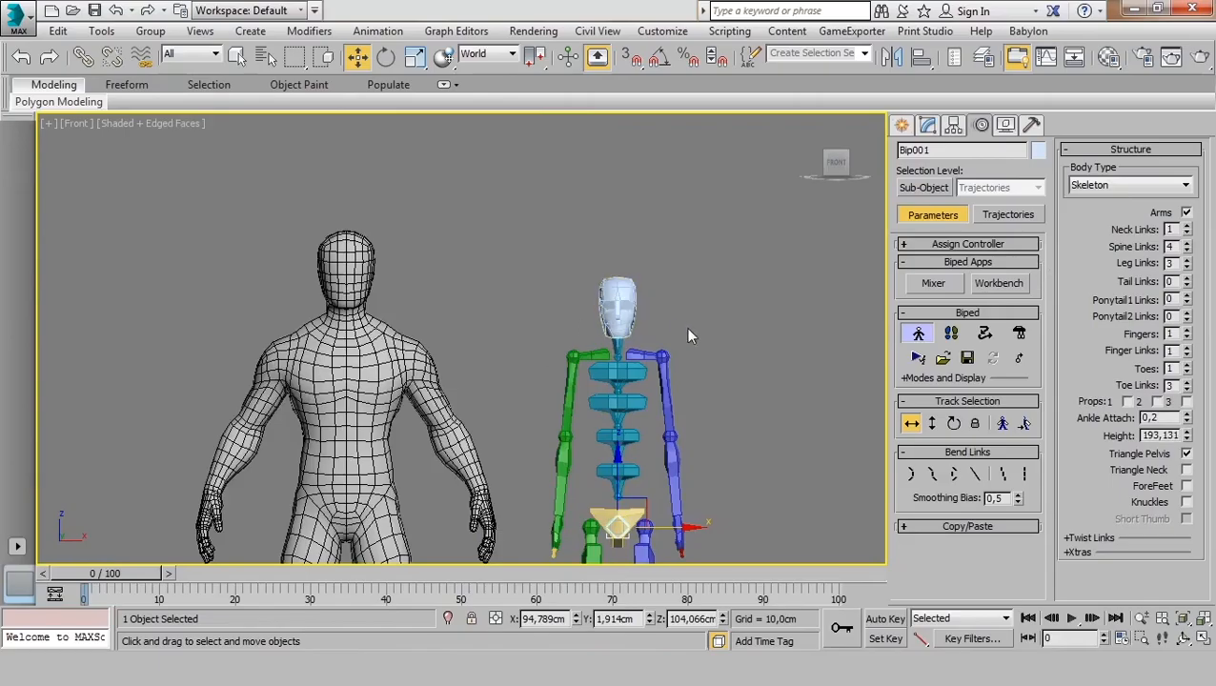
pyautogui.scroll(-4, 686, 327)
pyautogui.scroll(2, 682, 329)
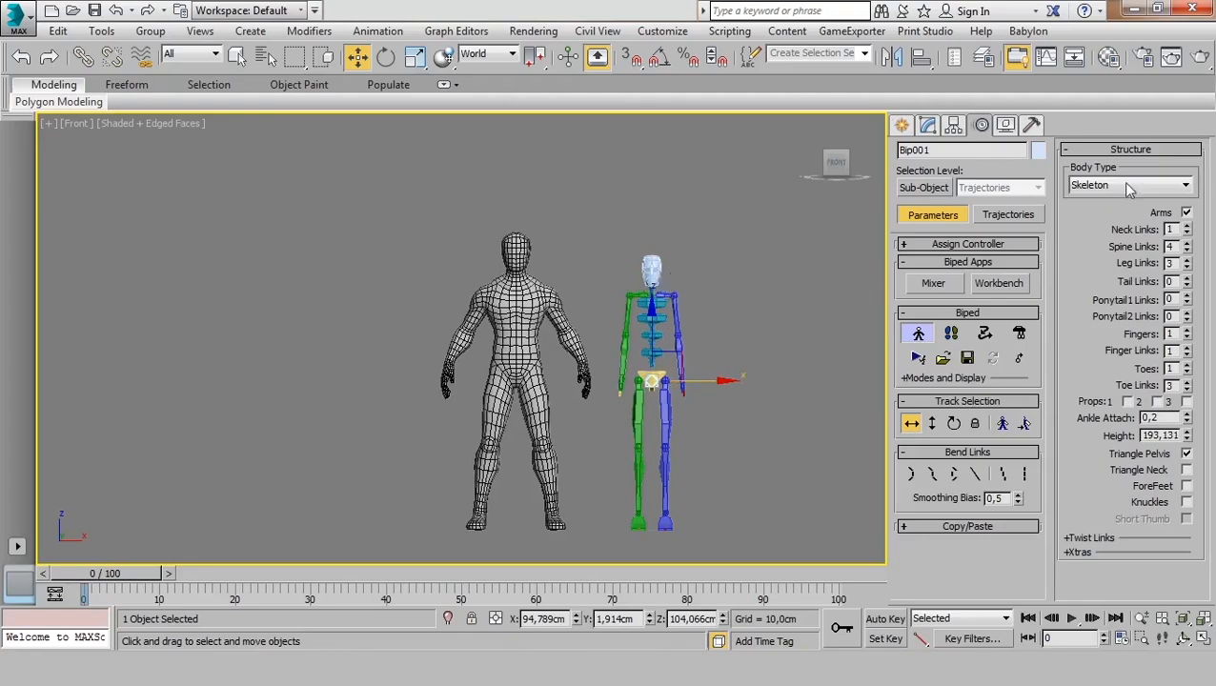
pyautogui.moveTo(1188, 229)
pyautogui.mouseDown()
pyautogui.moveTo(1182, 211)
pyautogui.moveTo(1183, 230)
pyautogui.mouseUp()
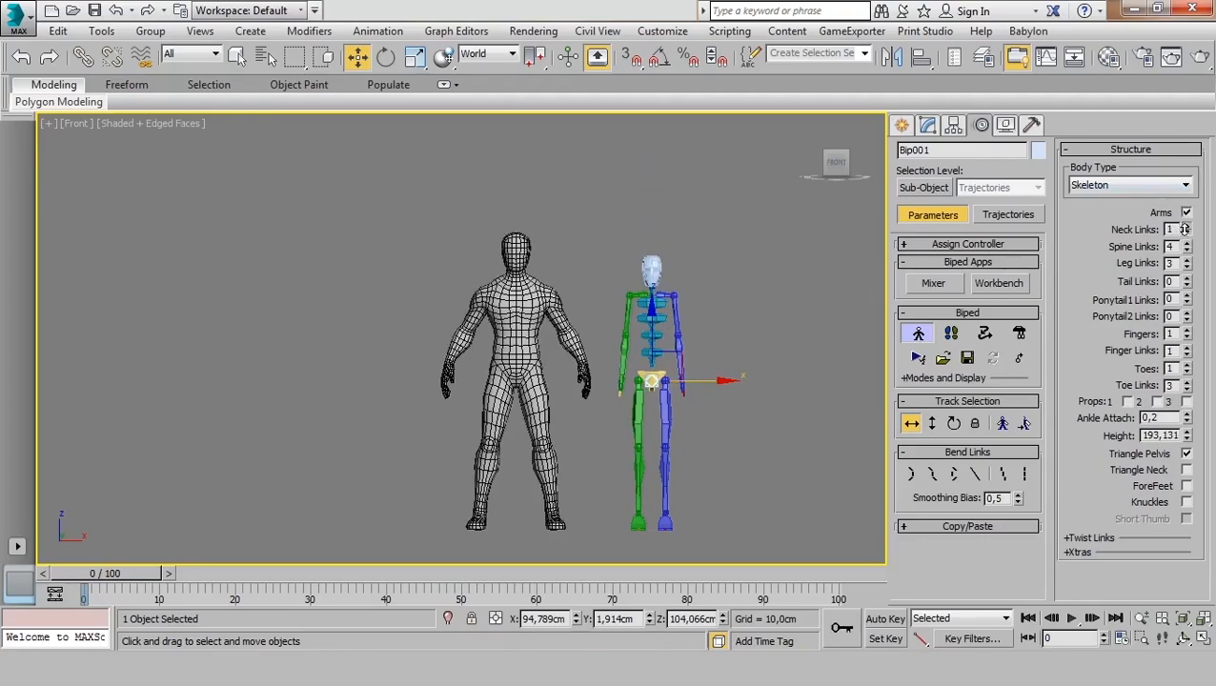
# Try different numbers of spine links on the biped and settle on 3.
pyautogui.scroll(5, 699, 336)
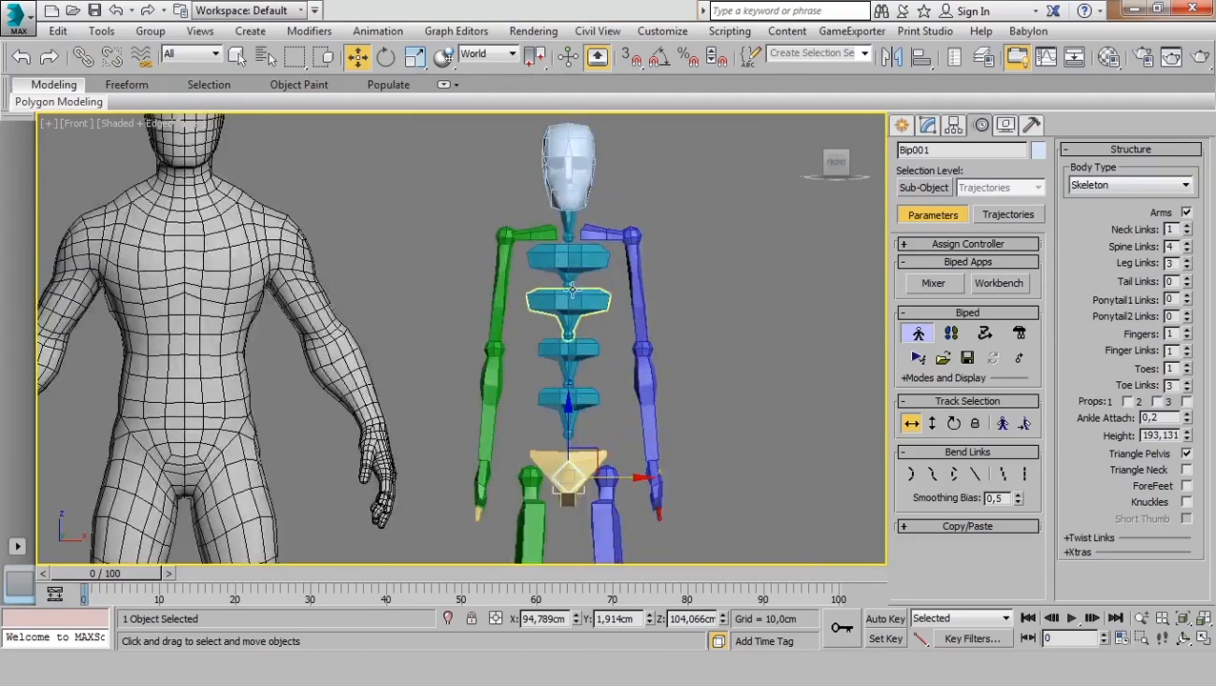
pyautogui.moveTo(1188, 246); pyautogui.dragTo(1197, 254)
pyautogui.click(1188, 243)
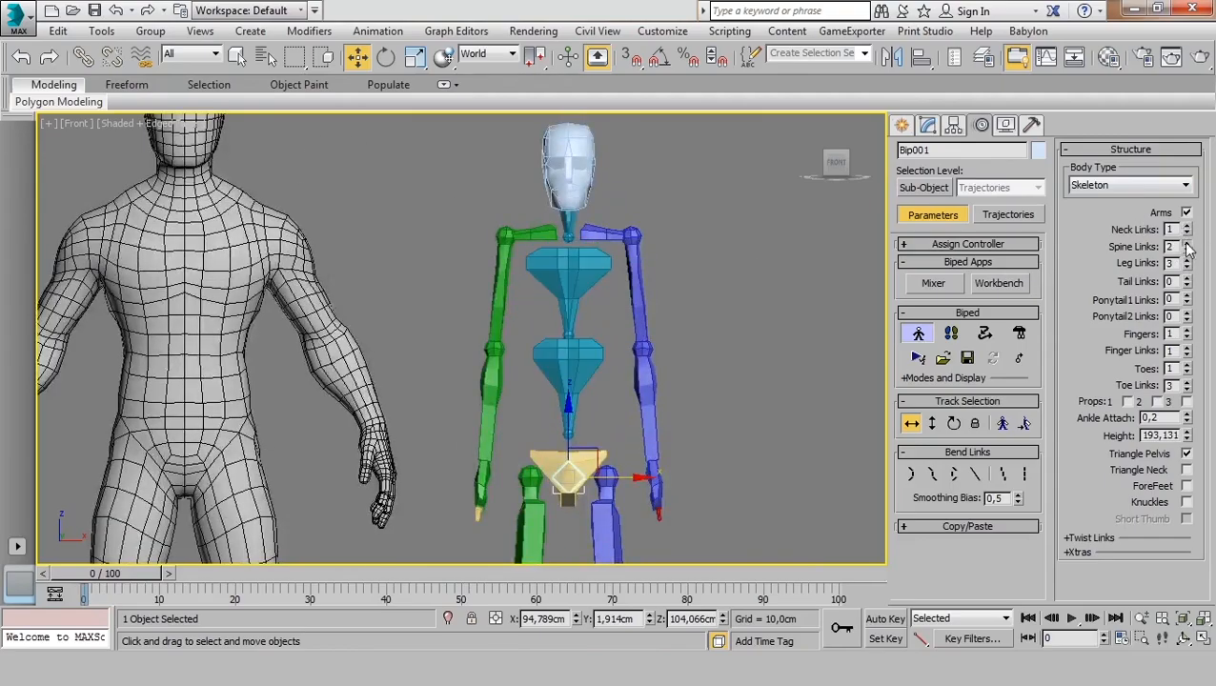
pyautogui.click(1188, 243)
pyautogui.click(1188, 243)
pyautogui.click(1188, 243)
pyautogui.click(1188, 249)
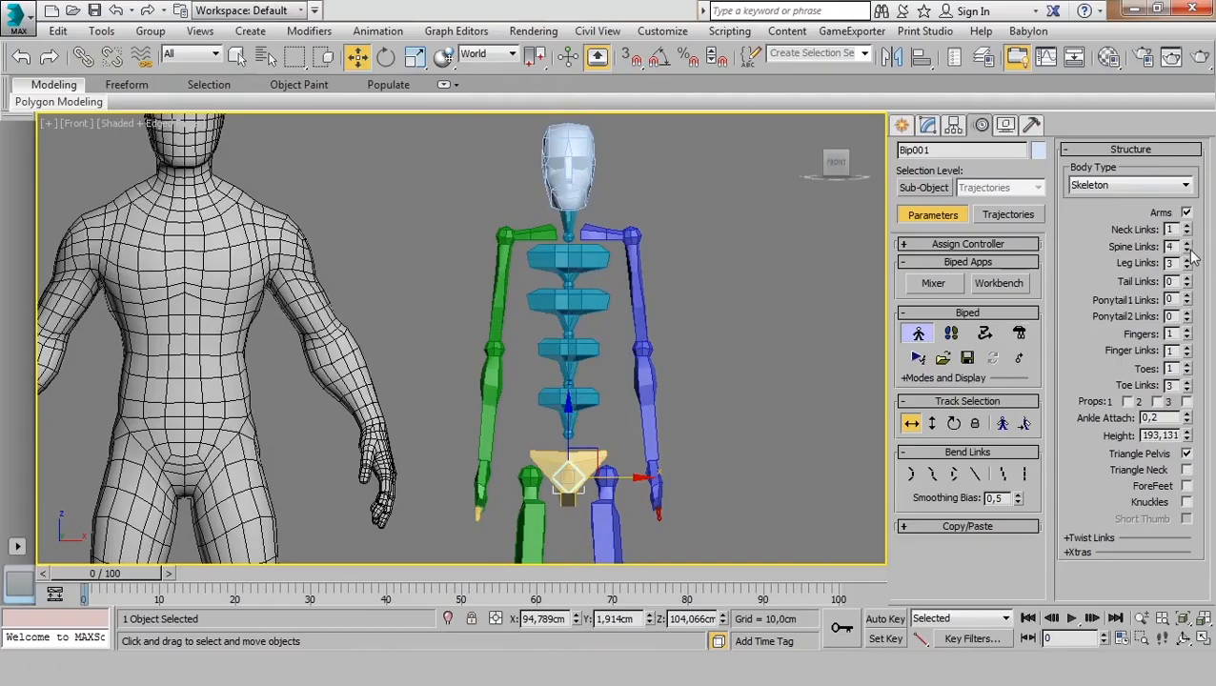
pyautogui.click(1188, 250)
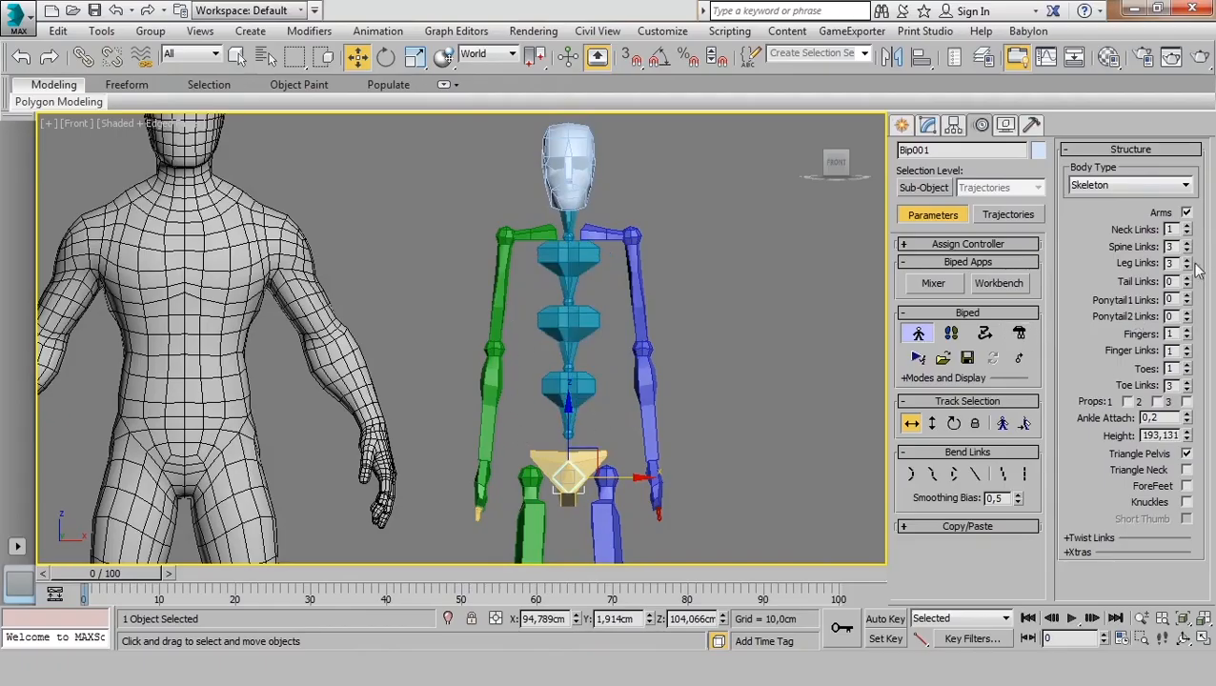
# Try 4 leg links on the biped and set the number back to 3, keeping the tail links at 0.
pyautogui.moveTo(688, 457); pyautogui.dragTo(717, 204, button='middle')
pyautogui.scroll(-2, 758, 370)
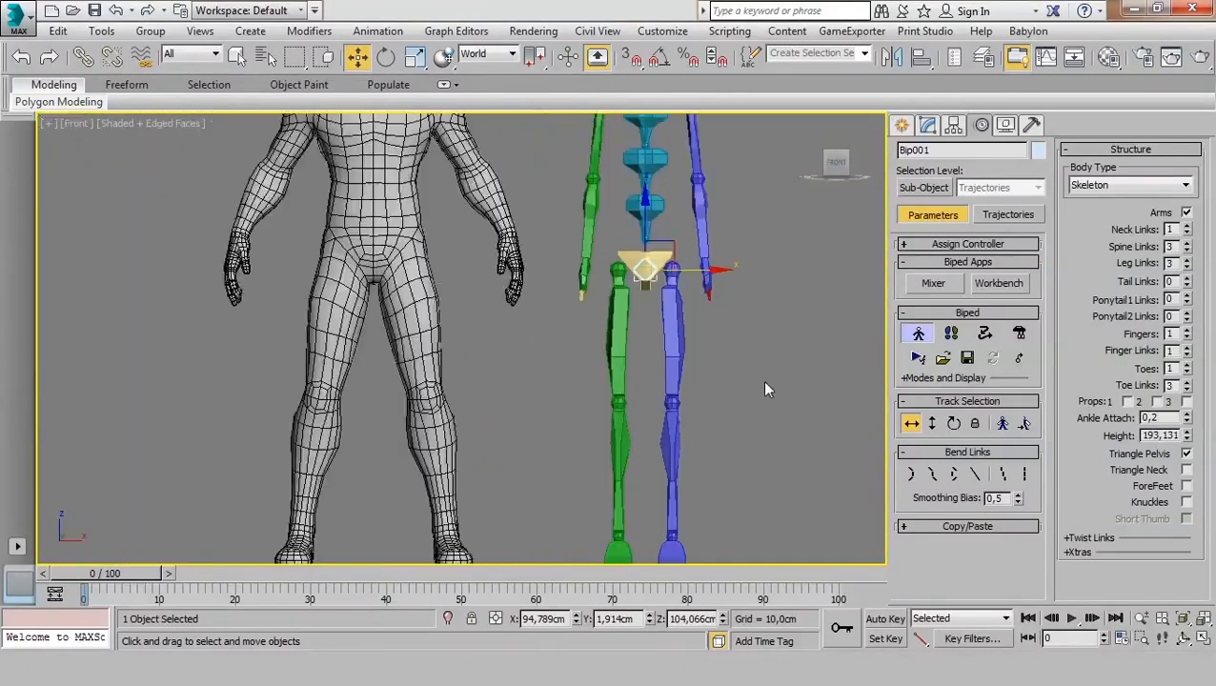
pyautogui.moveTo(753, 392); pyautogui.dragTo(740, 353, button='middle')
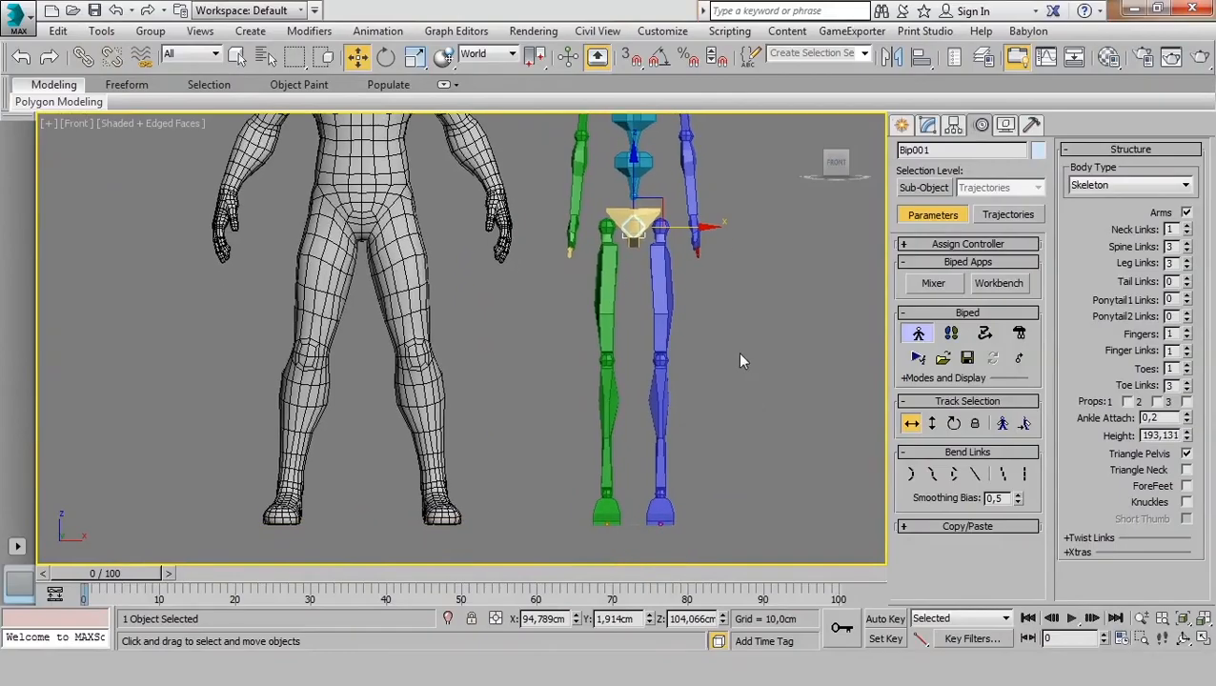
pyautogui.click(1188, 261)
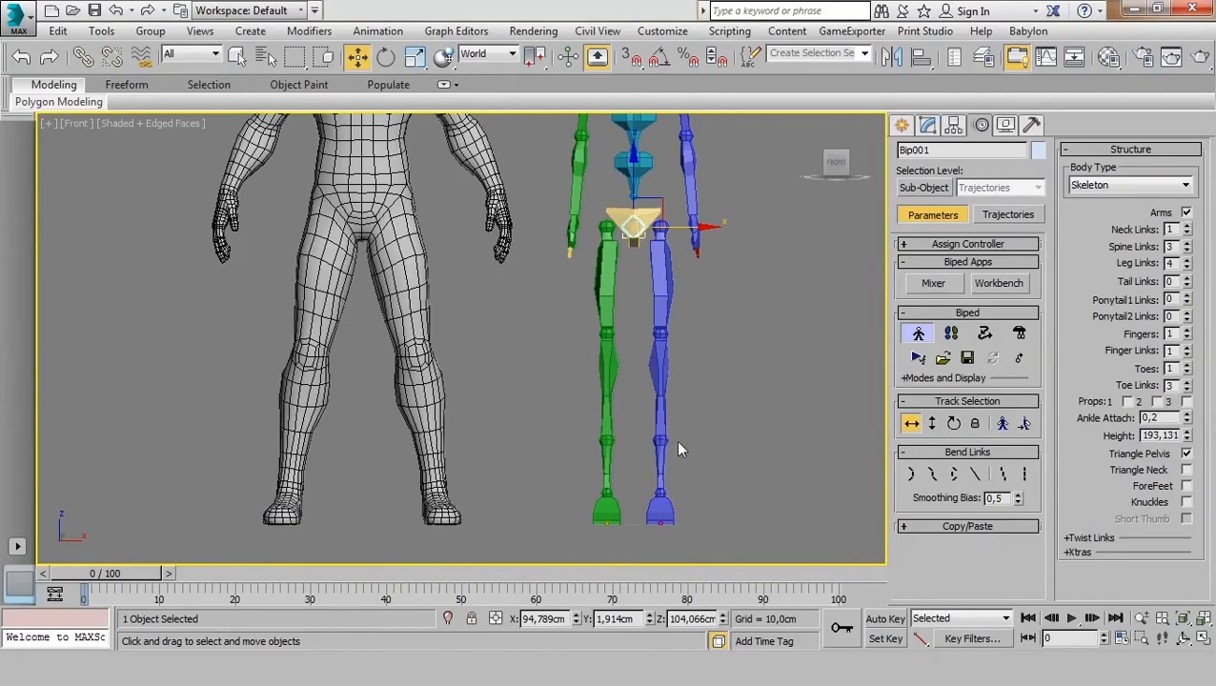
pyautogui.click(1188, 266)
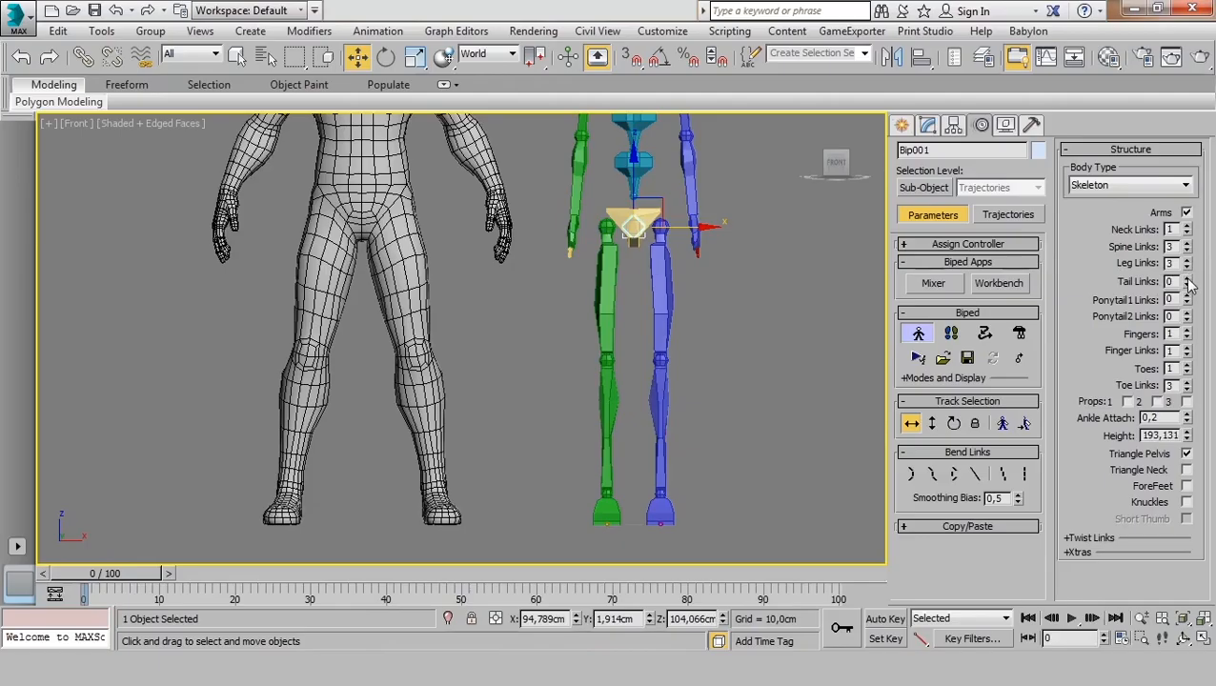
pyautogui.moveTo(1188, 279)
pyautogui.mouseDown()
pyautogui.moveTo(1183, 255)
pyautogui.moveTo(1188, 294)
pyautogui.mouseUp()
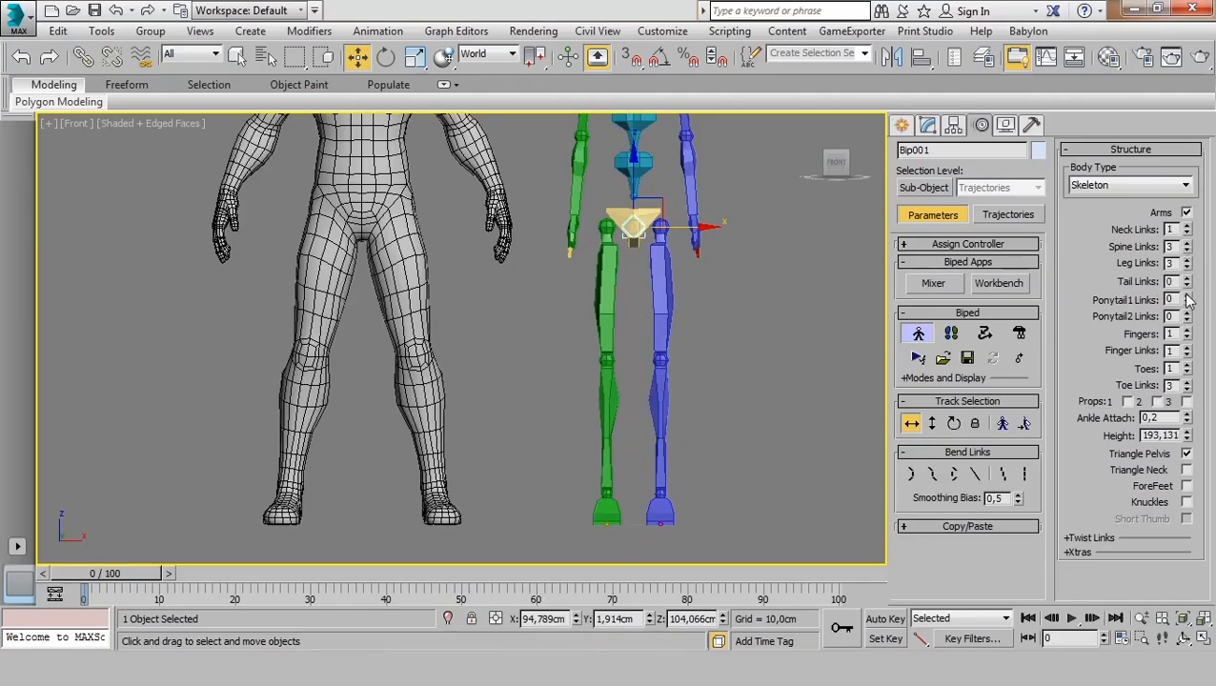
# Give the biped's hands 5 fingers with 3 finger links each, checking them against the body mesh's hand in perspective.
pyautogui.moveTo(763, 277); pyautogui.dragTo(769, 448, button='middle')
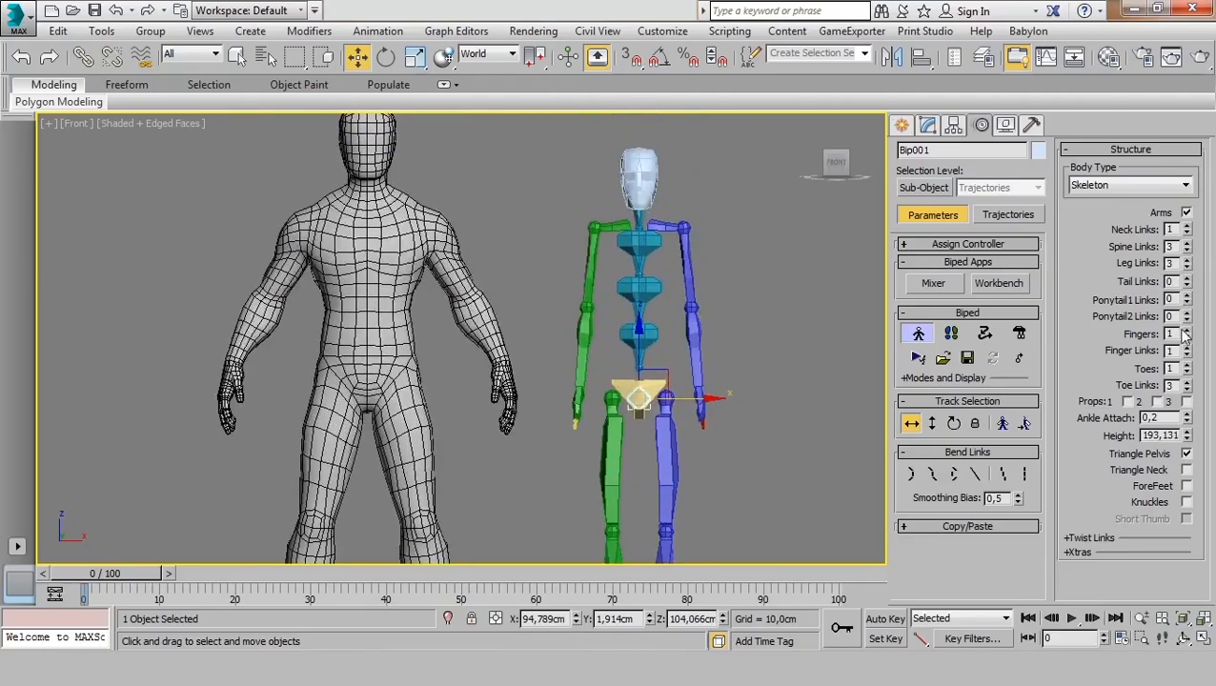
pyautogui.moveTo(717, 412); pyautogui.dragTo(710, 341, button='middle')
pyautogui.press('p')
pyautogui.scroll(4, 728, 396)
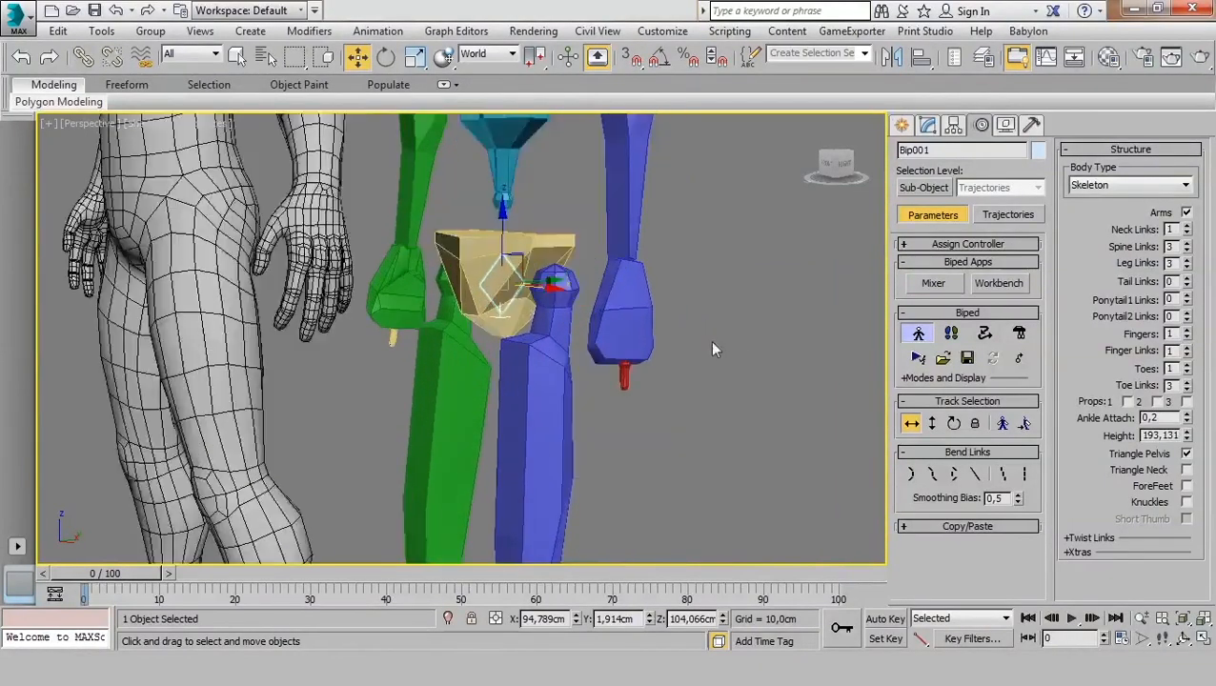
pyautogui.scroll(2, 710, 340)
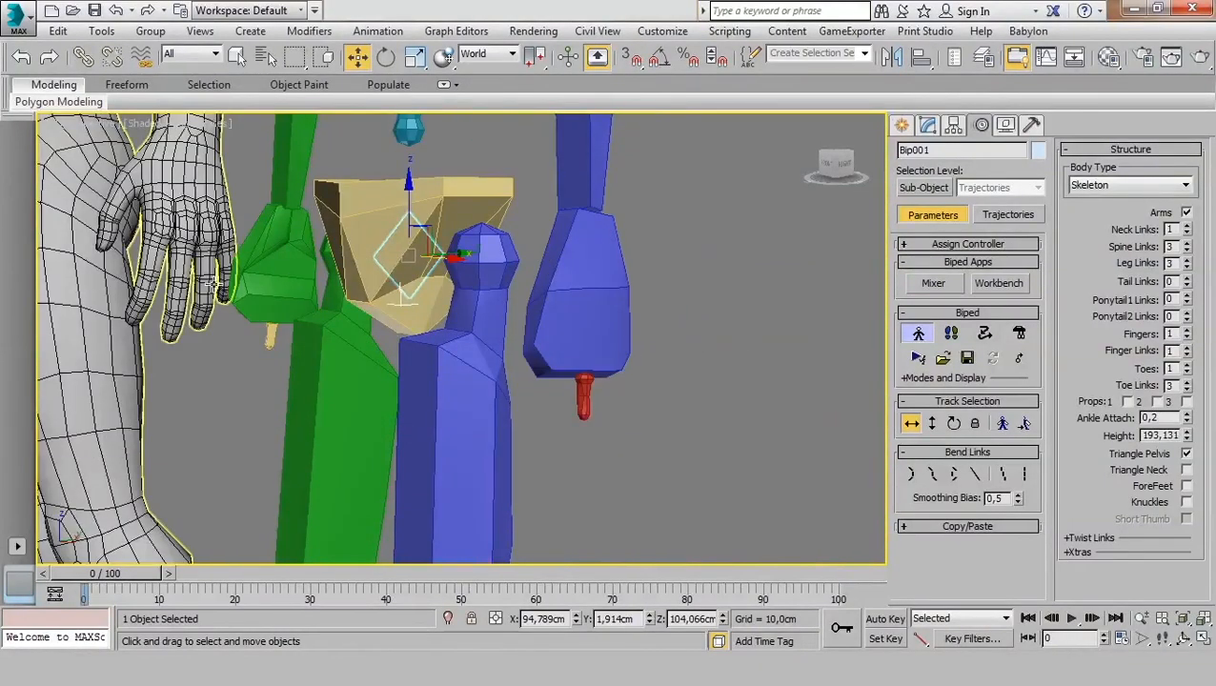
pyautogui.click(1189, 334)
pyautogui.click(1188, 333)
pyautogui.click(1188, 333)
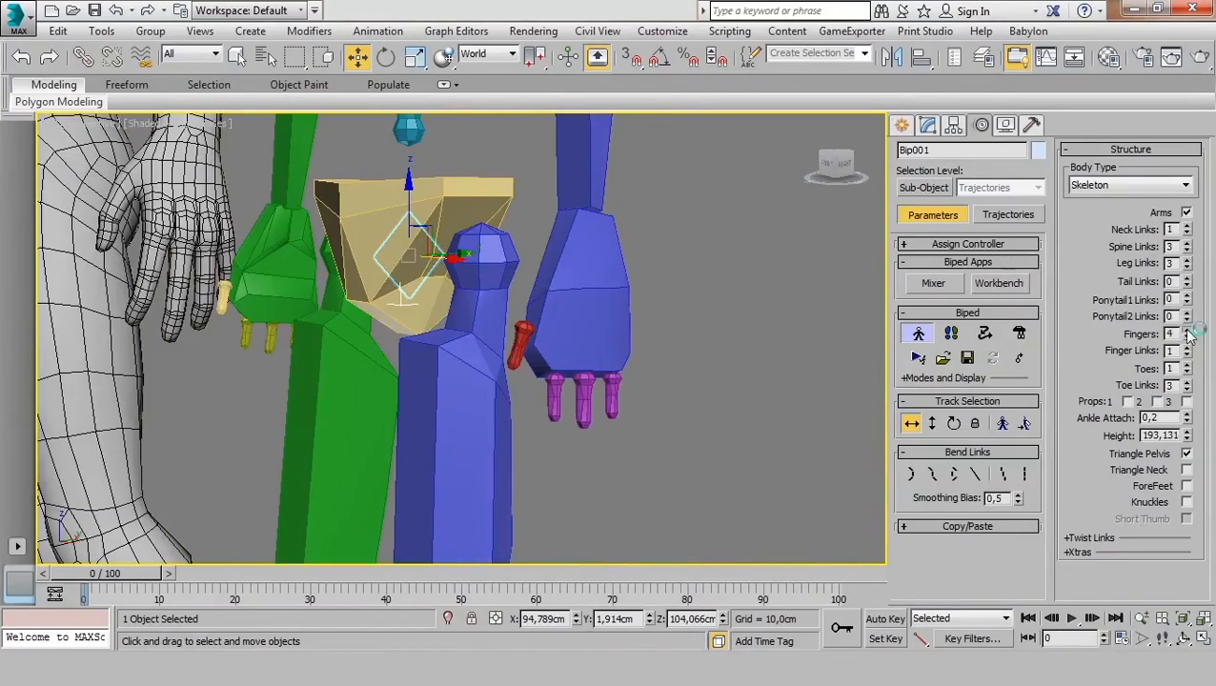
pyautogui.click(1189, 334)
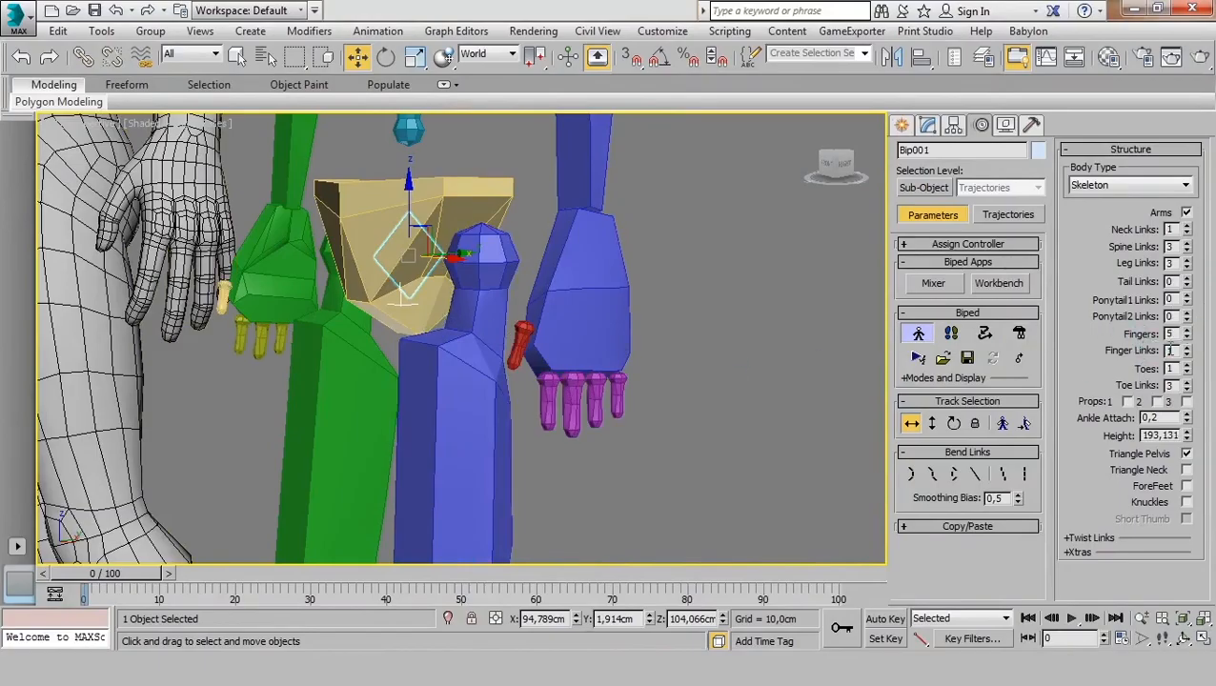
pyautogui.click(1188, 349)
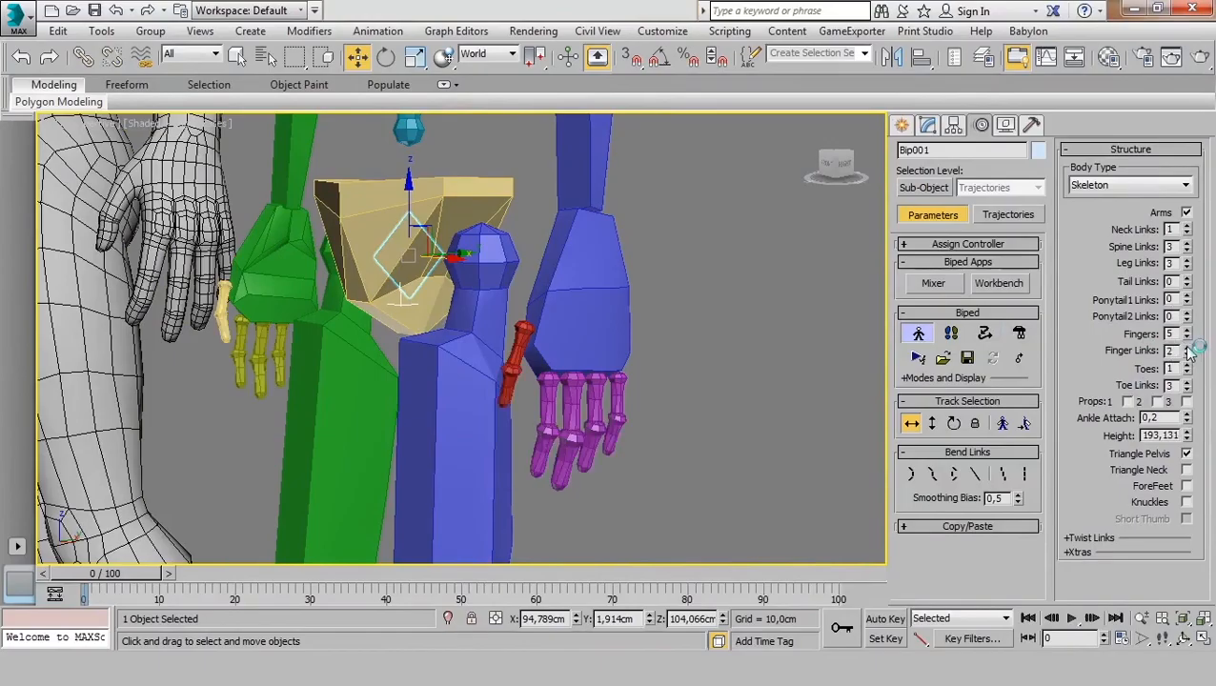
pyautogui.click(1188, 349)
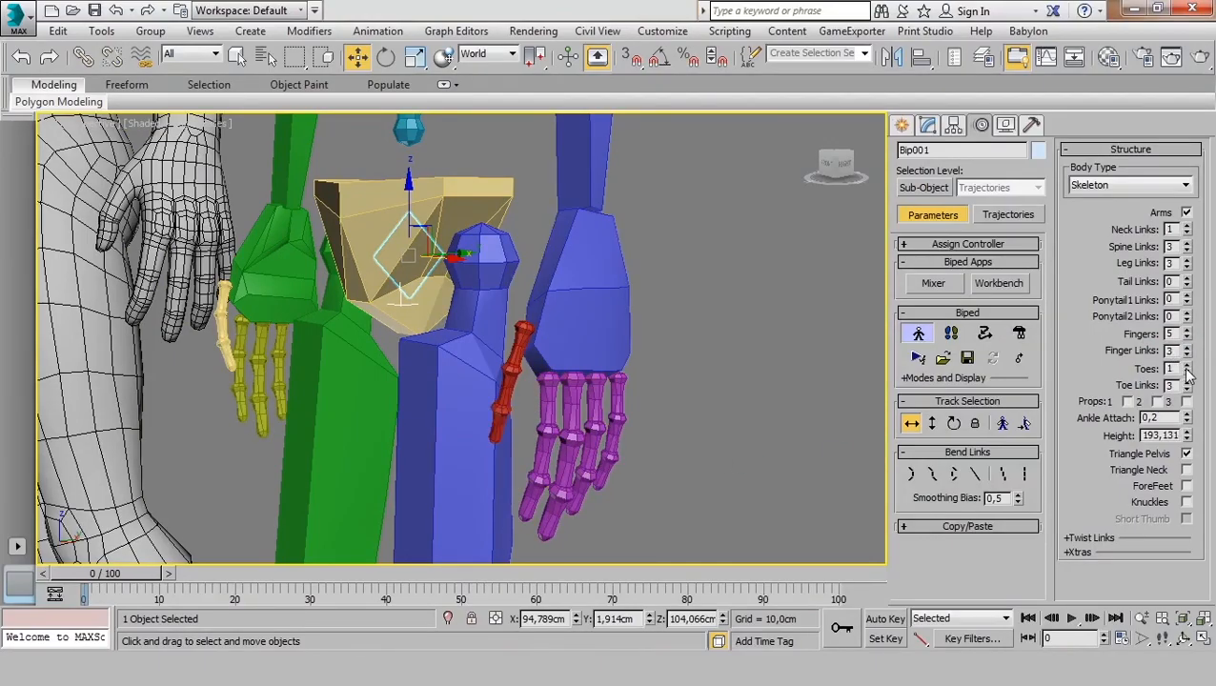
# Try 5 toes on the biped's feet and set the number back to 1.
pyautogui.moveTo(631, 427); pyautogui.dragTo(715, 120, button='middle')
pyautogui.scroll(-4, 653, 435)
pyautogui.moveTo(610, 448); pyautogui.dragTo(679, 238, button='middle')
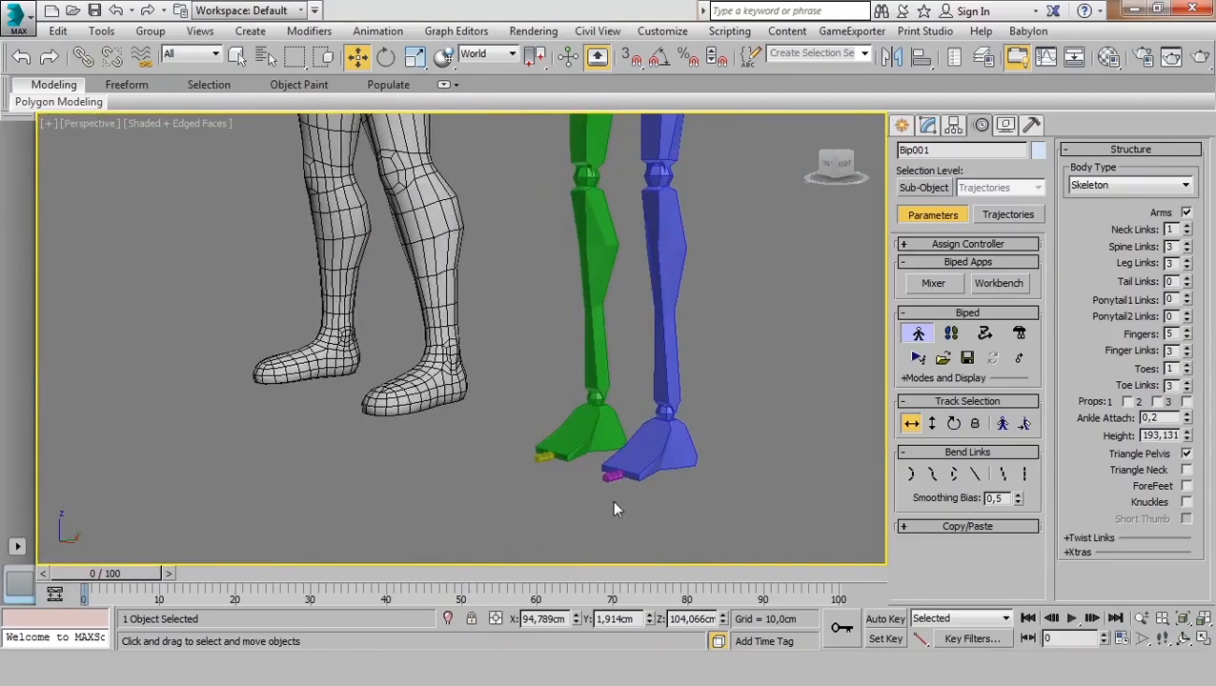
pyautogui.click(1188, 366)
pyautogui.click(1188, 366)
pyautogui.click(1188, 366)
pyautogui.click(1188, 366)
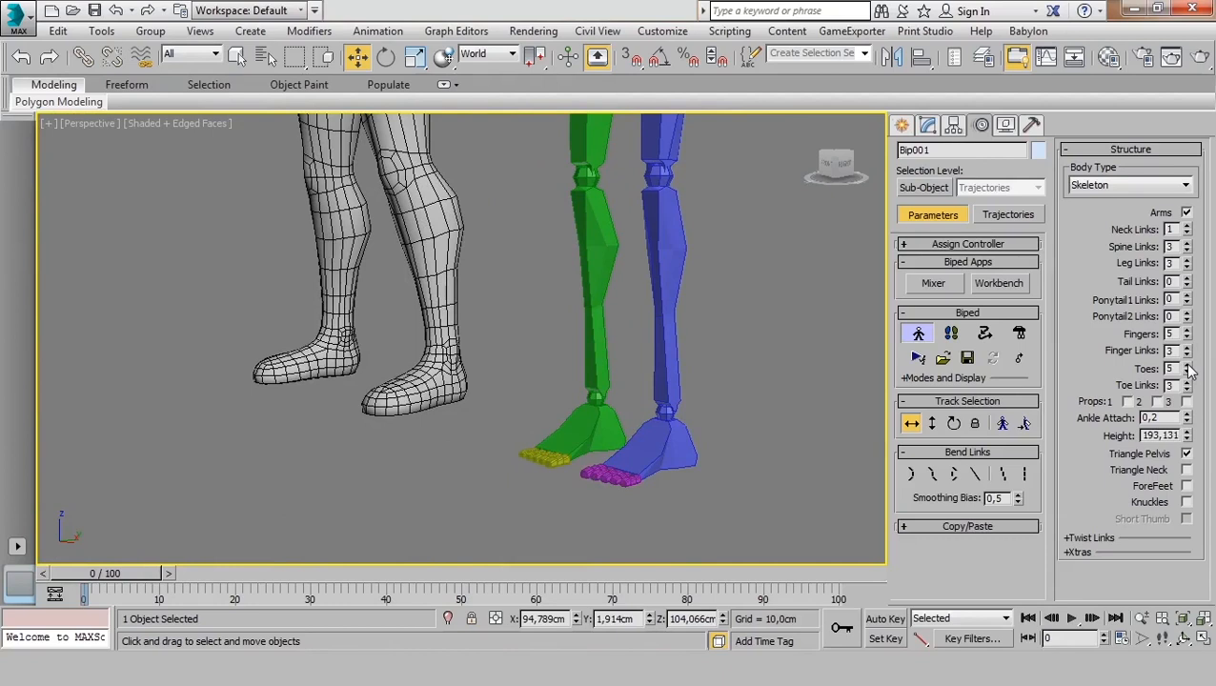
pyautogui.click(1188, 372)
pyautogui.click(1188, 373)
pyautogui.click(1188, 373)
pyautogui.click(1188, 373)
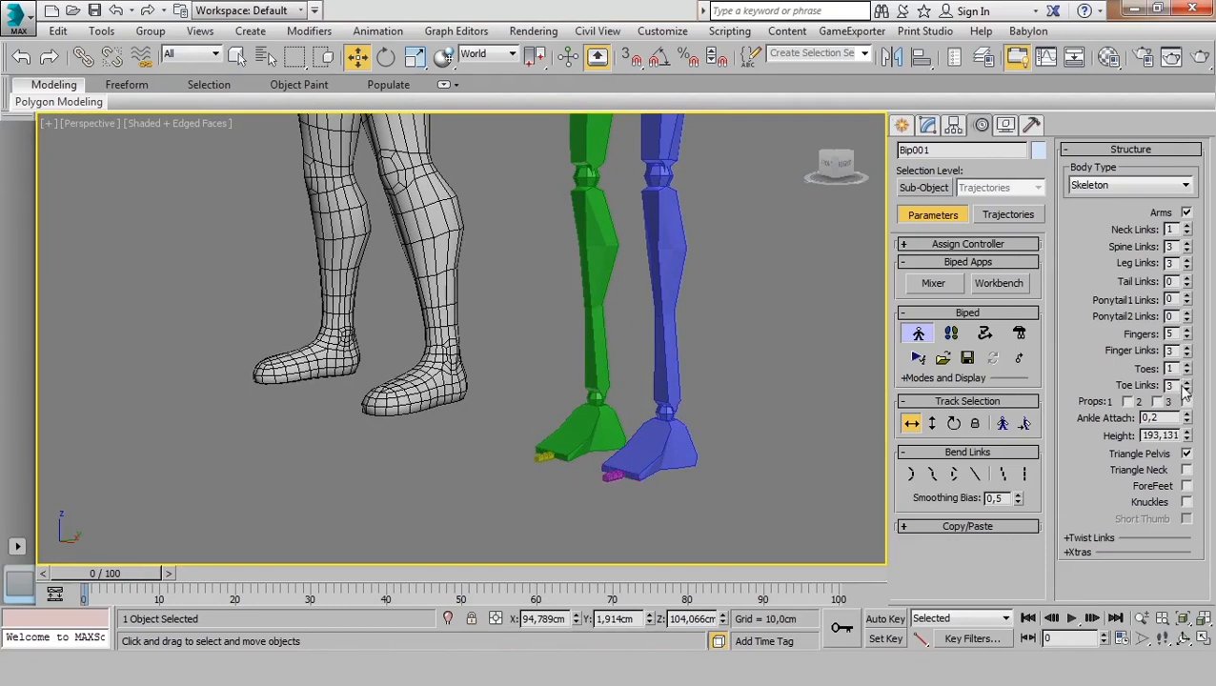
# Set the toe links on the biped's feet to 1.
pyautogui.scroll(5, 562, 501)
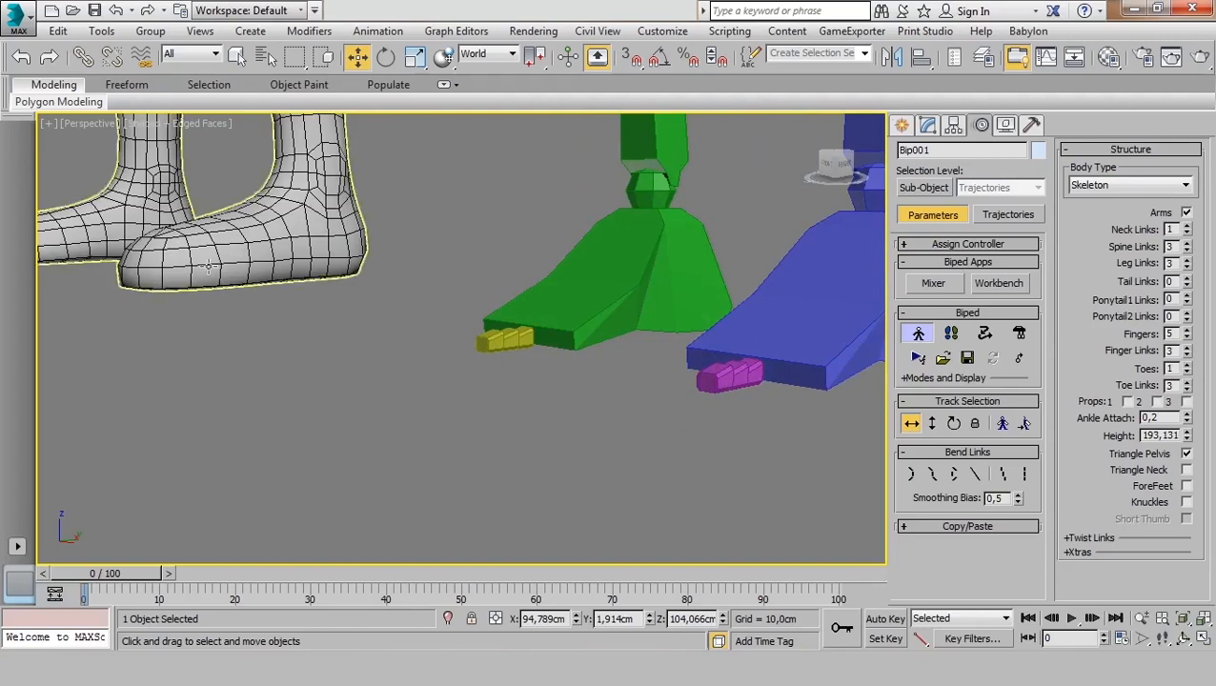
pyautogui.click(1188, 389)
pyautogui.click(1189, 389)
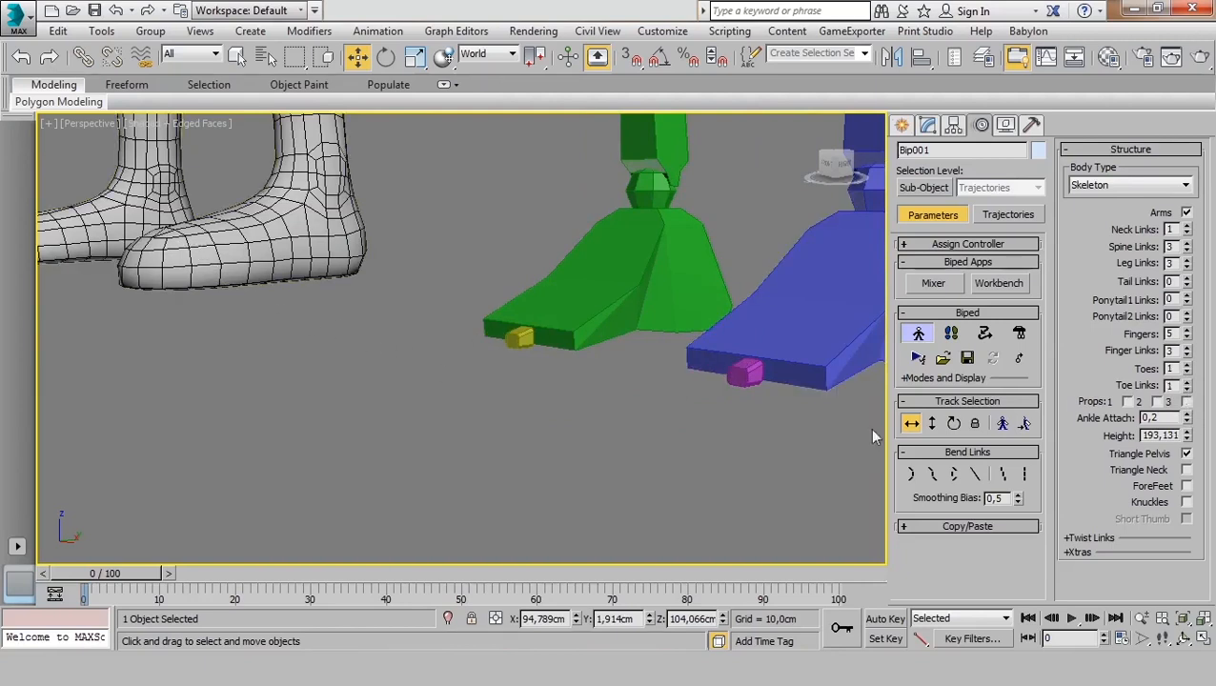
# Compare the shape and position of the biped's feet with the feet of the body mesh.
pyautogui.scroll(-3, 673, 429)
pyautogui.keyDown('alt'); pyautogui.moveTo(673, 434); pyautogui.dragTo(646, 478, button='middle'); pyautogui.keyUp('alt')
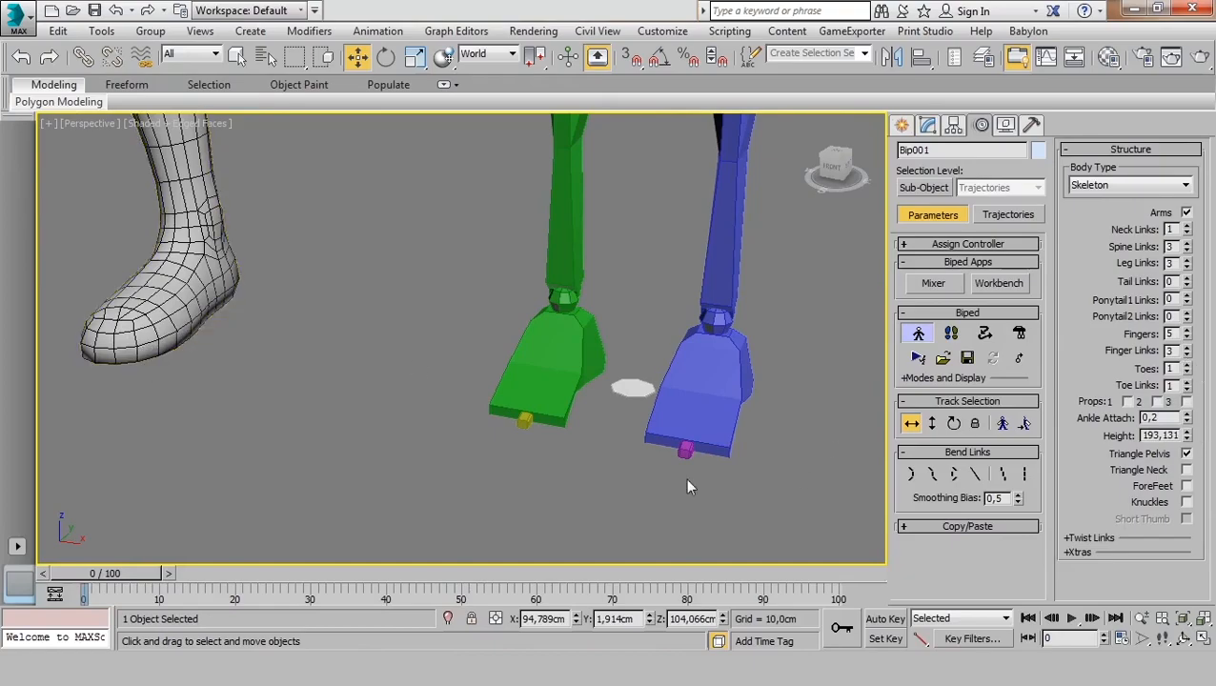
pyautogui.scroll(-10, 208, 367)
pyautogui.scroll(3, 343, 379)
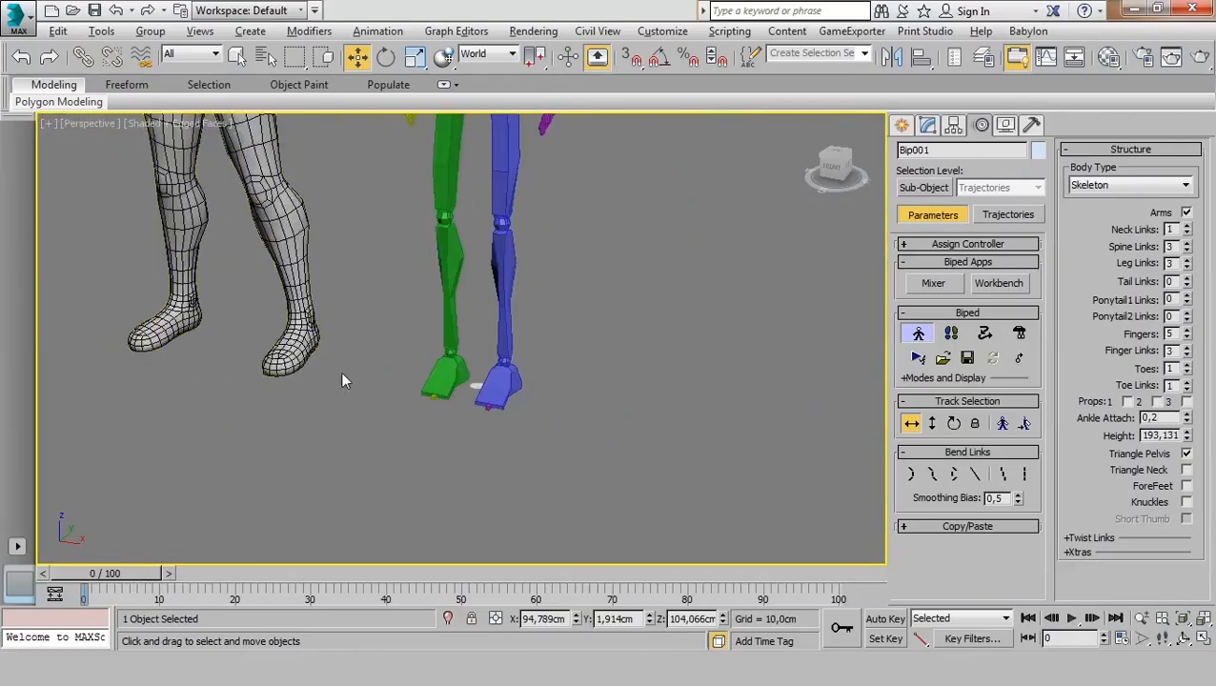
pyautogui.scroll(1, 441, 416)
pyautogui.keyDown('alt'); pyautogui.moveTo(442, 409); pyautogui.dragTo(450, 425, button='middle'); pyautogui.keyUp('alt')
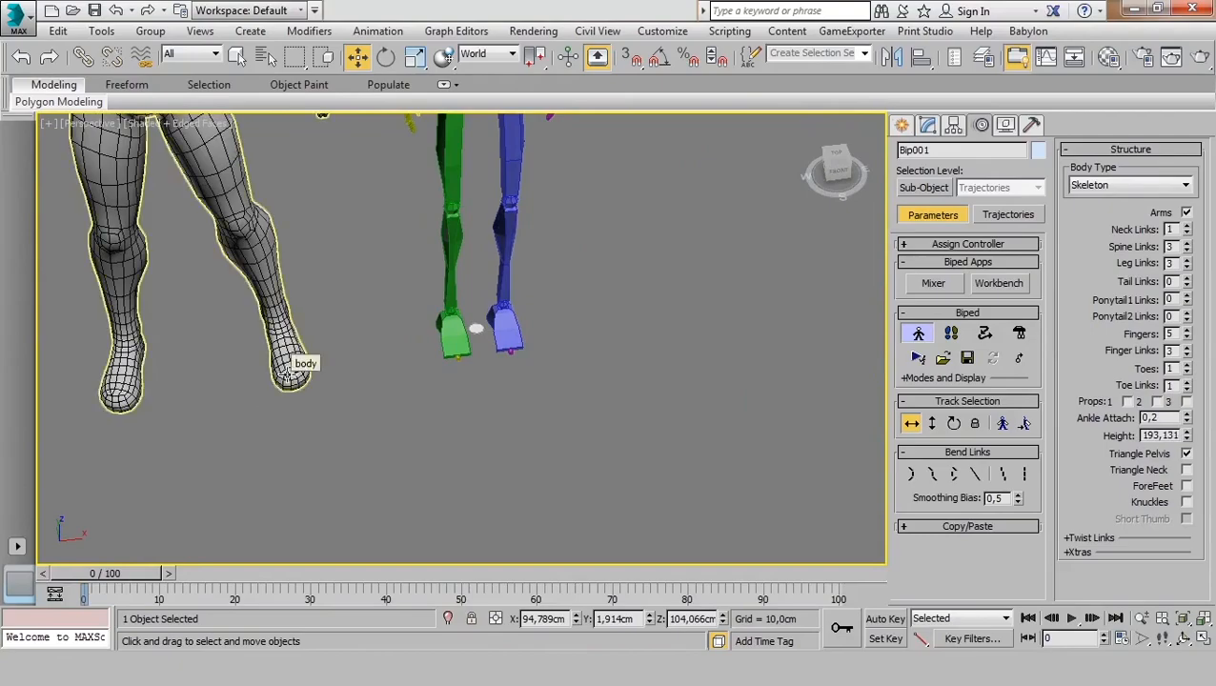
pyautogui.moveTo(537, 345); pyautogui.dragTo(628, 389, button='middle')
pyautogui.scroll(-3, 730, 397)
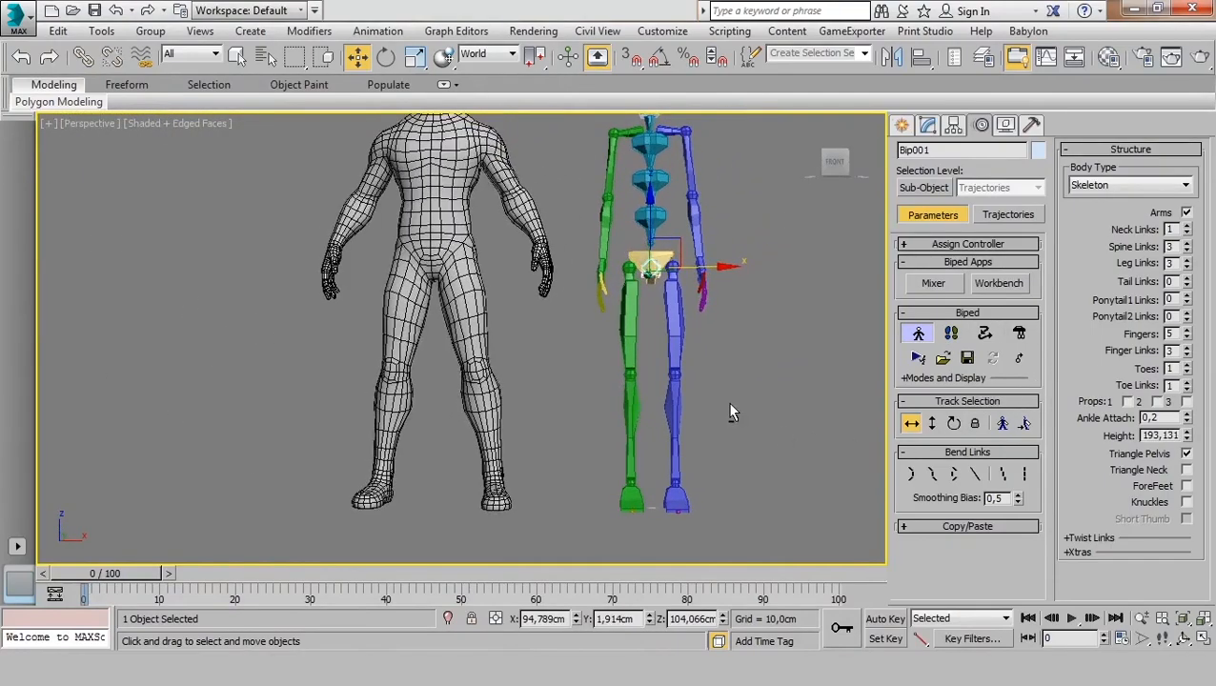
# Reduce the biped's height to about 186,031 so it is closer to the body mesh's proportions.
pyautogui.moveTo(728, 401); pyautogui.dragTo(772, 359, button='middle')
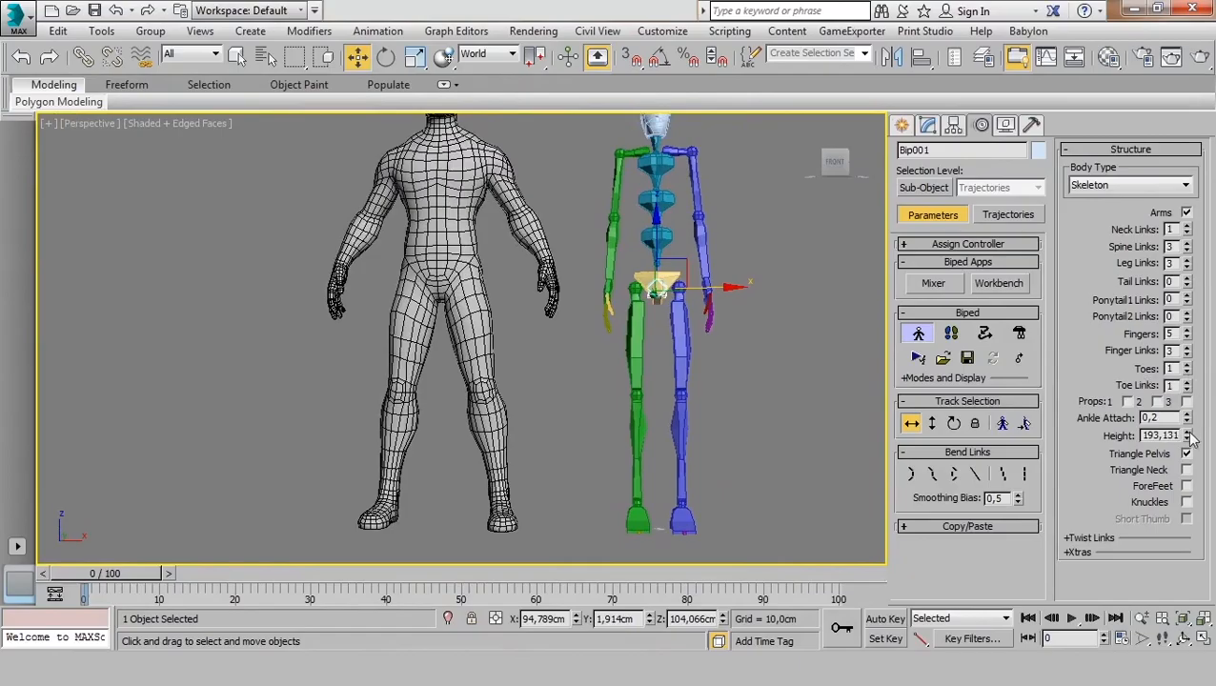
pyautogui.moveTo(1188, 436); pyautogui.dragTo(83, 209)
pyautogui.moveTo(73, 58); pyautogui.dragTo(211, 531)
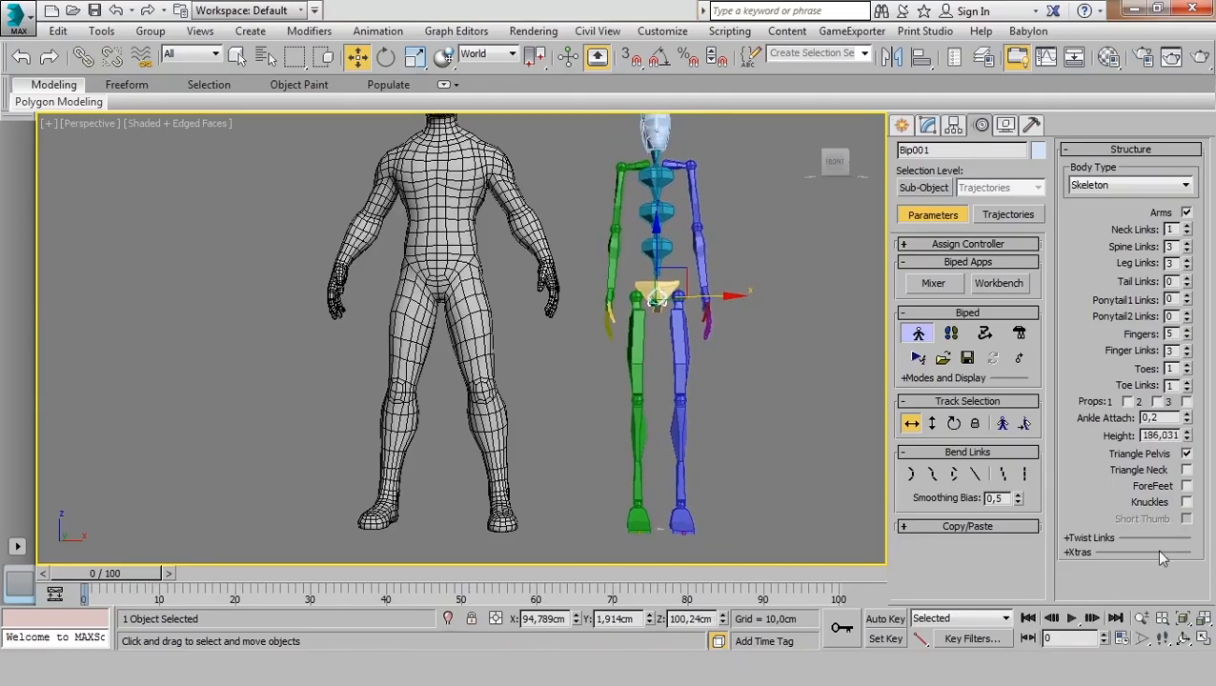
# Expand the Twist Links settings and examine the arm and leg bones of the biped they apply to.
pyautogui.click(1093, 538)
pyautogui.scroll(-2, 1075, 435)
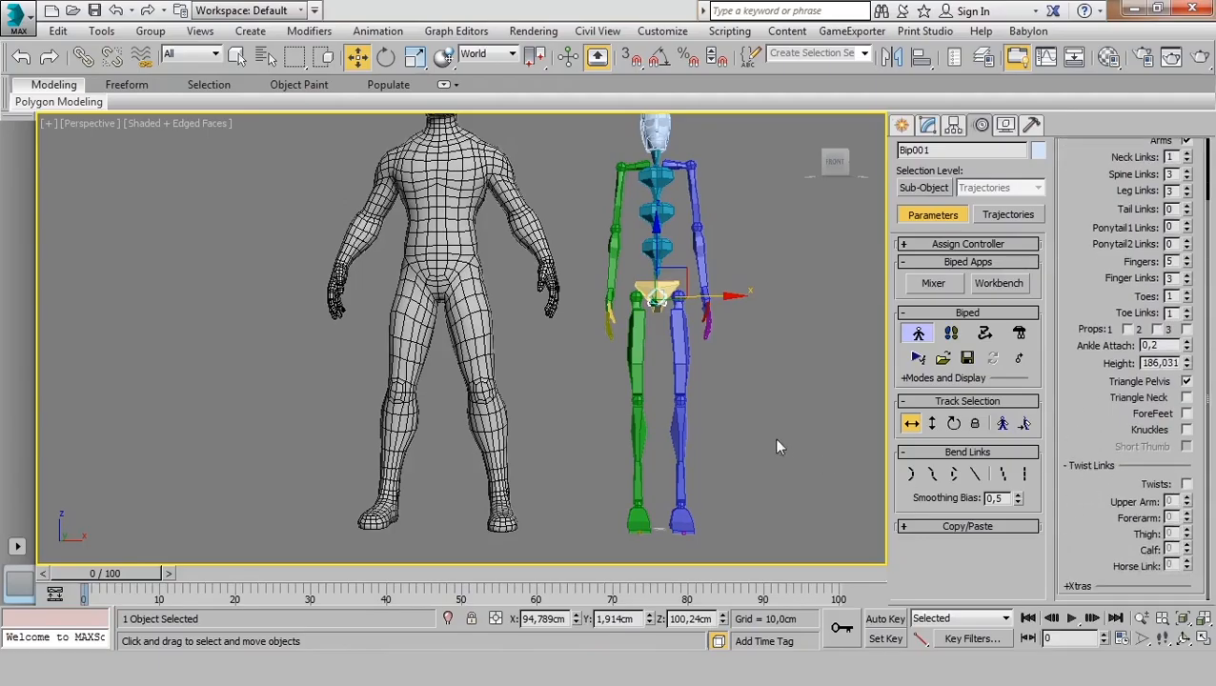
pyautogui.moveTo(759, 350); pyautogui.dragTo(700, 397, button='middle')
pyautogui.scroll(6, 672, 358)
pyautogui.keyDown('alt'); pyautogui.moveTo(643, 310); pyautogui.dragTo(651, 372, button='middle'); pyautogui.keyUp('alt')
pyautogui.moveTo(618, 269); pyautogui.dragTo(634, 316, button='middle')
pyautogui.scroll(-5, 627, 285)
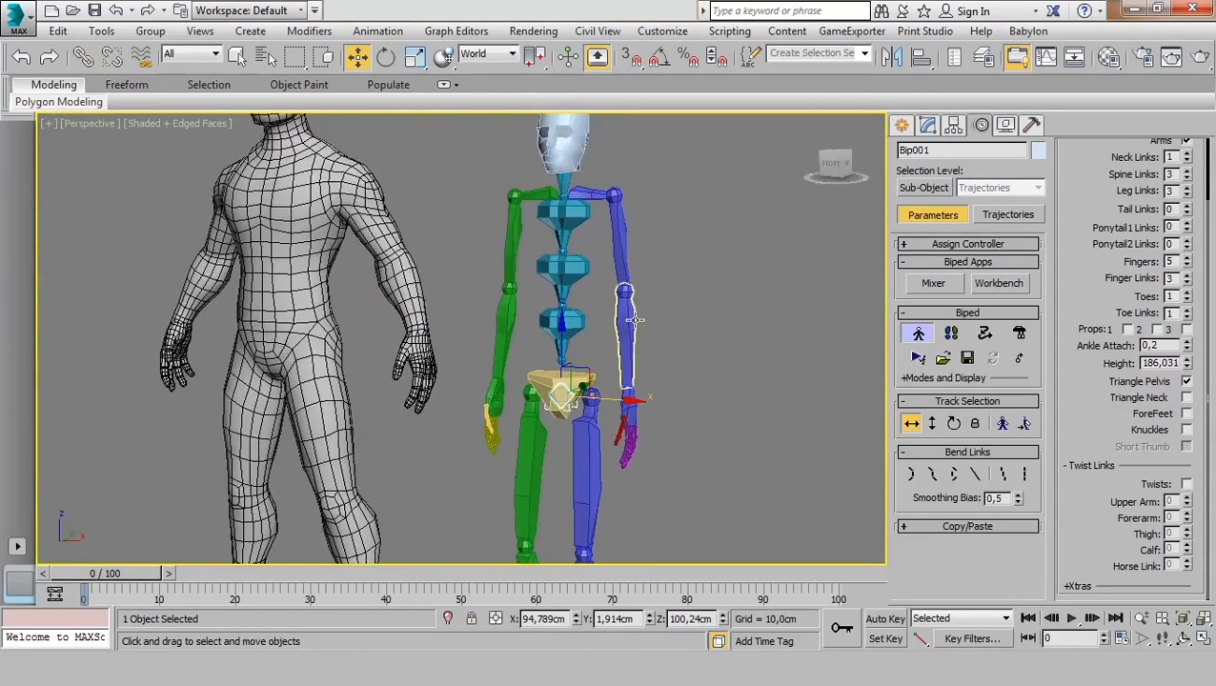
pyautogui.moveTo(648, 460); pyautogui.dragTo(656, 245, button='middle')
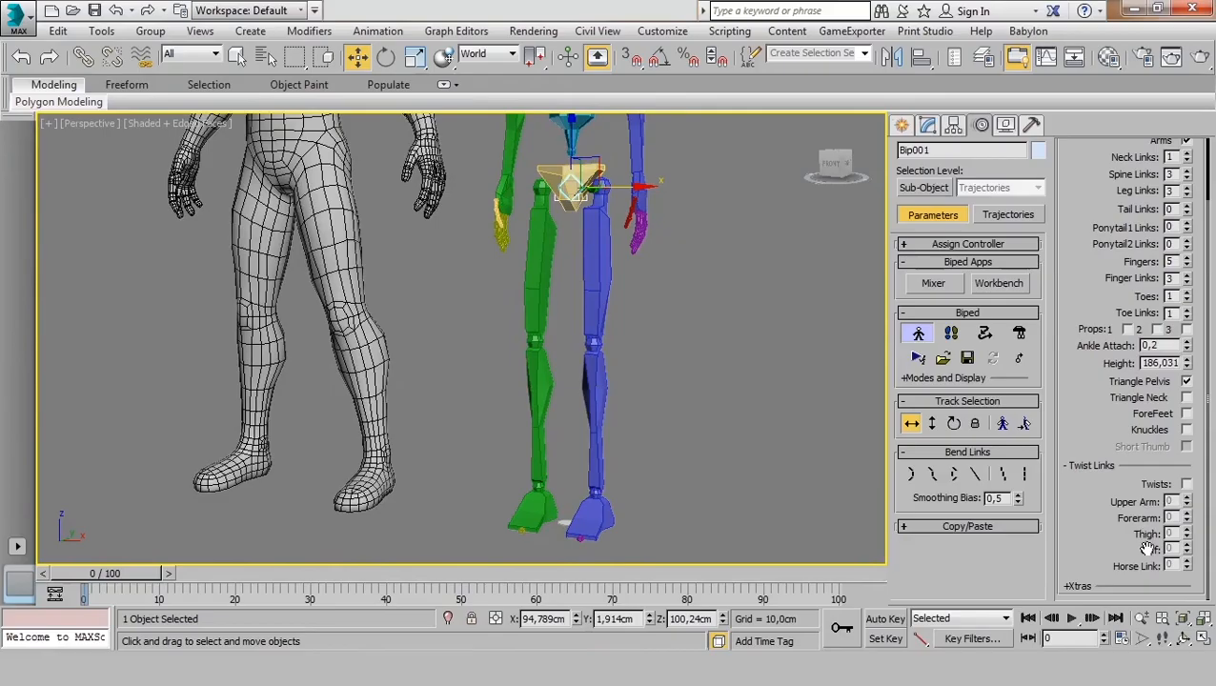
pyautogui.moveTo(498, 275); pyautogui.dragTo(489, 395, button='middle')
pyautogui.scroll(3, 650, 241)
pyautogui.moveTo(649, 241); pyautogui.dragTo(676, 430, button='middle')
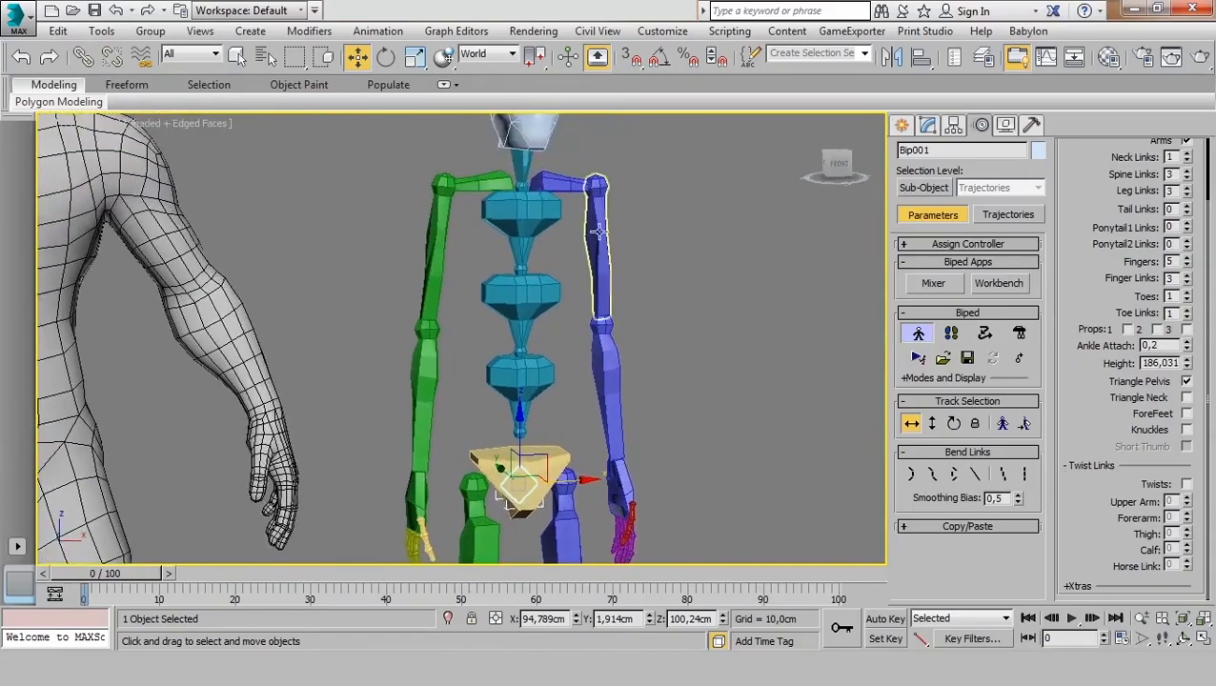
# Enable twists on the biped and set both the upper arm and forearm twist links to 3.
pyautogui.click(1187, 484)
pyautogui.doubleClick(1187, 498)
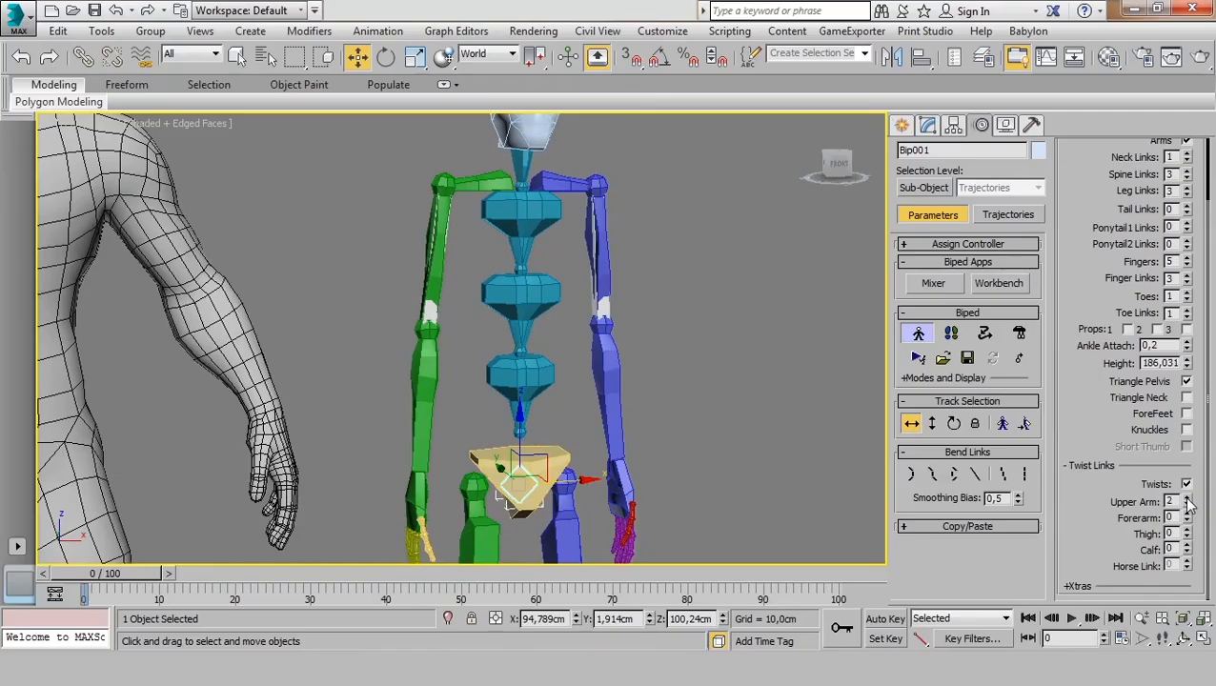
pyautogui.click(1187, 499)
pyautogui.doubleClick(1187, 514)
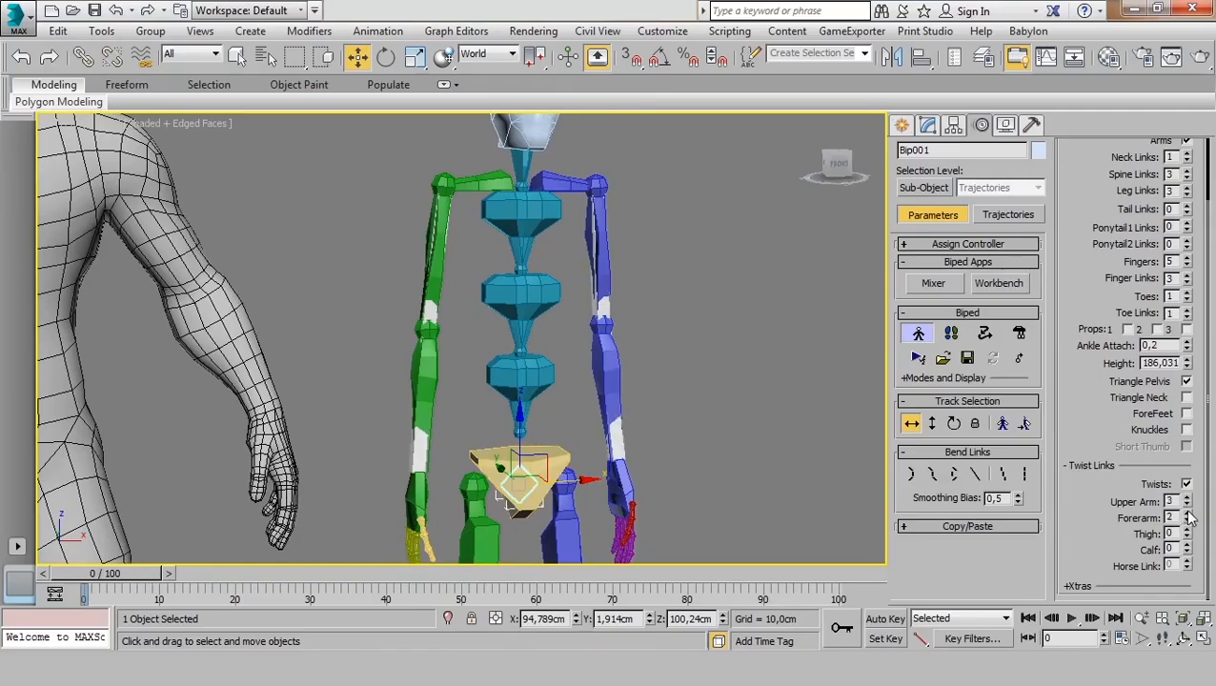
pyautogui.click(1187, 514)
# Compare the forearm with 0 and 3 twist links in wireframe display, restoring 3 links and the shaded display.
pyautogui.scroll(5, 729, 481)
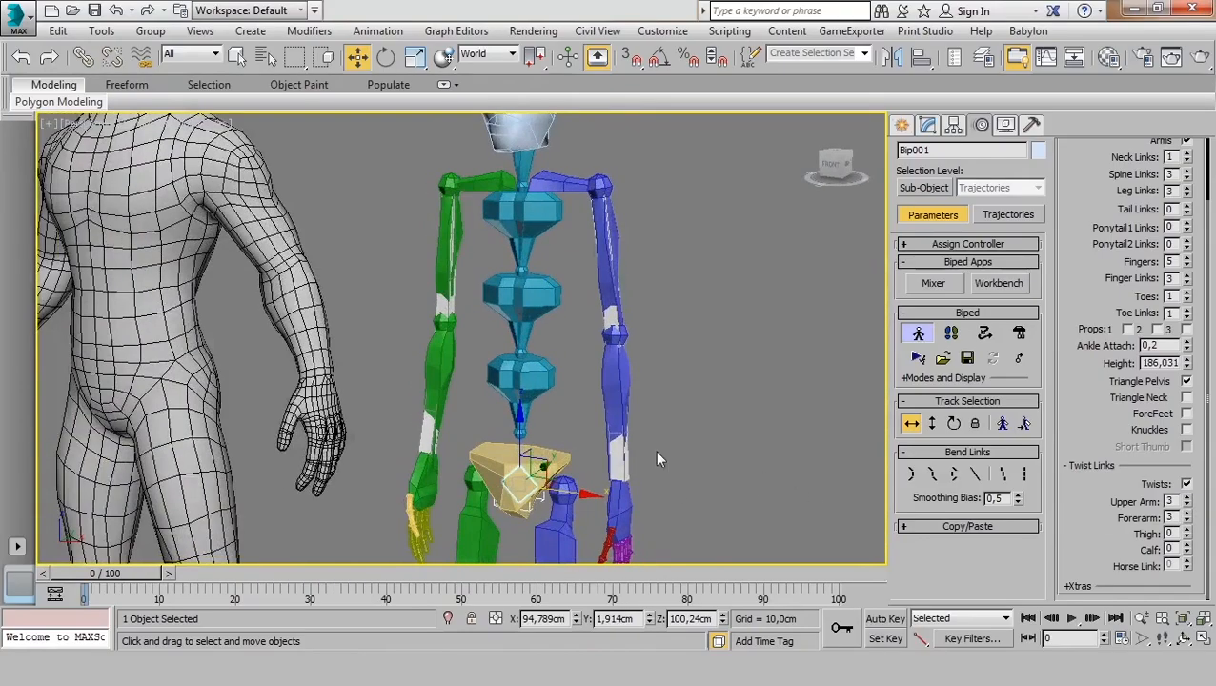
pyautogui.press('F3')
pyautogui.scroll(3, 638, 362)
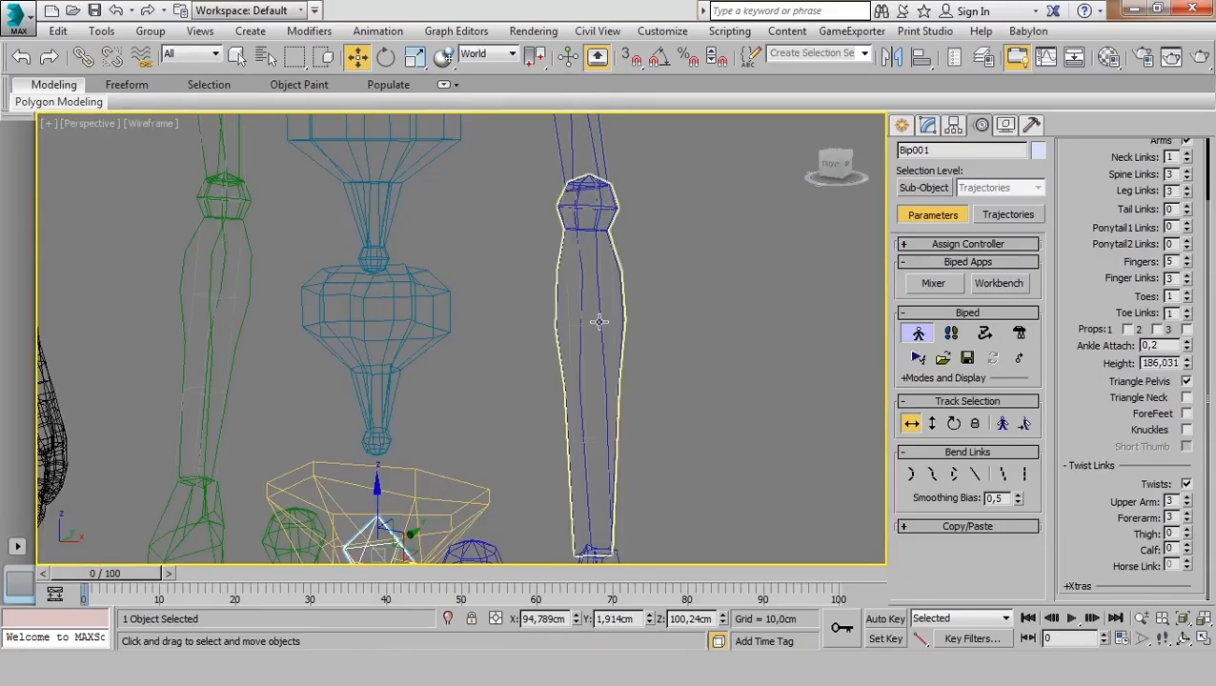
pyautogui.scroll(2, 610, 333)
pyautogui.keyDown('alt'); pyautogui.moveTo(621, 349); pyautogui.dragTo(594, 219, button='middle'); pyautogui.keyUp('alt')
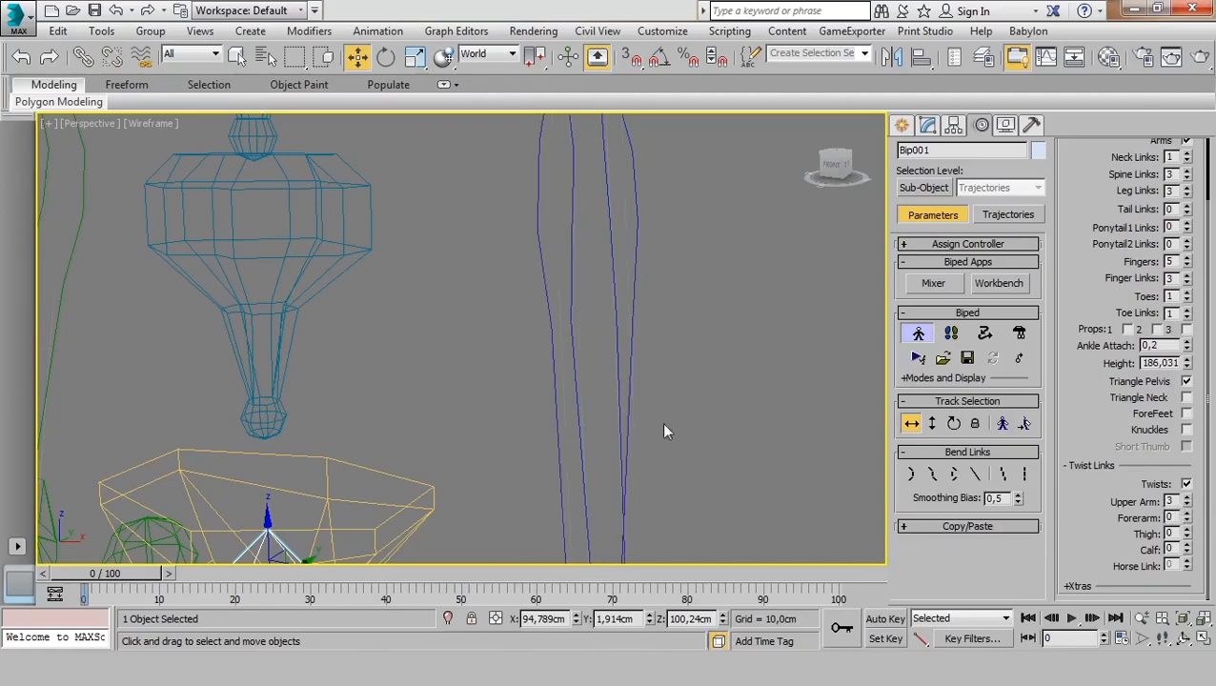
pyautogui.click(1187, 514)
pyautogui.click(1187, 514)
pyautogui.scroll(-8, 613, 341)
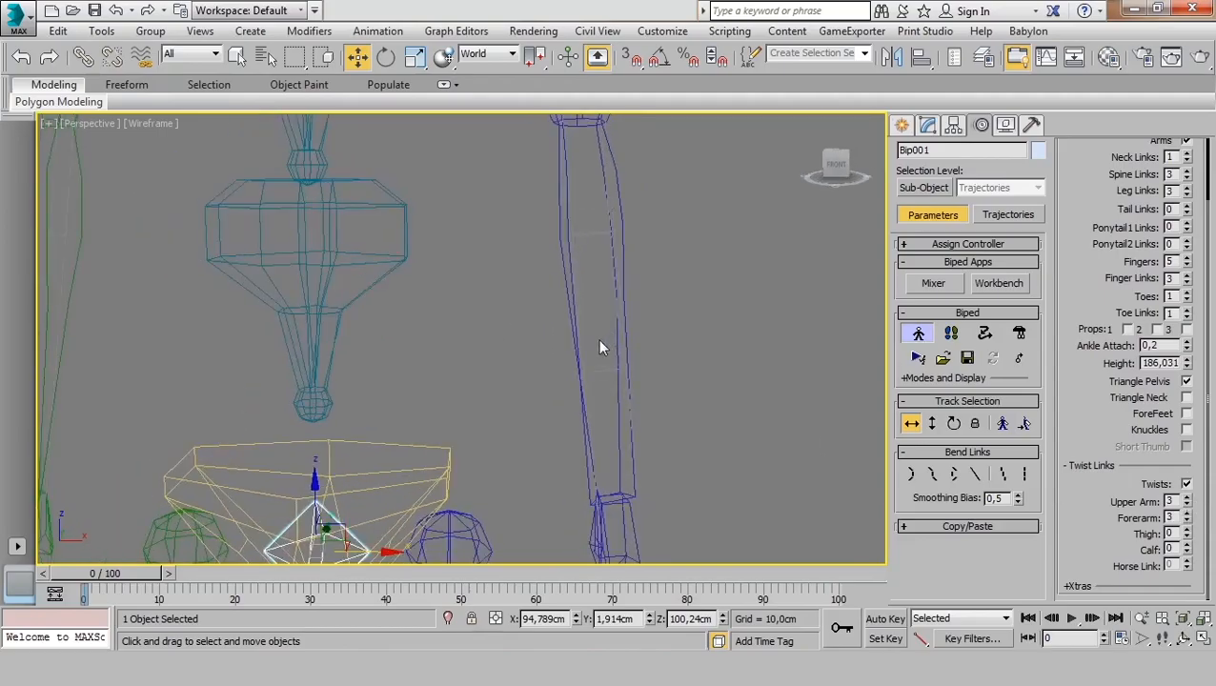
pyautogui.press('F3')
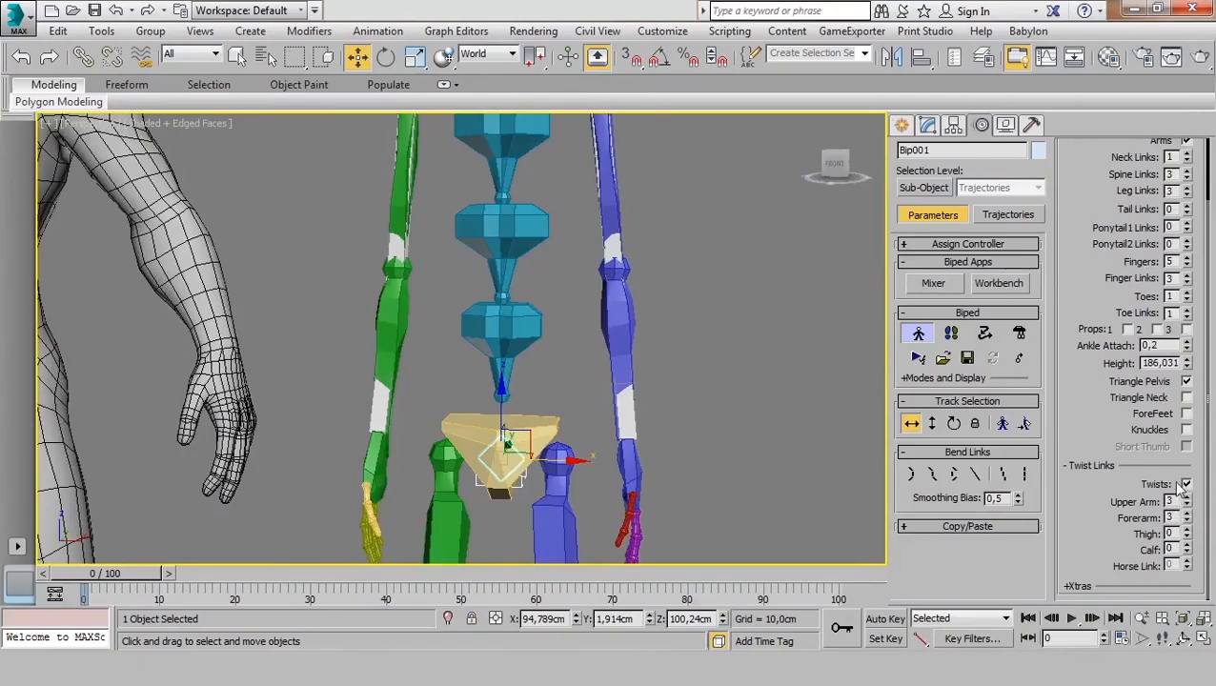
# Examine the twist links along the biped's forearms and around the wrists from several angles.
pyautogui.keyDown('alt'); pyautogui.moveTo(615, 376); pyautogui.dragTo(593, 422, button='middle'); pyautogui.keyUp('alt')
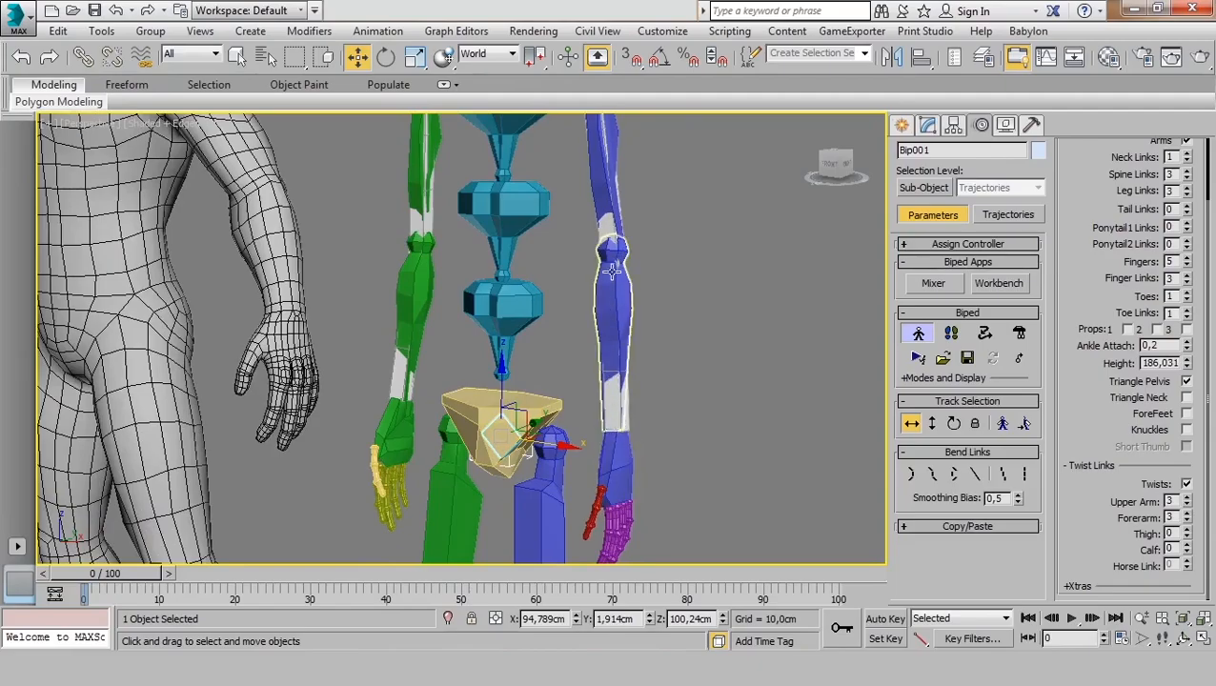
pyautogui.keyDown('alt'); pyautogui.moveTo(612, 302); pyautogui.dragTo(591, 260, button='middle'); pyautogui.keyUp('alt')
pyautogui.scroll(5, 560, 226)
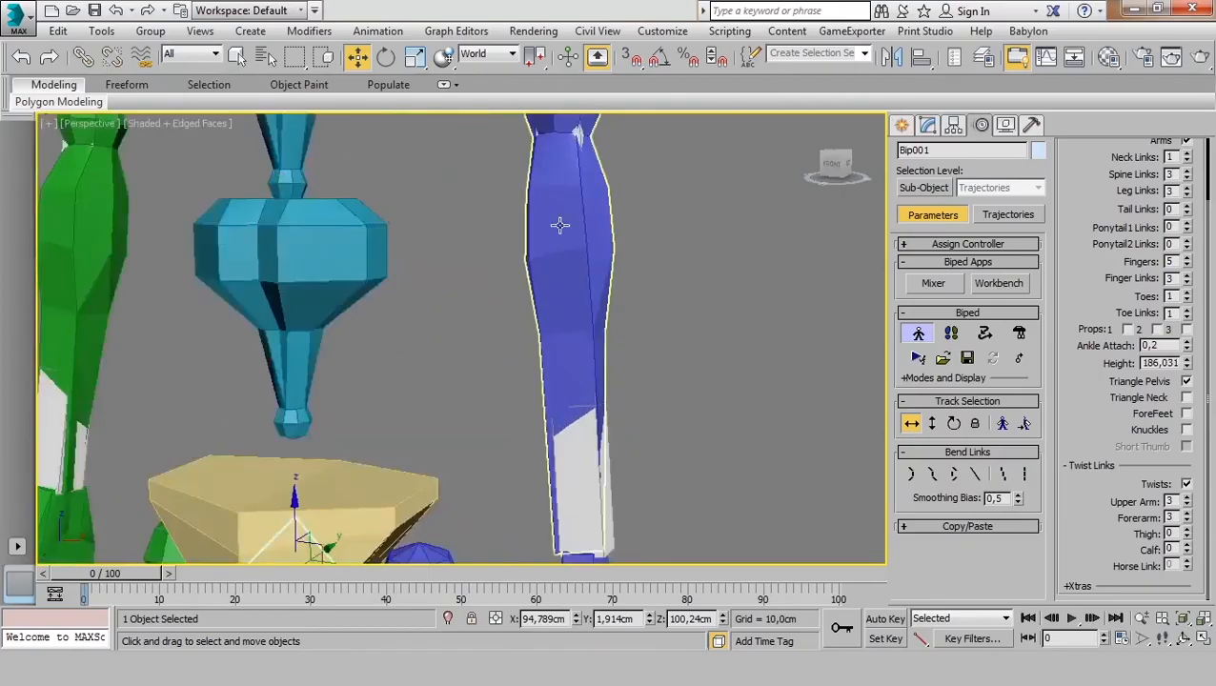
pyautogui.scroll(-5, 561, 226)
pyautogui.scroll(4, 585, 325)
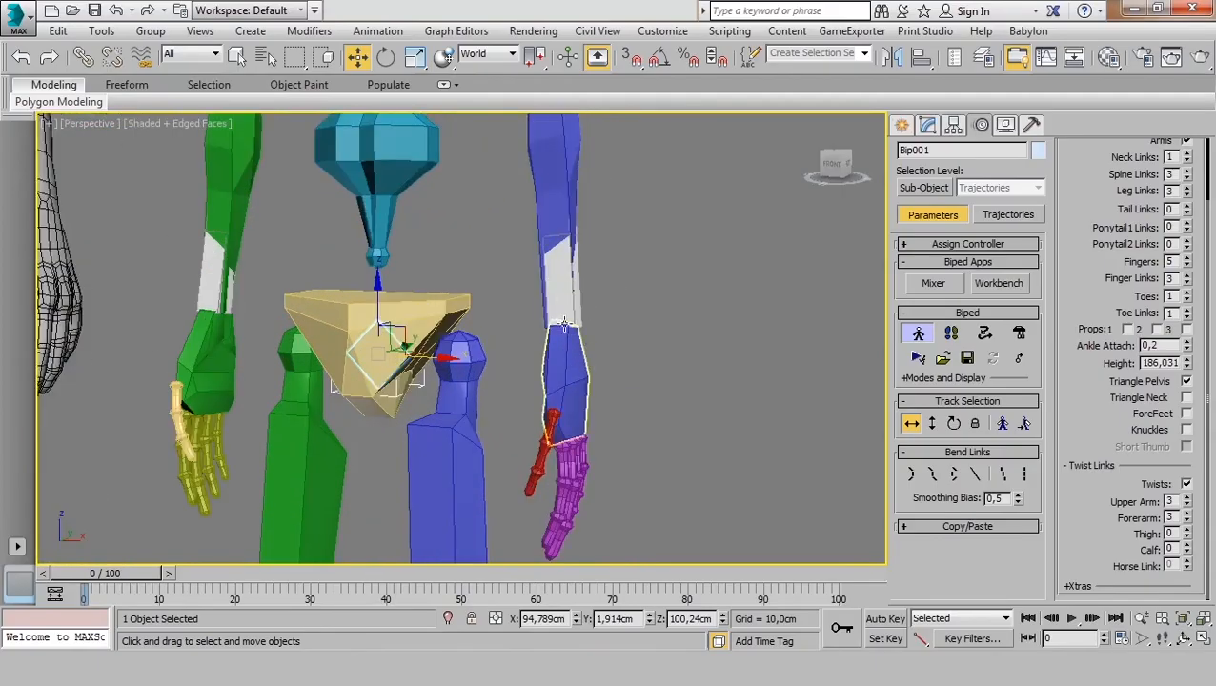
pyautogui.moveTo(577, 348); pyautogui.dragTo(589, 420, button='middle')
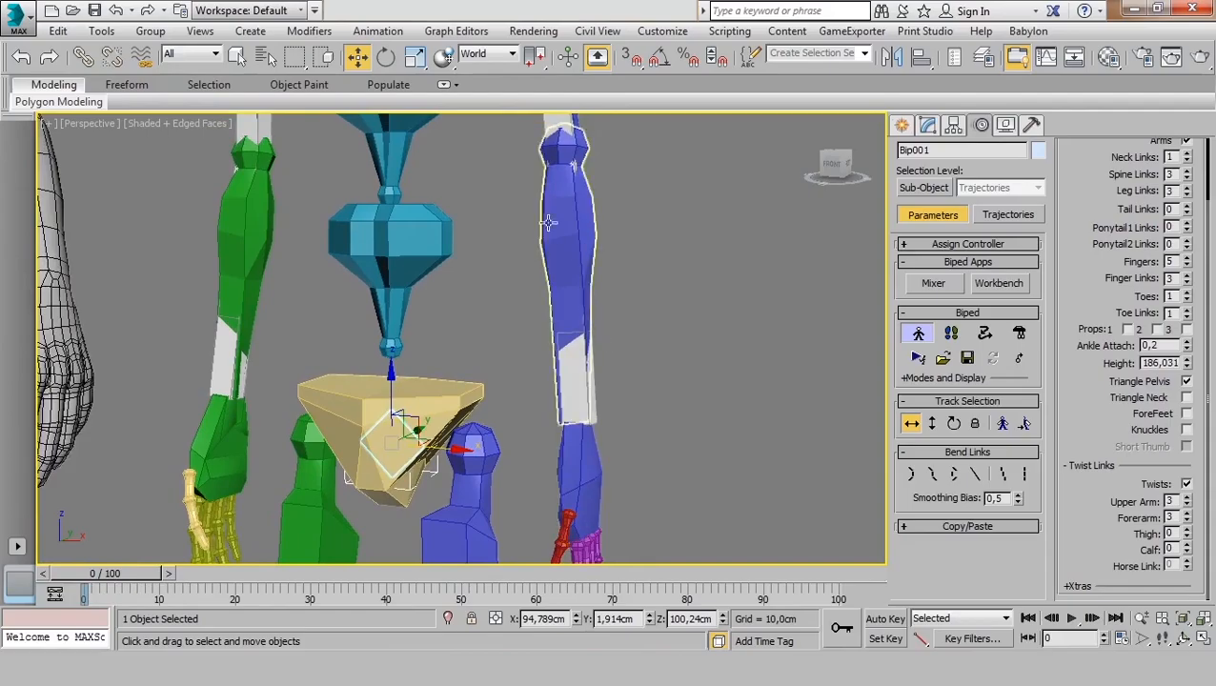
pyautogui.scroll(-3, 550, 229)
pyautogui.moveTo(550, 229); pyautogui.dragTo(559, 269, button='middle')
pyautogui.scroll(2, 568, 320)
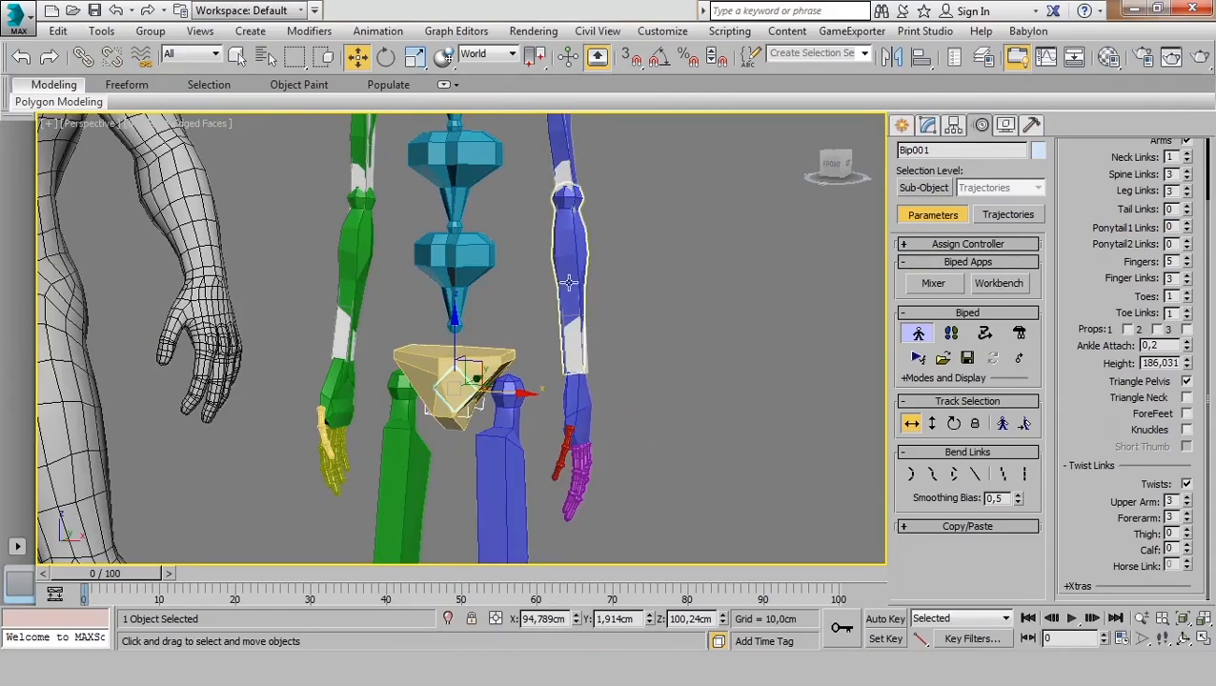
pyautogui.scroll(2, 577, 266)
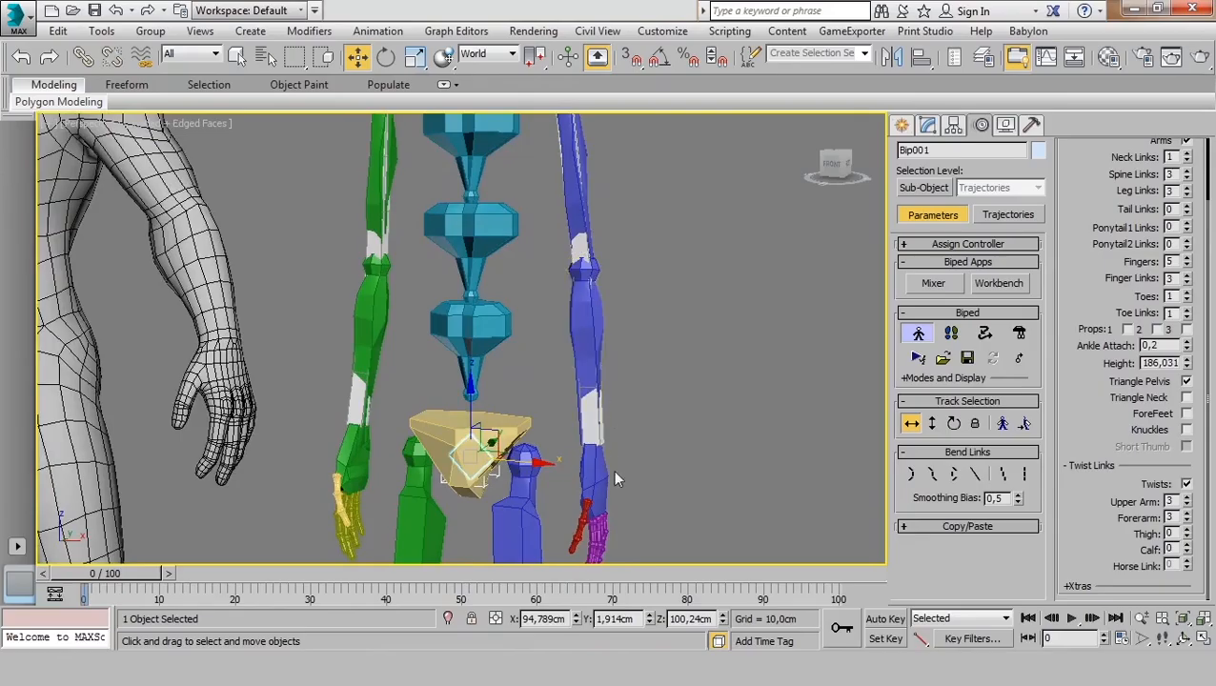
# Examine the biped's legs, where thigh and calf twist links would apply, and compare its overall proportions with the body mesh.
pyautogui.moveTo(586, 354); pyautogui.dragTo(598, 470, button='middle')
pyautogui.scroll(-3, 566, 328)
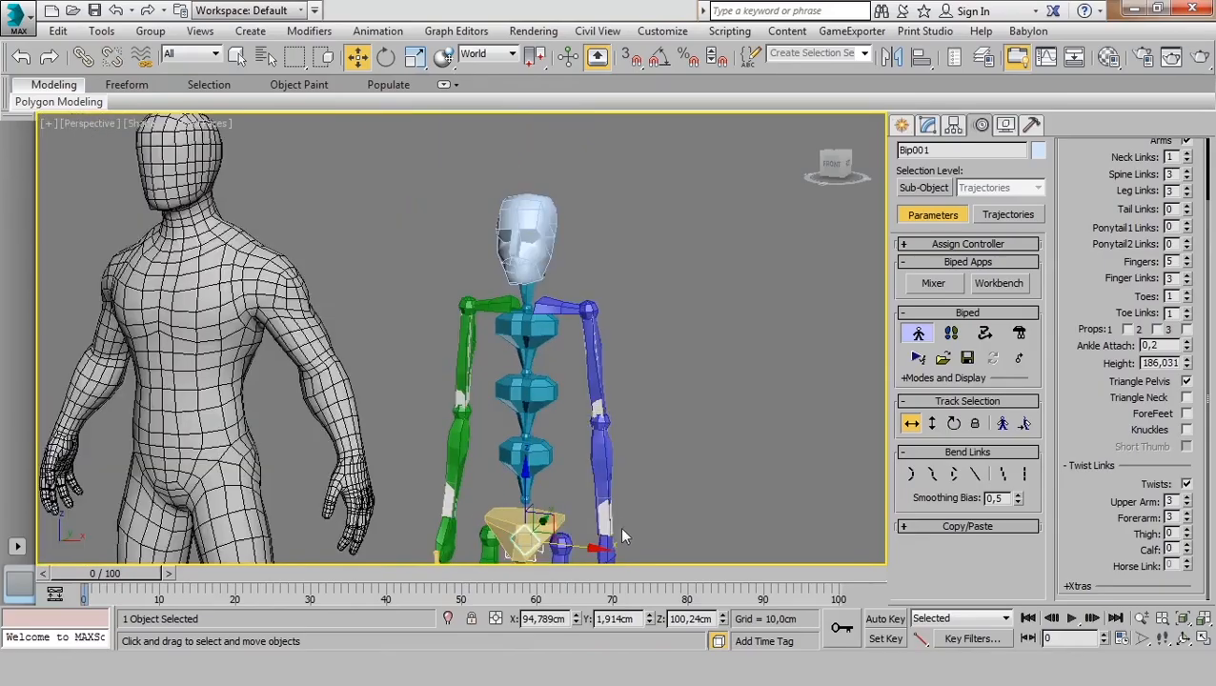
pyautogui.moveTo(625, 534); pyautogui.dragTo(607, 234, button='middle')
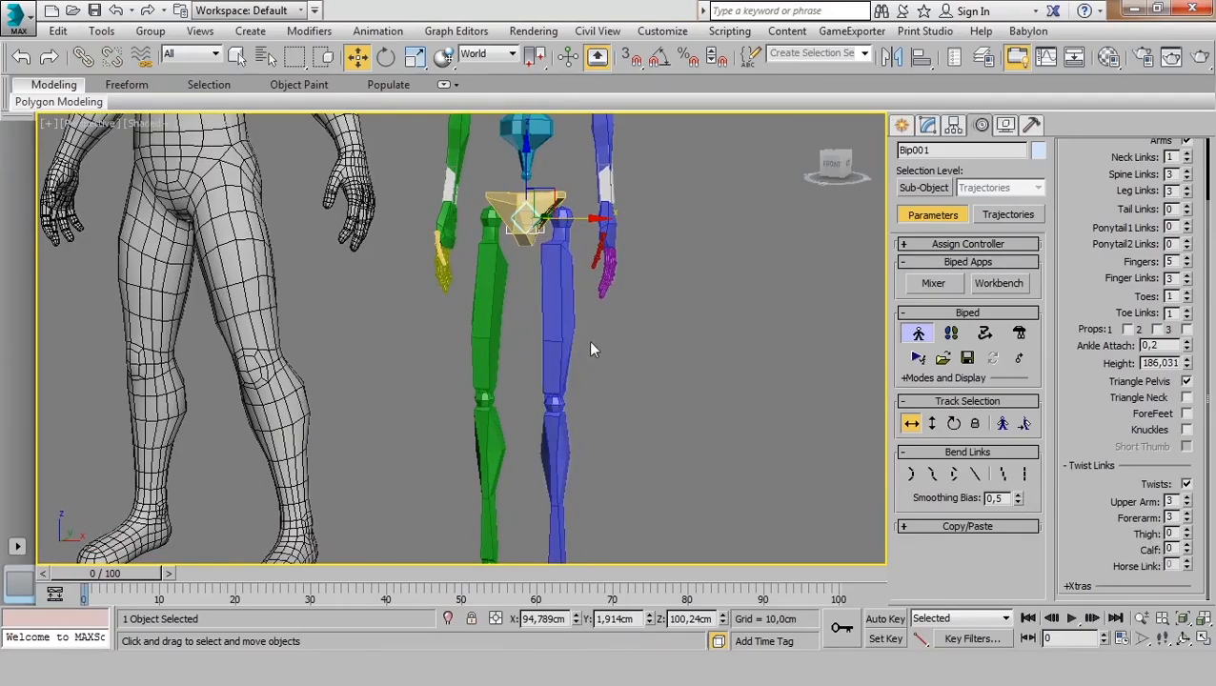
pyautogui.moveTo(588, 340); pyautogui.dragTo(537, 327, button='middle')
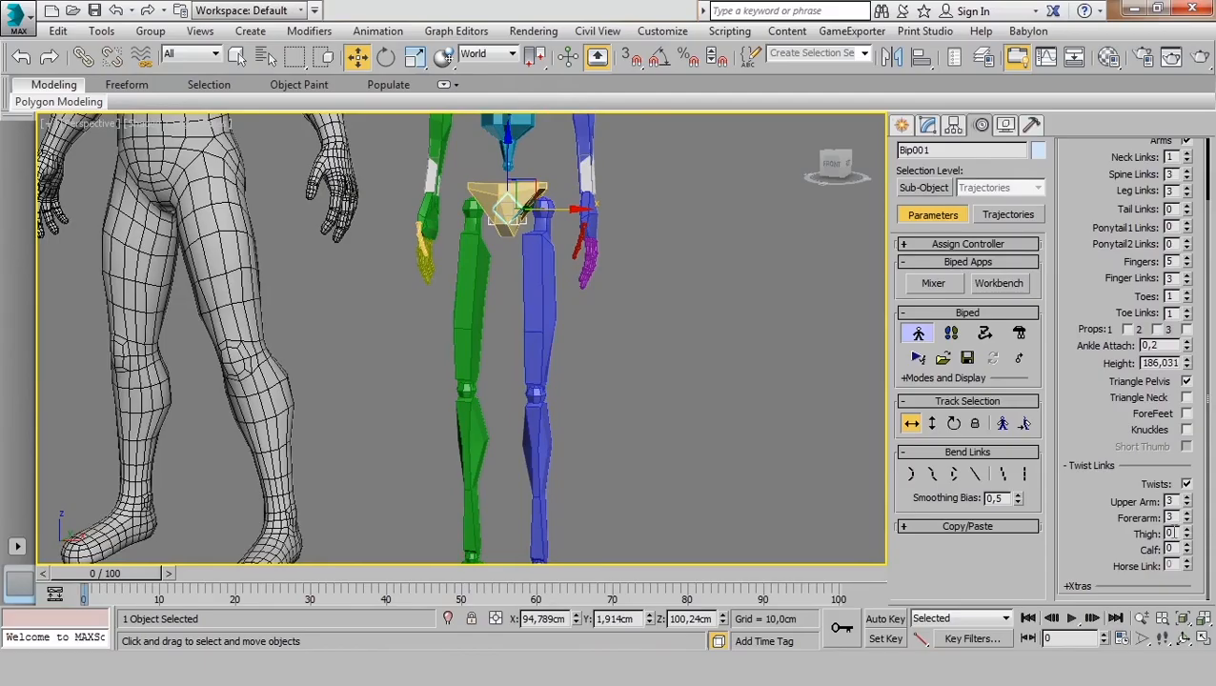
pyautogui.scroll(-4, 572, 423)
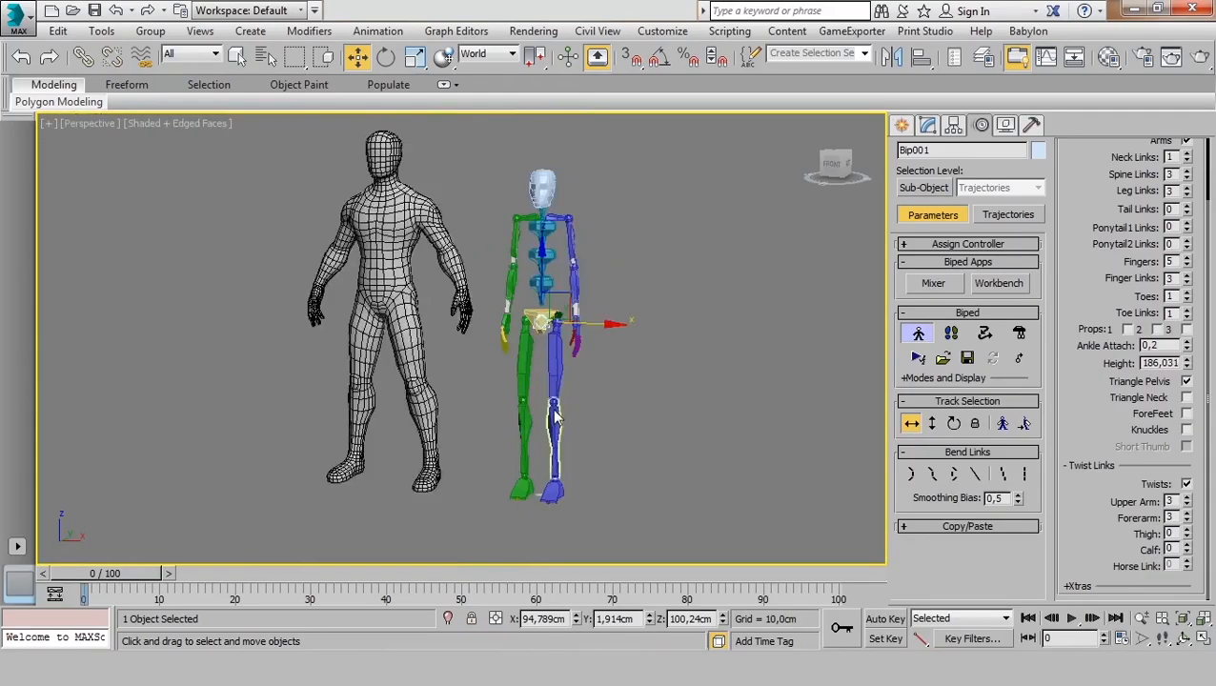
pyautogui.moveTo(556, 414); pyautogui.dragTo(579, 434, button='middle')
pyautogui.scroll(4, 562, 335)
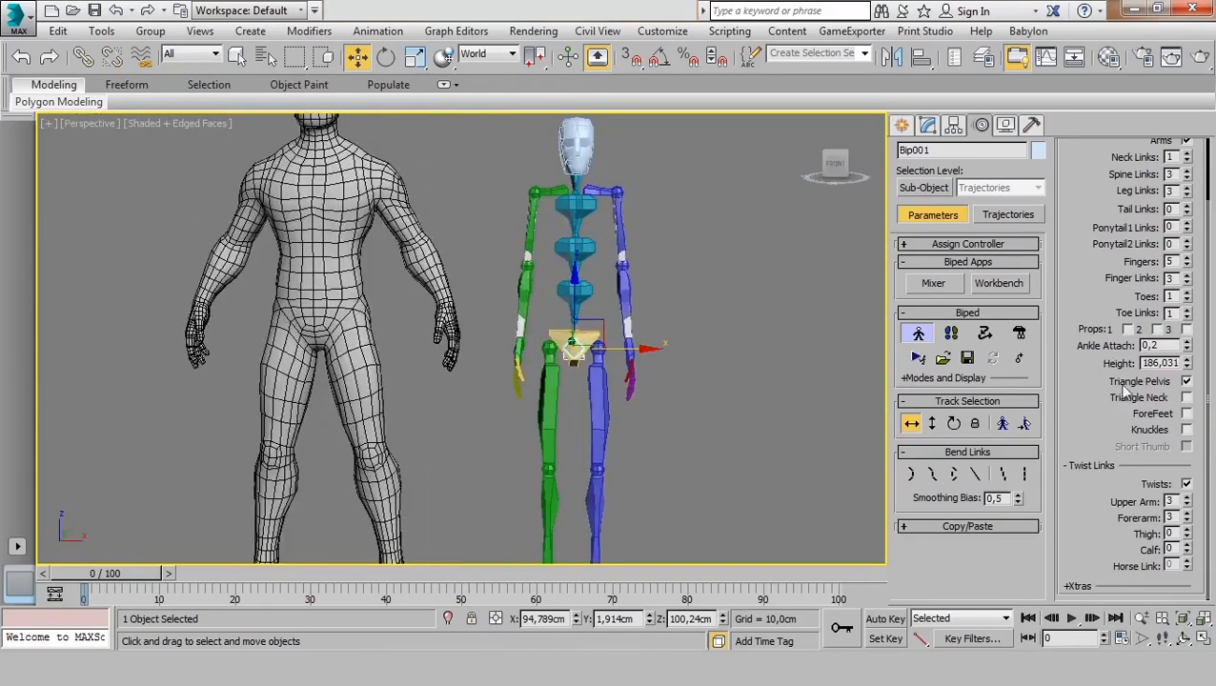
pyautogui.click(1149, 345)
pyautogui.scroll(-3, 667, 387)
pyautogui.moveTo(580, 415); pyautogui.dragTo(602, 406, button='middle')
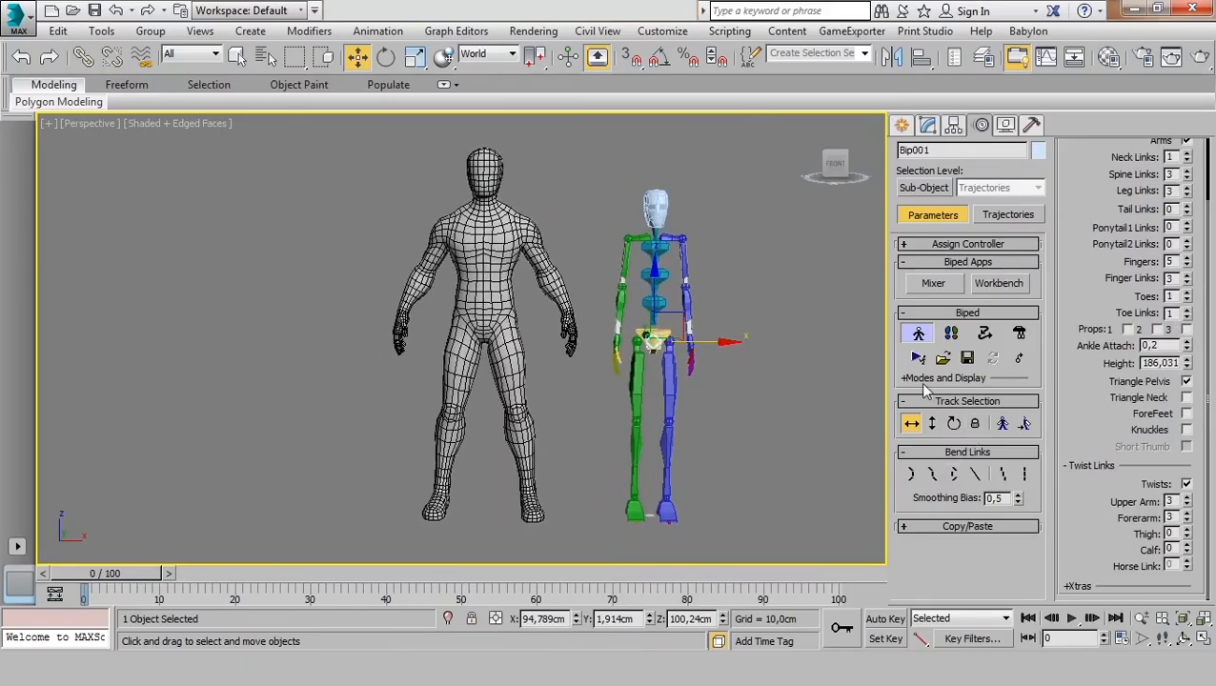
# Set the biped's X position to 0 so it is centred inside the body mesh in the Front view.
pyautogui.rightClick(575, 620)
pyautogui.press('f')
pyautogui.scroll(5, 543, 386)
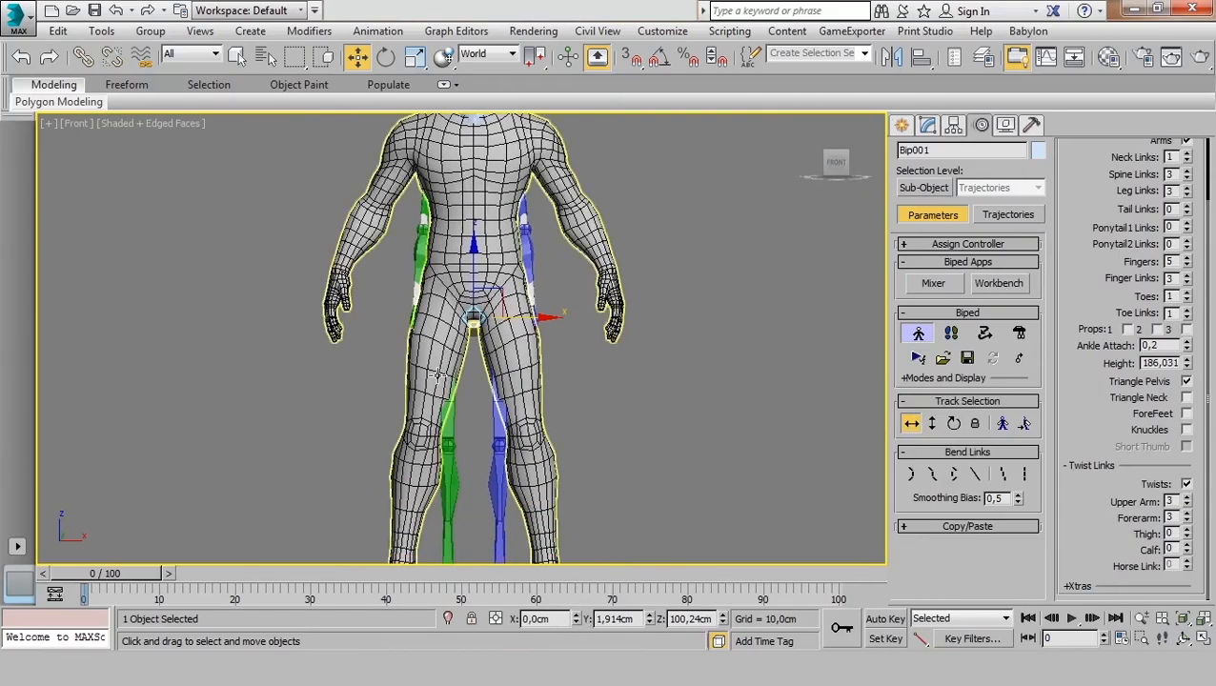
pyautogui.scroll(4, 437, 374)
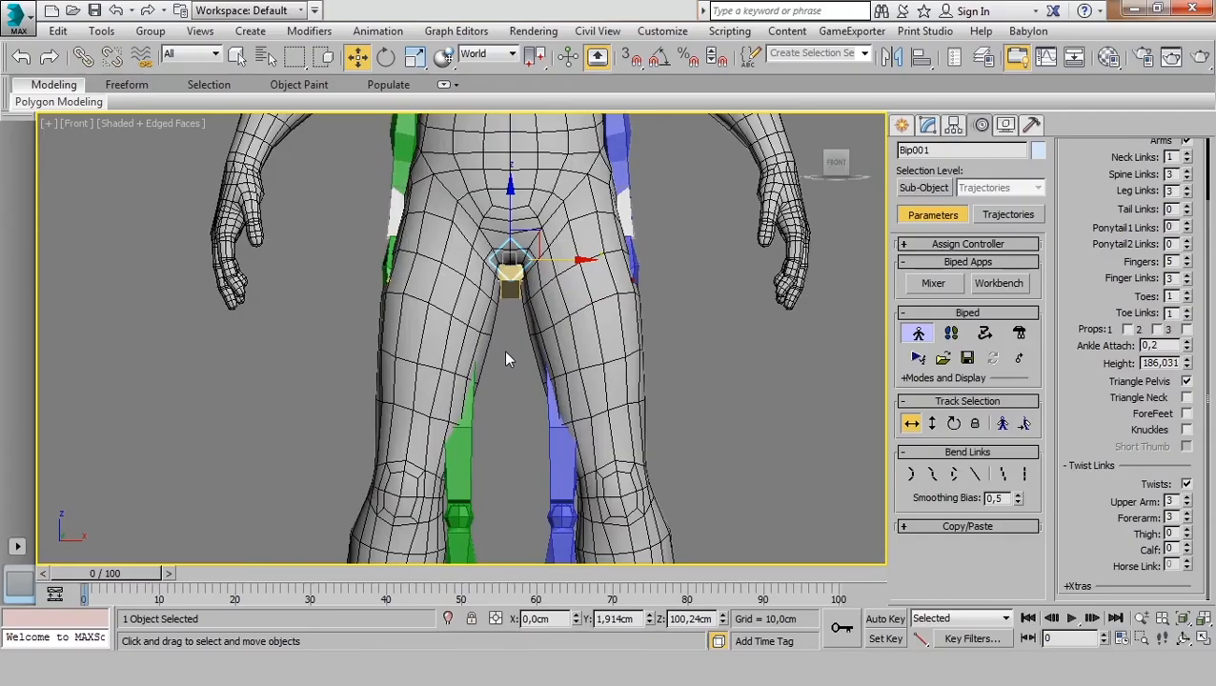
# Increase the biped's height to 199,131 in wireframe display, matching its pelvis to the body's hip area.
pyautogui.press('F3')
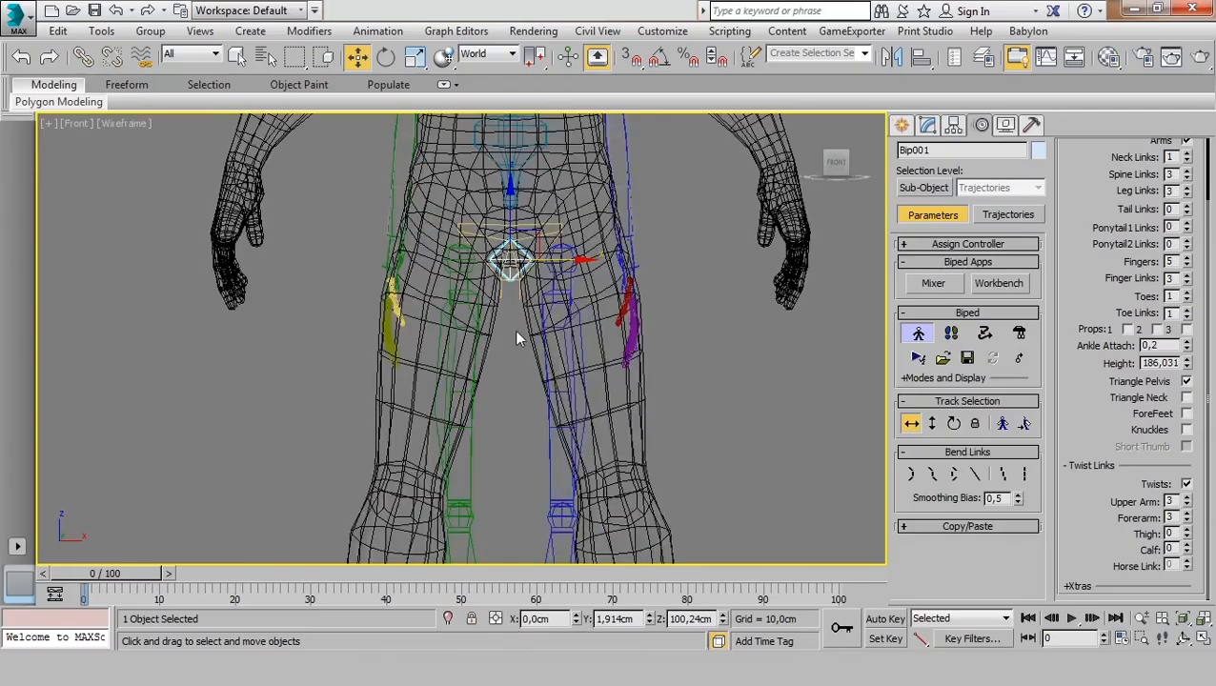
pyautogui.moveTo(510, 278); pyautogui.dragTo(583, 330, button='middle')
pyautogui.scroll(3, 585, 335)
pyautogui.scroll(2, 588, 335)
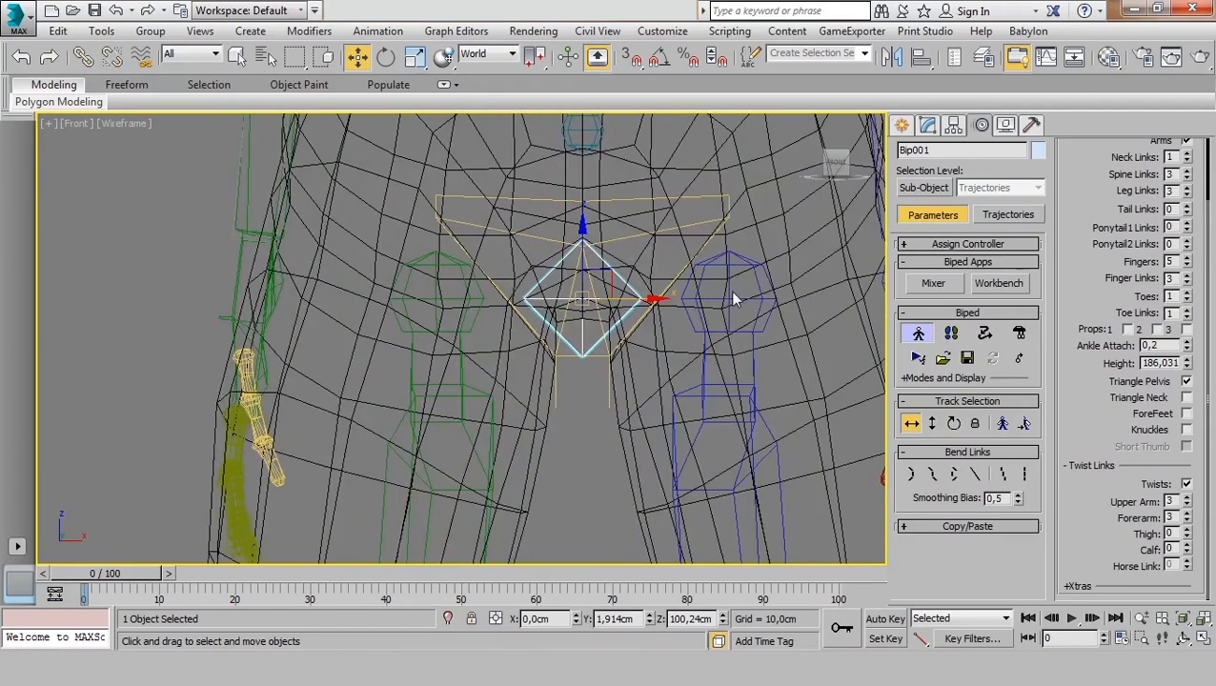
pyautogui.scroll(-3, 713, 305)
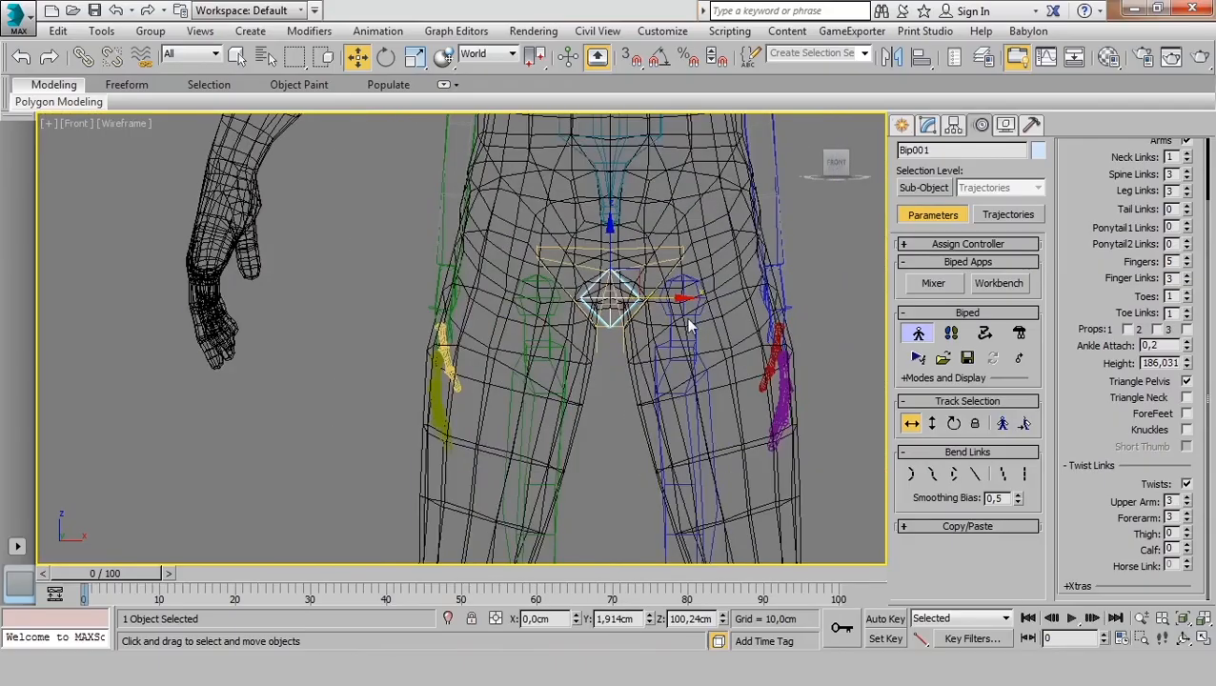
pyautogui.moveTo(690, 325); pyautogui.dragTo(623, 341, button='middle')
pyautogui.scroll(2, 623, 333)
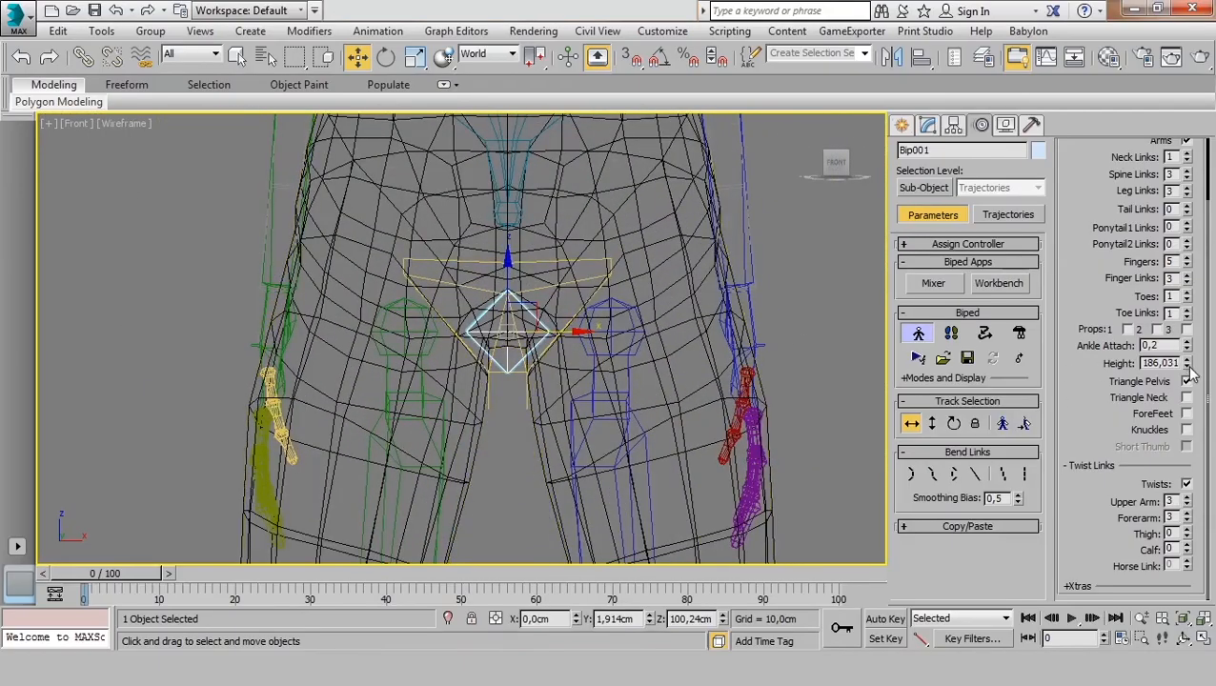
pyautogui.moveTo(1189, 365); pyautogui.dragTo(1188, 248)
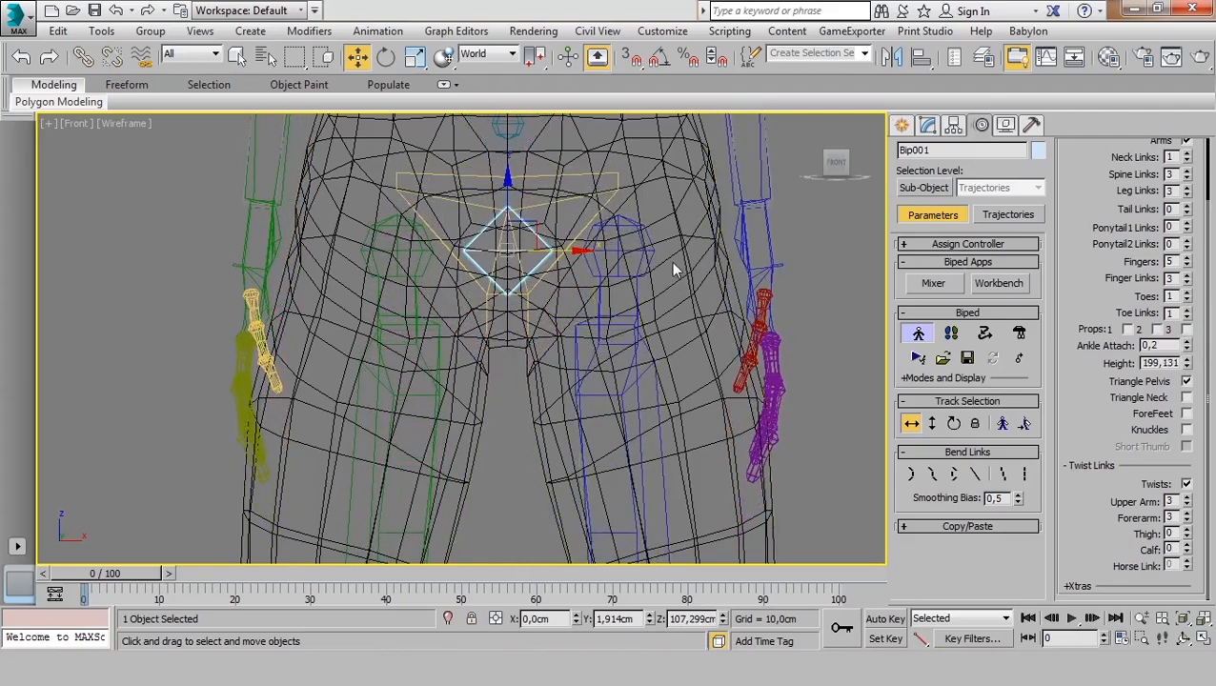
pyautogui.scroll(-5, 673, 271)
pyautogui.scroll(6, 694, 258)
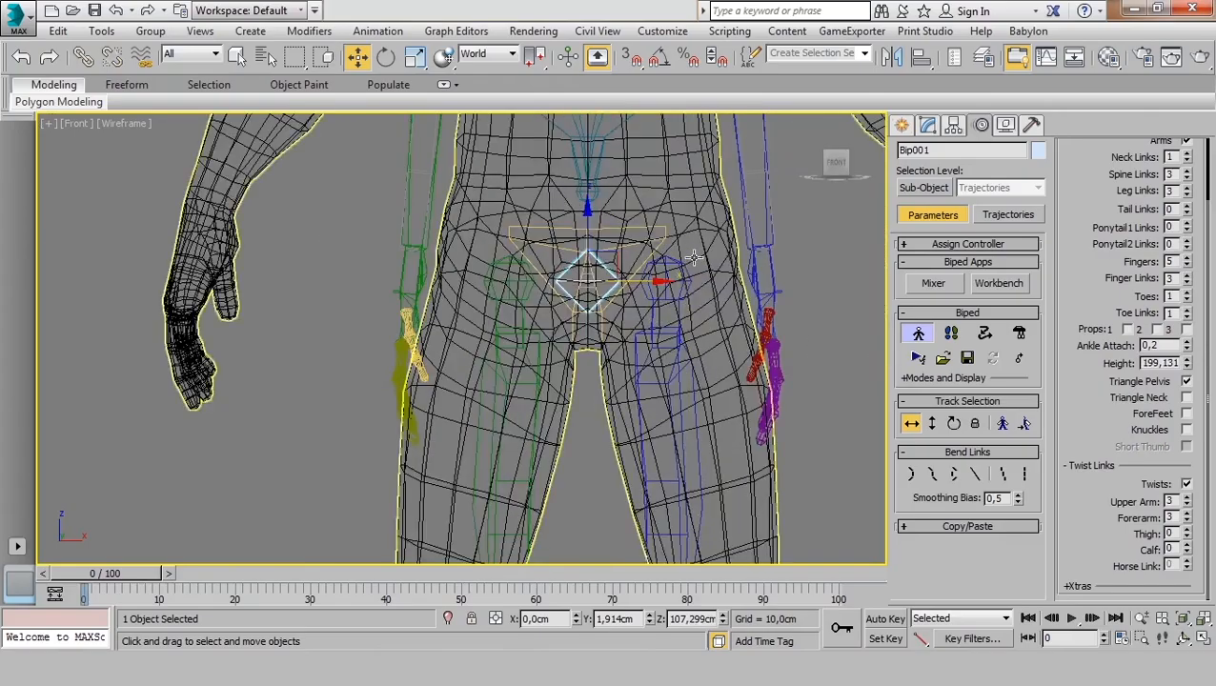
pyautogui.moveTo(694, 258); pyautogui.dragTo(666, 281, button='middle')
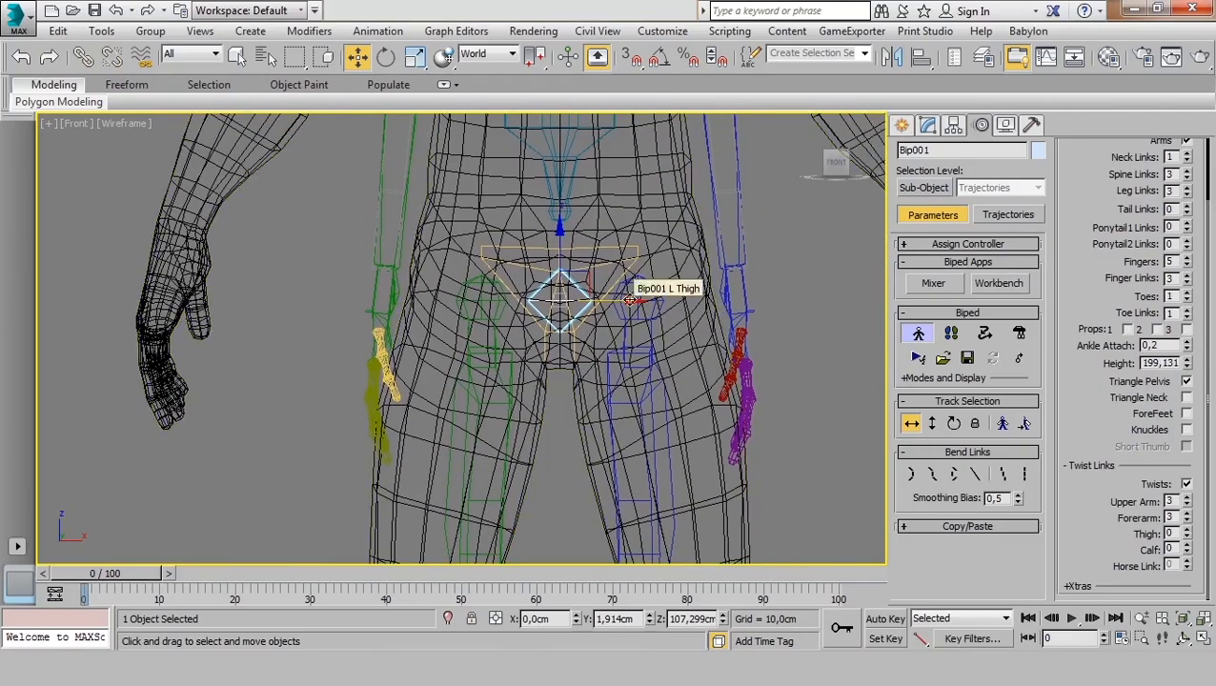
# Restore the shaded display and make the body mesh see-through so the bones inside can be seen.
pyautogui.press('F3')
pyautogui.click(681, 279)
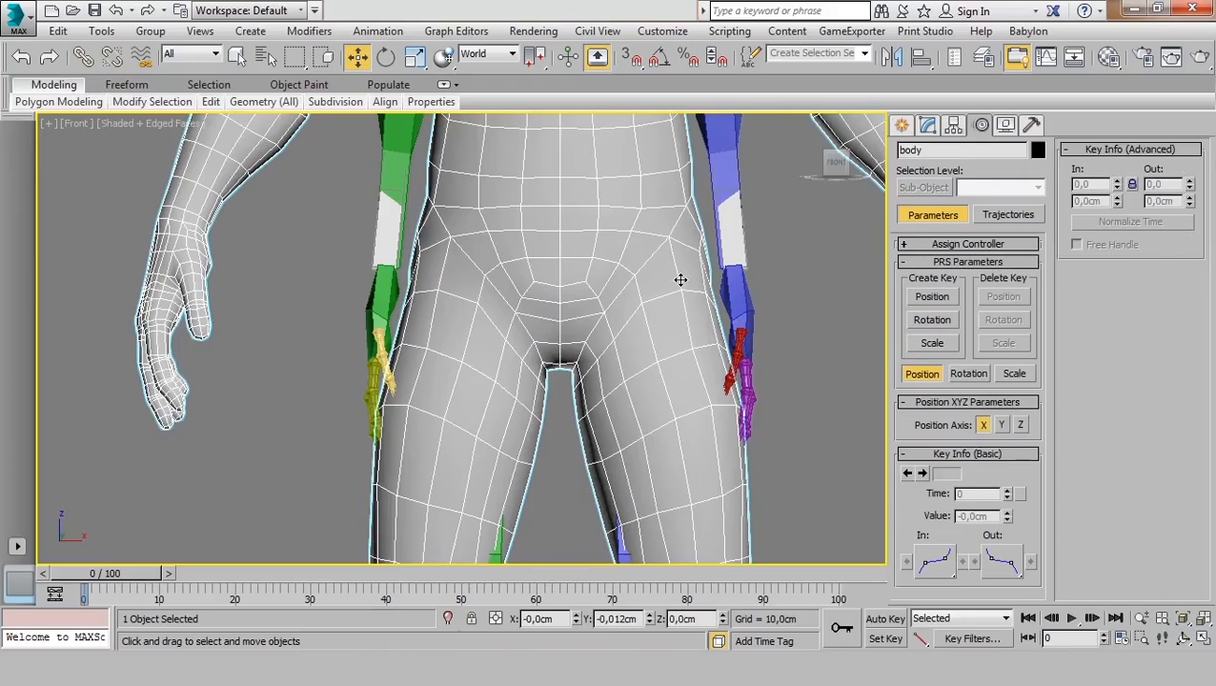
pyautogui.hotkey('alt', 'x')
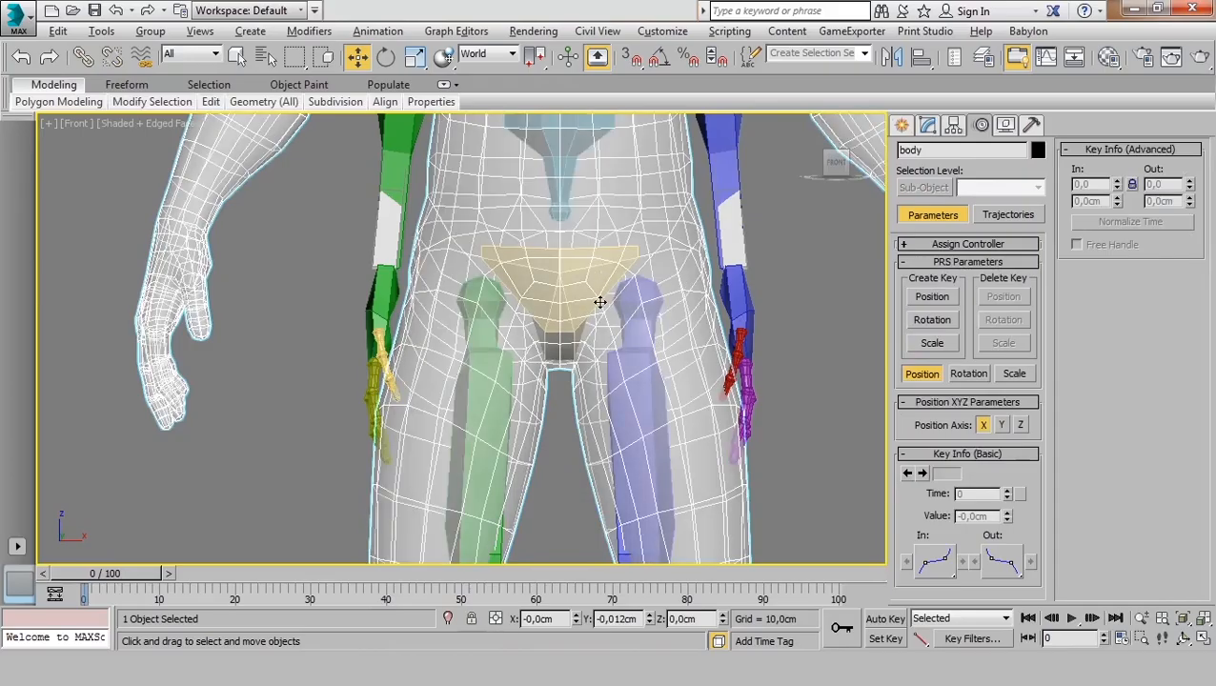
pyautogui.scroll(-5, 600, 302)
pyautogui.scroll(8, 600, 302)
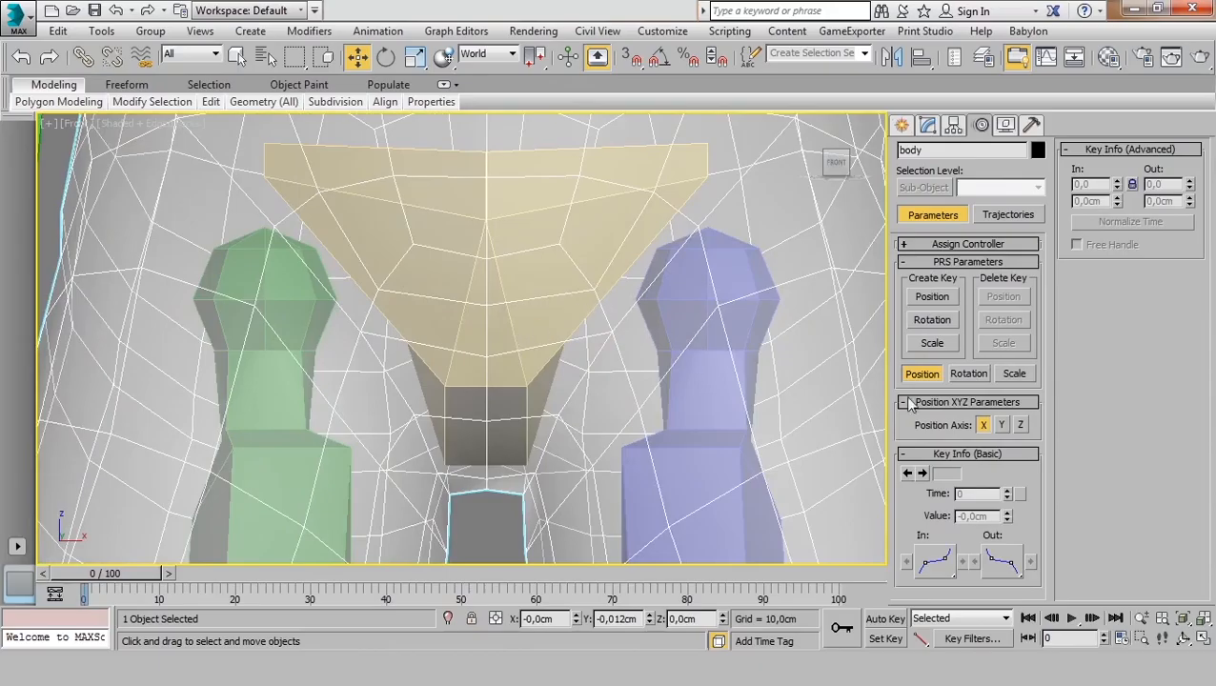
pyautogui.scroll(-6, 727, 401)
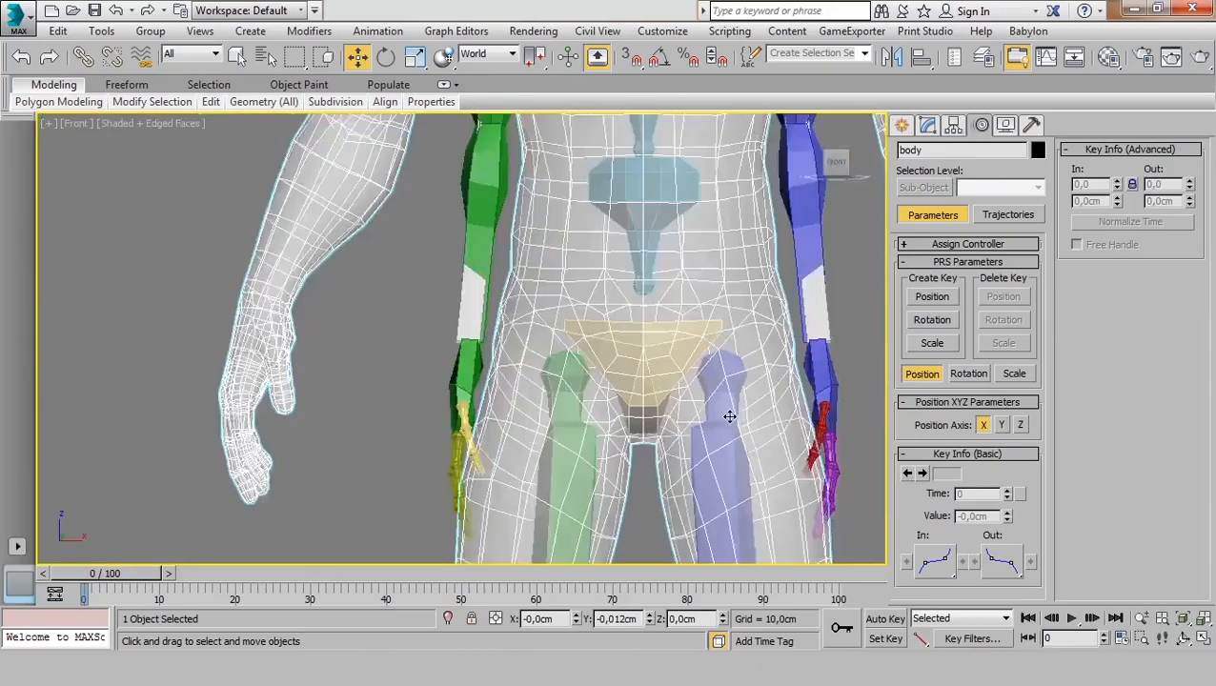
# Freeze the body mesh in its object properties, keeping Show Frozen in Gray off.
pyautogui.click(763, 296)
pyautogui.scroll(7, 764, 297)
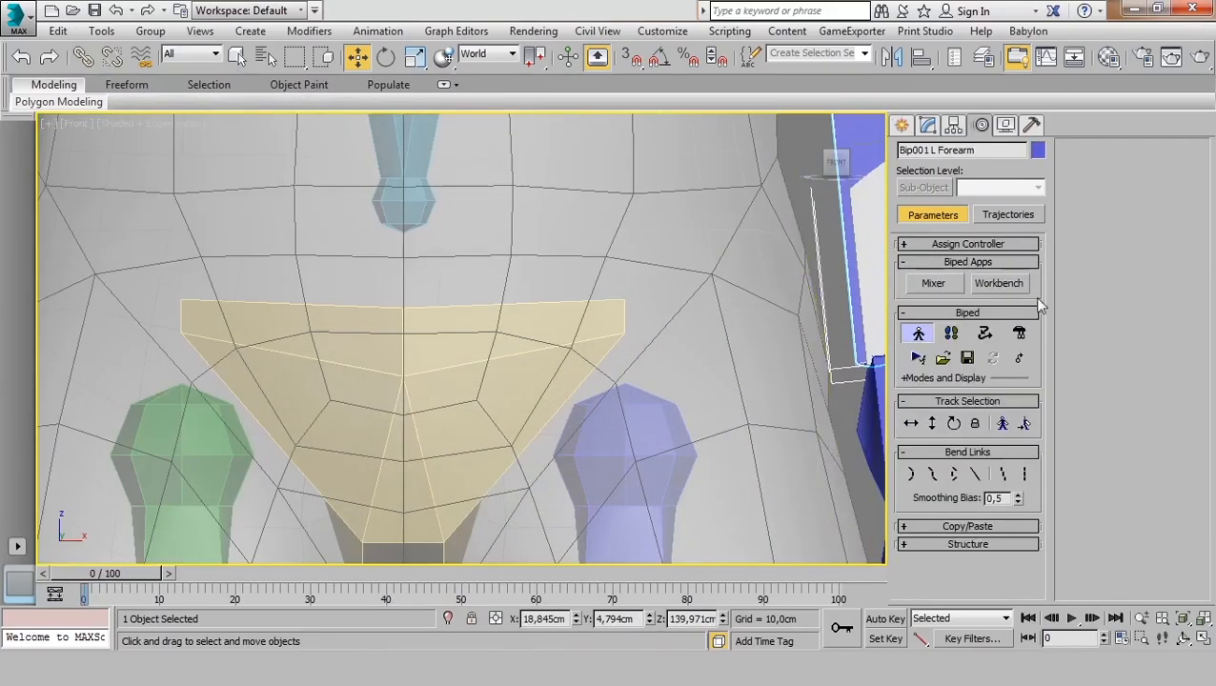
pyautogui.click(711, 342)
pyautogui.scroll(-8, 710, 342)
pyautogui.scroll(4, 710, 343)
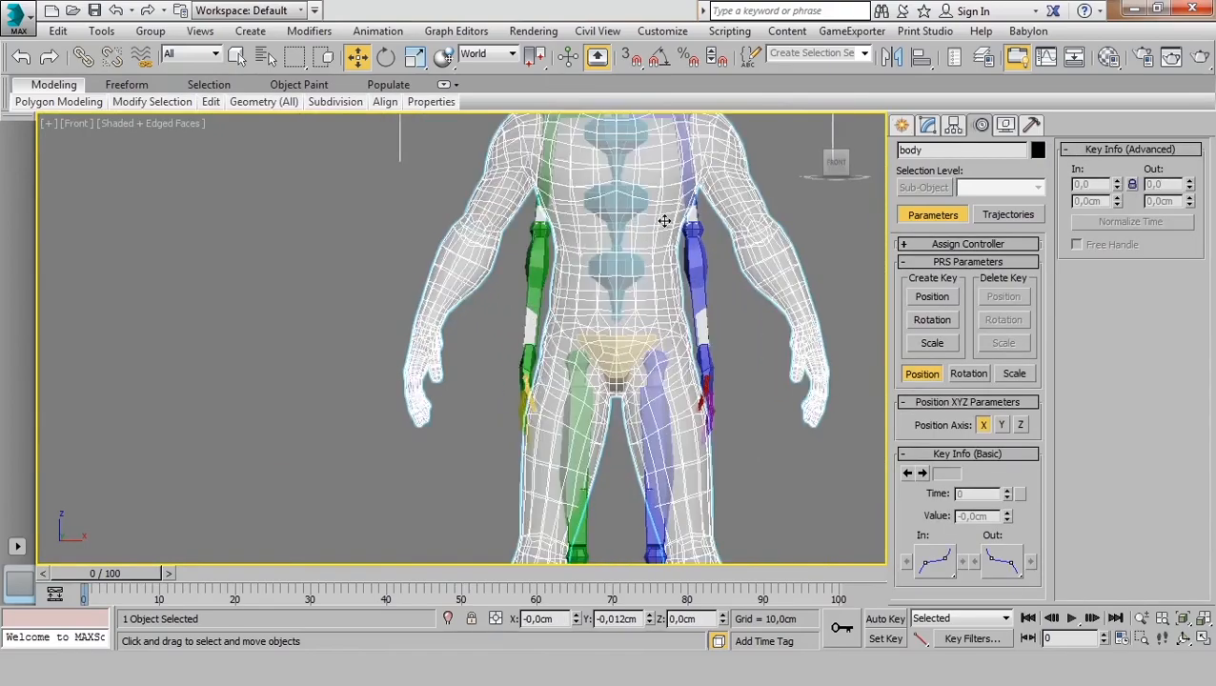
pyautogui.rightClick(670, 318)
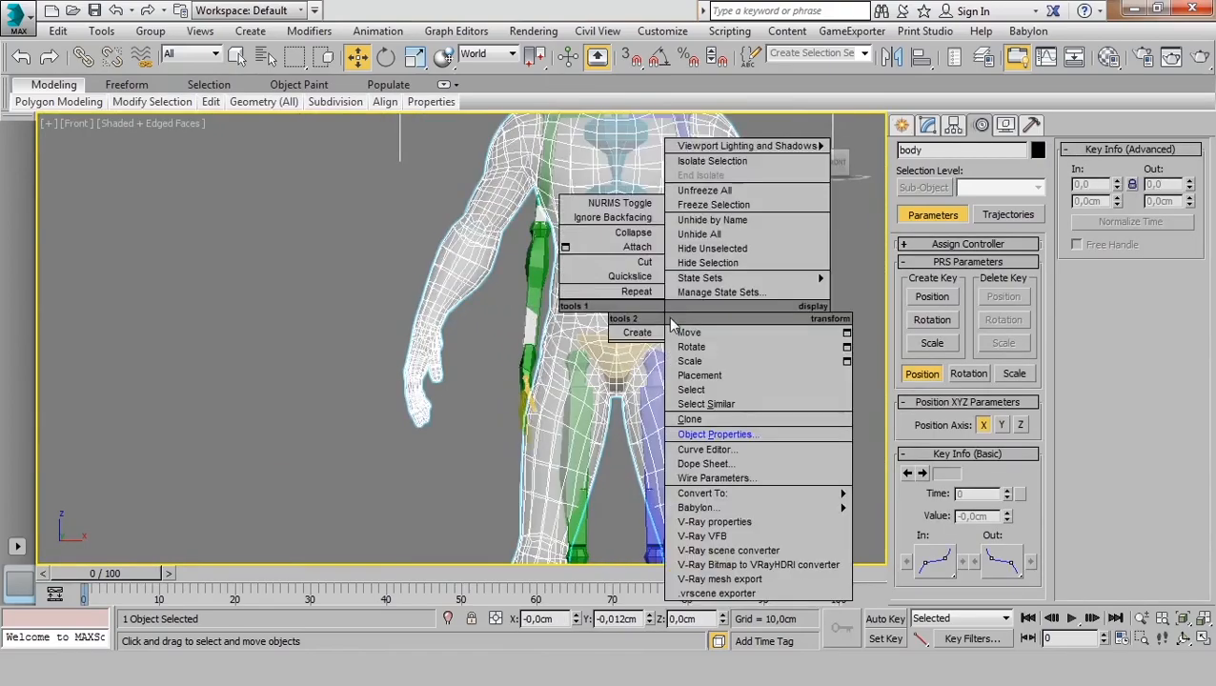
pyautogui.click(750, 435)
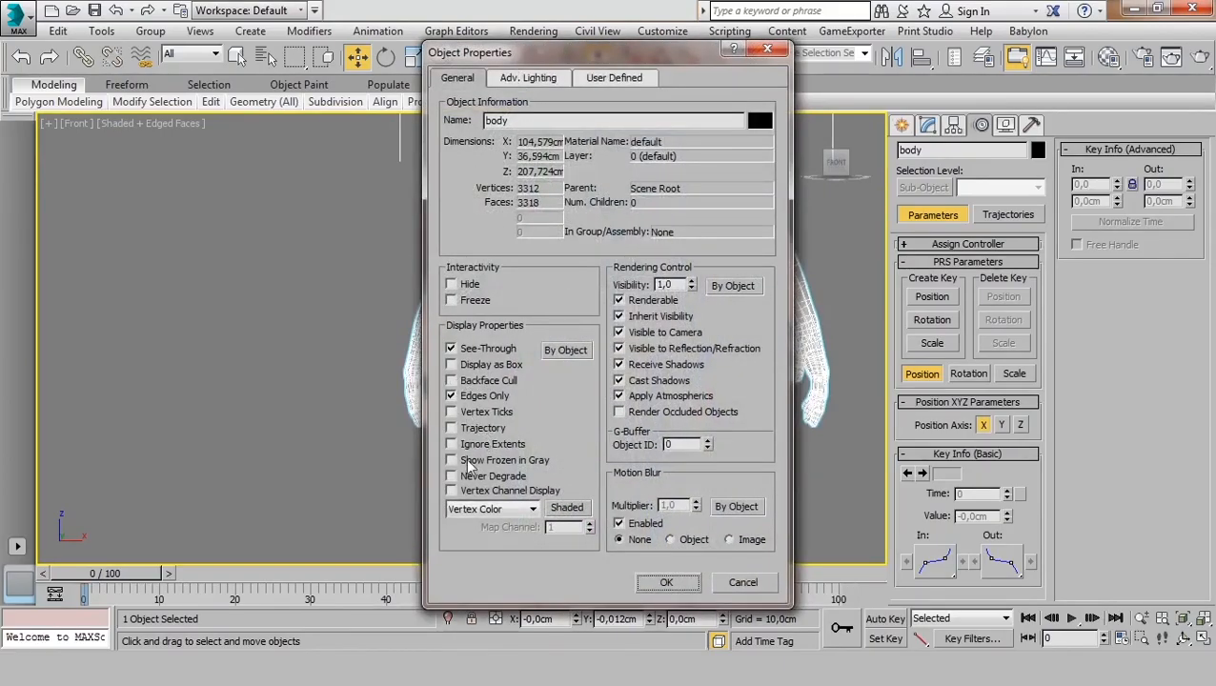
pyautogui.click(466, 301)
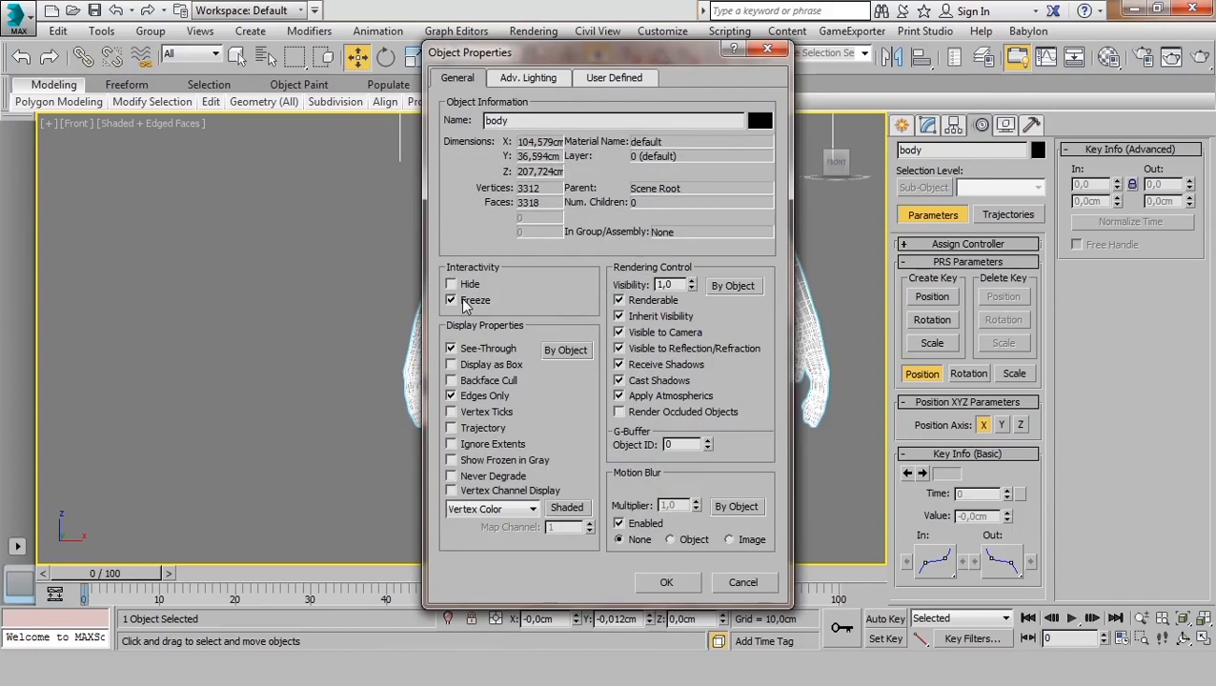
pyautogui.click(494, 462)
pyautogui.click(671, 583)
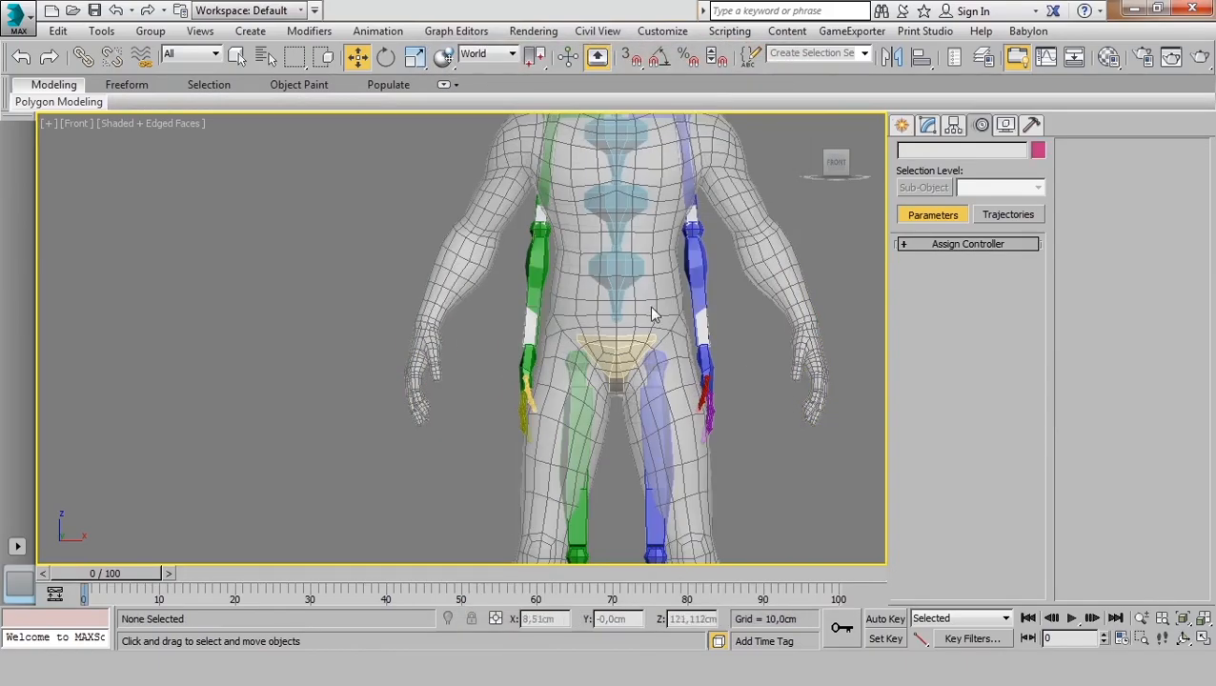
# Select the biped's centre of mass through the Body Horizontal track at the pelvis.
pyautogui.click(618, 354)
pyautogui.click(911, 423)
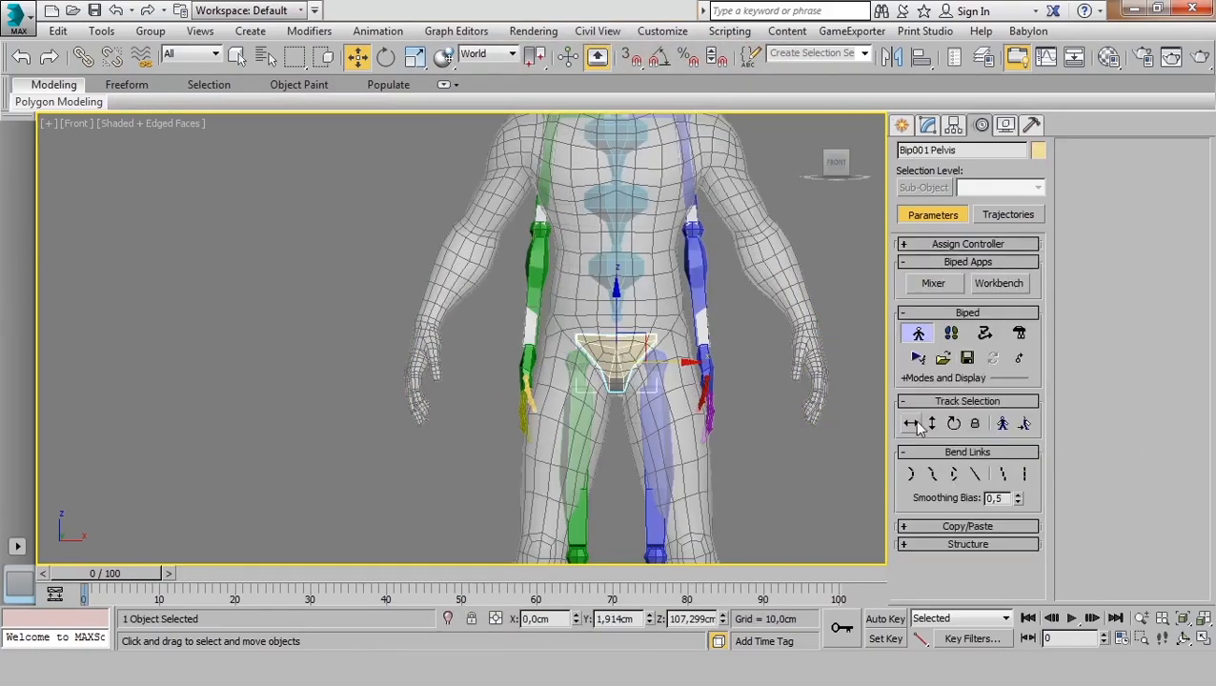
pyautogui.scroll(3, 618, 413)
pyautogui.moveTo(609, 295); pyautogui.dragTo(609, 399, button='middle')
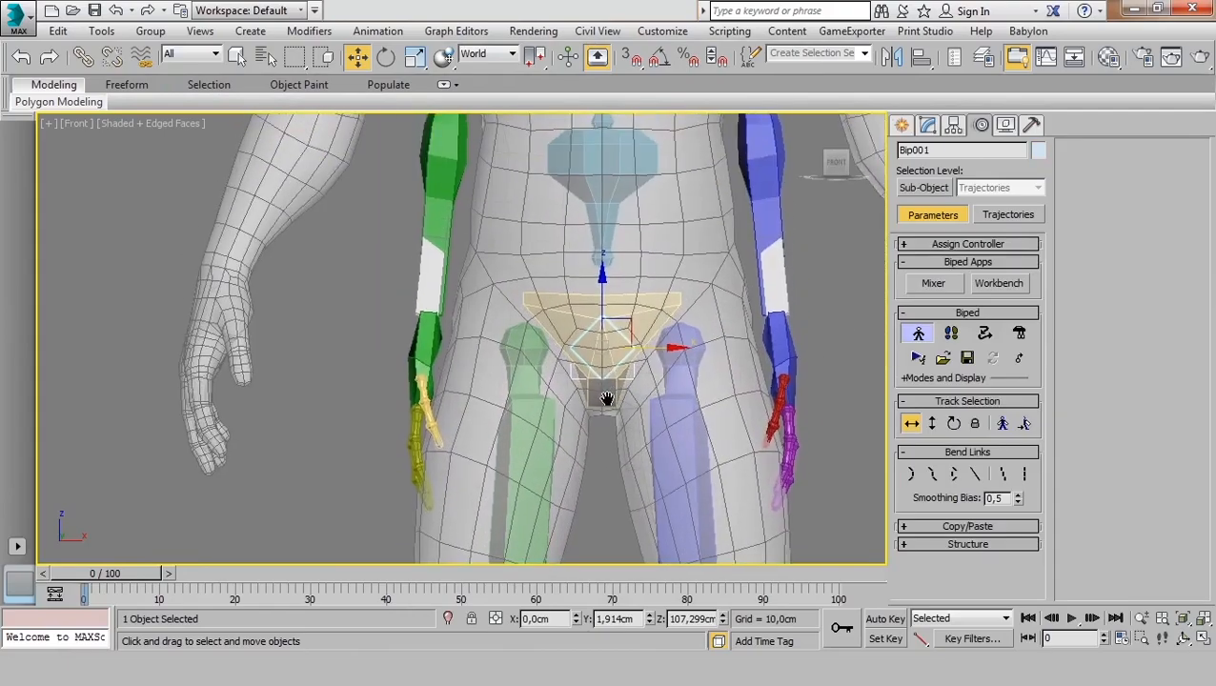
# Examine how the biped's pelvis and upper thigh joints sit within the hips of the body mesh.
pyautogui.scroll(2, 607, 357)
pyautogui.scroll(-5, 604, 363)
pyautogui.scroll(2, 601, 368)
pyautogui.scroll(3, 601, 368)
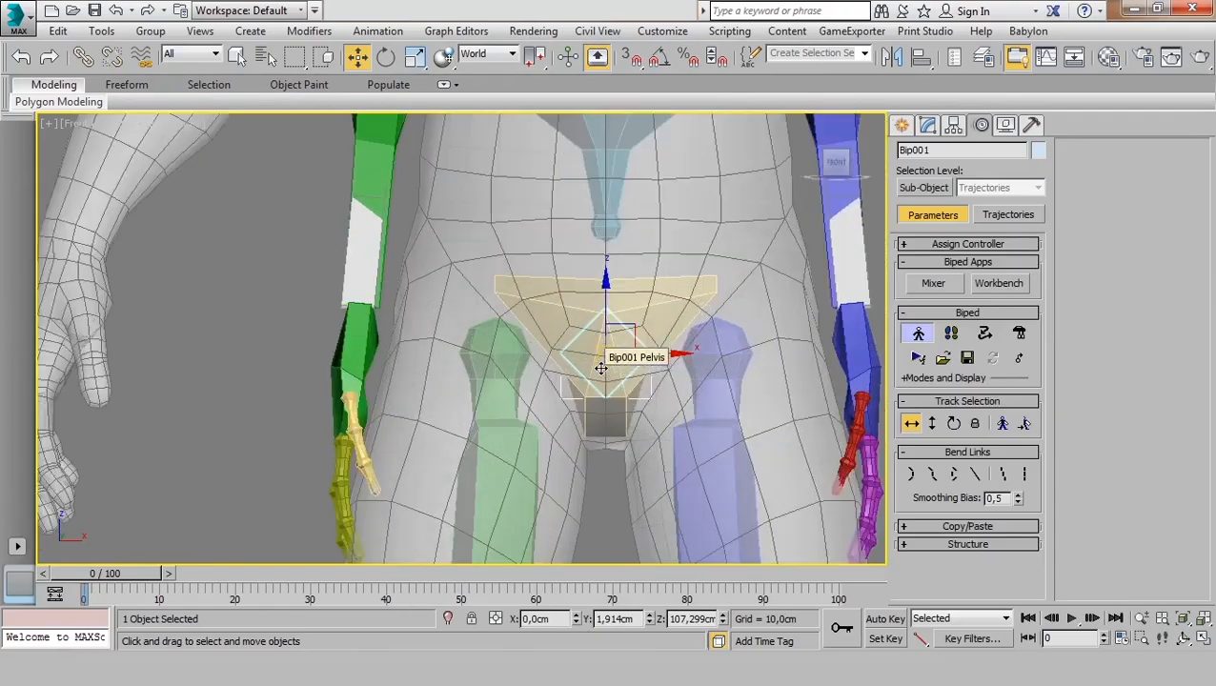
pyautogui.scroll(-5, 564, 366)
pyautogui.scroll(3, 592, 377)
pyautogui.scroll(2, 601, 374)
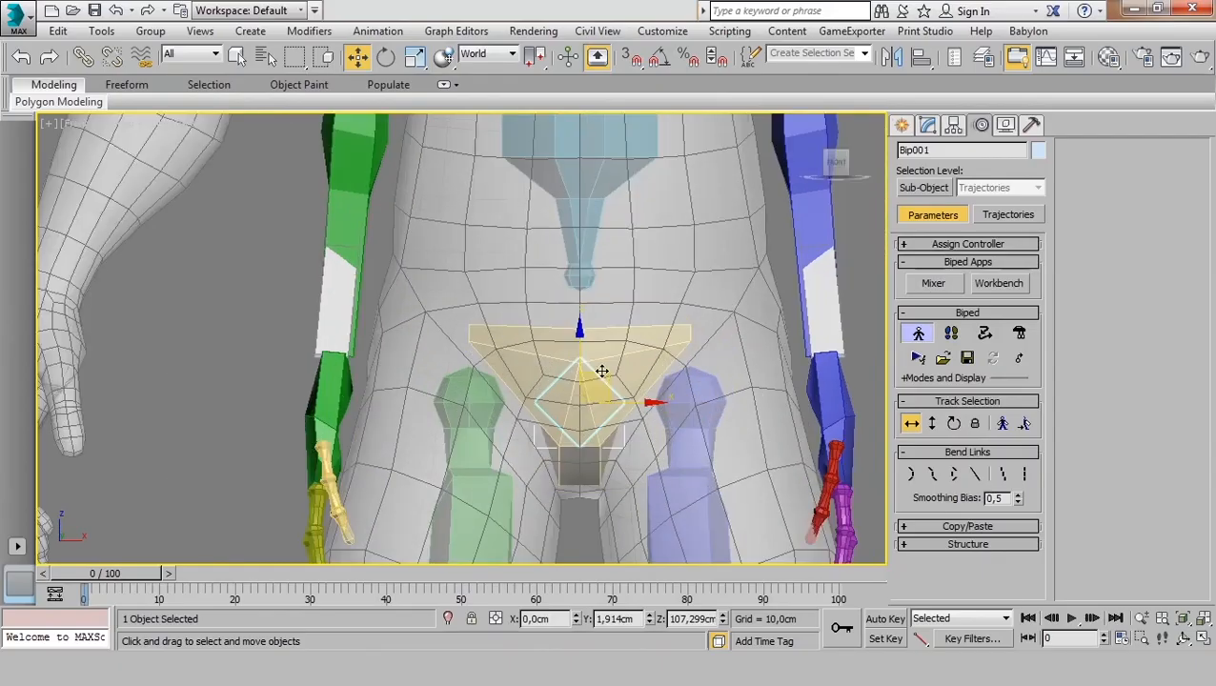
pyautogui.scroll(-4, 691, 424)
pyautogui.moveTo(658, 448); pyautogui.dragTo(588, 277, button='middle')
pyautogui.scroll(-2, 588, 276)
pyautogui.scroll(-2, 587, 286)
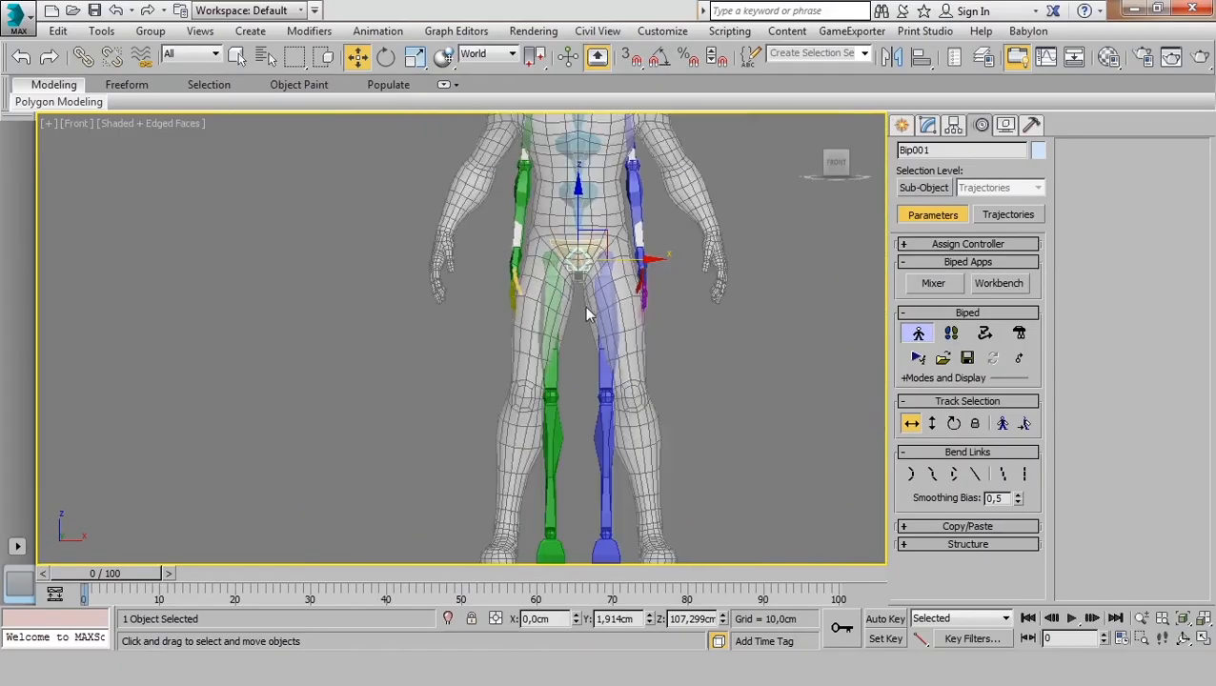
pyautogui.scroll(3, 588, 309)
pyautogui.moveTo(573, 198); pyautogui.dragTo(613, 266, button='middle')
pyautogui.scroll(3, 615, 266)
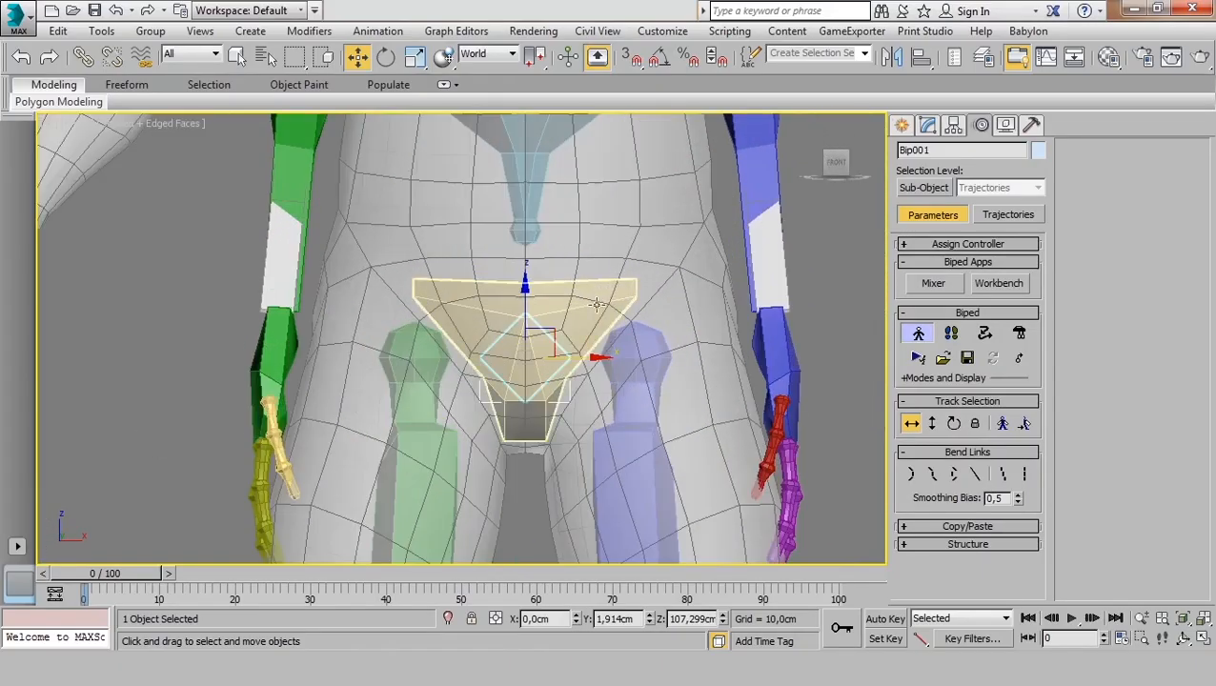
pyautogui.scroll(-5, 581, 307)
pyautogui.scroll(4, 576, 378)
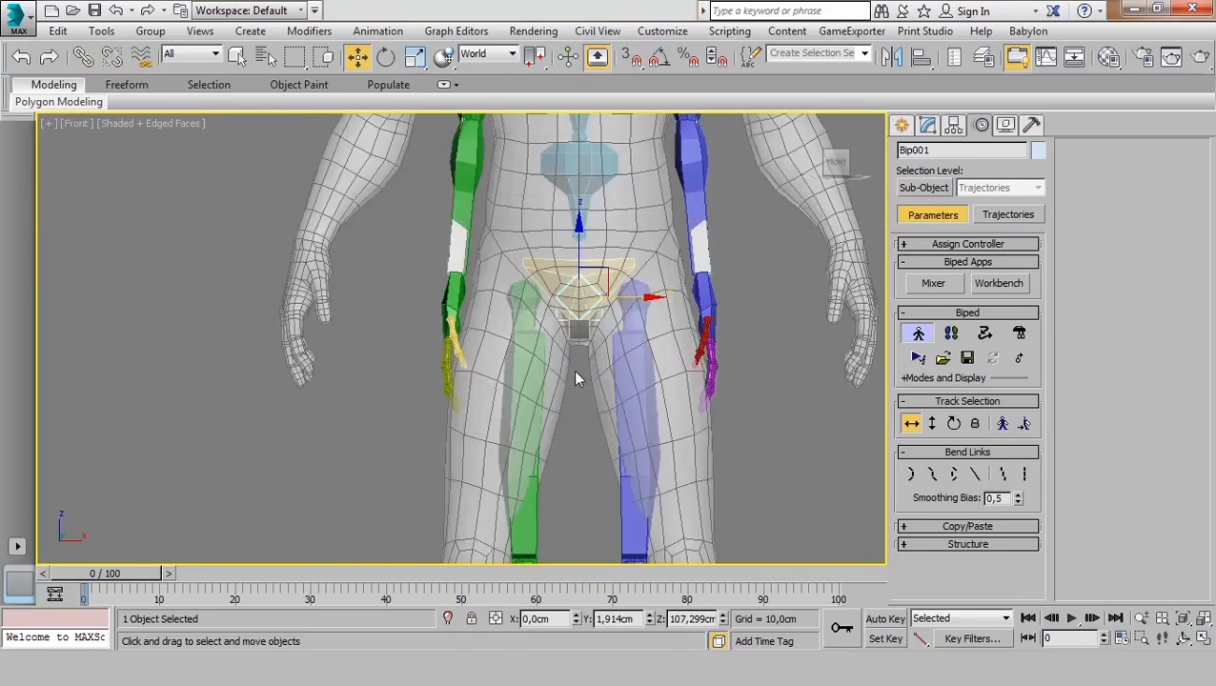
pyautogui.scroll(3, 626, 329)
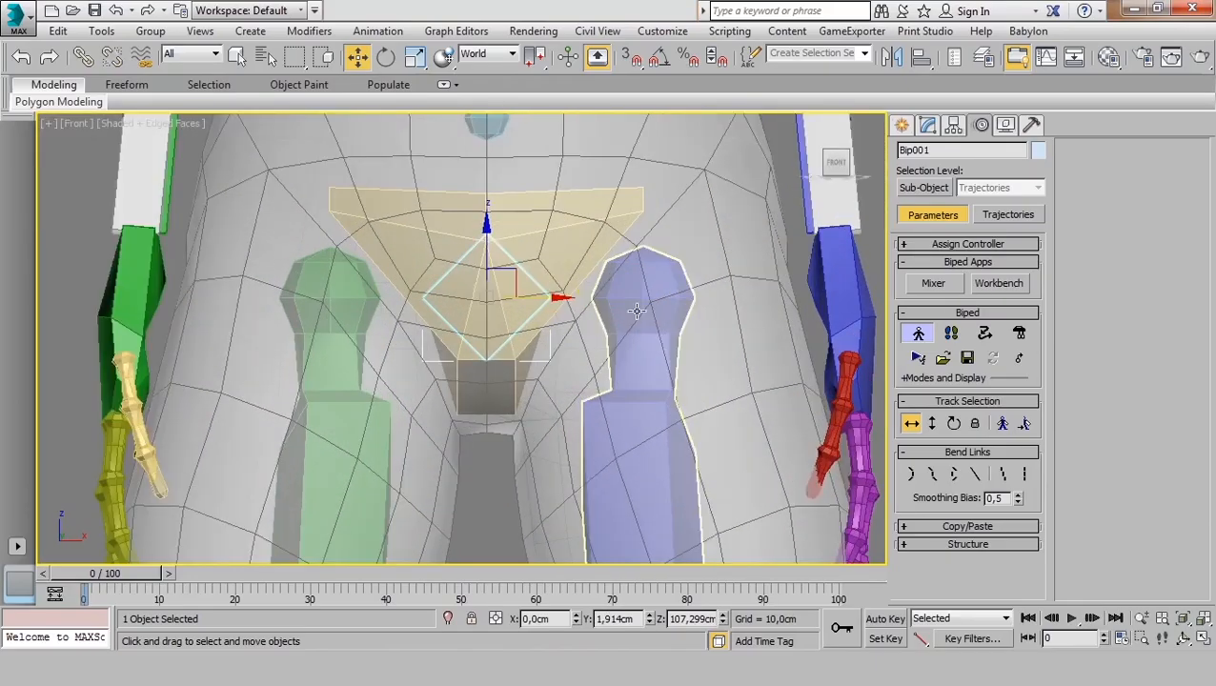
# Select the biped's pelvis bone and open the Structure settings.
pyautogui.click(637, 309)
pyautogui.scroll(-5, 571, 334)
pyautogui.scroll(3, 605, 331)
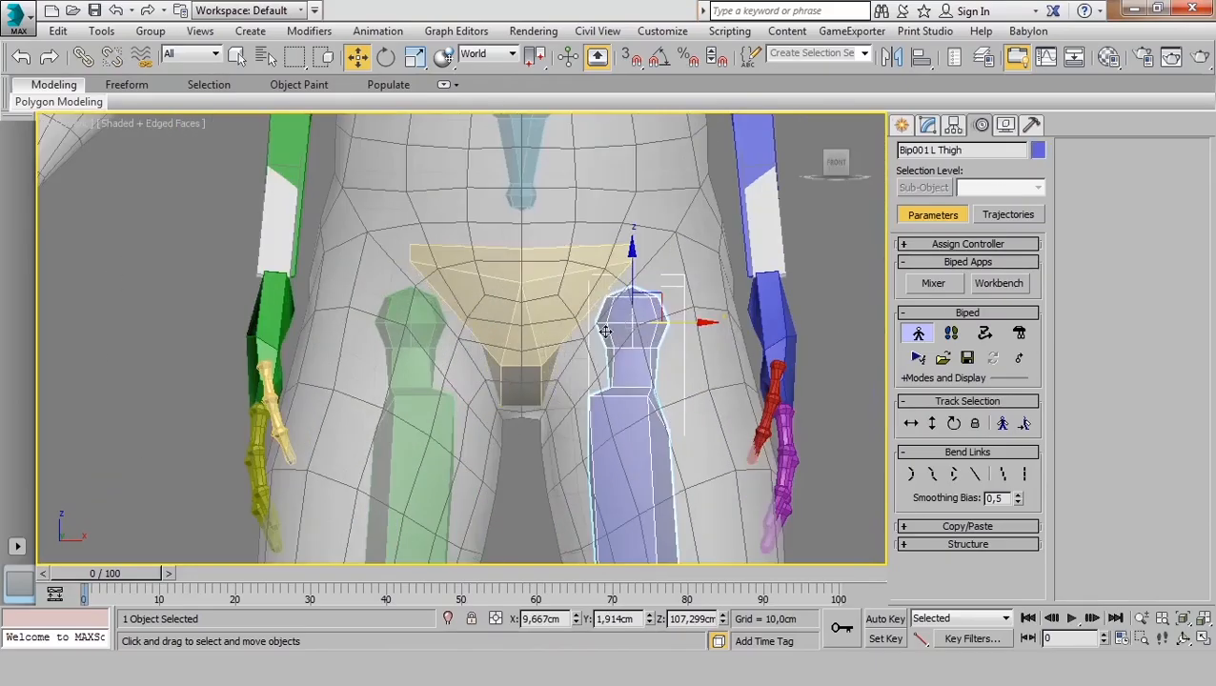
pyautogui.scroll(-3, 606, 331)
pyautogui.scroll(1, 571, 295)
pyautogui.click(557, 276)
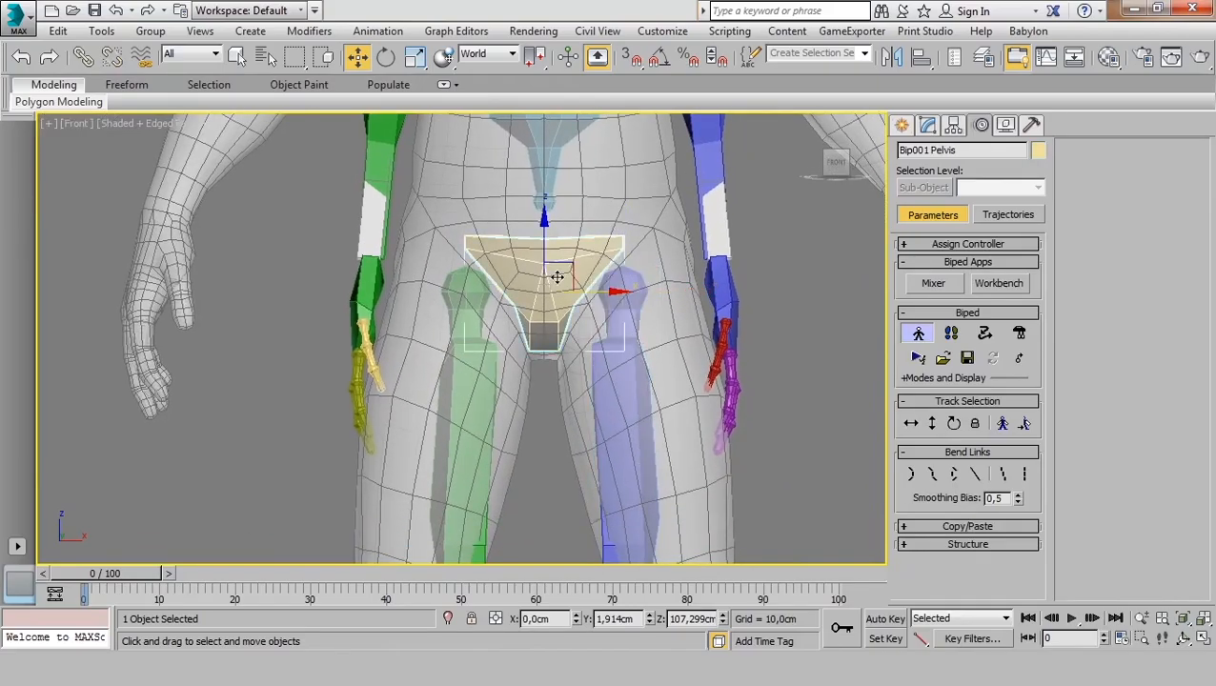
pyautogui.click(968, 544)
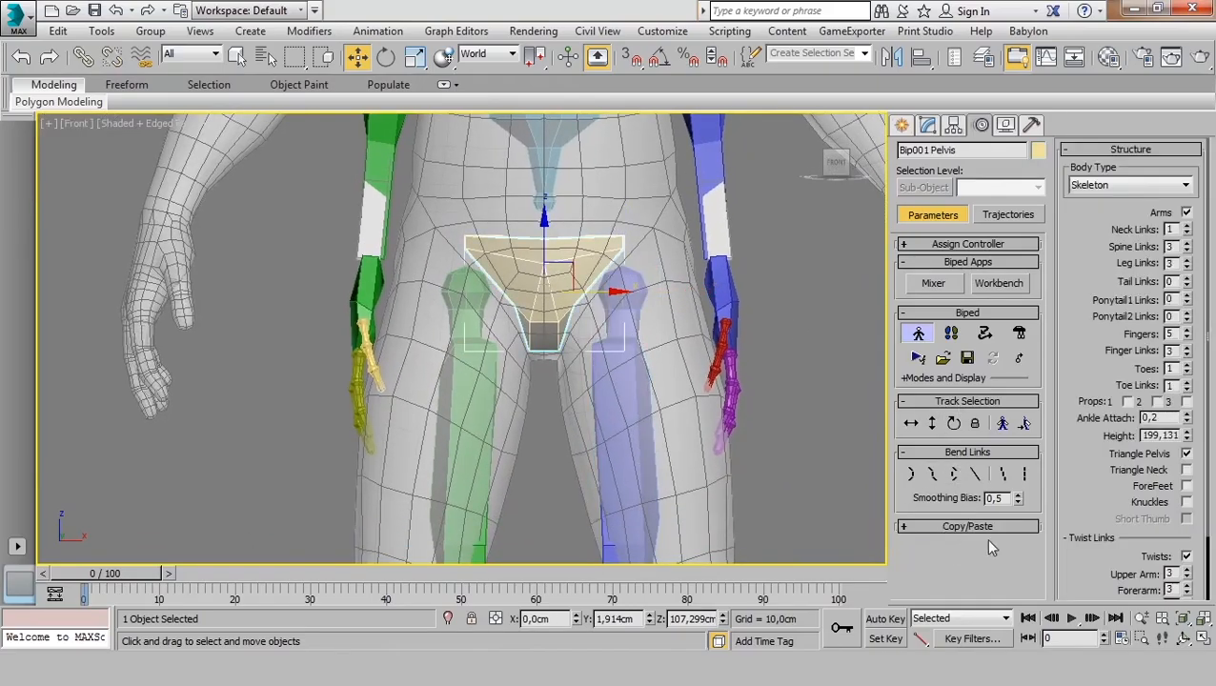
# Raise the biped's height to 200,631 so the hip joints move up inside the body mesh.
pyautogui.moveTo(1188, 436); pyautogui.dragTo(1192, 418)
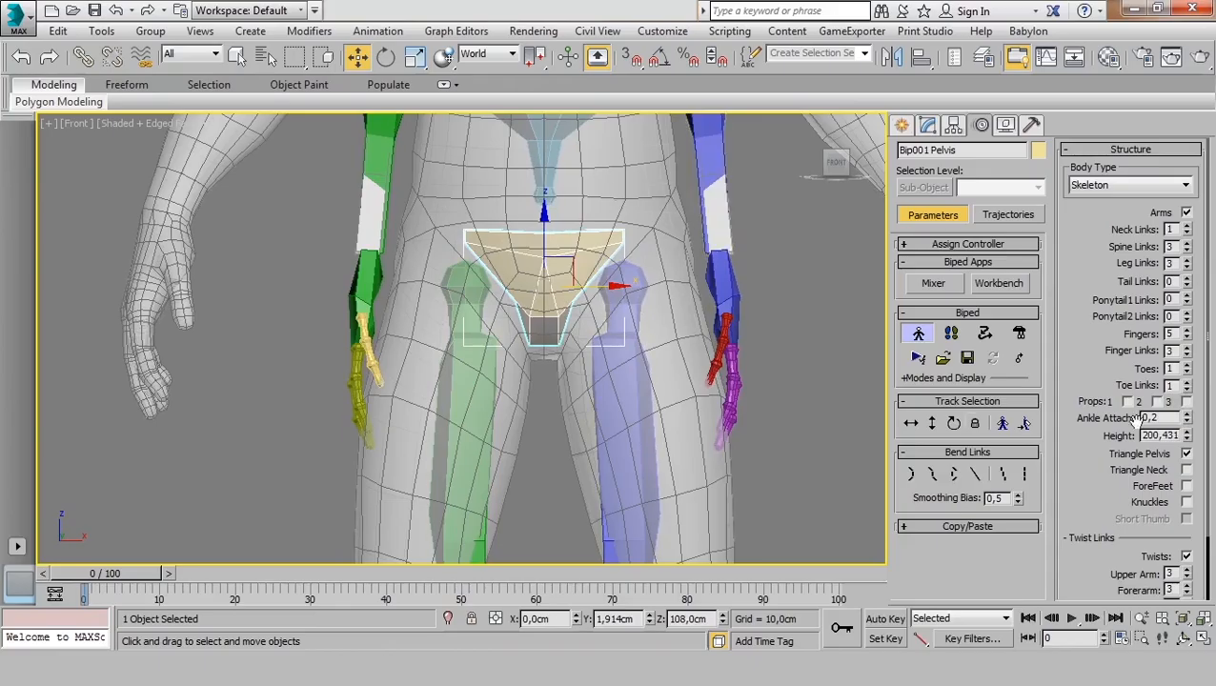
pyautogui.moveTo(1189, 437); pyautogui.dragTo(1188, 431)
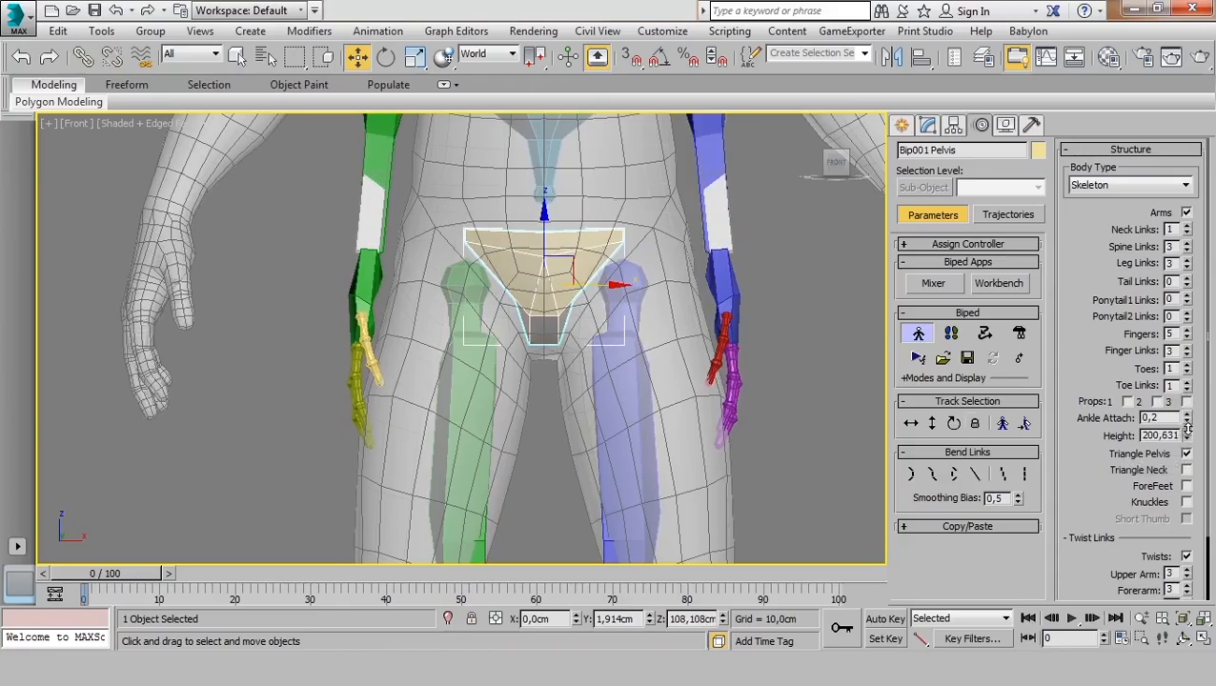
pyautogui.moveTo(631, 330); pyautogui.dragTo(610, 294, button='middle')
pyautogui.scroll(2, 610, 294)
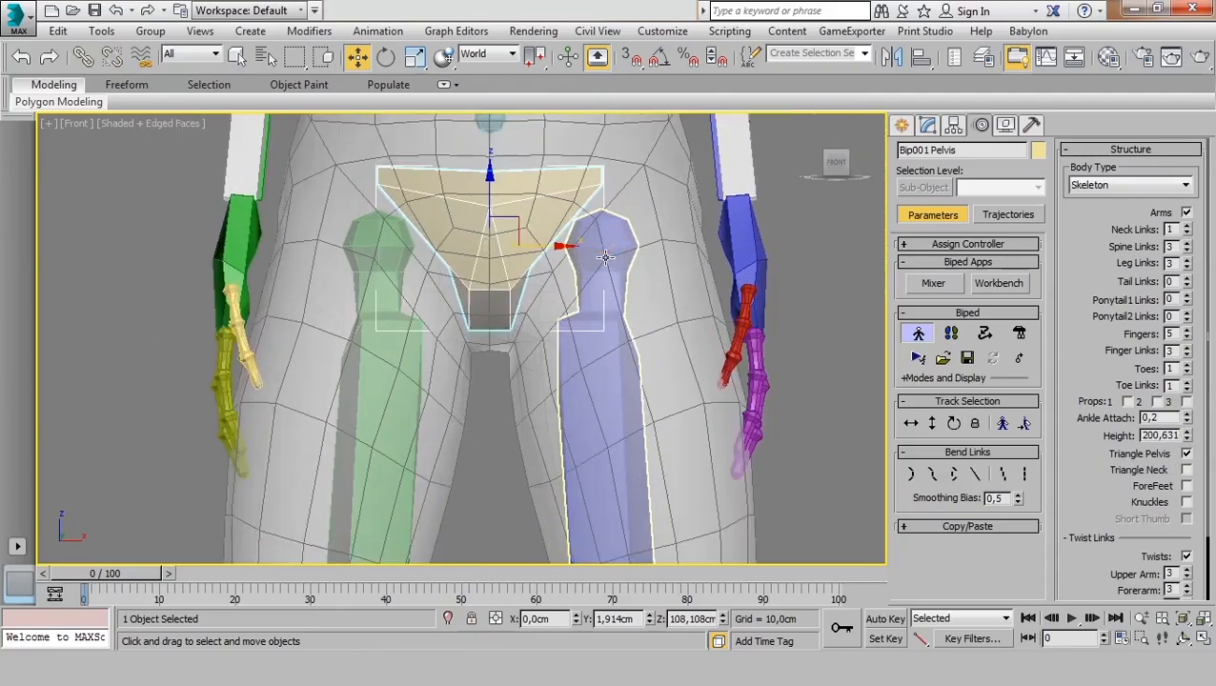
# Select the left thigh bone and examine how its upper joint lines up with the hip of the body mesh.
pyautogui.click(621, 233)
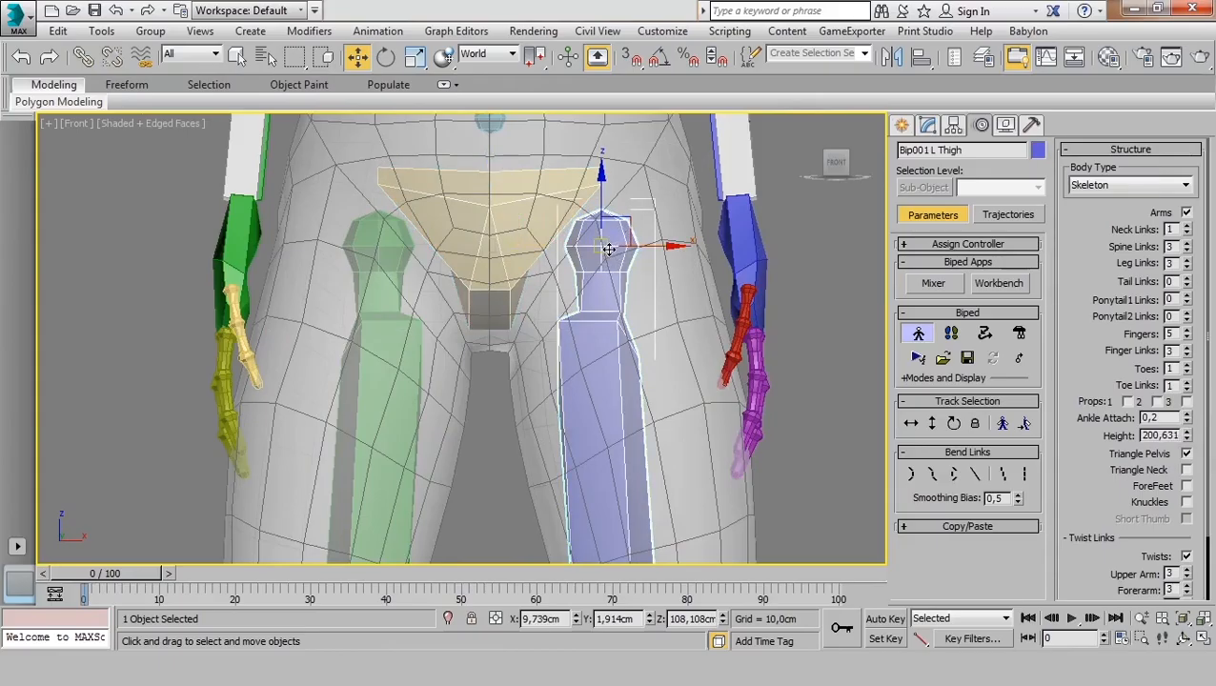
pyautogui.moveTo(604, 245); pyautogui.dragTo(586, 254, button='middle')
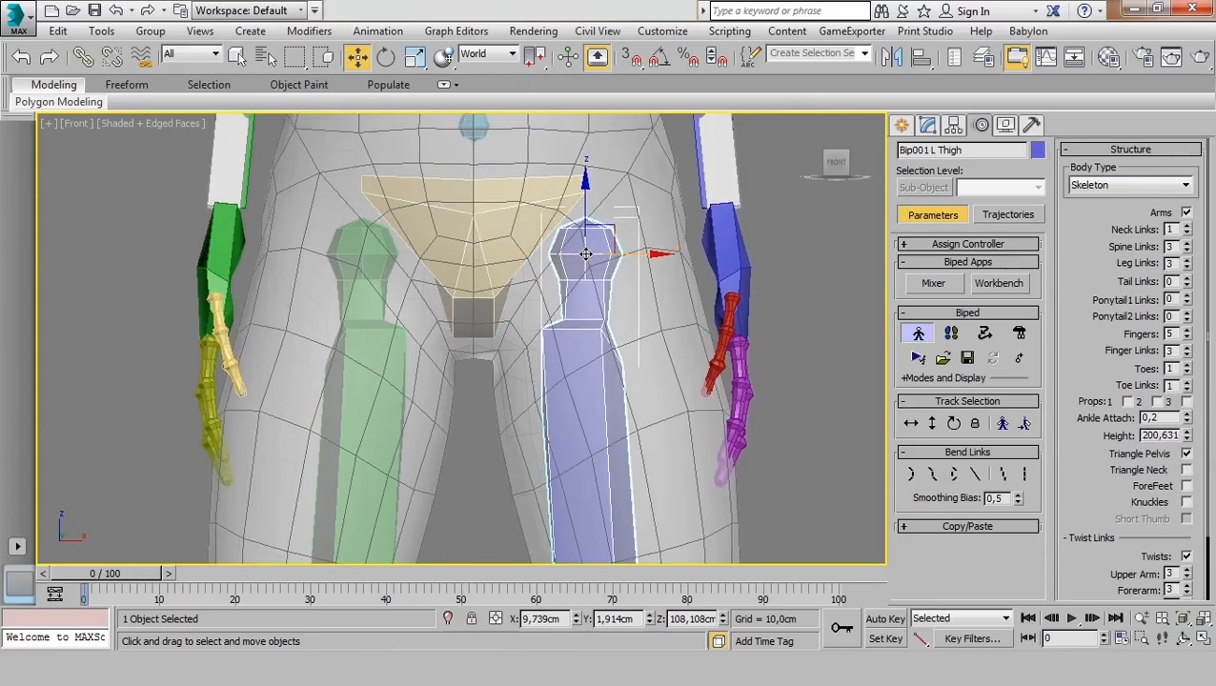
pyautogui.scroll(2, 572, 257)
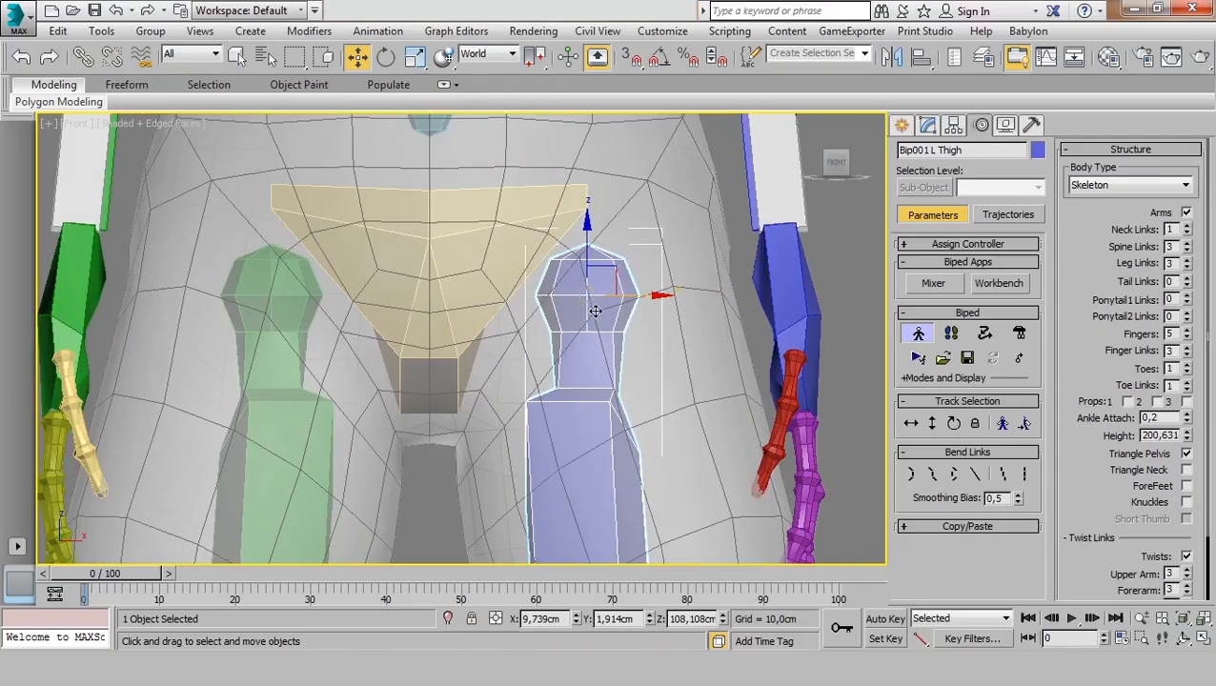
pyautogui.scroll(3, 595, 312)
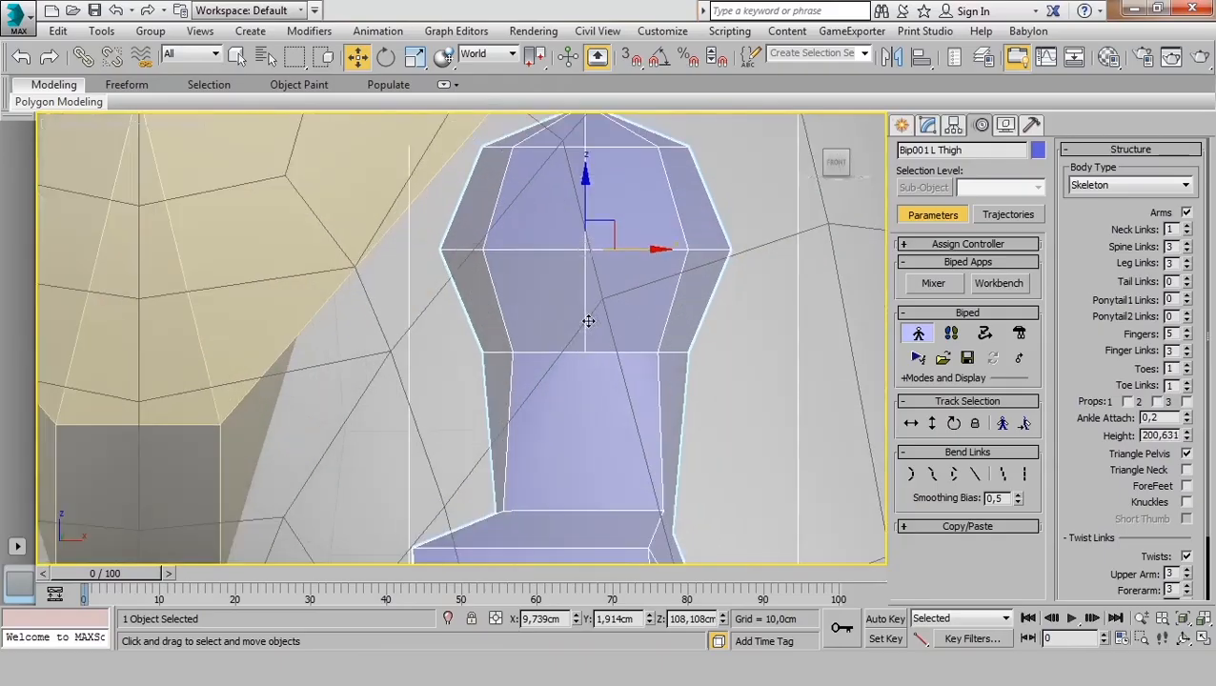
pyautogui.scroll(-5, 596, 310)
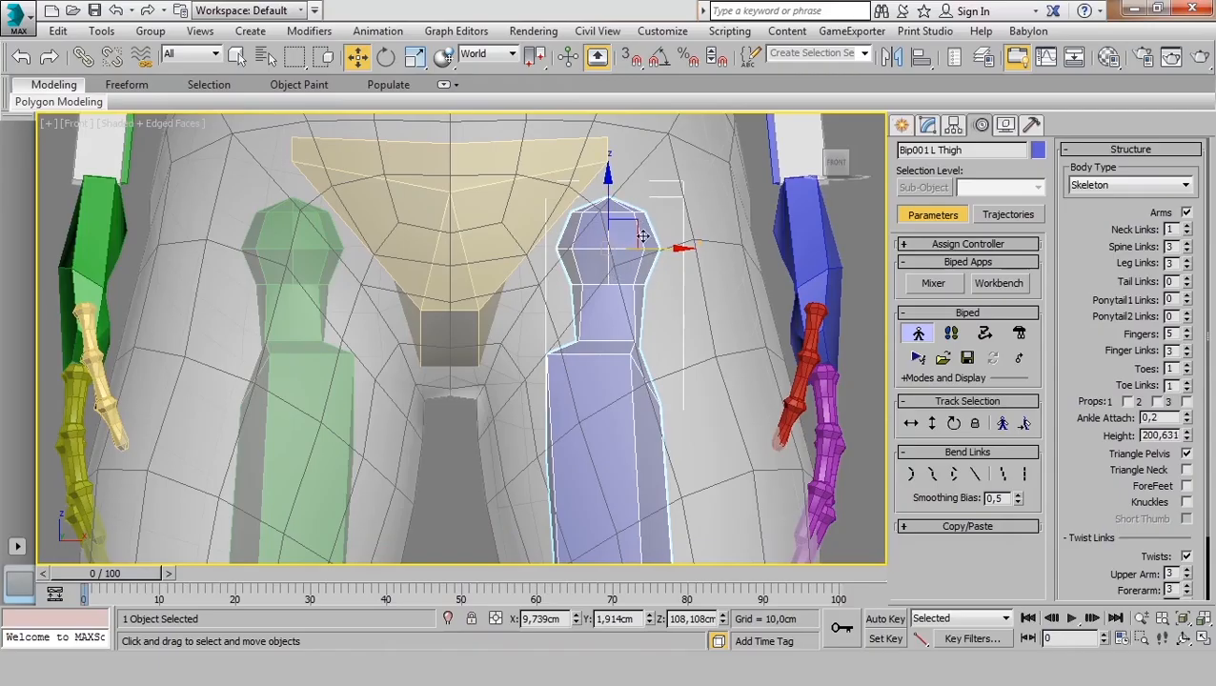
pyautogui.scroll(-4, 534, 282)
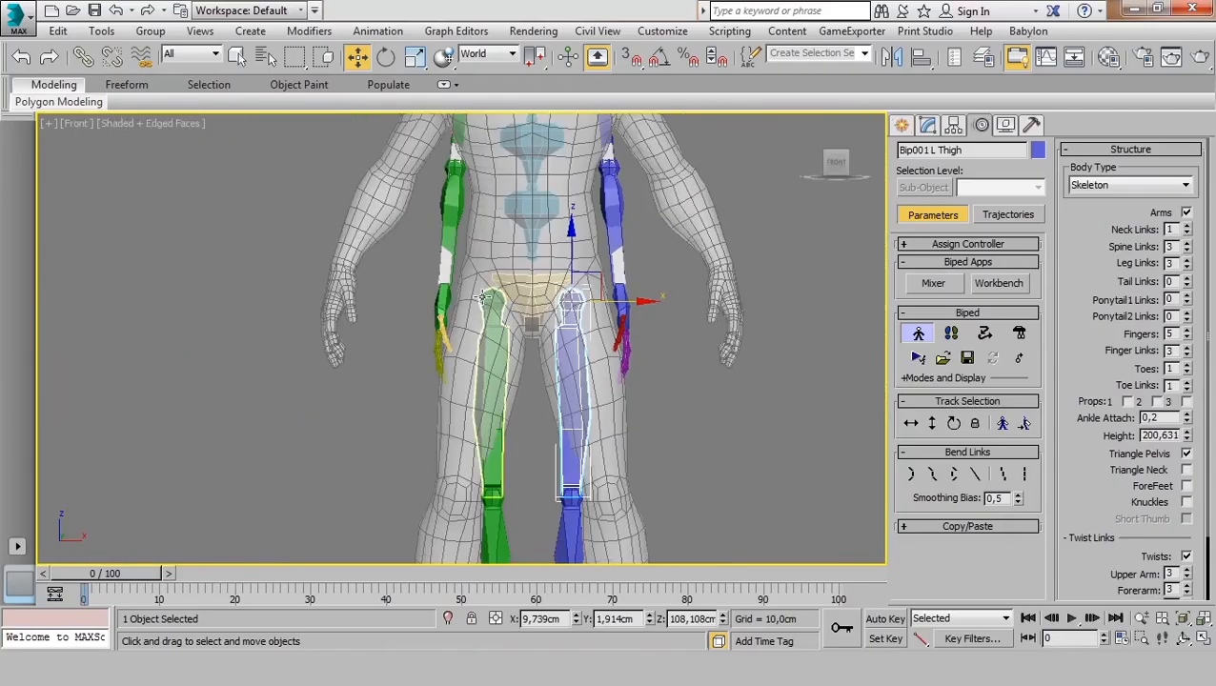
pyautogui.scroll(4, 485, 298)
pyautogui.scroll(4, 548, 305)
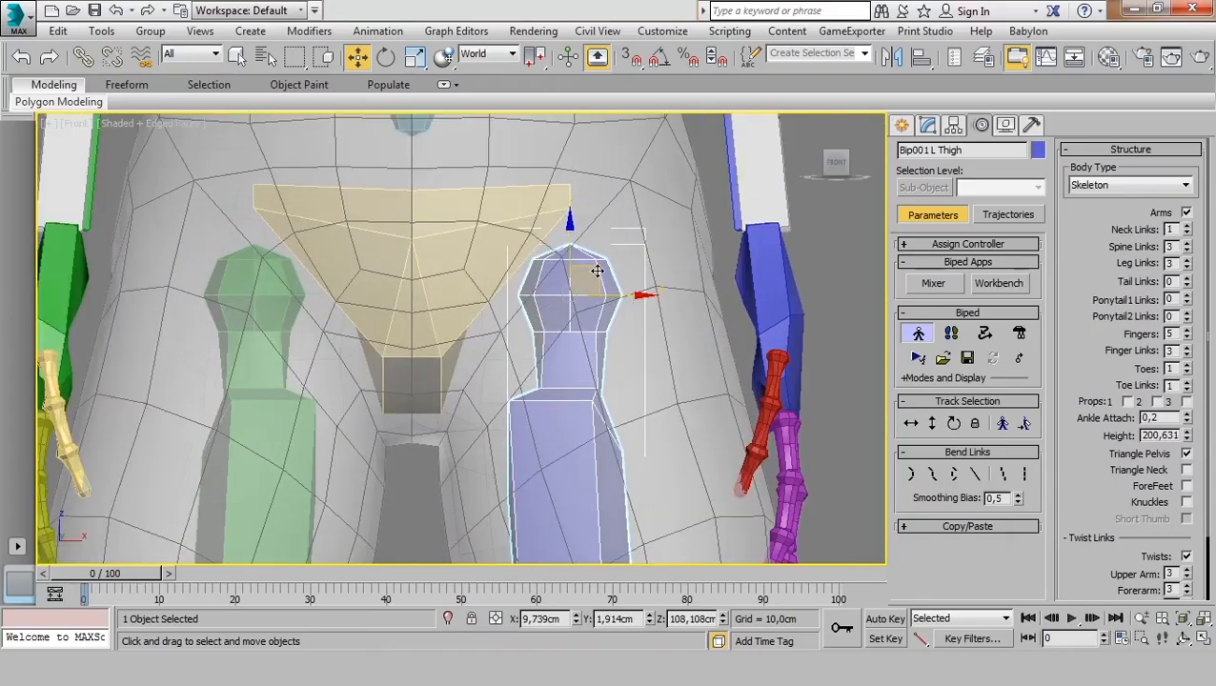
# Try to move the left thigh bone inward and down at the hip, and undo the change.
pyautogui.moveTo(597, 272); pyautogui.dragTo(572, 295)
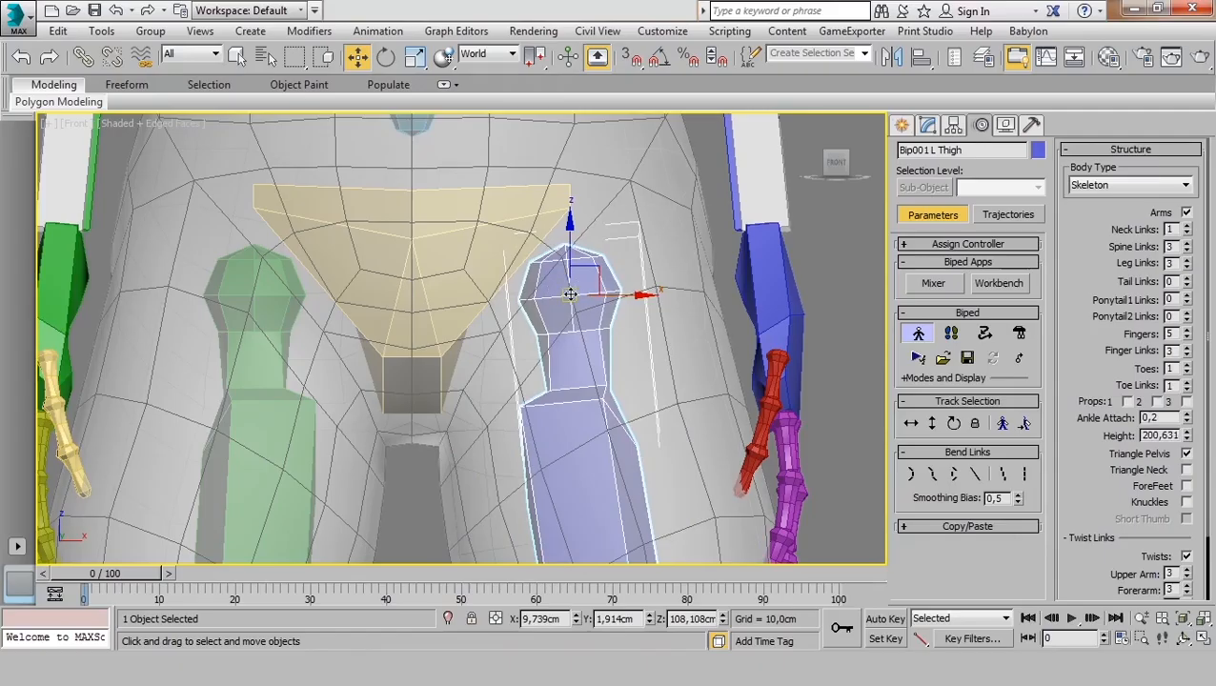
pyautogui.hotkey('ctrl', 'z')
pyautogui.hotkey('ctrl', 'z')
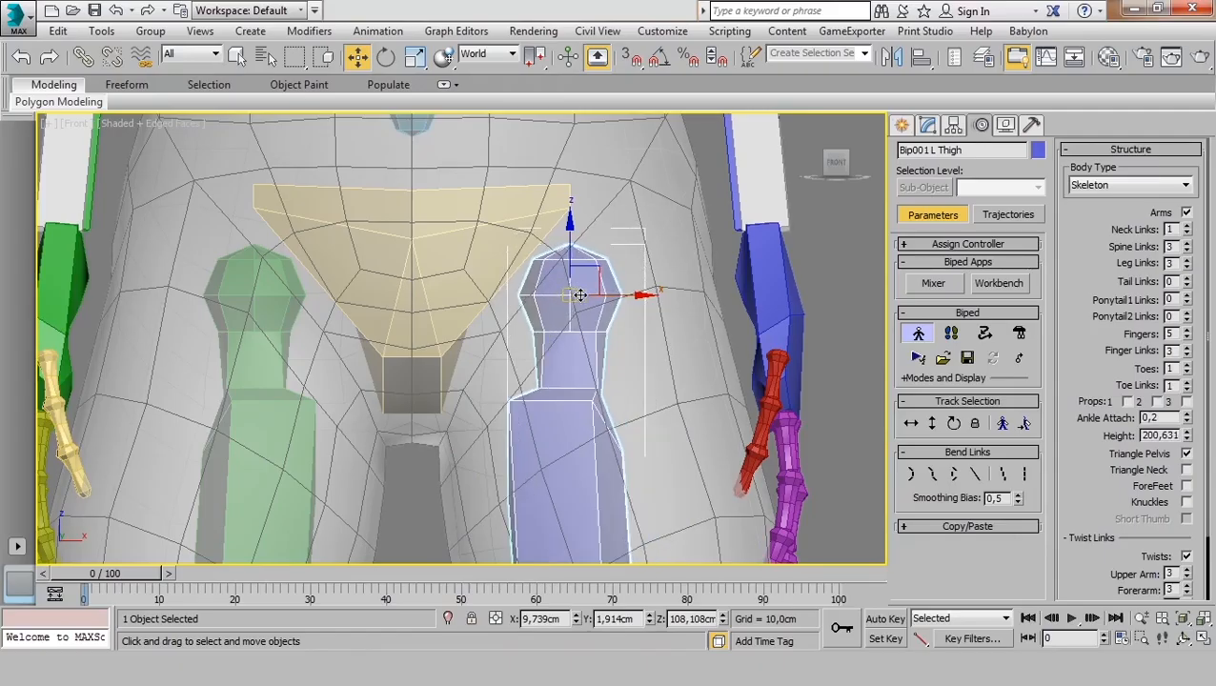
# Set the biped's height to 197,131 to lower the pelvis and thigh joints within the hips.
pyautogui.scroll(5, 567, 299)
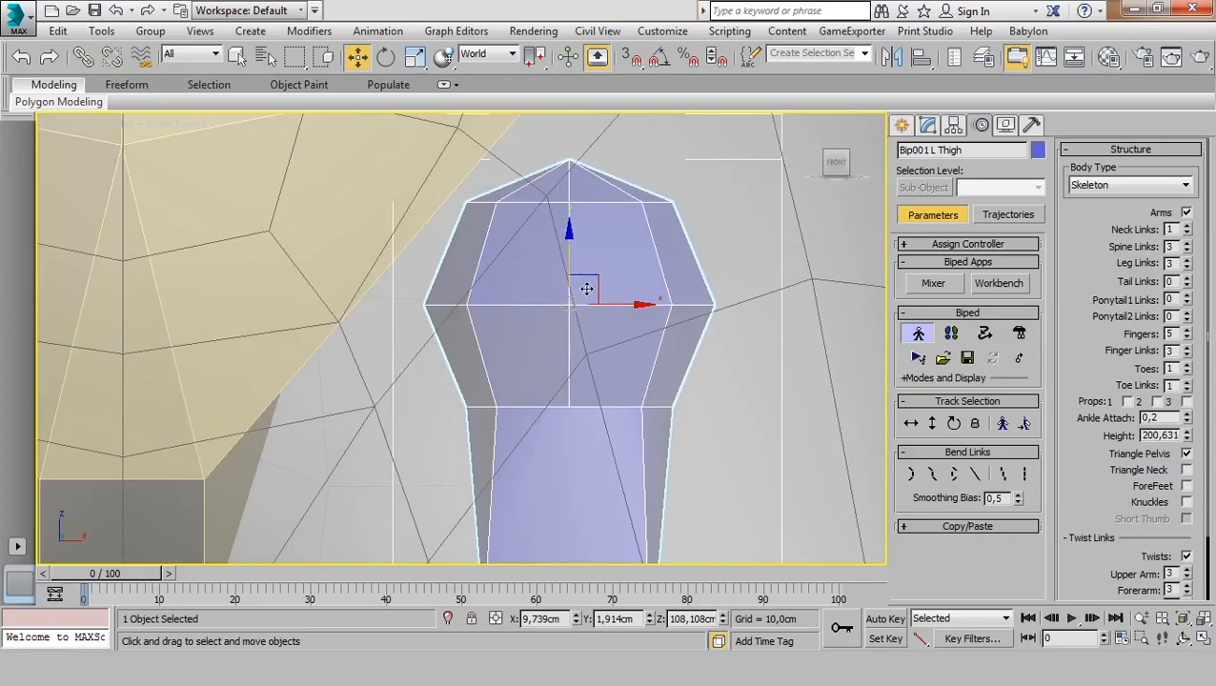
pyautogui.scroll(-5, 572, 303)
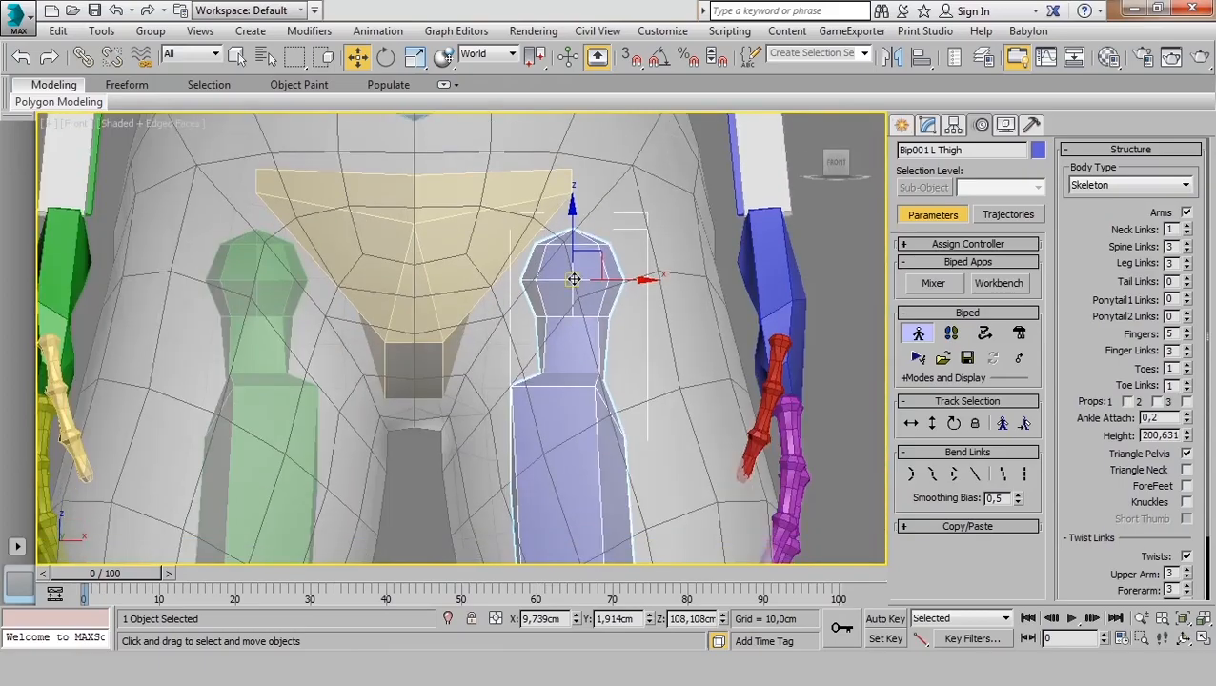
pyautogui.scroll(3, 582, 305)
pyautogui.scroll(-3, 589, 303)
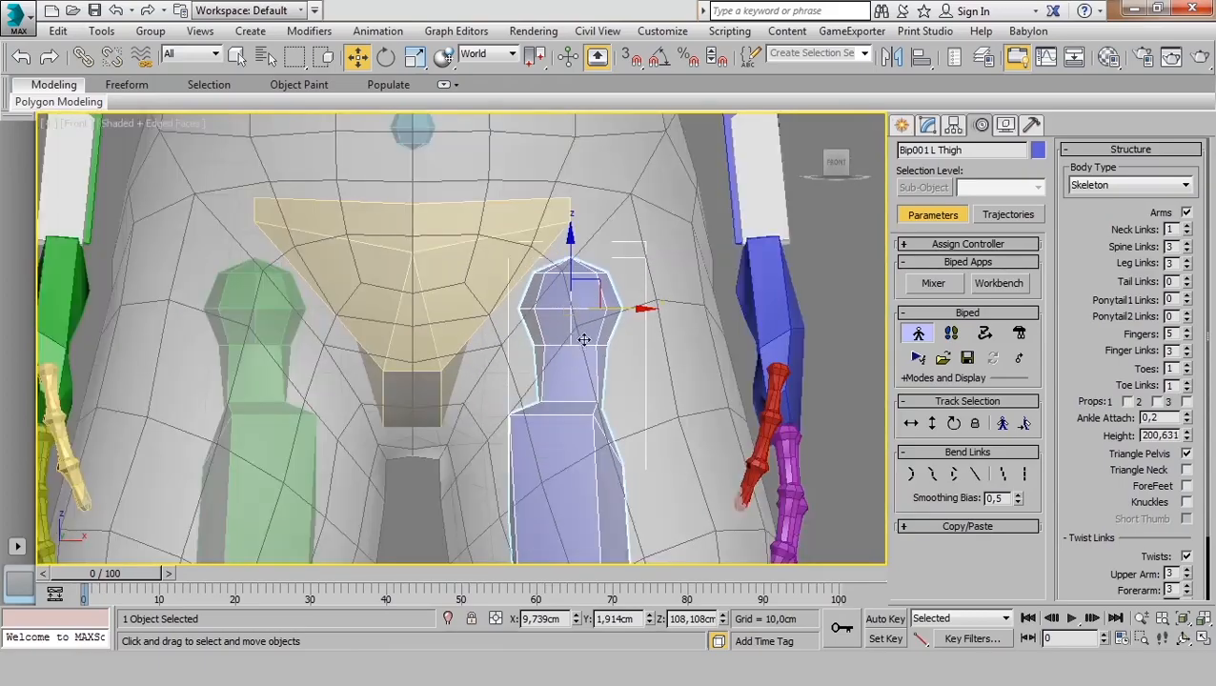
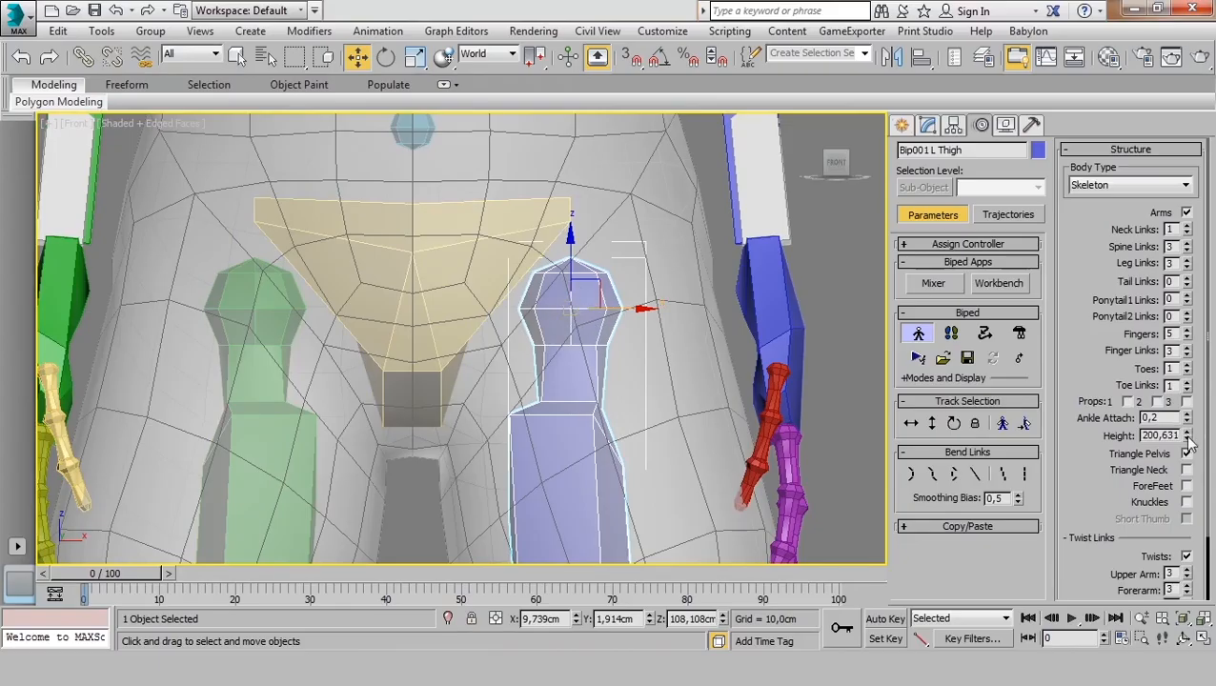
pyautogui.moveTo(1188, 438); pyautogui.dragTo(1191, 457)
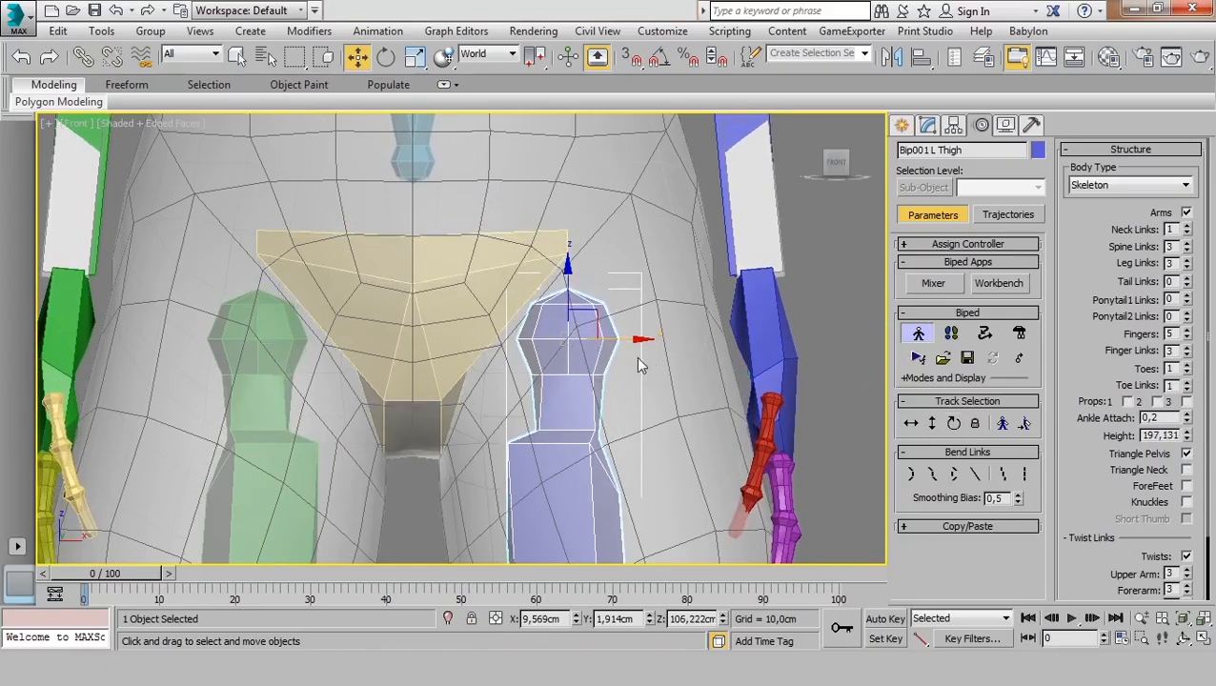
pyautogui.moveTo(632, 336); pyautogui.dragTo(724, 391)
pyautogui.scroll(-5, 777, 385)
pyautogui.scroll(-4, 776, 385)
pyautogui.scroll(2, 791, 391)
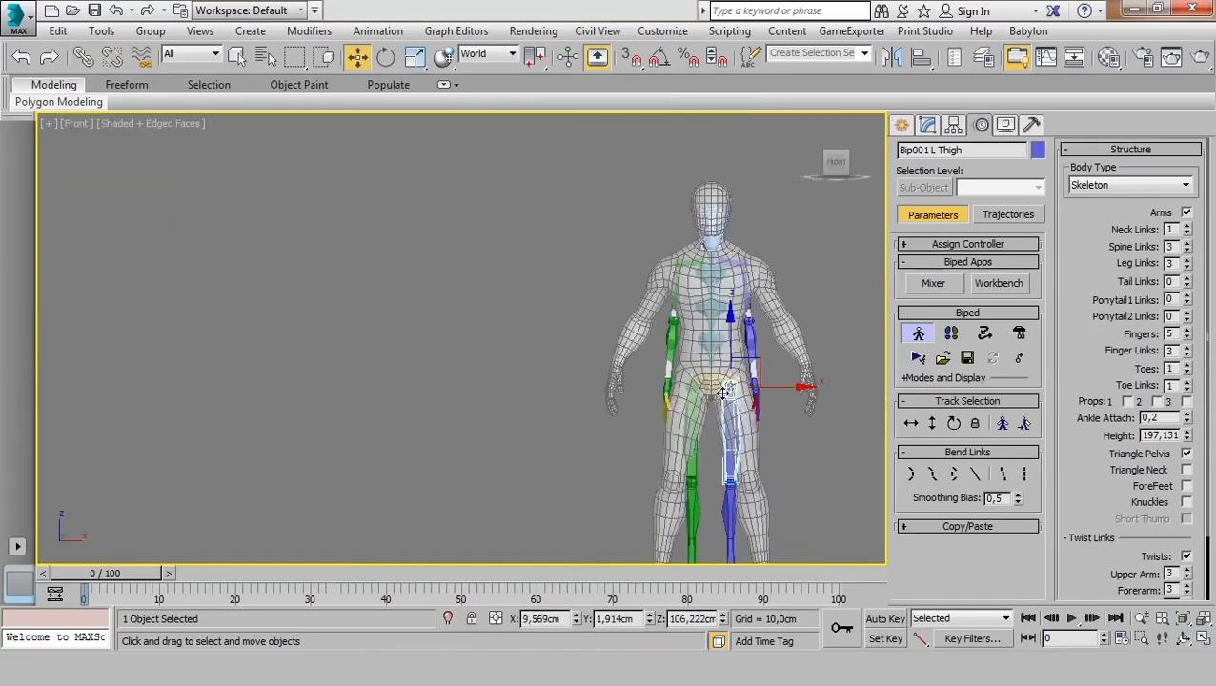
# Scale the pelvis bone to 110 percent along its local Z axis, using the Local reference coordinate system.
pyautogui.scroll(8, 724, 392)
pyautogui.moveTo(766, 381); pyautogui.dragTo(646, 403, button='middle')
pyautogui.scroll(-1, 726, 378)
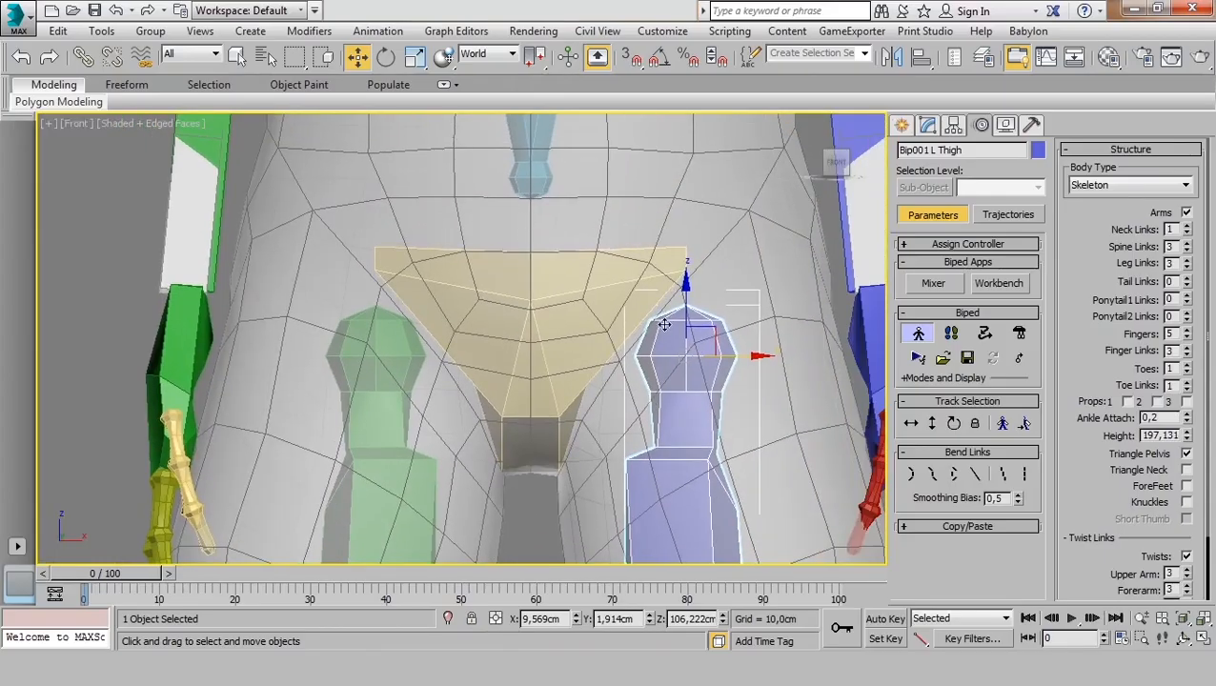
pyautogui.click(580, 355)
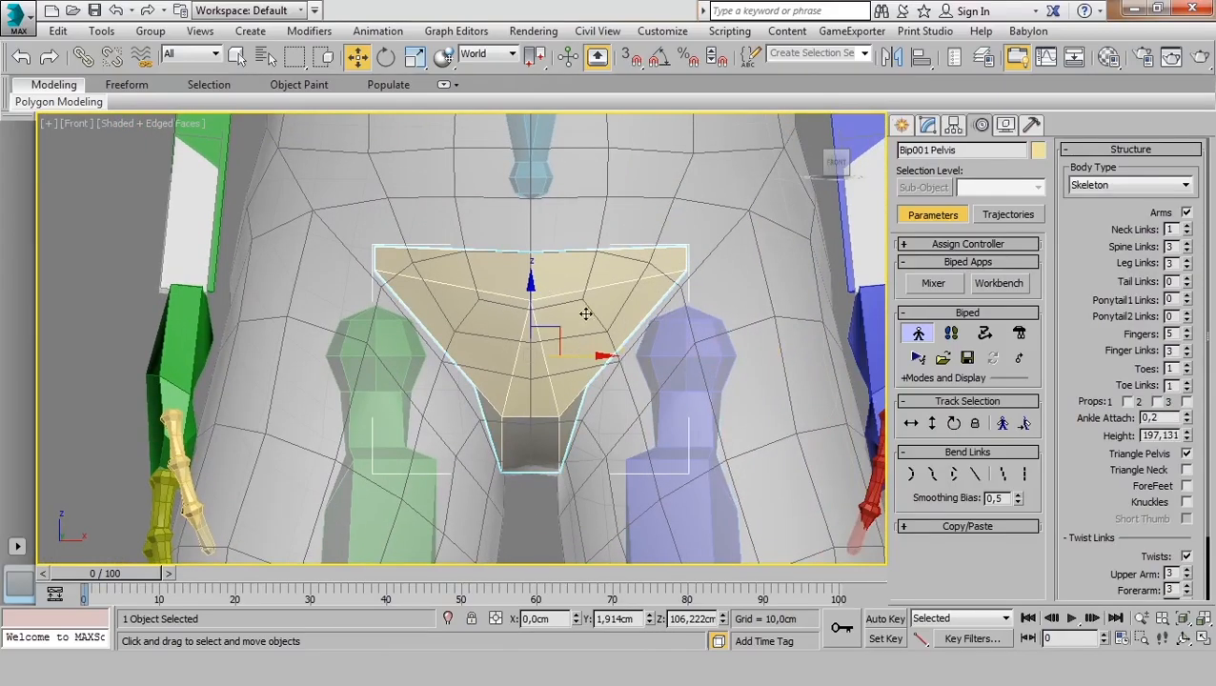
pyautogui.click(415, 57)
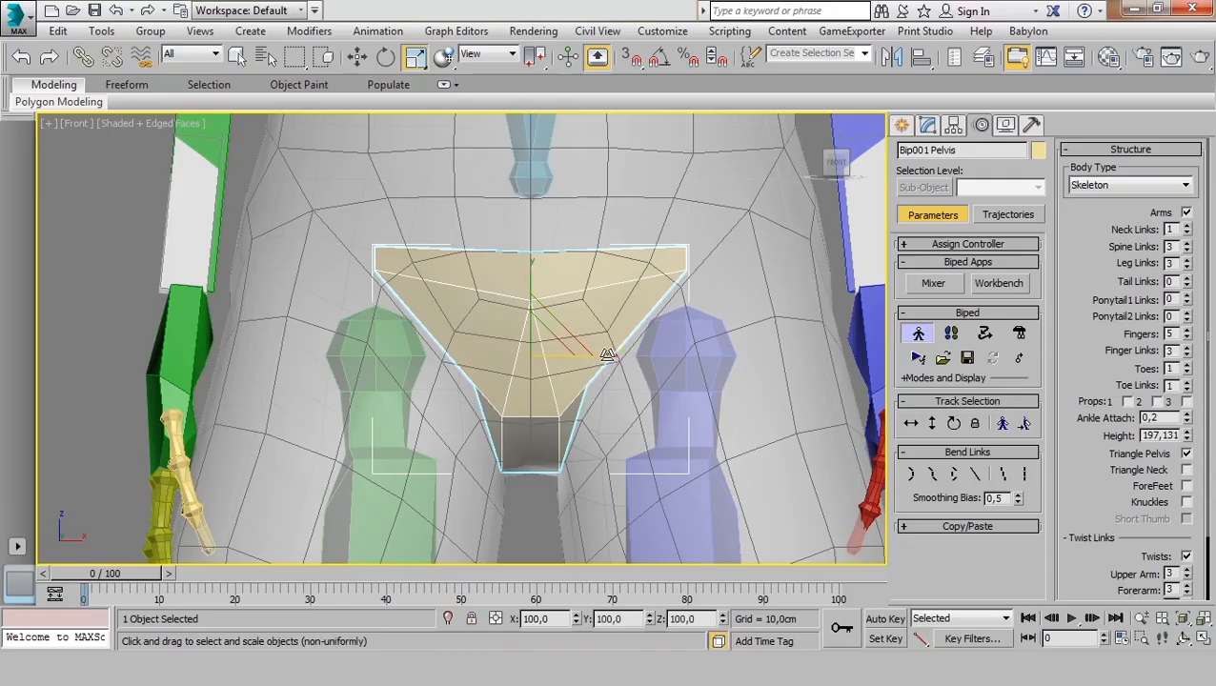
pyautogui.moveTo(612, 358)
pyautogui.mouseDown()
pyautogui.moveTo(665, 354)
pyautogui.moveTo(601, 354)
pyautogui.moveTo(641, 359)
pyautogui.moveTo(610, 343)
pyautogui.mouseUp()
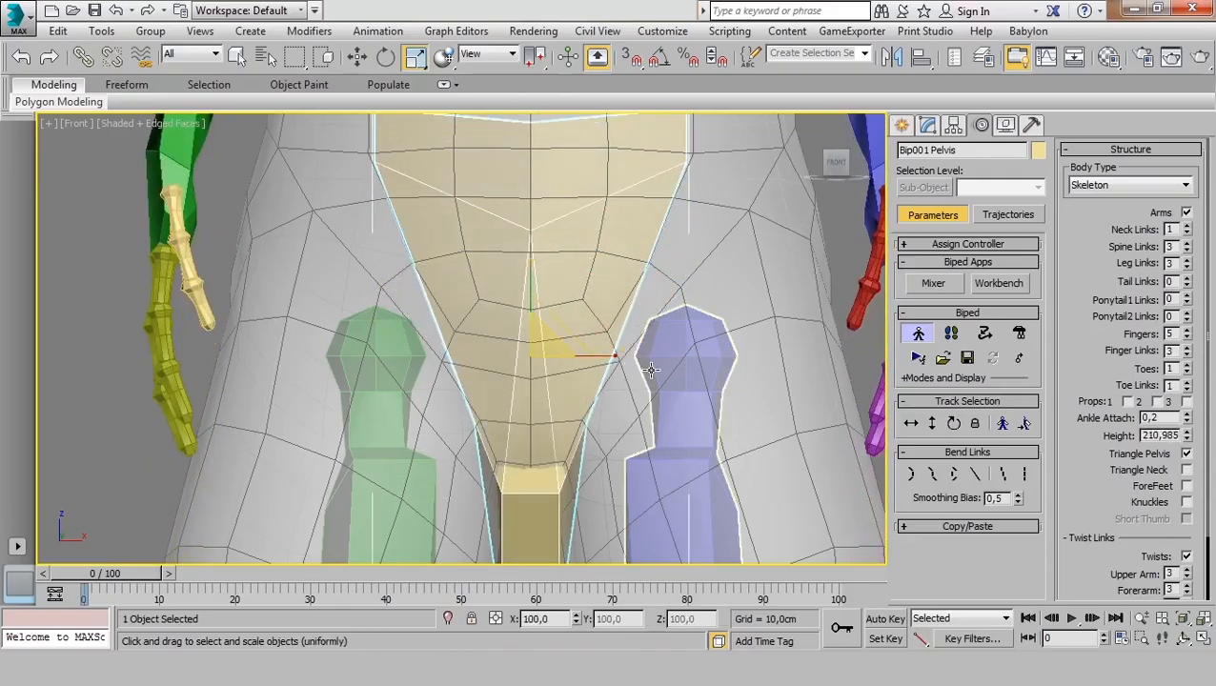
pyautogui.hotkey('ctrl', 'z')
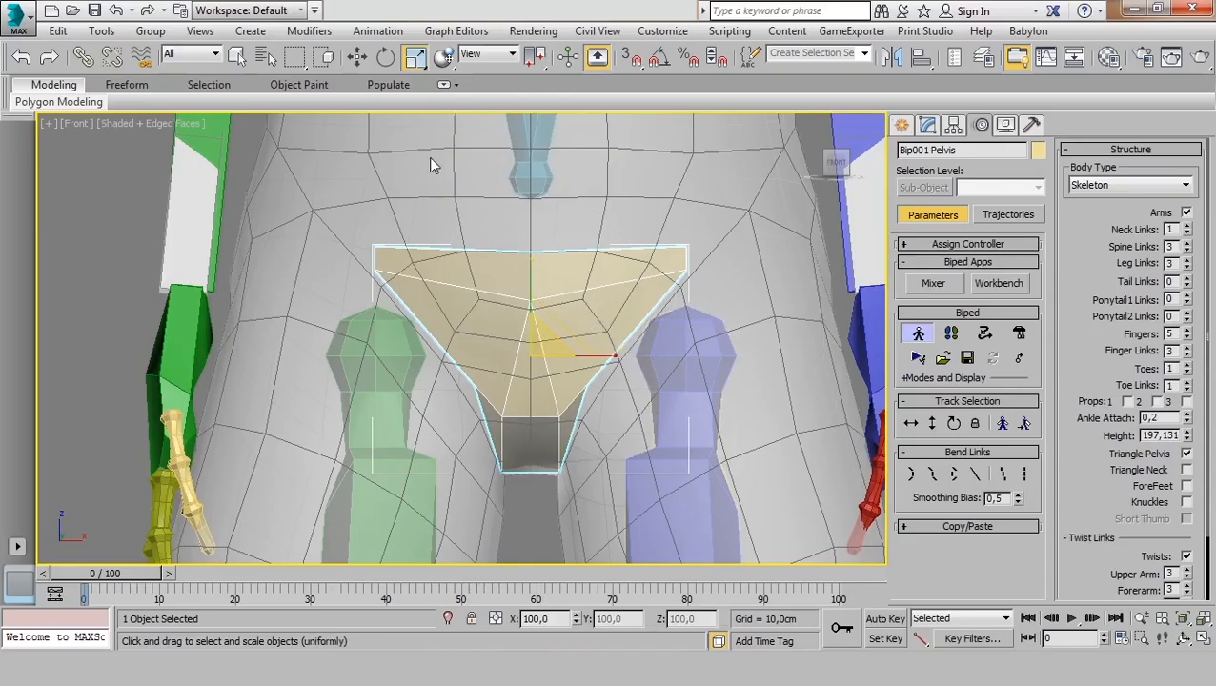
pyautogui.click(489, 54)
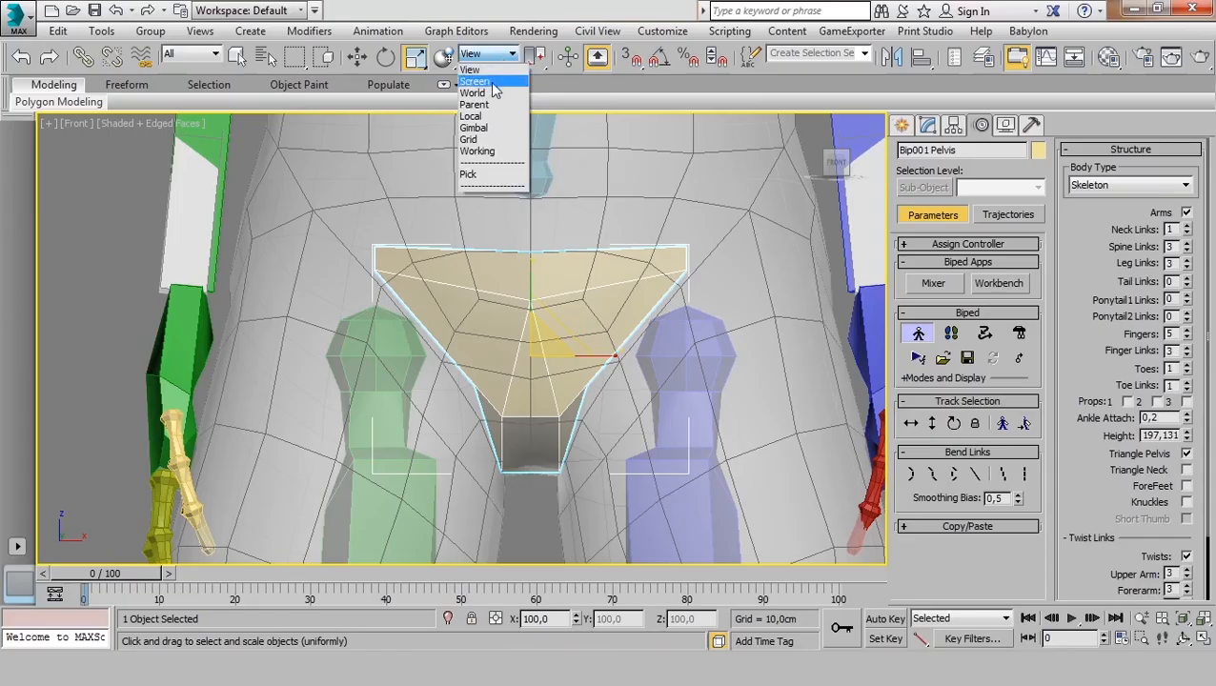
pyautogui.click(489, 115)
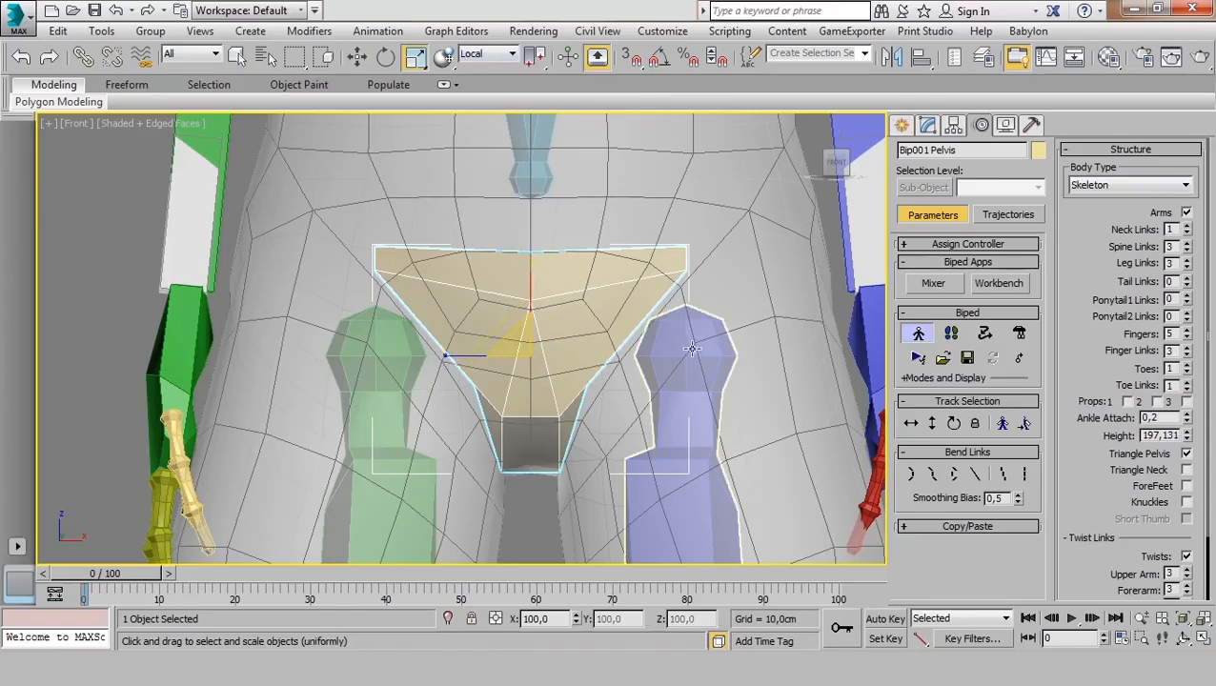
pyautogui.moveTo(453, 355); pyautogui.dragTo(445, 353)
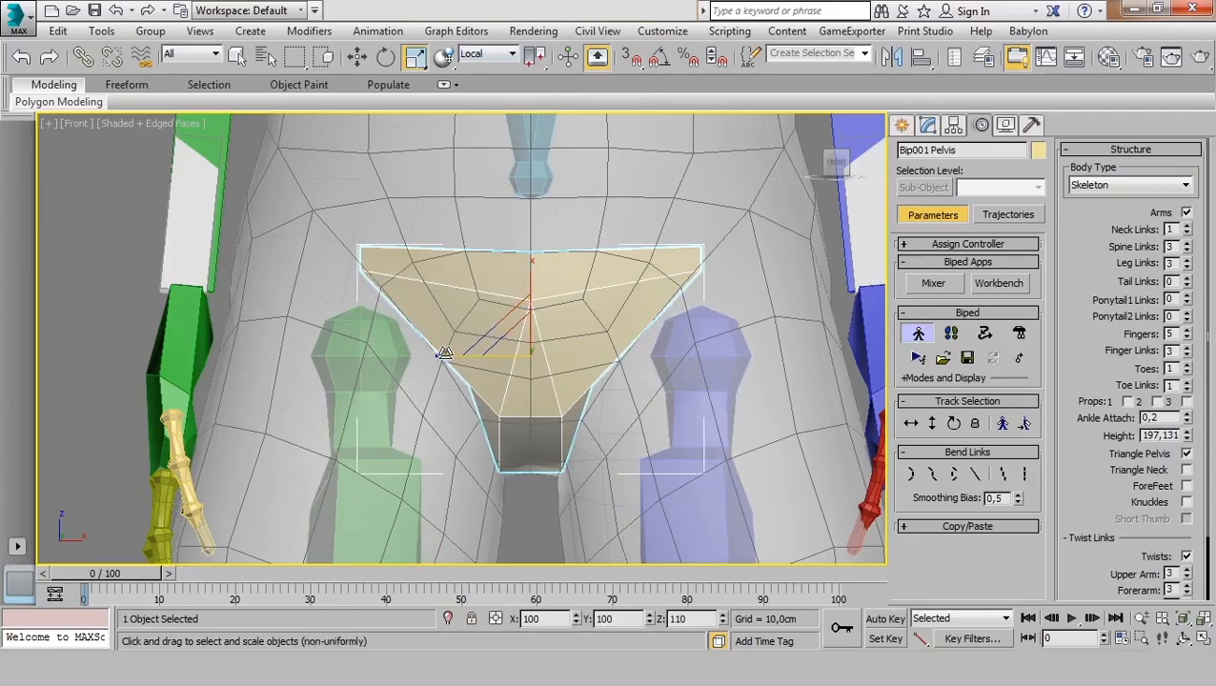
# Narrow the pelvis bone slightly along its local Z axis to fit the thigh joints to the hips.
pyautogui.scroll(-10, 708, 326)
pyautogui.moveTo(695, 470); pyautogui.dragTo(626, 354, button='middle')
pyautogui.scroll(4, 630, 228)
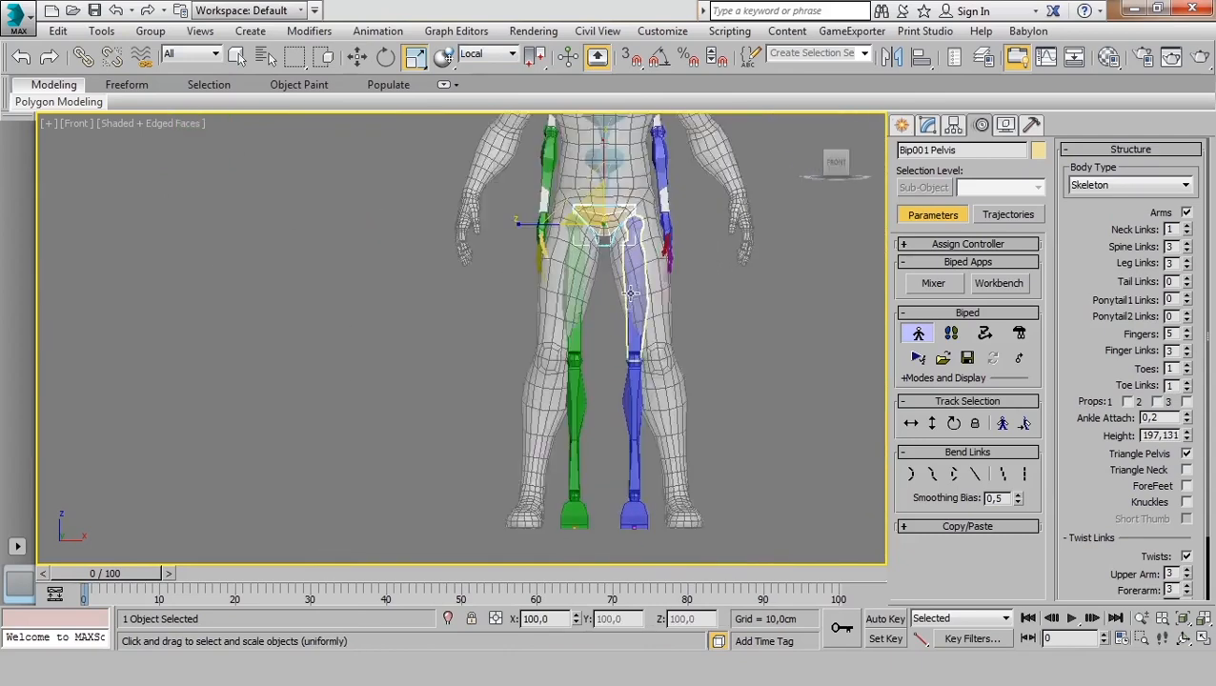
pyautogui.scroll(4, 634, 250)
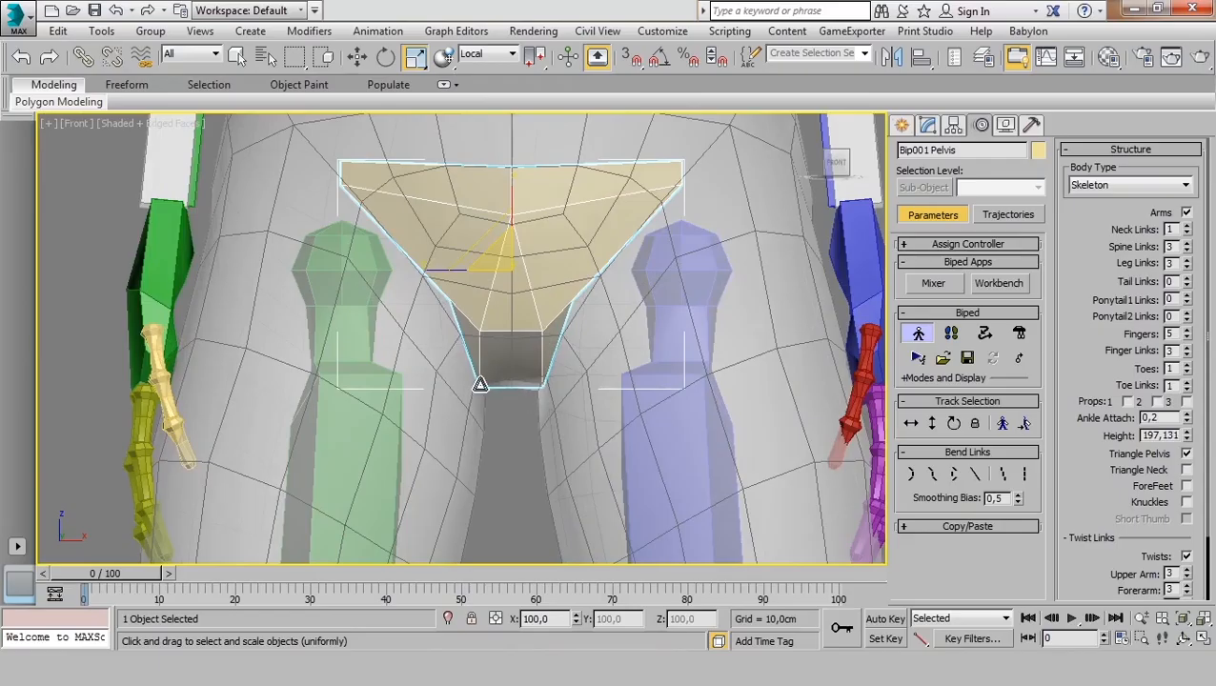
pyautogui.scroll(-5, 538, 278)
pyautogui.scroll(5, 610, 353)
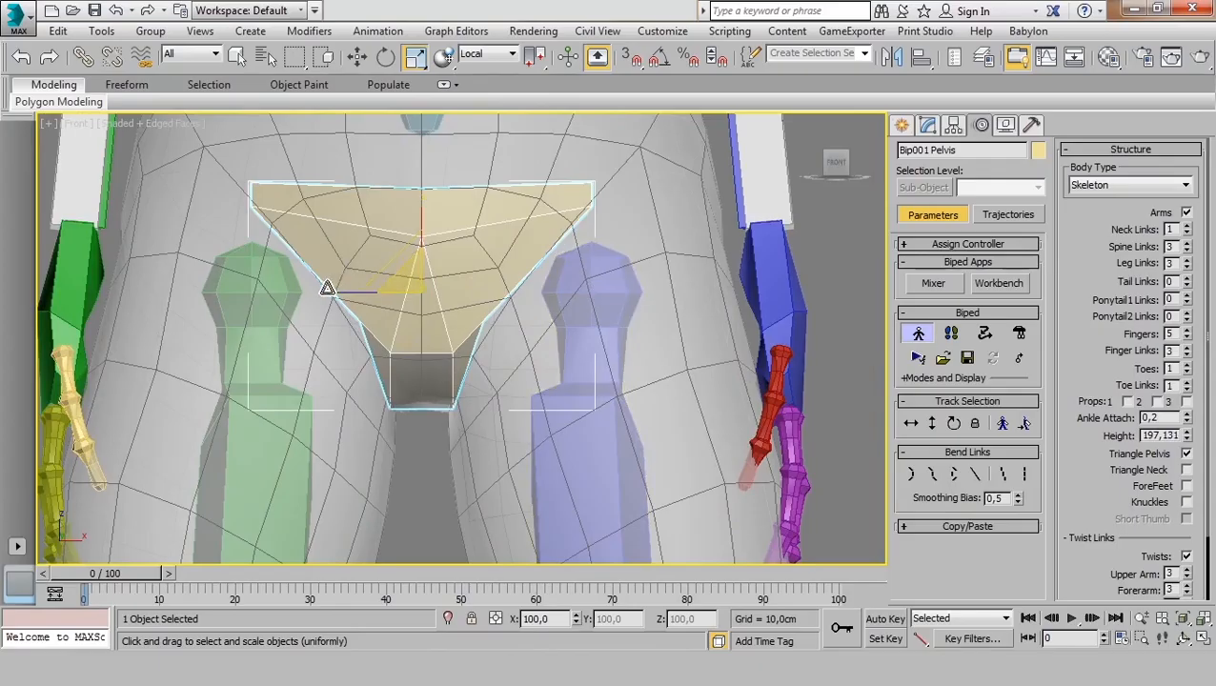
pyautogui.press('r')
pyautogui.moveTo(334, 290); pyautogui.dragTo(341, 289)
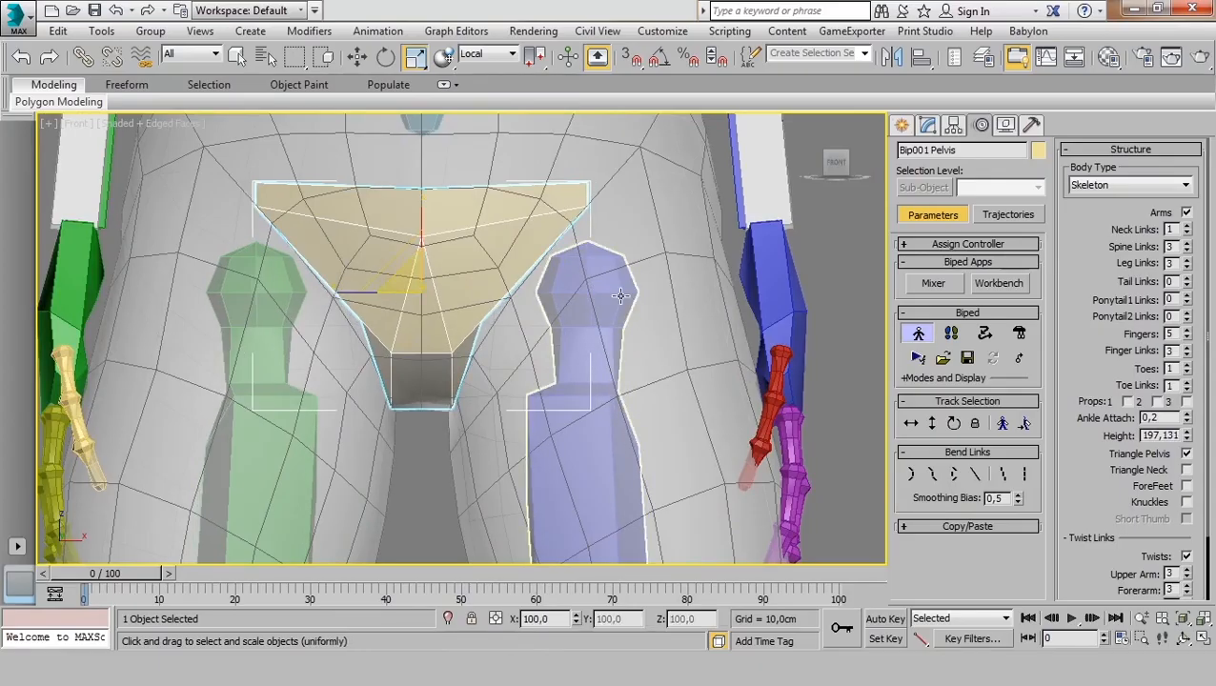
# Examine how the left and right thigh bones sit inside the legs in the Front and Left views.
pyautogui.click(579, 275)
pyautogui.scroll(-7, 591, 305)
pyautogui.scroll(6, 581, 314)
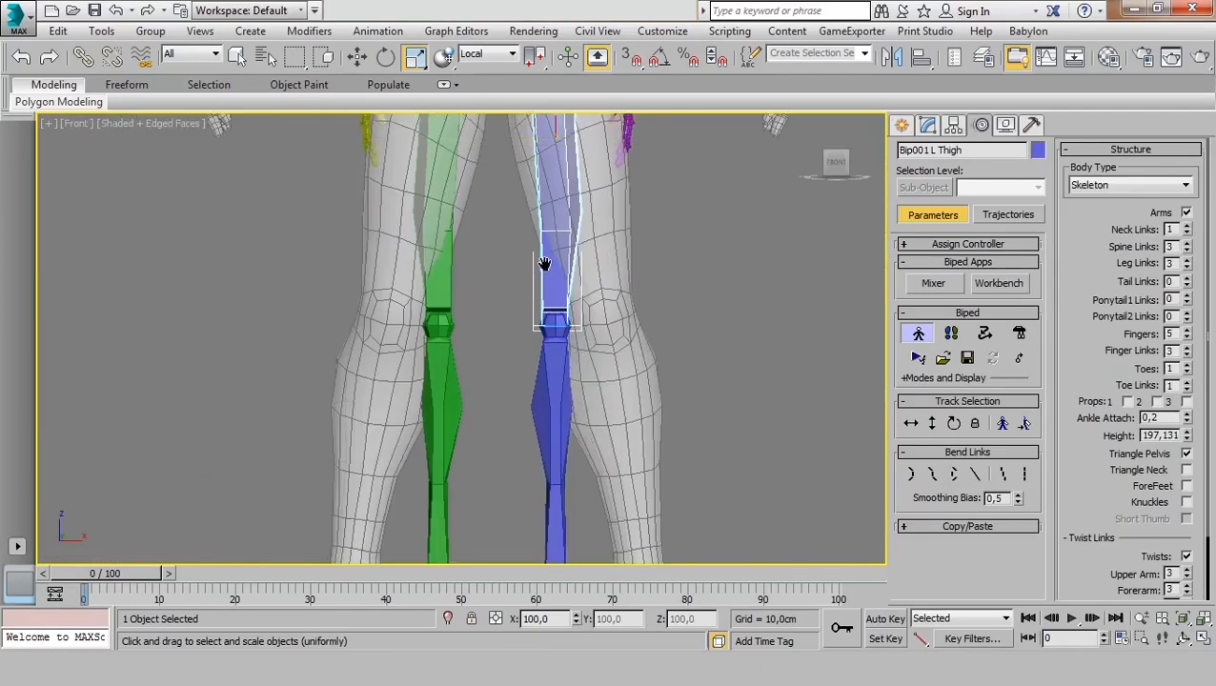
pyautogui.scroll(-2, 542, 241)
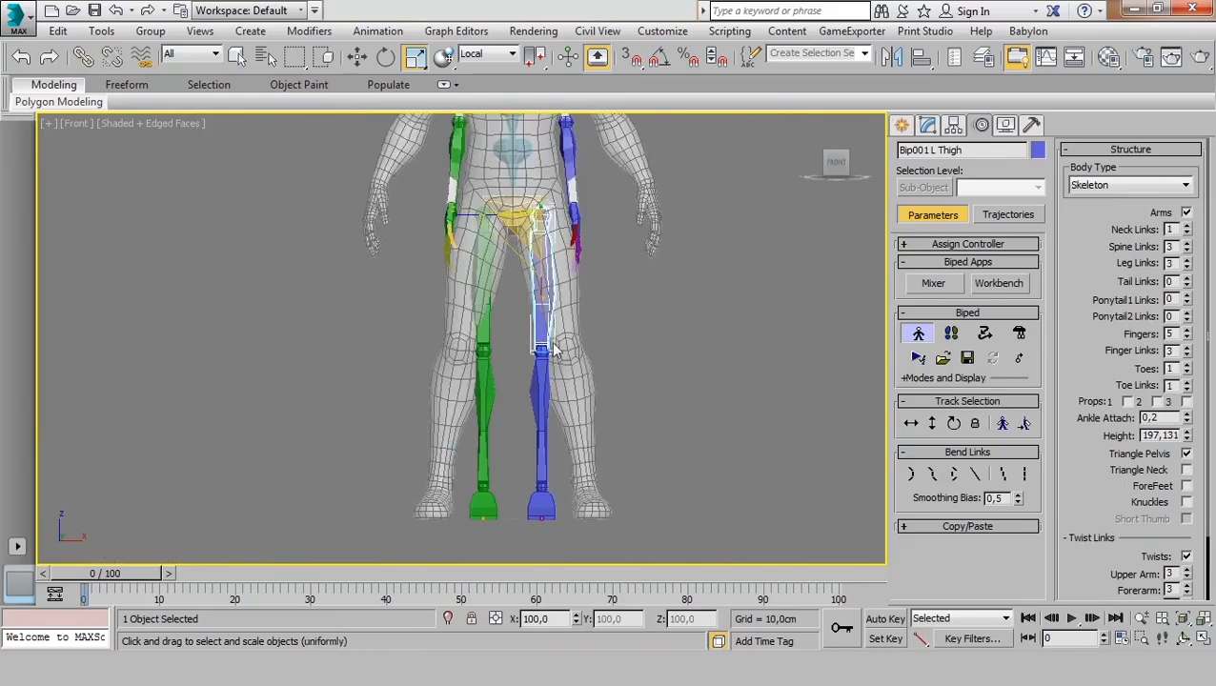
pyautogui.moveTo(578, 341); pyautogui.dragTo(575, 354, button='middle')
pyautogui.press('l')
pyautogui.moveTo(522, 323); pyautogui.dragTo(572, 446, button='middle')
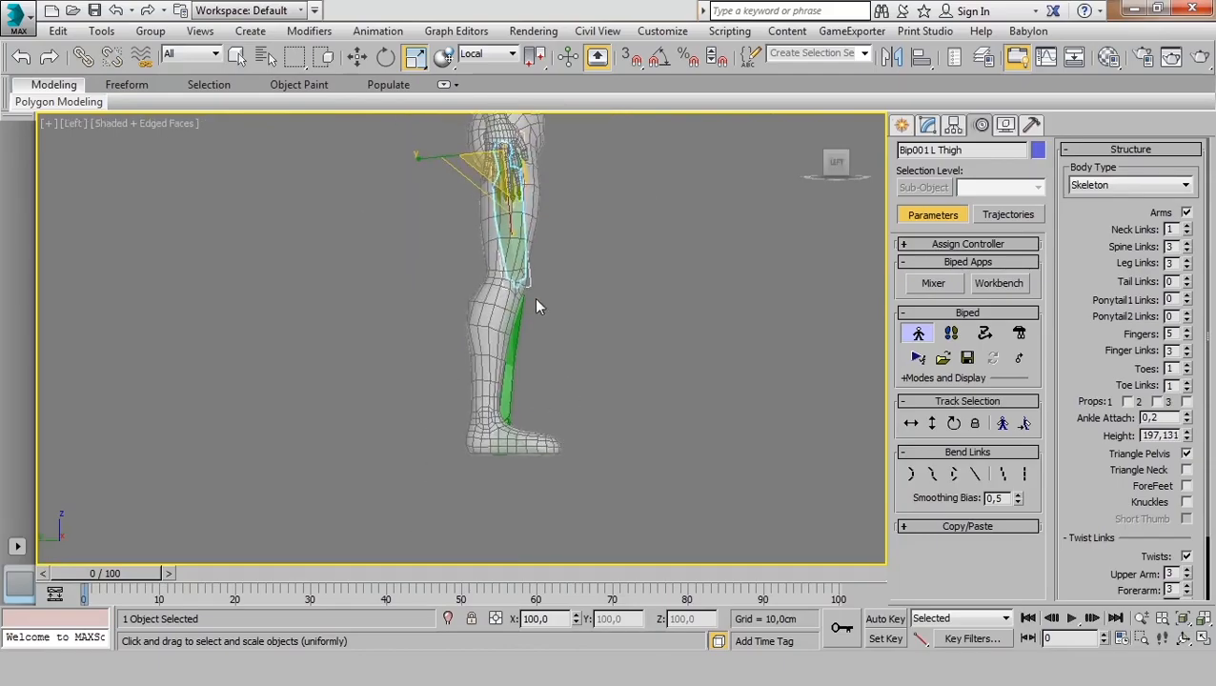
pyautogui.press('f')
pyautogui.scroll(3, 565, 246)
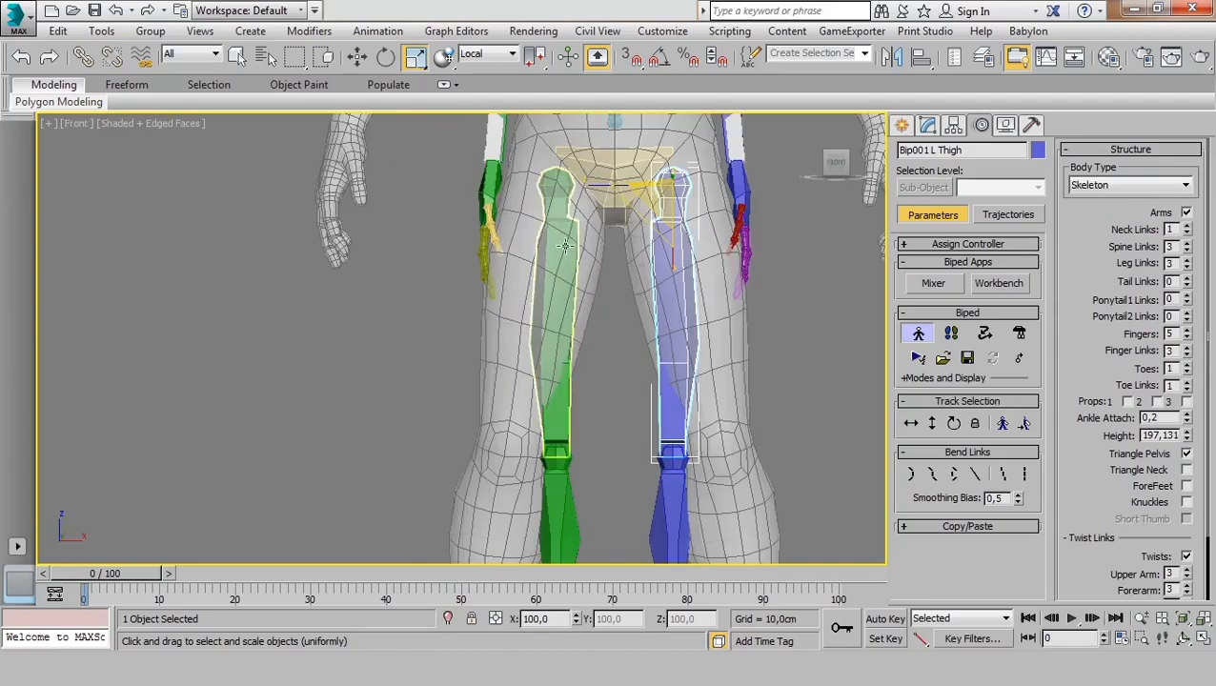
pyautogui.click(565, 254)
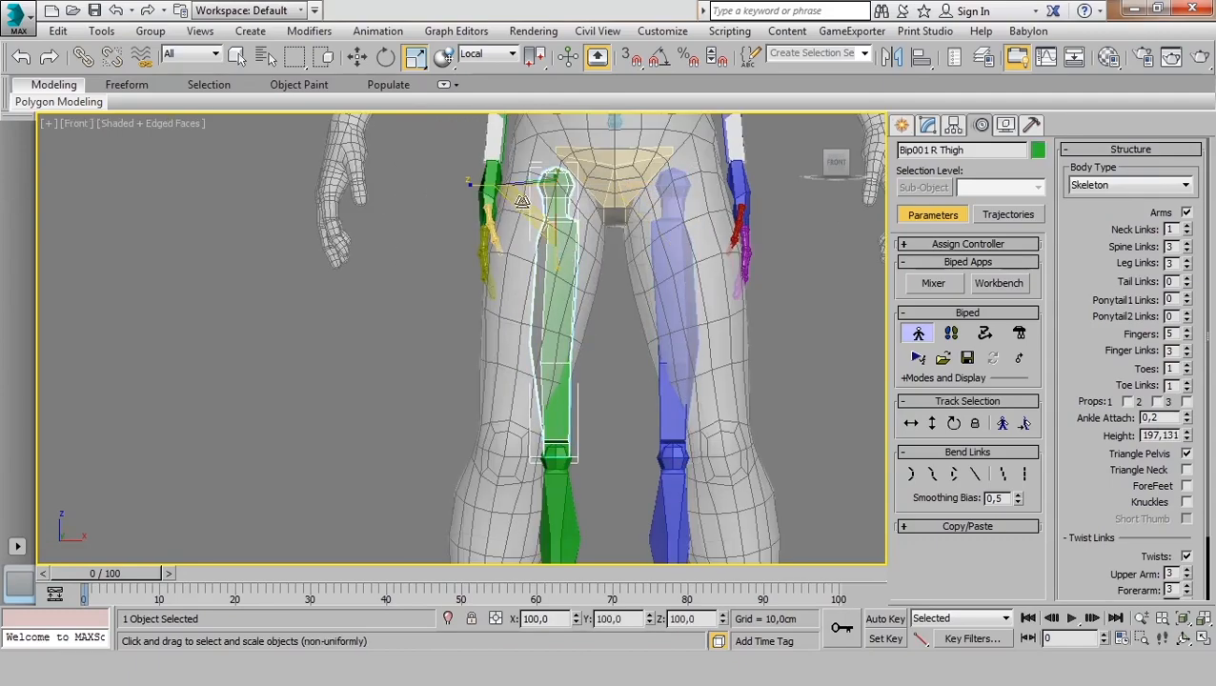
pyautogui.scroll(-5, 565, 254)
pyautogui.scroll(5, 532, 260)
# Rotate the right and left upper arm bones outward and up at the shoulders, away from the torso.
pyautogui.click(532, 260)
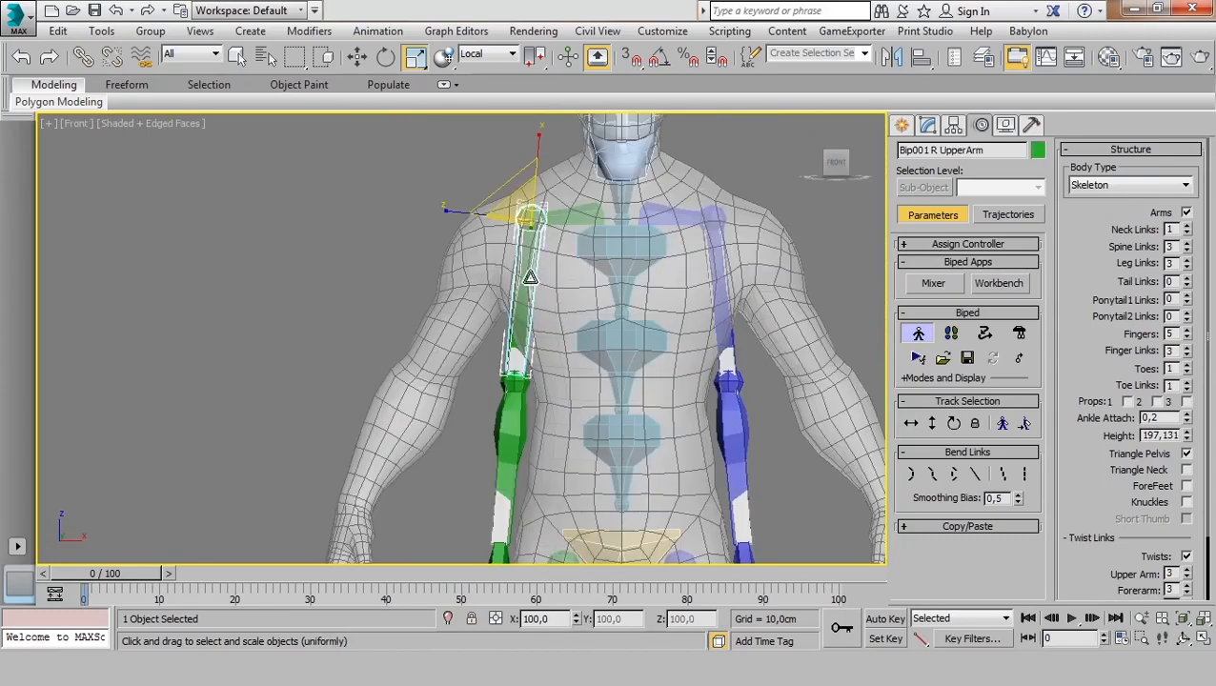
pyautogui.click(385, 57)
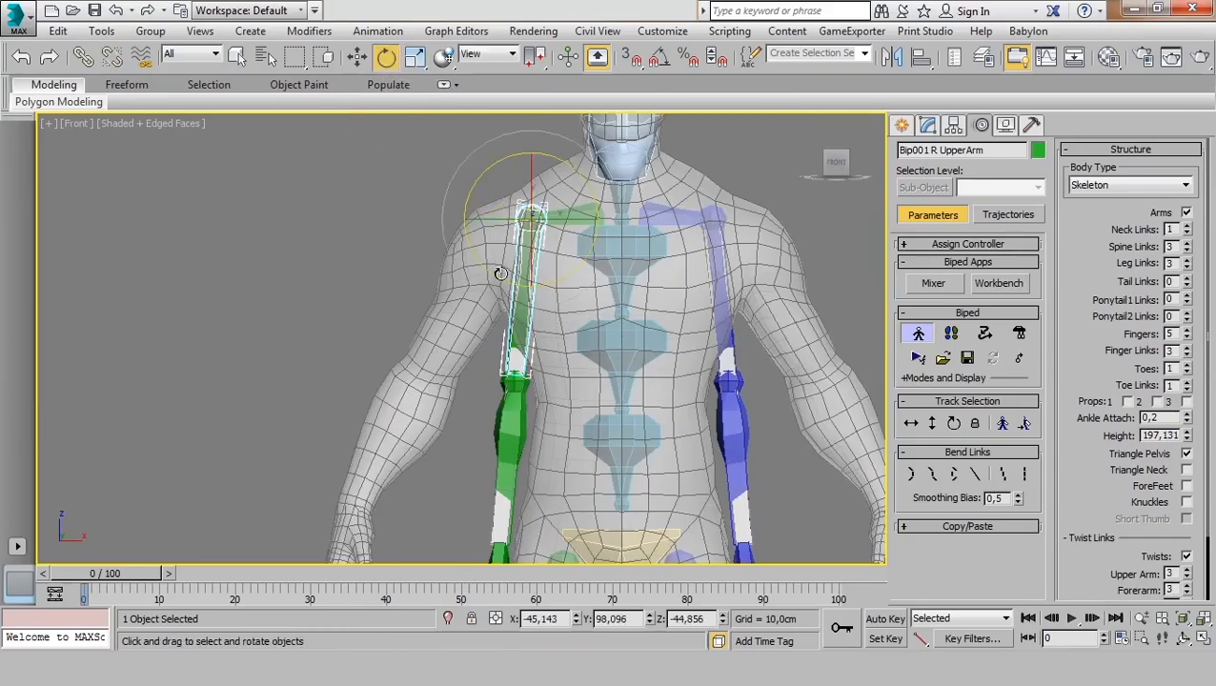
pyautogui.moveTo(501, 273); pyautogui.dragTo(410, 214)
pyautogui.click(720, 286)
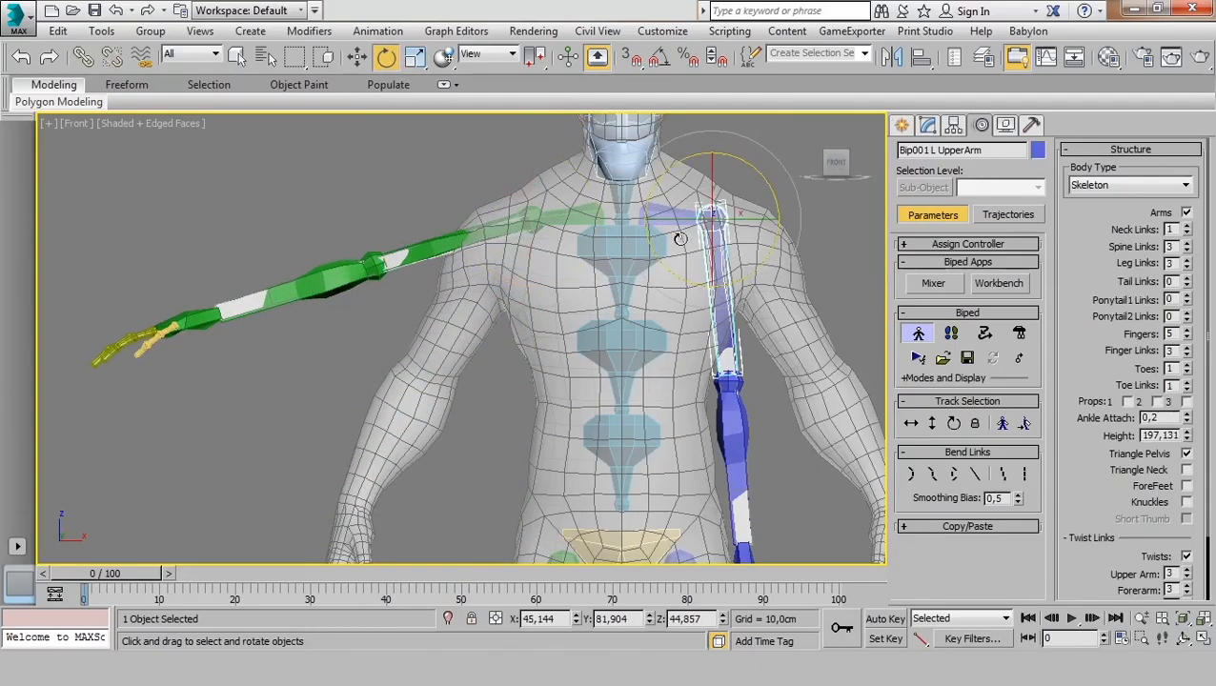
pyautogui.moveTo(667, 267); pyautogui.dragTo(768, 324)
# Try to rotate the right thigh bone at the hip in the View coordinate system, and undo the rotation.
pyautogui.moveTo(706, 453); pyautogui.dragTo(734, 222, button='middle')
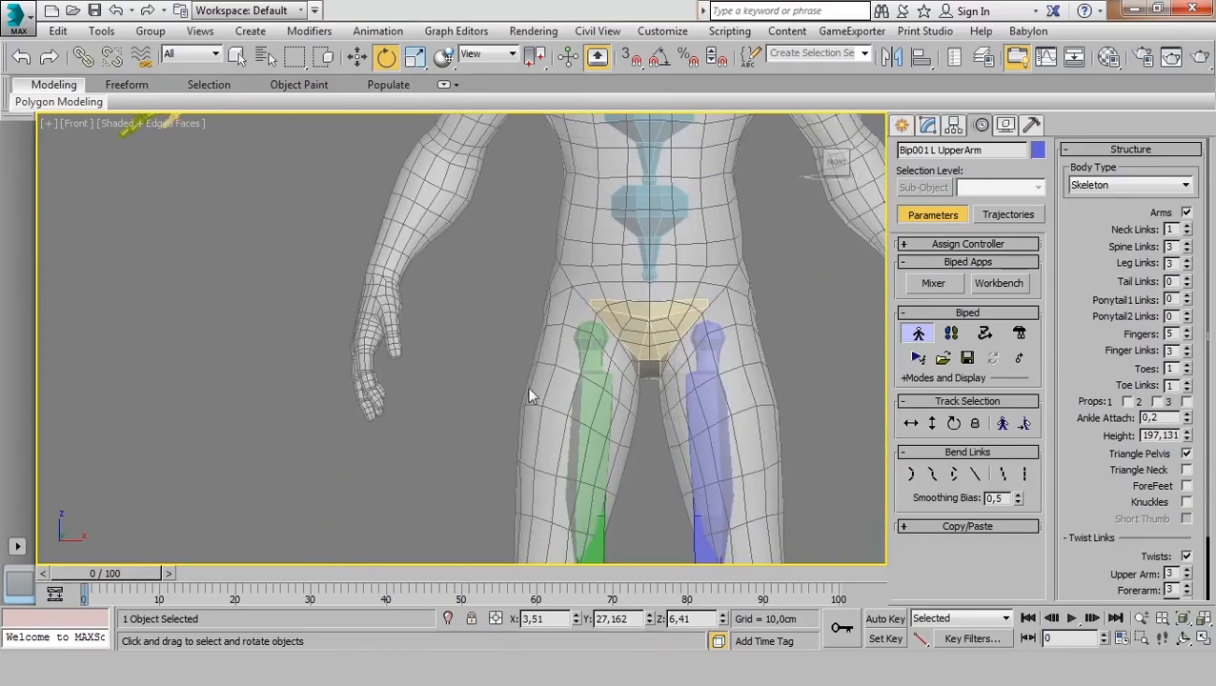
pyautogui.click(589, 363)
pyautogui.scroll(4, 565, 277)
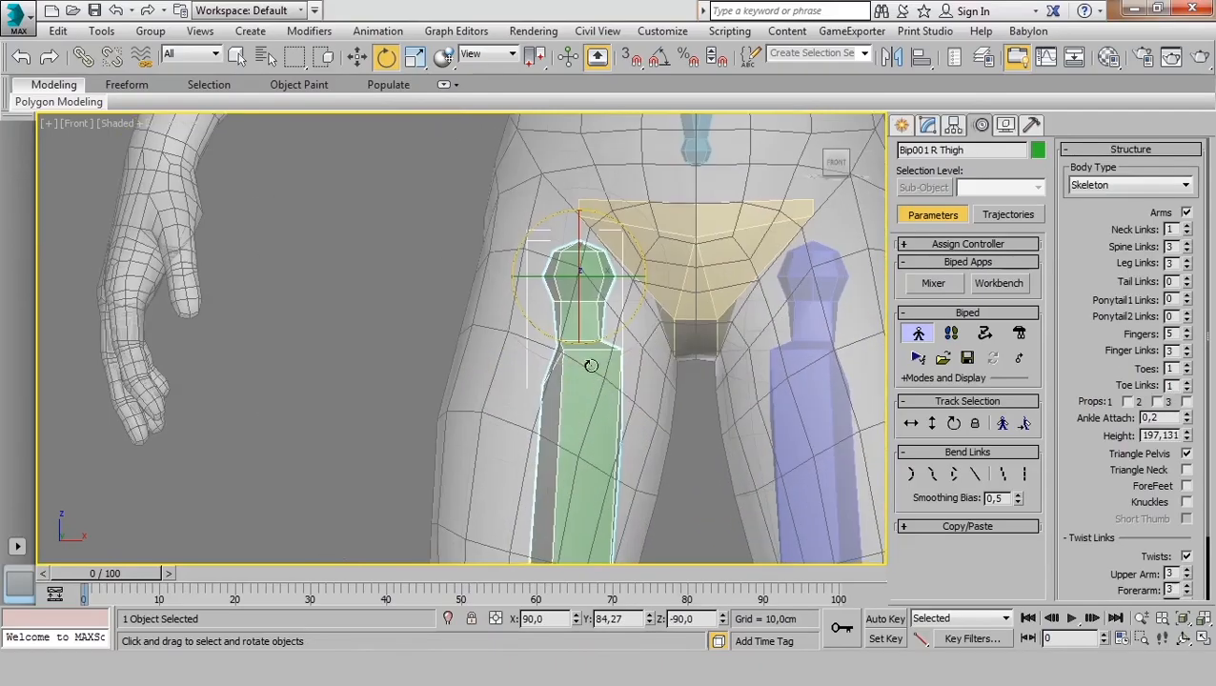
pyautogui.moveTo(601, 401); pyautogui.dragTo(581, 247, button='middle')
pyautogui.scroll(-2, 600, 229)
pyautogui.scroll(-2, 585, 236)
pyautogui.moveTo(601, 194); pyautogui.dragTo(623, 211, button='middle')
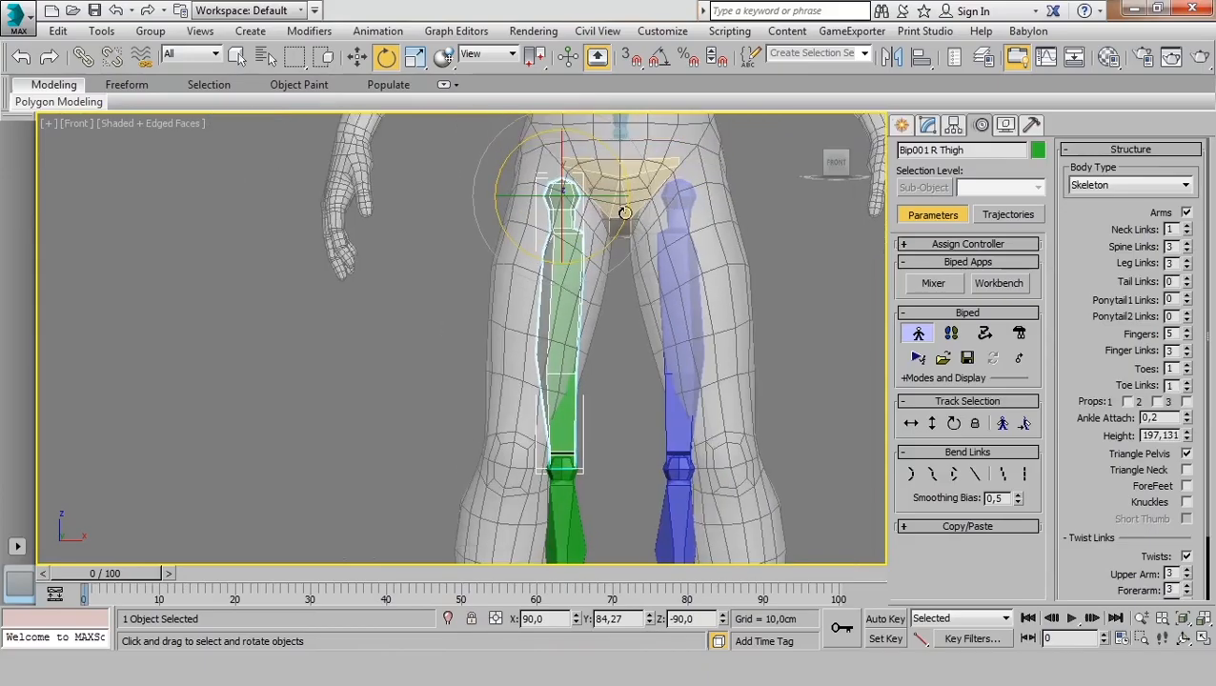
pyautogui.moveTo(622, 218); pyautogui.dragTo(611, 227)
pyautogui.hotkey('ctrl', 'z')
# Rotate the right thigh bone outward at the hip in the Local coordinate system to line the leg up with the body's right leg.
pyautogui.click(488, 54)
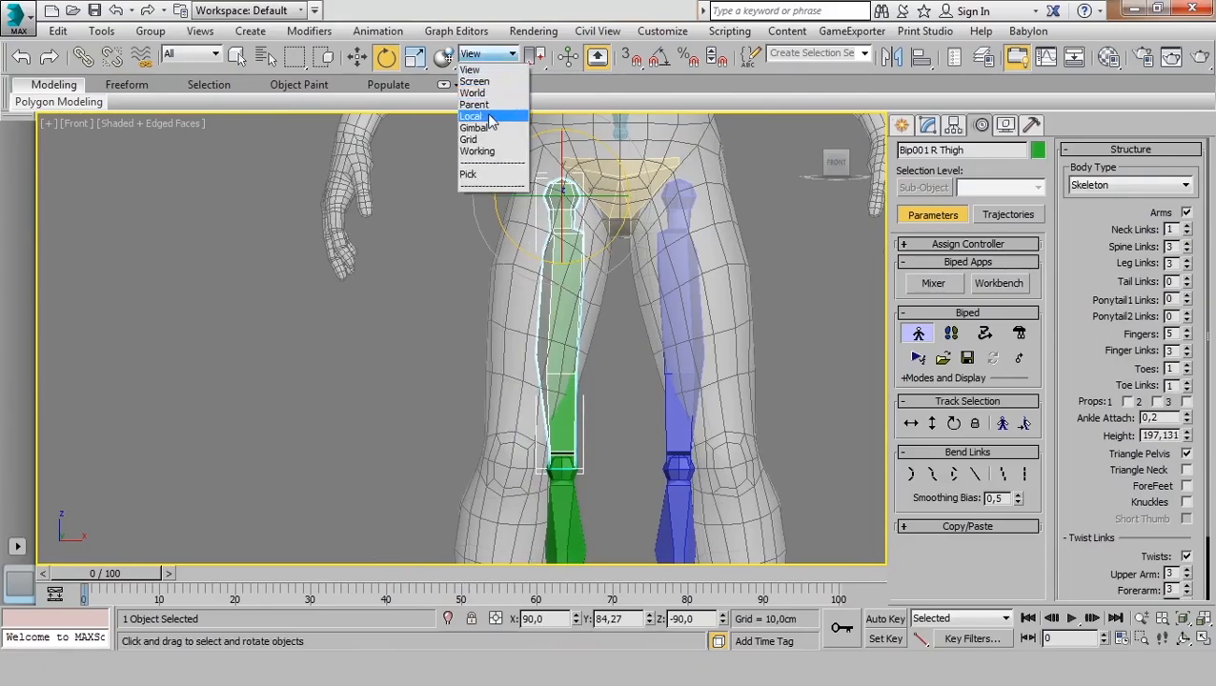
pyautogui.click(490, 120)
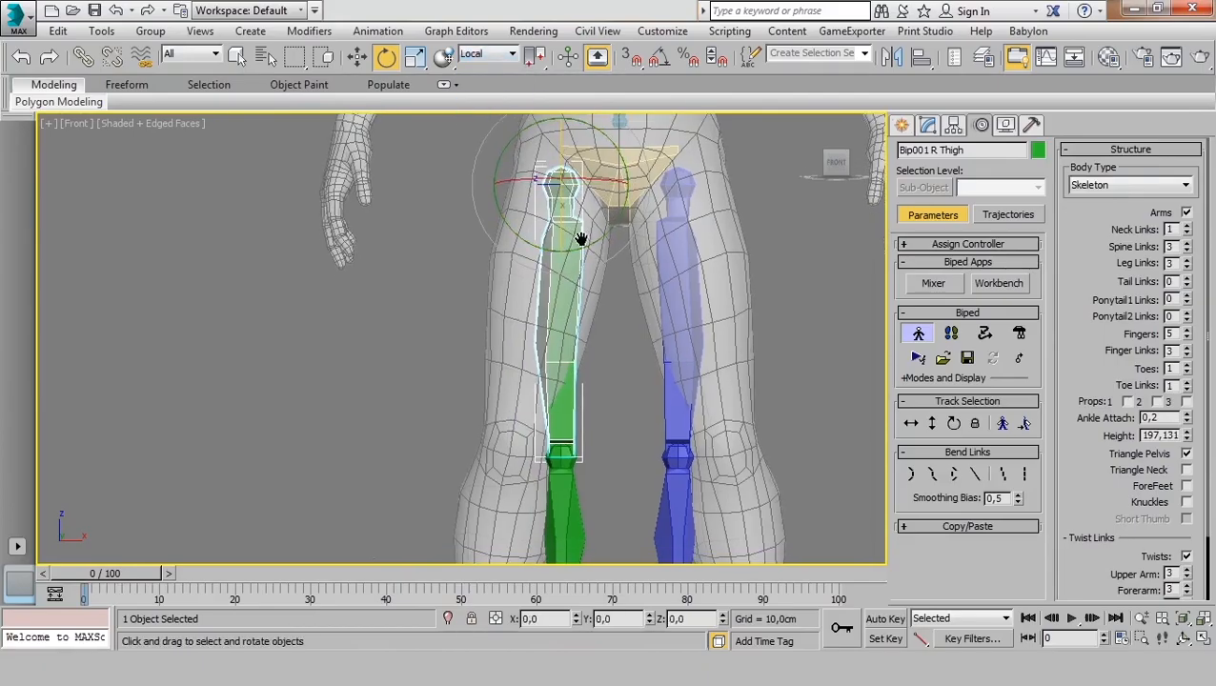
pyautogui.moveTo(597, 233); pyautogui.dragTo(594, 239)
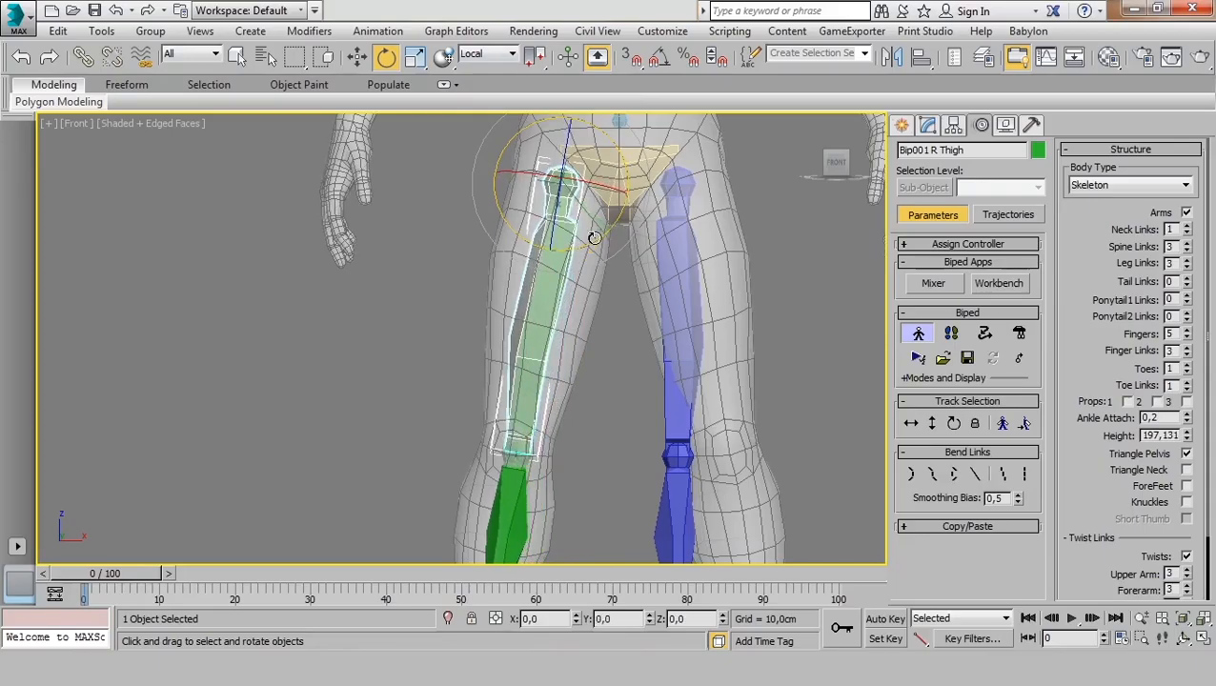
pyautogui.scroll(-5, 565, 383)
pyautogui.scroll(8, 551, 399)
pyautogui.moveTo(551, 399); pyautogui.dragTo(569, 224, button='middle')
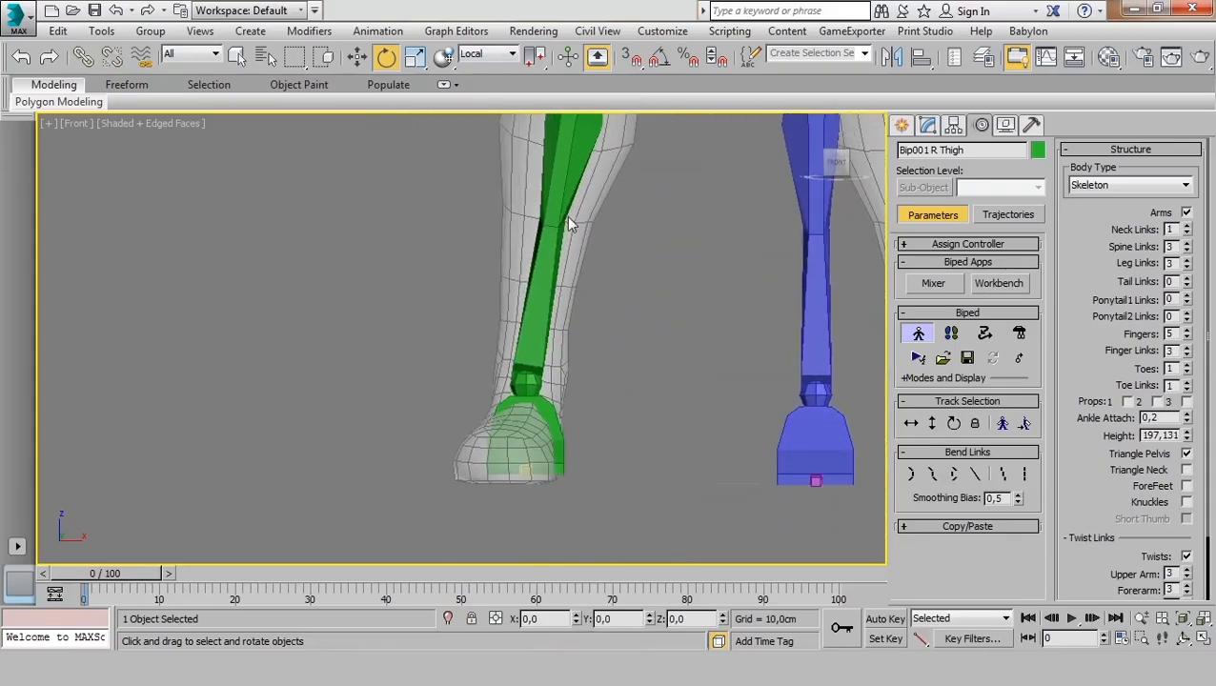
pyautogui.moveTo(581, 309); pyautogui.dragTo(569, 290, button='middle')
pyautogui.moveTo(575, 242); pyautogui.dragTo(567, 387, button='middle')
pyautogui.scroll(-2, 575, 274)
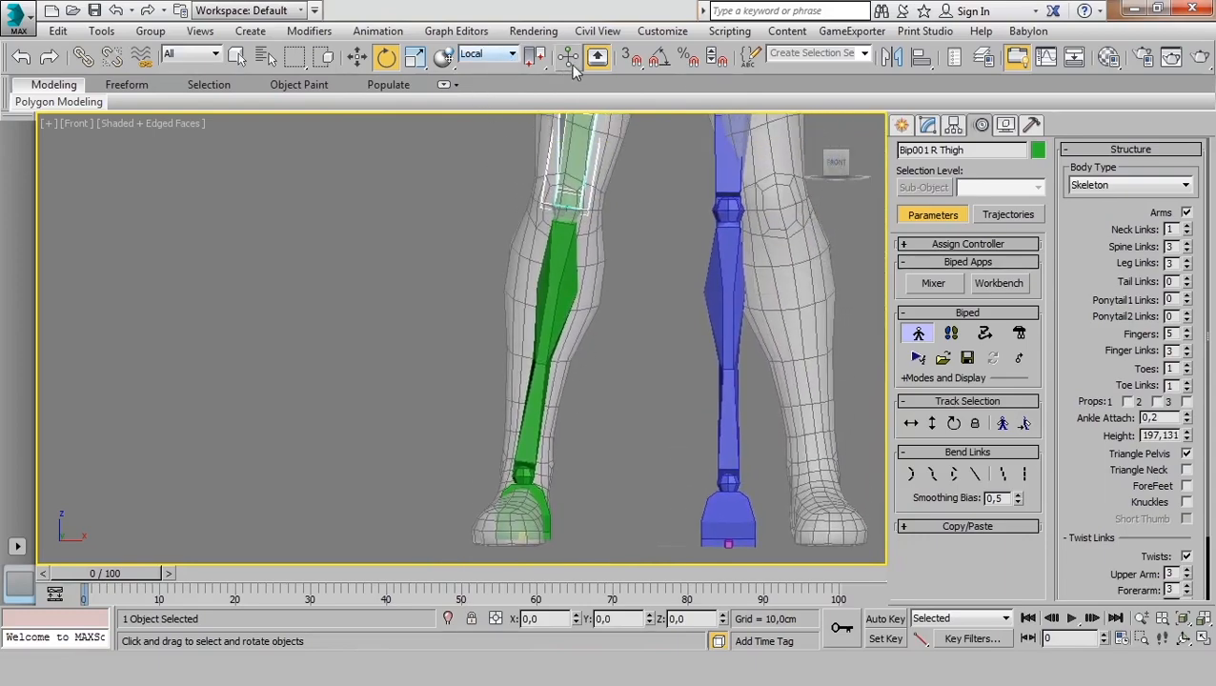
# Scale the right thigh bone slightly along its local X axis to fit its length to the knee.
pyautogui.click(416, 56)
pyautogui.scroll(-2, 637, 227)
pyautogui.moveTo(608, 197); pyautogui.dragTo(609, 250, button='middle')
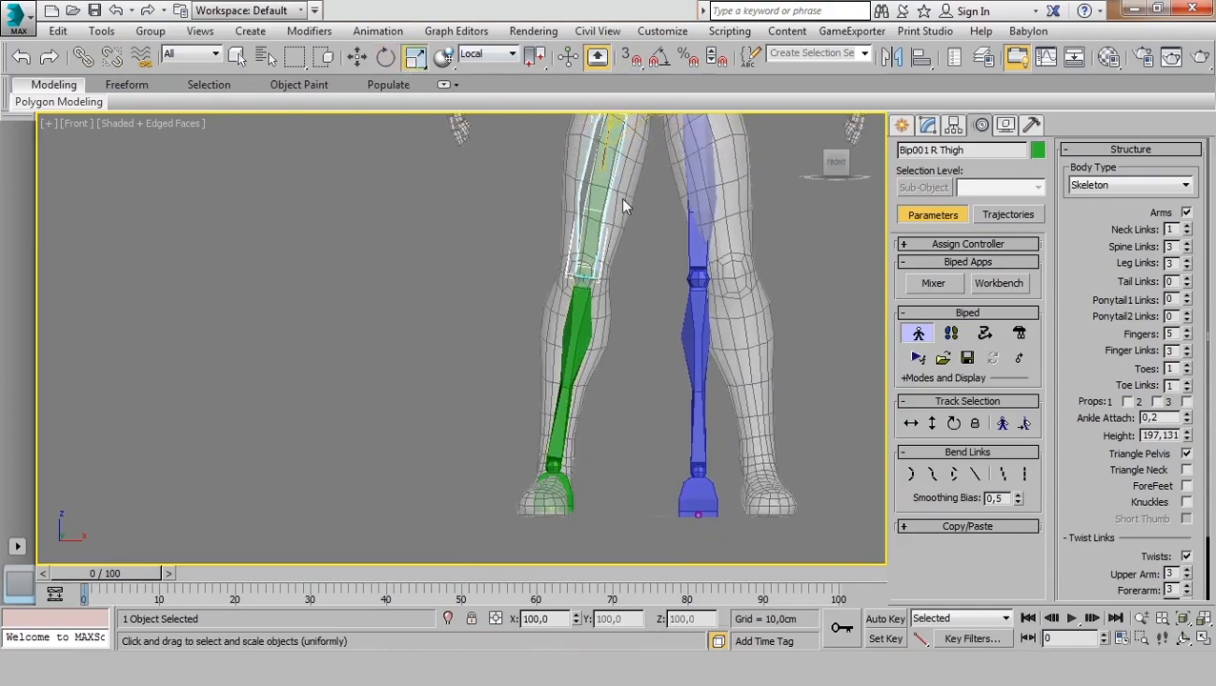
pyautogui.moveTo(603, 168); pyautogui.dragTo(610, 169)
# Rotate the right thigh bone backward about its local Z axis in the Left view to centre it in the leg.
pyautogui.press('l')
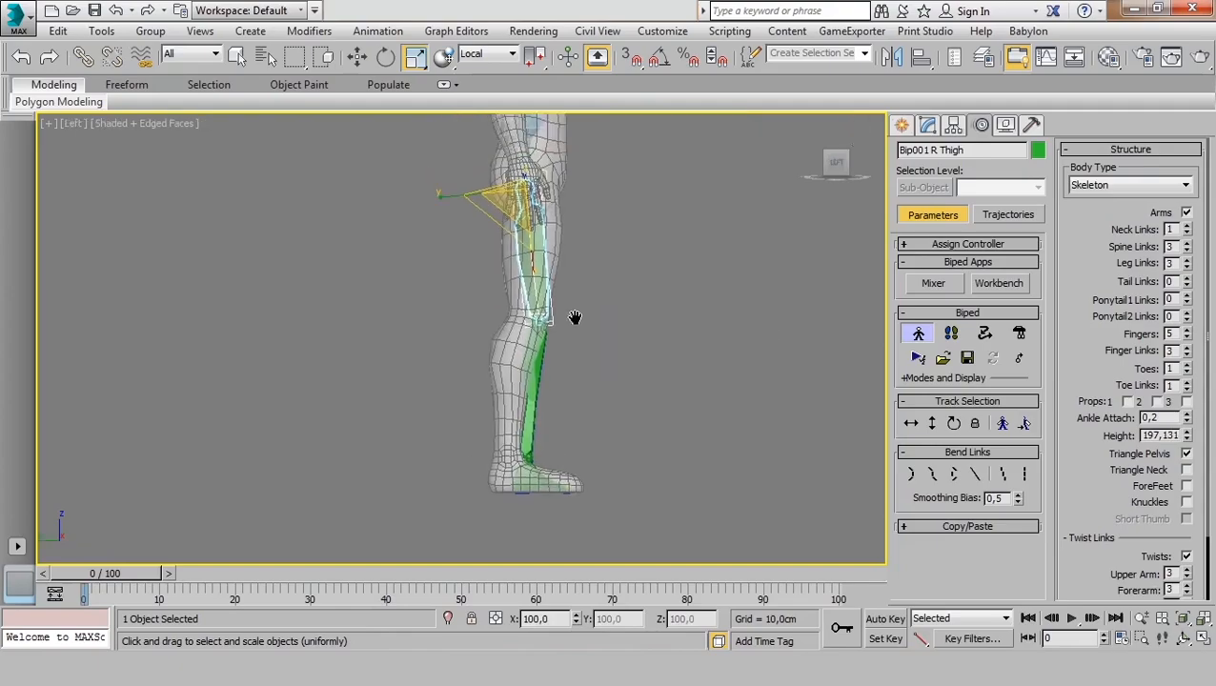
pyautogui.scroll(6, 573, 317)
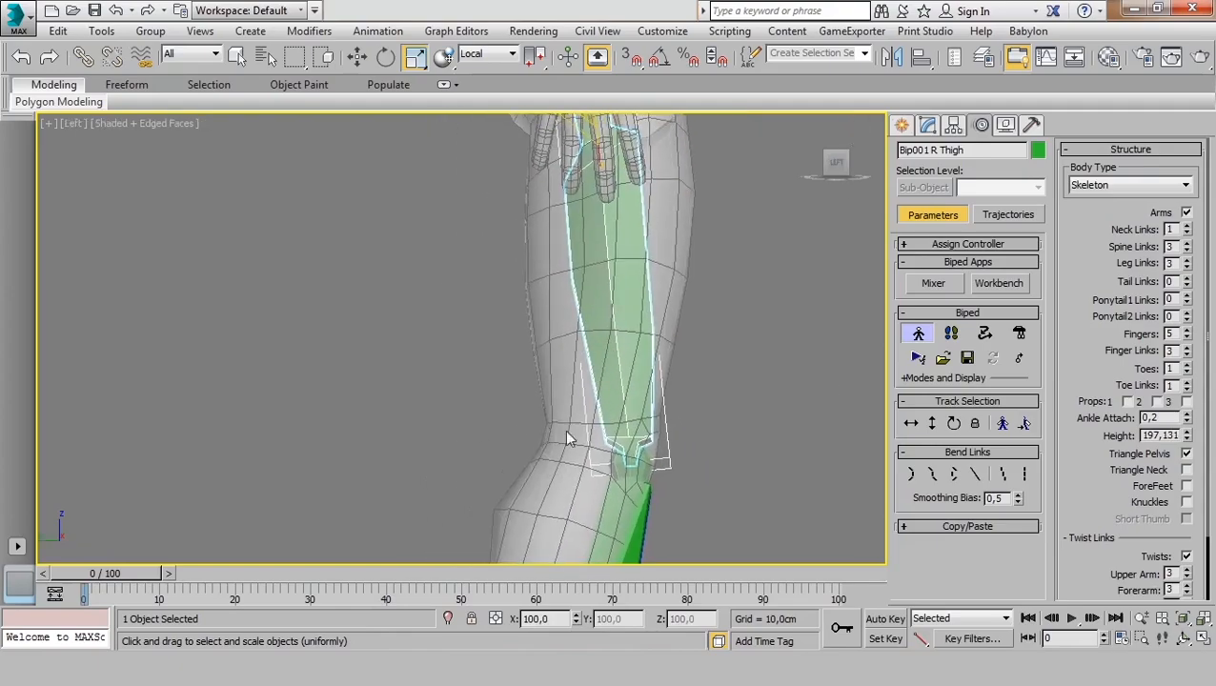
pyautogui.scroll(-2, 651, 439)
pyautogui.press('e')
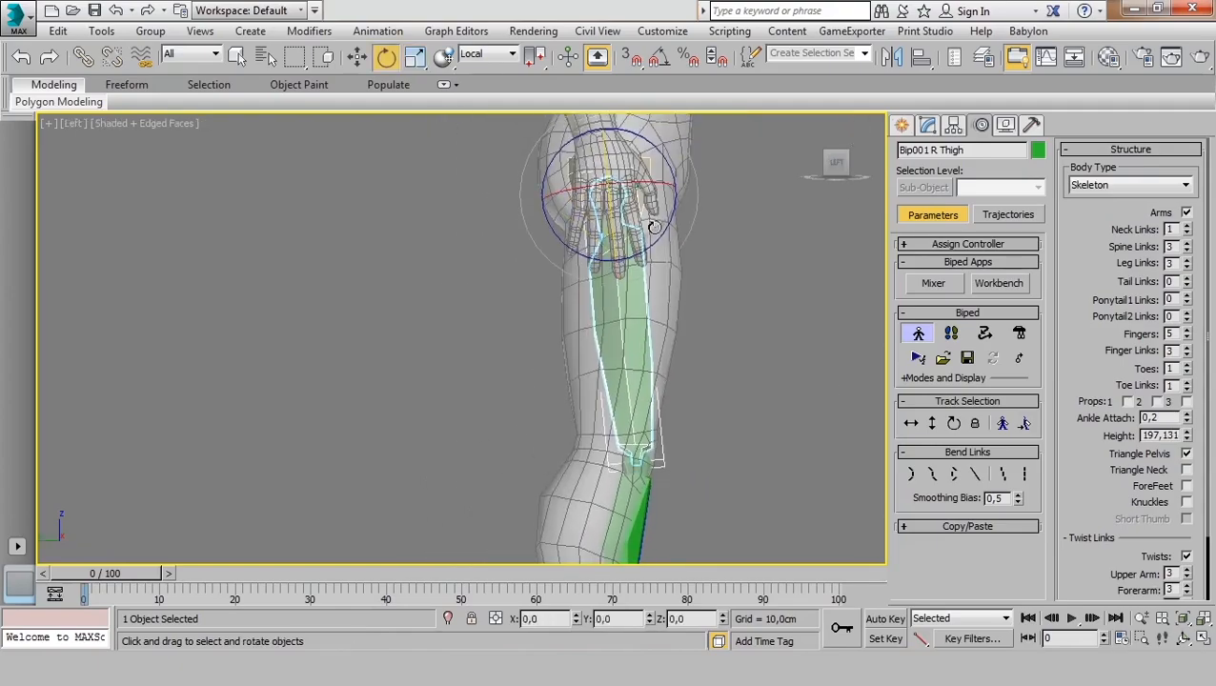
pyautogui.moveTo(653, 237); pyautogui.dragTo(644, 240)
# Move the biped's centre of mass horizontally forward to a Y position of about 0,997 cm, centring the hip in the body.
pyautogui.scroll(6, 640, 231)
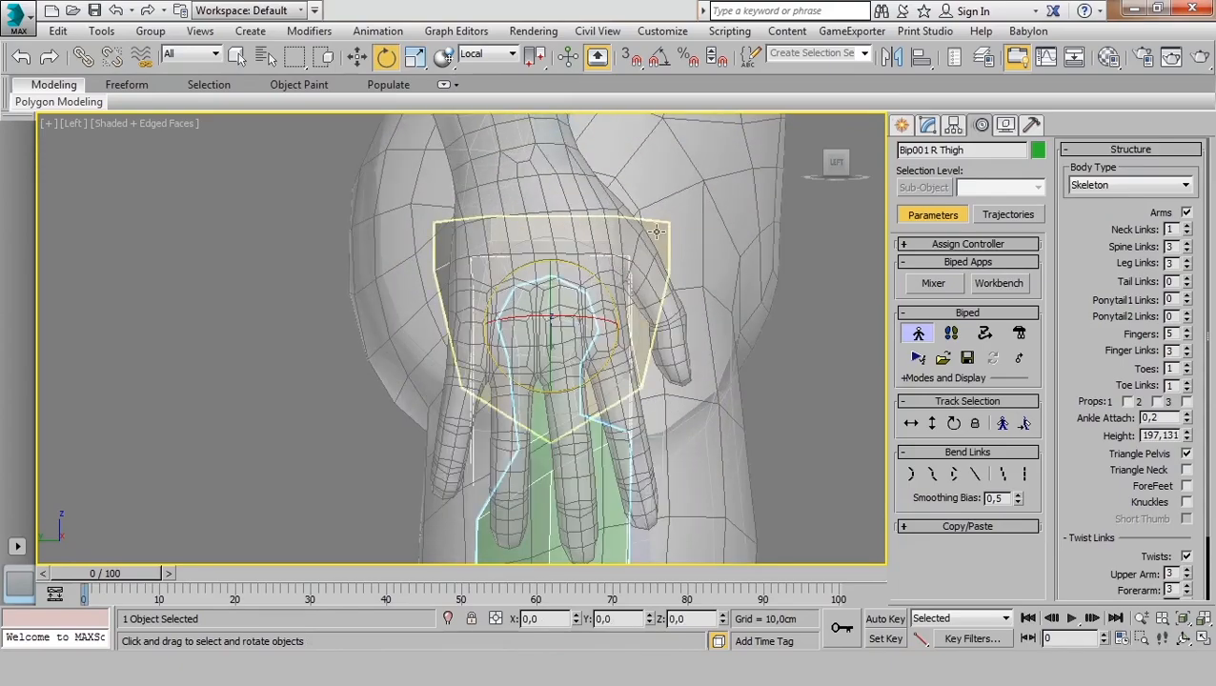
pyautogui.click(911, 424)
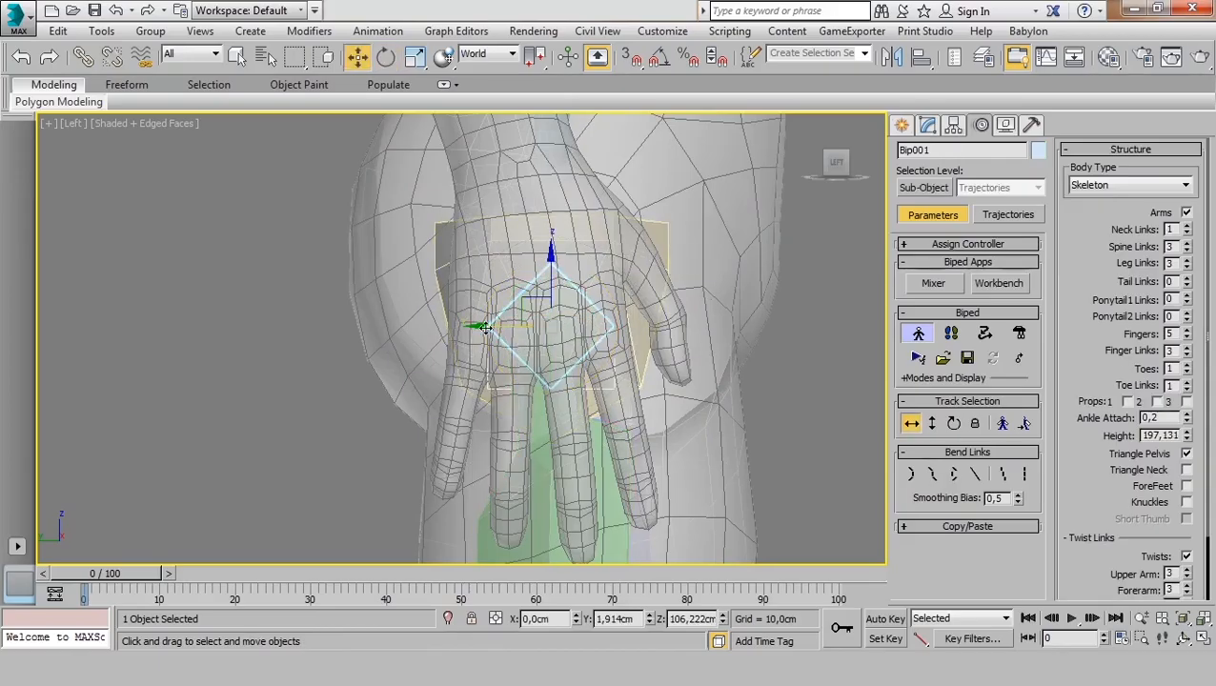
pyautogui.moveTo(486, 327); pyautogui.dragTo(498, 328)
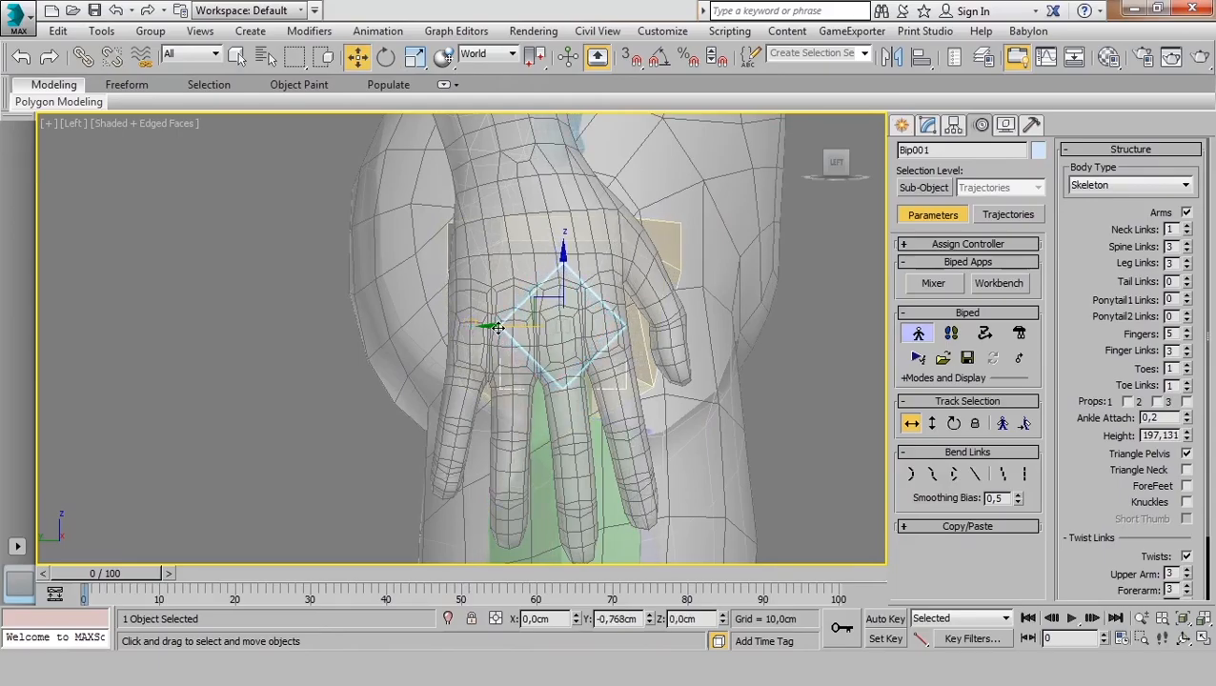
pyautogui.scroll(-2, 502, 330)
pyautogui.moveTo(619, 410); pyautogui.dragTo(617, 272, button='middle')
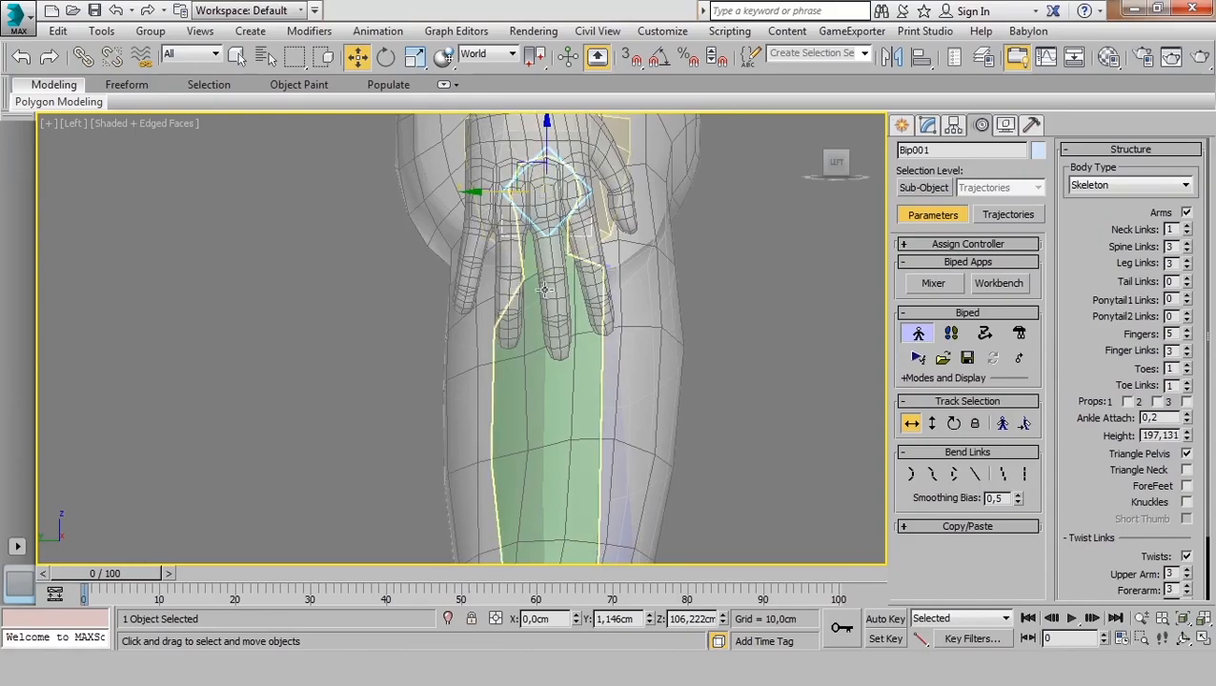
pyautogui.moveTo(515, 192); pyautogui.dragTo(530, 239, button='middle')
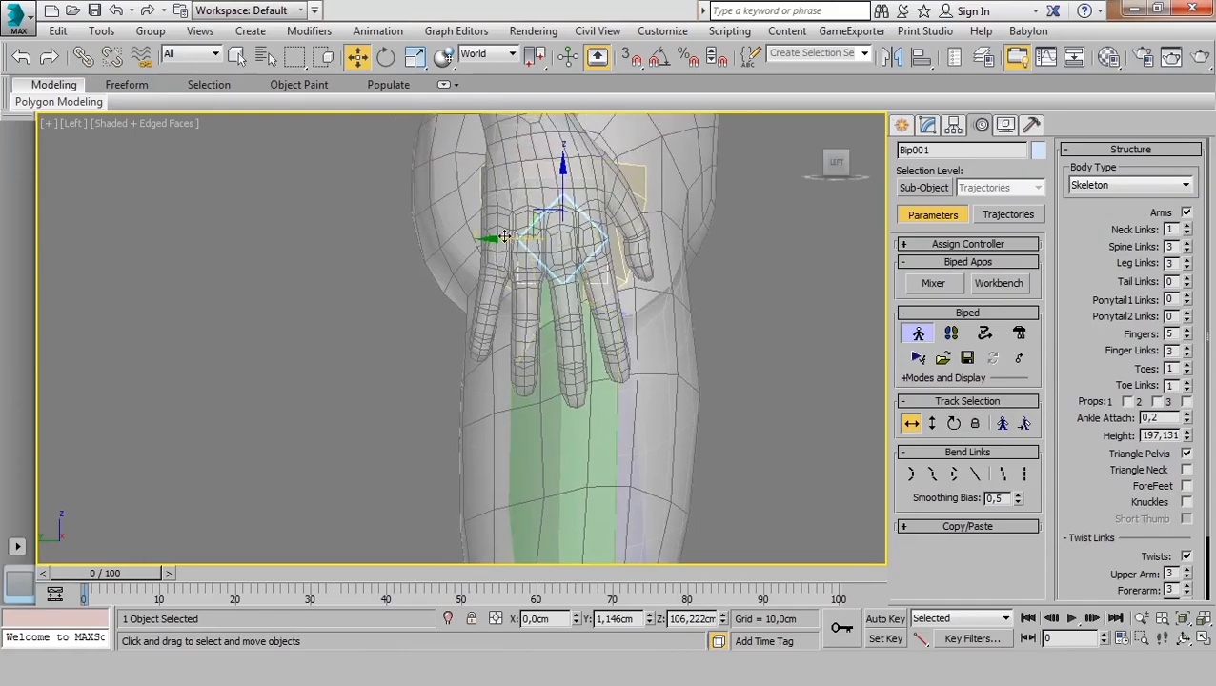
pyautogui.moveTo(510, 240); pyautogui.dragTo(512, 239)
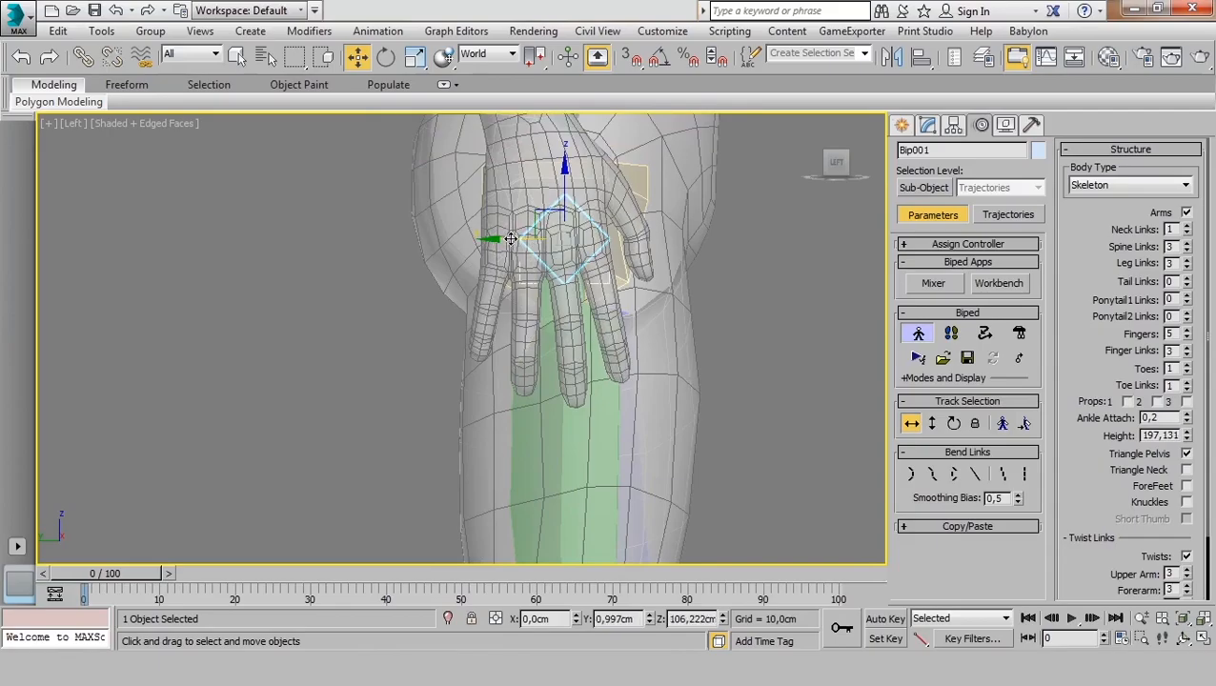
# Rotate the right thigh bone by about -0,41 degrees around its local Z axis to fine-tune the knee position.
pyautogui.scroll(-2, 544, 305)
pyautogui.click(565, 386)
pyautogui.moveTo(624, 491); pyautogui.dragTo(615, 320, button='middle')
pyautogui.press('e')
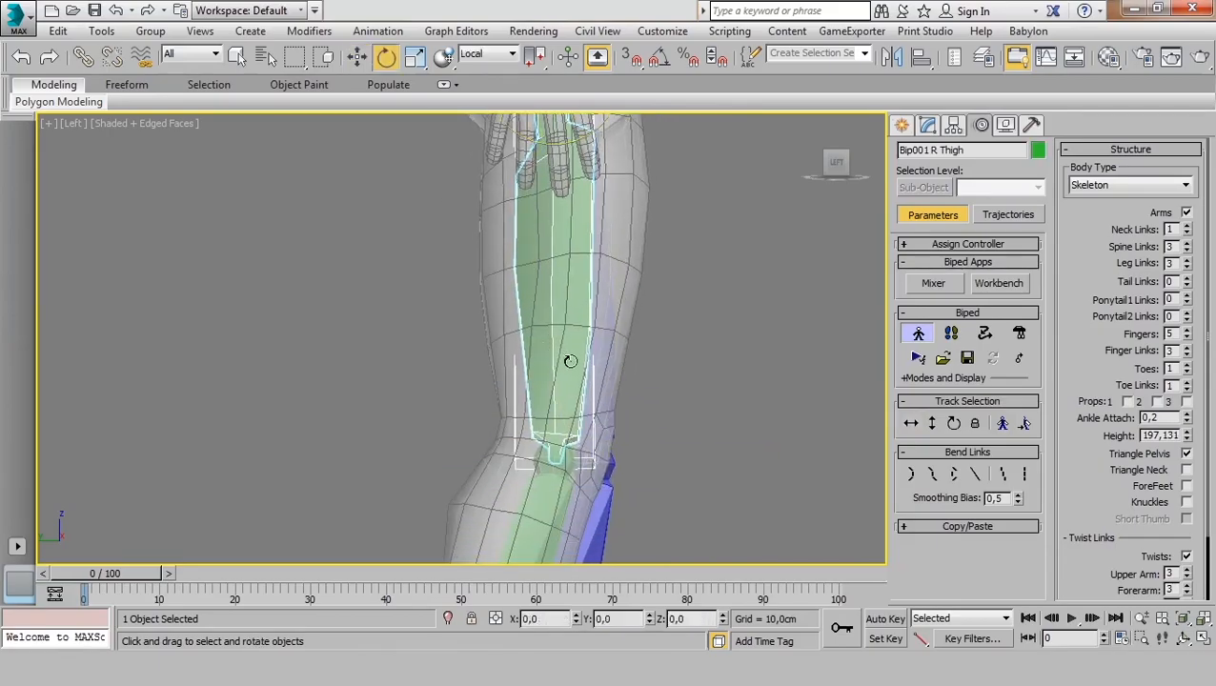
pyautogui.moveTo(590, 221); pyautogui.dragTo(583, 270, button='middle')
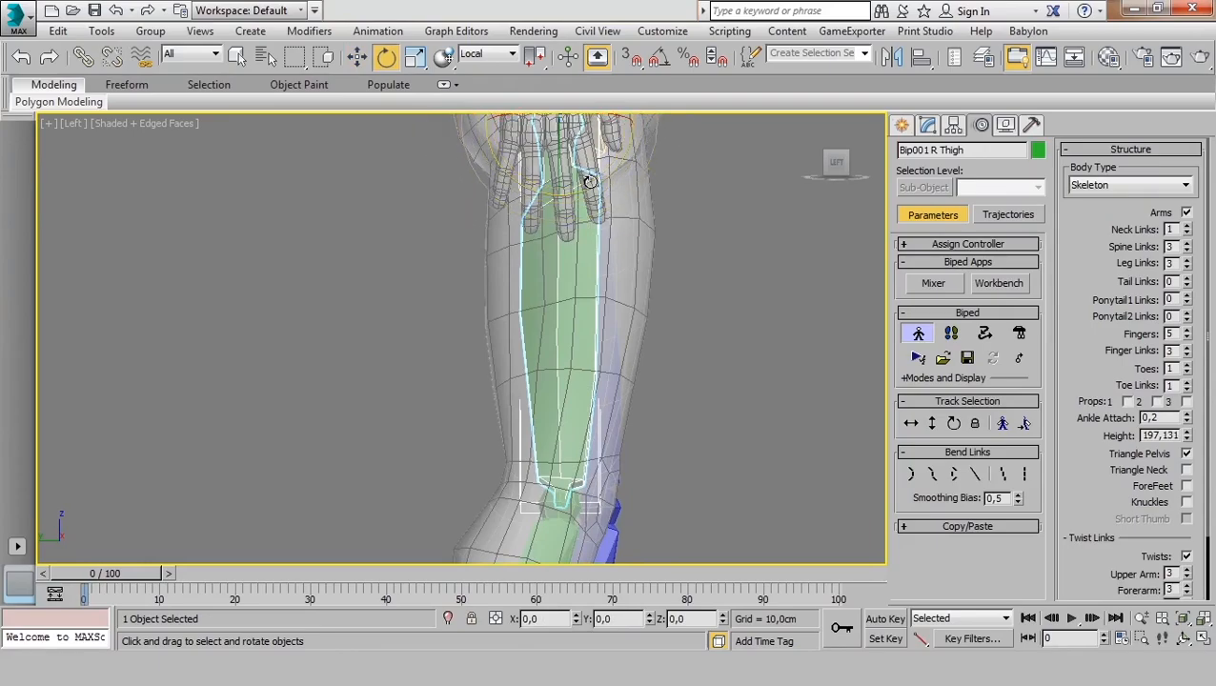
pyautogui.moveTo(596, 206); pyautogui.dragTo(595, 206)
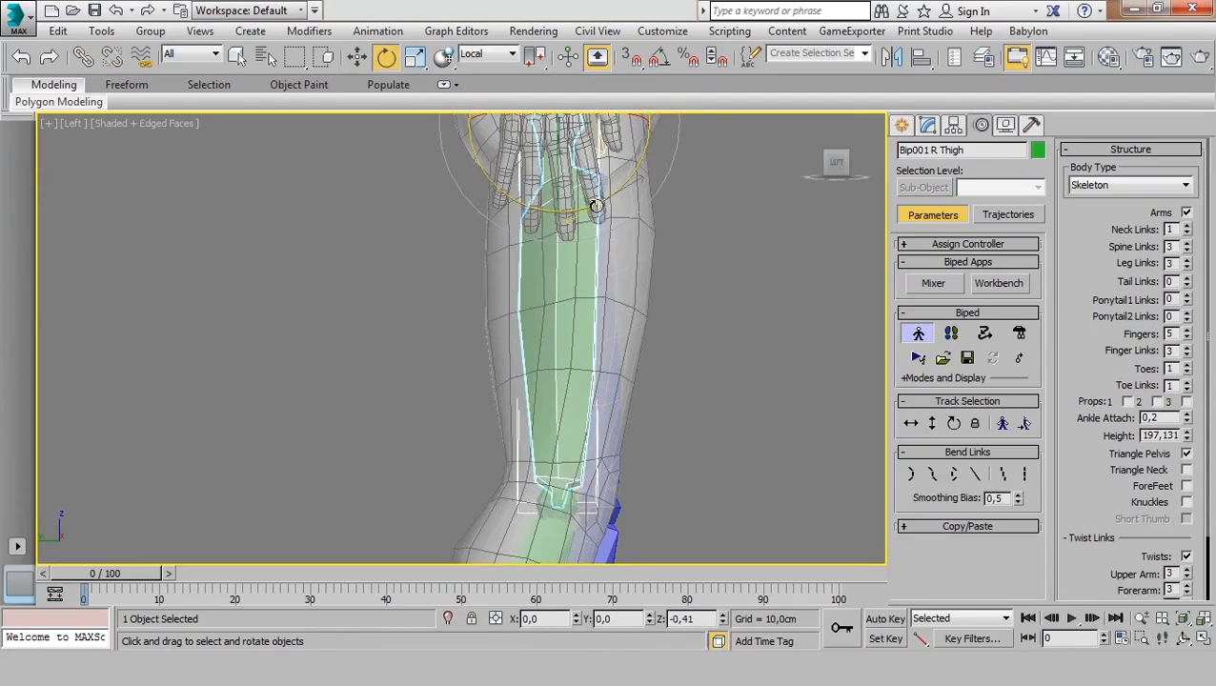
# Shorten the right thigh bone along its length so its lower end fits the mesh's knee.
pyautogui.scroll(5, 576, 476)
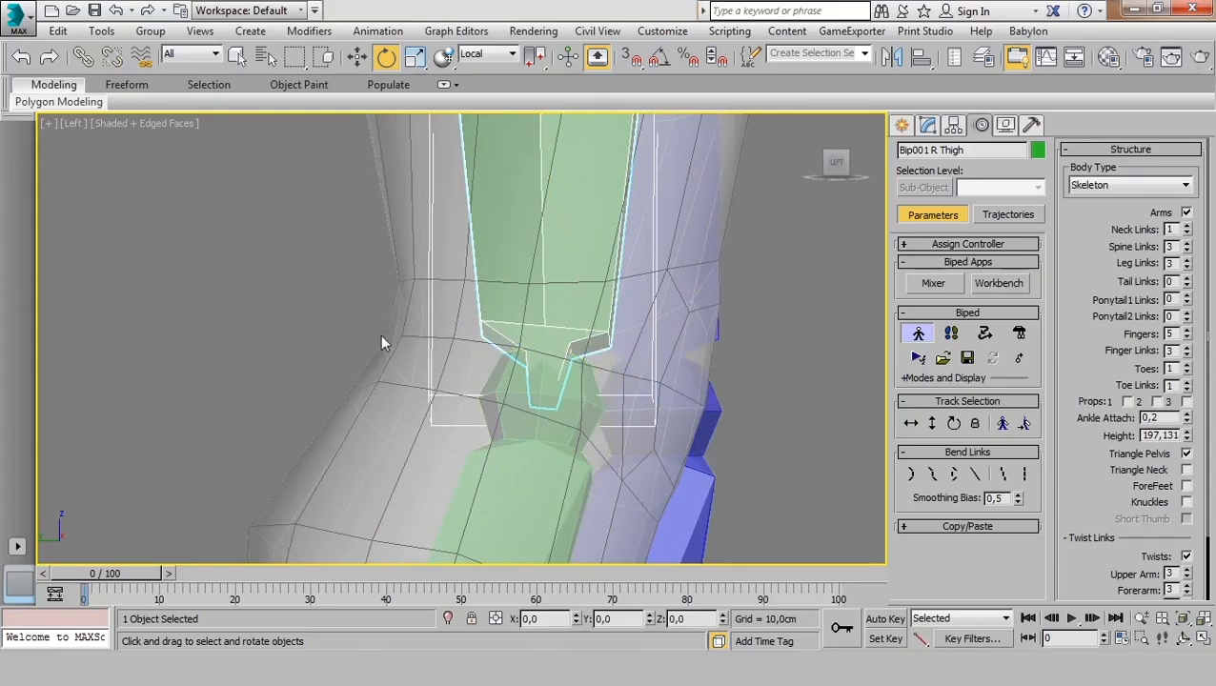
pyautogui.press('r')
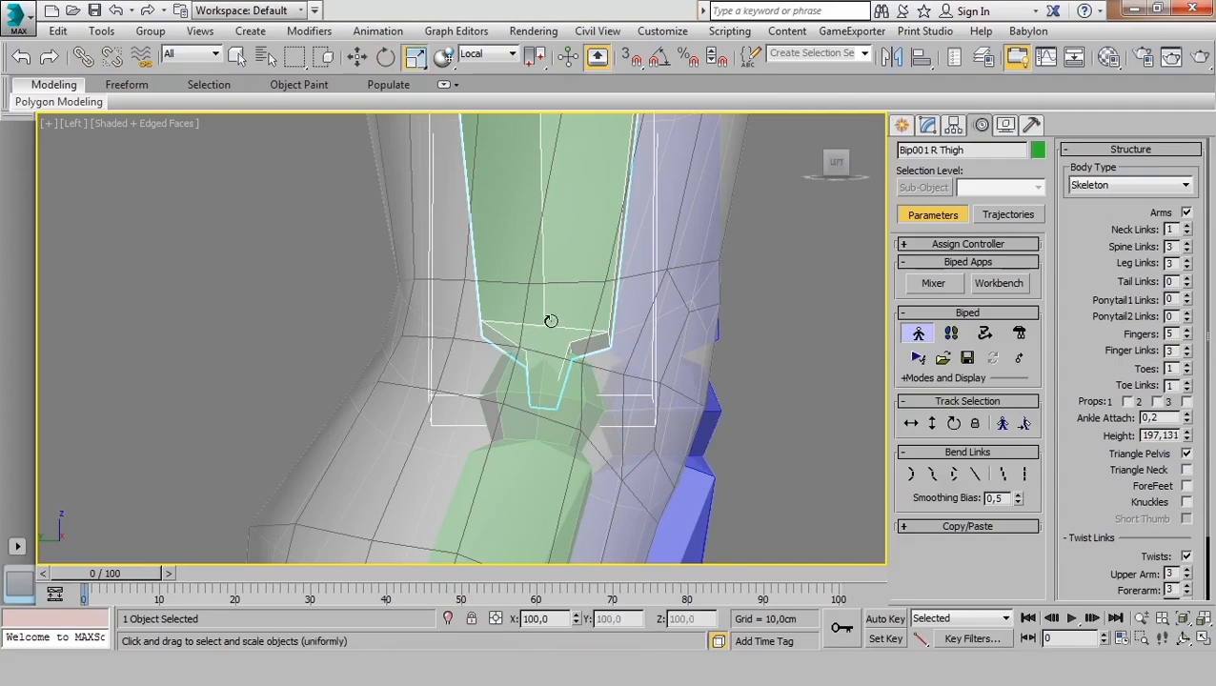
pyautogui.scroll(-4, 553, 313)
pyautogui.moveTo(553, 275); pyautogui.dragTo(550, 383, button='middle')
pyautogui.press('r')
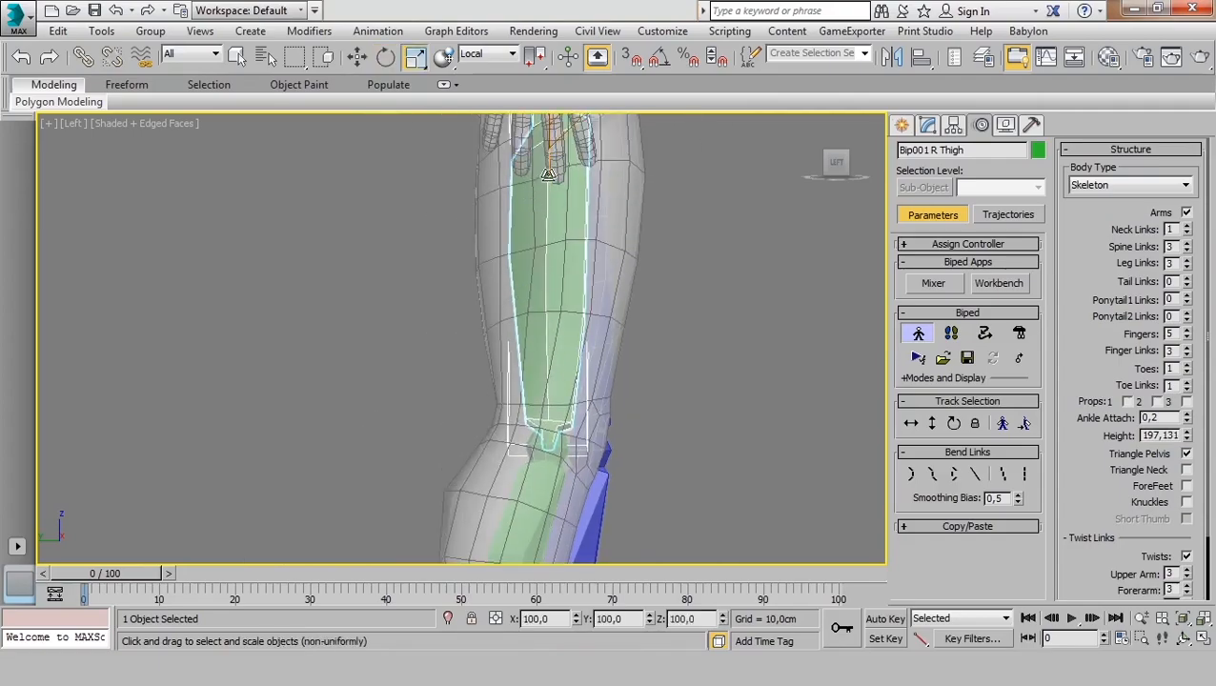
pyautogui.moveTo(551, 177); pyautogui.dragTo(556, 177)
pyautogui.moveTo(578, 345); pyautogui.dragTo(561, 286, button='middle')
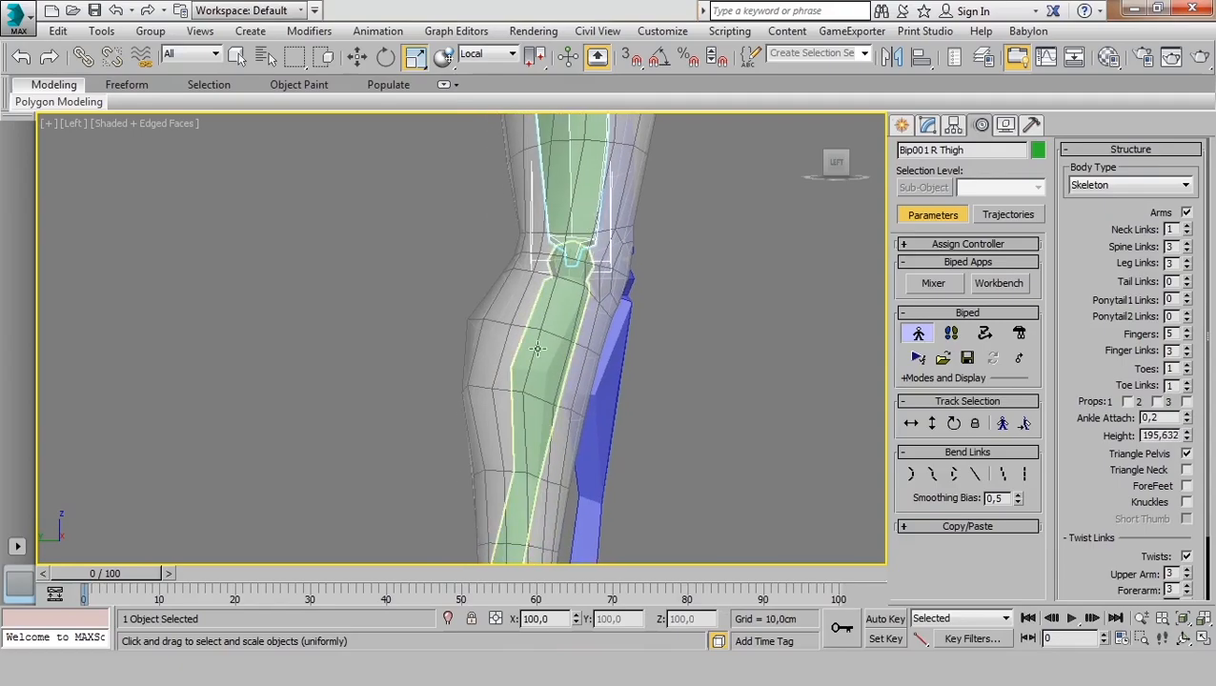
# Rotate the right calf bone about 3.6° around its local Z axis and lengthen it to reach the mesh's ankle.
pyautogui.click(567, 358)
pyautogui.moveTo(567, 357); pyautogui.dragTo(597, 191, button='middle')
pyautogui.press('e')
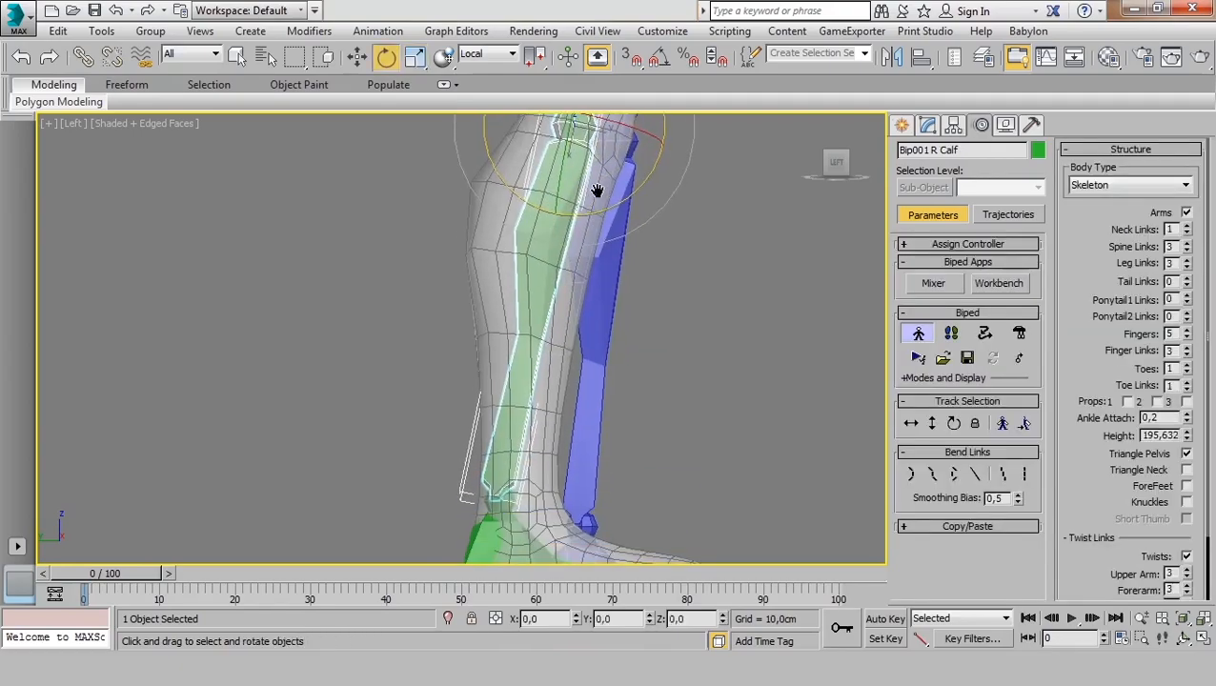
pyautogui.moveTo(604, 211); pyautogui.dragTo(611, 208)
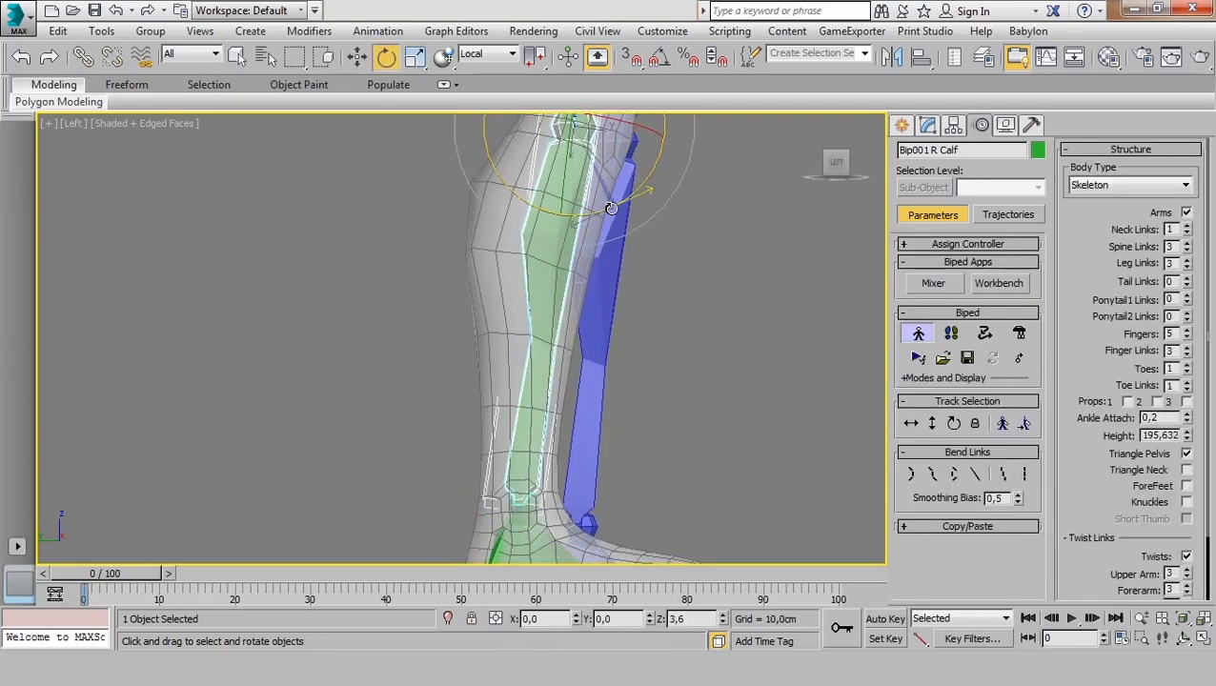
pyautogui.press('r')
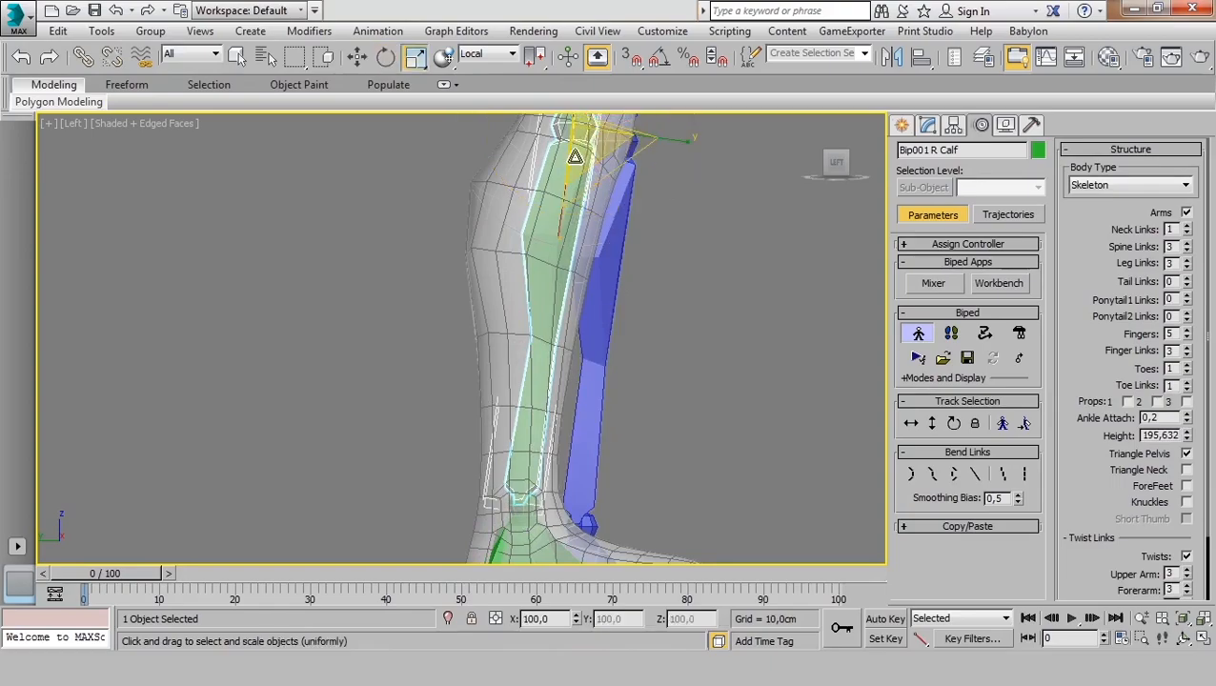
pyautogui.moveTo(561, 230); pyautogui.dragTo(565, 233)
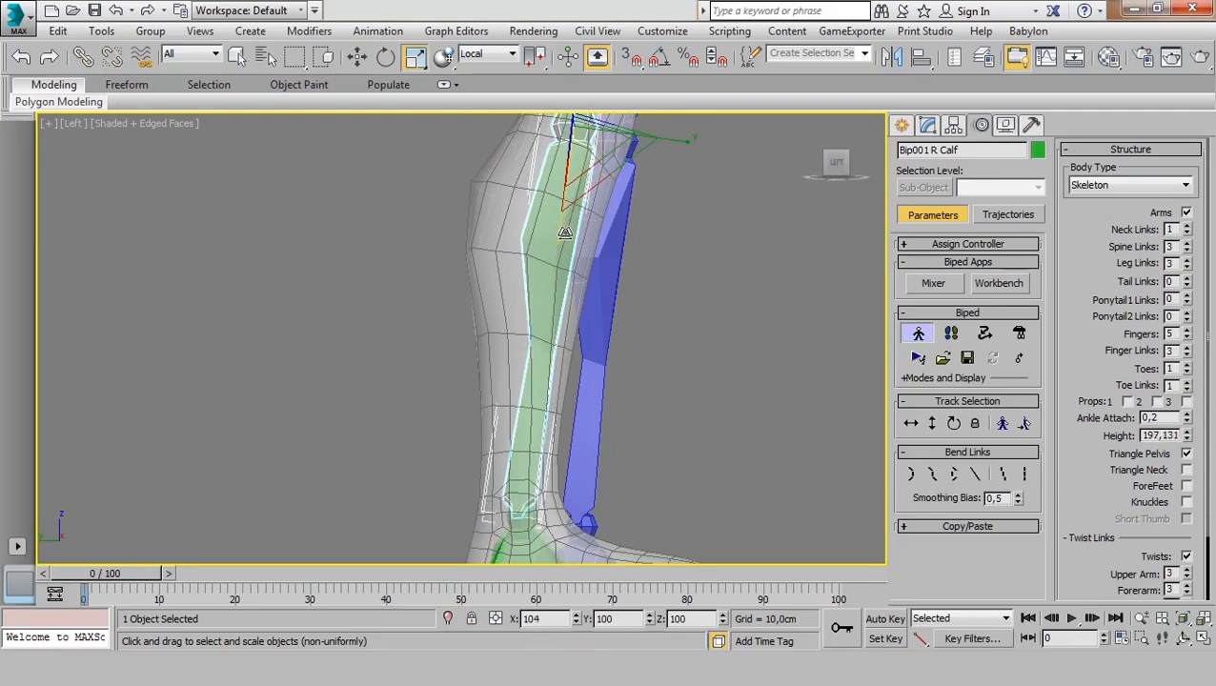
pyautogui.moveTo(488, 440); pyautogui.dragTo(488, 314, button='middle')
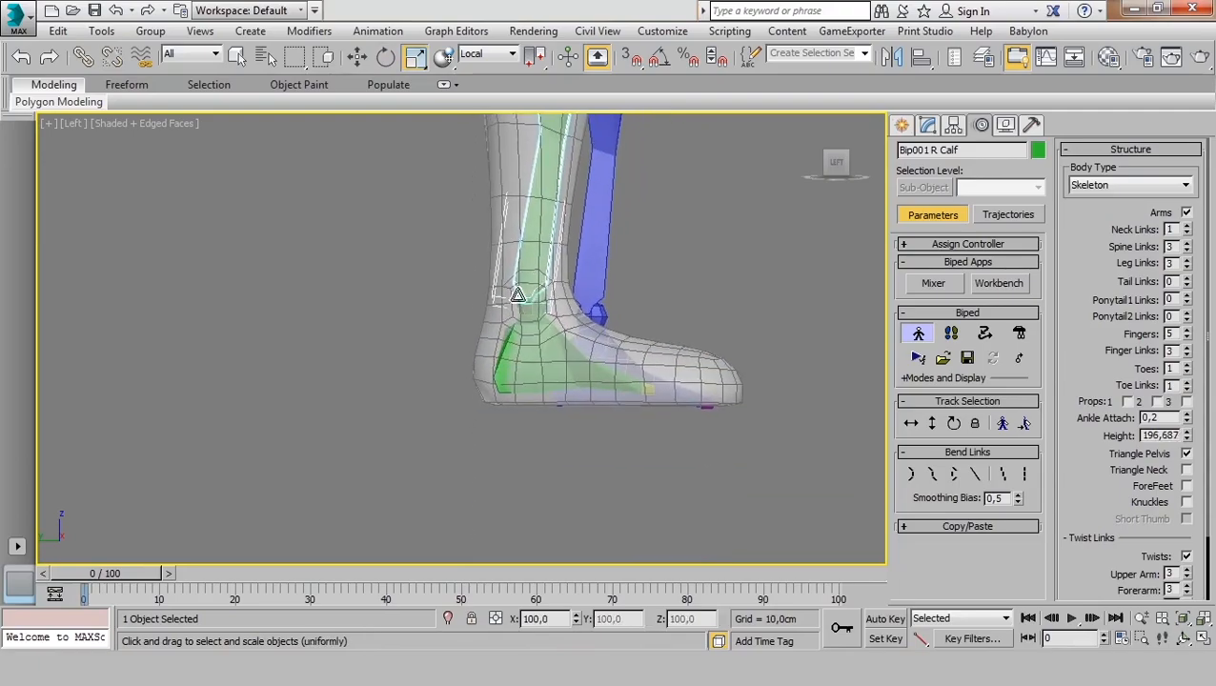
# Check how the right thigh, calf and foot bones line up with the mesh in the front view.
pyautogui.scroll(3, 570, 364)
pyautogui.click(546, 345)
pyautogui.scroll(-4, 546, 345)
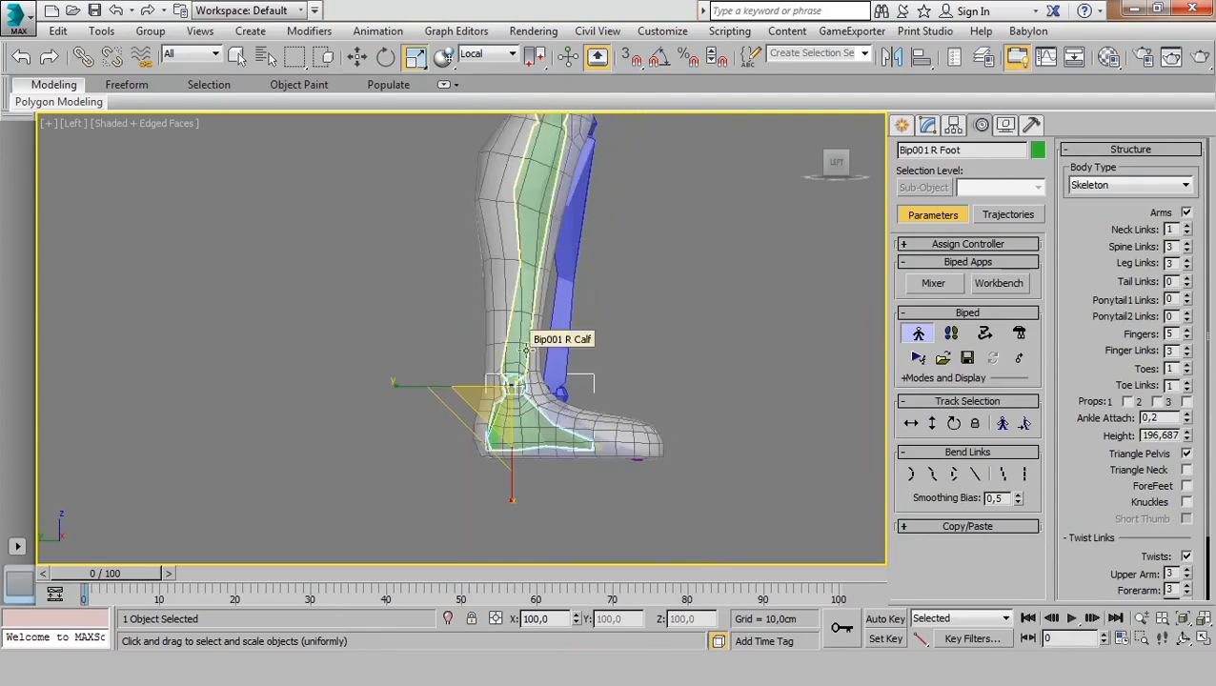
pyautogui.press('f')
pyautogui.scroll(5, 524, 343)
pyautogui.scroll(-5, 598, 254)
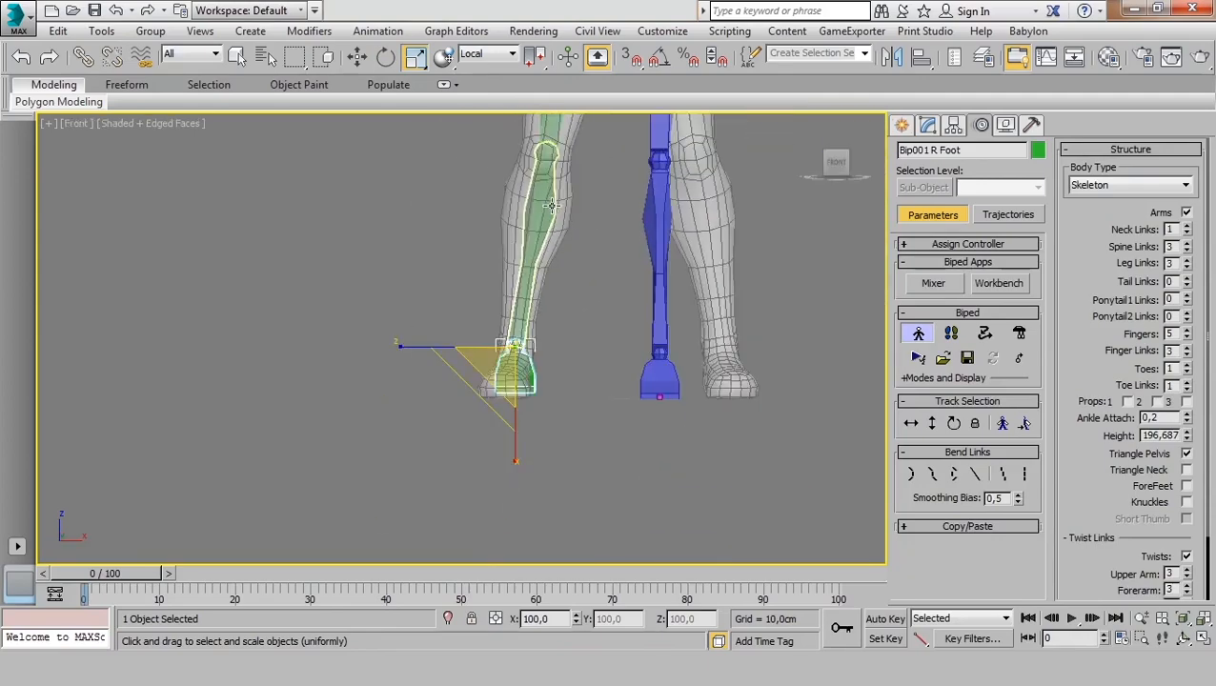
pyautogui.scroll(3, 511, 446)
pyautogui.click(521, 237)
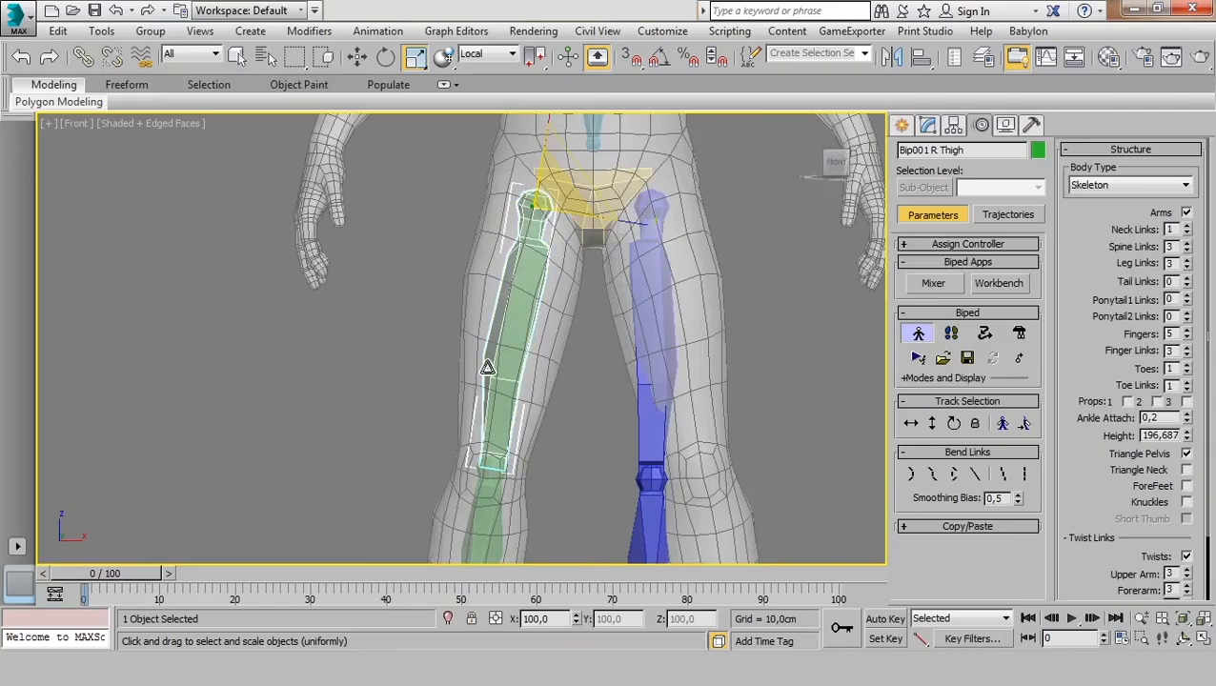
pyautogui.scroll(-2, 493, 465)
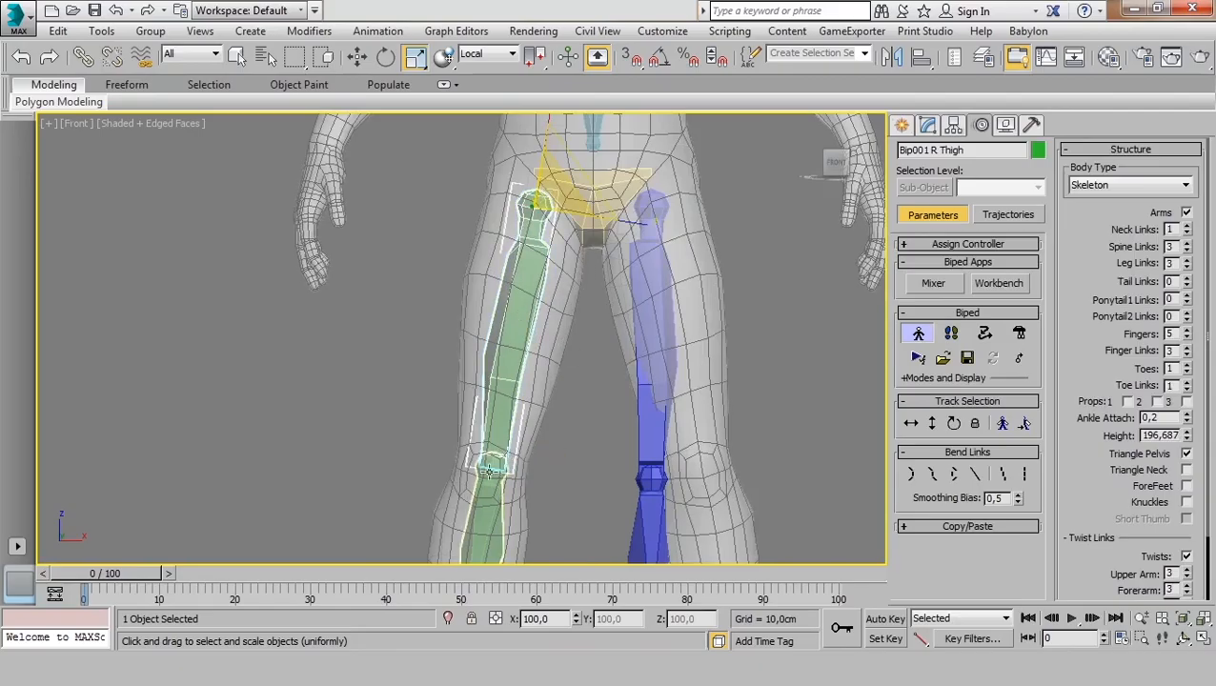
pyautogui.scroll(3, 544, 205)
pyautogui.scroll(3, 504, 419)
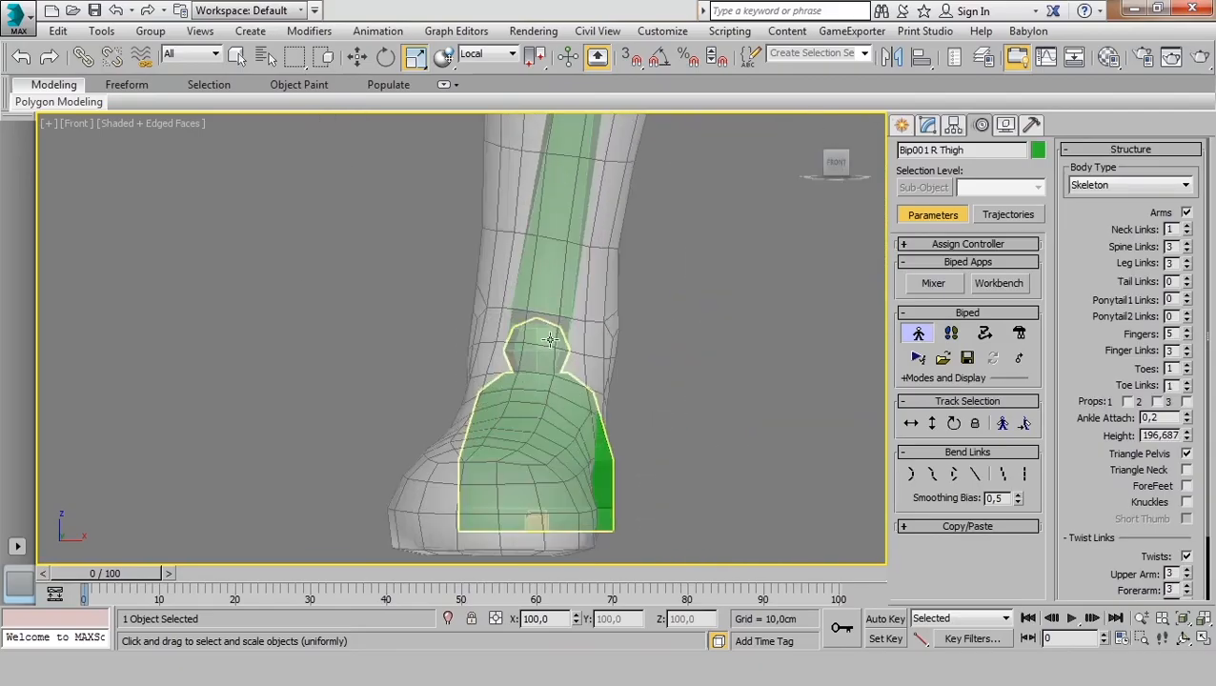
pyautogui.scroll(-2, 536, 352)
pyautogui.moveTo(547, 266)
pyautogui.mouseDown(button='middle')
pyautogui.moveTo(533, 375)
pyautogui.moveTo(554, 270)
pyautogui.mouseUp(button='middle')
pyautogui.scroll(-1, 533, 375)
# Scale the right foot bone along its local X axis in the left view until it reaches the mesh's sole.
pyautogui.click(545, 372)
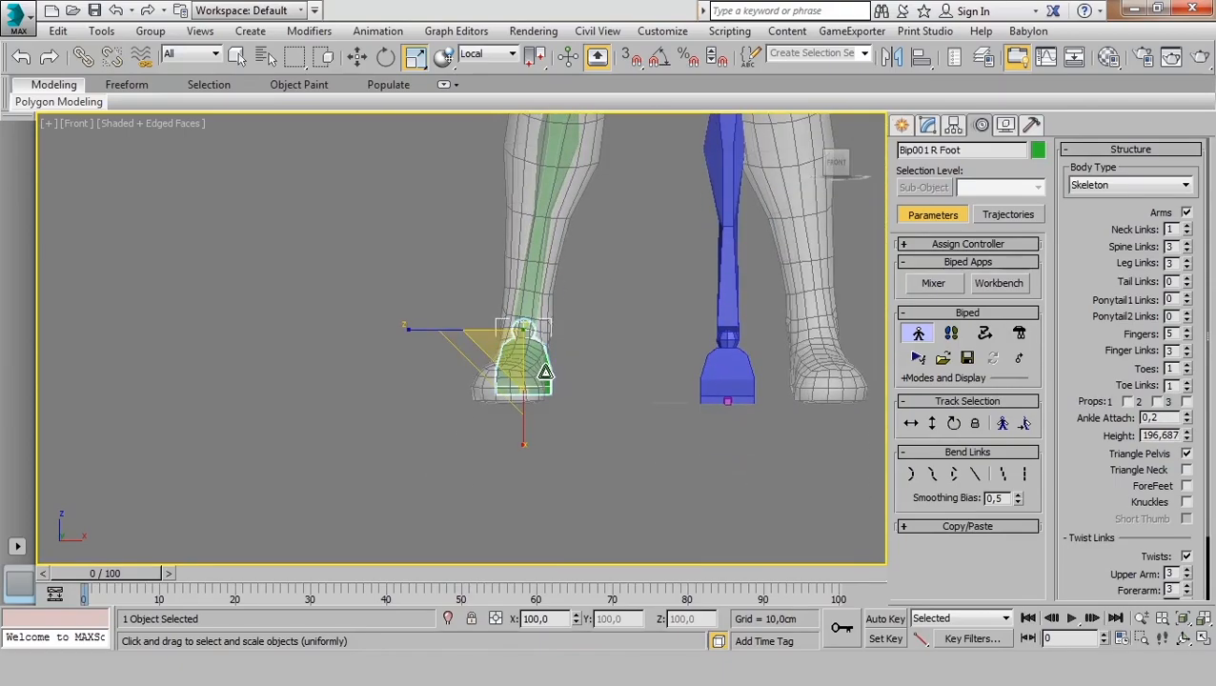
pyautogui.press('l')
pyautogui.scroll(-1, 539, 367)
pyautogui.scroll(5, 524, 360)
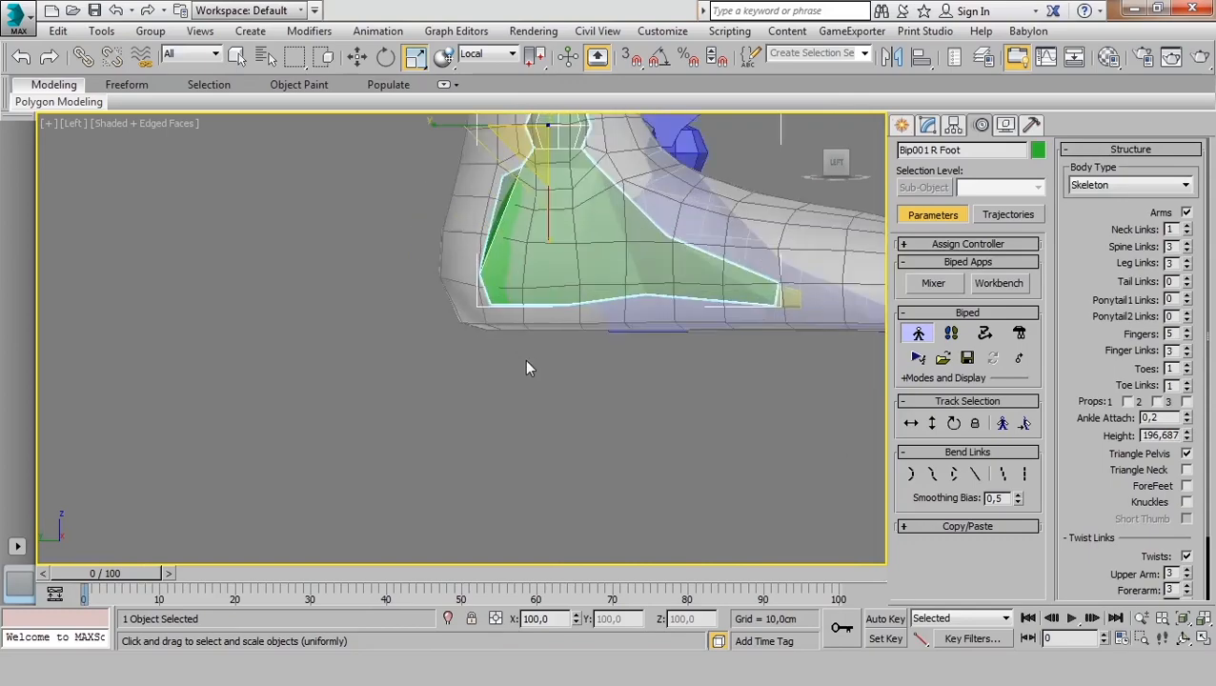
pyautogui.moveTo(525, 360)
pyautogui.mouseDown(button='middle')
pyautogui.moveTo(537, 307)
pyautogui.moveTo(520, 366)
pyautogui.mouseUp(button='middle')
pyautogui.scroll(-2, 535, 334)
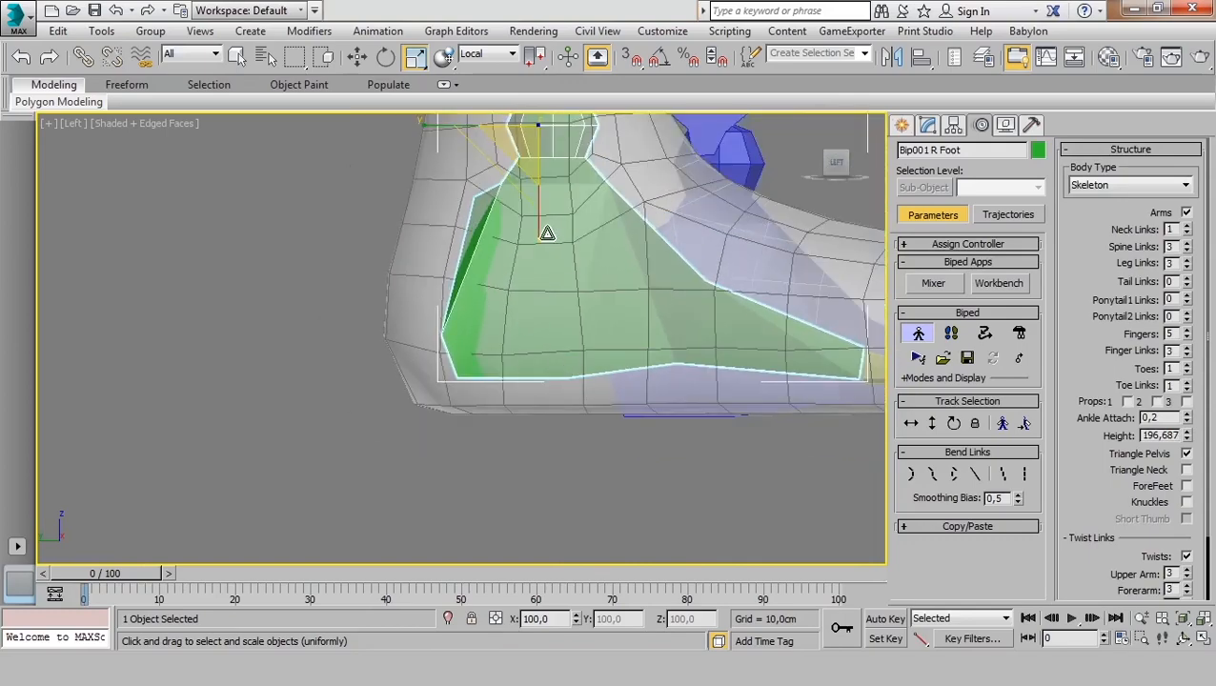
pyautogui.moveTo(535, 238); pyautogui.dragTo(542, 247)
pyautogui.scroll(-3, 540, 279)
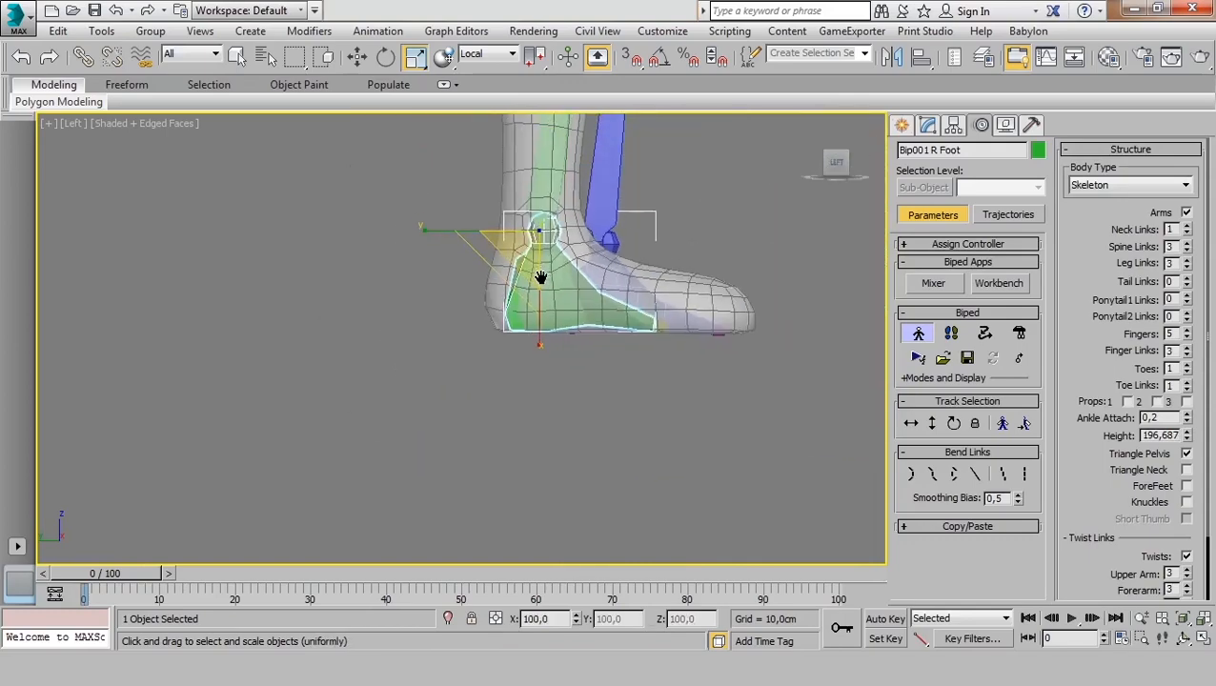
pyautogui.scroll(2, 540, 279)
pyautogui.moveTo(540, 291); pyautogui.dragTo(543, 293)
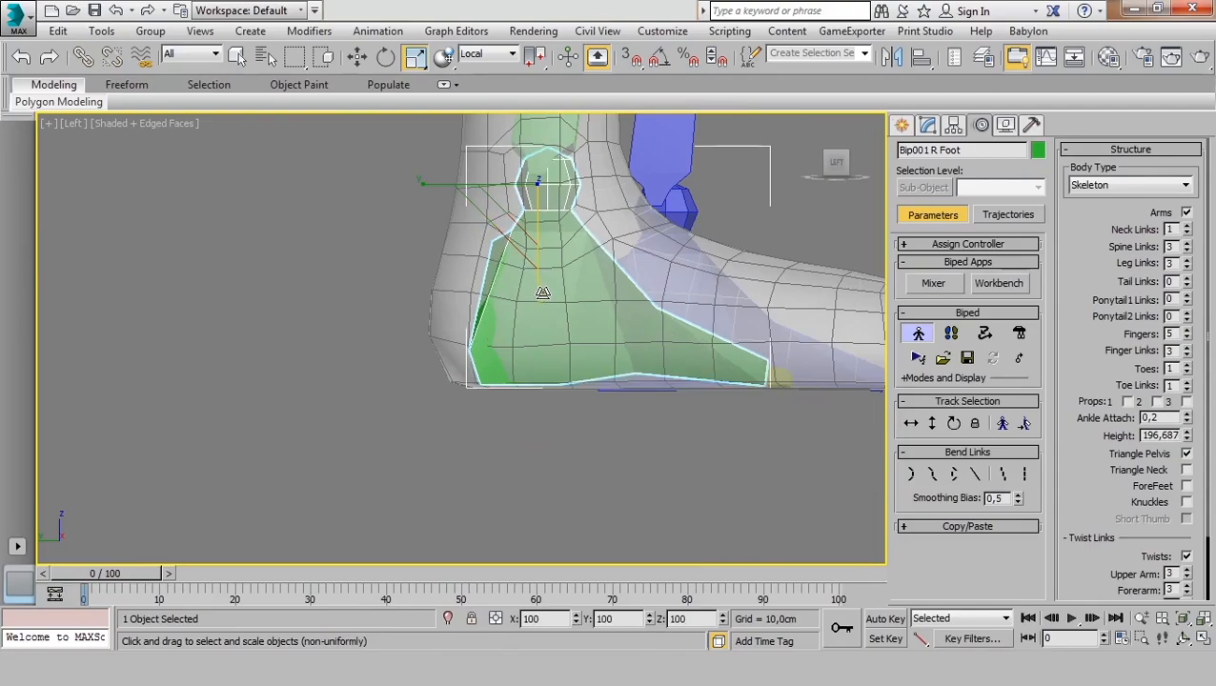
pyautogui.moveTo(699, 360); pyautogui.dragTo(651, 450, button='middle')
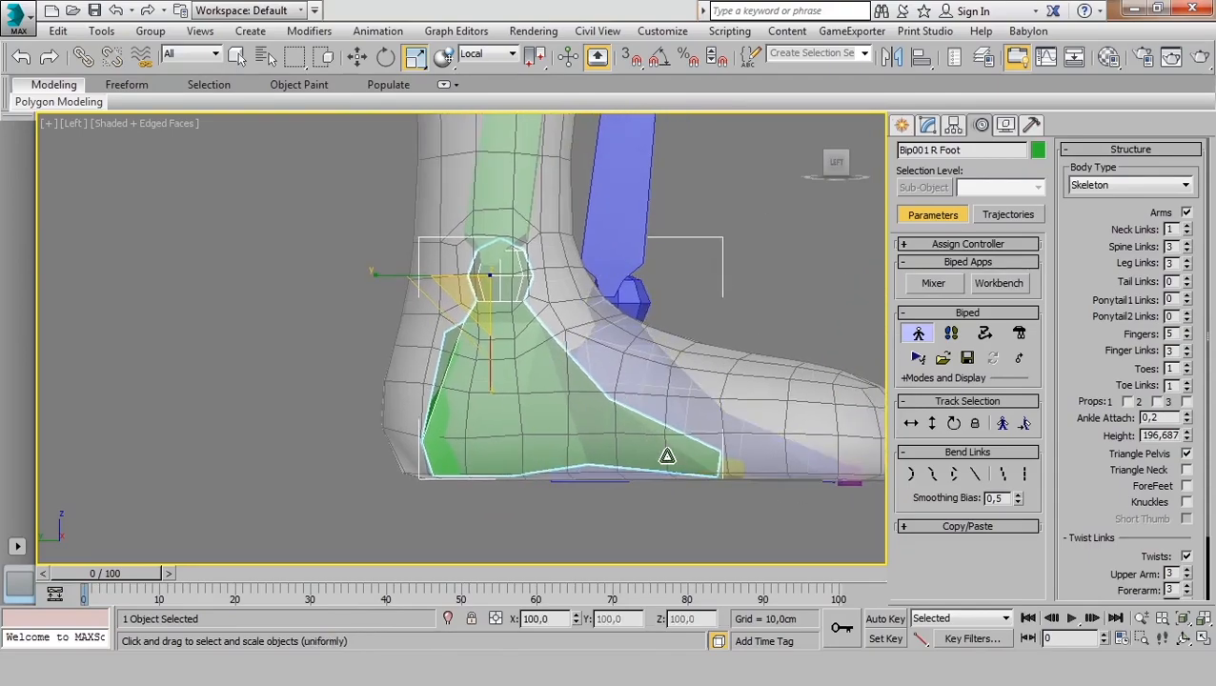
# Rotate the right foot bone in the perspective view so it follows the direction of the mesh foot.
pyautogui.press('p')
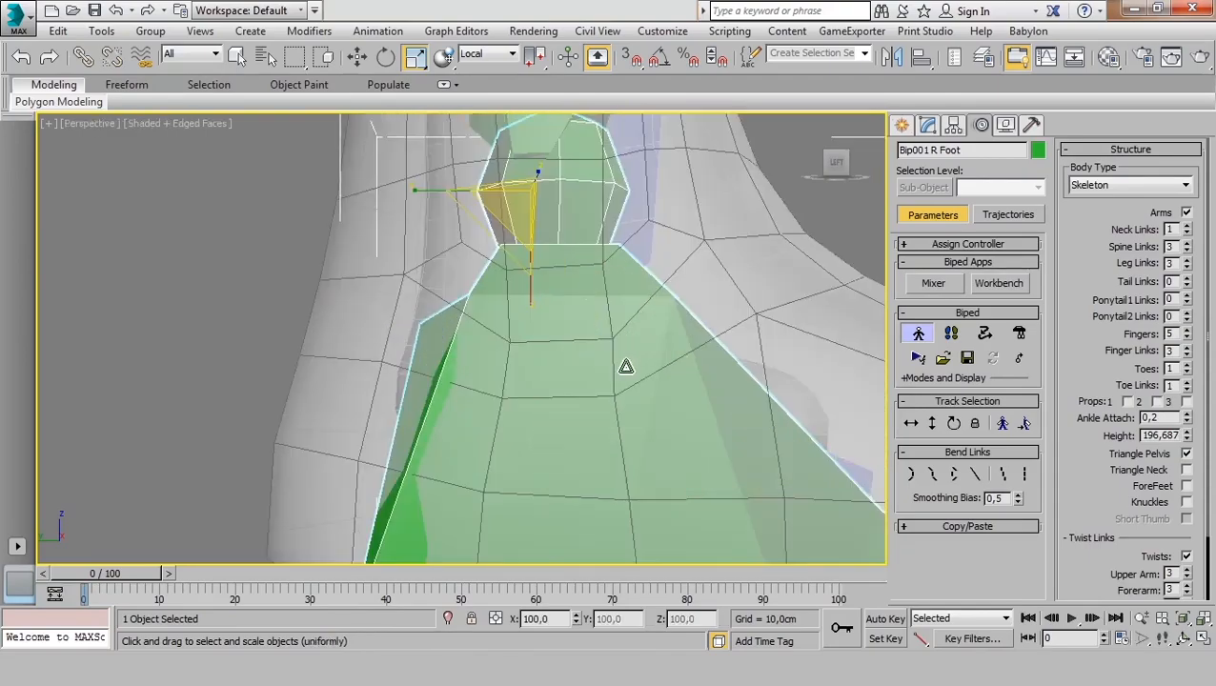
pyautogui.scroll(-5, 605, 306)
pyautogui.keyDown('alt'); pyautogui.moveTo(604, 306); pyautogui.dragTo(678, 306, button='middle'); pyautogui.keyUp('alt')
pyautogui.press('e')
pyautogui.moveTo(645, 281); pyautogui.dragTo(626, 284)
pyautogui.keyDown('alt'); pyautogui.moveTo(574, 331); pyautogui.dragTo(580, 266, button='middle'); pyautogui.keyUp('alt')
# Lengthen the right foot bone toward the toes along its local Y axis in the left view.
pyautogui.press('l')
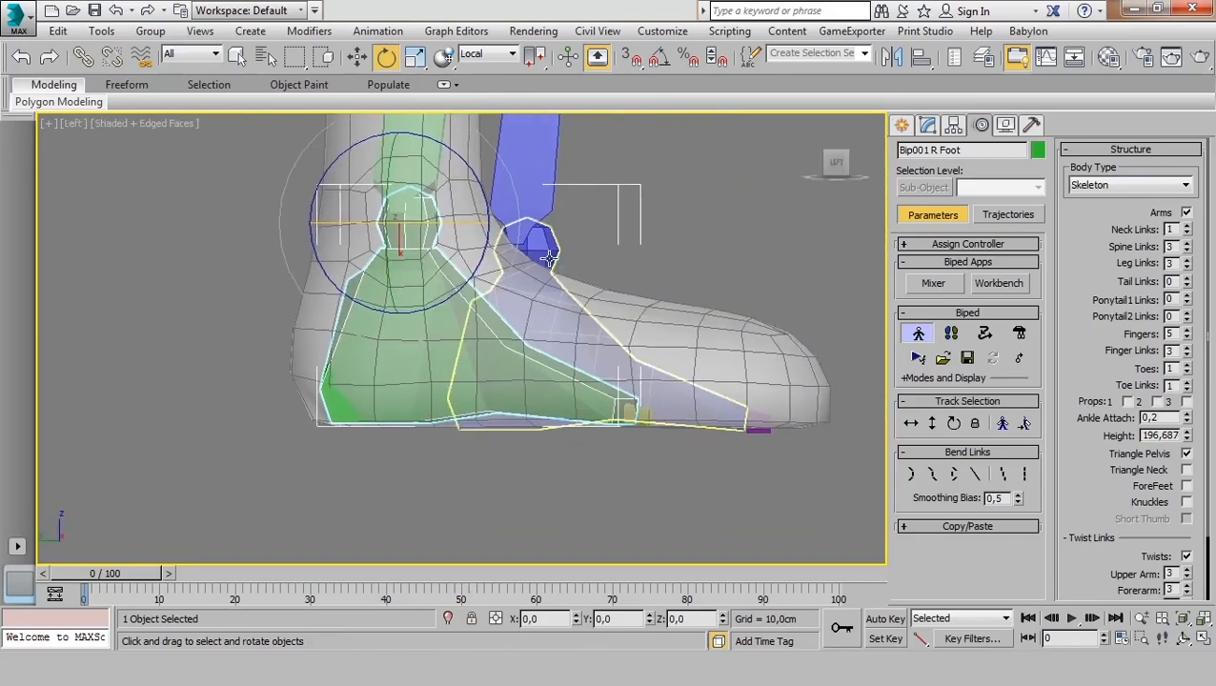
pyautogui.scroll(2, 532, 292)
pyautogui.moveTo(642, 421); pyautogui.dragTo(544, 402, button='middle')
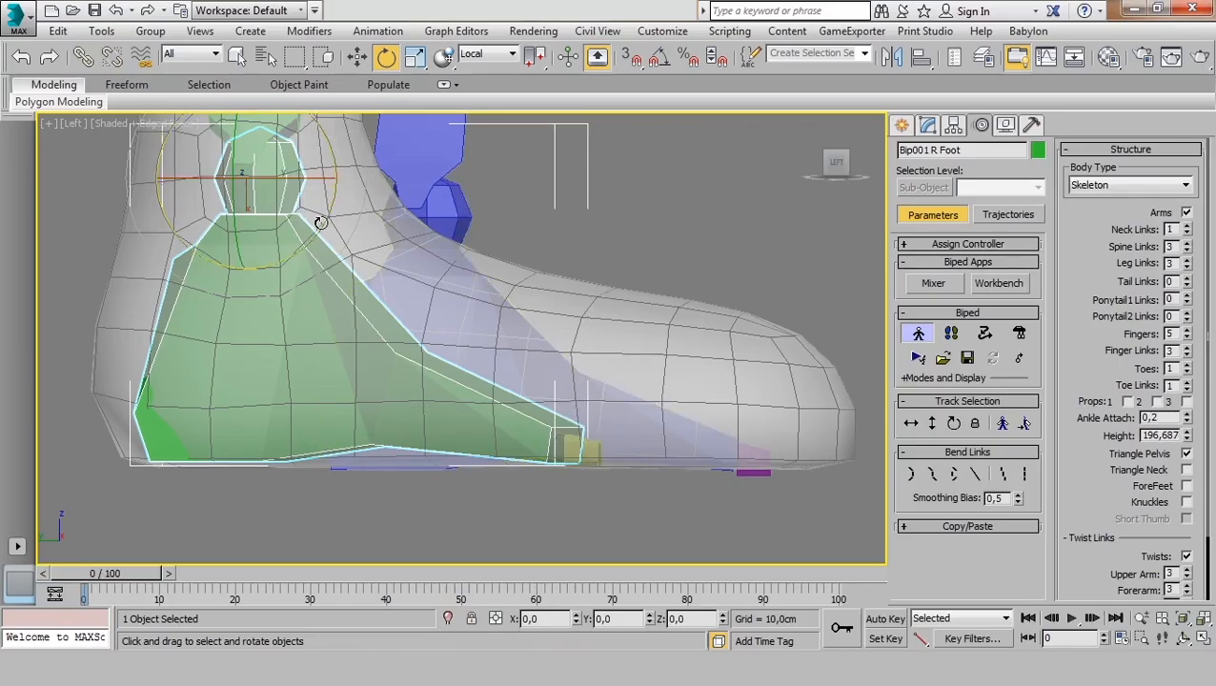
pyautogui.press('r')
pyautogui.moveTo(352, 177); pyautogui.dragTo(356, 176)
pyautogui.press('r')
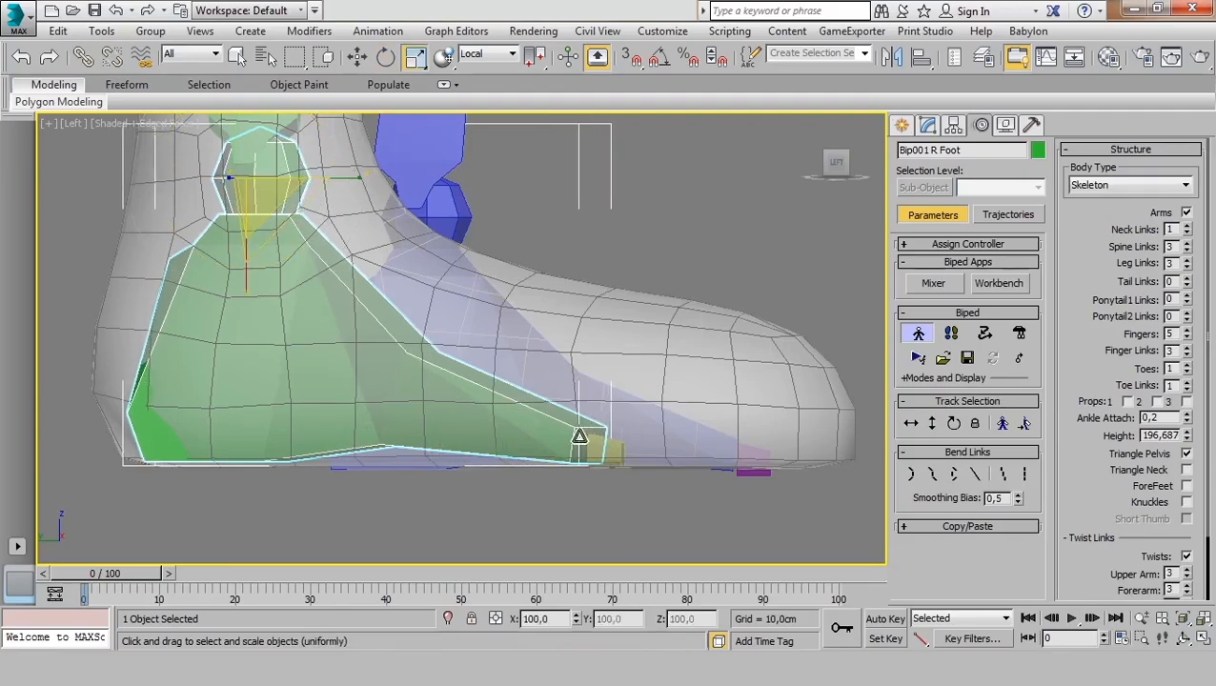
# Examine from above how the right foot and toe bones sit inside the mesh foot.
pyautogui.press('p')
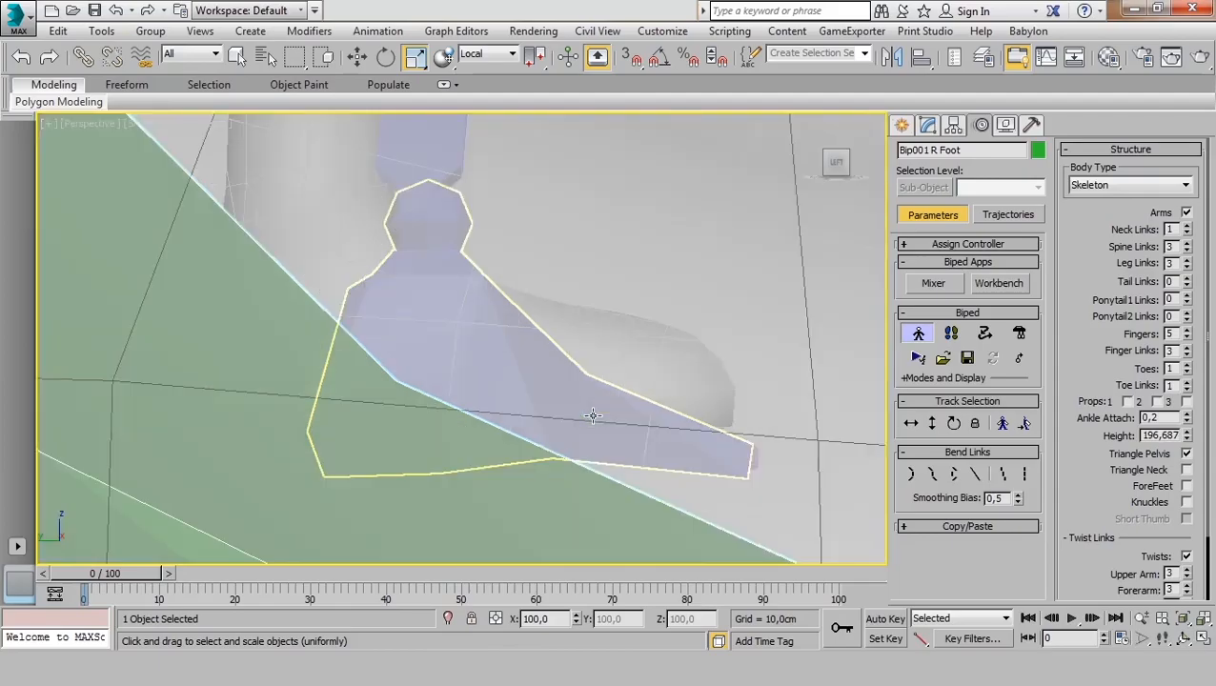
pyautogui.scroll(-6, 593, 415)
pyautogui.keyDown('alt'); pyautogui.moveTo(595, 386); pyautogui.dragTo(493, 530, button='middle'); pyautogui.keyUp('alt')
pyautogui.scroll(6, 571, 446)
pyautogui.keyDown('alt'); pyautogui.moveTo(574, 448); pyautogui.dragTo(608, 469, button='middle'); pyautogui.keyUp('alt')
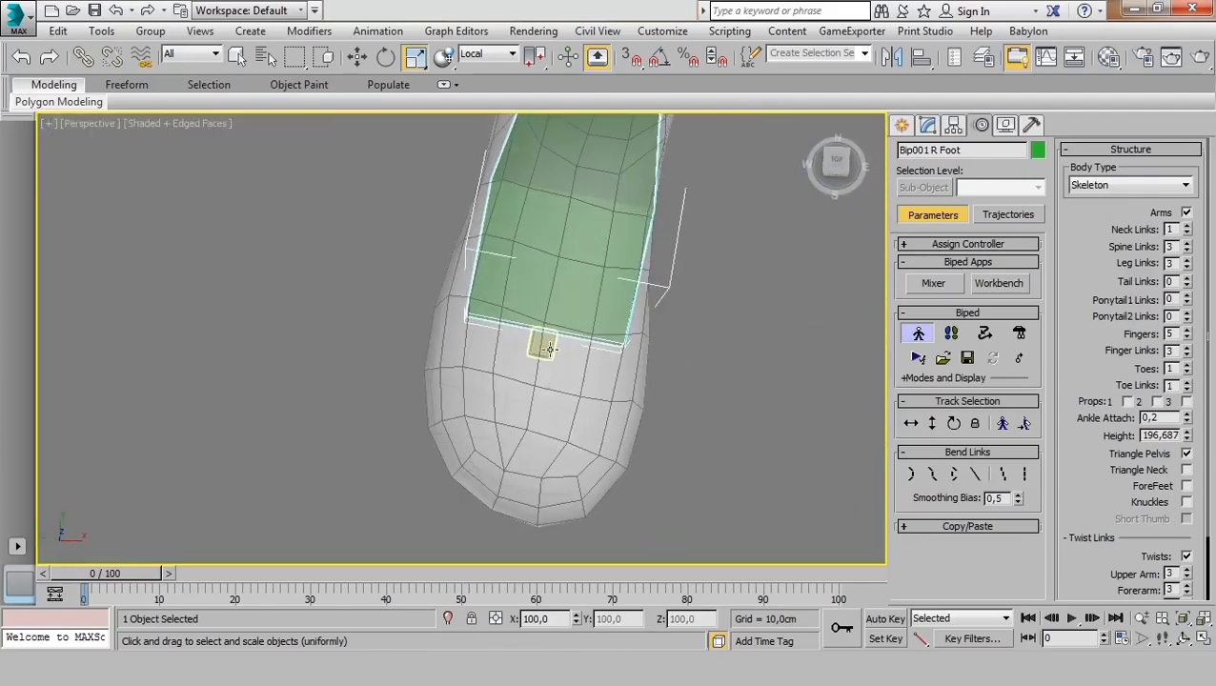
pyautogui.scroll(-4, 550, 348)
pyautogui.scroll(4, 565, 335)
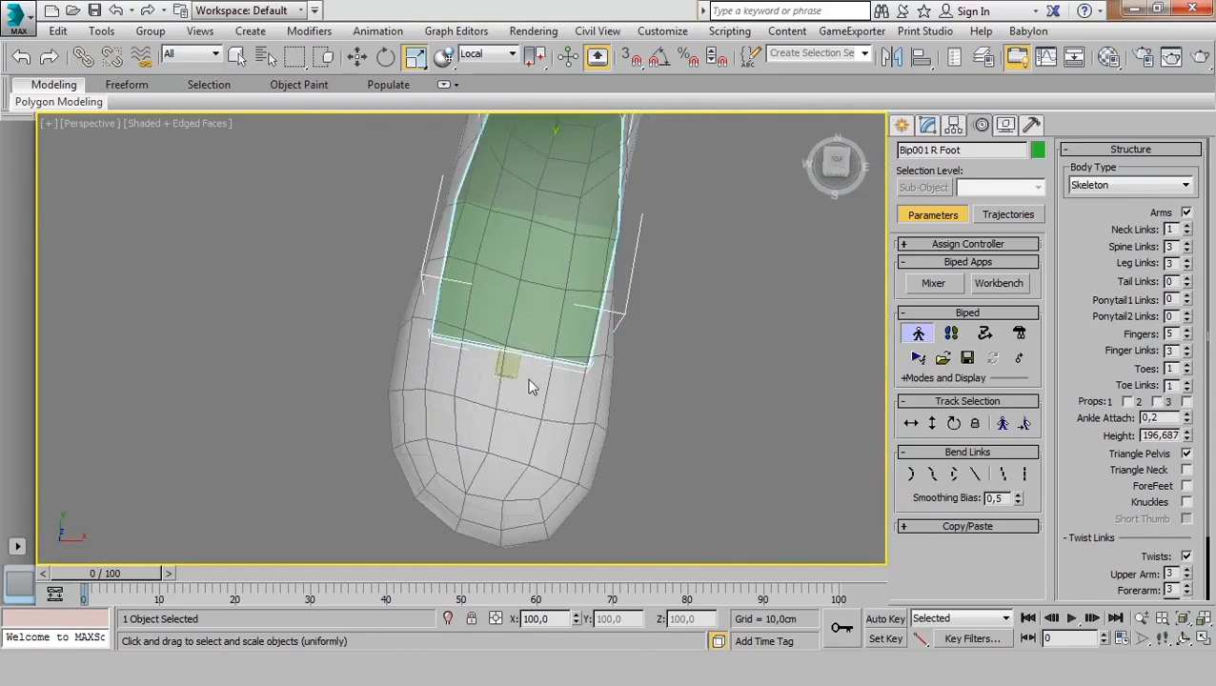
pyautogui.scroll(-4, 541, 256)
pyautogui.scroll(2, 541, 262)
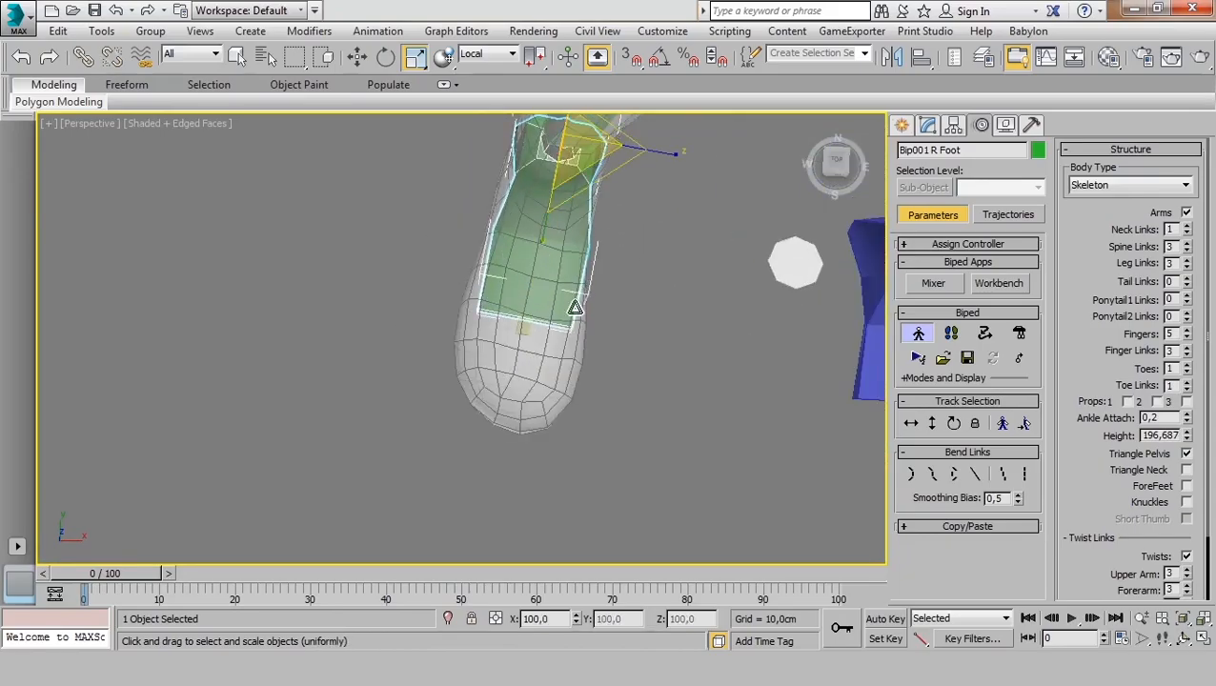
pyautogui.scroll(4, 553, 319)
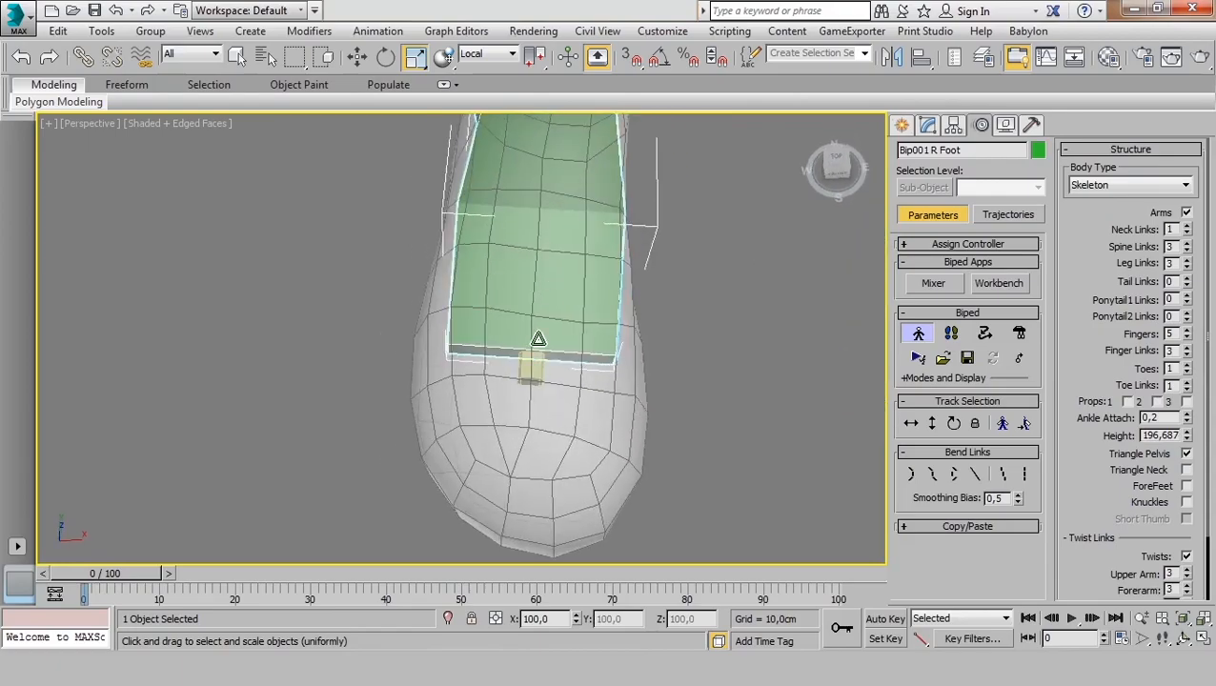
# Lengthen the right toe bone to the tip of the mesh foot and widen it to fill the front of the foot.
pyautogui.click(528, 370)
pyautogui.scroll(-4, 527, 374)
pyautogui.scroll(4, 525, 418)
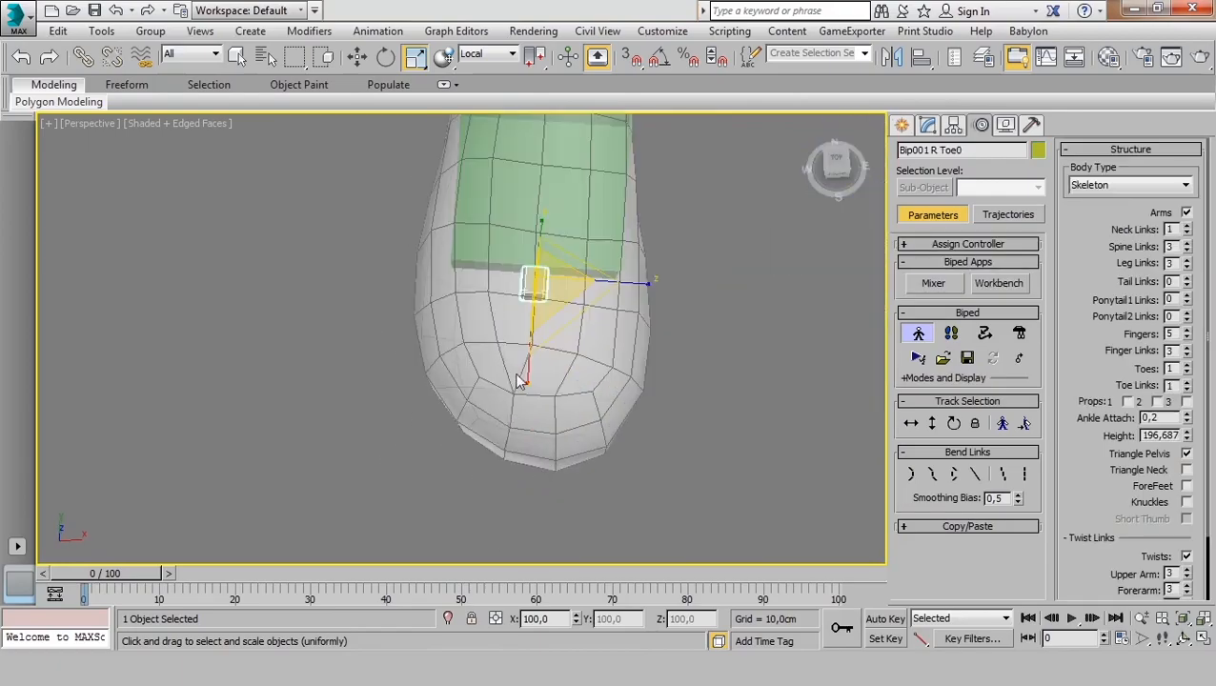
pyautogui.moveTo(524, 378); pyautogui.dragTo(542, 231)
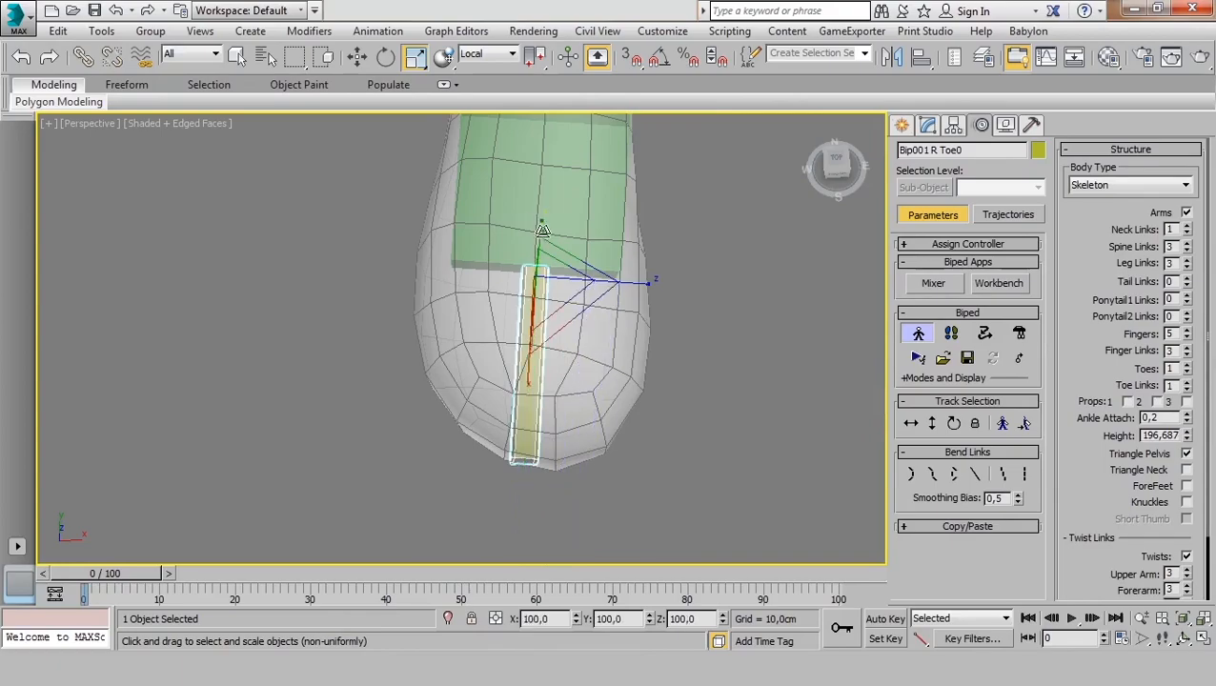
pyautogui.moveTo(525, 380)
pyautogui.mouseDown()
pyautogui.moveTo(526, 393)
pyautogui.moveTo(525, 382)
pyautogui.mouseUp()
pyautogui.moveTo(641, 286); pyautogui.dragTo(1012, 284)
# Increase the right toe bone's height along its local Y axis to match the thickness of the mesh foot.
pyautogui.keyDown('alt'); pyautogui.moveTo(472, 345); pyautogui.dragTo(695, 250, button='middle'); pyautogui.keyUp('alt')
pyautogui.keyDown('alt'); pyautogui.moveTo(519, 341); pyautogui.dragTo(457, 345, button='middle'); pyautogui.keyUp('alt')
pyautogui.moveTo(431, 280); pyautogui.dragTo(448, 104)
pyautogui.scroll(-5, 448, 350)
pyautogui.moveTo(445, 350); pyautogui.dragTo(512, 397, button='middle')
pyautogui.scroll(2, 513, 397)
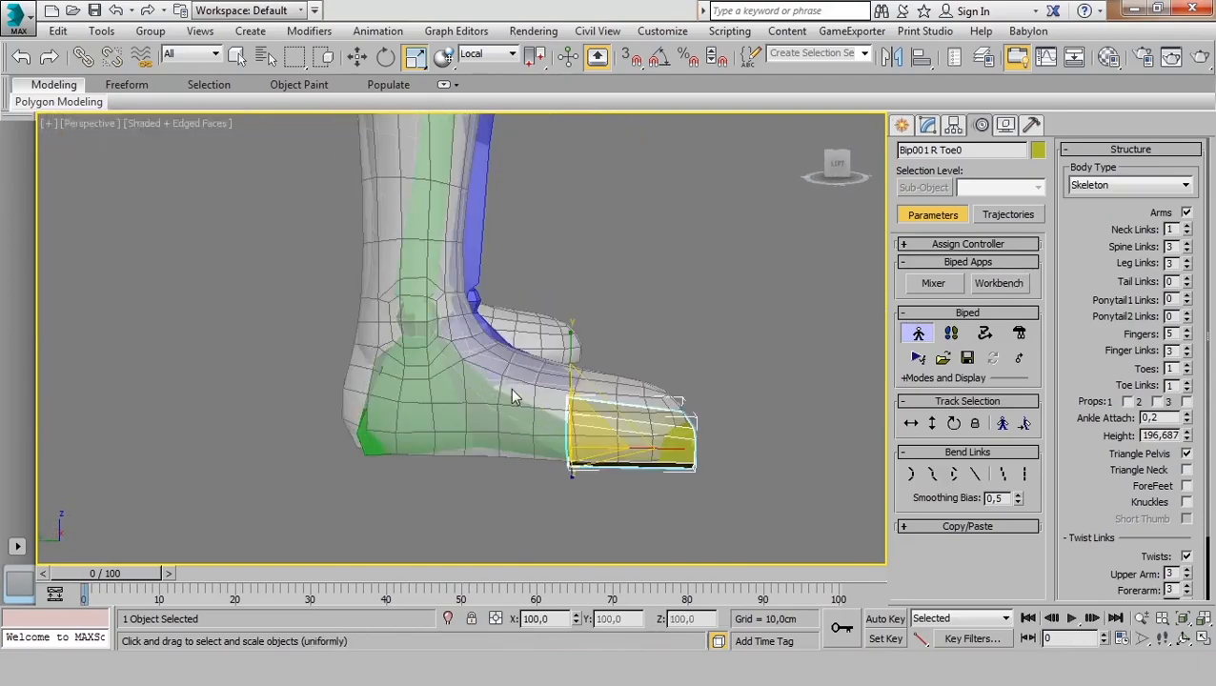
# Inspect the fit of the right leg, foot and toe bones inside the mesh from several angles.
pyautogui.keyDown('alt'); pyautogui.moveTo(387, 444); pyautogui.dragTo(262, 440, button='middle'); pyautogui.keyUp('alt')
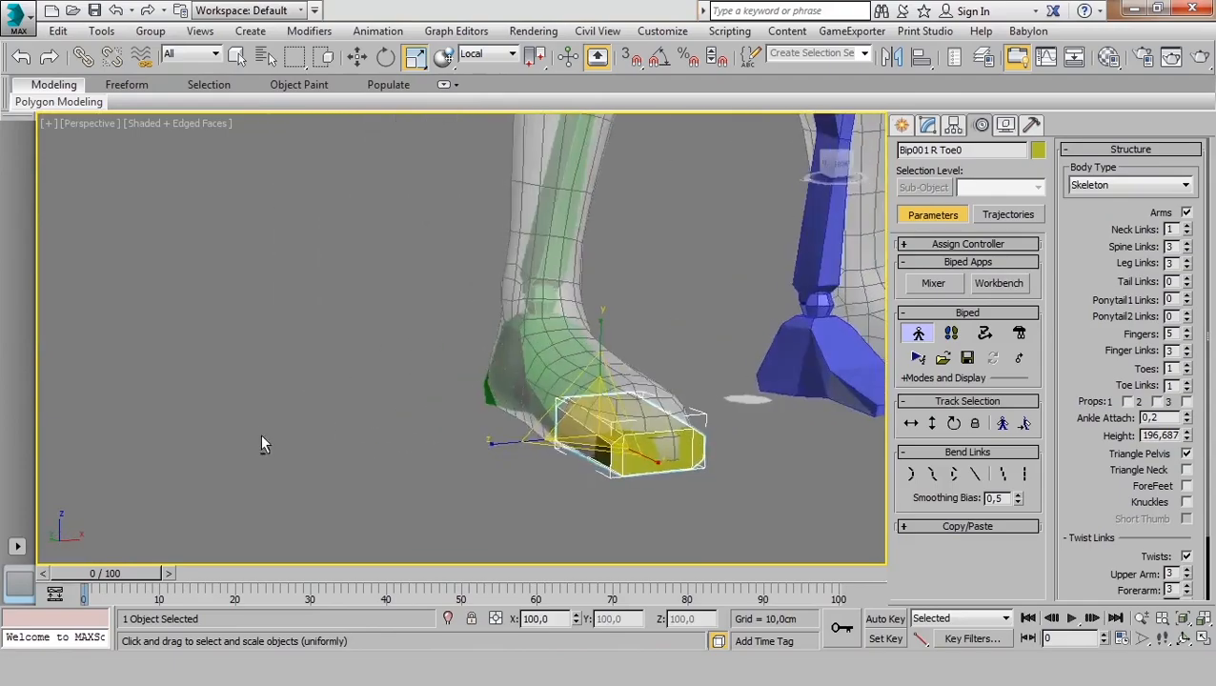
pyautogui.scroll(-4, 262, 439)
pyautogui.moveTo(495, 379); pyautogui.dragTo(501, 444, button='middle')
pyautogui.scroll(2, 415, 375)
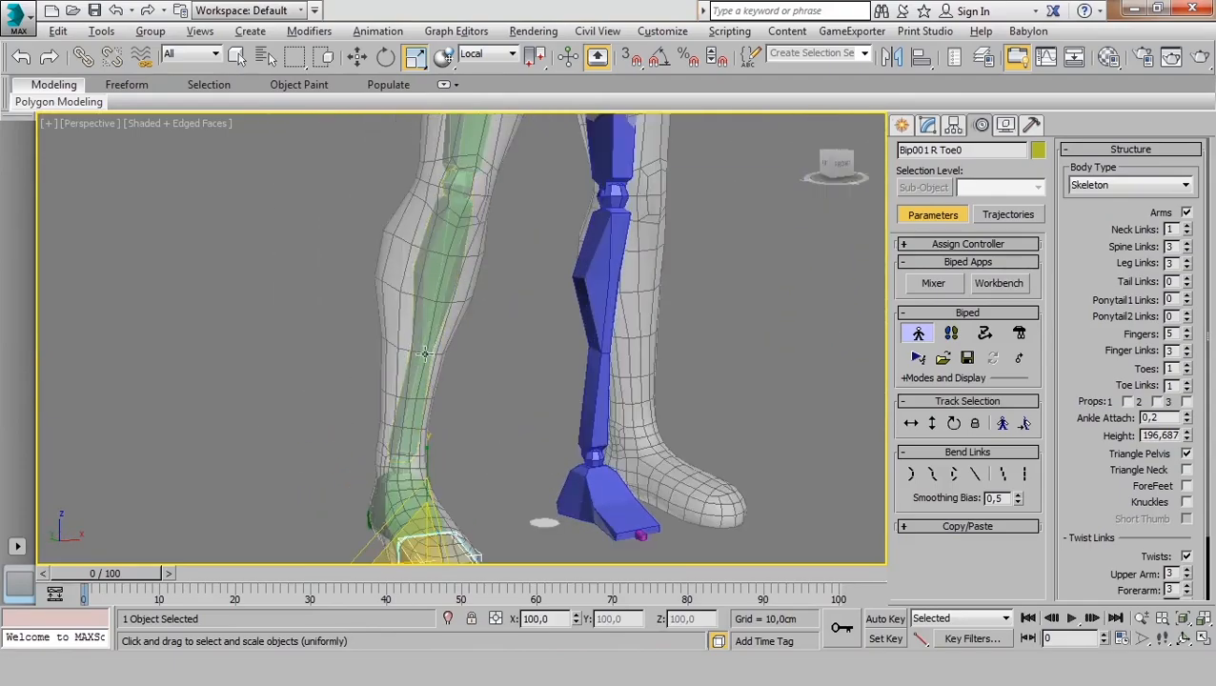
pyautogui.keyDown('alt'); pyautogui.moveTo(450, 324); pyautogui.dragTo(548, 356, button='middle'); pyautogui.keyUp('alt')
pyautogui.moveTo(344, 367); pyautogui.dragTo(371, 408, button='middle')
pyautogui.scroll(3, 665, 312)
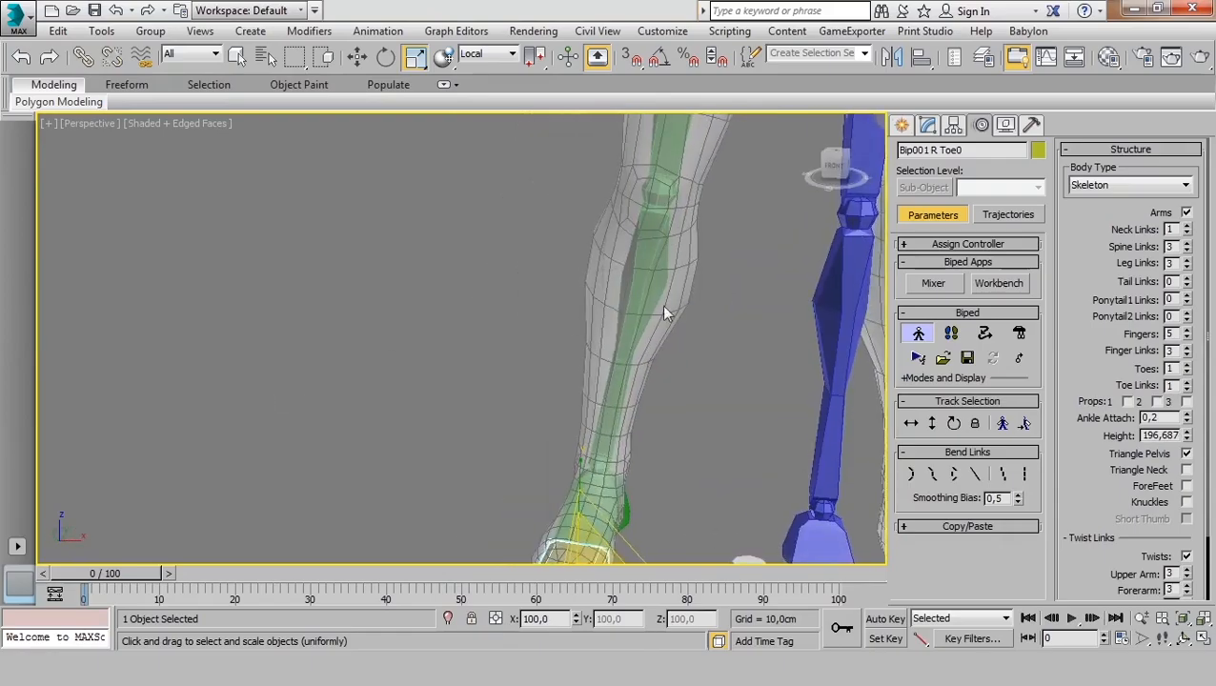
# Widen the right calf bone to about 207% along local Z and about 209% along local Y to fill the mesh calf.
pyautogui.click(659, 266)
pyautogui.scroll(2, 722, 220)
pyautogui.moveTo(722, 221); pyautogui.dragTo(711, 286, button='middle')
pyautogui.scroll(-4, 712, 286)
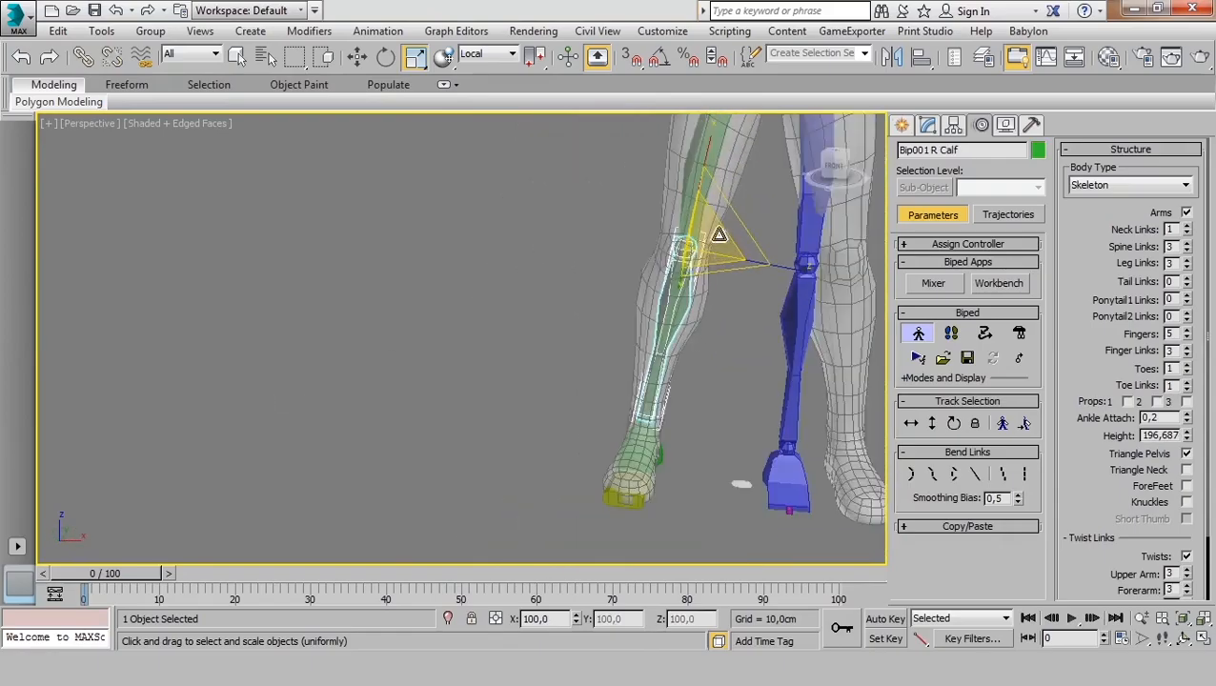
pyautogui.moveTo(773, 265); pyautogui.dragTo(849, 265)
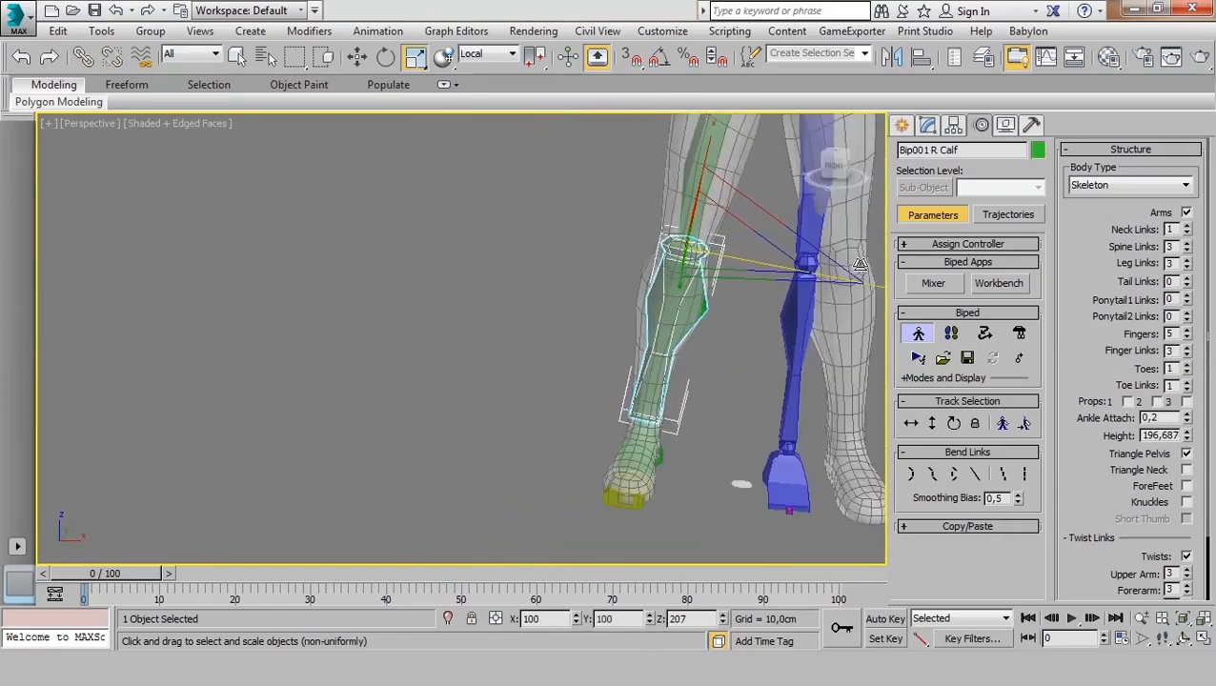
pyautogui.moveTo(705, 300)
pyautogui.keyDown('alt'); pyautogui.mouseDown(button='middle')
pyautogui.moveTo(704, 325)
pyautogui.moveTo(789, 317)
pyautogui.moveTo(701, 296)
pyautogui.mouseUp(button='middle'); pyautogui.keyUp('alt')
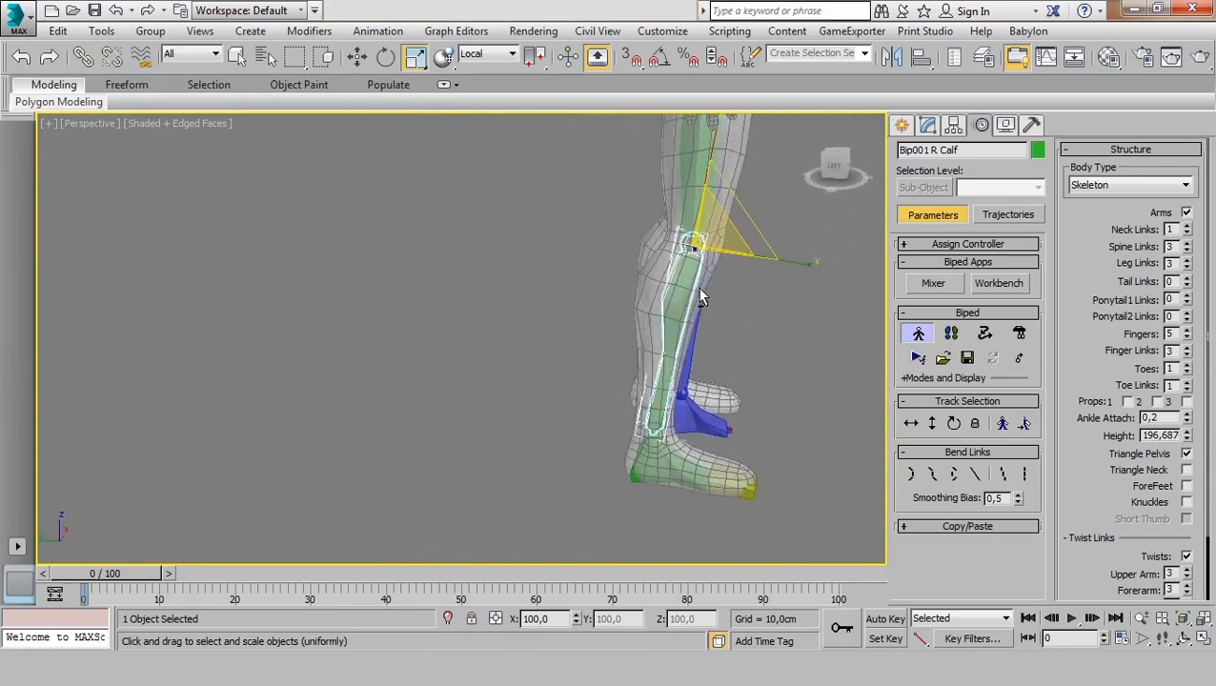
pyautogui.moveTo(794, 259); pyautogui.dragTo(875, 262)
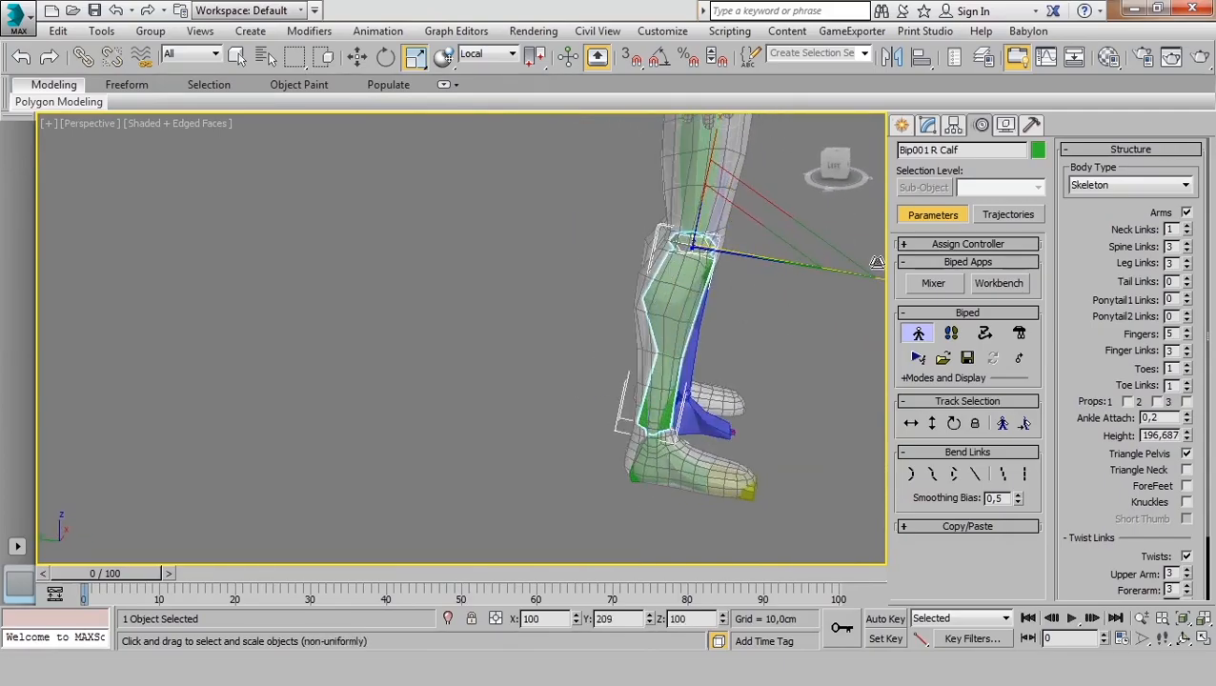
# Scale up the right thigh bone along its local Z and Y axes to fill the mesh thigh's width and depth.
pyautogui.moveTo(689, 275); pyautogui.dragTo(625, 404, button='middle')
pyautogui.click(620, 318)
pyautogui.keyDown('alt'); pyautogui.moveTo(629, 343); pyautogui.dragTo(600, 285, button='middle'); pyautogui.keyUp('alt')
pyautogui.moveTo(748, 228); pyautogui.dragTo(820, 231)
pyautogui.keyDown('alt'); pyautogui.moveTo(545, 259); pyautogui.dragTo(739, 254, button='middle'); pyautogui.keyUp('alt')
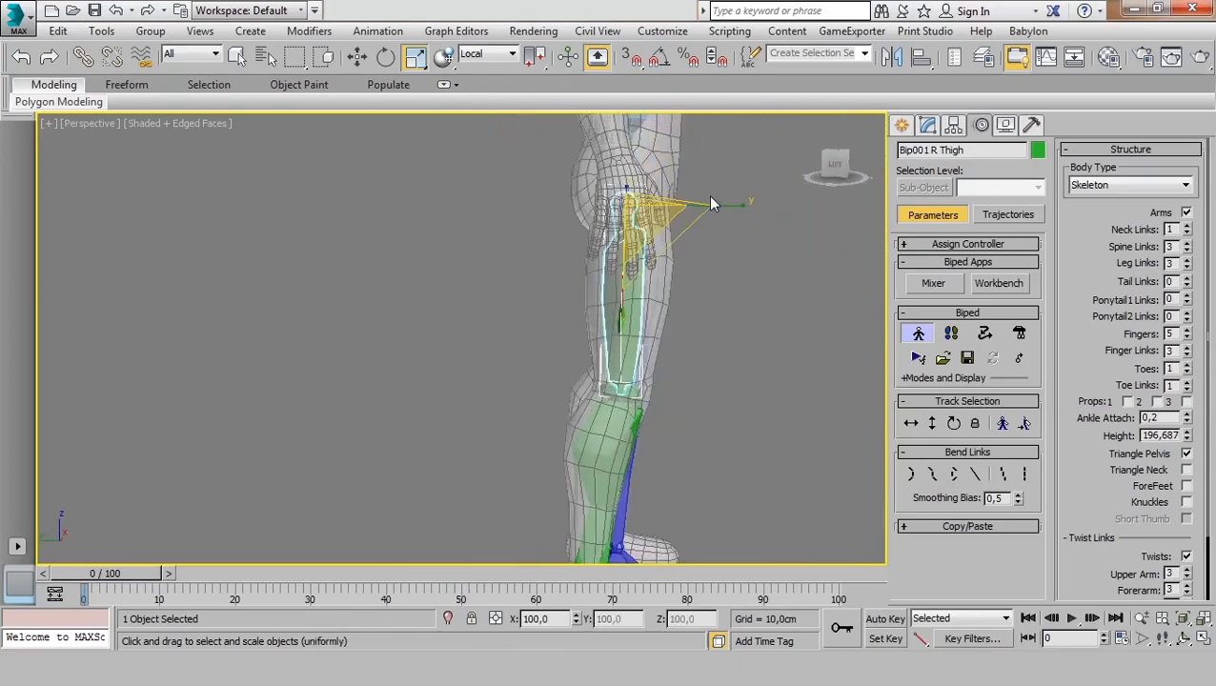
pyautogui.moveTo(722, 205); pyautogui.dragTo(778, 203)
# Check from the front how the widened right thigh and calf bones sit inside the mesh leg.
pyautogui.scroll(-3, 683, 336)
pyautogui.keyDown('alt'); pyautogui.moveTo(684, 336); pyautogui.dragTo(588, 353, button='middle'); pyautogui.keyUp('alt')
pyautogui.scroll(3, 588, 352)
pyautogui.moveTo(656, 370); pyautogui.dragTo(586, 345, button='middle')
pyautogui.scroll(2, 586, 345)
pyautogui.press('w')
pyautogui.scroll(-3, 615, 347)
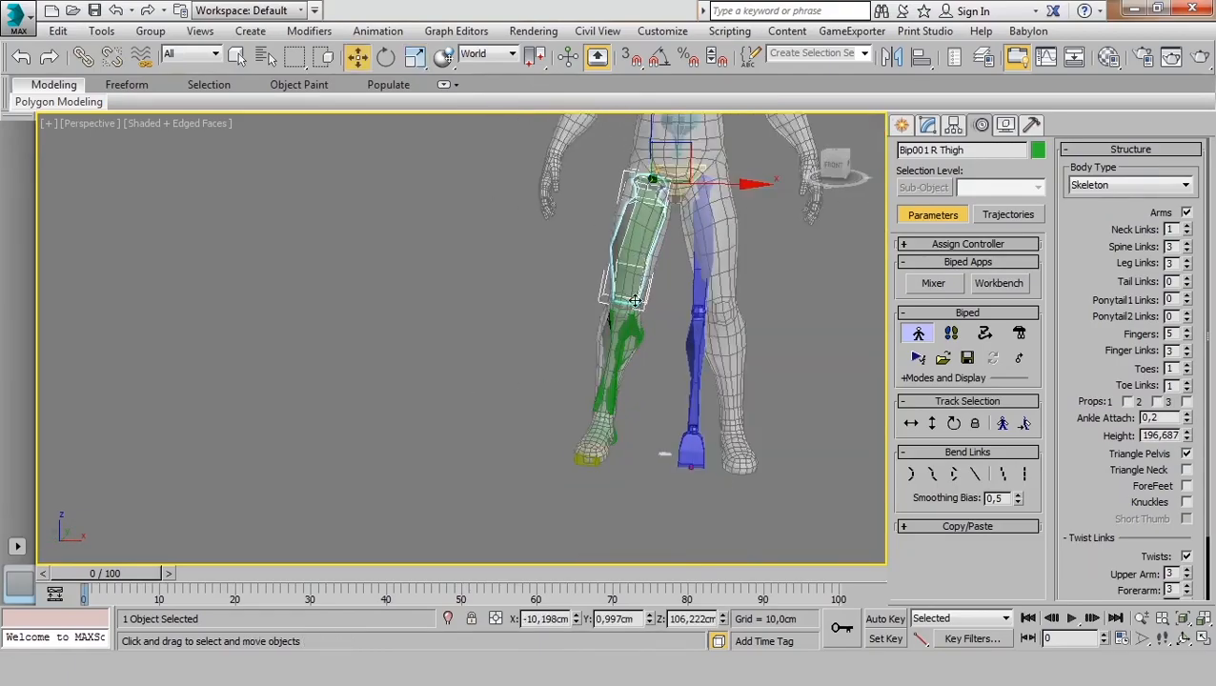
pyautogui.scroll(1, 616, 347)
pyautogui.click(625, 327)
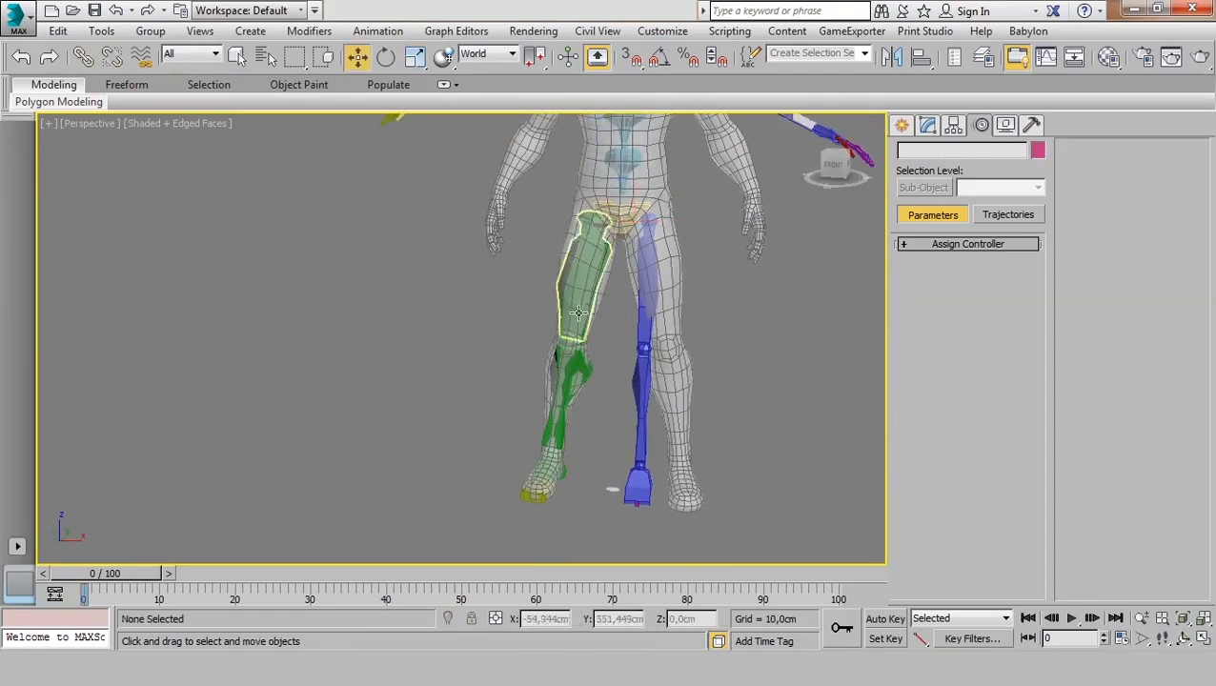
# Examine the right foot bone inside the mesh foot from above, from the side and from the front.
pyautogui.scroll(4, 601, 390)
pyautogui.moveTo(580, 427); pyautogui.dragTo(565, 452, button='middle')
pyautogui.click(521, 433)
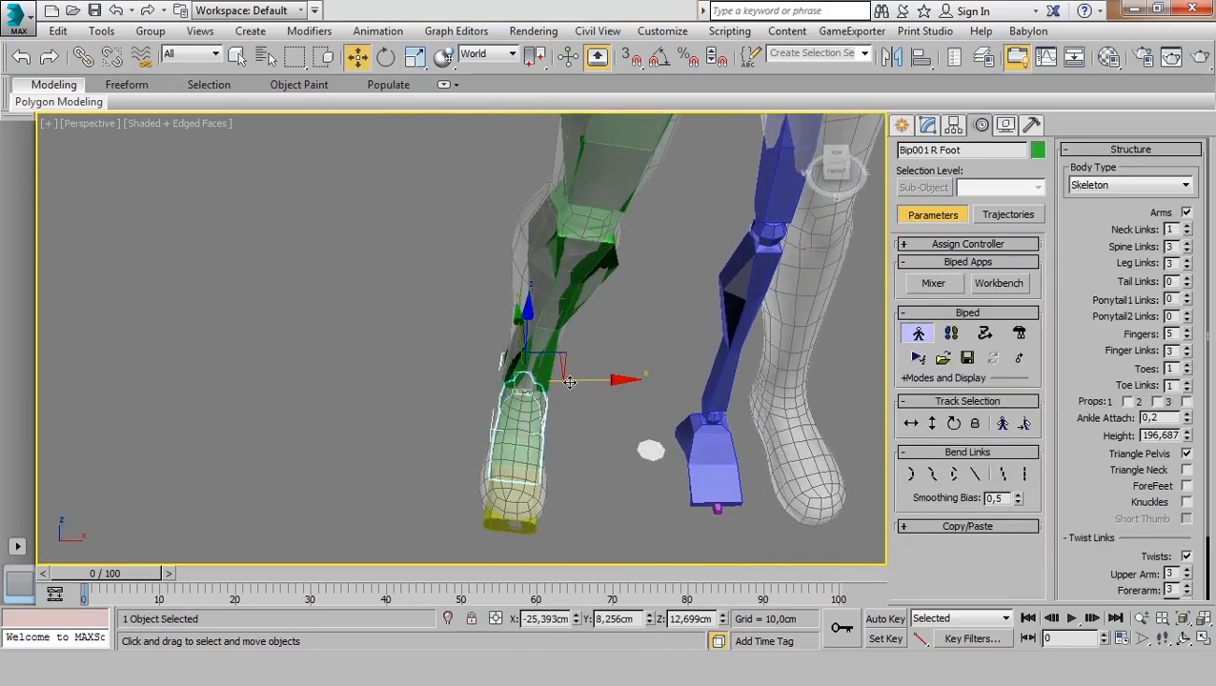
pyautogui.press('r')
pyautogui.keyDown('alt'); pyautogui.moveTo(630, 392); pyautogui.dragTo(419, 355, button='middle'); pyautogui.keyUp('alt')
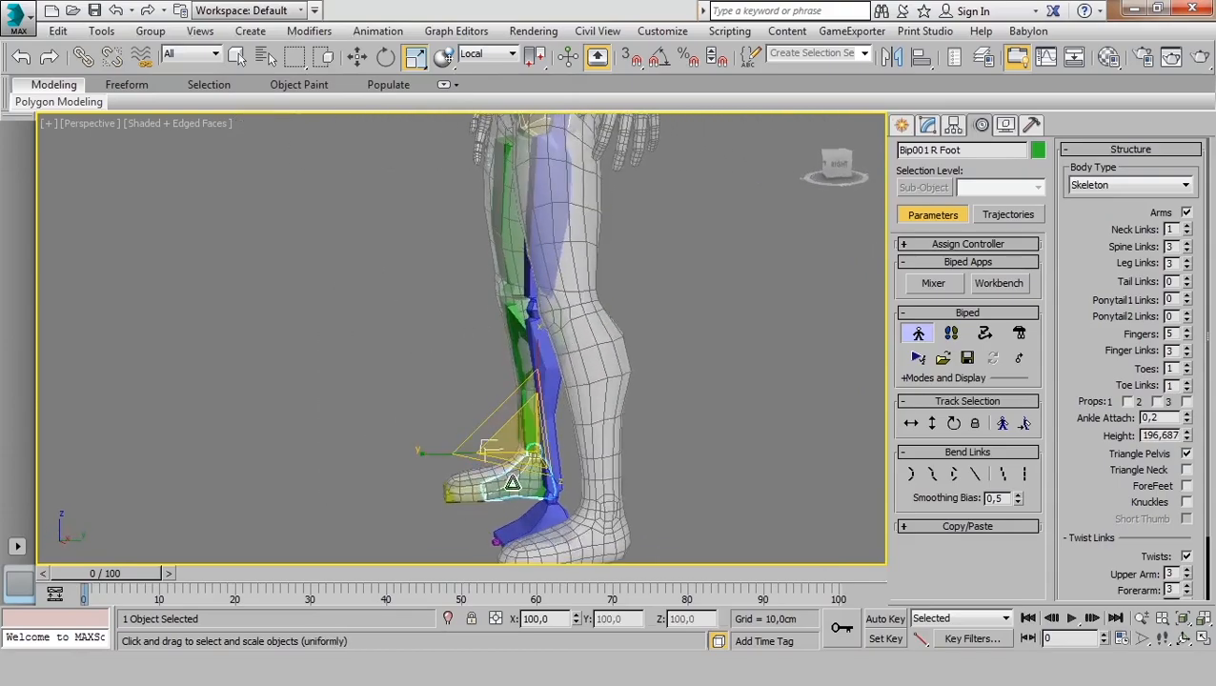
pyautogui.keyDown('alt'); pyautogui.moveTo(620, 508); pyautogui.dragTo(590, 341, button='middle'); pyautogui.keyUp('alt')
pyautogui.press('w')
pyautogui.keyDown('alt'); pyautogui.moveTo(564, 295); pyautogui.dragTo(522, 283, button='middle'); pyautogui.keyUp('alt')
pyautogui.scroll(-3, 531, 337)
pyautogui.scroll(3, 523, 283)
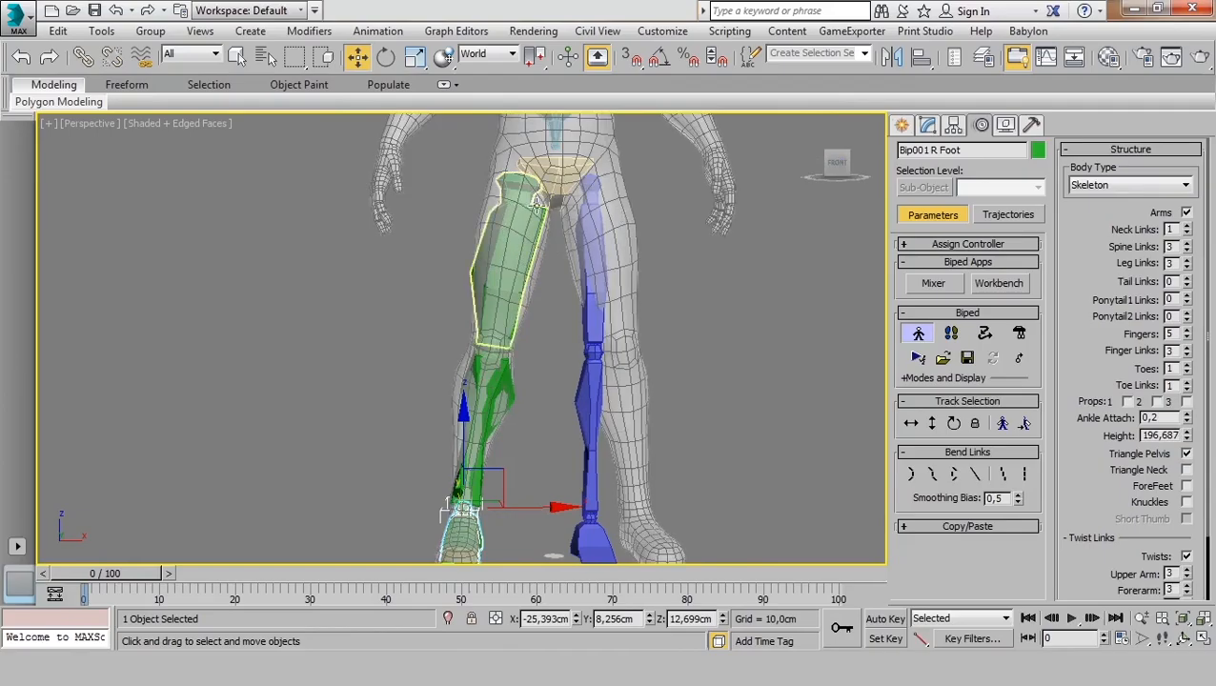
# Select the whole right leg chain from thigh to toe and copy its posture into a new copy collection.
pyautogui.click(519, 228)
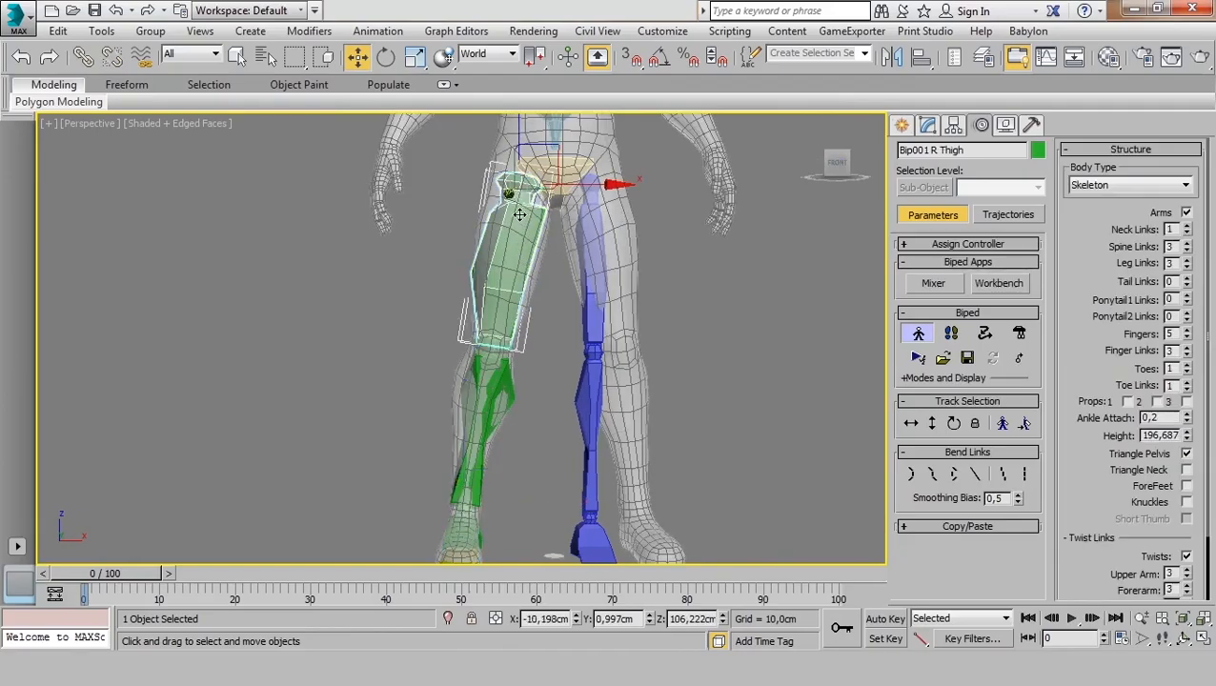
pyautogui.doubleClick(520, 214)
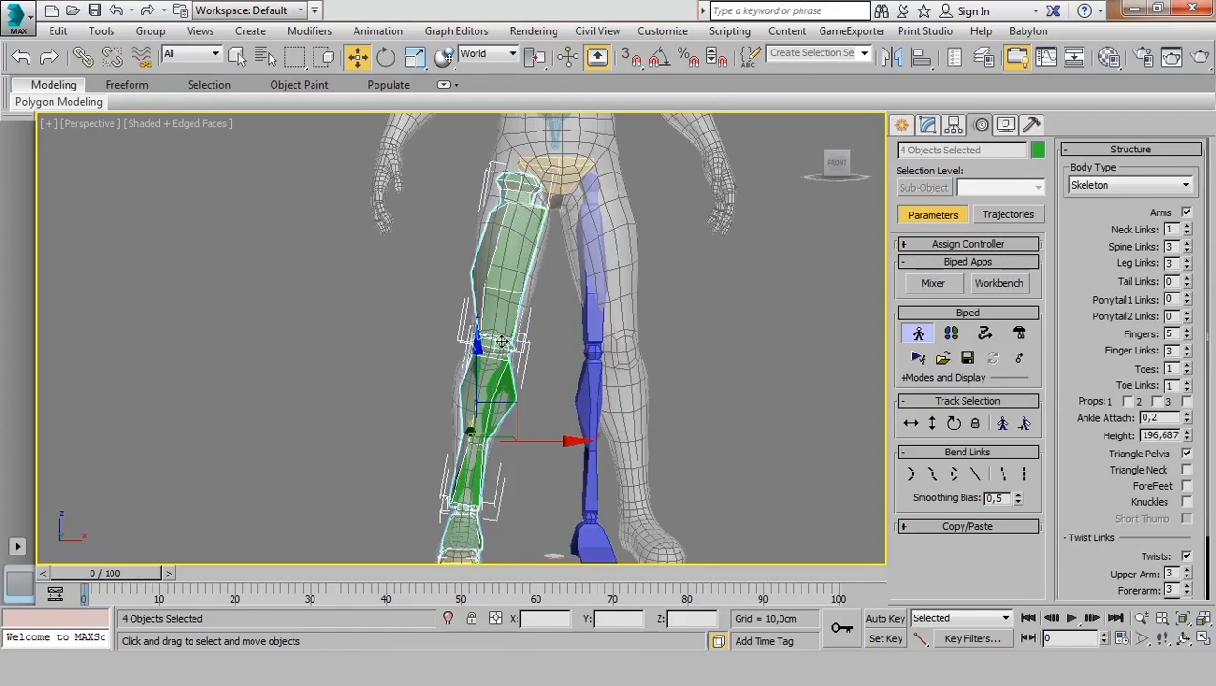
pyautogui.moveTo(470, 540); pyautogui.dragTo(481, 425, button='middle')
pyautogui.moveTo(507, 299); pyautogui.dragTo(473, 438, button='middle')
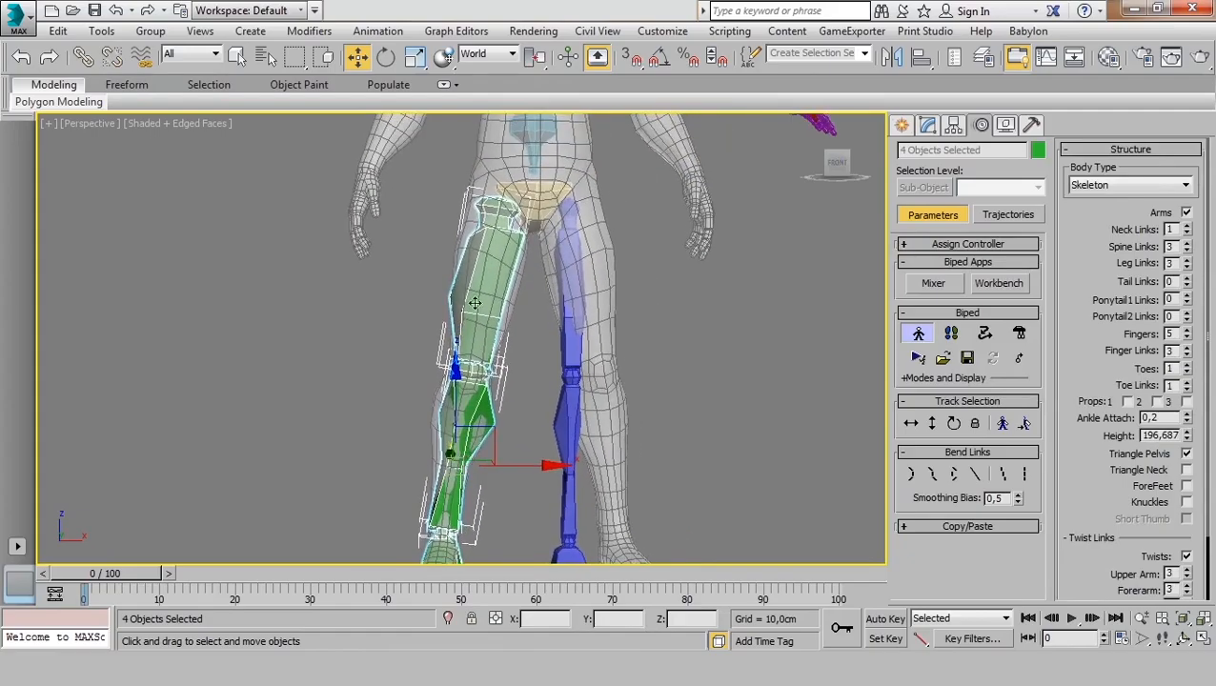
pyautogui.click(965, 527)
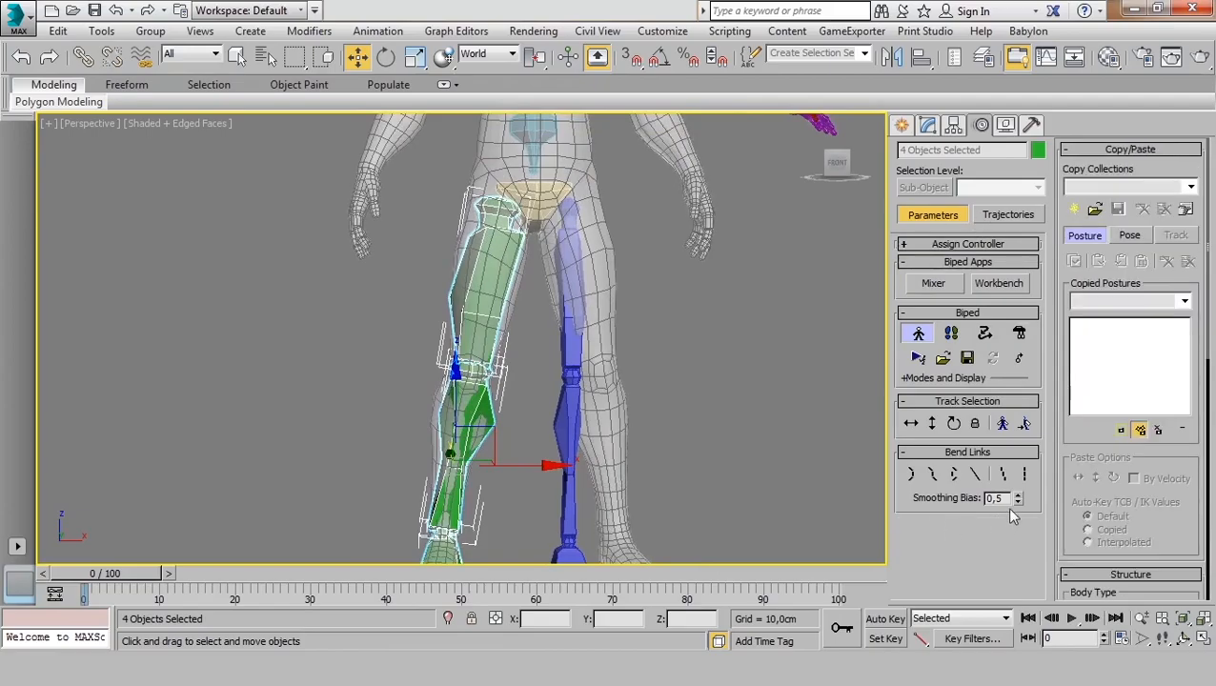
pyautogui.click(917, 333)
pyautogui.click(1074, 209)
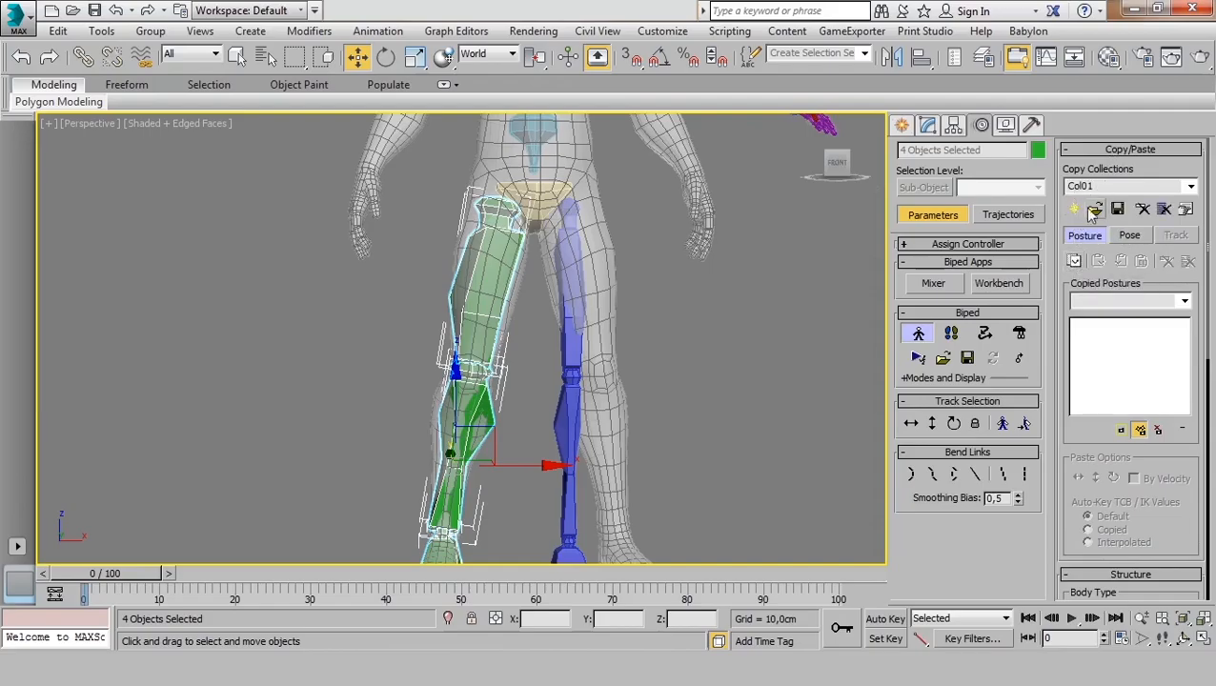
pyautogui.click(1074, 262)
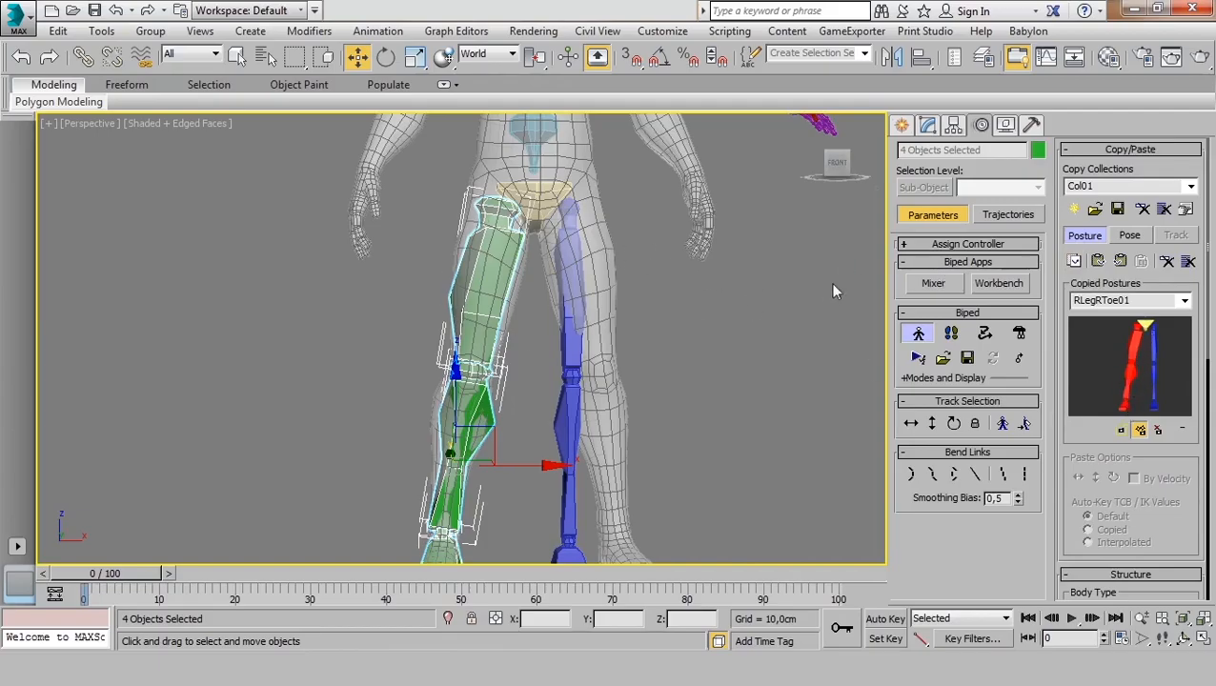
# Paste the copied right leg posture opposite onto the left leg and check both legs against the mesh.
pyautogui.keyDown('alt'); pyautogui.moveTo(833, 284); pyautogui.dragTo(766, 329, button='middle'); pyautogui.keyUp('alt')
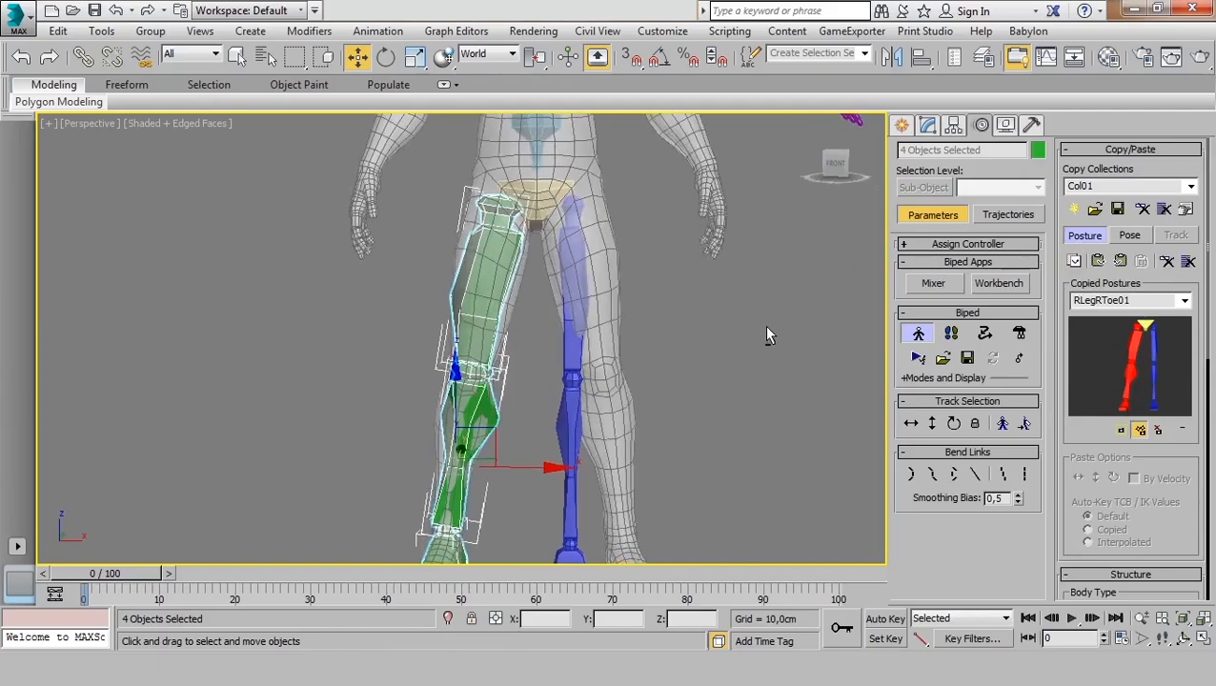
pyautogui.click(573, 220)
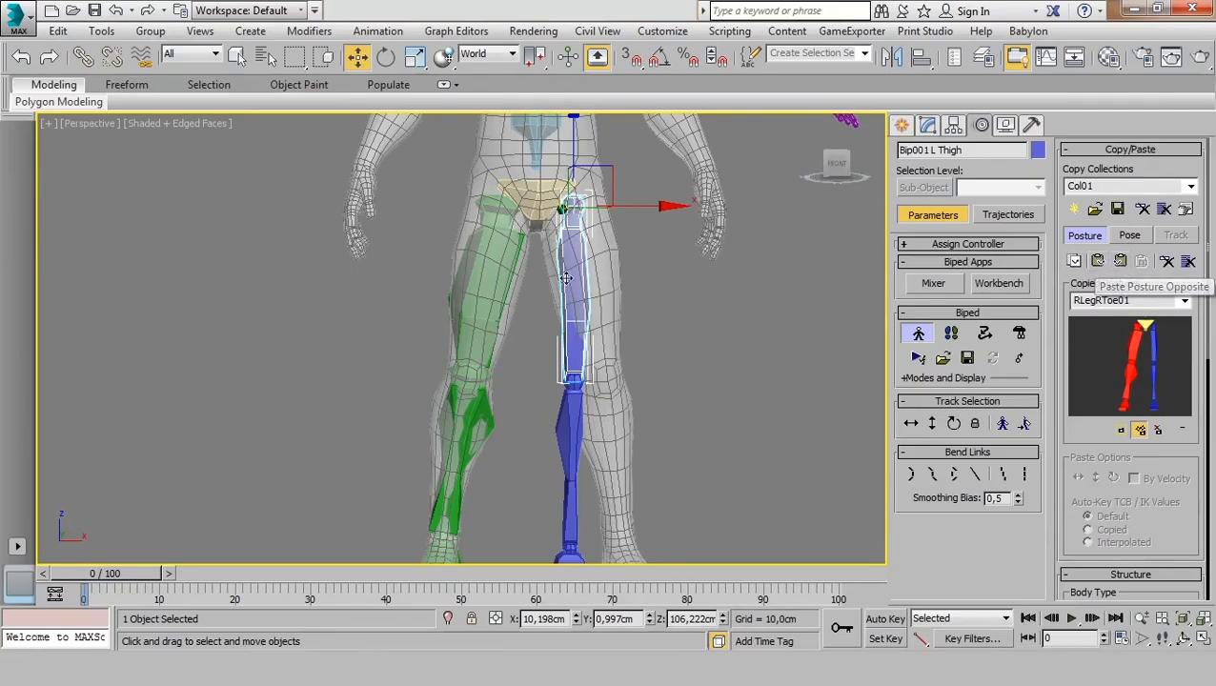
pyautogui.click(1122, 263)
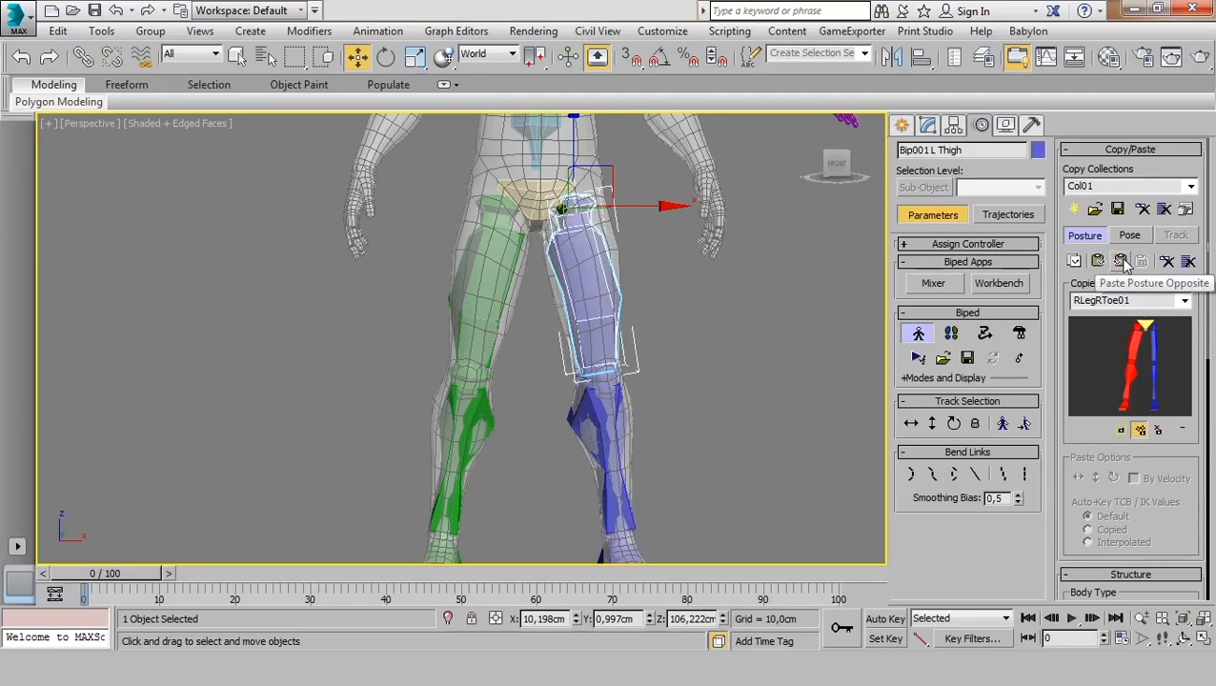
pyautogui.moveTo(626, 363); pyautogui.dragTo(622, 337, button='middle')
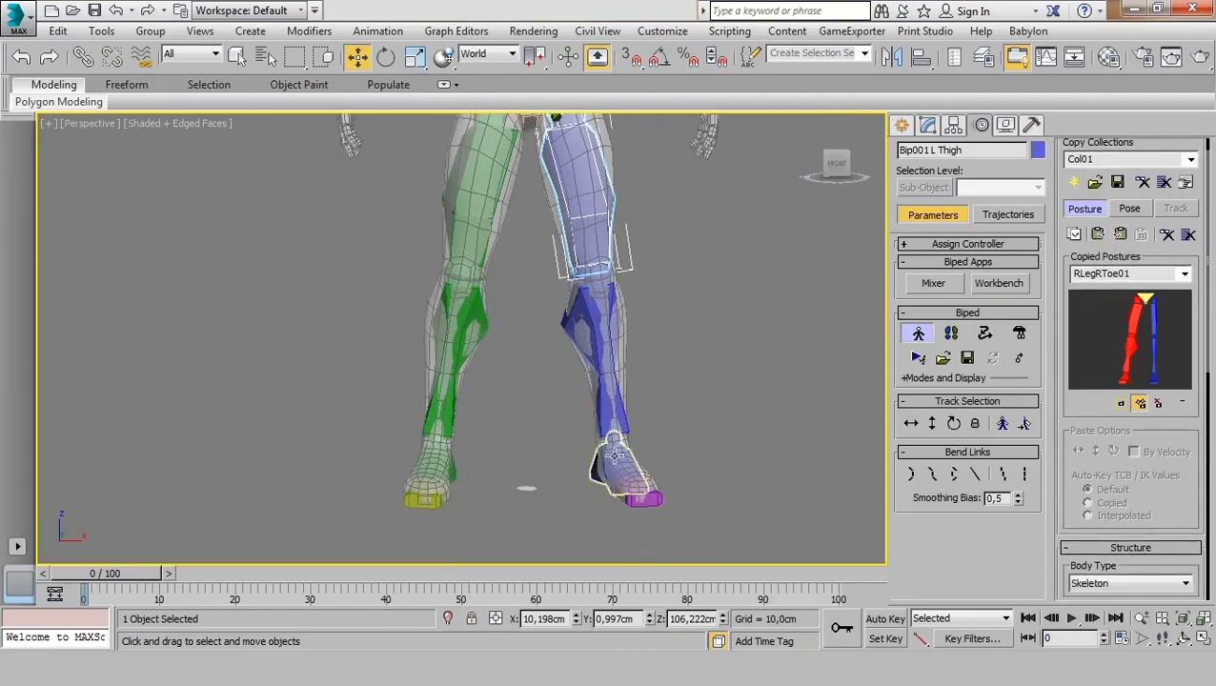
pyautogui.scroll(-5, 510, 347)
pyautogui.keyDown('alt'); pyautogui.moveTo(518, 337); pyautogui.dragTo(527, 390, button='middle'); pyautogui.keyUp('alt')
pyautogui.scroll(3, 526, 391)
# Move the lowest spine bone slightly upward along Z in the front view.
pyautogui.click(519, 250)
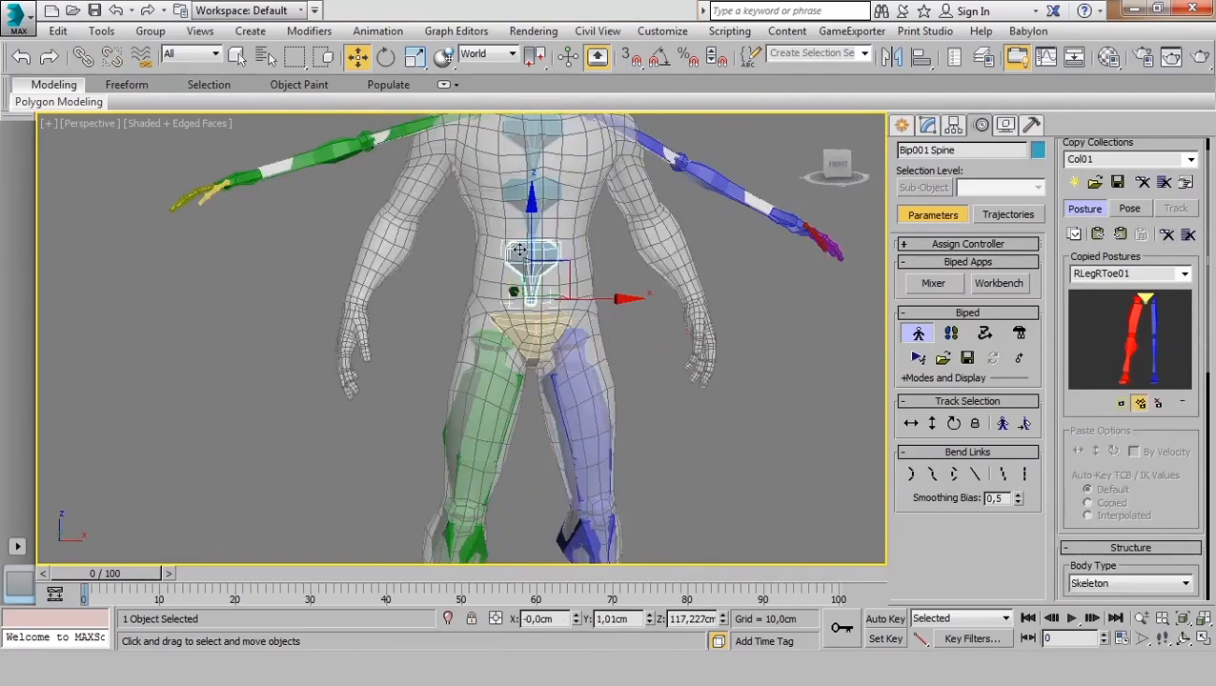
pyautogui.press('f')
pyautogui.moveTo(573, 272); pyautogui.dragTo(551, 502, button='middle')
pyautogui.scroll(2, 570, 282)
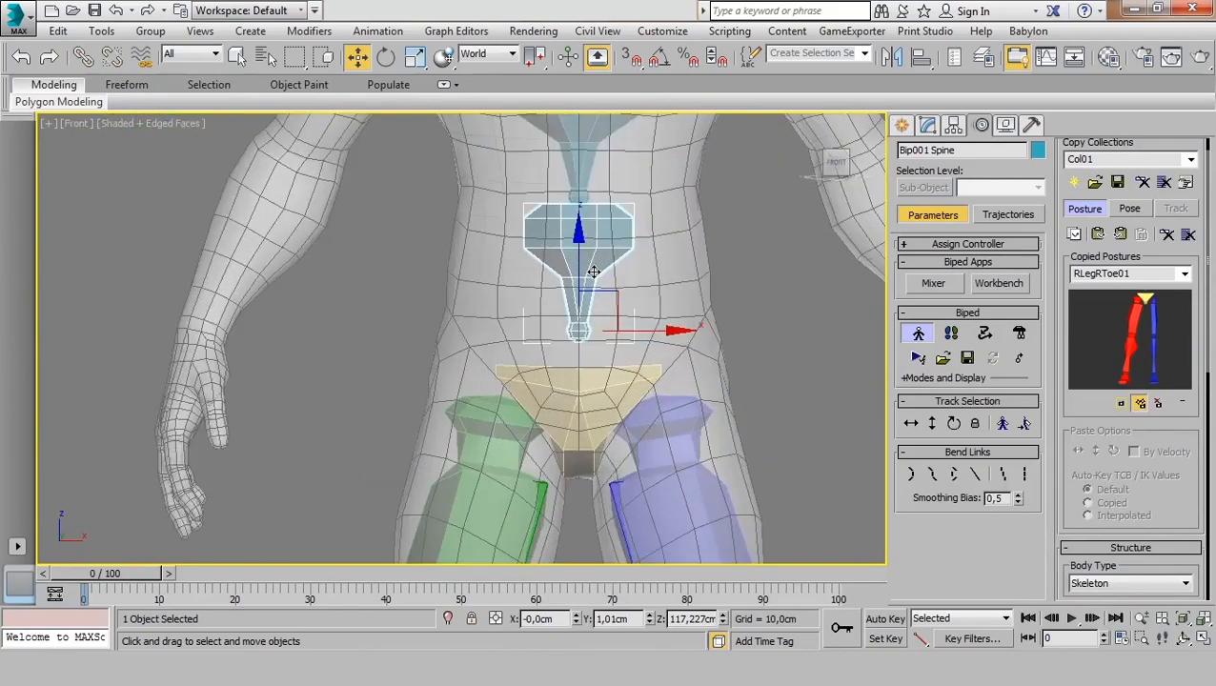
pyautogui.moveTo(576, 259); pyautogui.dragTo(576, 239)
# Examine how the spine bones line up with the torso, shoulders and neck of the mesh in the front view.
pyautogui.press('r')
pyautogui.scroll(-2, 576, 239)
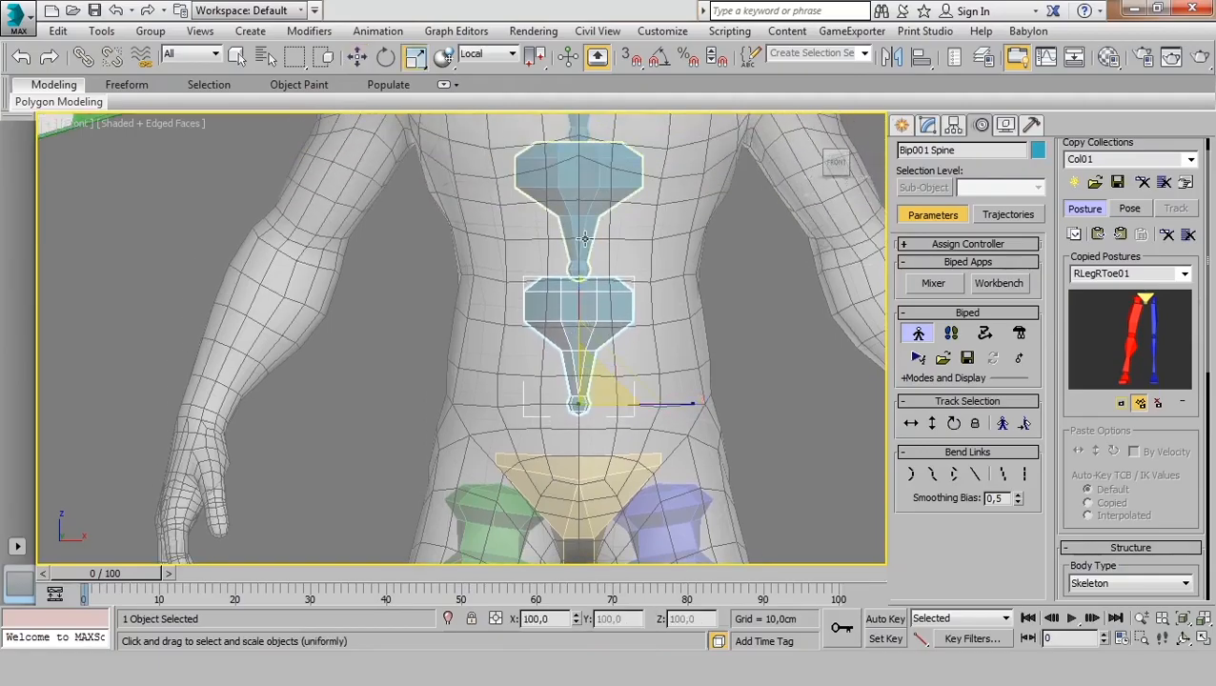
pyautogui.scroll(5, 584, 238)
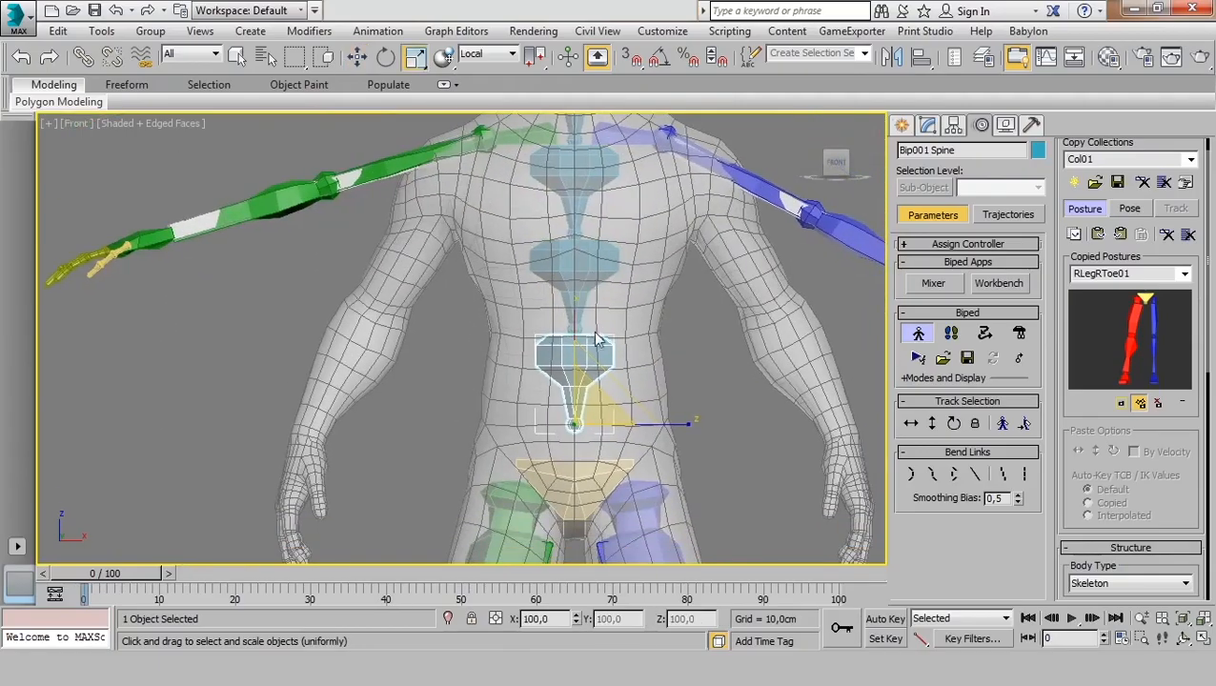
pyautogui.moveTo(561, 276); pyautogui.dragTo(549, 338, button='middle')
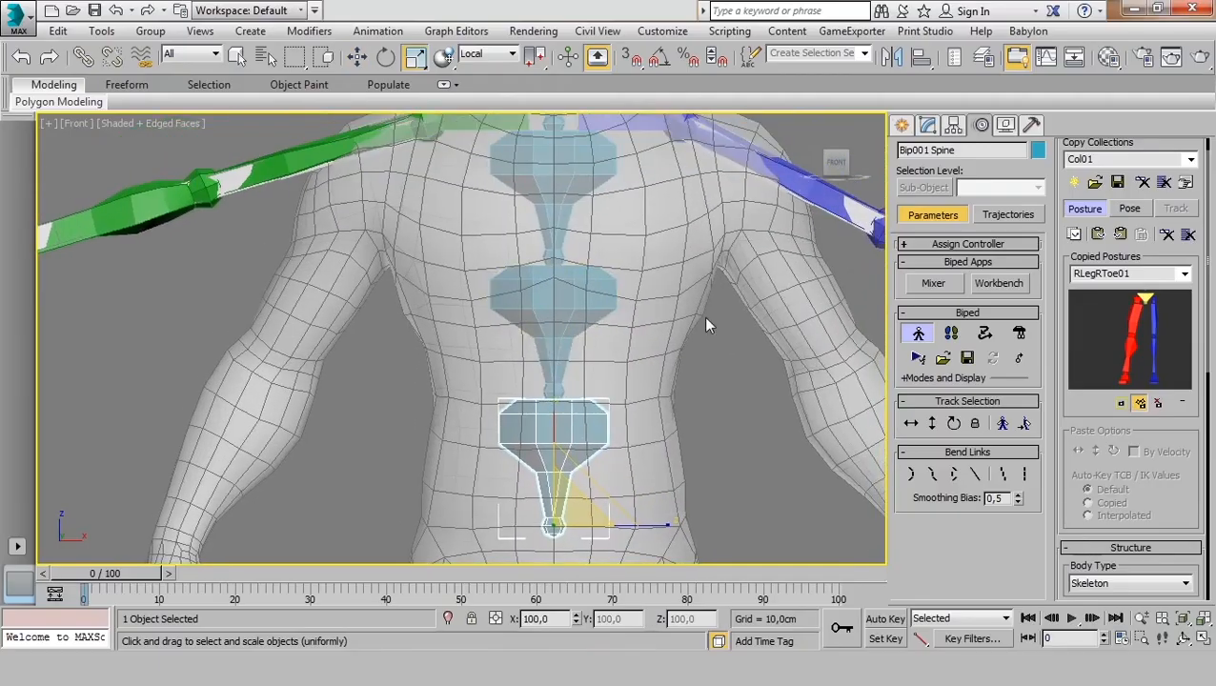
pyautogui.moveTo(654, 327); pyautogui.dragTo(657, 426, button='middle')
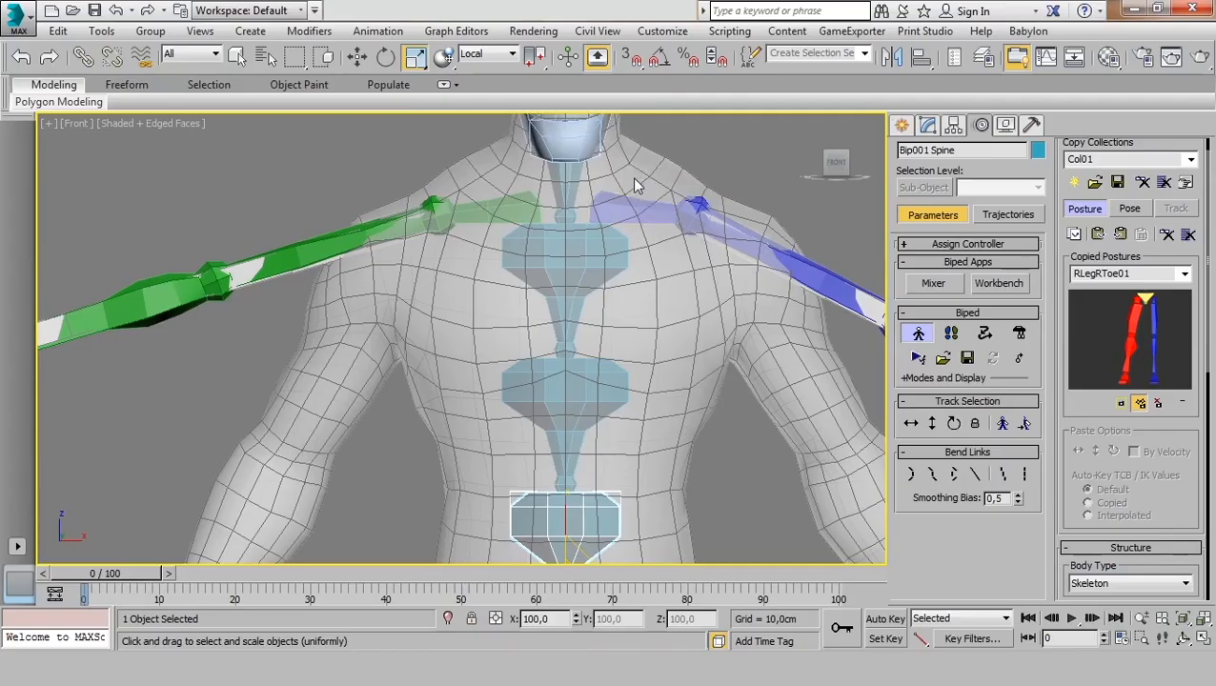
pyautogui.moveTo(634, 174); pyautogui.dragTo(635, 244, button='middle')
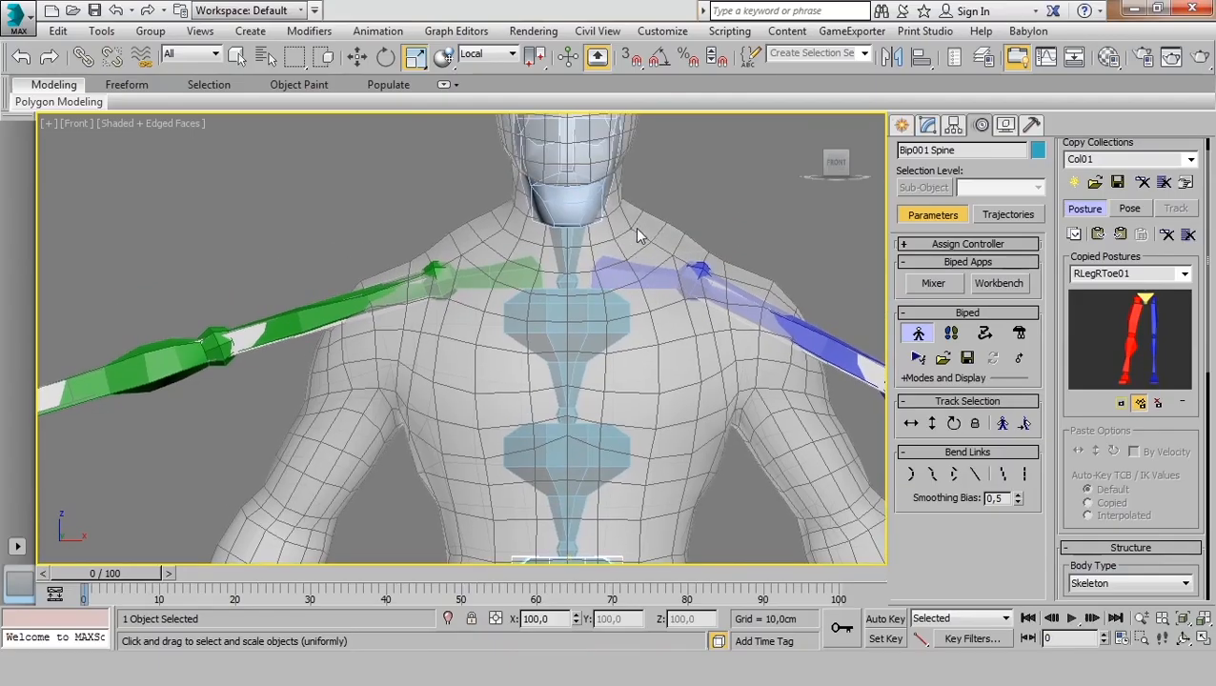
pyautogui.moveTo(644, 429); pyautogui.dragTo(574, 305, button='middle')
pyautogui.scroll(-2, 573, 366)
pyautogui.scroll(2, 602, 444)
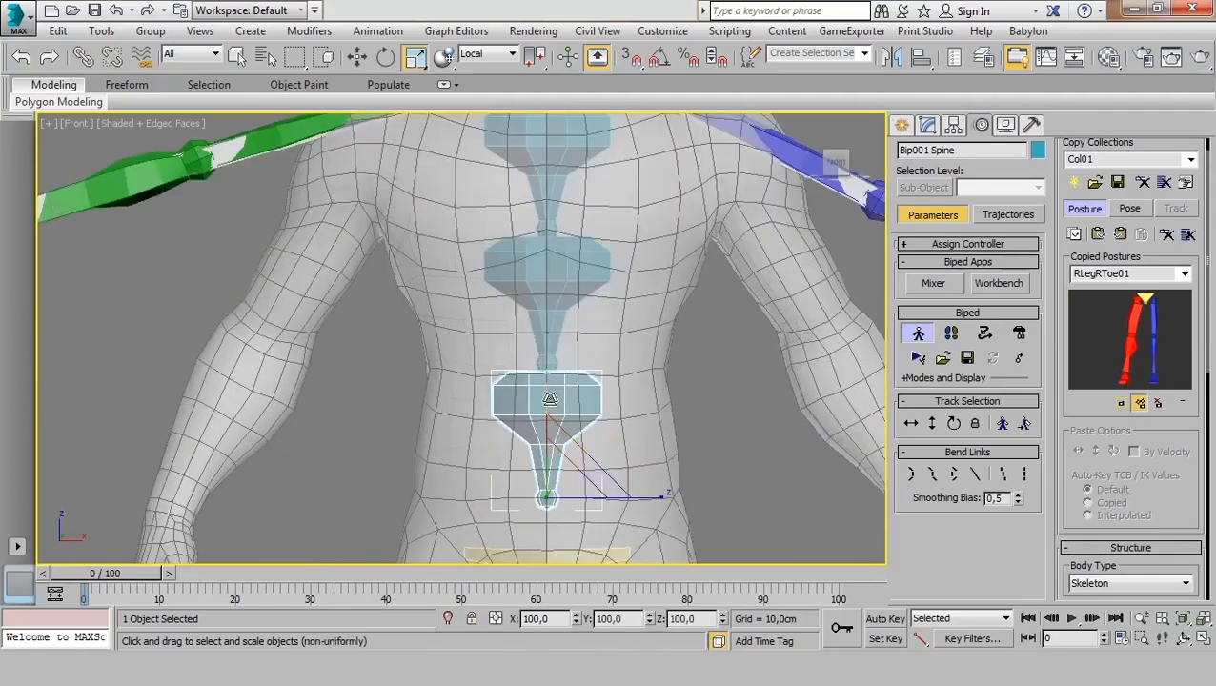
pyautogui.moveTo(550, 393); pyautogui.dragTo(548, 434)
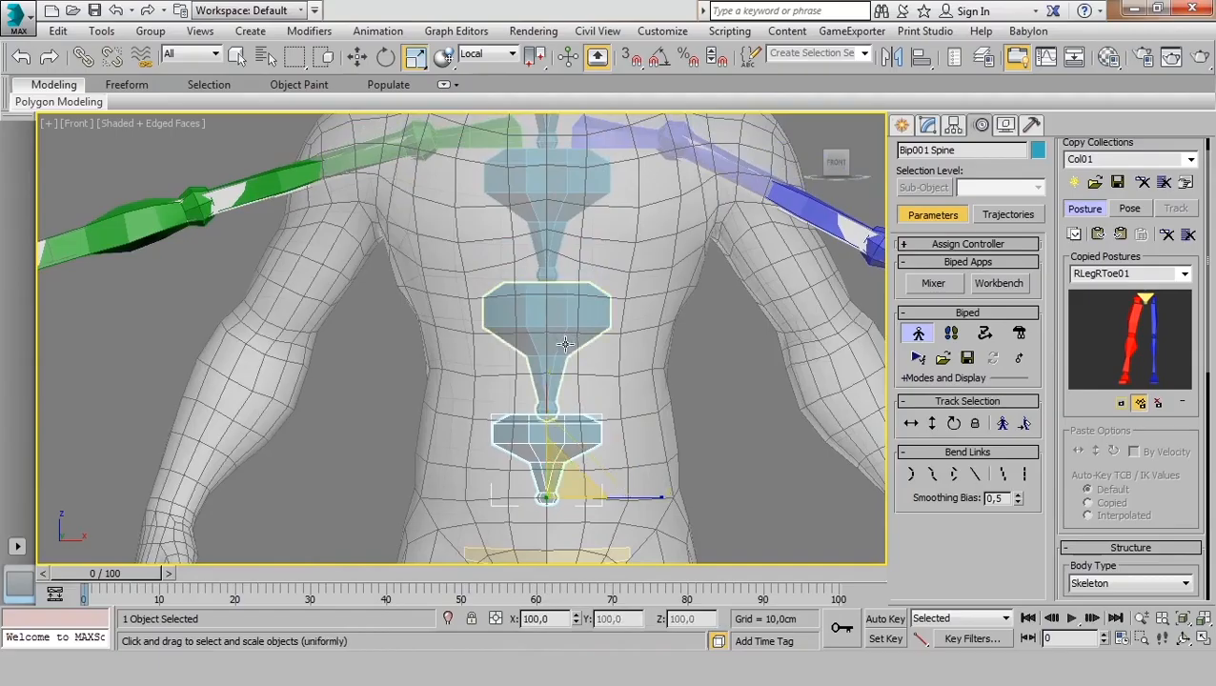
pyautogui.click(544, 317)
pyautogui.hotkey('ctrl', 'z')
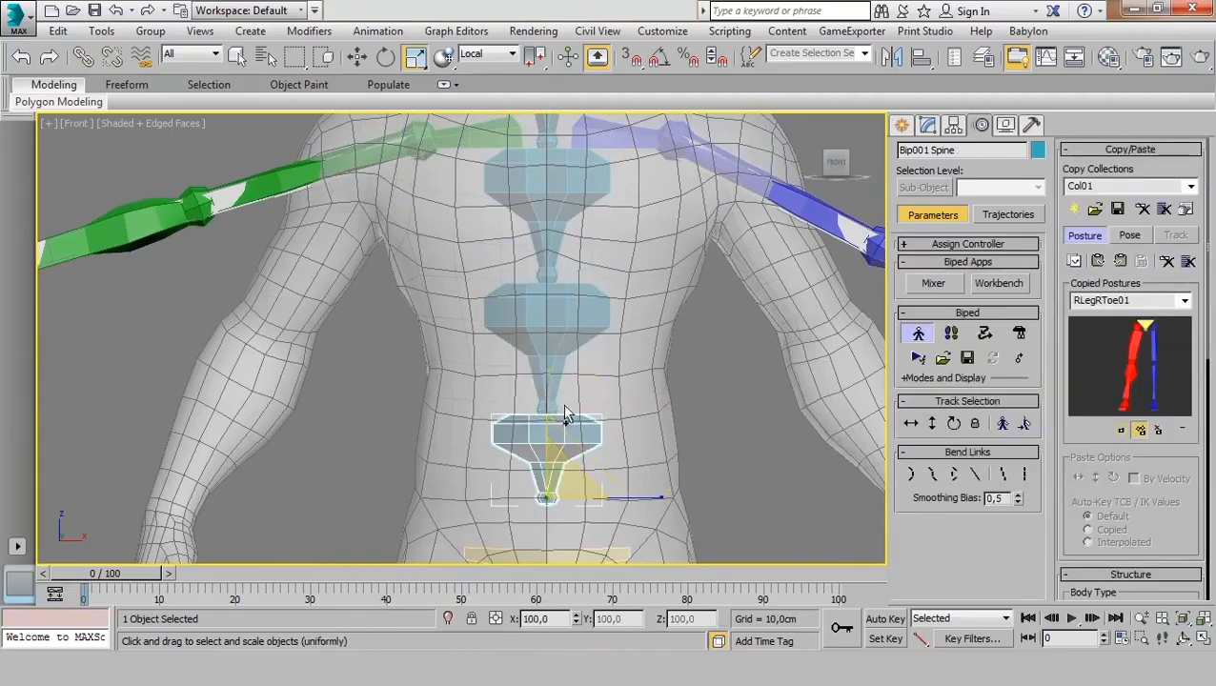
pyautogui.hotkey('ctrl', 'z')
# Shorten the lower two spine bones together to about 76% along local X, and lengthen the top spine bone towards the neck.
pyautogui.keyDown('ctrl'); pyautogui.click(570, 296); pyautogui.keyUp('ctrl')
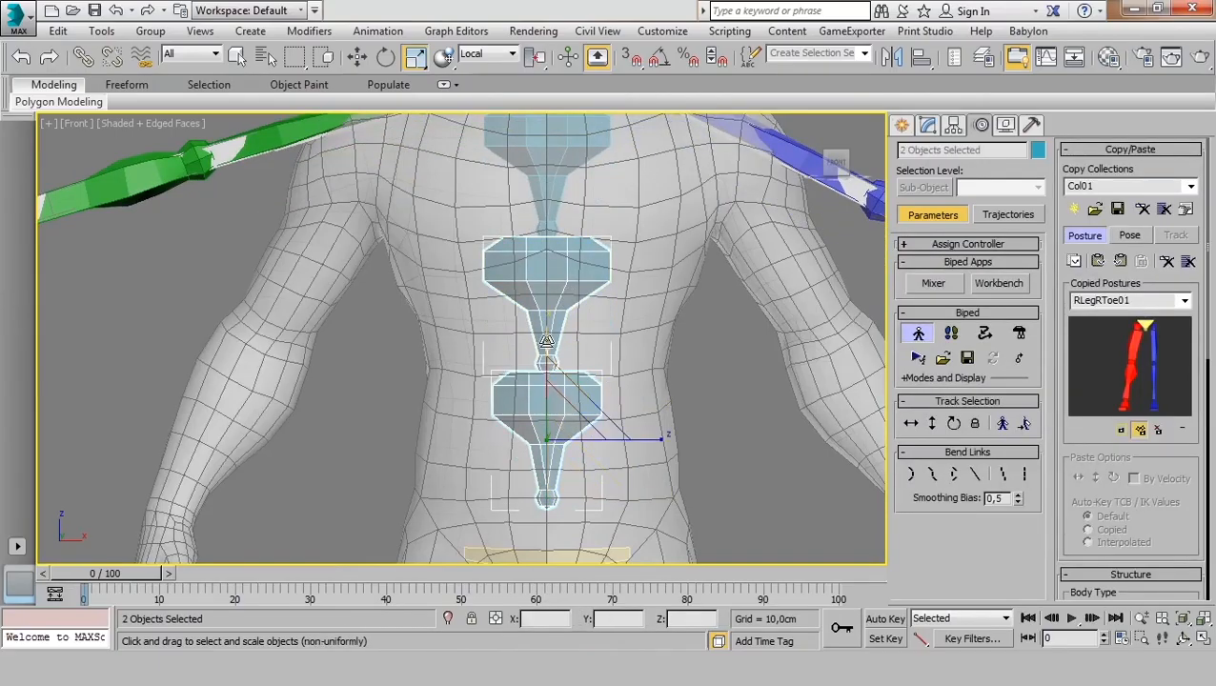
pyautogui.moveTo(547, 341); pyautogui.dragTo(550, 364)
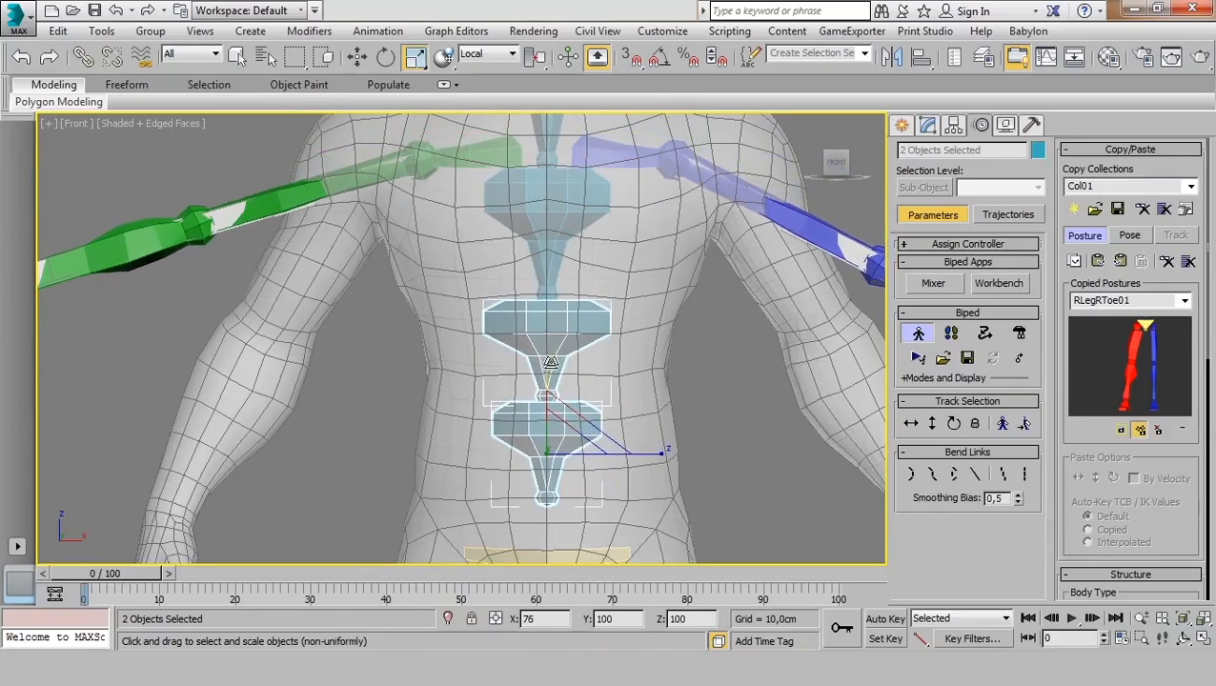
pyautogui.click(546, 193)
pyautogui.moveTo(551, 274); pyautogui.dragTo(553, 399, button='middle')
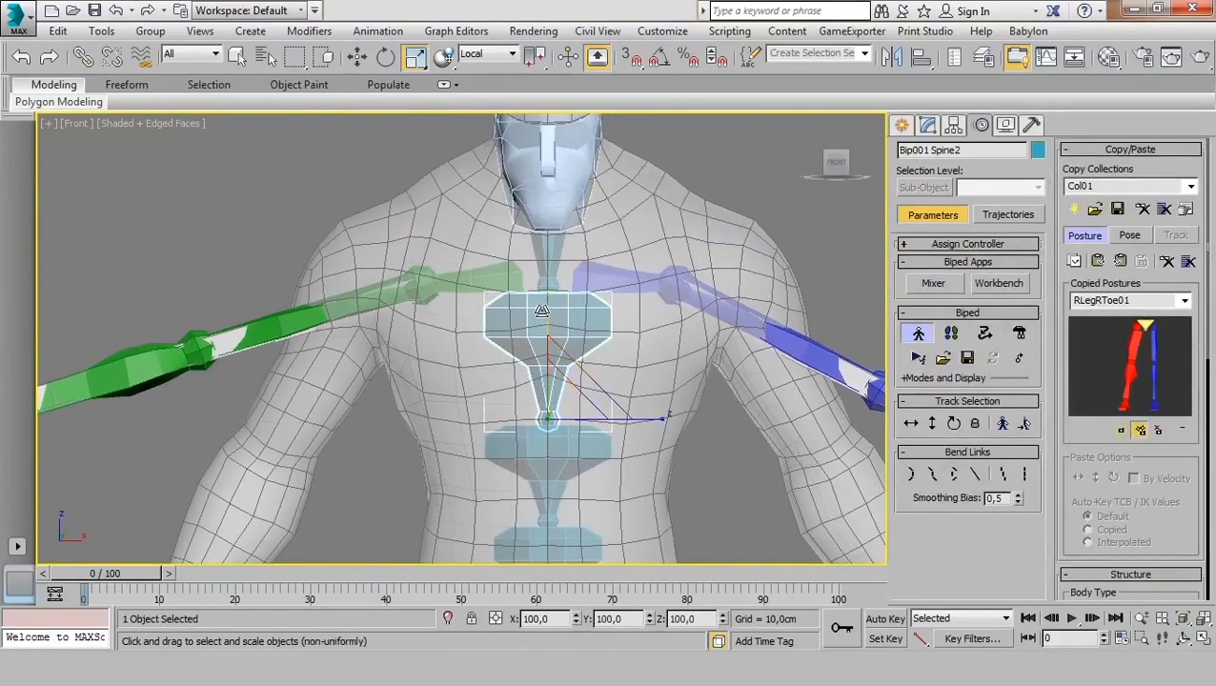
pyautogui.moveTo(544, 315); pyautogui.dragTo(548, 271)
# Move the lowest spine bone in the side view to about Y -0.93 cm, Z 119.99 cm and tilt it slightly forward.
pyautogui.moveTo(602, 435); pyautogui.dragTo(579, 266, button='middle')
pyautogui.click(540, 394)
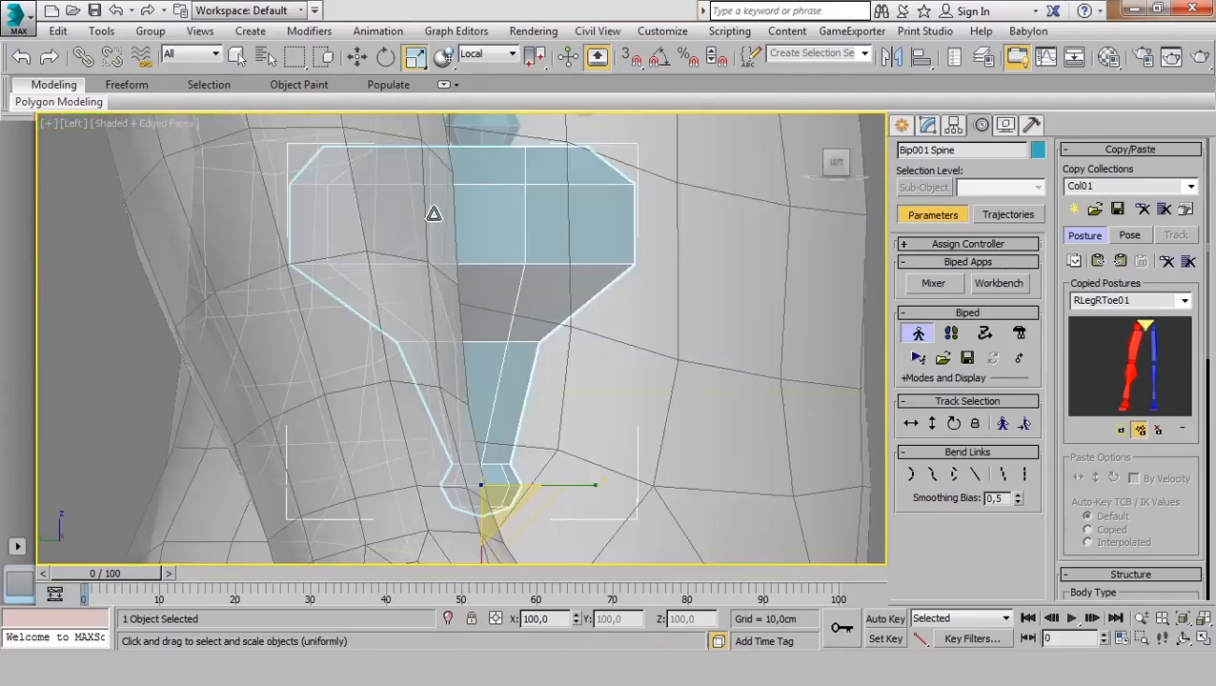
pyautogui.scroll(-4, 496, 286)
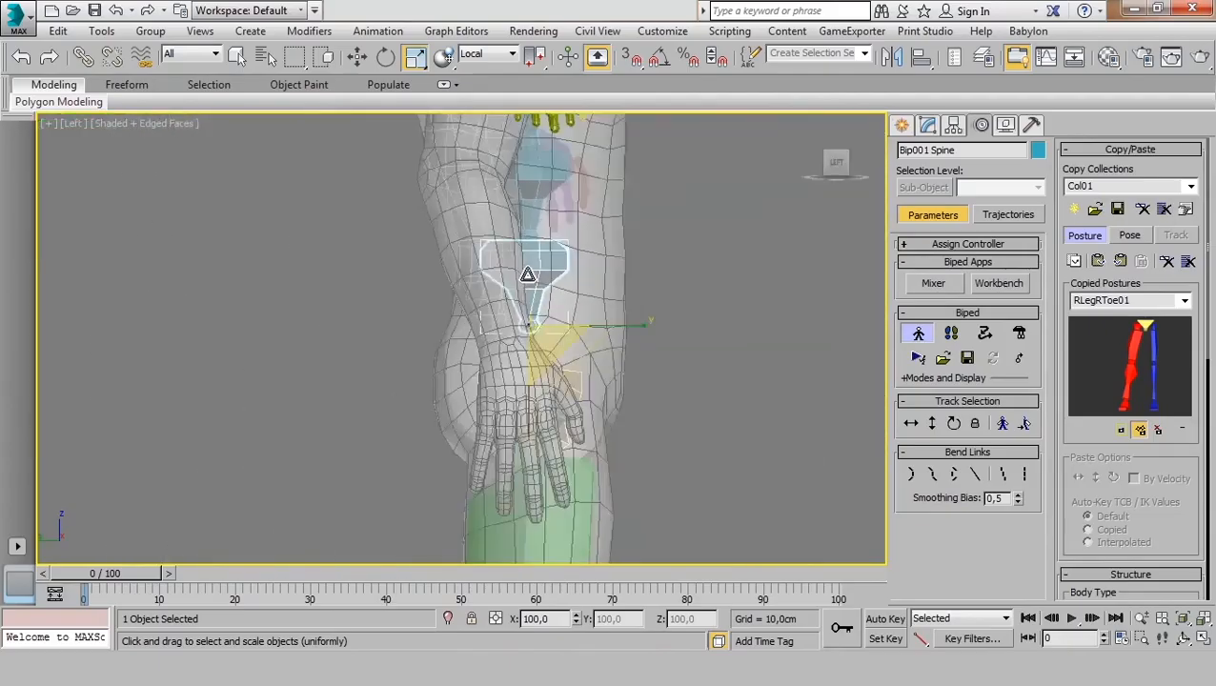
pyautogui.press('w')
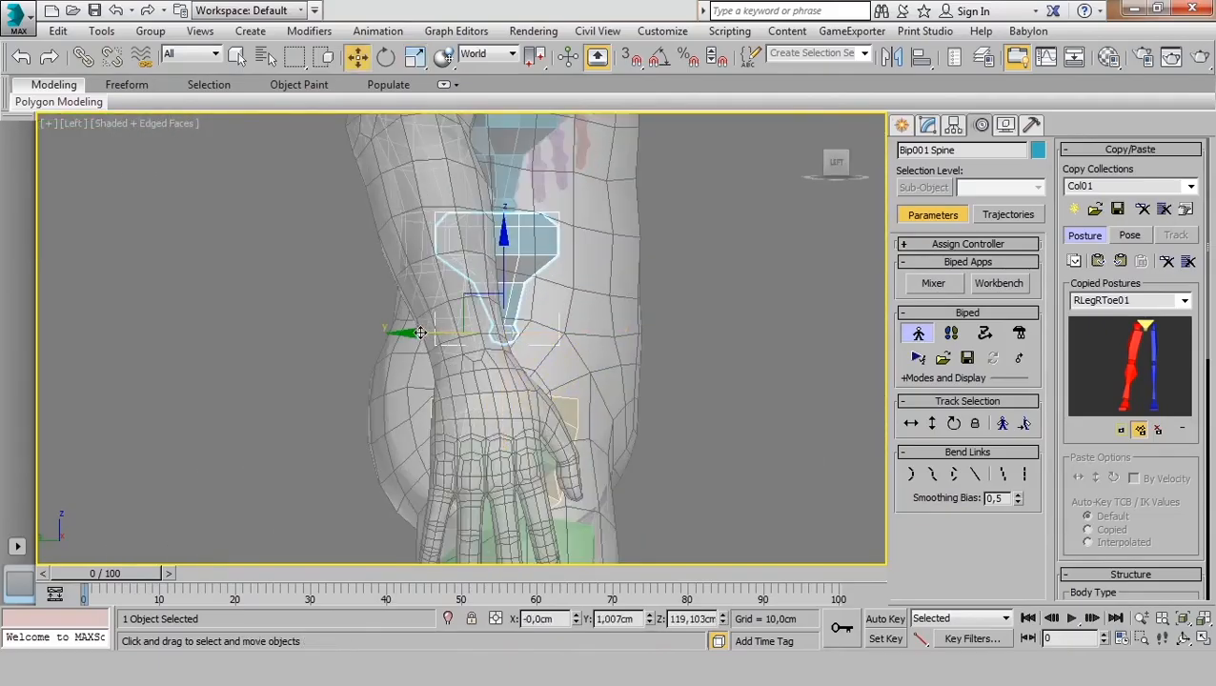
pyautogui.moveTo(421, 332); pyautogui.dragTo(448, 335)
pyautogui.moveTo(520, 264); pyautogui.dragTo(523, 253)
pyautogui.moveTo(532, 244); pyautogui.dragTo(536, 359, button='middle')
pyautogui.press('e')
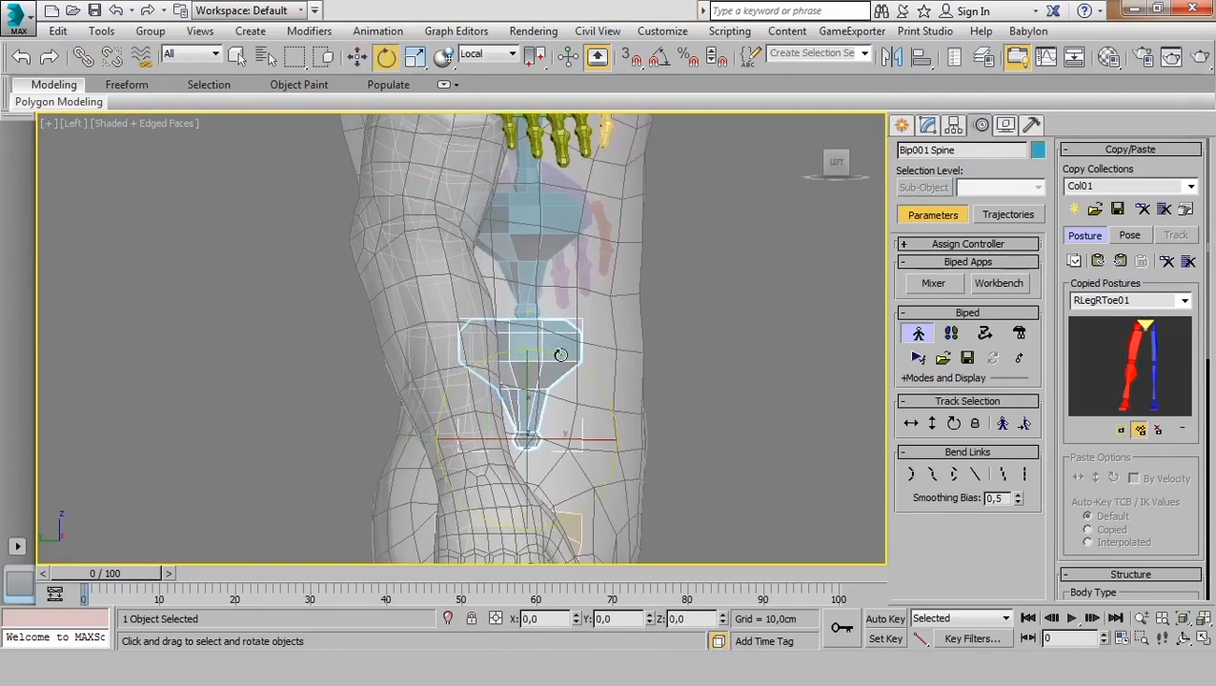
pyautogui.moveTo(574, 364); pyautogui.dragTo(583, 371)
# Rotate the middle spine bone about -2.9° on local Z and tilt the top spine bone backward to follow the torso.
pyautogui.click(571, 250)
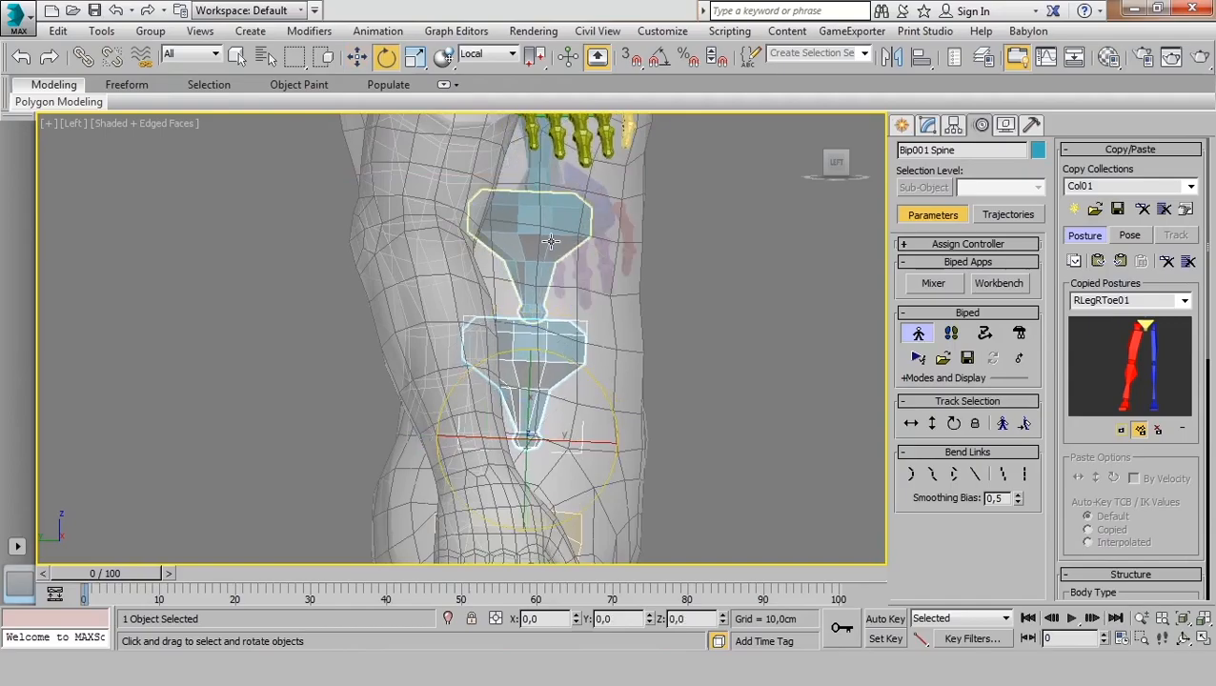
pyautogui.moveTo(607, 258); pyautogui.dragTo(602, 254)
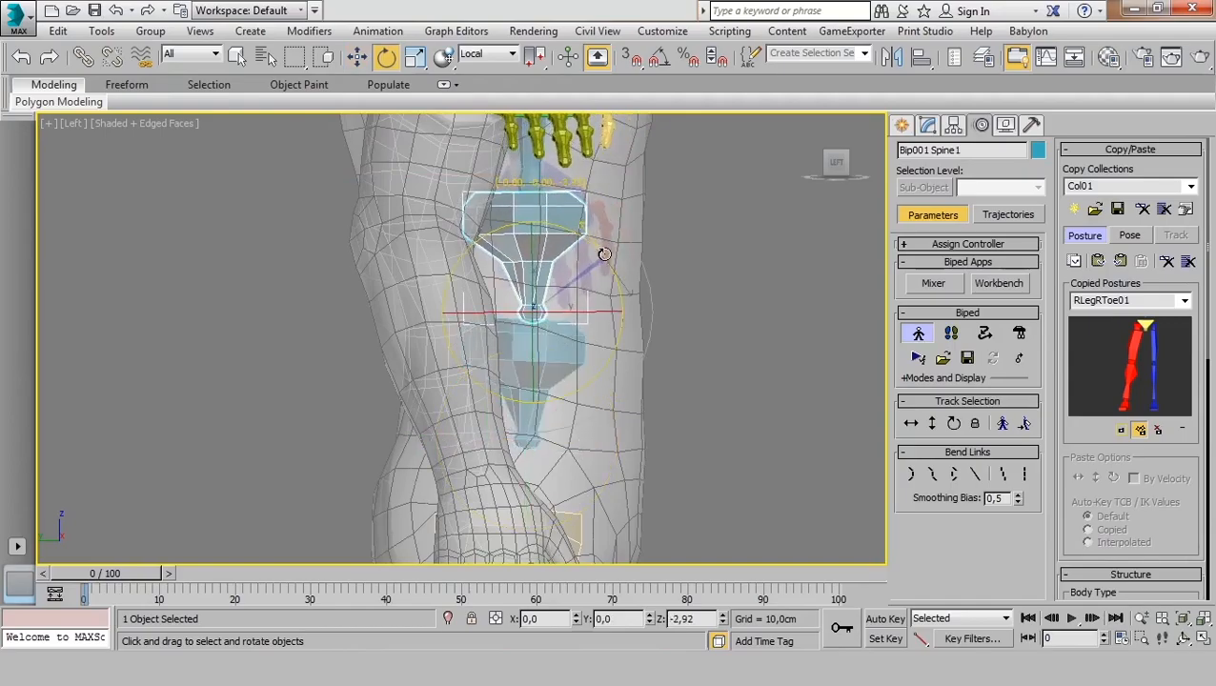
pyautogui.moveTo(580, 182); pyautogui.dragTo(606, 360, button='middle')
pyautogui.click(578, 188)
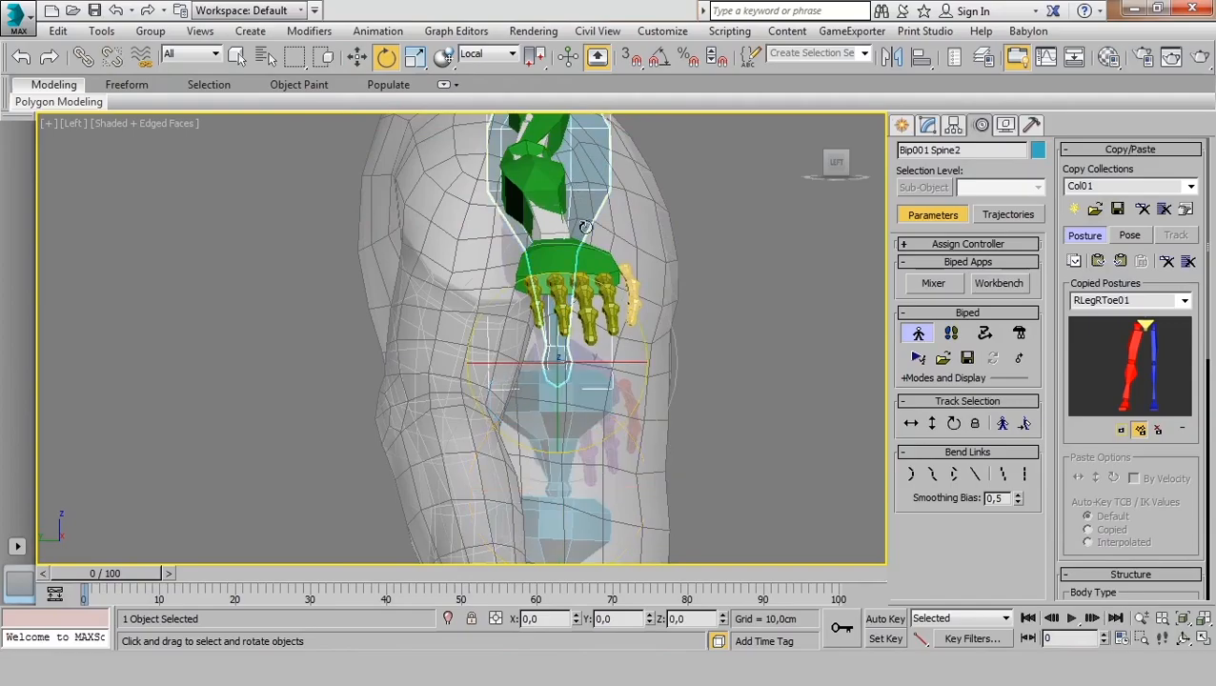
pyautogui.moveTo(585, 227); pyautogui.dragTo(624, 329)
pyautogui.scroll(-2, 617, 372)
pyautogui.moveTo(617, 376); pyautogui.dragTo(608, 301, button='middle')
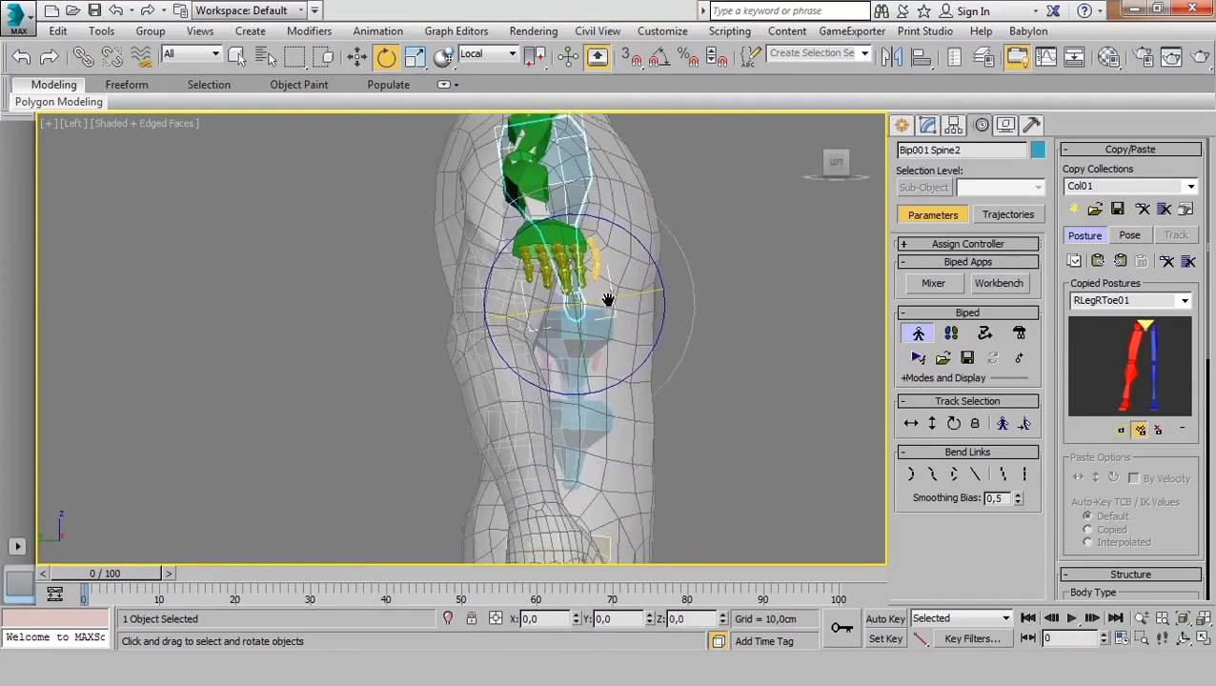
# Shift the lowest spine bone along Y to about -0.75 cm and tilt it slightly further forward in the side view.
pyautogui.scroll(2, 591, 355)
pyautogui.click(579, 459)
pyautogui.press('w')
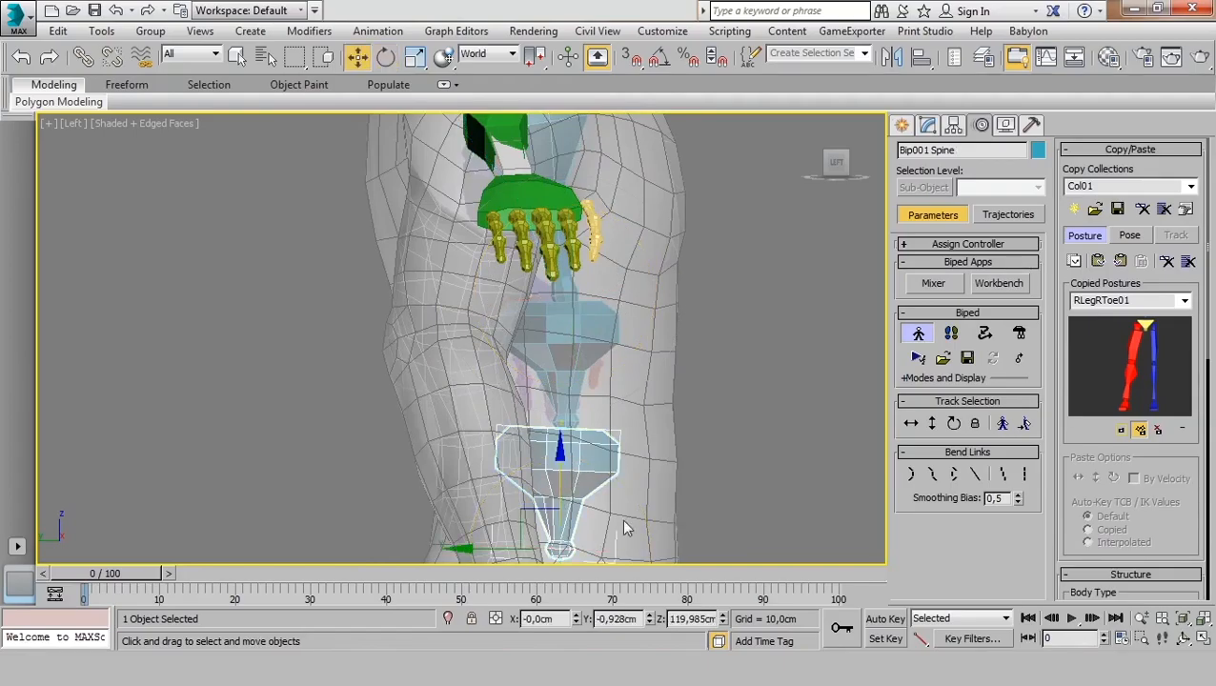
pyautogui.moveTo(608, 510); pyautogui.dragTo(585, 410, button='middle')
pyautogui.scroll(2, 584, 404)
pyautogui.scroll(2, 583, 404)
pyautogui.moveTo(446, 445); pyautogui.dragTo(443, 444)
pyautogui.press('e')
pyautogui.moveTo(554, 374); pyautogui.dragTo(558, 376)
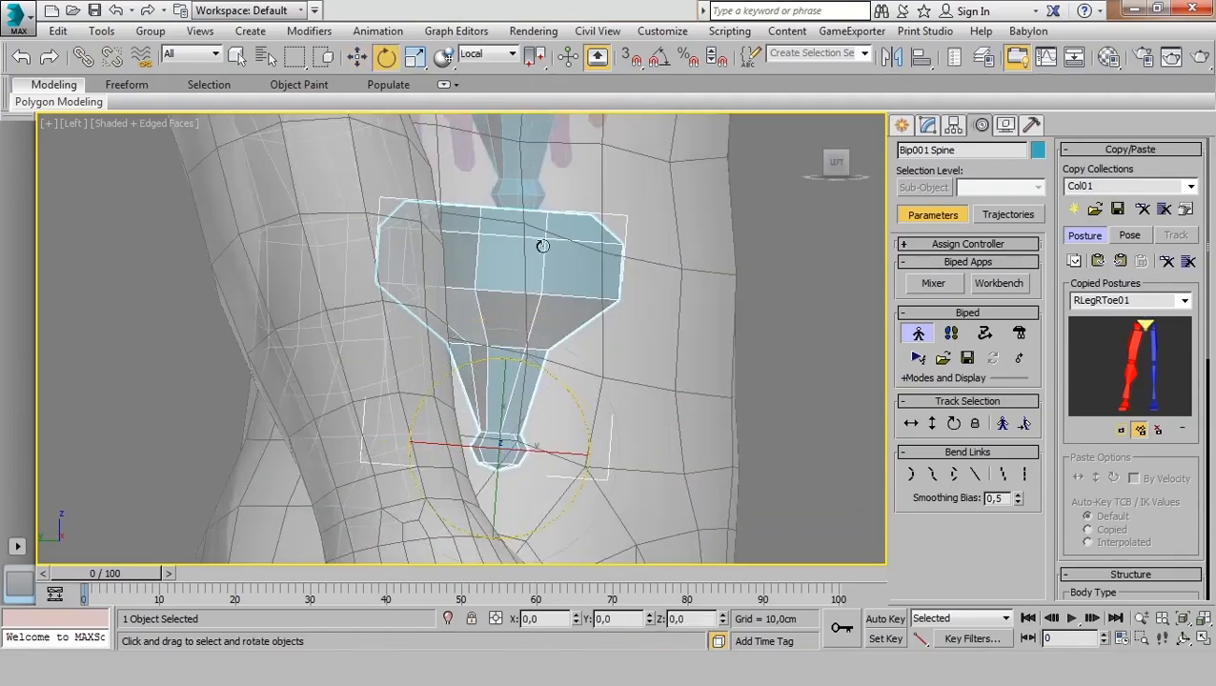
# Shorten the lowest spine bone to about 95% along local X.
pyautogui.moveTo(536, 148); pyautogui.dragTo(565, 305, button='middle')
pyautogui.scroll(-2, 595, 401)
pyautogui.press('r')
pyautogui.moveTo(588, 469); pyautogui.dragTo(590, 356, button='middle')
pyautogui.scroll(2, 551, 462)
pyautogui.press('r')
pyautogui.moveTo(539, 530); pyautogui.dragTo(539, 526)
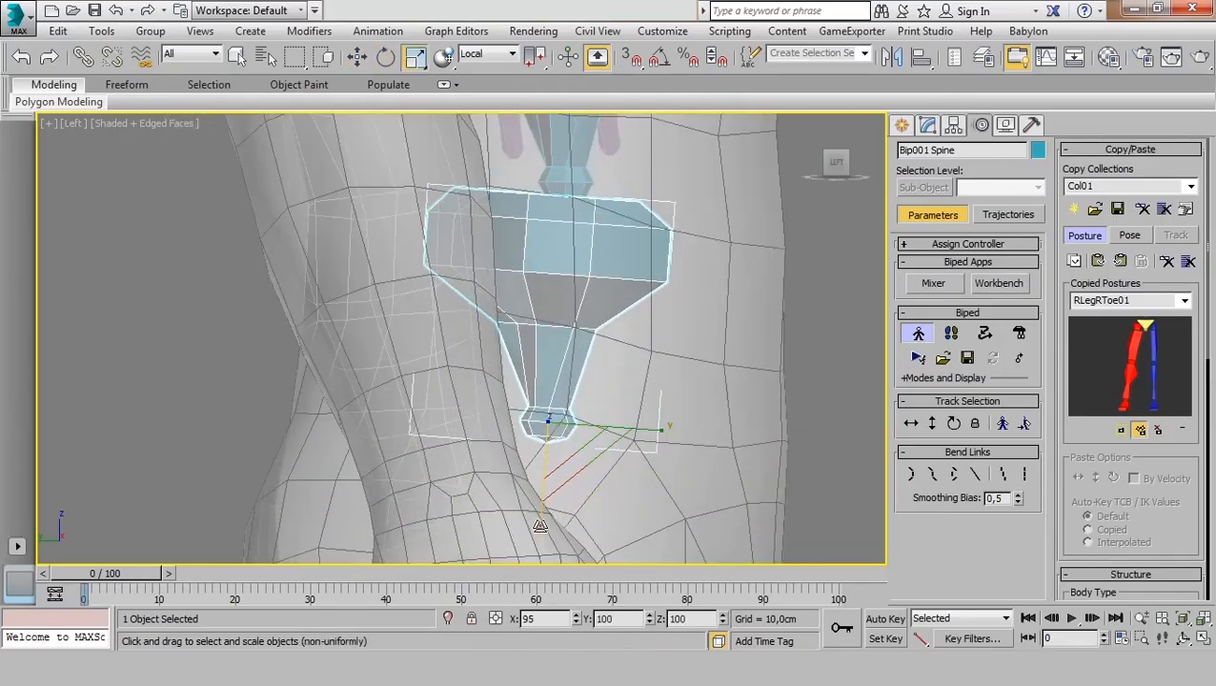
# Lengthen the middle spine bone slightly along local X and rotate it about -0.7° on local Z.
pyautogui.moveTo(573, 169); pyautogui.dragTo(590, 366, button='middle')
pyautogui.click(589, 250)
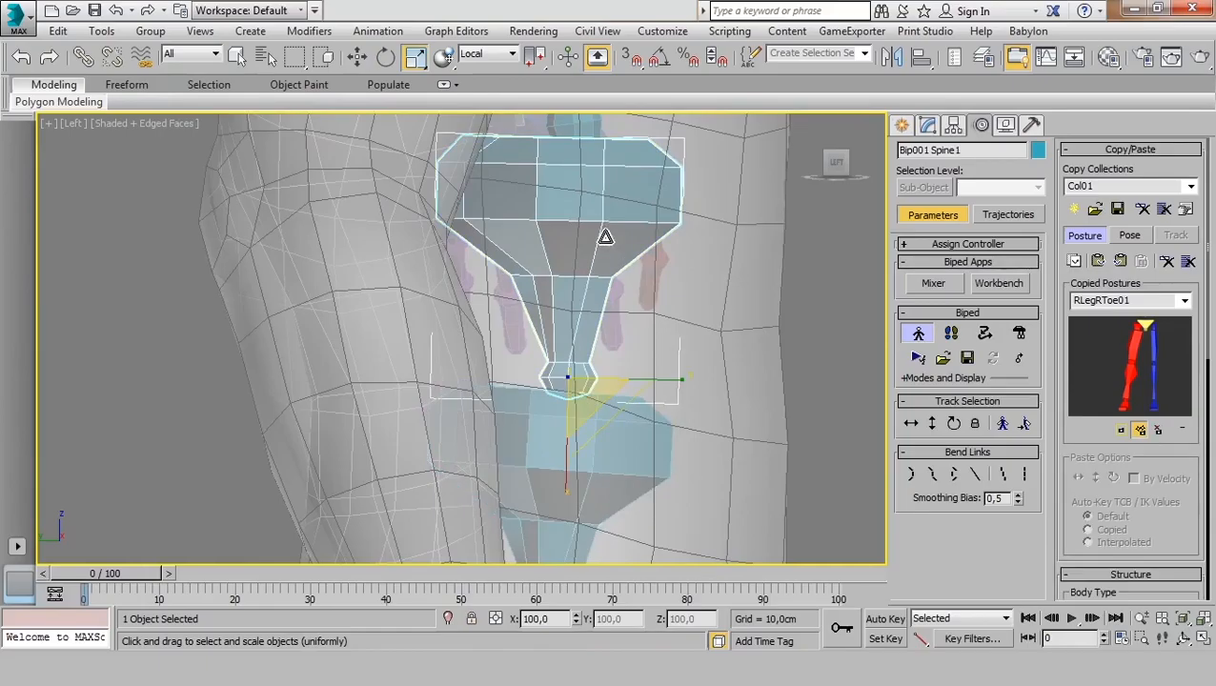
pyautogui.moveTo(605, 236); pyautogui.dragTo(604, 351, button='middle')
pyautogui.scroll(-2, 605, 351)
pyautogui.press('r')
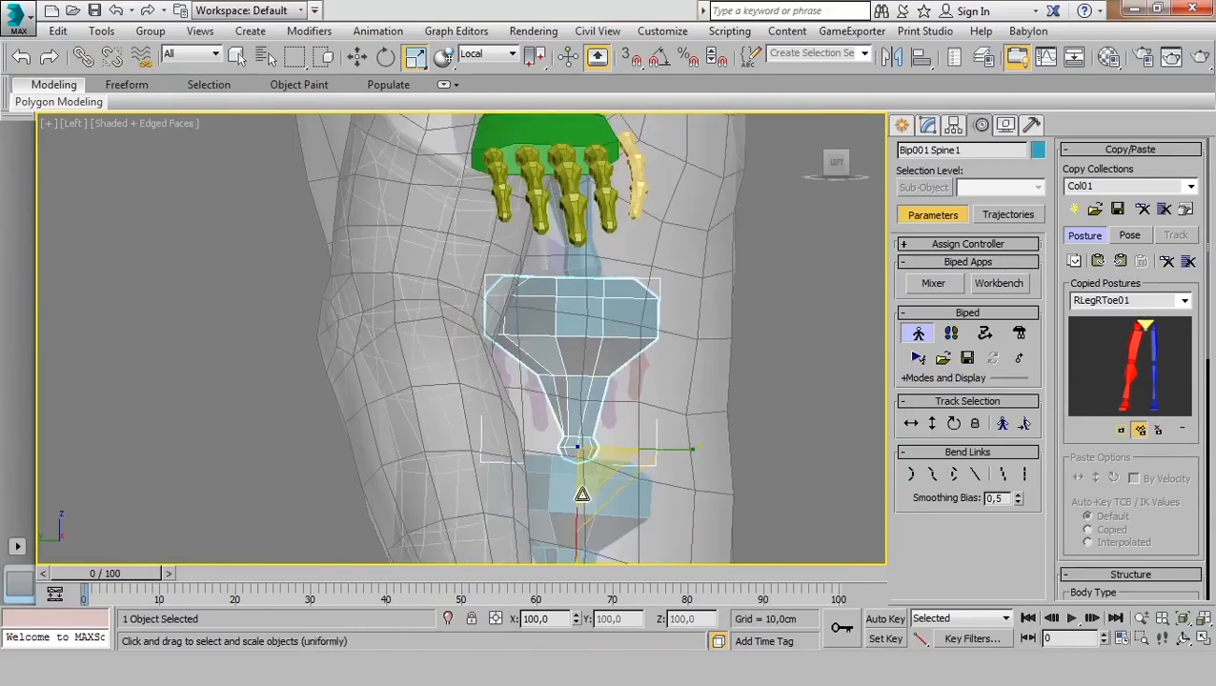
pyautogui.moveTo(578, 544); pyautogui.dragTo(579, 551)
pyautogui.press('e')
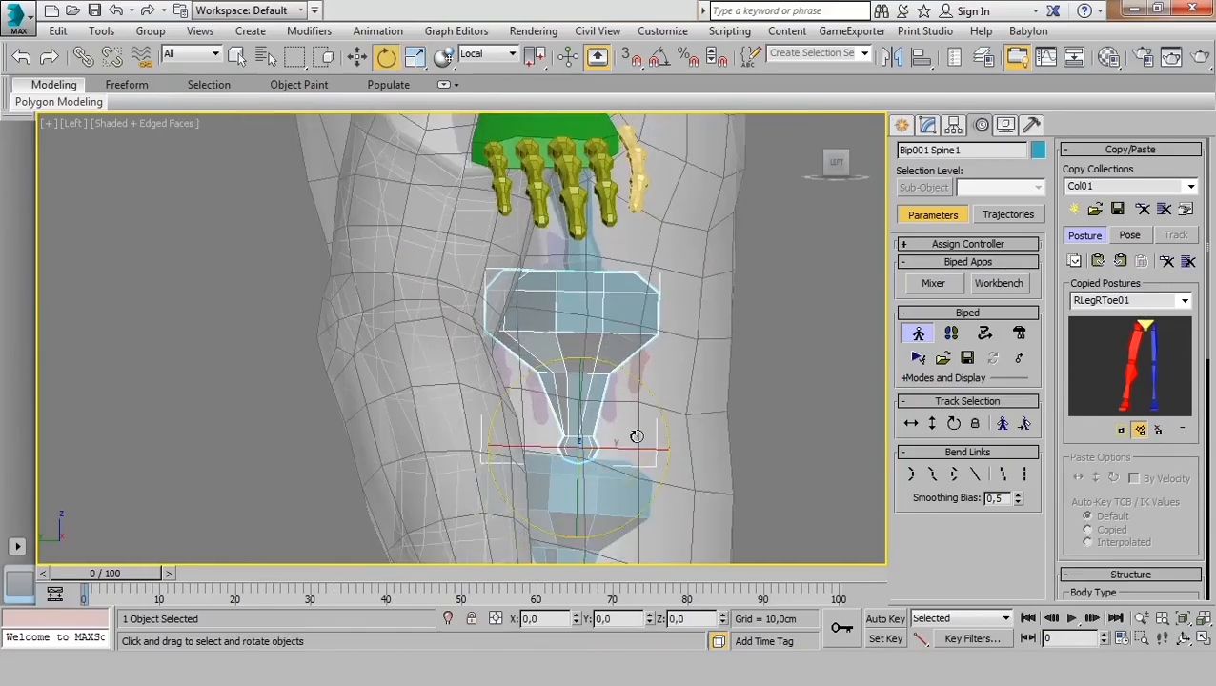
pyautogui.moveTo(654, 407); pyautogui.dragTo(652, 394)
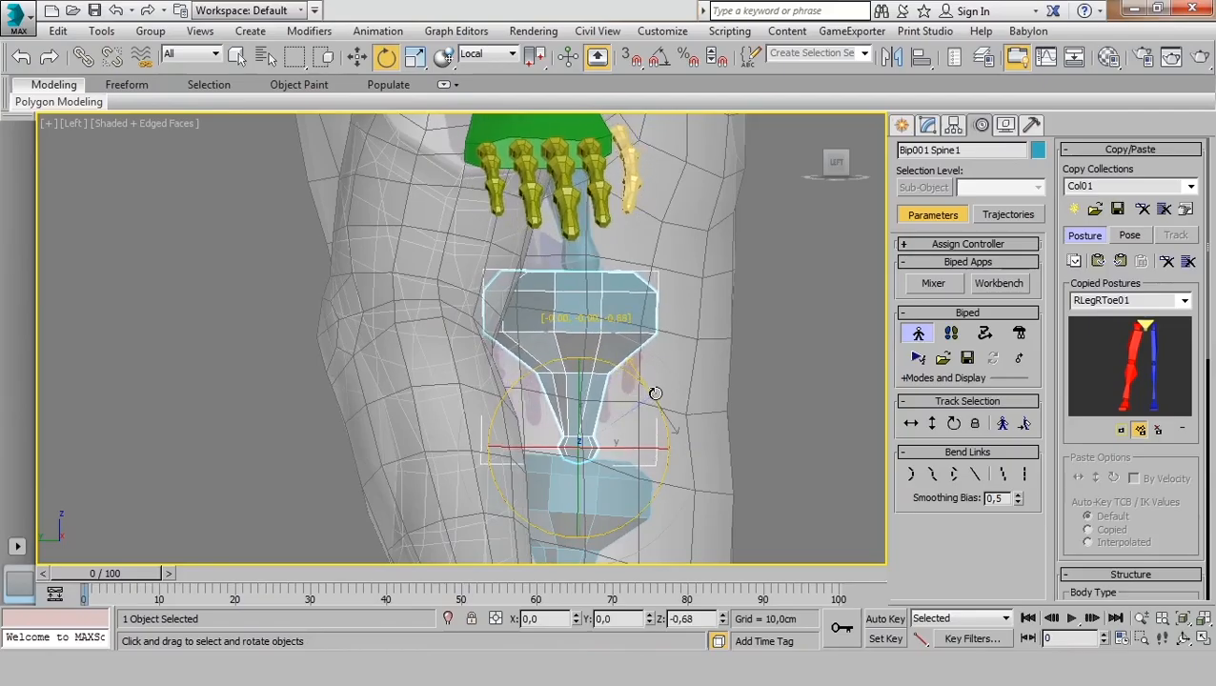
# Tilt the top spine bone slightly further backward to follow the upper back of the mesh.
pyautogui.click(580, 245)
pyautogui.scroll(-2, 572, 175)
pyautogui.moveTo(570, 172); pyautogui.dragTo(577, 372, button='middle')
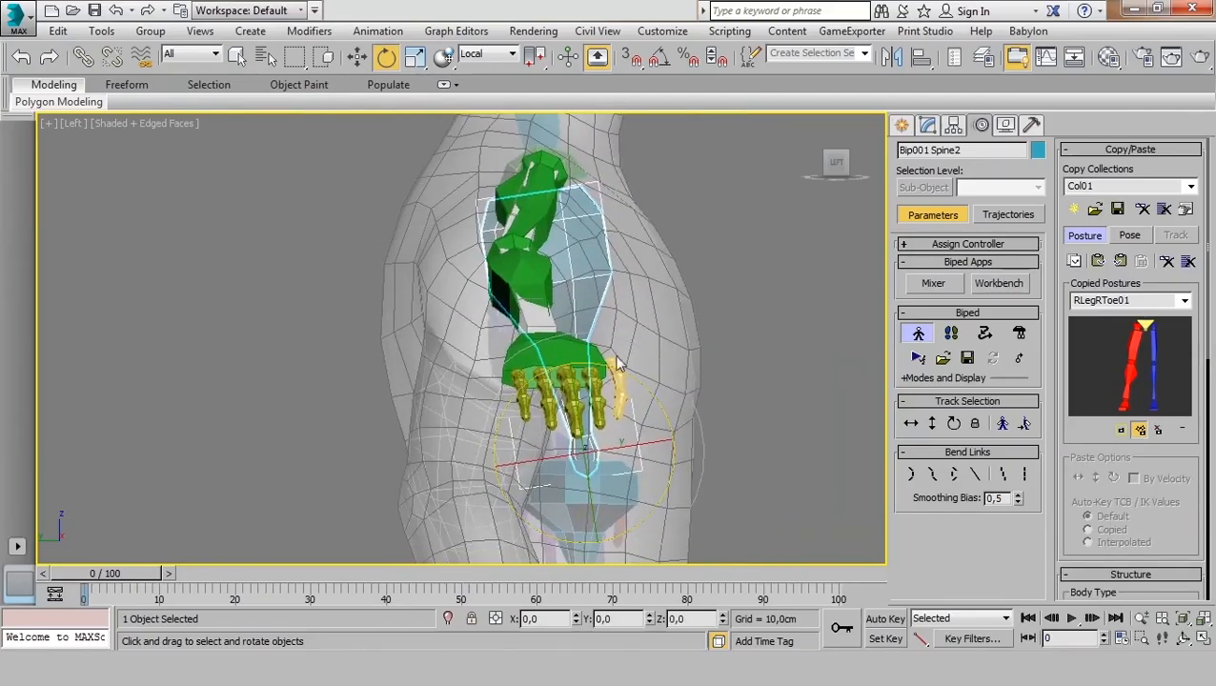
pyautogui.moveTo(648, 392); pyautogui.dragTo(646, 380)
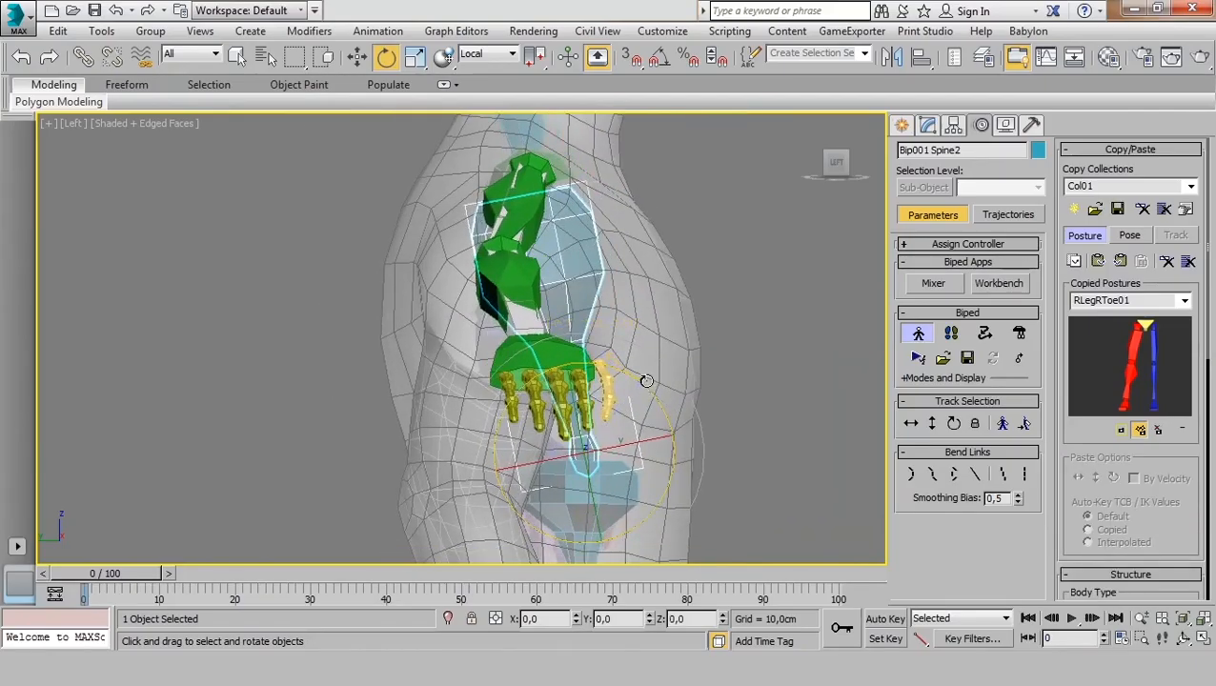
pyautogui.scroll(-3, 645, 380)
# Scale all three spine bones together, deeper along local Y in the side view and wider along local Z in the front view.
pyautogui.moveTo(617, 385); pyautogui.dragTo(541, 236, button='middle')
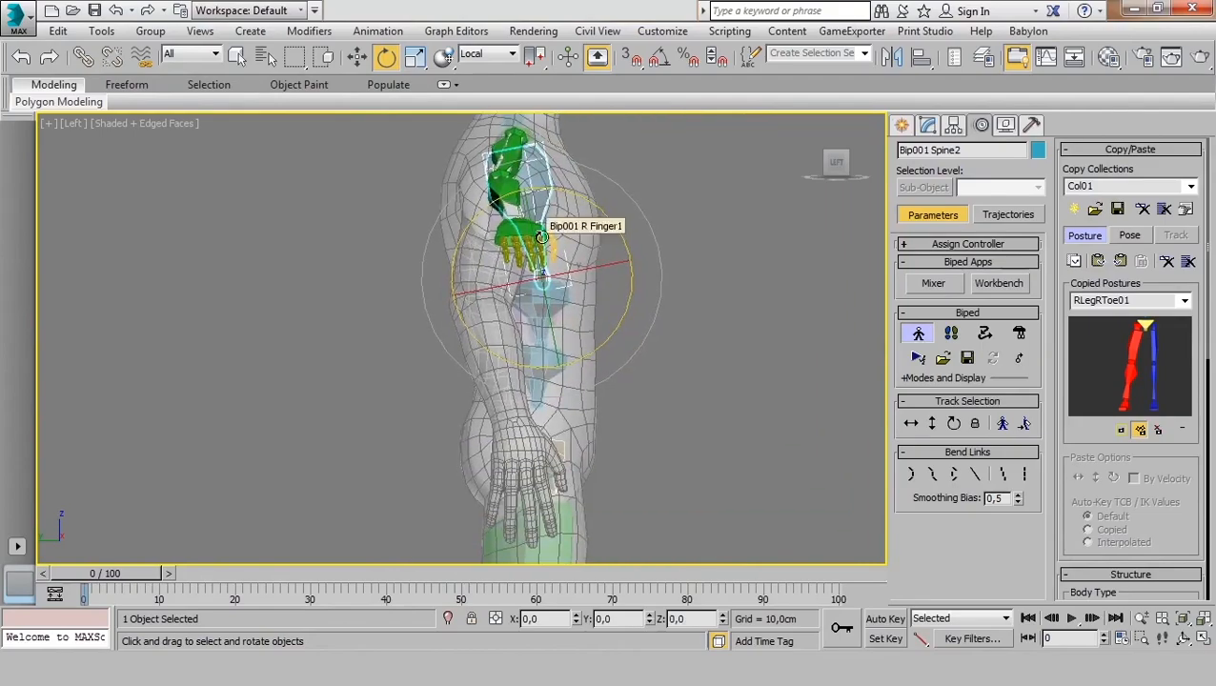
pyautogui.keyDown('ctrl'); pyautogui.click(549, 307); pyautogui.keyUp('ctrl')
pyautogui.keyDown('ctrl'); pyautogui.click(554, 368); pyautogui.keyUp('ctrl')
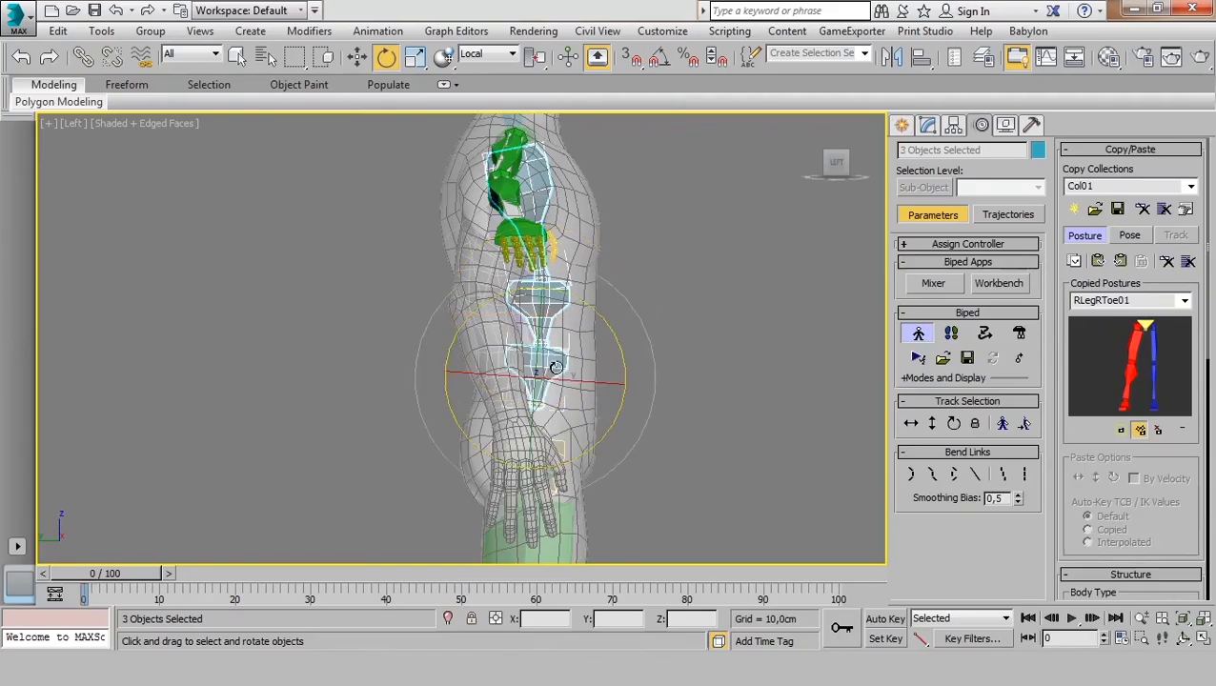
pyautogui.press('r')
pyautogui.moveTo(638, 385); pyautogui.dragTo(673, 382)
pyautogui.press('f')
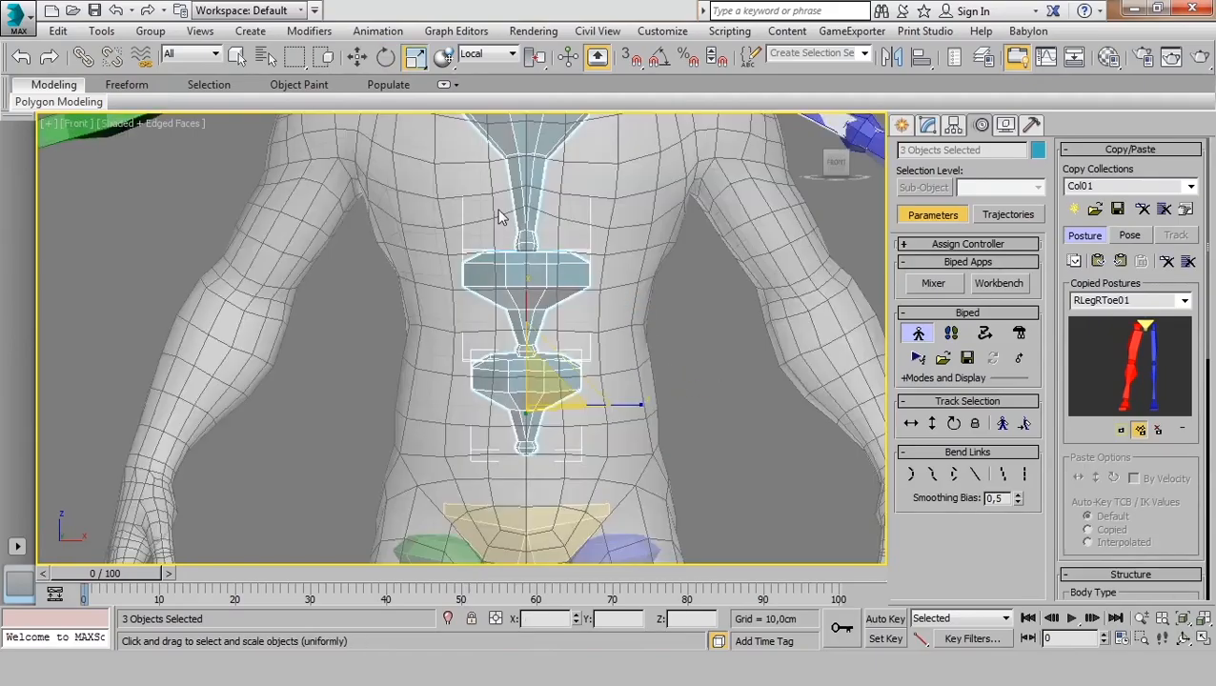
pyautogui.scroll(-2, 505, 229)
pyautogui.moveTo(637, 364); pyautogui.dragTo(684, 357)
pyautogui.scroll(-2, 538, 380)
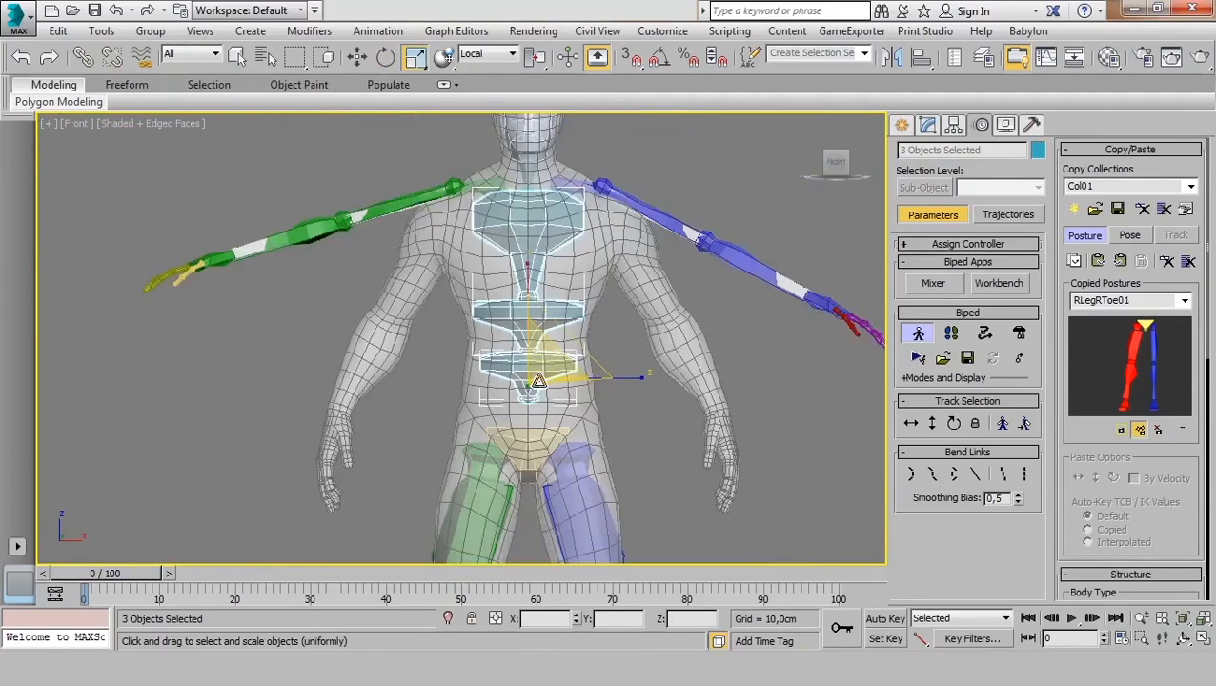
# Try scaling the pelvis to about 123% along local X in the front view, and undo it.
pyautogui.click(544, 435)
pyautogui.scroll(3, 541, 435)
pyautogui.moveTo(542, 437); pyautogui.dragTo(559, 357, button='middle')
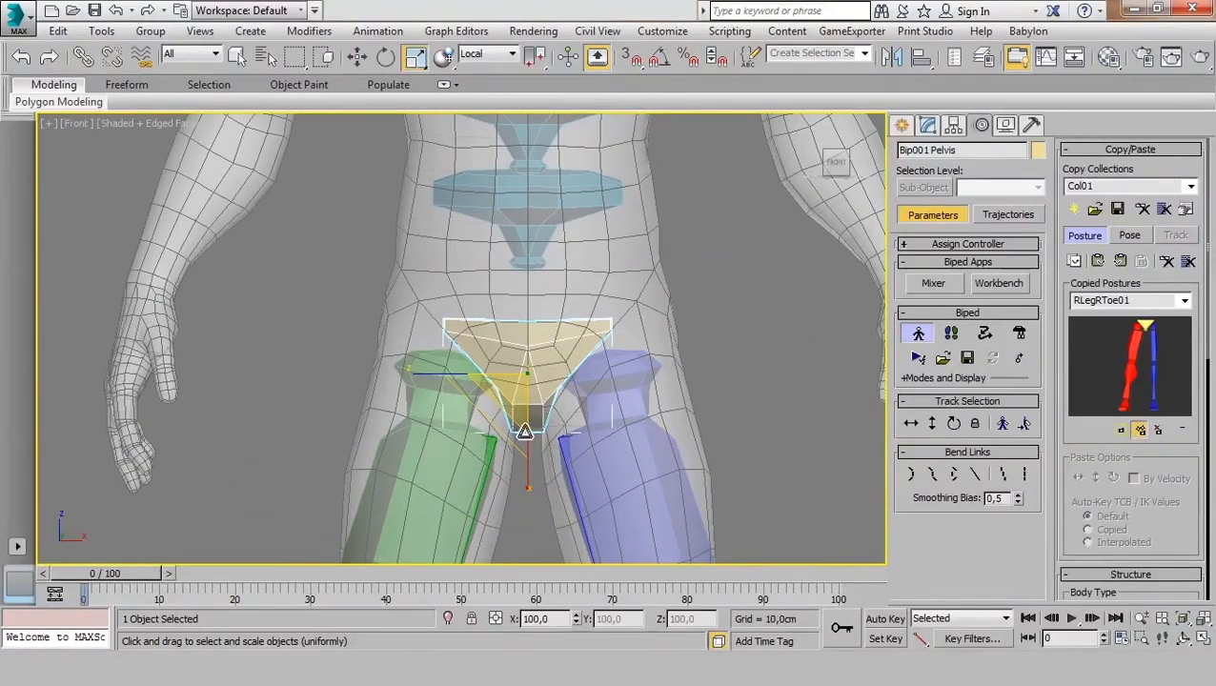
pyautogui.moveTo(532, 484); pyautogui.dragTo(526, 502)
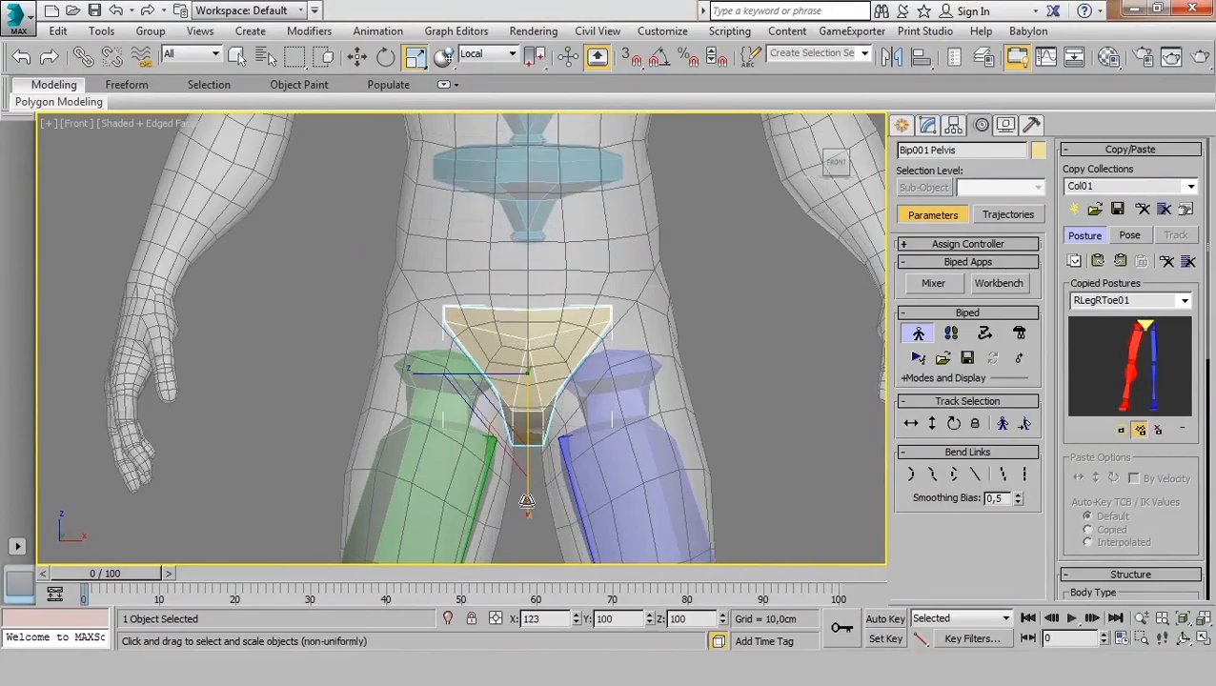
pyautogui.hotkey('ctrl', 'z')
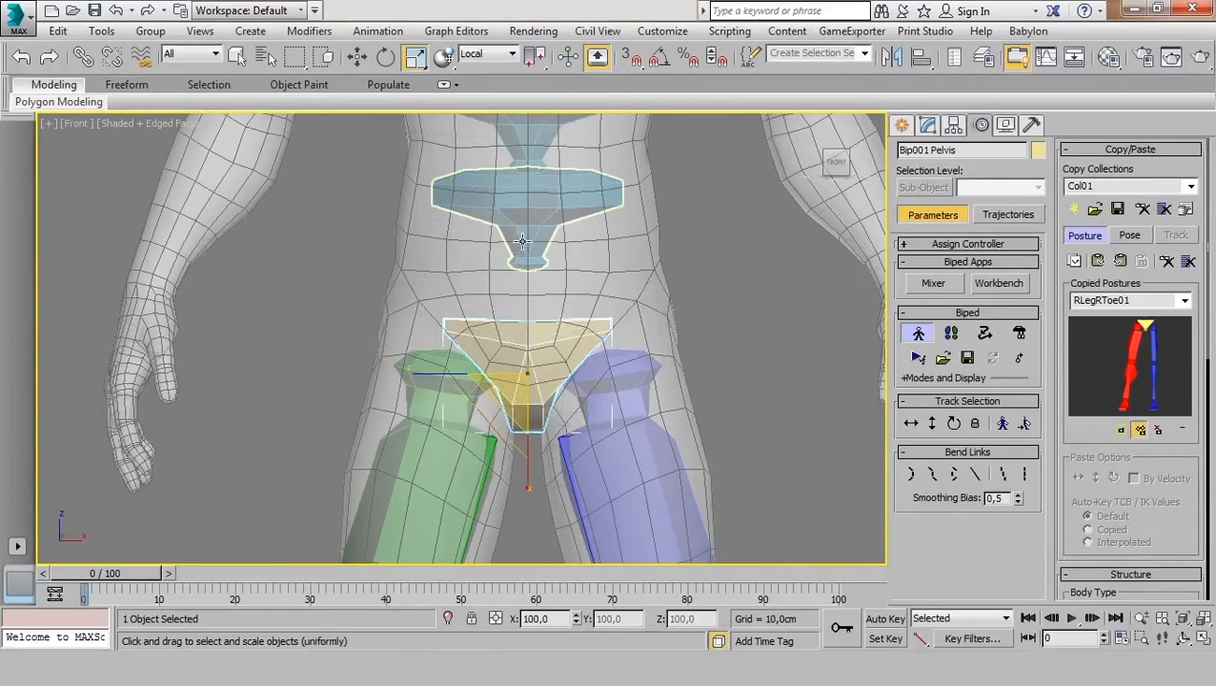
# Try stretching the pelvis along local X again and widening it along local Z, undoing each change.
pyautogui.scroll(-2, 524, 331)
pyautogui.scroll(1, 534, 425)
pyautogui.moveTo(526, 239); pyautogui.dragTo(523, 290, button='middle')
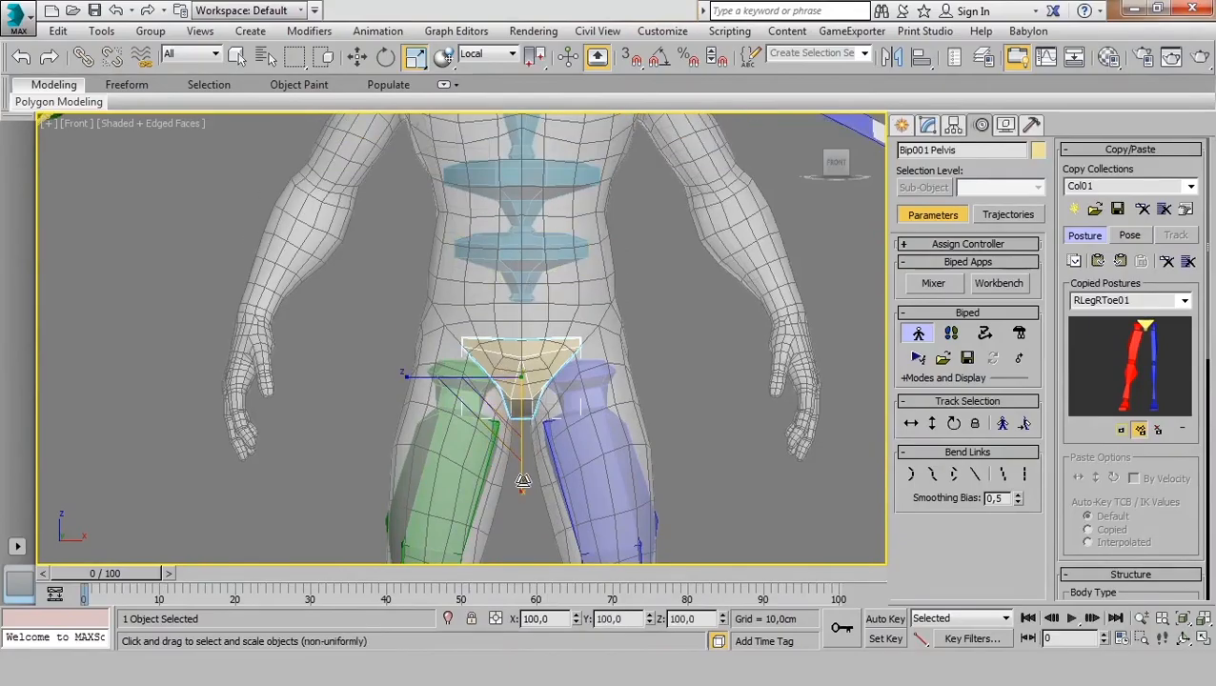
pyautogui.moveTo(523, 484); pyautogui.dragTo(522, 511)
pyautogui.hotkey('ctrl', 'z')
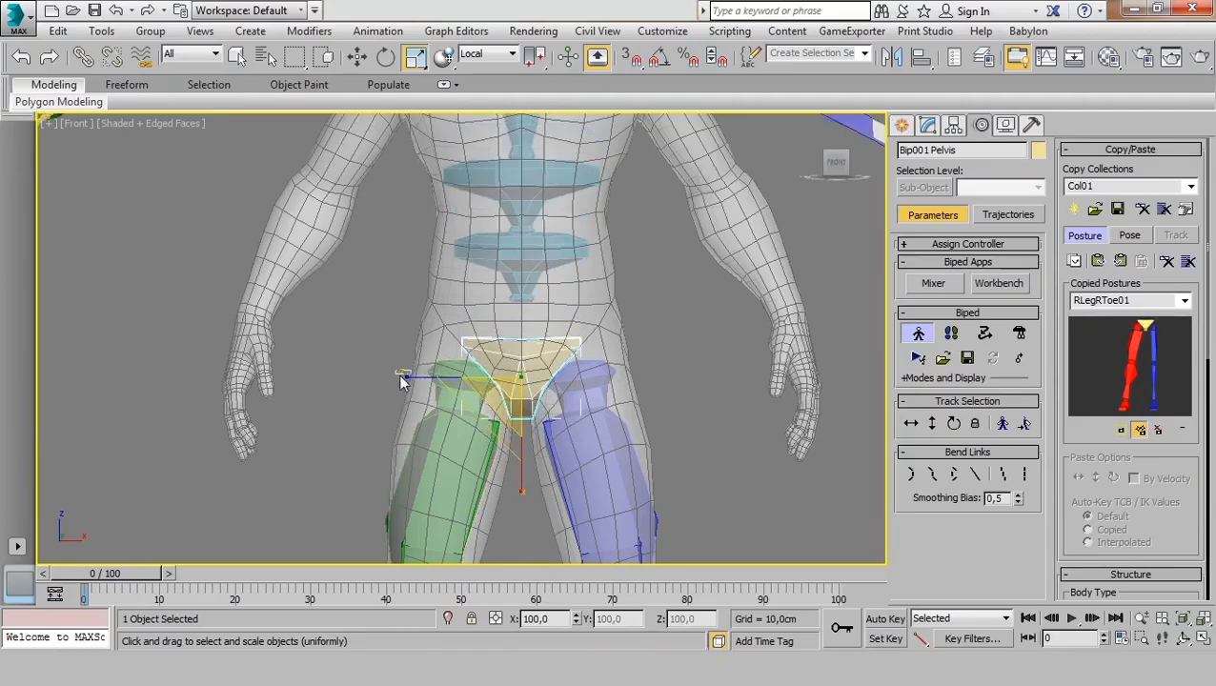
pyautogui.moveTo(407, 379); pyautogui.dragTo(388, 370)
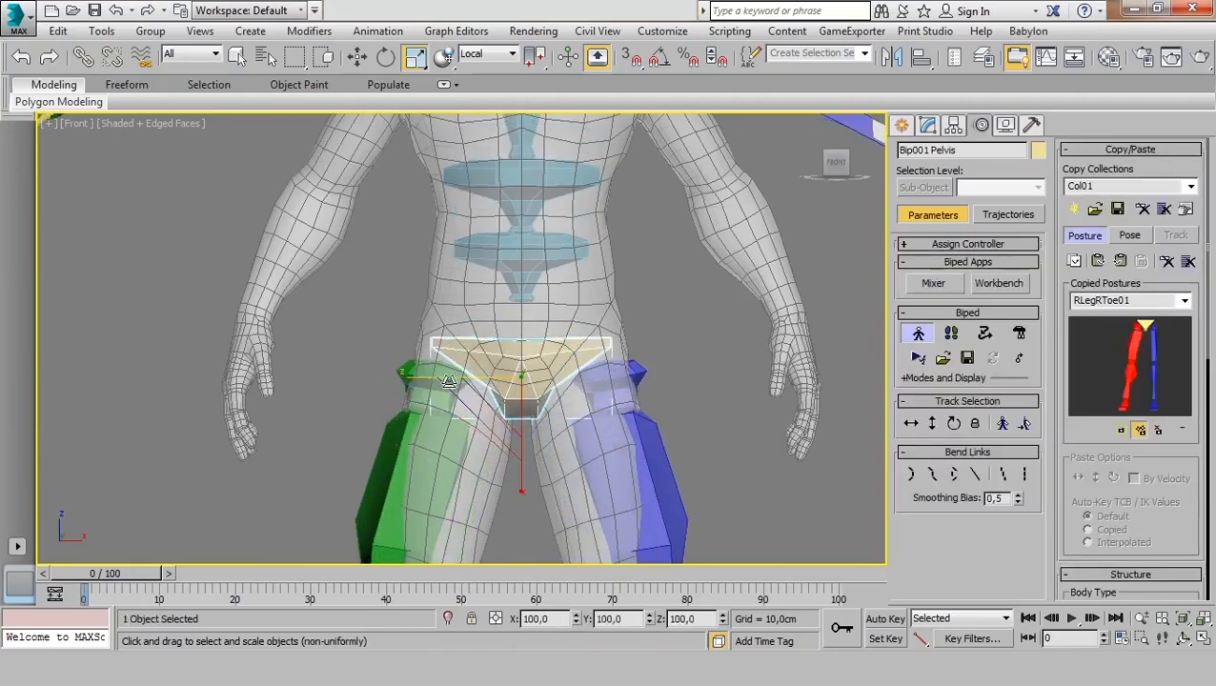
pyautogui.hotkey('ctrl', 'z')
# Select the right clavicle and examine how the shoulder and spine bones sit inside the mesh in the perspective view.
pyautogui.press('p')
pyautogui.moveTo(524, 307); pyautogui.dragTo(510, 337, button='middle')
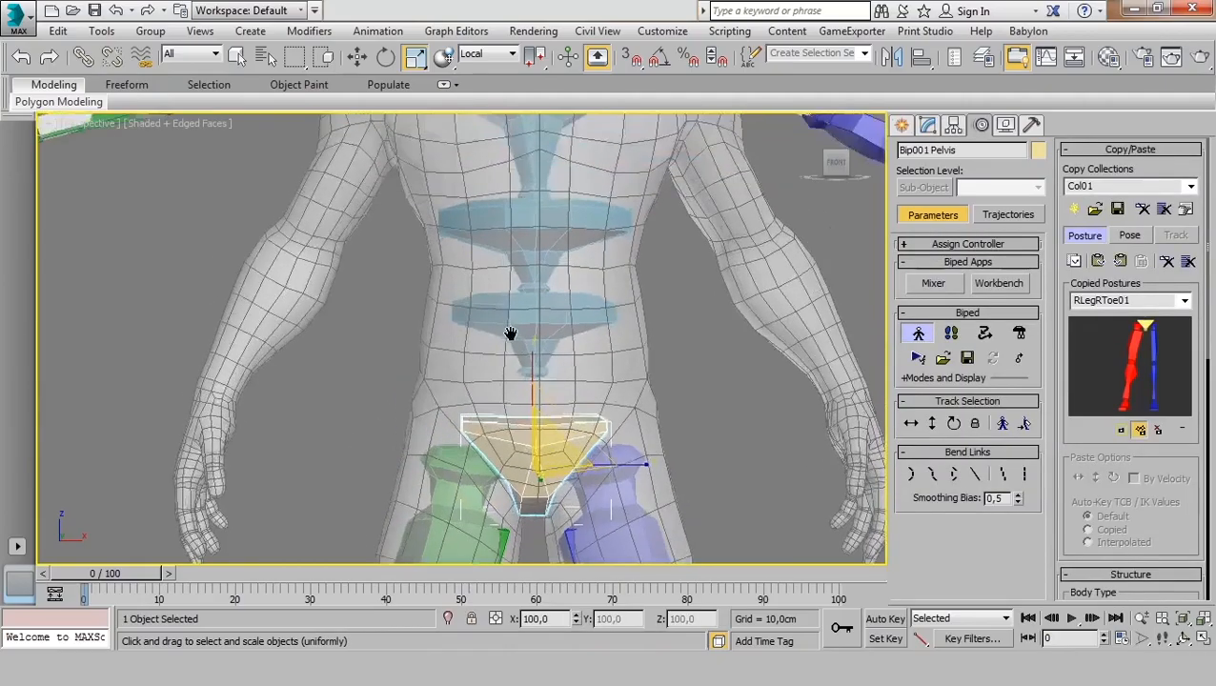
pyautogui.scroll(-4, 509, 305)
pyautogui.keyDown('alt'); pyautogui.moveTo(508, 279); pyautogui.dragTo(548, 292, button='middle'); pyautogui.keyUp('alt')
pyautogui.scroll(3, 539, 224)
pyautogui.moveTo(537, 205); pyautogui.dragTo(506, 232, button='middle')
pyautogui.click(462, 202)
pyautogui.scroll(-4, 503, 199)
pyautogui.moveTo(521, 307)
pyautogui.keyDown('alt'); pyautogui.mouseDown(button='middle')
pyautogui.moveTo(402, 336)
pyautogui.moveTo(518, 320)
pyautogui.mouseUp(button='middle'); pyautogui.keyUp('alt')
pyautogui.scroll(4, 490, 185)
pyautogui.moveTo(490, 184); pyautogui.dragTo(512, 244, button='middle')
pyautogui.scroll(3, 510, 248)
pyautogui.keyDown('alt'); pyautogui.moveTo(424, 319); pyautogui.dragTo(429, 371, button='middle'); pyautogui.keyUp('alt')
pyautogui.scroll(-4, 477, 286)
pyautogui.keyDown('alt'); pyautogui.moveTo(503, 303); pyautogui.dragTo(522, 256, button='middle'); pyautogui.keyUp('alt')
# Move the right and left clavicles away from the upper spine in the perspective view.
pyautogui.press('w')
pyautogui.scroll(4, 484, 291)
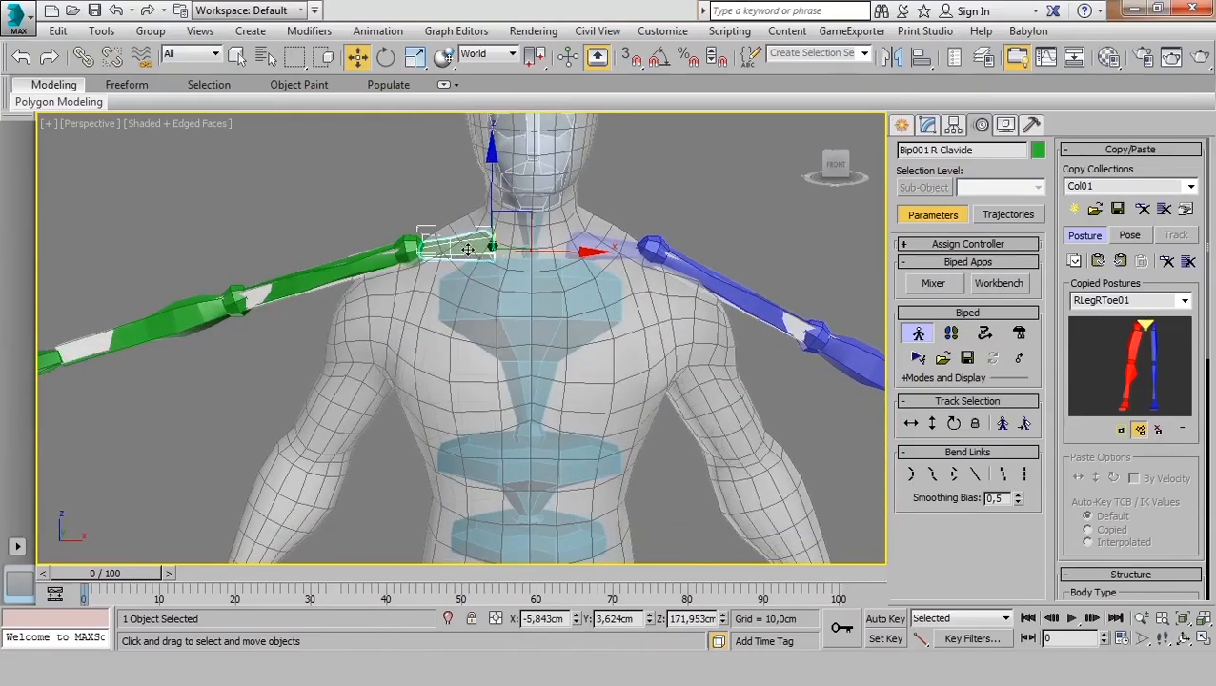
pyautogui.moveTo(468, 250)
pyautogui.mouseDown()
pyautogui.moveTo(420, 329)
pyautogui.moveTo(456, 267)
pyautogui.moveTo(481, 253)
pyautogui.mouseUp()
pyautogui.click(570, 235)
pyautogui.moveTo(607, 217); pyautogui.dragTo(811, 290)
# Try moving the lowest spine bone in the perspective view, and undo the move.
pyautogui.scroll(-4, 812, 293)
pyautogui.moveTo(629, 437); pyautogui.dragTo(611, 309, button='middle')
pyautogui.scroll(3, 681, 267)
pyautogui.click(681, 264)
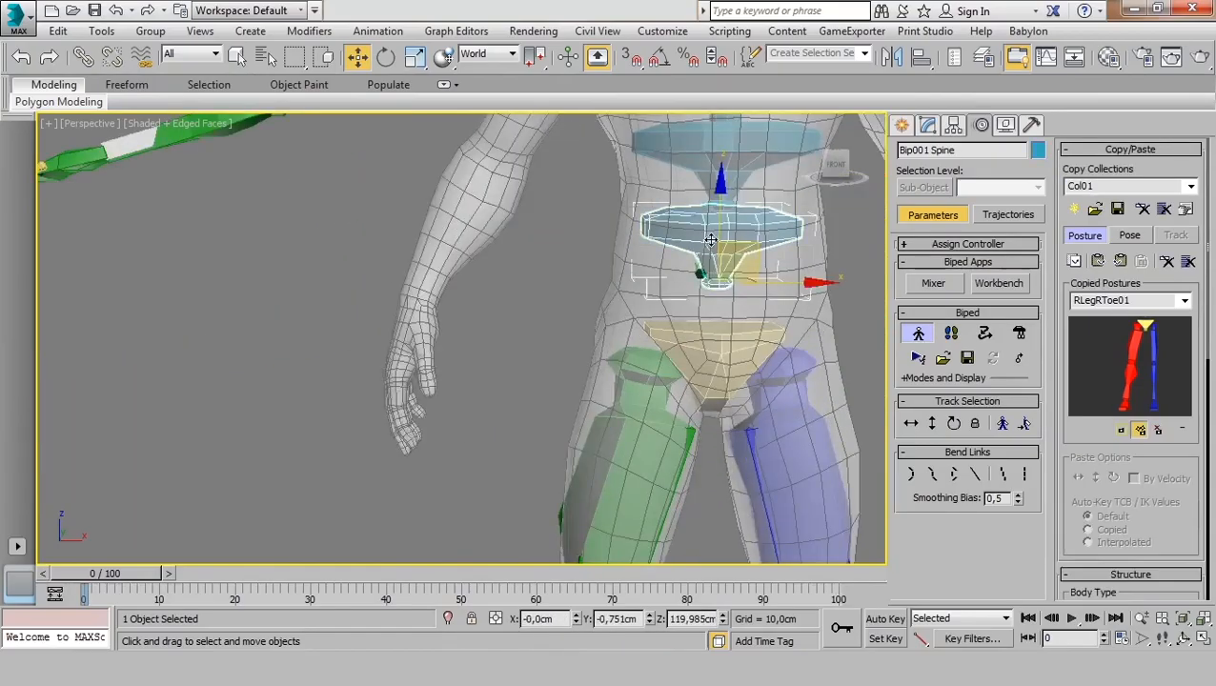
pyautogui.scroll(-4, 588, 408)
pyautogui.moveTo(651, 371)
pyautogui.mouseDown()
pyautogui.moveTo(579, 348)
pyautogui.moveTo(638, 375)
pyautogui.mouseUp()
pyautogui.hotkey('ctrl', 'z')
# Select the neck bone and raise its base into the lower neck of the mesh in the left view.
pyautogui.click(610, 226)
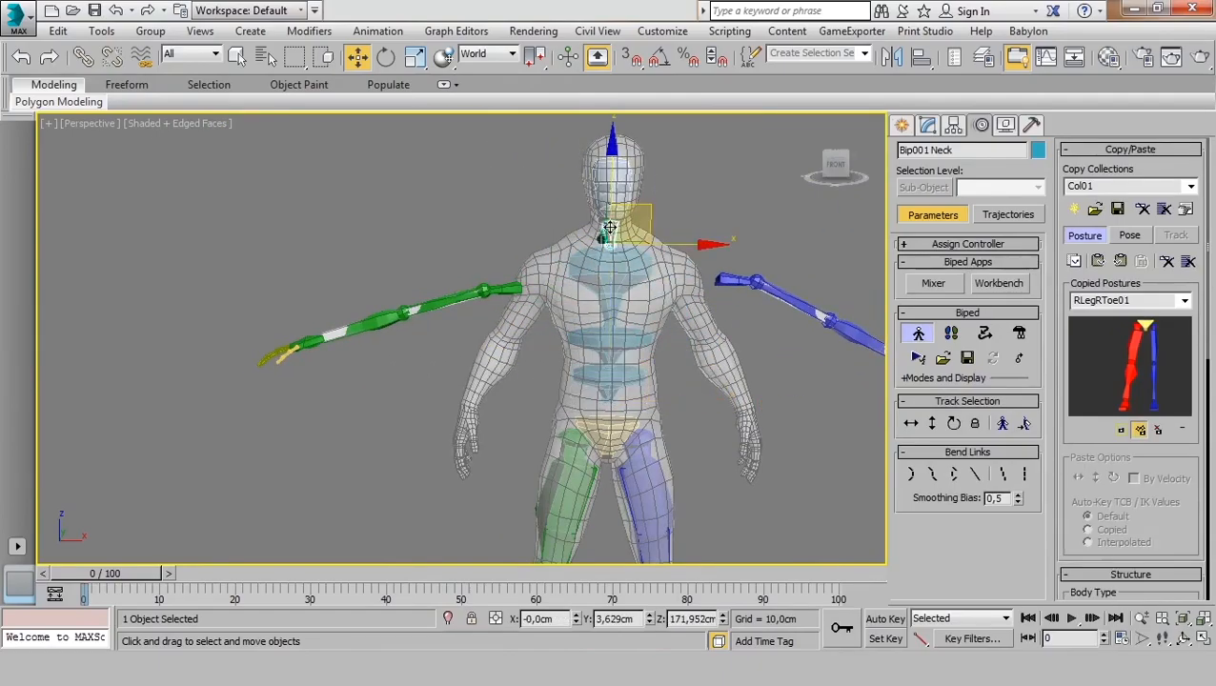
pyautogui.scroll(3, 611, 234)
pyautogui.moveTo(611, 183); pyautogui.dragTo(617, 137)
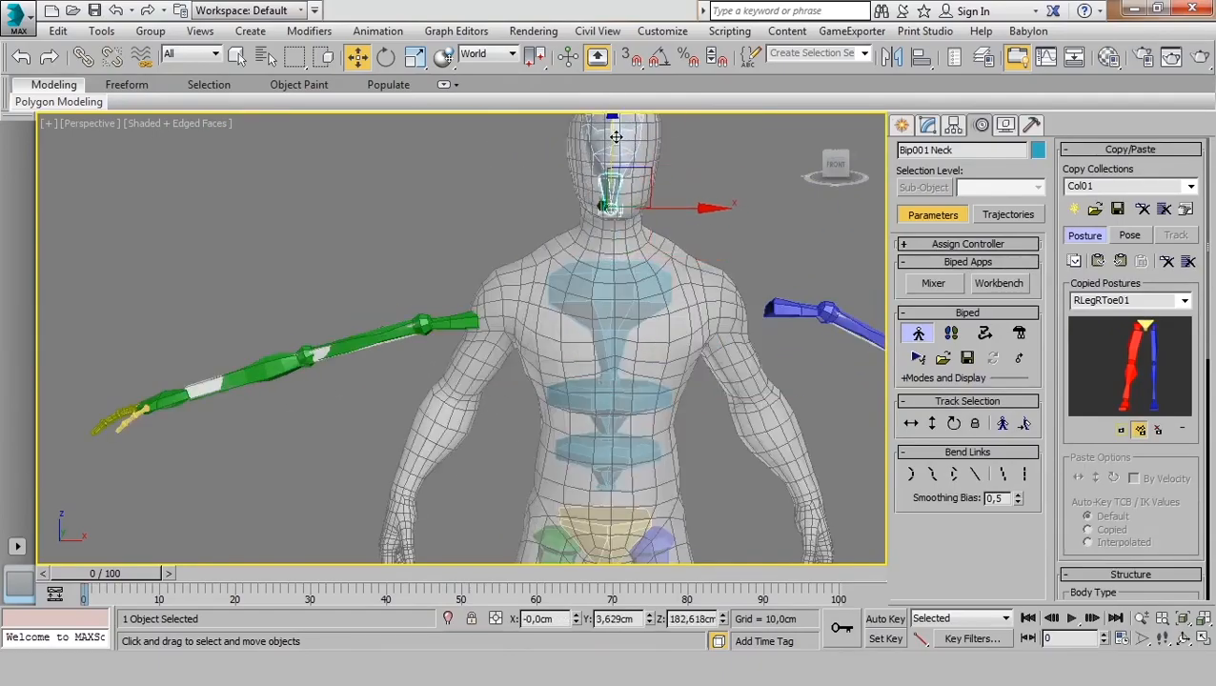
pyautogui.press('l')
pyautogui.scroll(5, 510, 183)
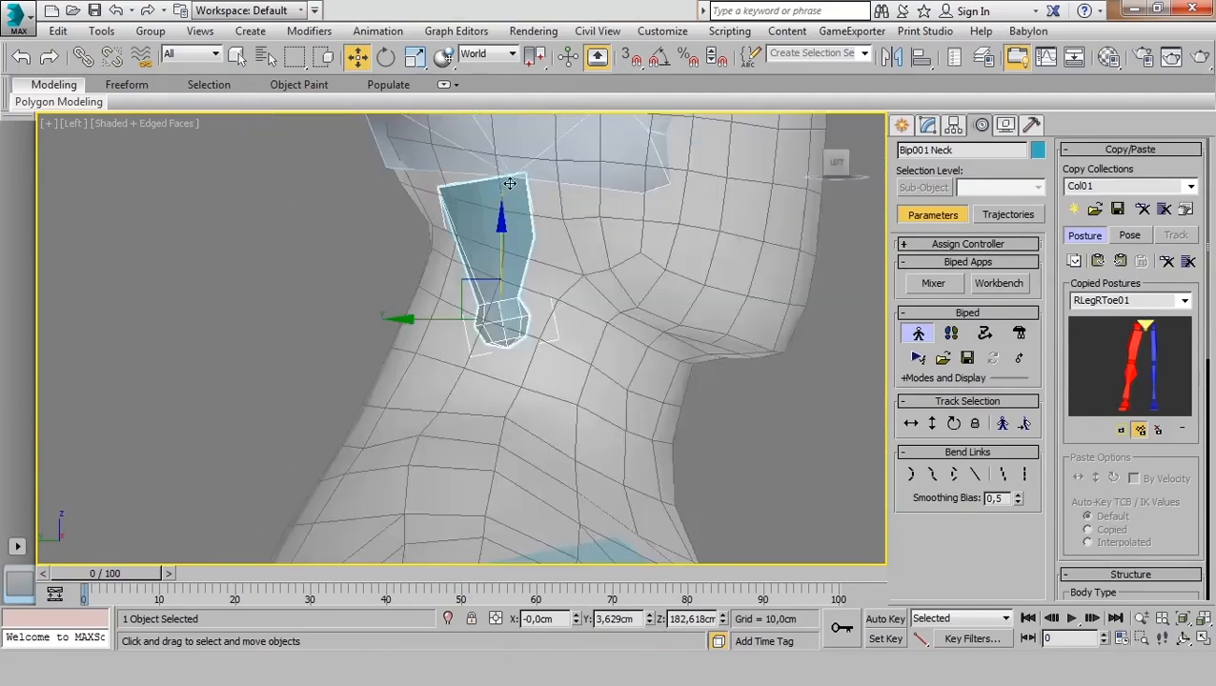
pyautogui.scroll(-5, 510, 183)
pyautogui.moveTo(515, 191); pyautogui.dragTo(516, 247)
pyautogui.scroll(5, 530, 369)
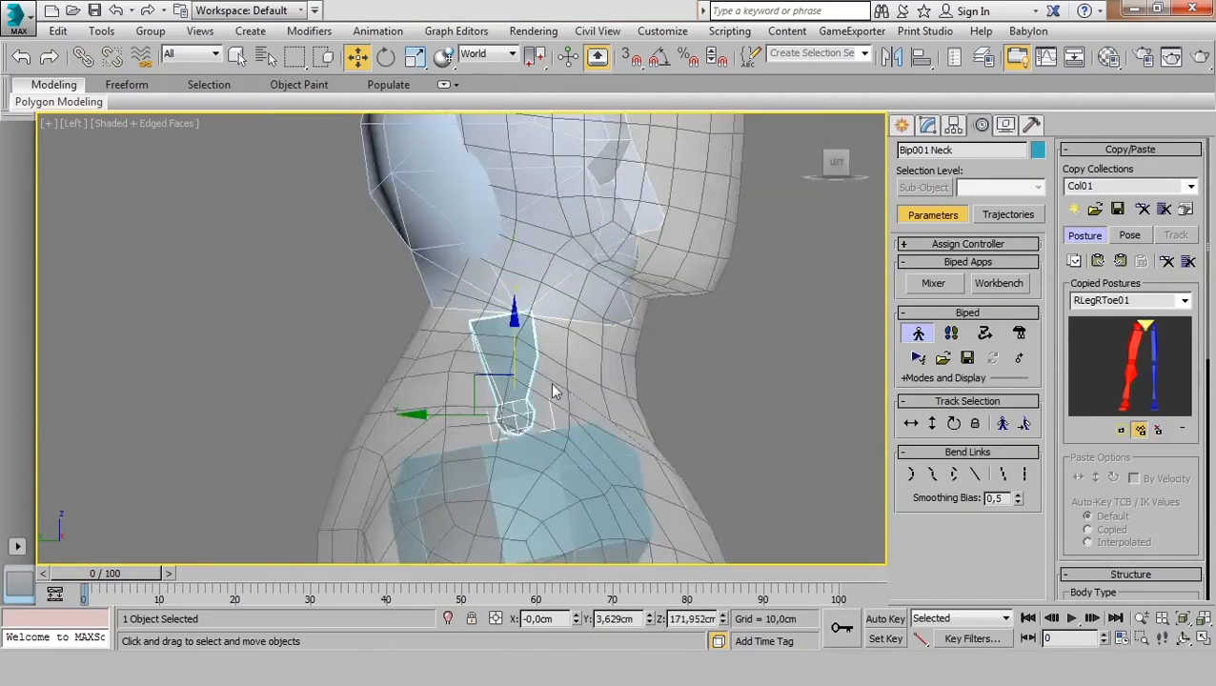
pyautogui.moveTo(488, 374); pyautogui.dragTo(499, 336)
# Rotate the neck bone forward about 27 degrees around local Z and lengthen it slightly along local X.
pyautogui.press('e')
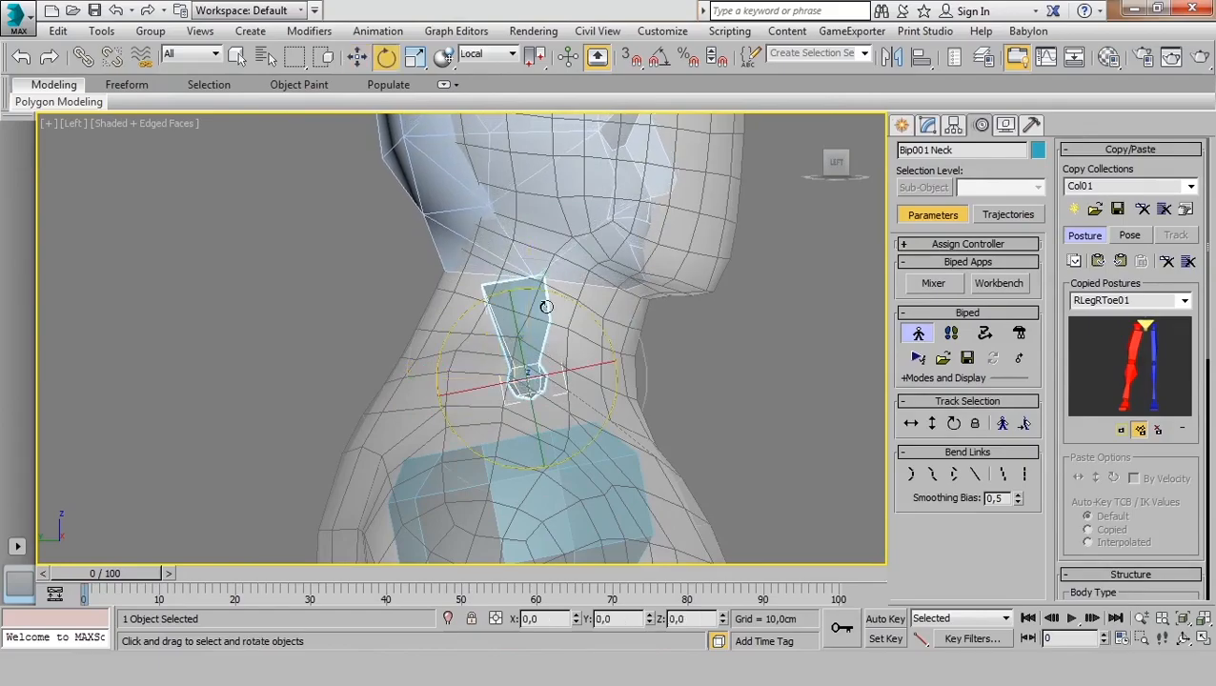
pyautogui.moveTo(576, 303); pyautogui.dragTo(614, 331)
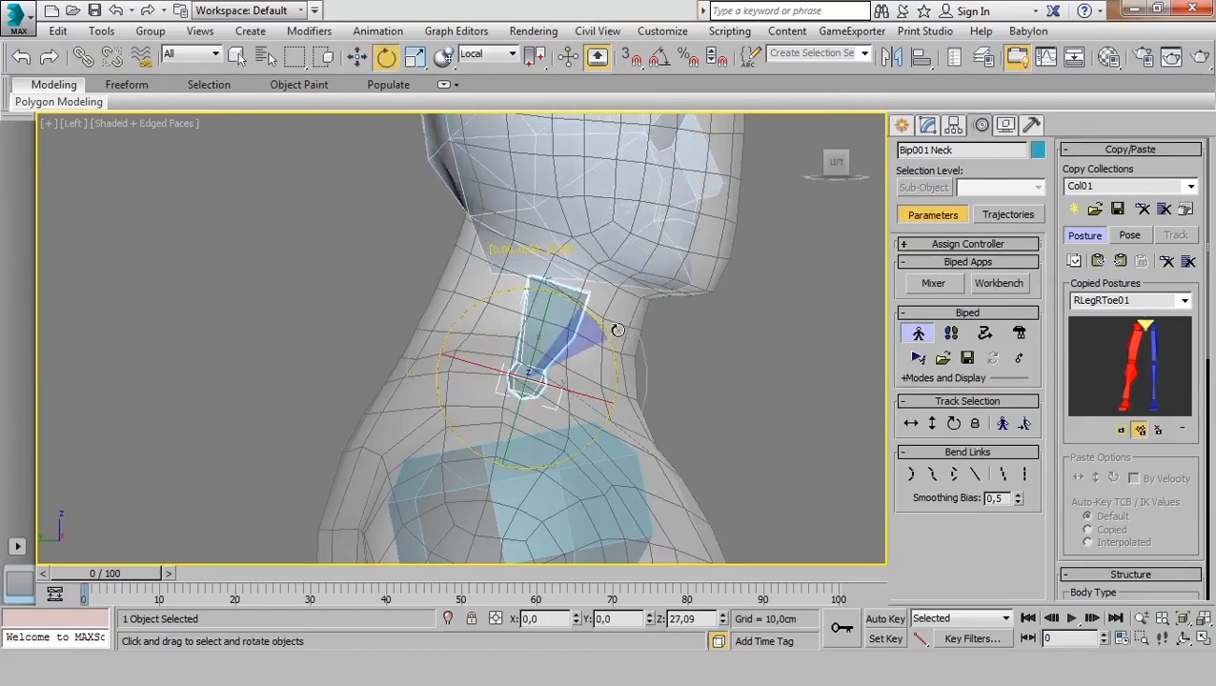
pyautogui.press('r')
pyautogui.press('r')
pyautogui.moveTo(499, 477); pyautogui.dragTo(492, 499)
pyautogui.press('r')
# Select the head bone and tilt it slightly forward around local Z to follow the mesh's jawline.
pyautogui.click(579, 222)
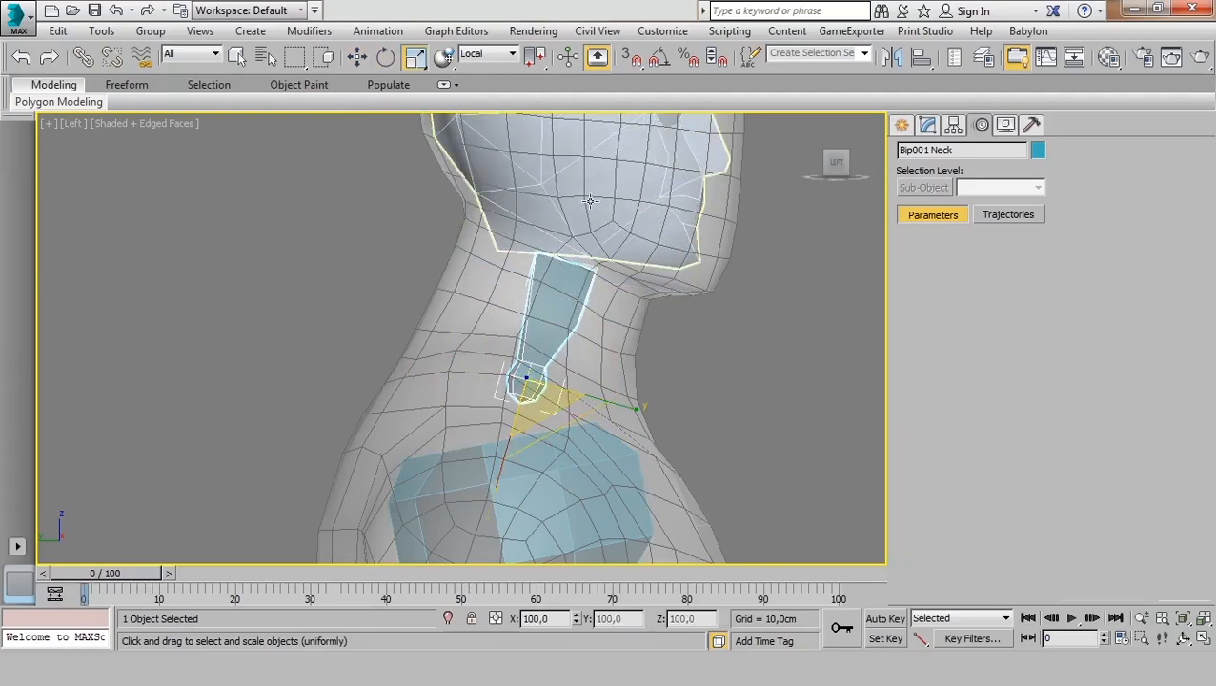
pyautogui.scroll(4, 568, 300)
pyautogui.press('e')
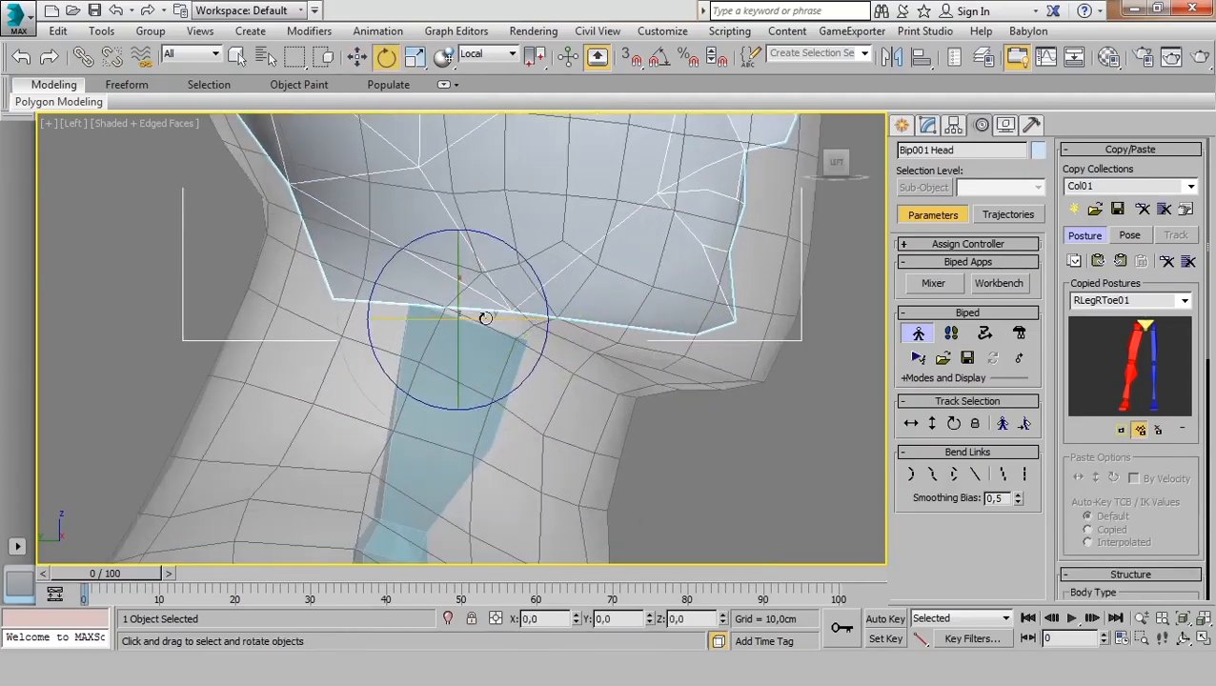
pyautogui.moveTo(535, 273); pyautogui.dragTo(554, 283)
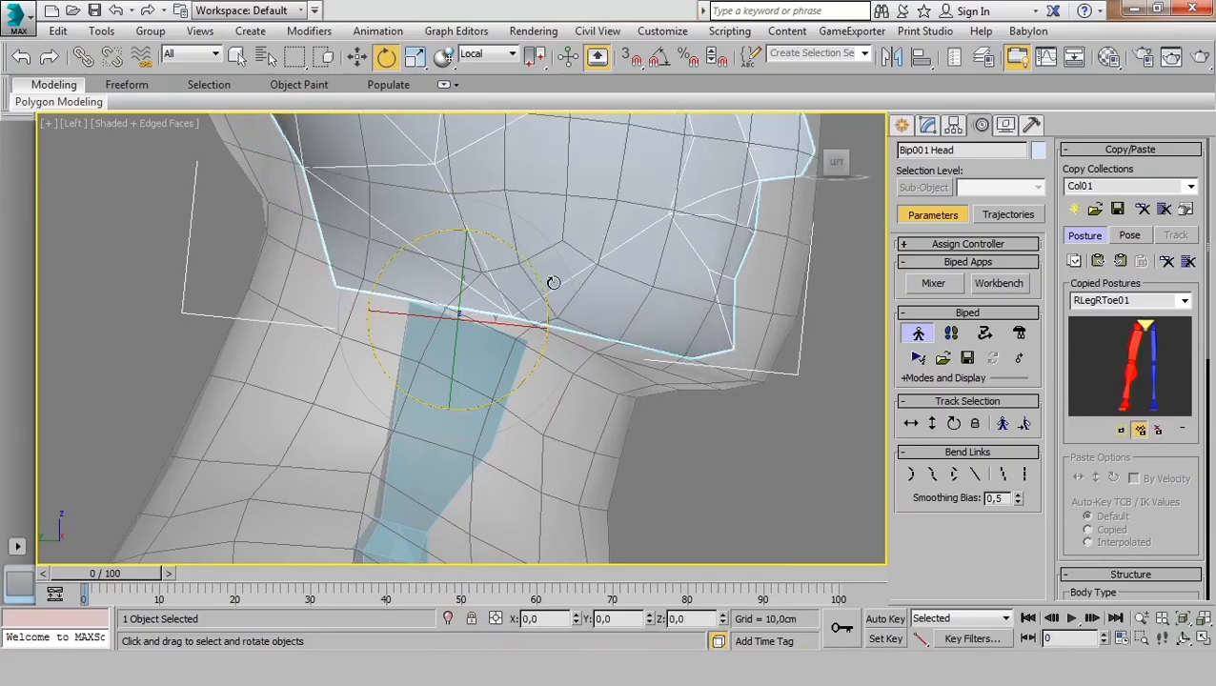
pyautogui.scroll(-5, 562, 210)
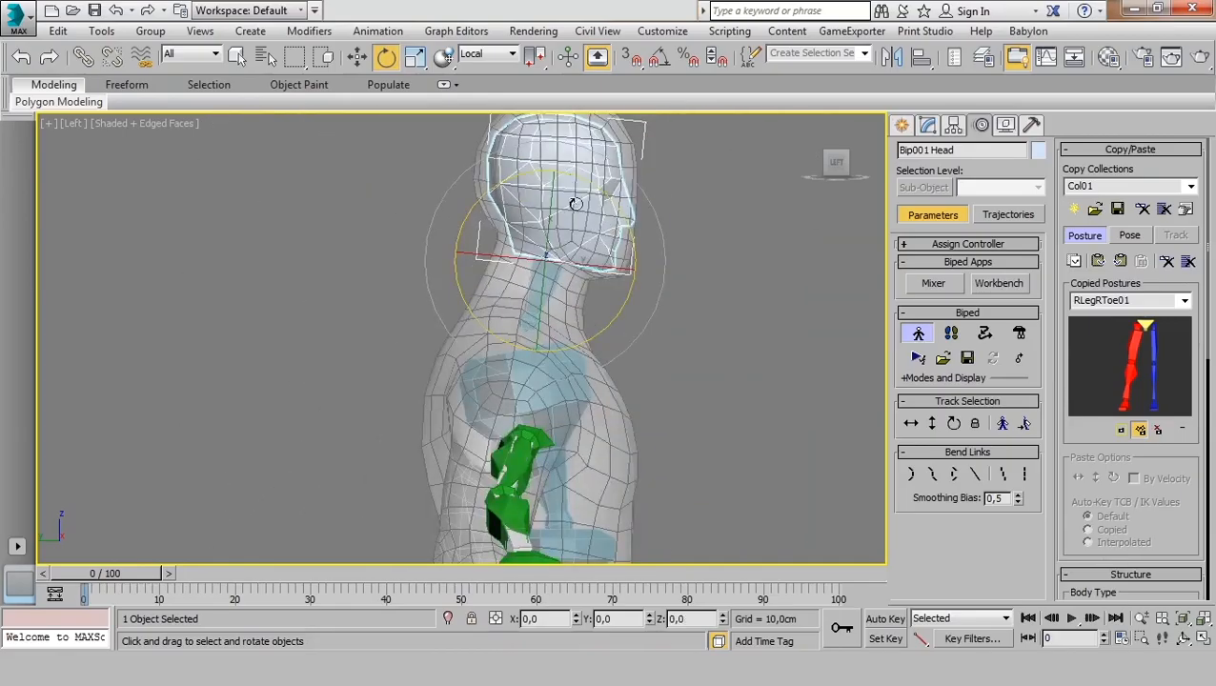
pyautogui.scroll(2, 560, 225)
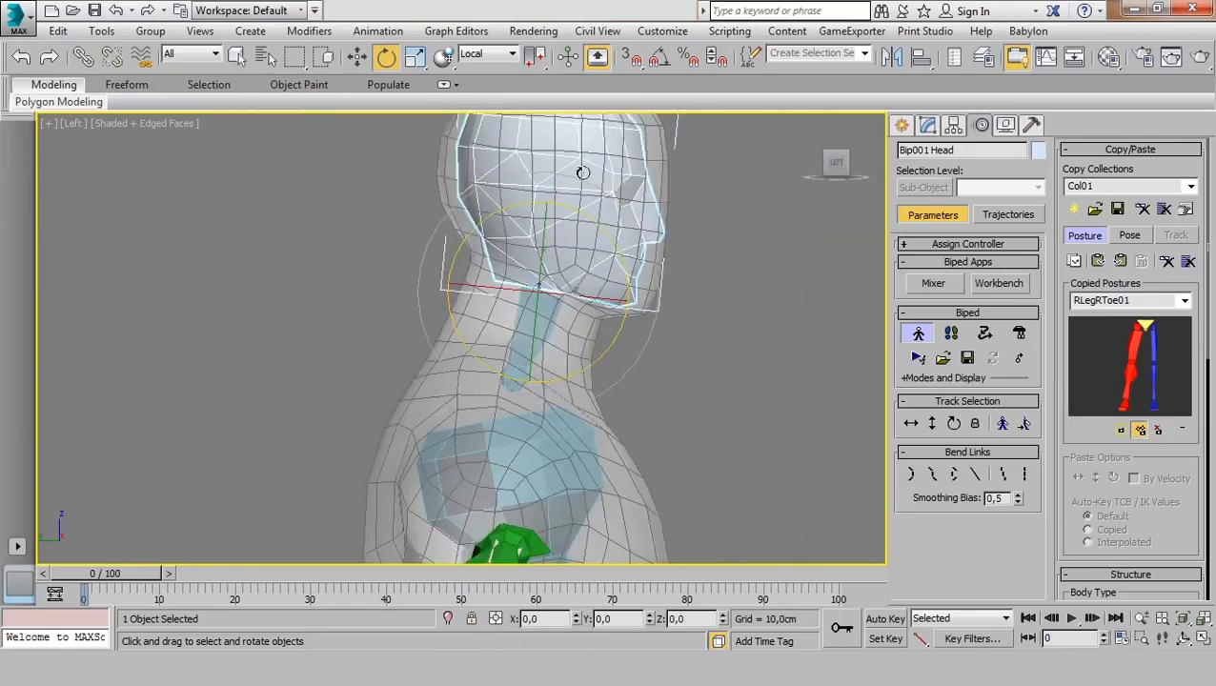
pyautogui.scroll(2, 557, 314)
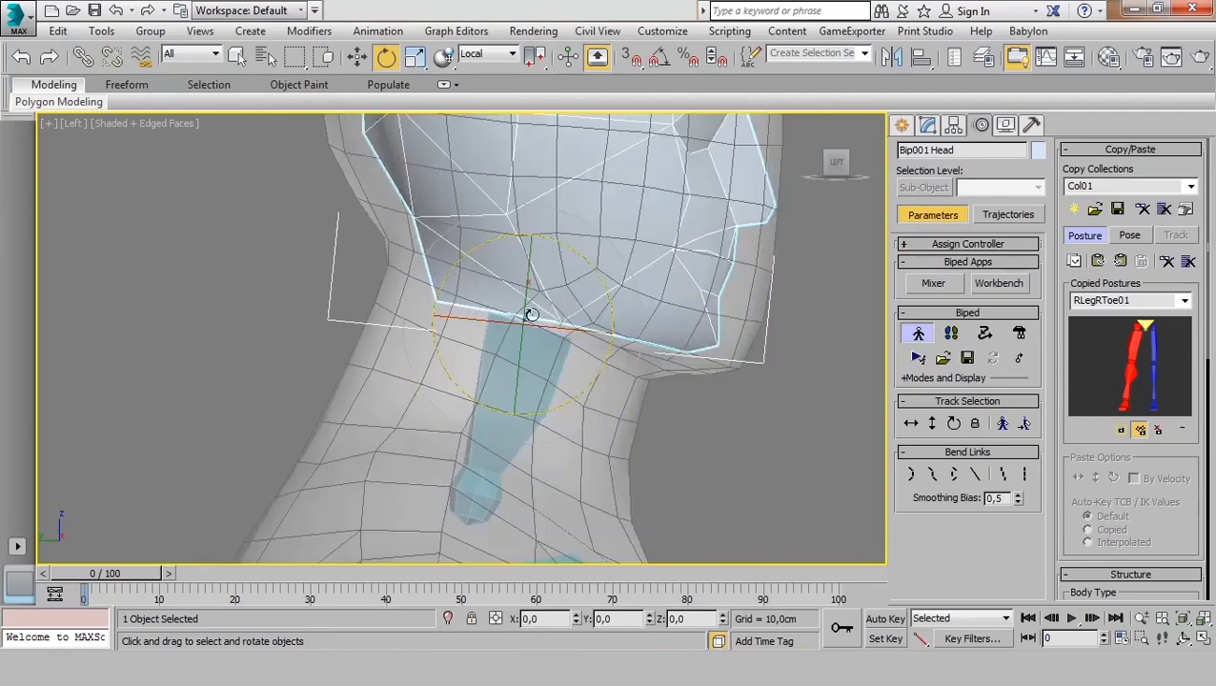
pyautogui.scroll(2, 530, 316)
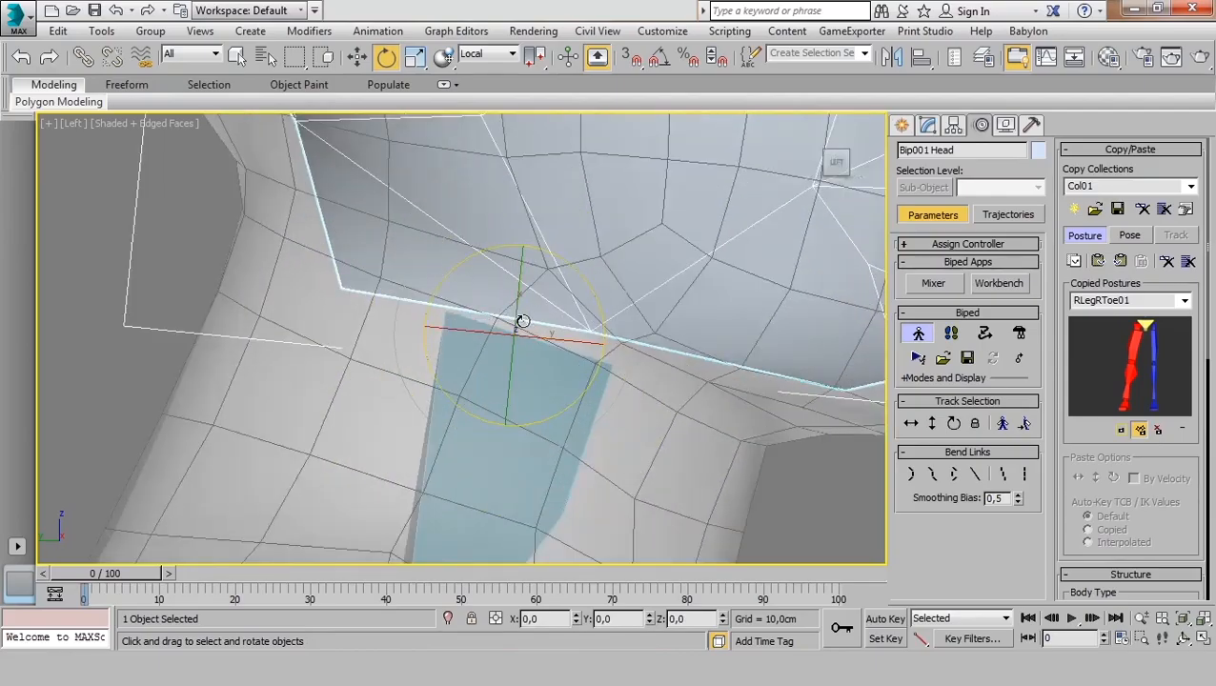
pyautogui.scroll(-4, 521, 322)
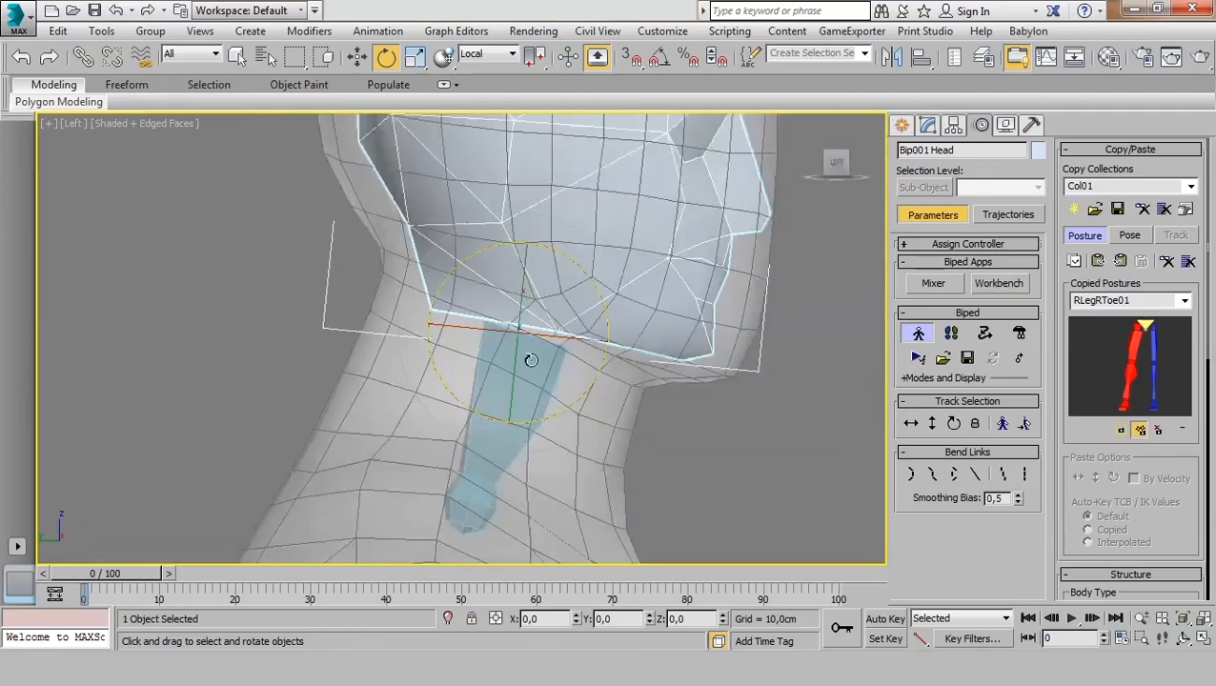
# Stretch the neck bone to about 103% along local X so it reaches the base of the head.
pyautogui.click(474, 459)
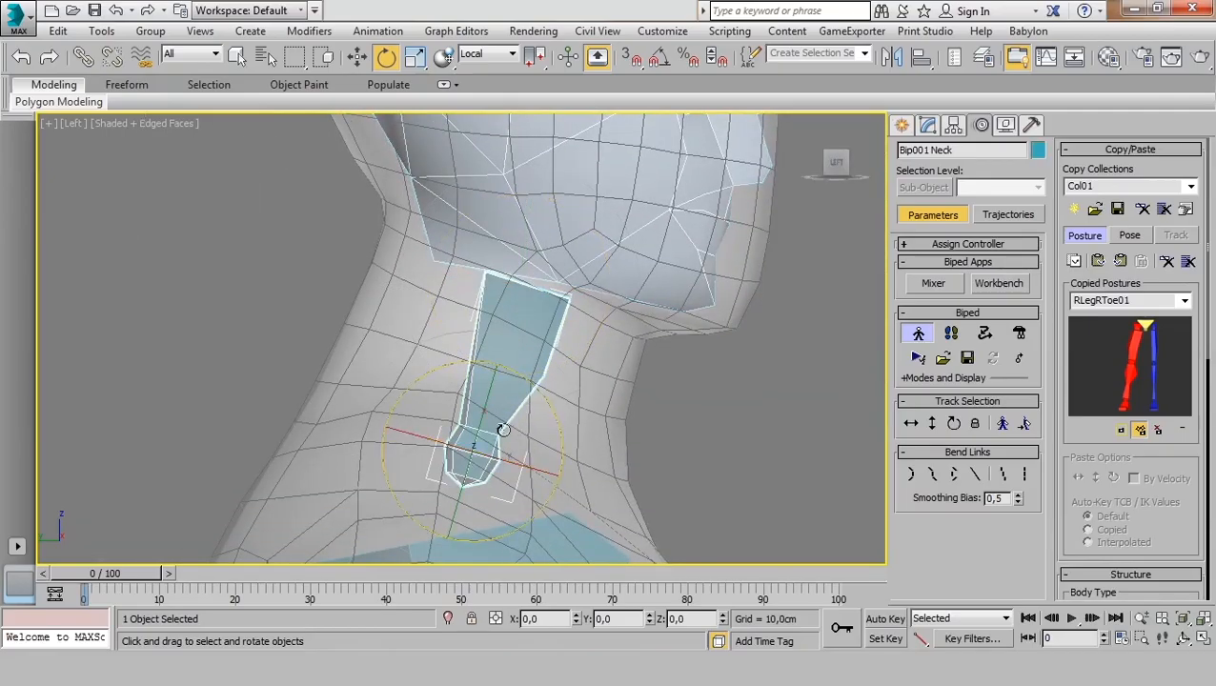
pyautogui.press('r')
pyautogui.press('r')
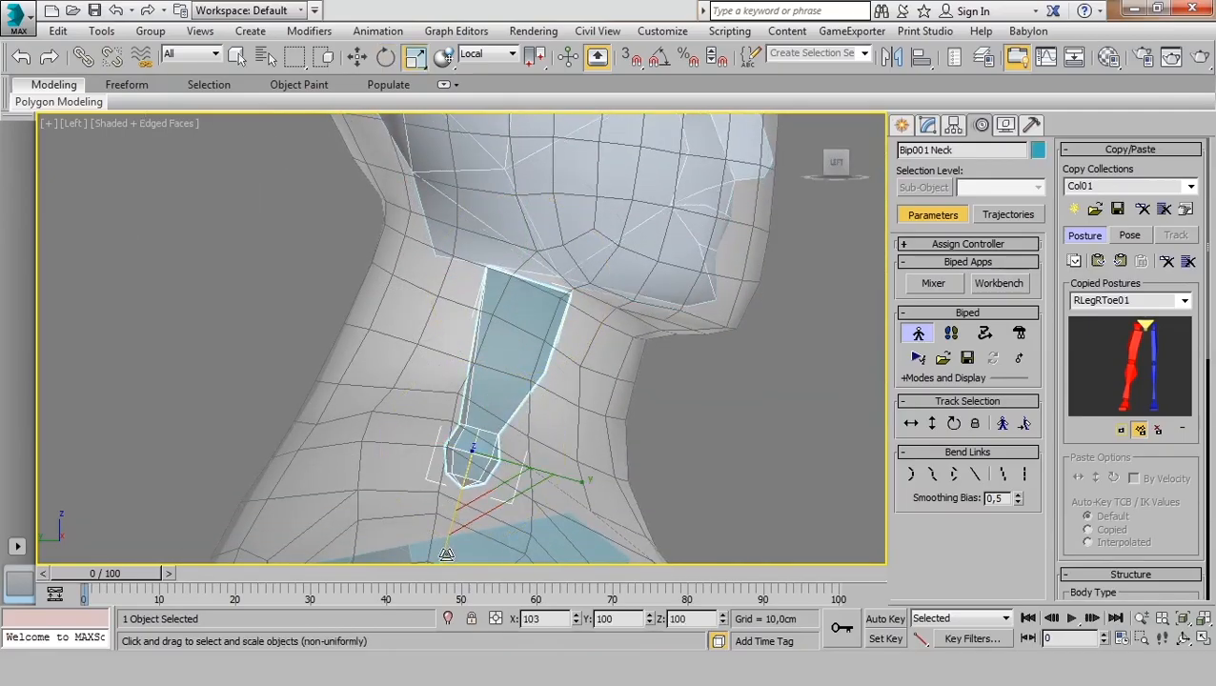
pyautogui.click(577, 217)
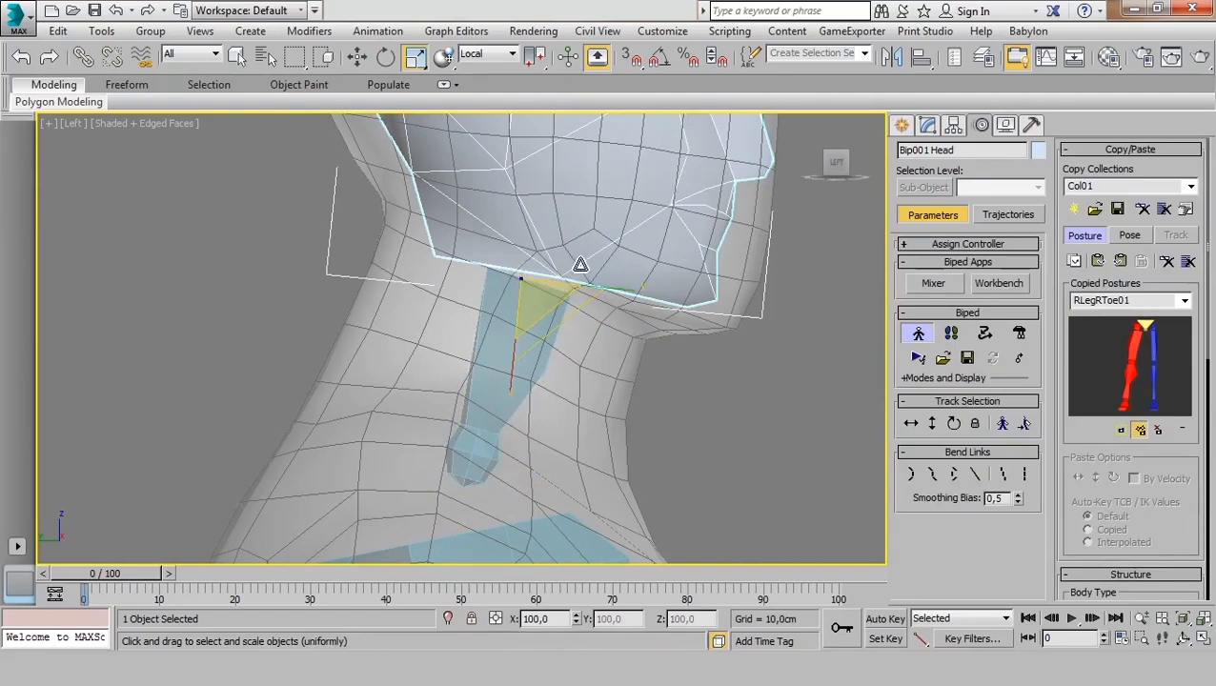
pyautogui.scroll(-2, 580, 265)
# Widen the neck bone along local Y in the left view and along local Z in the front view.
pyautogui.click(519, 353)
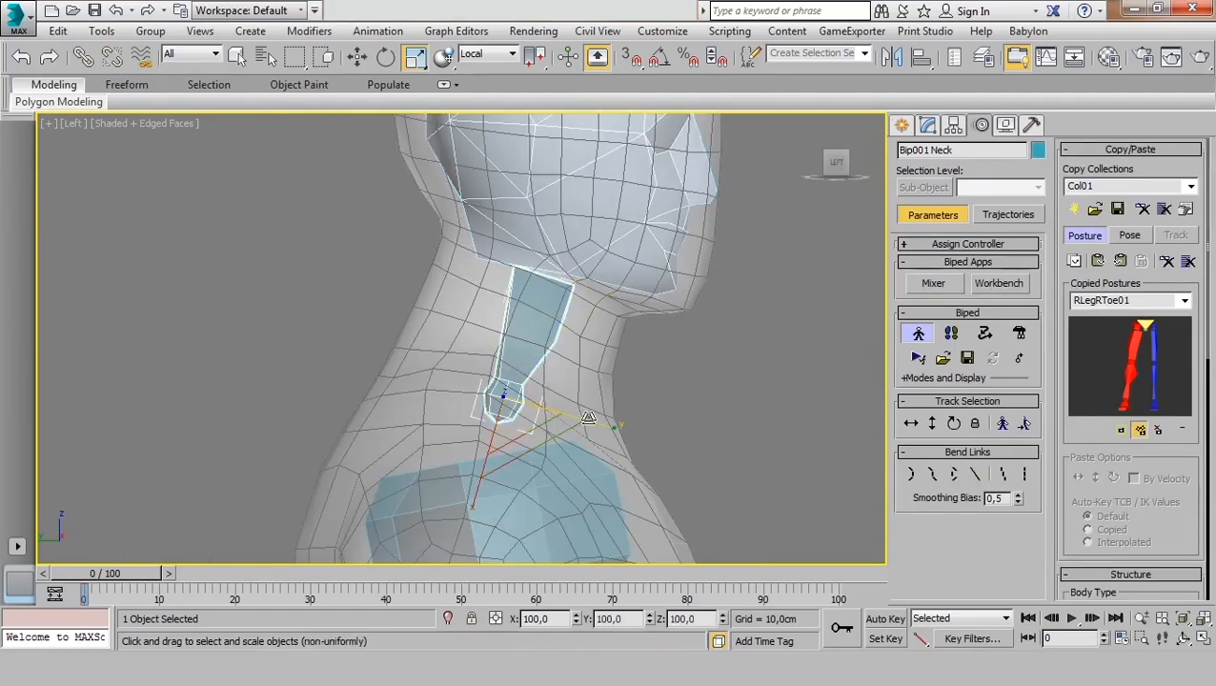
pyautogui.moveTo(502, 397); pyautogui.dragTo(680, 425)
pyautogui.scroll(-3, 586, 202)
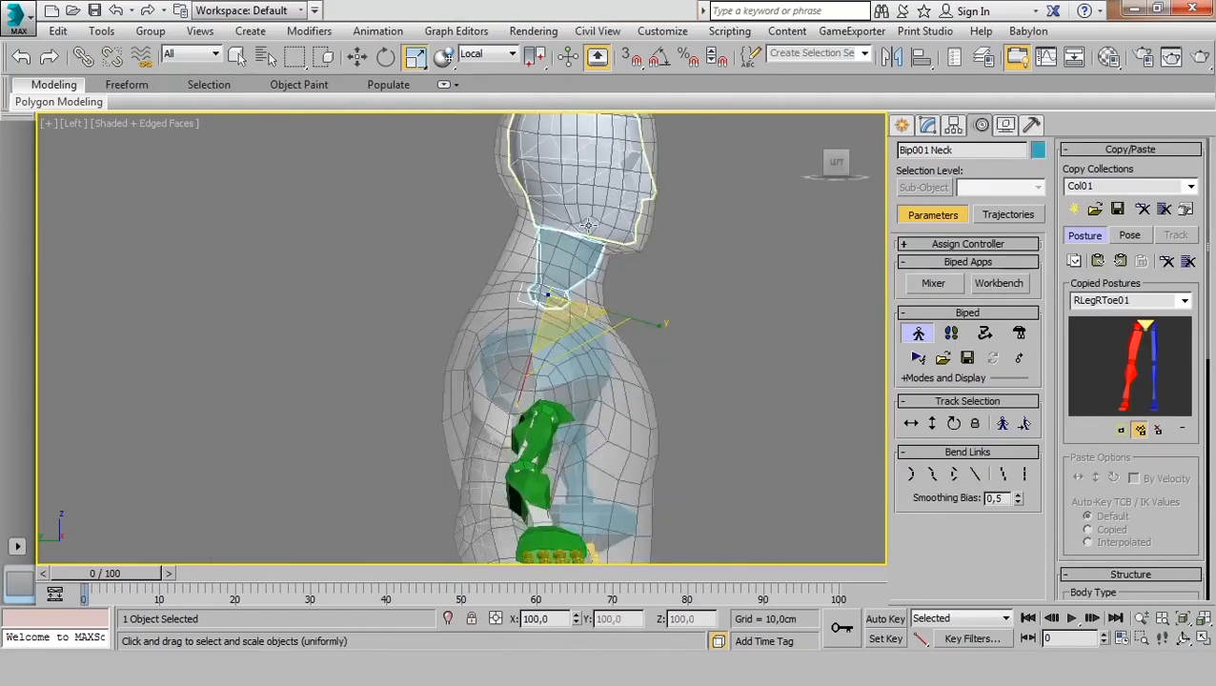
pyautogui.keyDown('alt'); pyautogui.moveTo(586, 229); pyautogui.dragTo(538, 367, button='middle'); pyautogui.keyUp('alt')
pyautogui.press('f')
pyautogui.press('z')
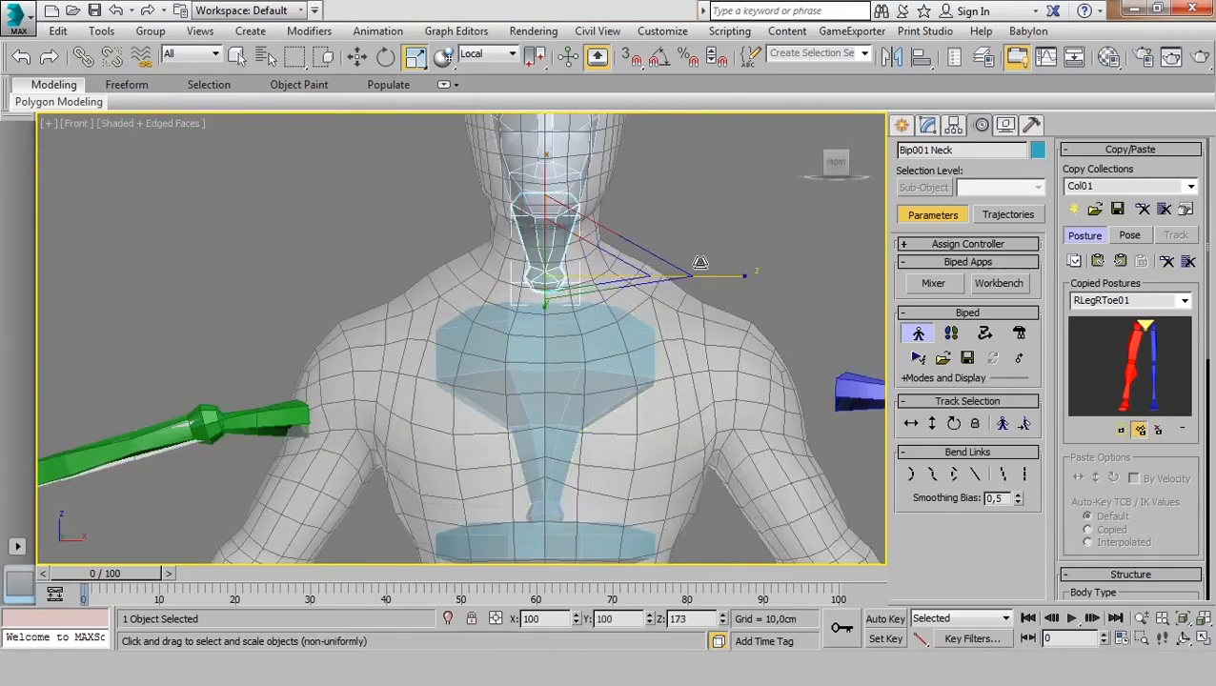
pyautogui.moveTo(524, 232); pyautogui.dragTo(495, 252, button='middle')
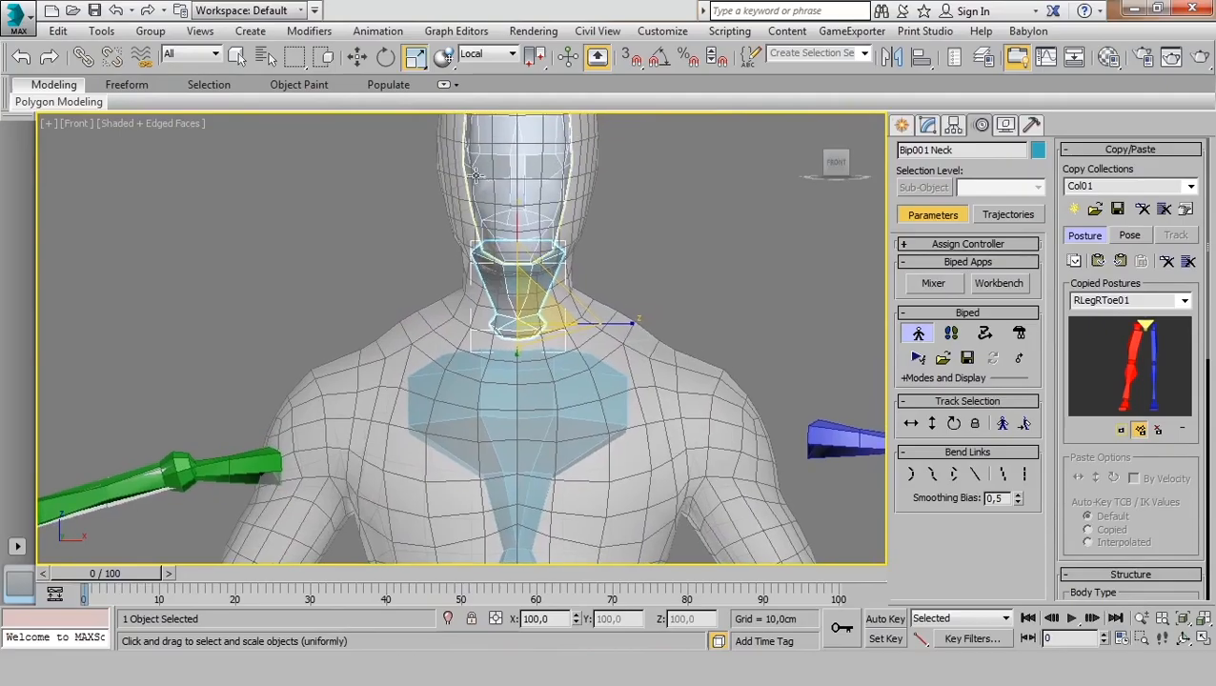
# Select the head bone and scale it to fit the mesh's head in the front view.
pyautogui.click(476, 176)
pyautogui.press('z')
pyautogui.moveTo(635, 367); pyautogui.dragTo(660, 357)
pyautogui.moveTo(534, 257); pyautogui.dragTo(533, 248)
# Scale the head bone to fill the mesh in the left view and rotate it about 2 degrees around local Z.
pyautogui.press('l')
pyautogui.press('z')
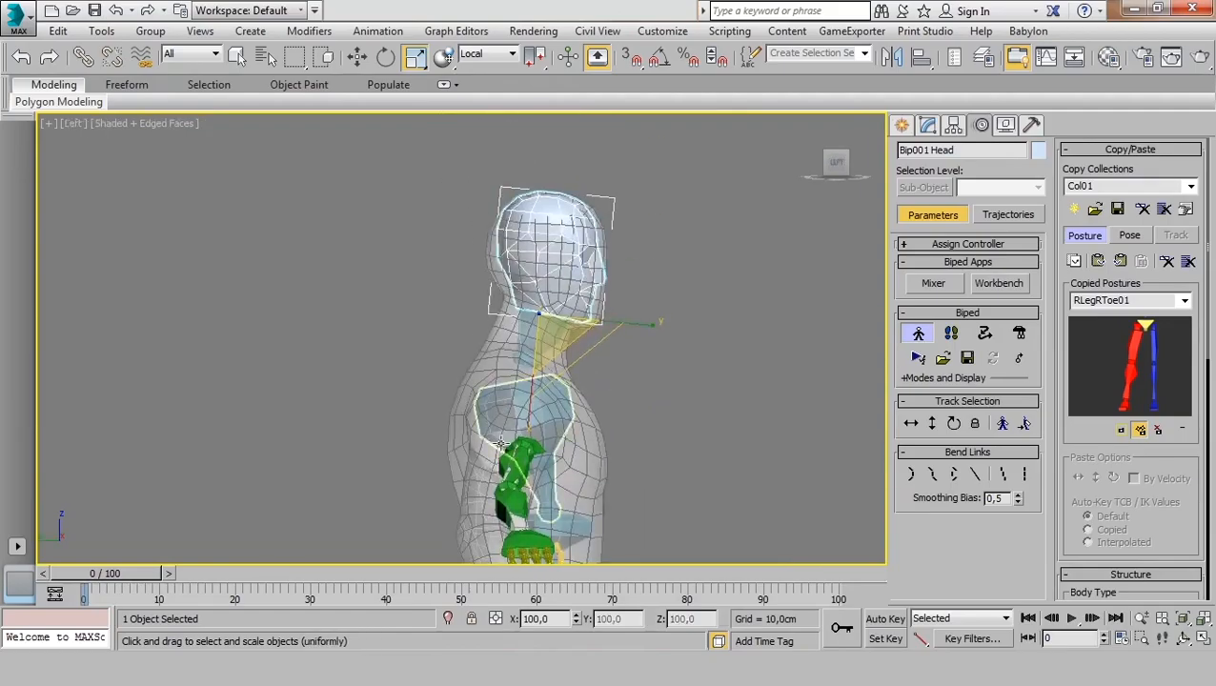
pyautogui.moveTo(647, 449); pyautogui.dragTo(645, 471)
pyautogui.moveTo(595, 403); pyautogui.dragTo(527, 371, button='middle')
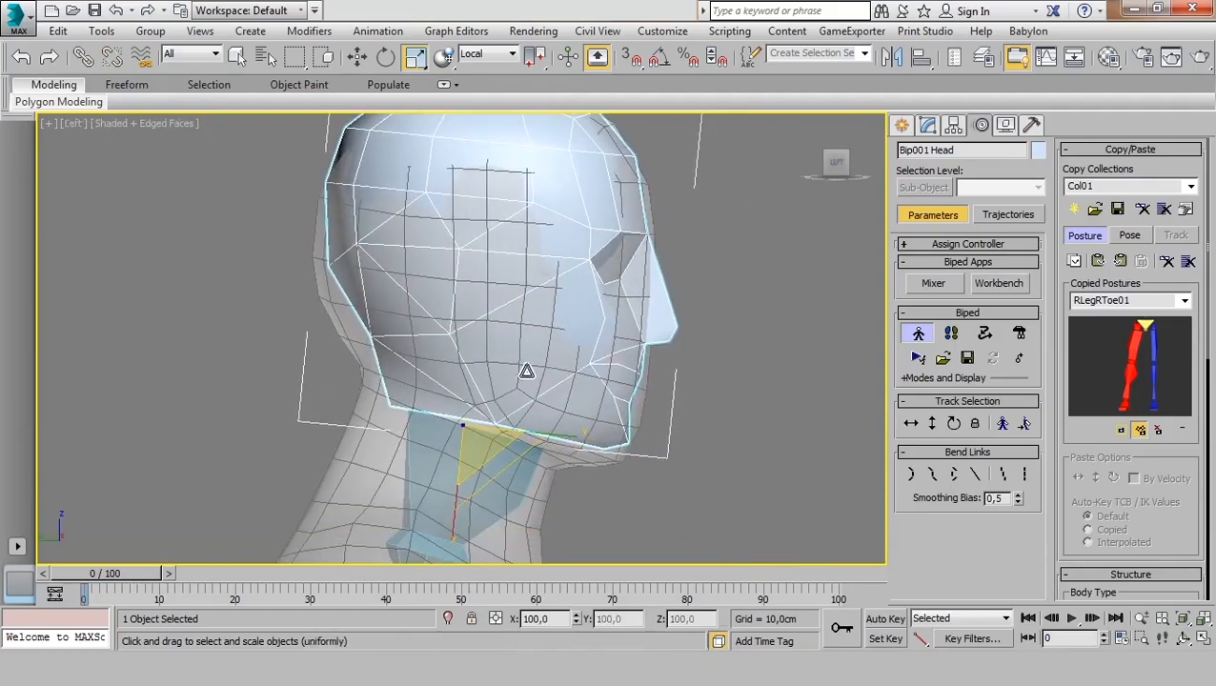
pyautogui.press('e')
pyautogui.scroll(-5, 542, 386)
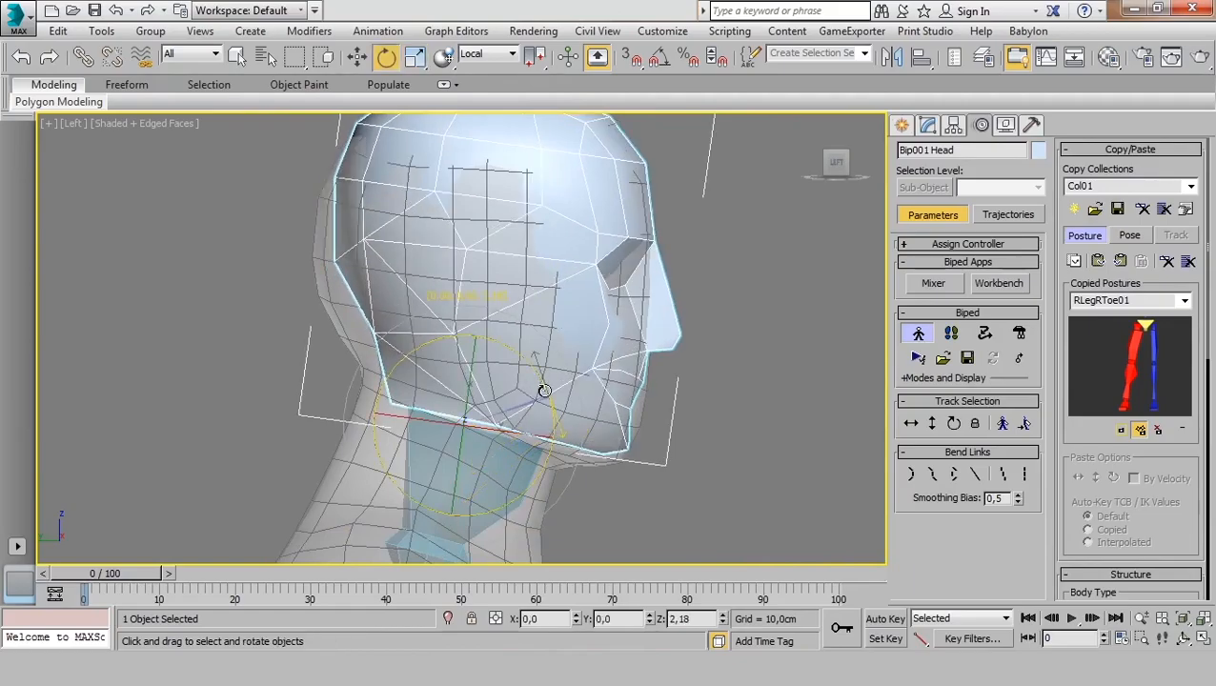
pyautogui.moveTo(539, 381); pyautogui.dragTo(524, 339, button='middle')
# Select the right clavicle and move it into the chest beside the upper spine, to about X -6.4 cm and Z 162.8 cm, in the front view.
pyautogui.press('p')
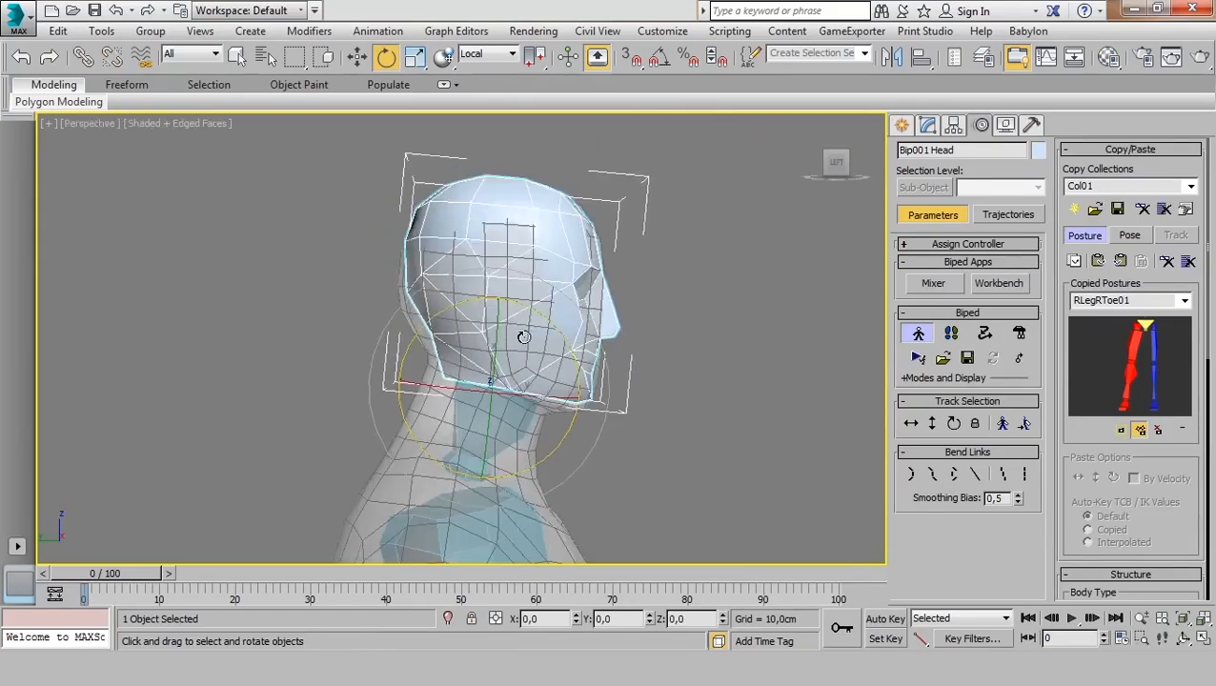
pyautogui.scroll(5, 518, 401)
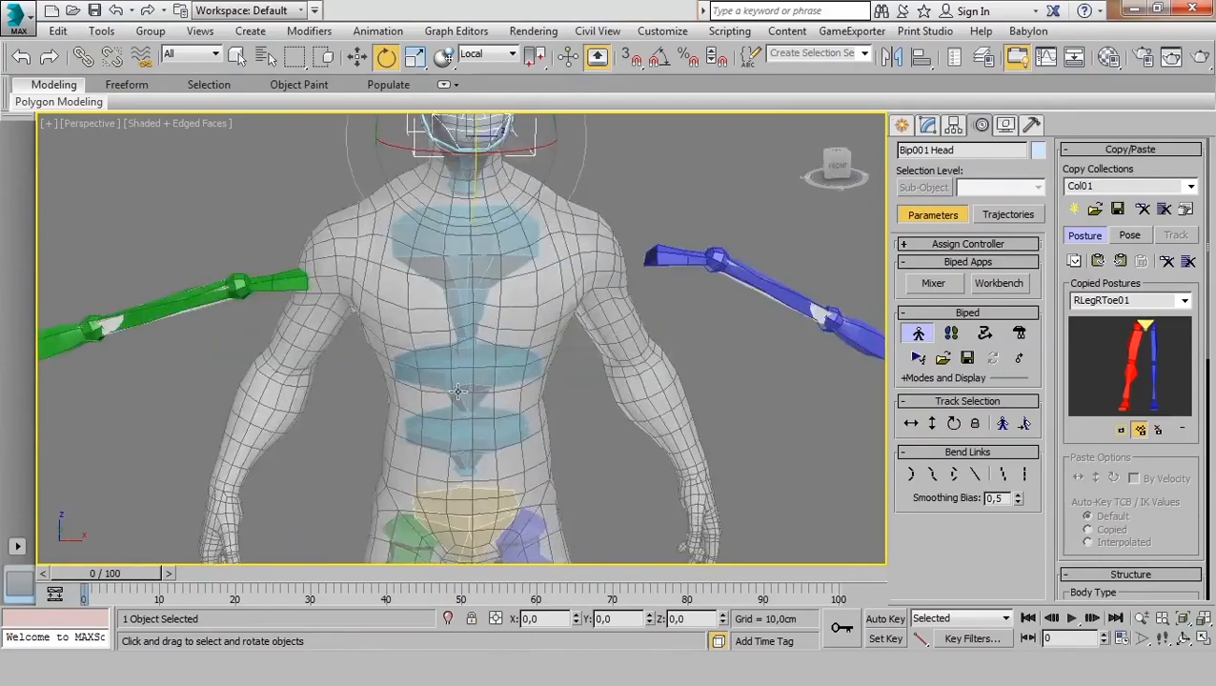
pyautogui.keyDown('alt'); pyautogui.moveTo(519, 401); pyautogui.dragTo(601, 347, button='middle'); pyautogui.keyUp('alt')
pyautogui.click(392, 313)
pyautogui.keyDown('alt'); pyautogui.moveTo(398, 325); pyautogui.dragTo(433, 330, button='middle'); pyautogui.keyUp('alt')
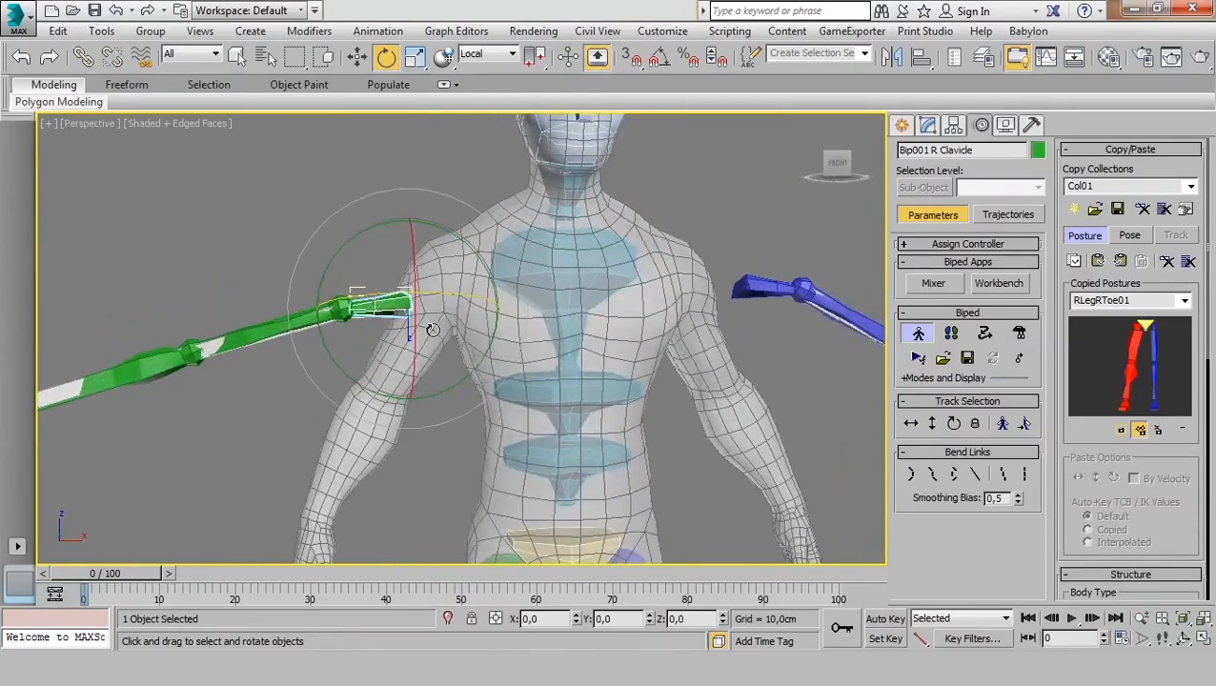
pyautogui.press('f')
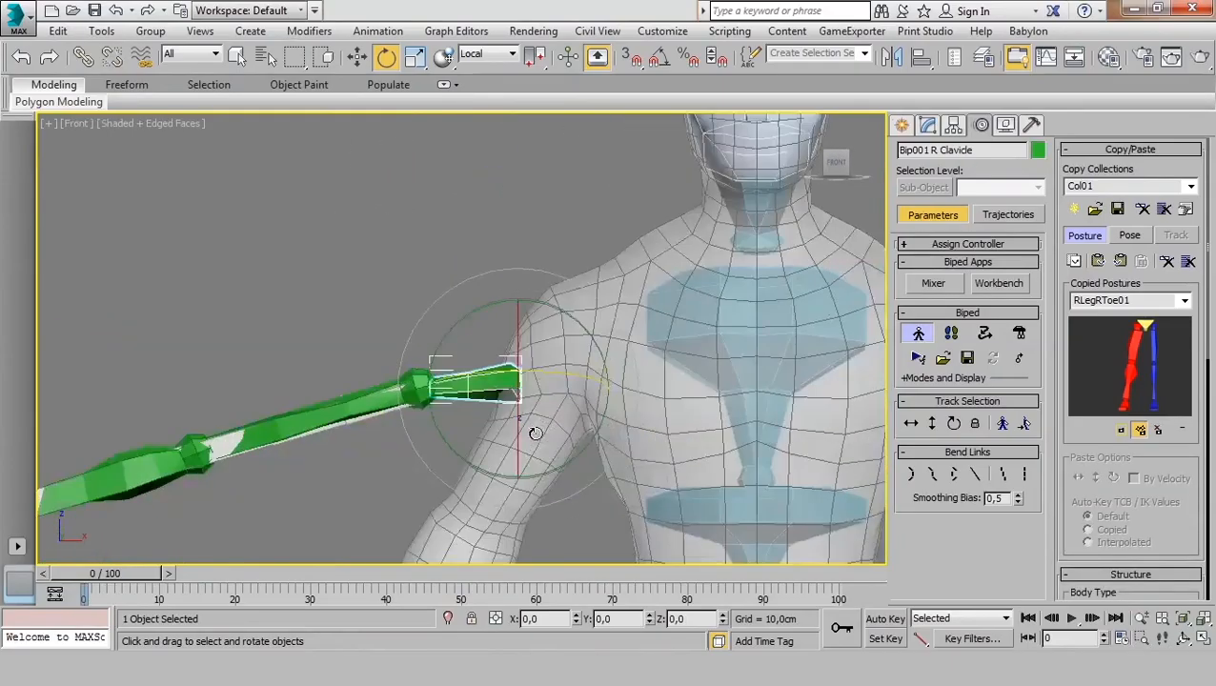
pyautogui.press('w')
pyautogui.moveTo(556, 405); pyautogui.dragTo(506, 403, button='middle')
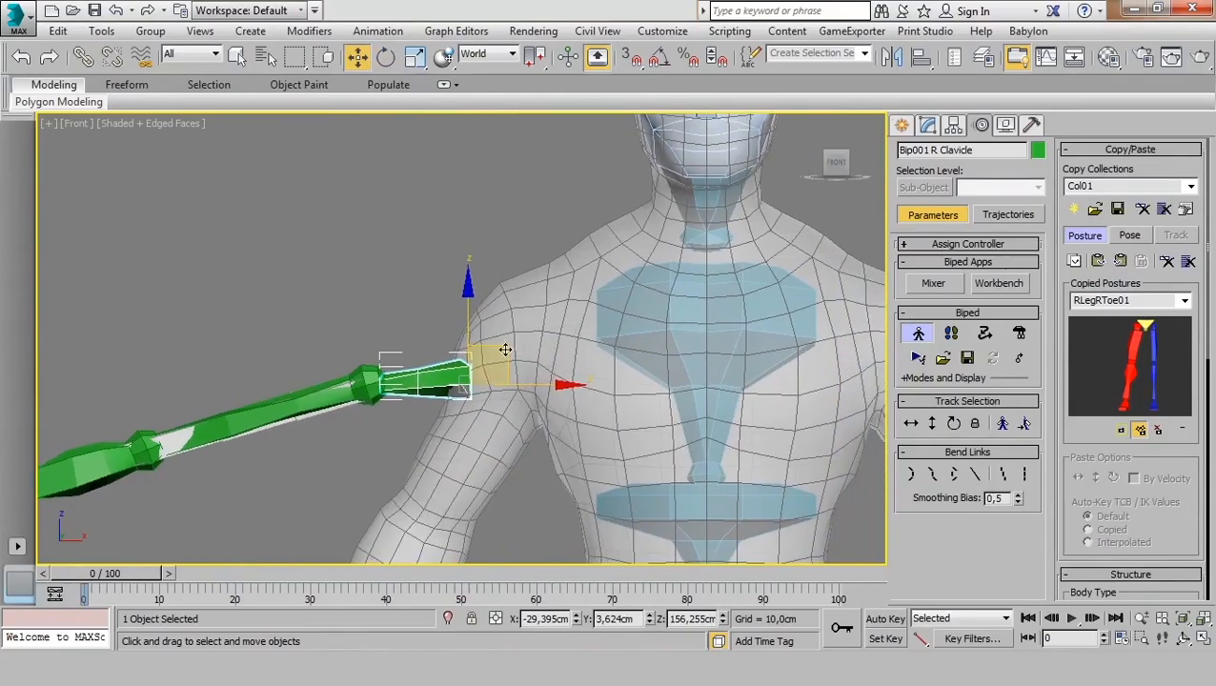
pyautogui.moveTo(505, 351); pyautogui.dragTo(680, 291)
pyautogui.scroll(2, 679, 291)
pyautogui.moveTo(642, 353); pyautogui.dragTo(605, 334, button='middle')
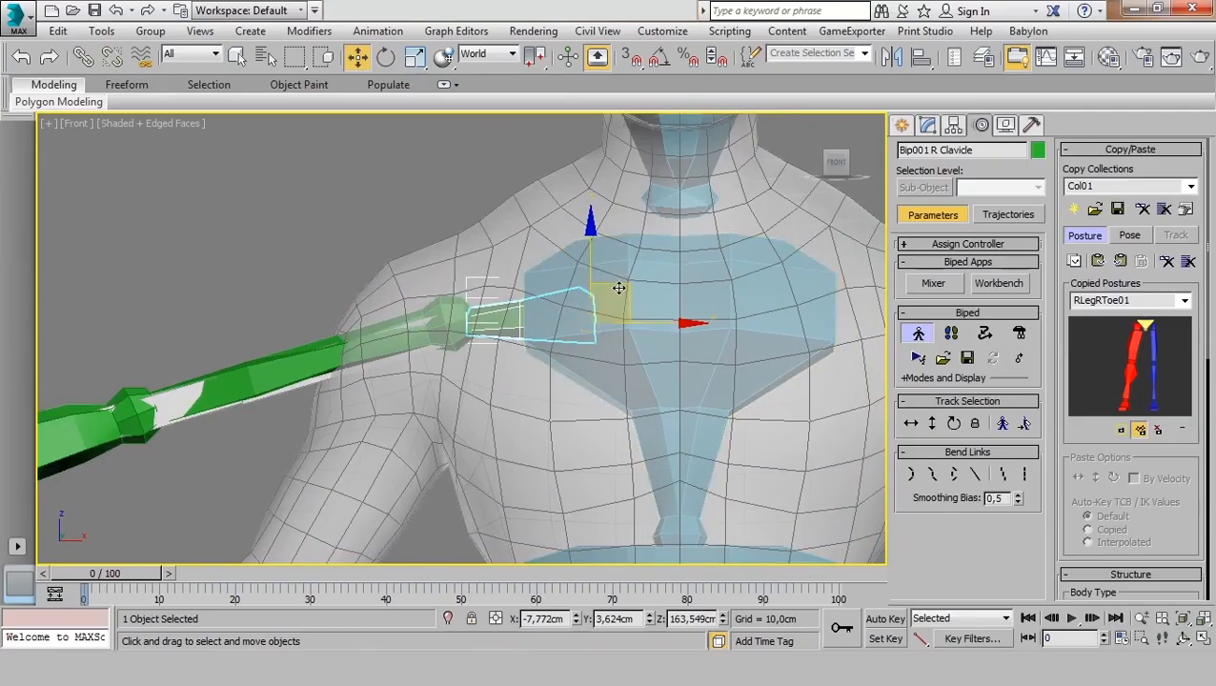
pyautogui.moveTo(619, 288); pyautogui.dragTo(635, 298)
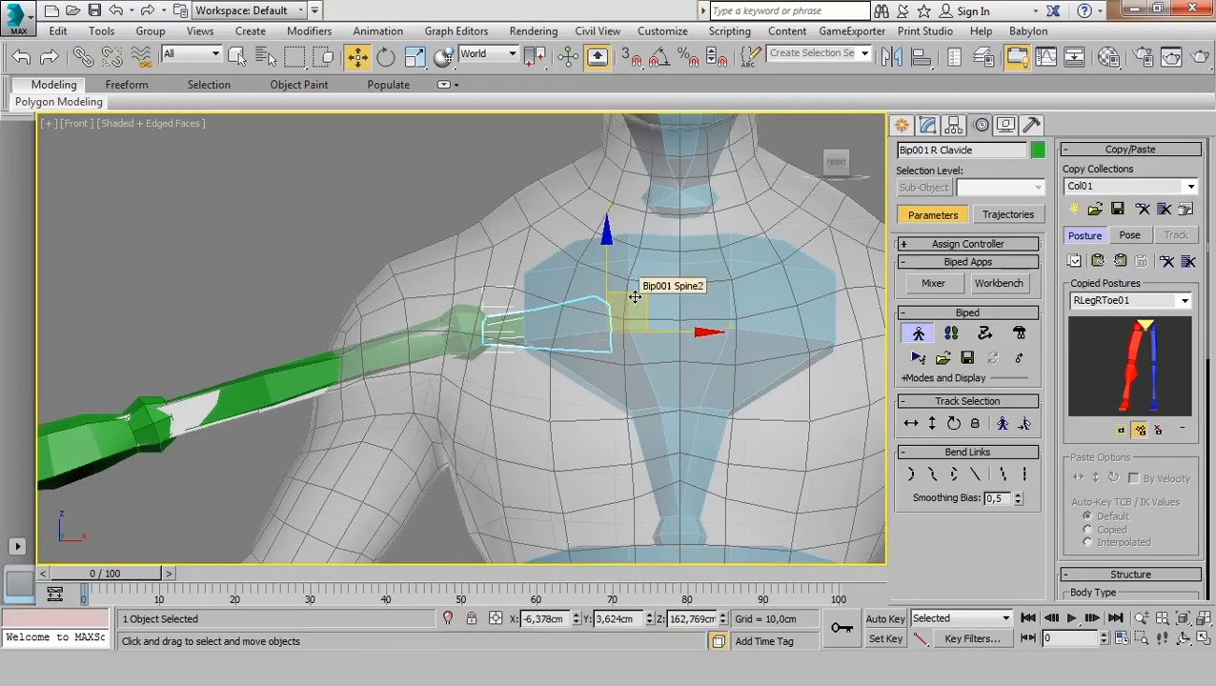
# Shift the right clavicle to about Y 3.9 cm and rotate it slightly to align with the shoulder, viewed from above.
pyautogui.press('p')
pyautogui.keyDown('alt'); pyautogui.moveTo(560, 245); pyautogui.dragTo(715, 432, button='middle'); pyautogui.keyUp('alt')
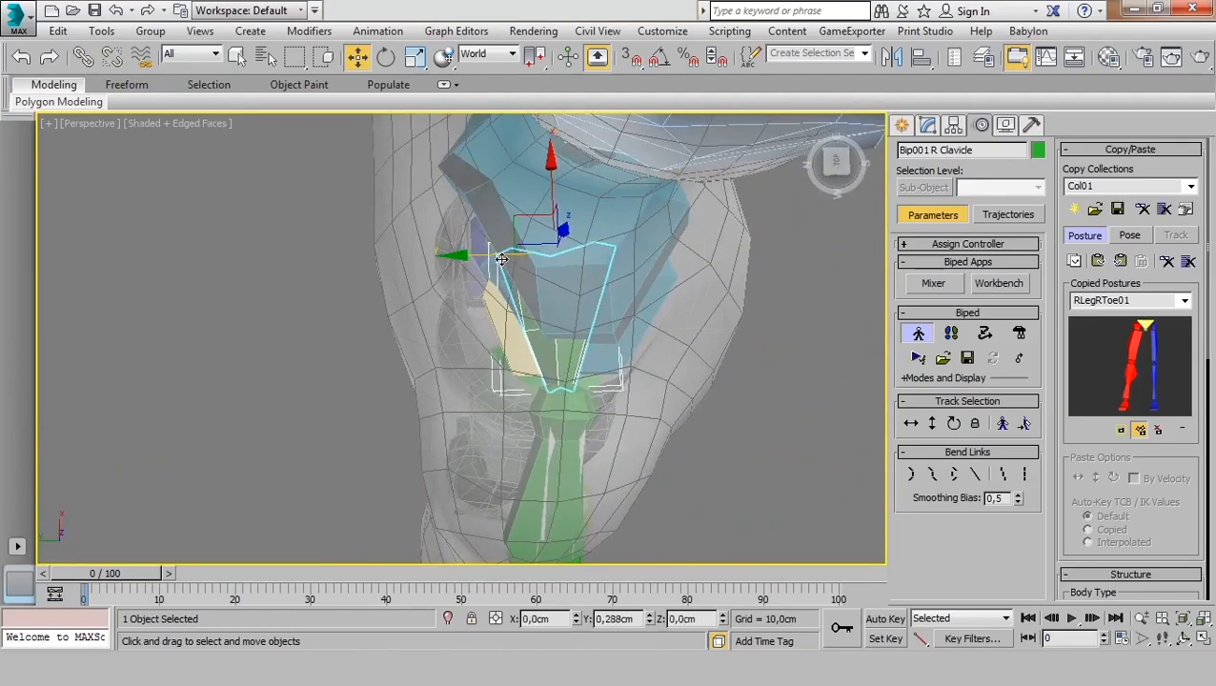
pyautogui.press('e')
pyautogui.moveTo(587, 337); pyautogui.dragTo(581, 330)
pyautogui.press('w')
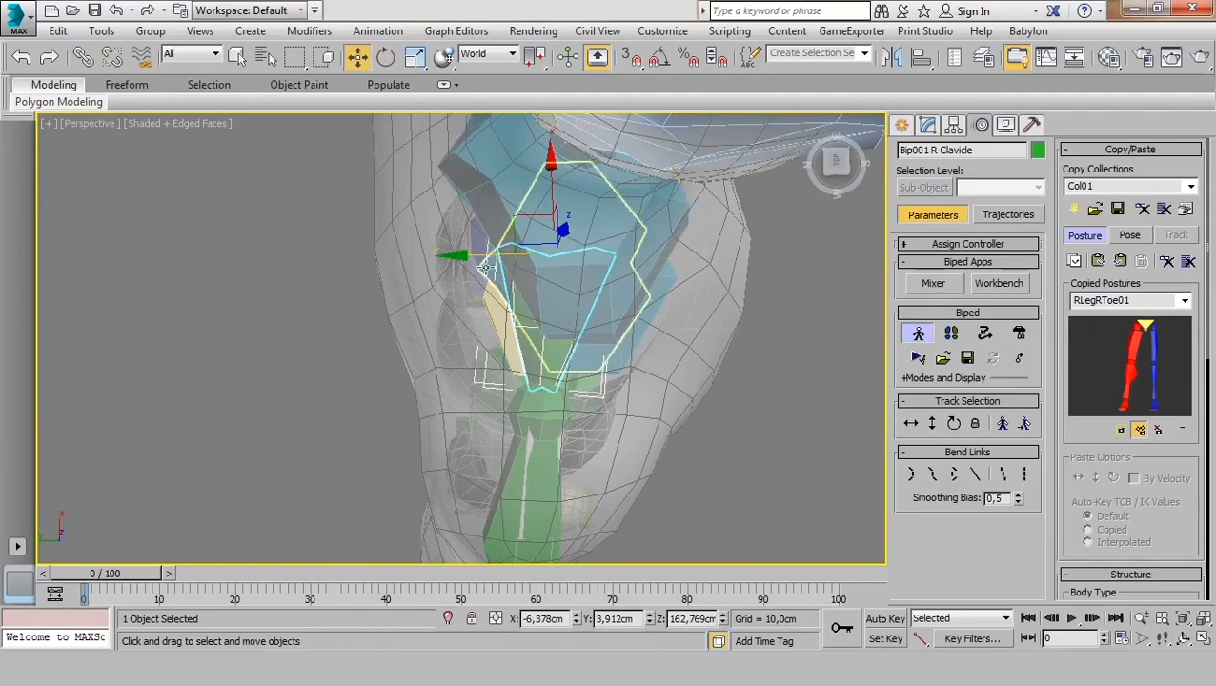
pyautogui.moveTo(581, 251); pyautogui.dragTo(566, 282)
# Widen the right clavicle to about 239% along local Y to span the shoulder's depth.
pyautogui.press('r')
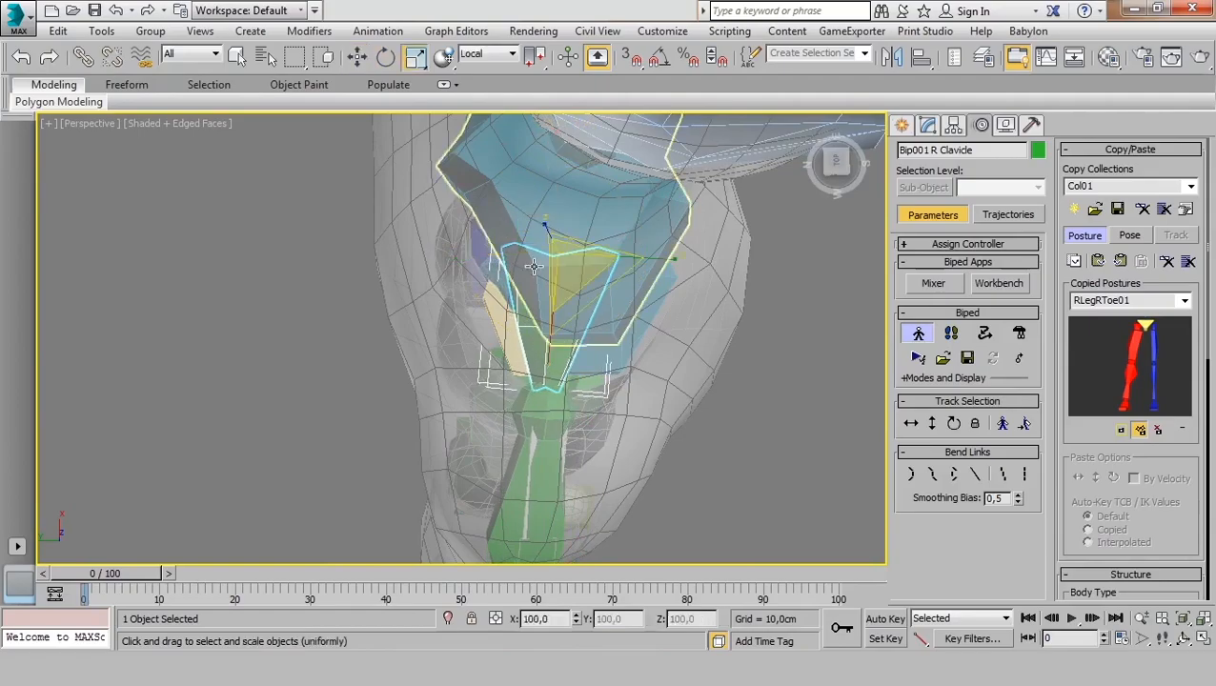
pyautogui.press('r')
pyautogui.moveTo(661, 258); pyautogui.dragTo(756, 263)
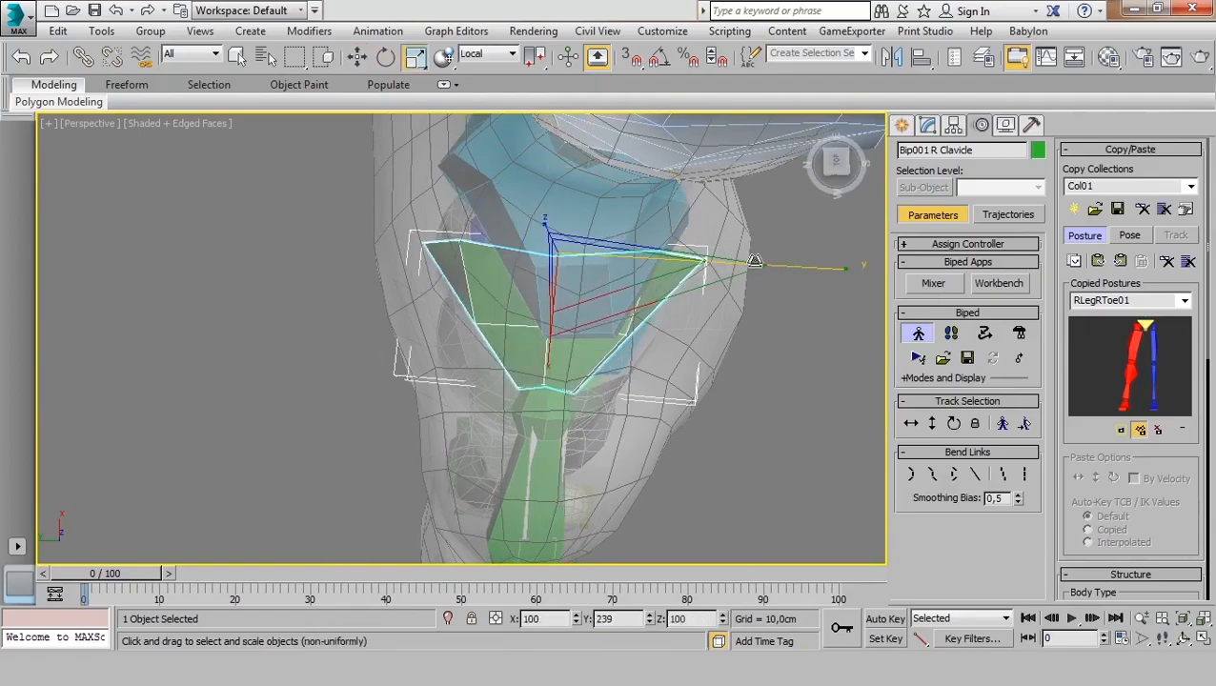
# Enlarge the right clavicle along its local Z axis to fill the shoulder's height, and check it in the front view.
pyautogui.keyDown('alt'); pyautogui.moveTo(705, 307); pyautogui.dragTo(534, 215, button='middle'); pyautogui.keyUp('alt')
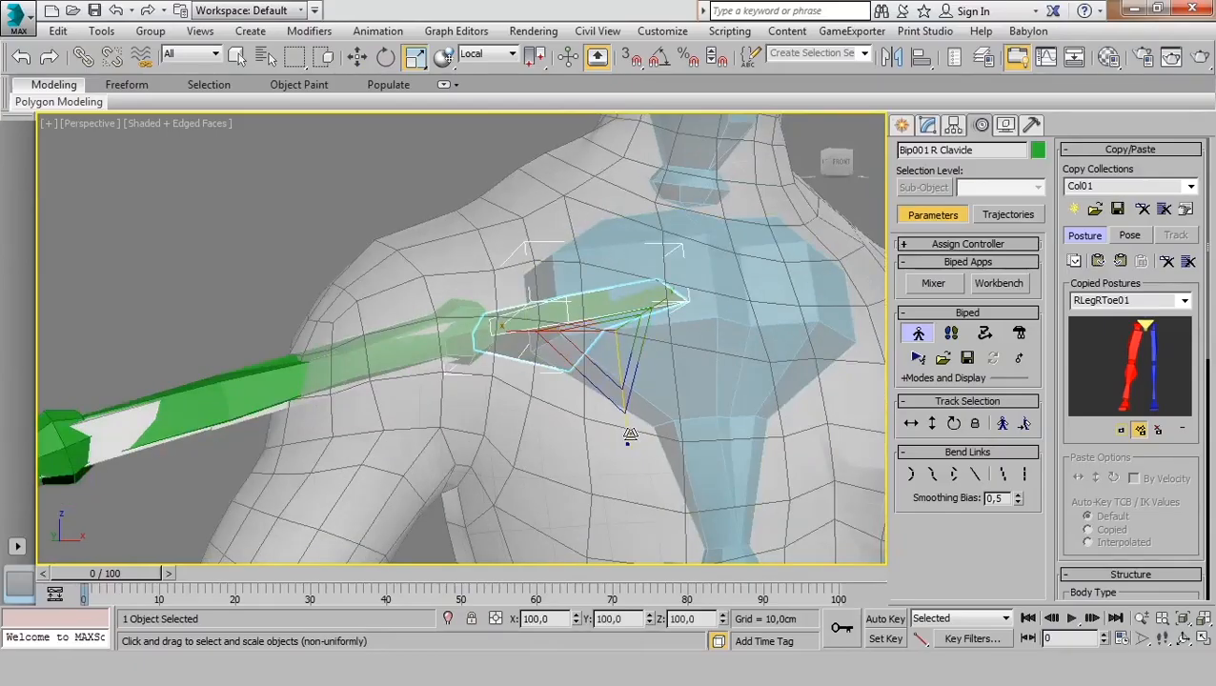
pyautogui.moveTo(630, 435); pyautogui.dragTo(662, 593)
pyautogui.press('f')
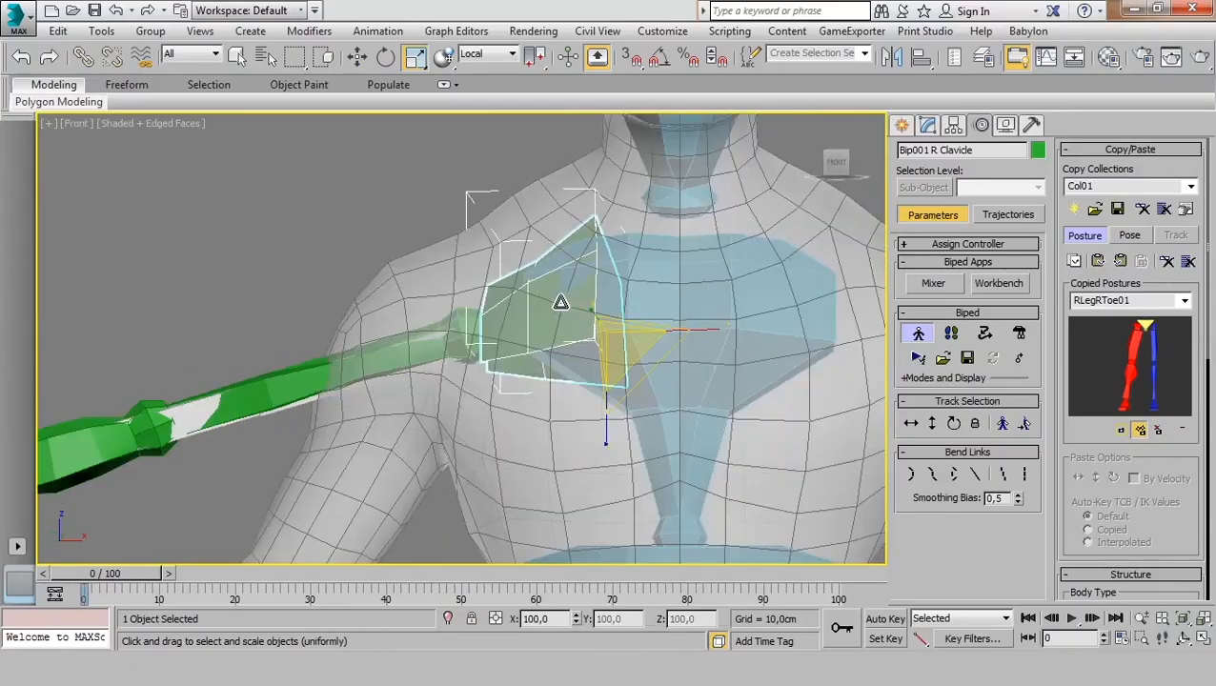
# Lengthen the right clavicle to about 104% along local X and rotate it slightly in the front view to align with the shoulder.
pyautogui.scroll(4, 495, 319)
pyautogui.scroll(-6, 482, 319)
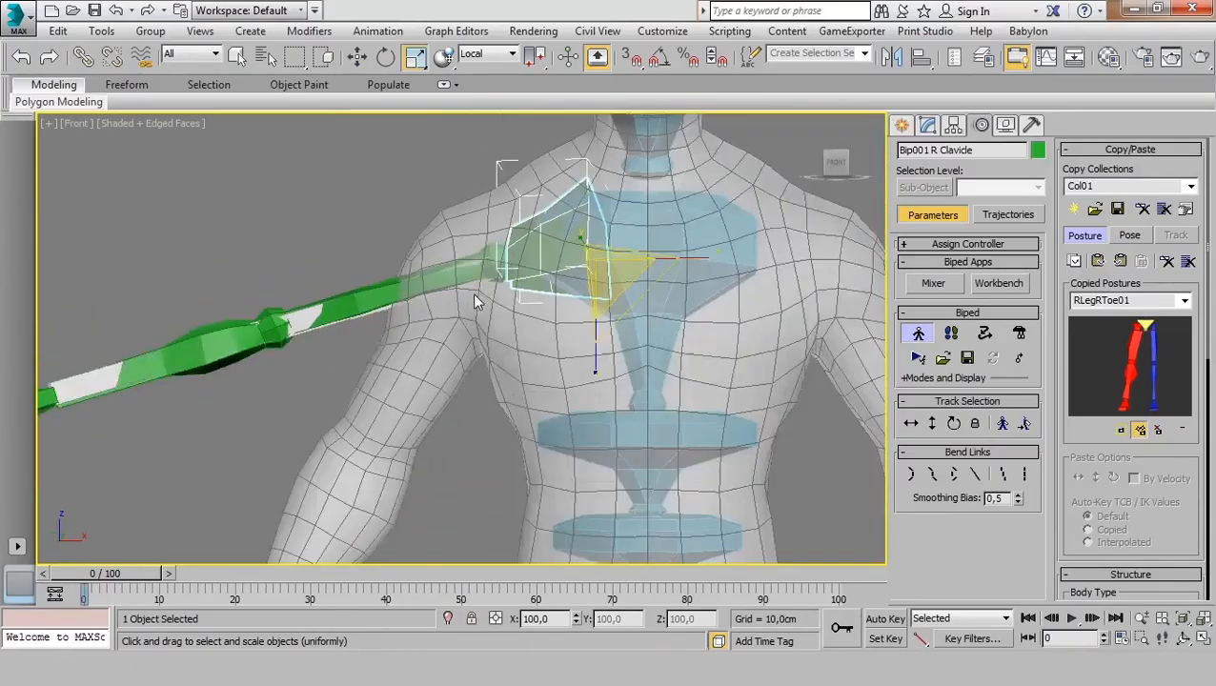
pyautogui.scroll(-3, 476, 301)
pyautogui.scroll(3, 481, 305)
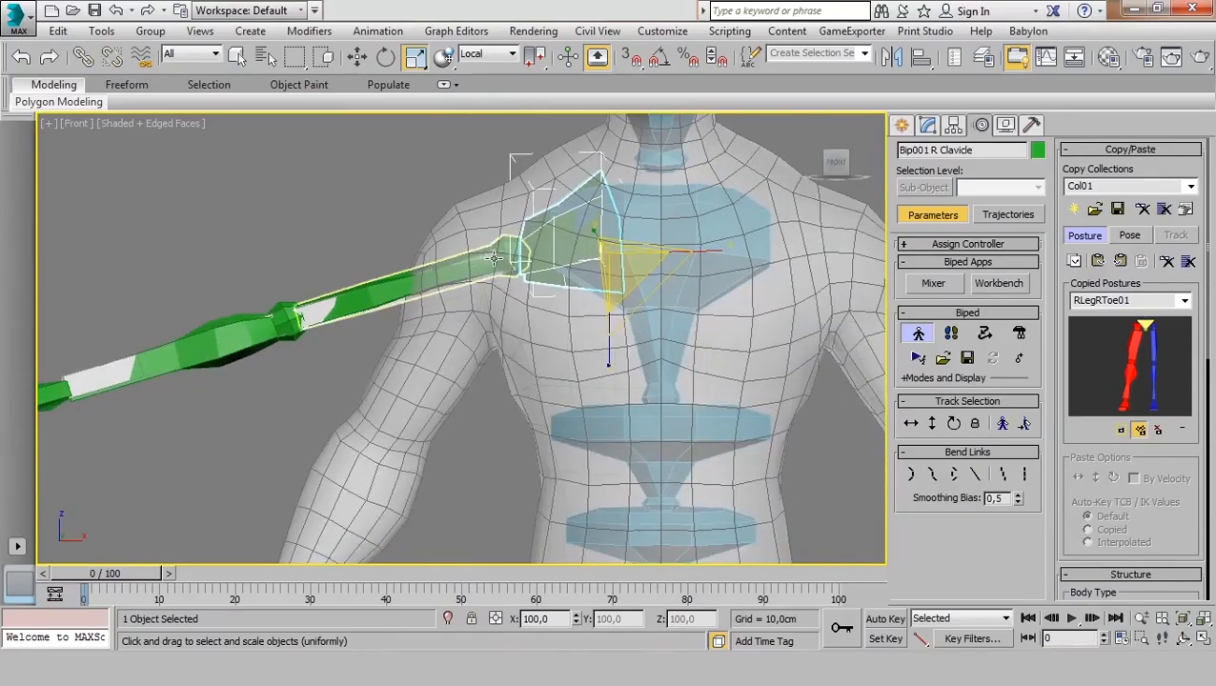
pyautogui.scroll(2, 500, 259)
pyautogui.scroll(-3, 515, 228)
pyautogui.scroll(1, 491, 298)
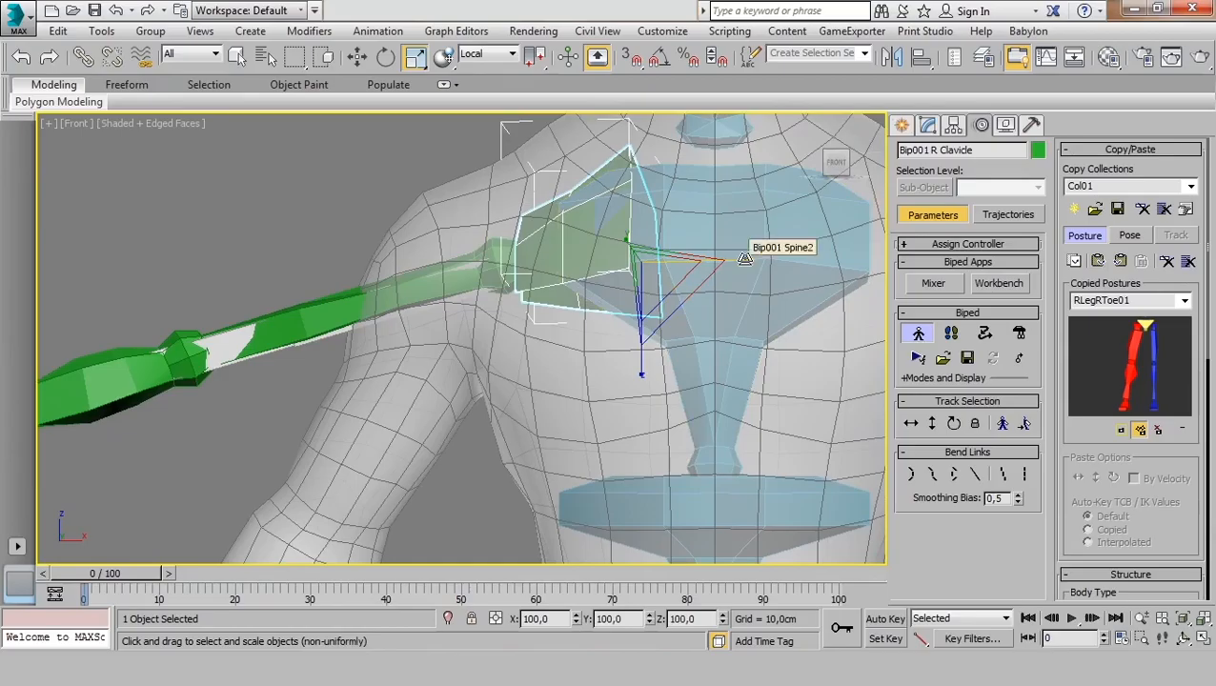
pyautogui.moveTo(745, 259); pyautogui.dragTo(749, 257)
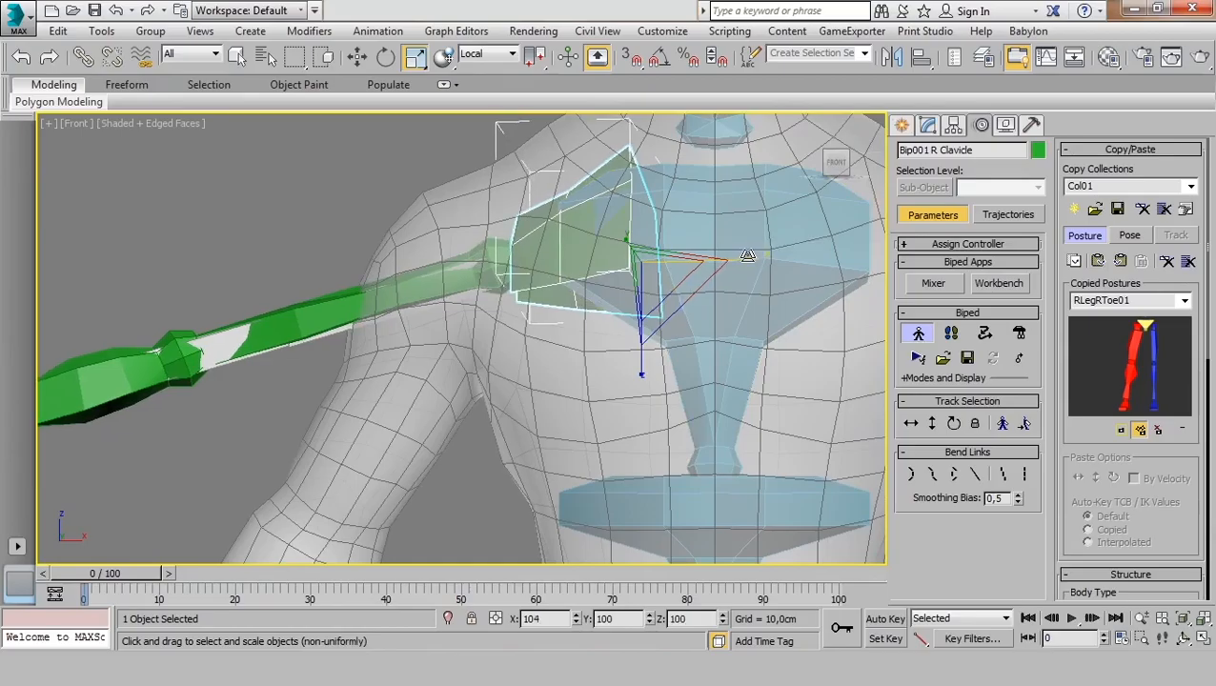
pyautogui.press('e')
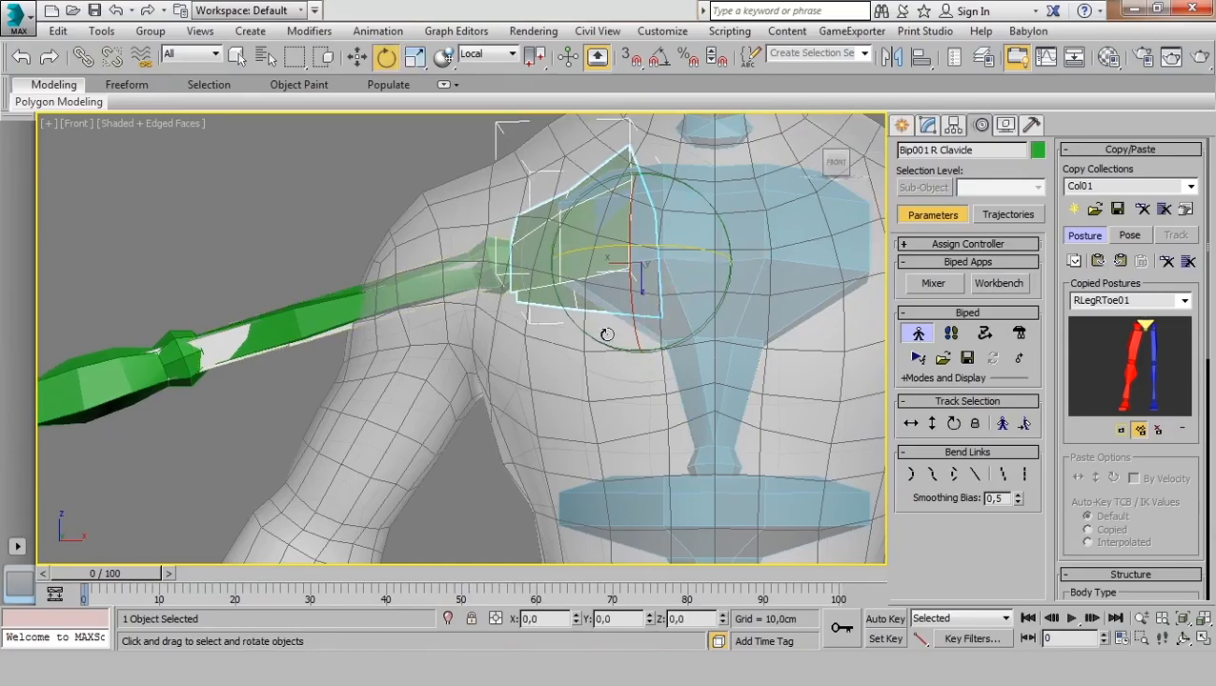
pyautogui.moveTo(608, 342); pyautogui.dragTo(616, 343)
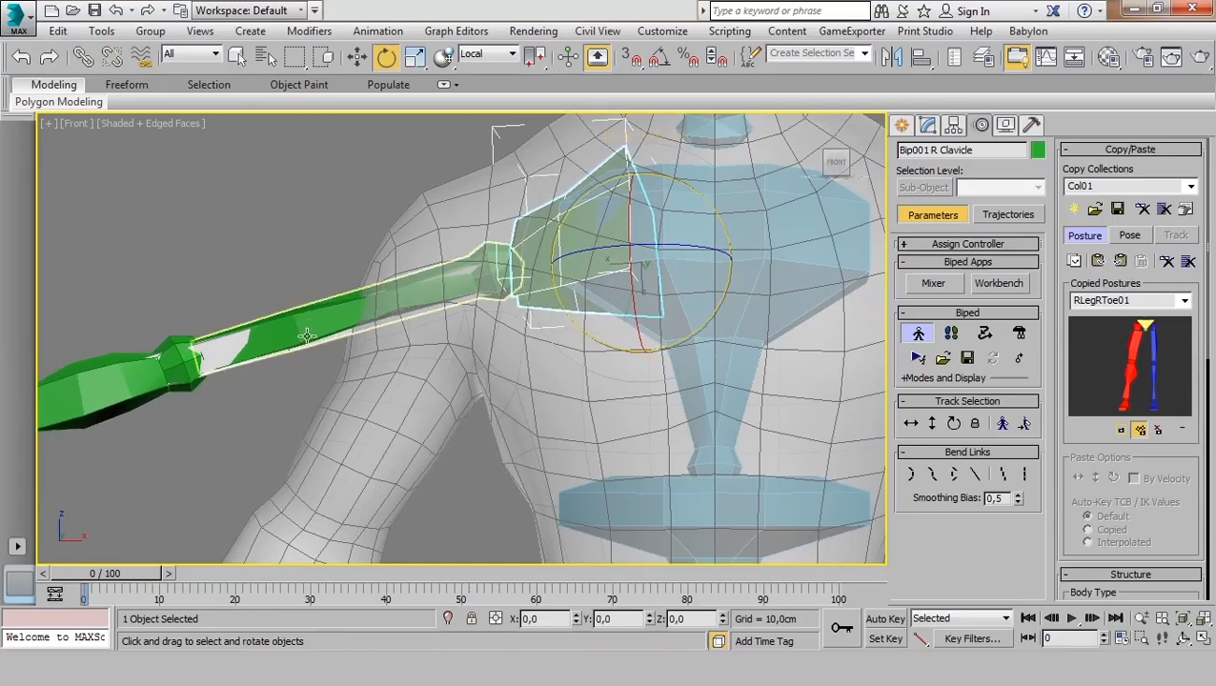
# Select the right upper arm and rotate it downward in the front view to lie inside the mesh arm.
pyautogui.click(308, 326)
pyautogui.scroll(-3, 308, 325)
pyautogui.moveTo(403, 360); pyautogui.dragTo(446, 254, button='middle')
pyautogui.scroll(1, 446, 254)
pyautogui.moveTo(385, 284); pyautogui.dragTo(467, 274)
pyautogui.moveTo(334, 293); pyautogui.dragTo(411, 390, button='middle')
pyautogui.scroll(2, 408, 350)
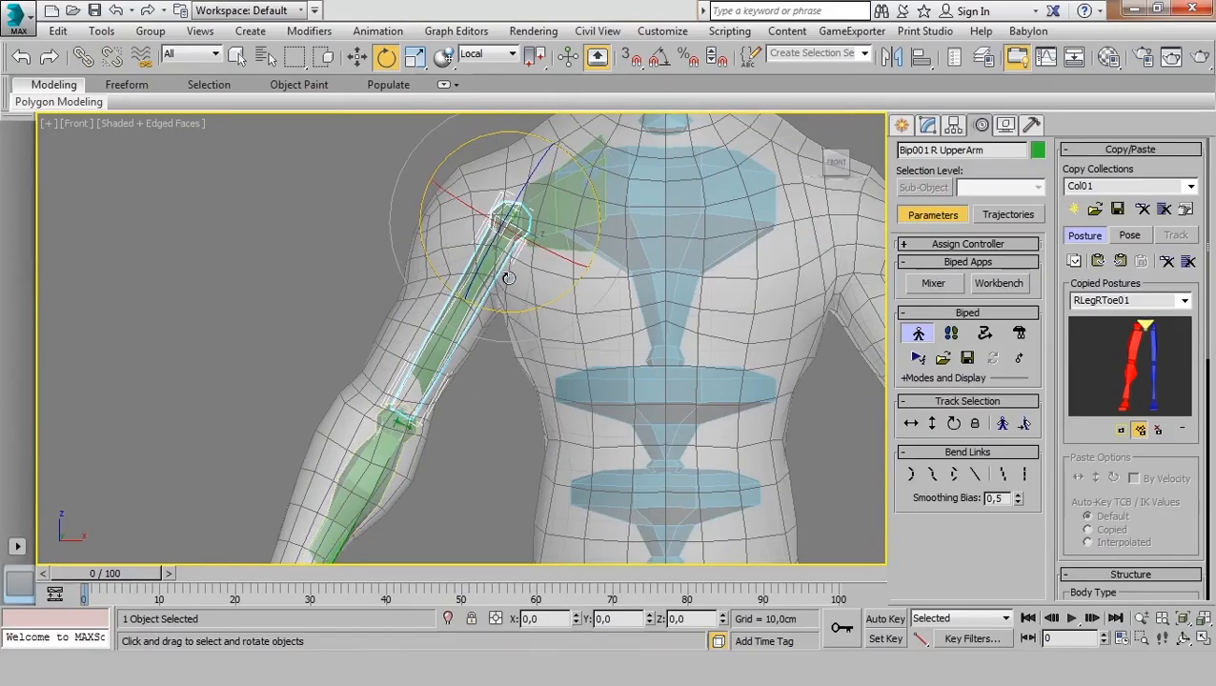
# Select the right clavicle again and lengthen it to about 113% along local X, moving the shoulder joint outward.
pyautogui.click(599, 166)
pyautogui.click(532, 214)
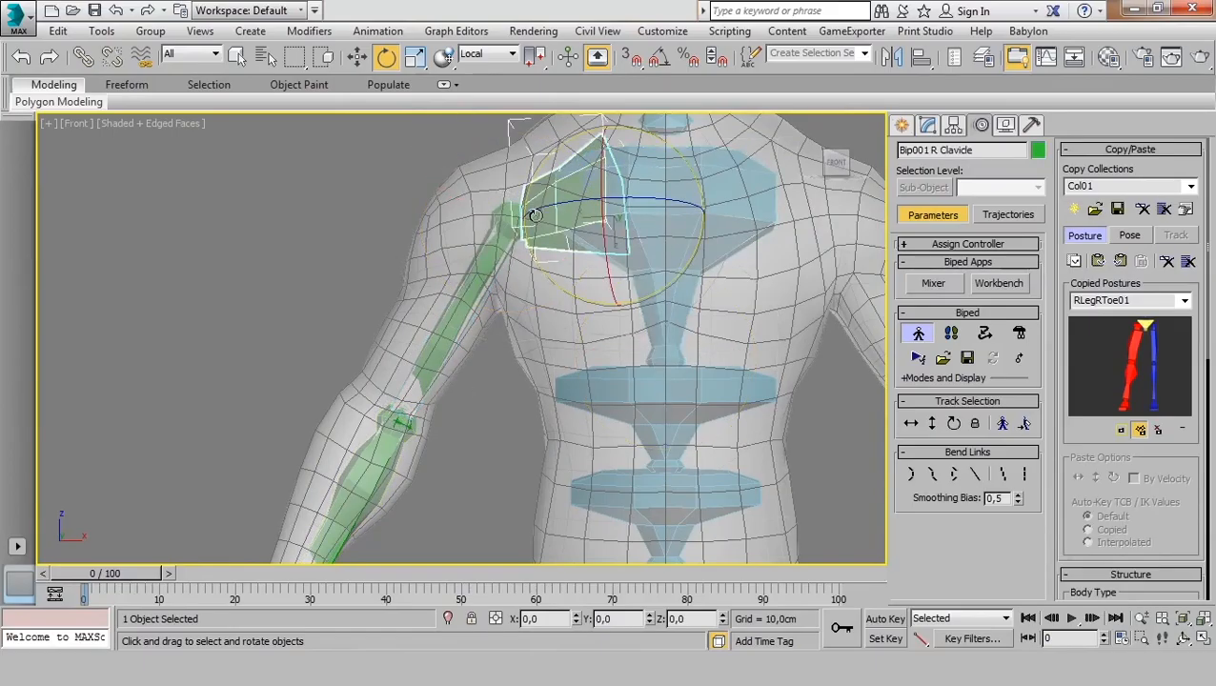
pyautogui.press('r')
pyautogui.press('r')
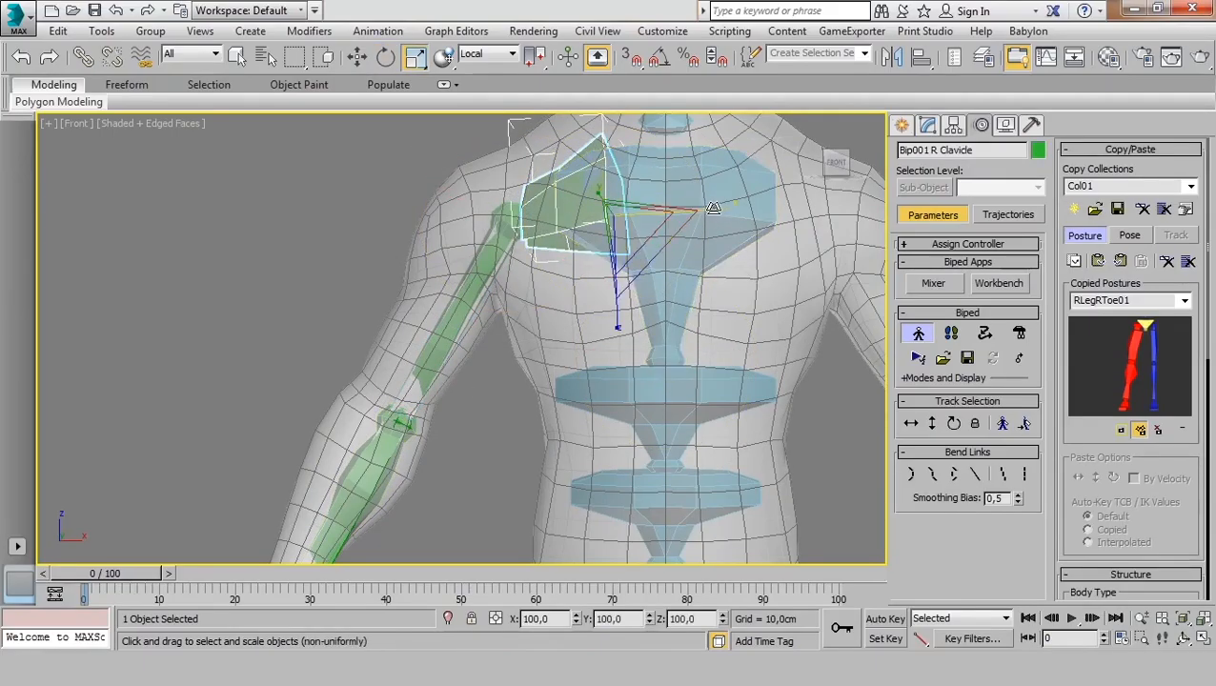
pyautogui.moveTo(713, 208); pyautogui.dragTo(721, 208)
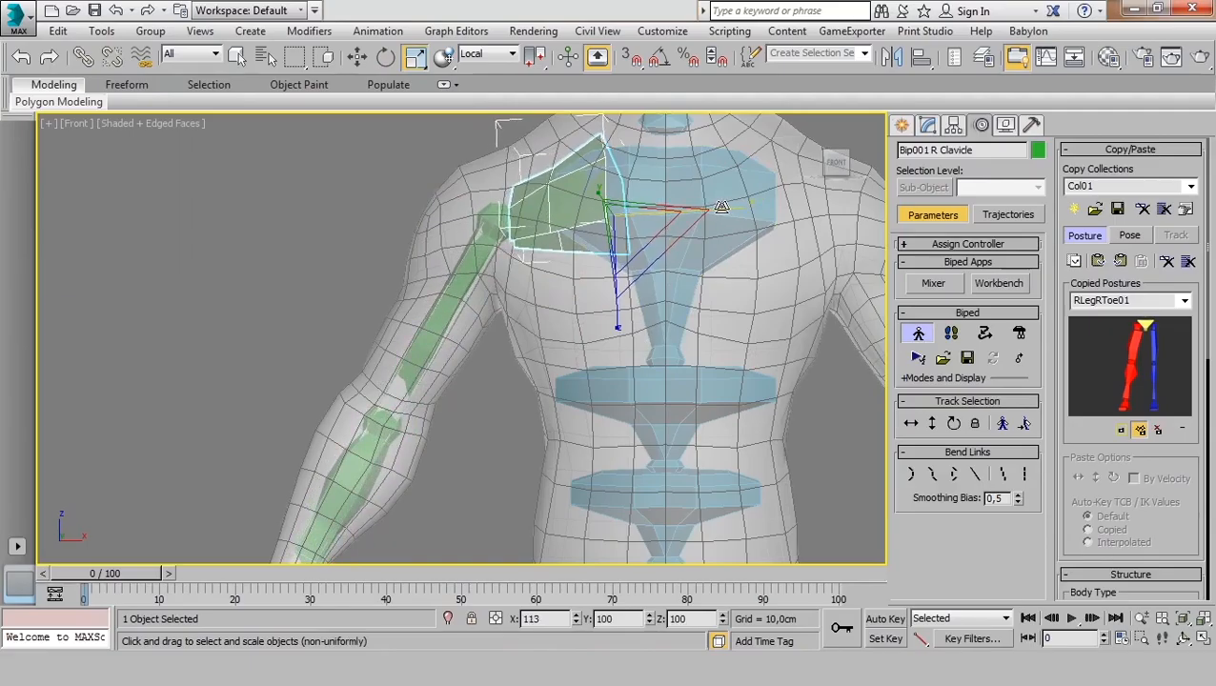
pyautogui.press('r')
# Rotate the right clavicle about 1.47 degrees around local Z in the left view.
pyautogui.moveTo(466, 235); pyautogui.dragTo(603, 299, button='middle')
pyautogui.press('p')
pyautogui.scroll(-2, 453, 279)
pyautogui.press('l')
pyautogui.moveTo(516, 454); pyautogui.dragTo(554, 185, button='middle')
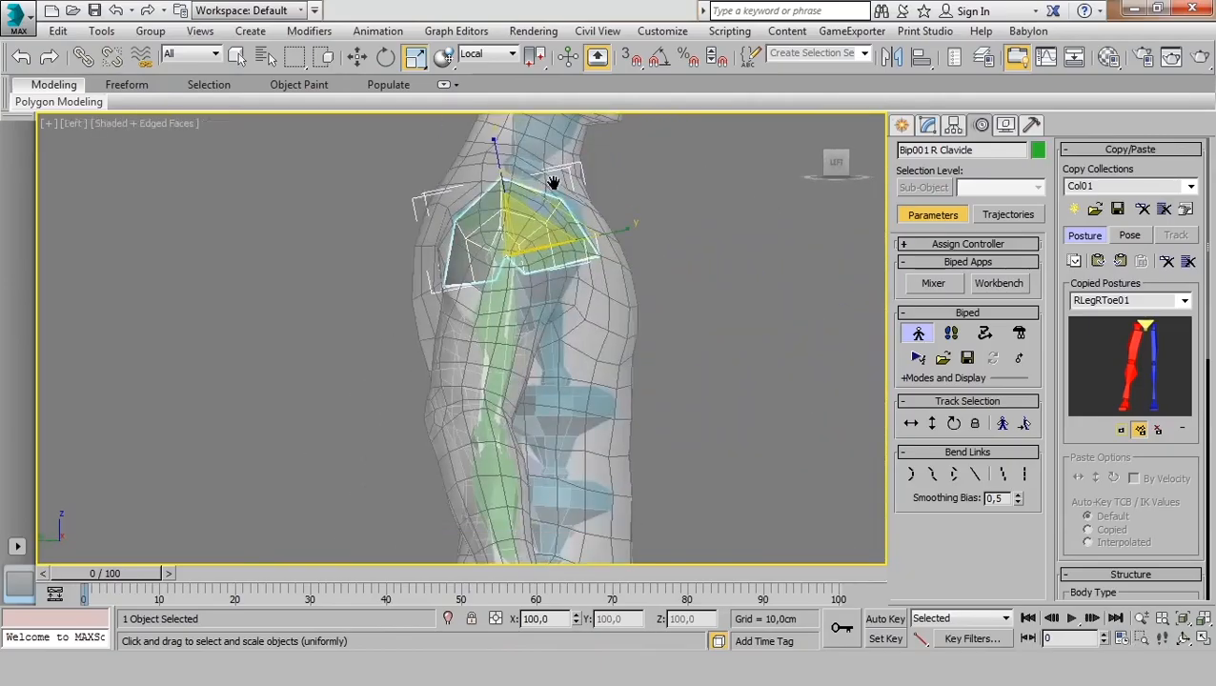
pyautogui.scroll(2, 550, 210)
pyautogui.moveTo(546, 228); pyautogui.dragTo(552, 255, button='middle')
pyautogui.press('e')
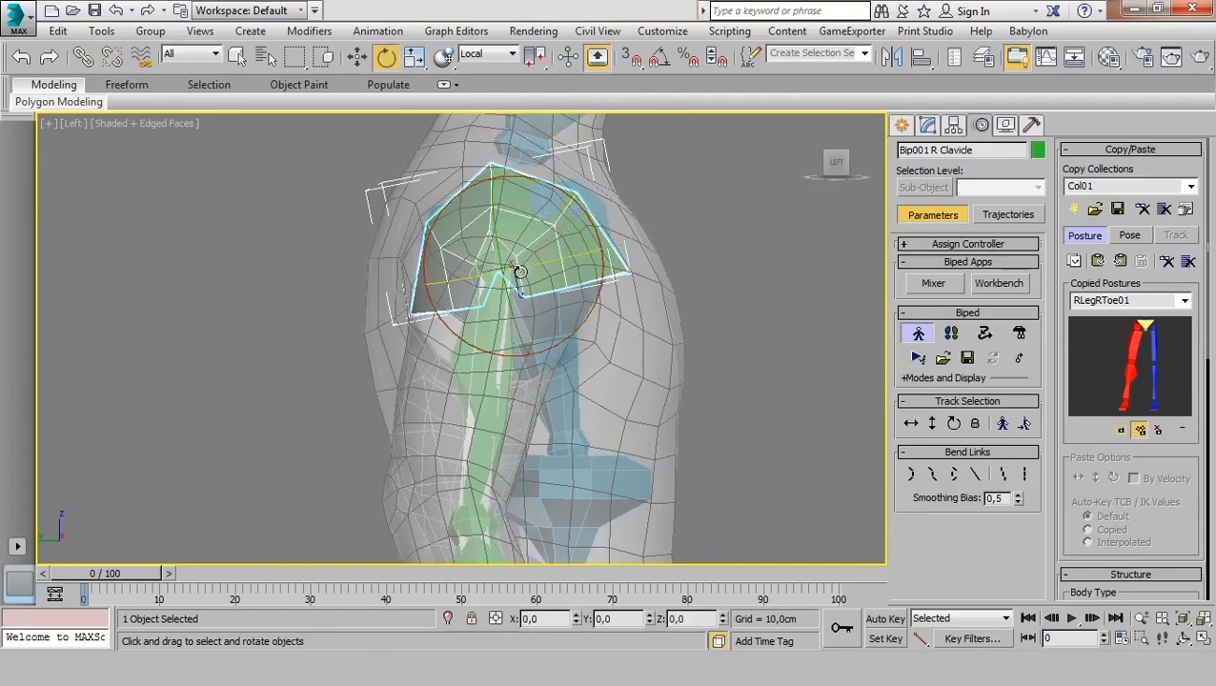
pyautogui.moveTo(519, 267); pyautogui.dragTo(515, 267)
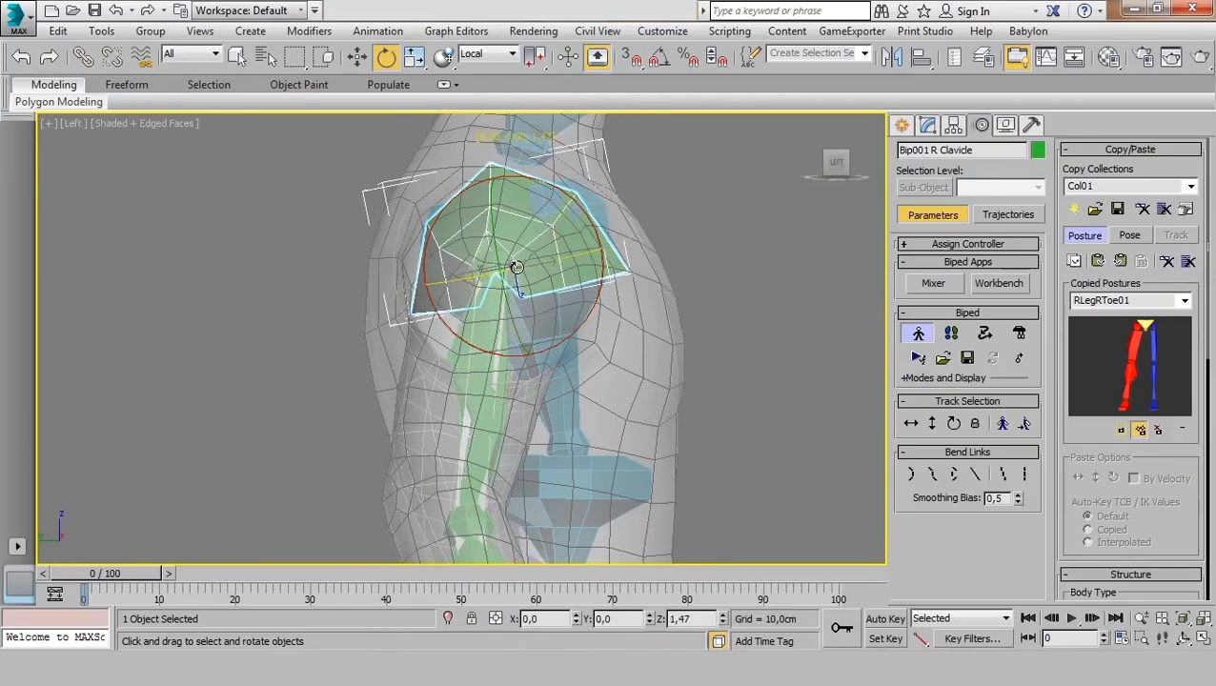
# Select the right upper arm and rotate it backward in the left view and slightly outward in the front view, following the mesh arm.
pyautogui.click(478, 409)
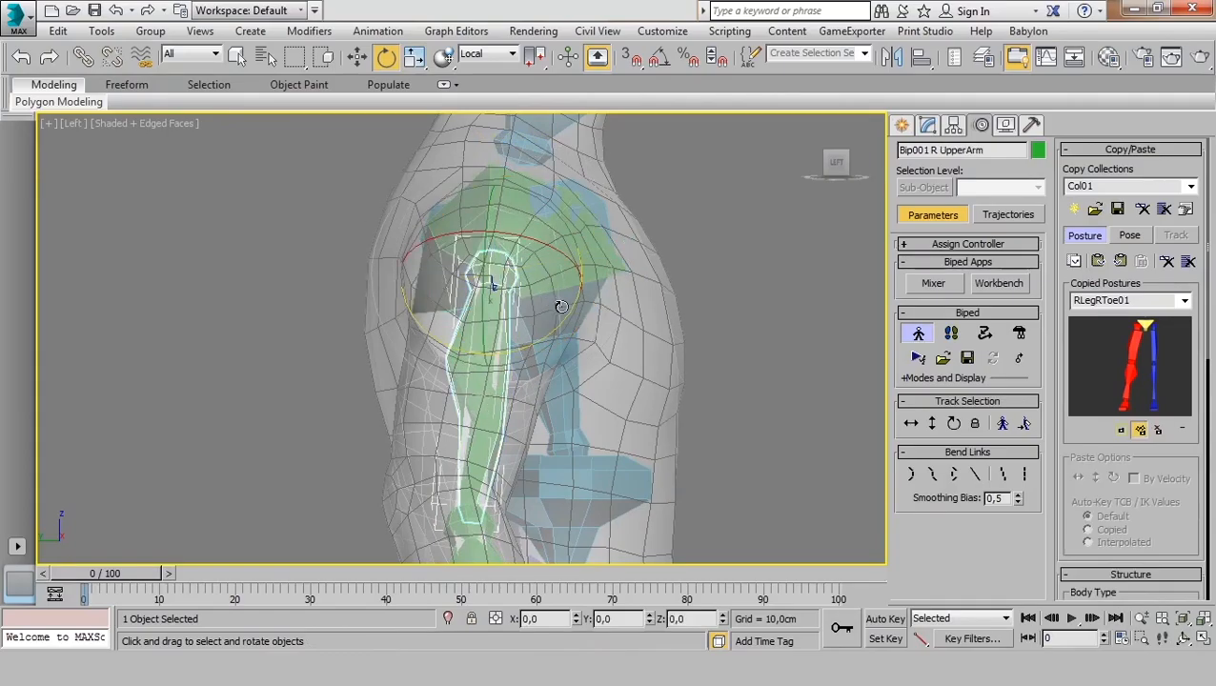
pyautogui.moveTo(561, 306); pyautogui.dragTo(559, 327)
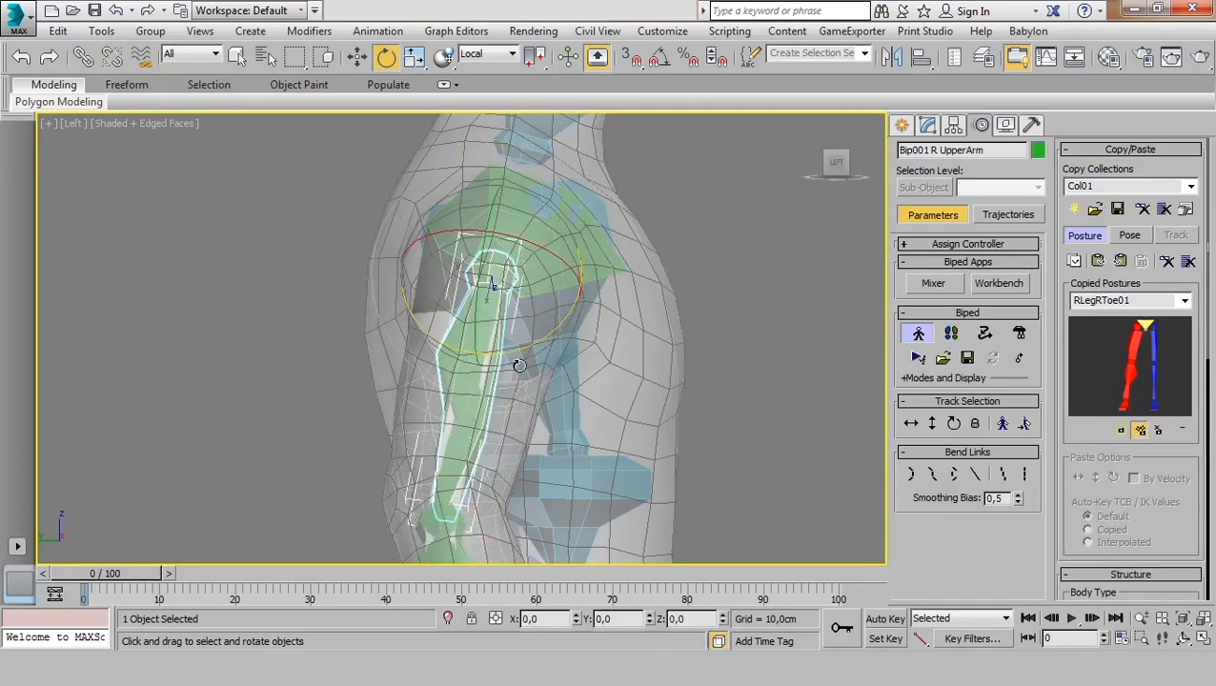
pyautogui.moveTo(519, 366); pyautogui.dragTo(493, 352, button='middle')
pyautogui.press('f')
pyautogui.moveTo(433, 378); pyautogui.dragTo(443, 350, button='middle')
pyautogui.scroll(2, 443, 347)
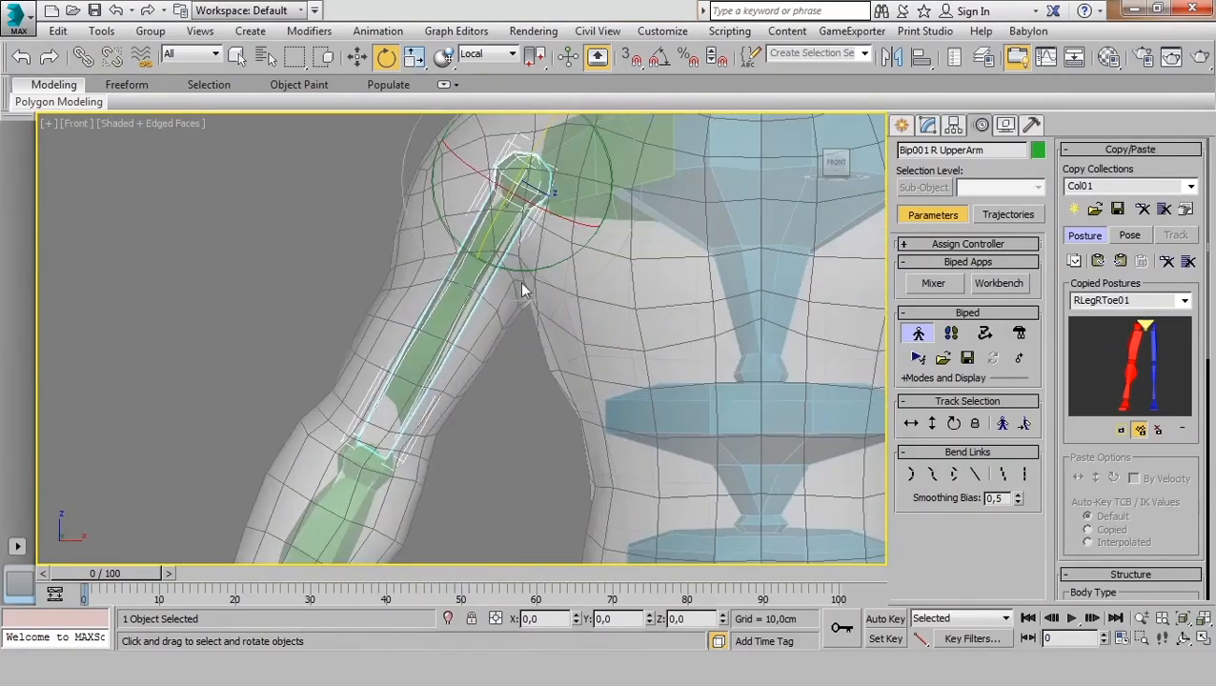
pyautogui.moveTo(524, 272); pyautogui.dragTo(524, 268)
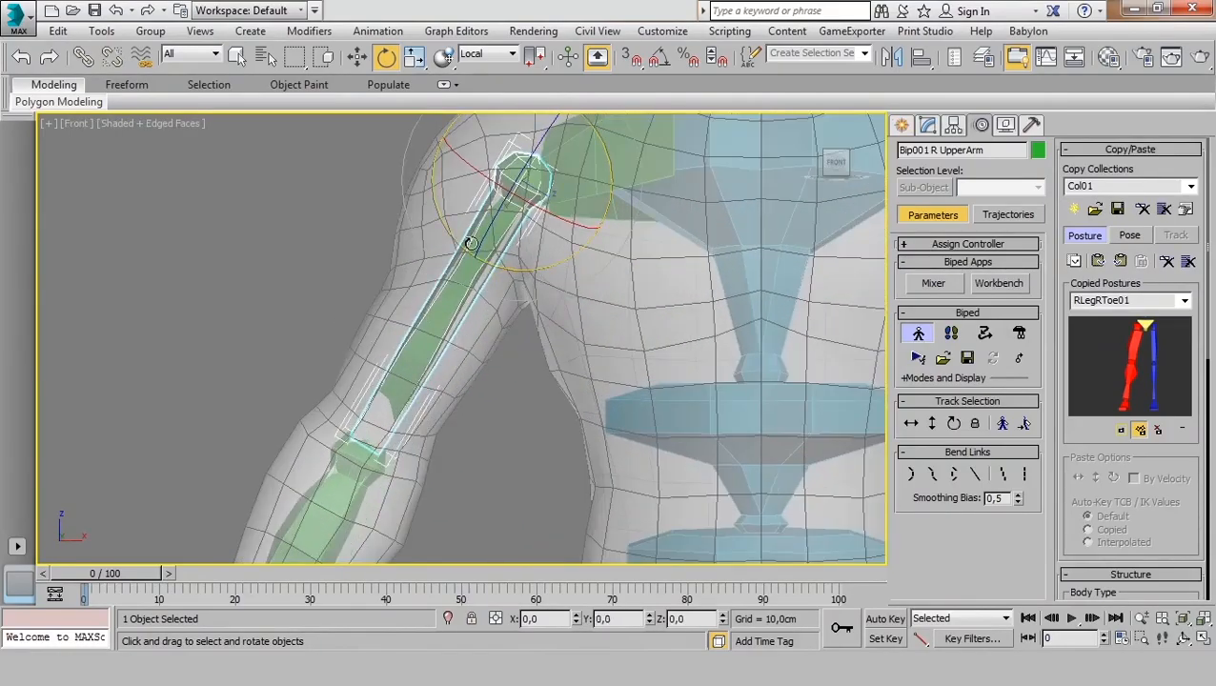
pyautogui.press('t')
pyautogui.press('f')
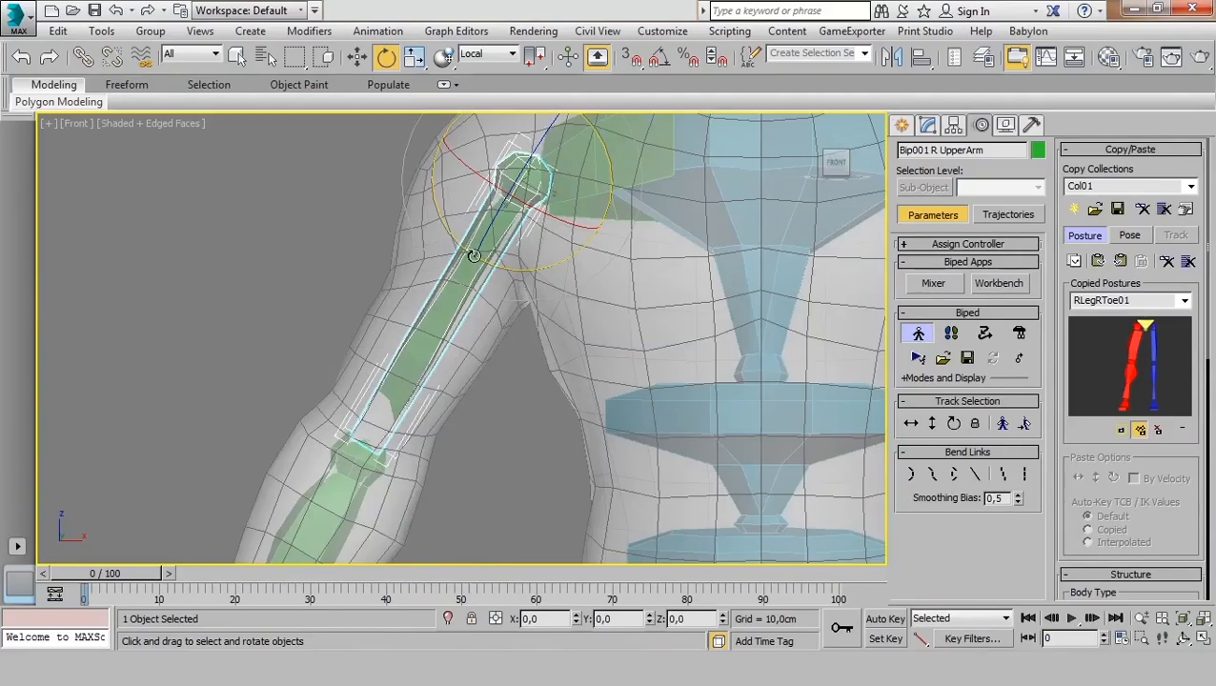
# Shorten the right upper arm to about 95% along local X in the left view, bringing its end to the elbow.
pyautogui.moveTo(449, 277); pyautogui.dragTo(488, 275, button='middle')
pyautogui.press('r')
pyautogui.moveTo(612, 141); pyautogui.dragTo(612, 210, button='middle')
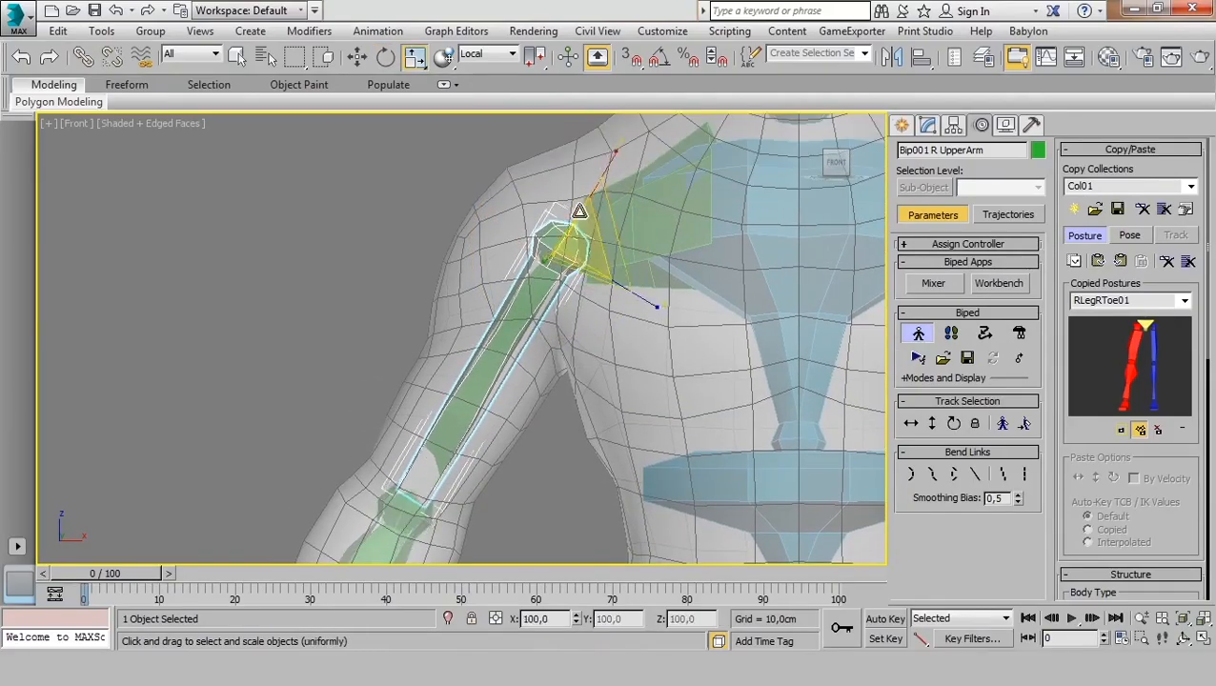
pyautogui.press('l')
pyautogui.moveTo(463, 301); pyautogui.dragTo(472, 297, button='middle')
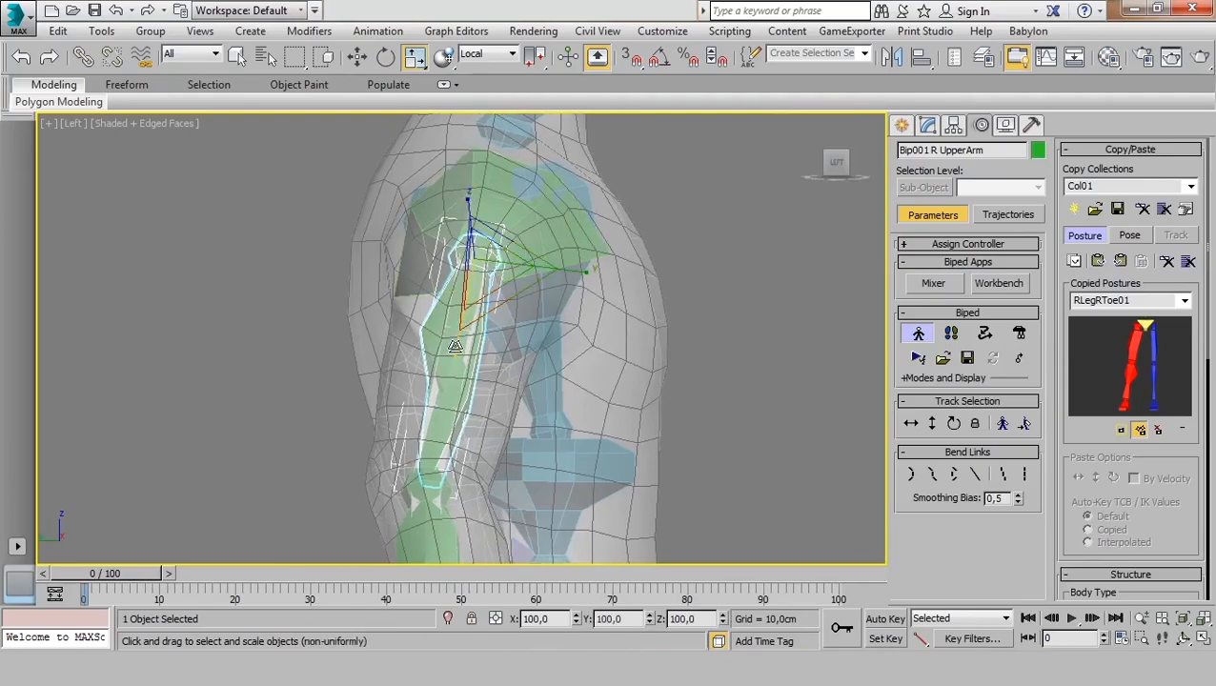
pyautogui.moveTo(456, 345); pyautogui.dragTo(457, 342)
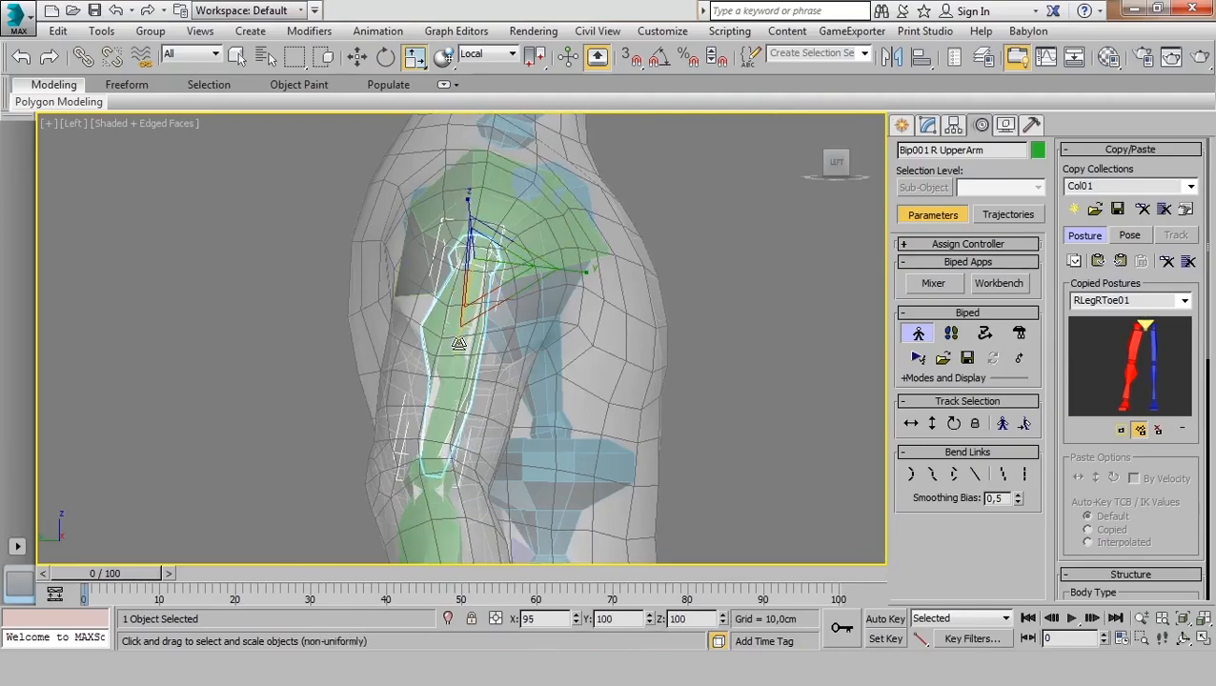
# Fine-tune the right upper arm's length to about 101% along local X in a side-on perspective view.
pyautogui.press('f')
pyautogui.moveTo(432, 374); pyautogui.dragTo(434, 344, button='middle')
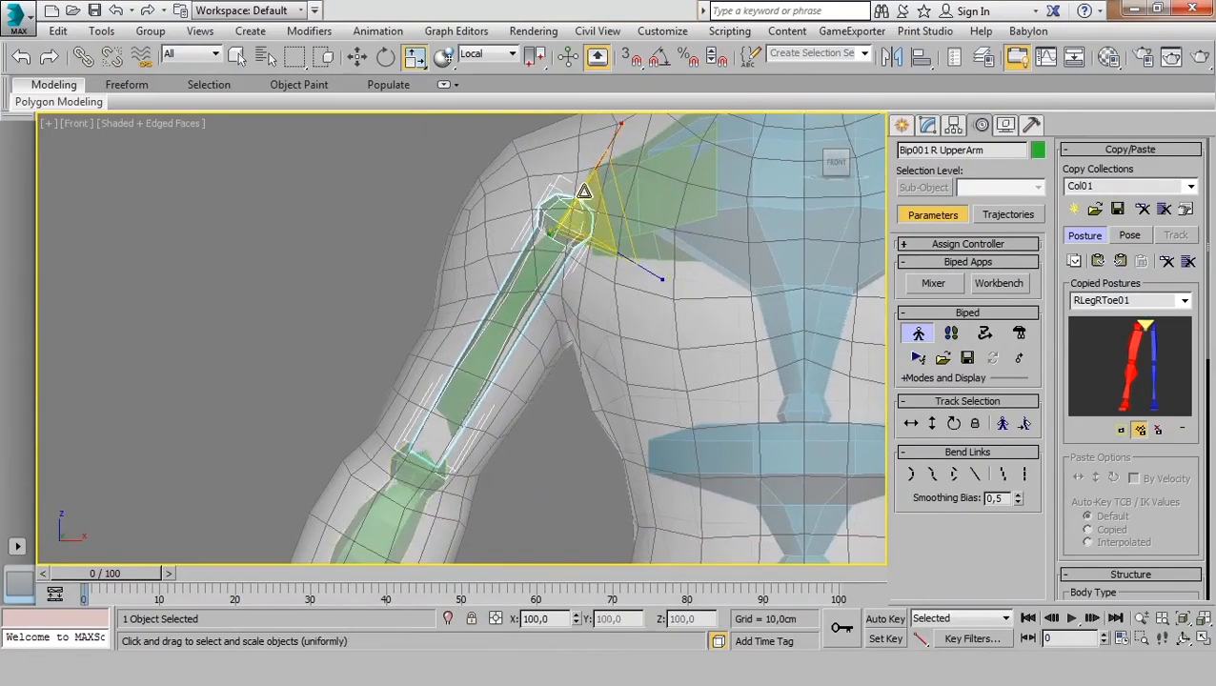
pyautogui.press('p')
pyautogui.scroll(-3, 439, 314)
pyautogui.keyDown('alt'); pyautogui.moveTo(467, 278); pyautogui.dragTo(572, 295, button='middle'); pyautogui.keyUp('alt')
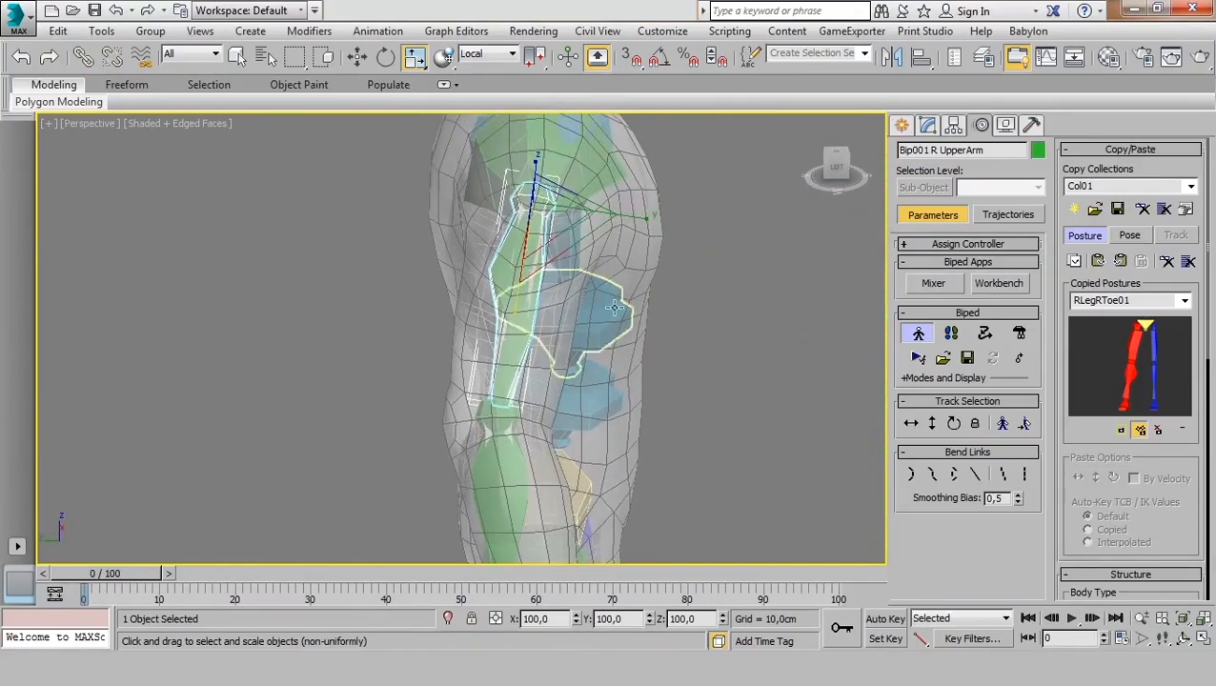
pyautogui.moveTo(518, 296); pyautogui.dragTo(518, 303)
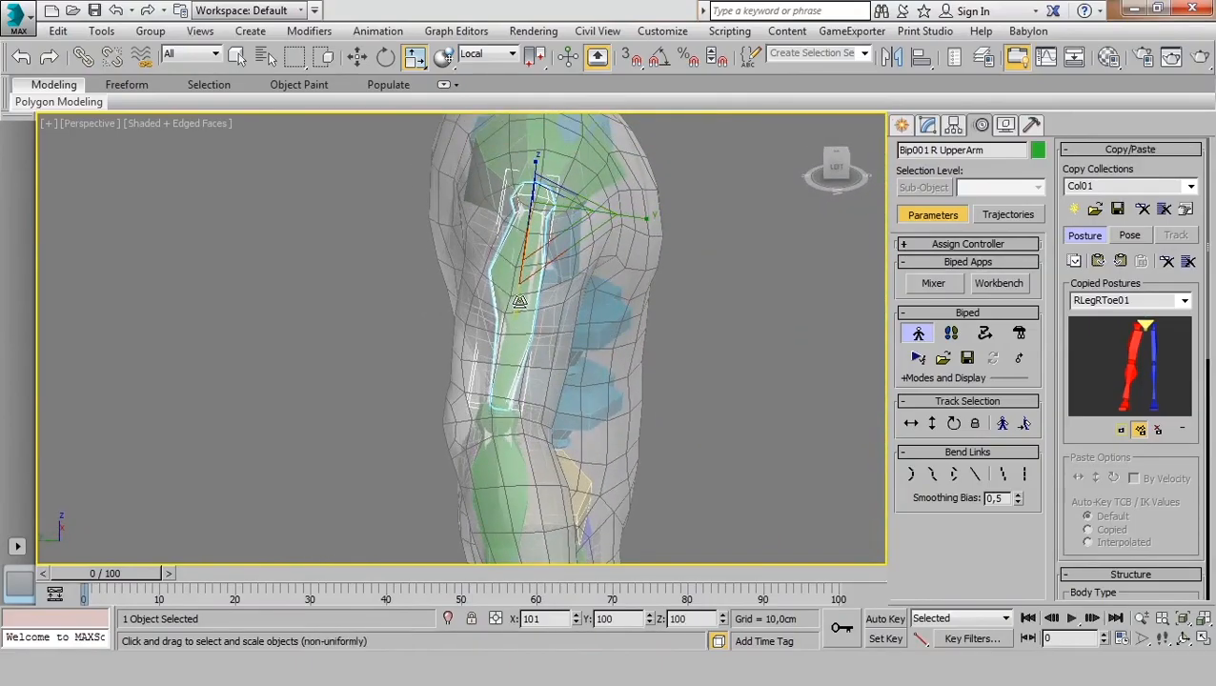
# Select the right forearm and rotate it forward from the elbow so it runs through the mesh forearm to the wrist.
pyautogui.keyDown('alt'); pyautogui.moveTo(531, 350); pyautogui.dragTo(392, 334, button='middle'); pyautogui.keyUp('alt')
pyautogui.moveTo(481, 461); pyautogui.dragTo(572, 360, button='middle')
pyautogui.click(416, 333)
pyautogui.moveTo(464, 290); pyautogui.dragTo(470, 313, button='middle')
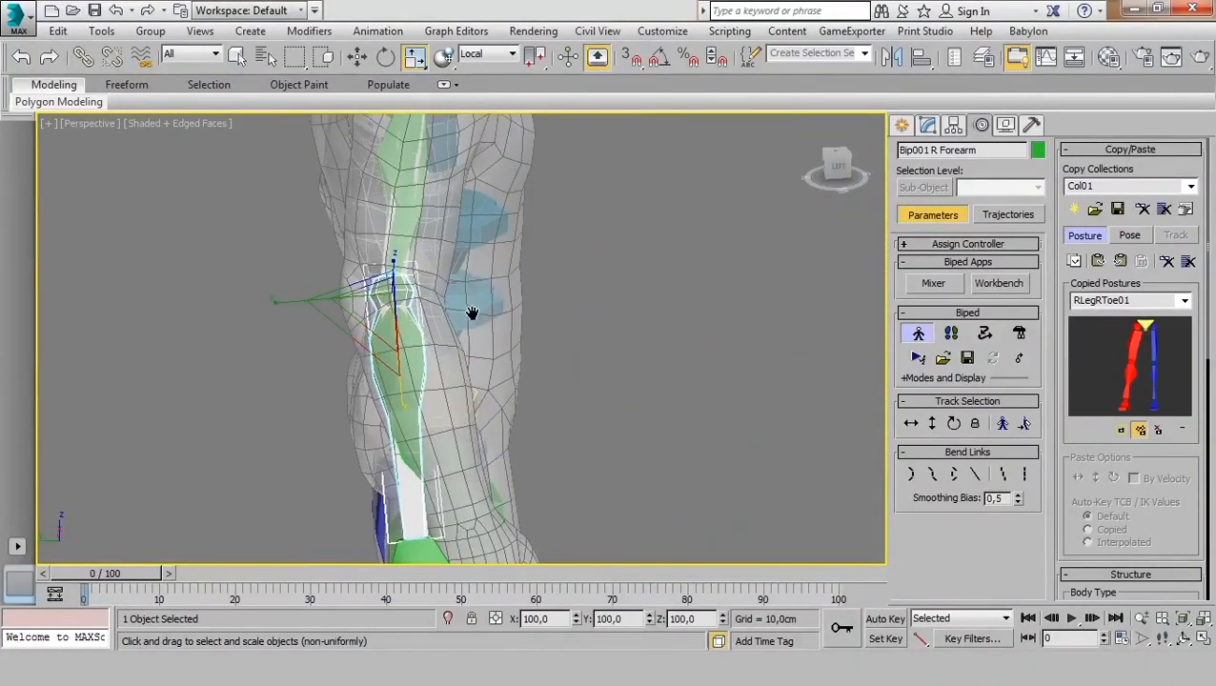
pyautogui.press('e')
pyautogui.moveTo(439, 365)
pyautogui.mouseDown()
pyautogui.moveTo(454, 347)
pyautogui.moveTo(386, 359)
pyautogui.moveTo(455, 350)
pyautogui.mouseUp()
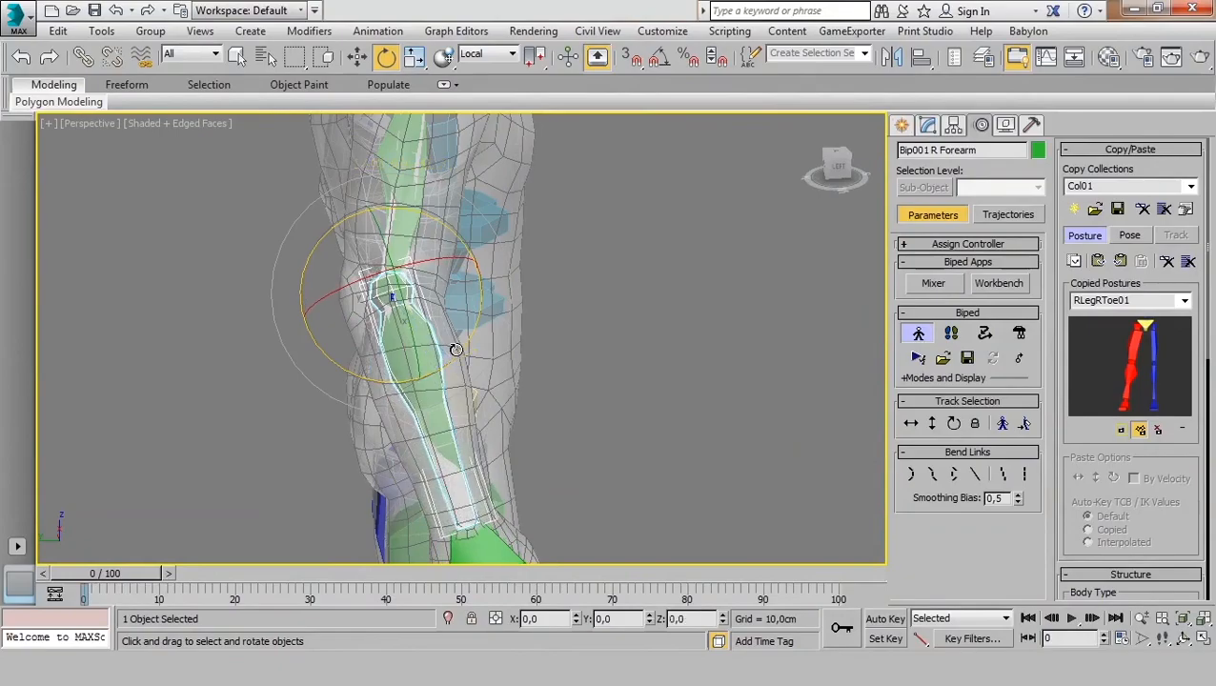
# Select the right upper arm in the front view and rotate it about -1.35 degrees around local Y.
pyautogui.keyDown('alt'); pyautogui.moveTo(456, 350); pyautogui.dragTo(267, 325, button='middle'); pyautogui.keyUp('alt')
pyautogui.keyDown('alt'); pyautogui.moveTo(542, 318); pyautogui.dragTo(528, 193, button='middle'); pyautogui.keyUp('alt')
pyautogui.press('f')
pyautogui.scroll(-2, 497, 282)
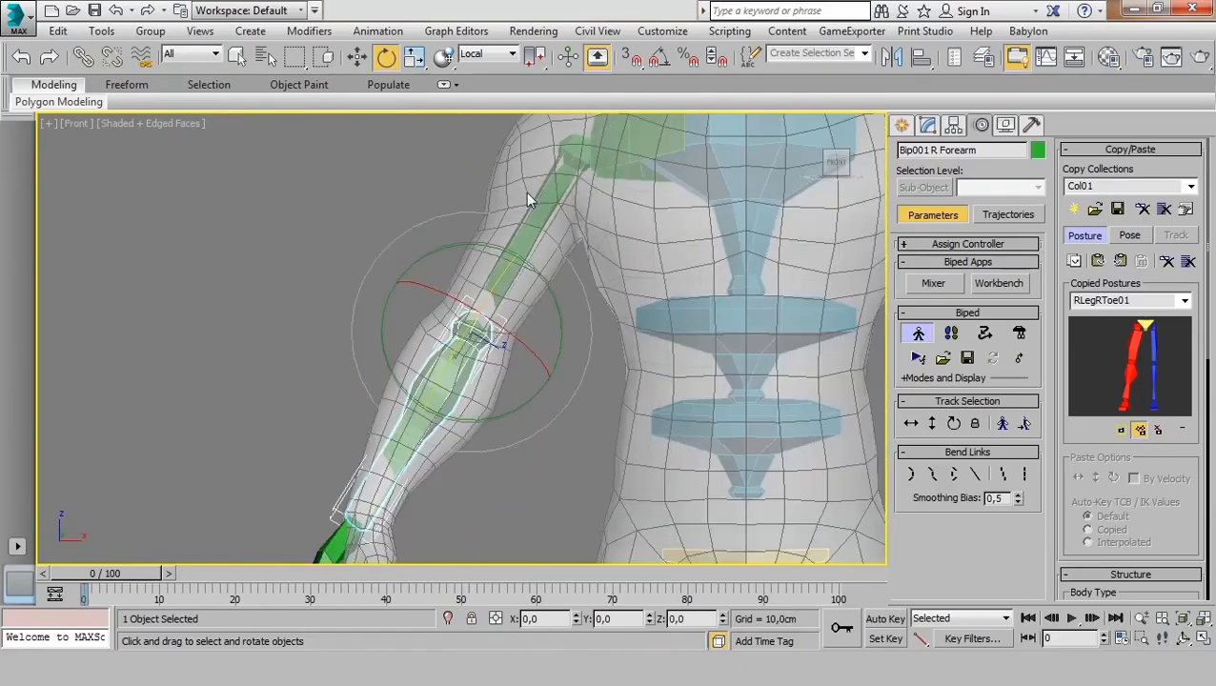
pyautogui.click(558, 174)
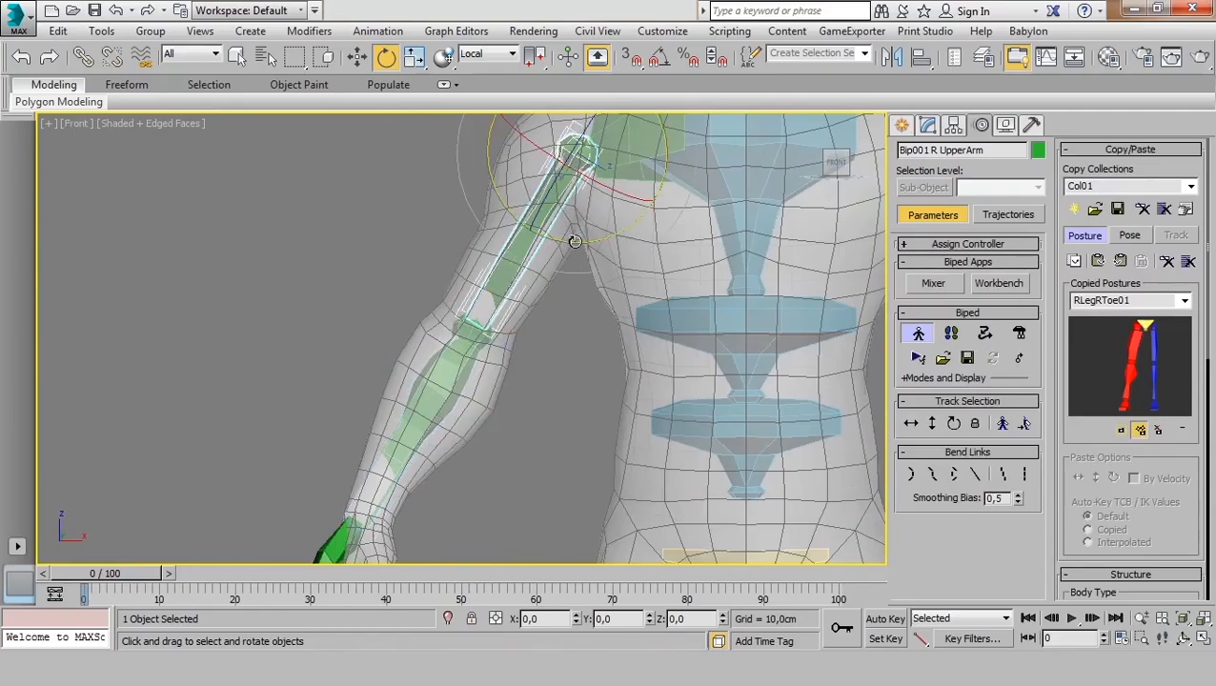
pyautogui.moveTo(577, 241); pyautogui.dragTo(577, 240)
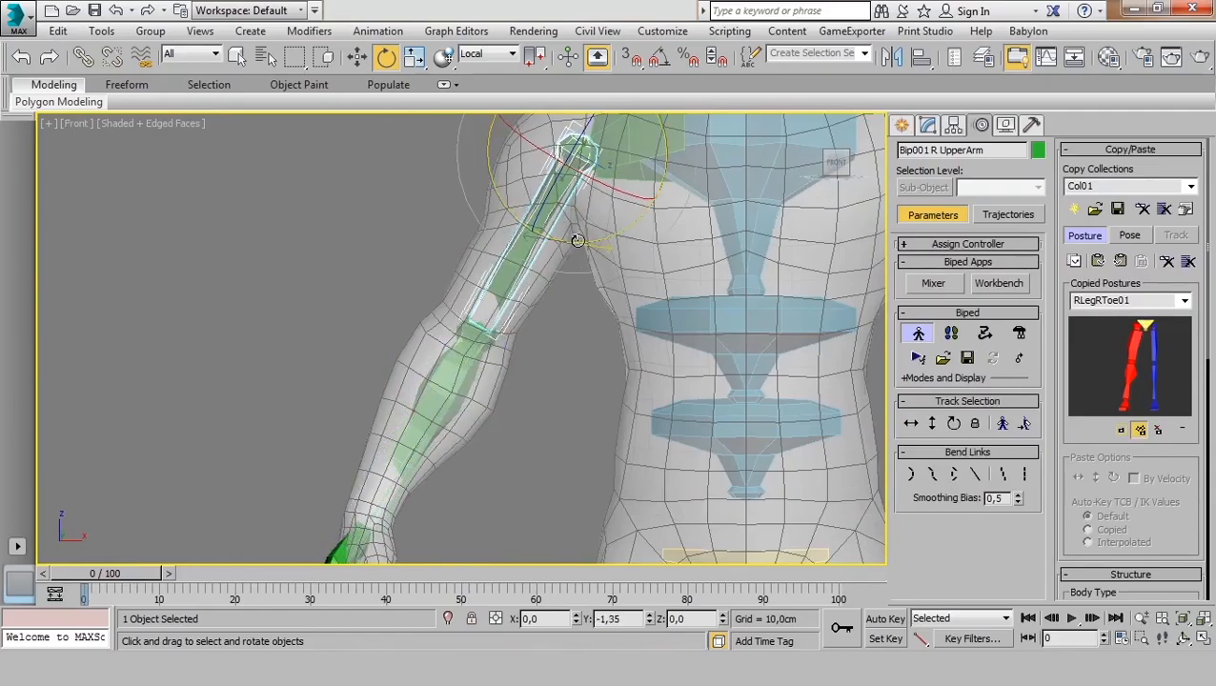
# Select the right forearm and shorten it slightly along local X to end at the mesh's wrist.
pyautogui.moveTo(450, 456); pyautogui.dragTo(448, 340, button='middle')
pyautogui.click(424, 400)
pyautogui.scroll(2, 427, 404)
pyautogui.press('r')
pyautogui.moveTo(485, 270); pyautogui.dragTo(483, 258)
pyautogui.scroll(-2, 483, 259)
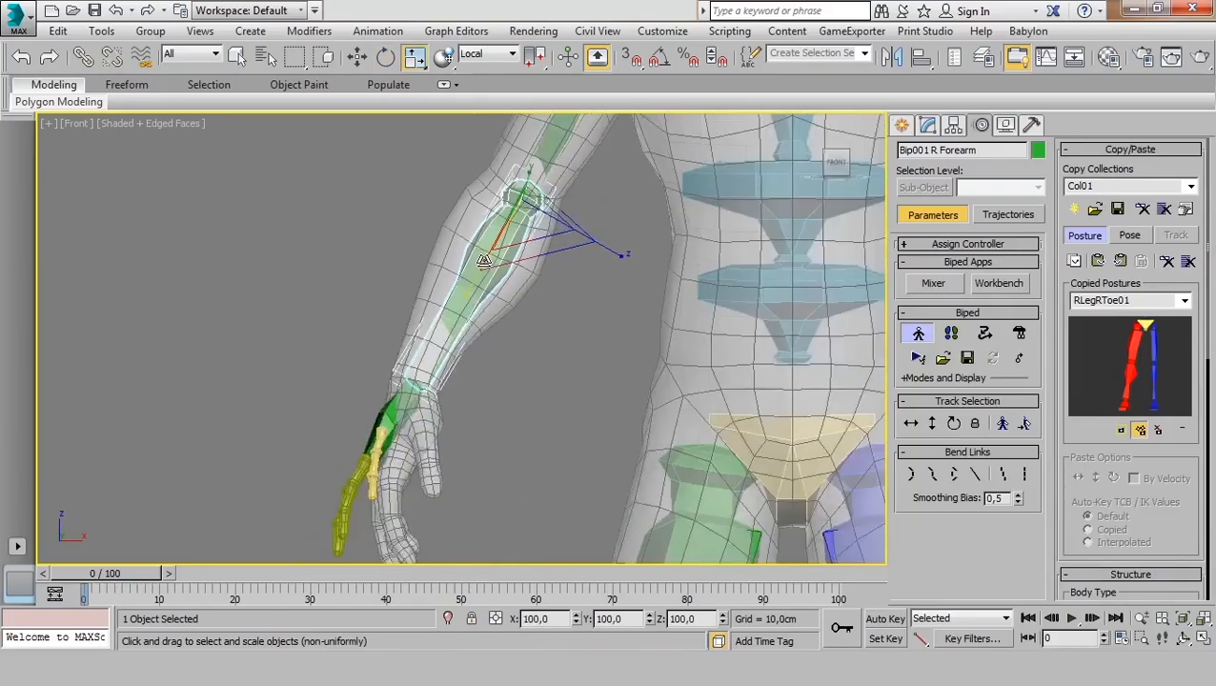
pyautogui.moveTo(483, 259); pyautogui.dragTo(458, 398, button='middle')
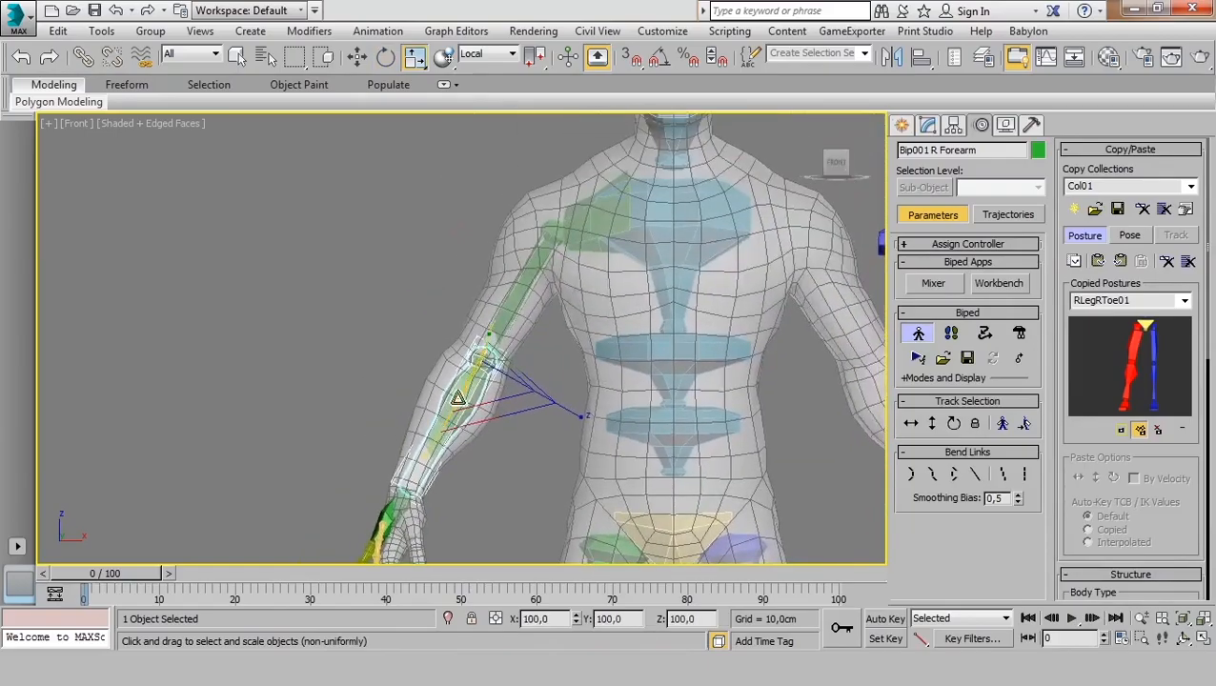
pyautogui.click(534, 269)
pyautogui.keyDown('ctrl'); pyautogui.click(542, 303); pyautogui.keyUp('ctrl')
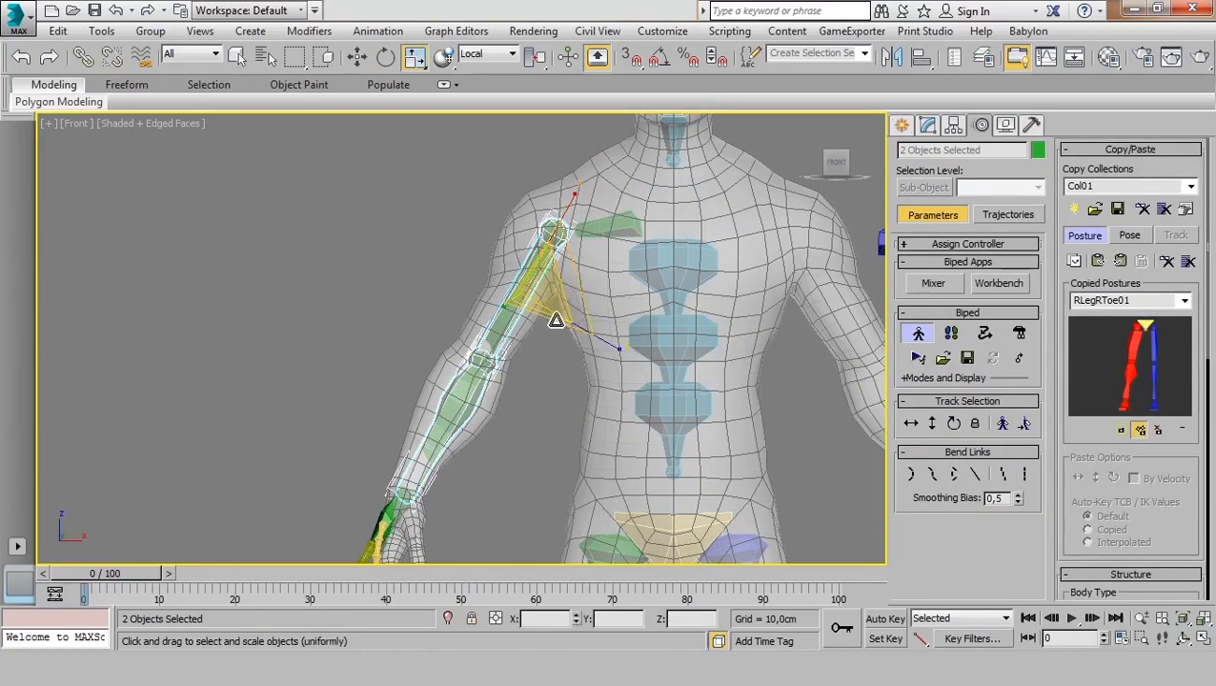
pyautogui.moveTo(556, 324); pyautogui.dragTo(563, 346)
pyautogui.rightClick(562, 346)
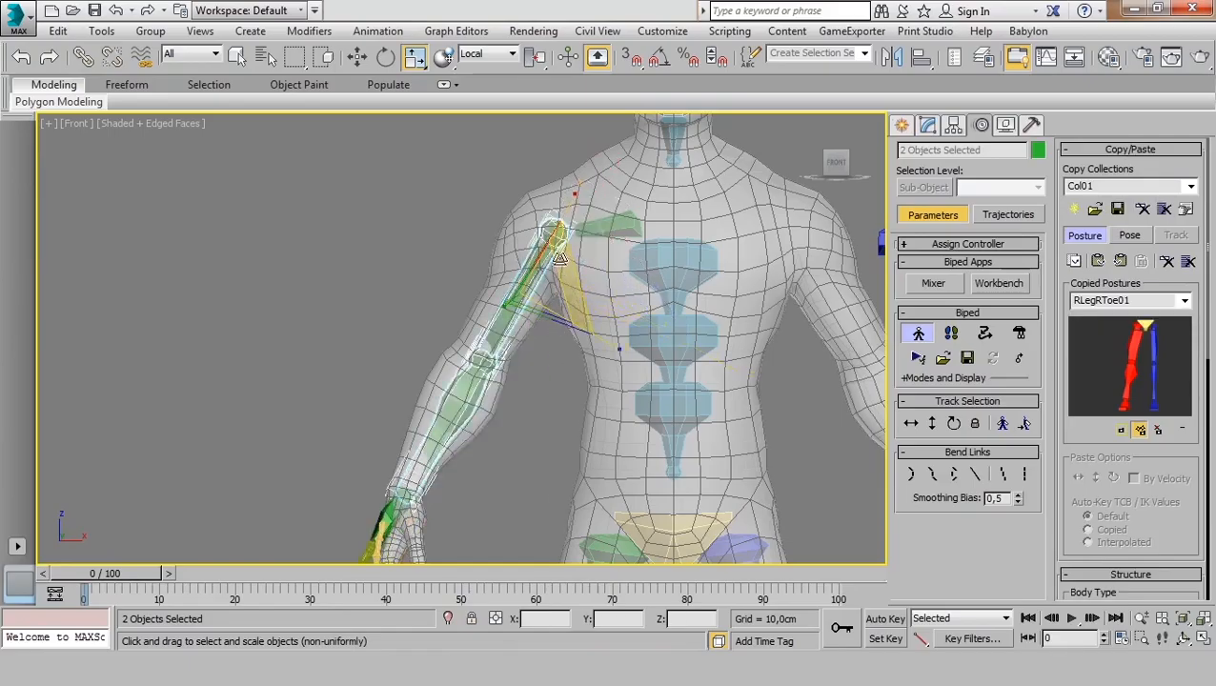
# Step the selection up and down the right arm's bone chain between clavicle, upper arm and forearm.
pyautogui.click(560, 265)
pyautogui.press('p')
pyautogui.keyDown('alt'); pyautogui.moveTo(529, 354); pyautogui.dragTo(560, 365, button='middle'); pyautogui.keyUp('alt')
pyautogui.press('pagedown')
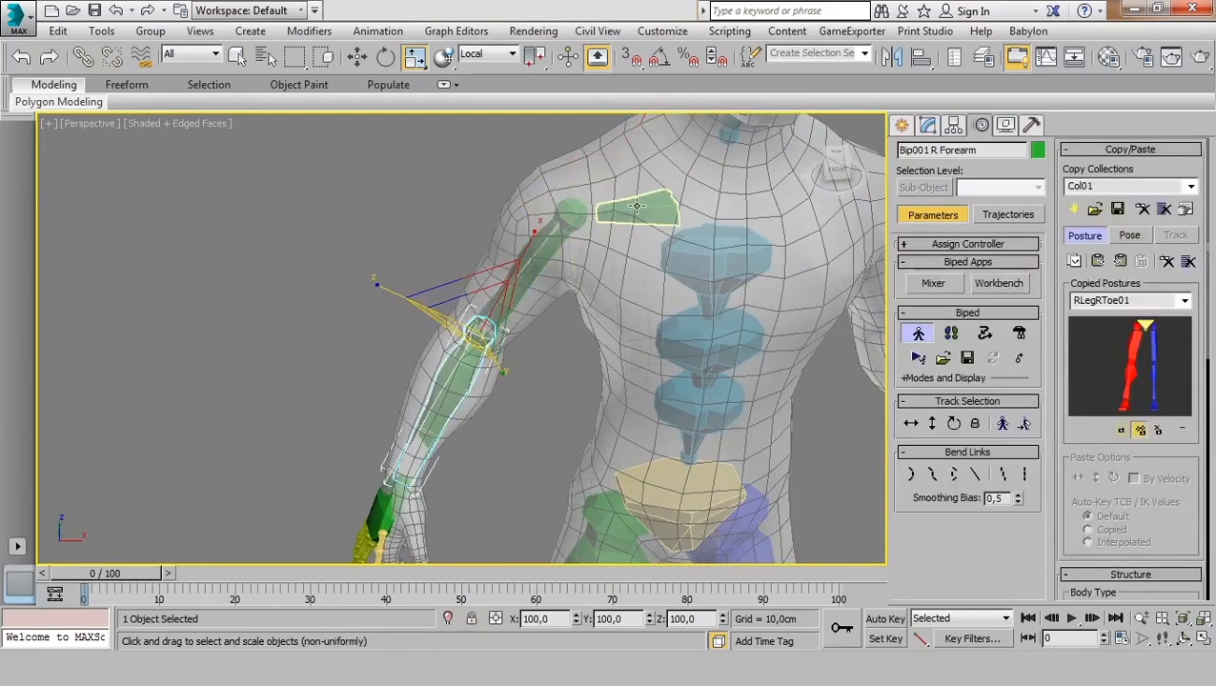
pyautogui.click(632, 202)
pyautogui.moveTo(610, 282); pyautogui.dragTo(611, 368, button='middle')
pyautogui.keyDown('alt'); pyautogui.moveTo(611, 368); pyautogui.dragTo(622, 326, button='middle'); pyautogui.keyUp('alt')
pyautogui.click(527, 329)
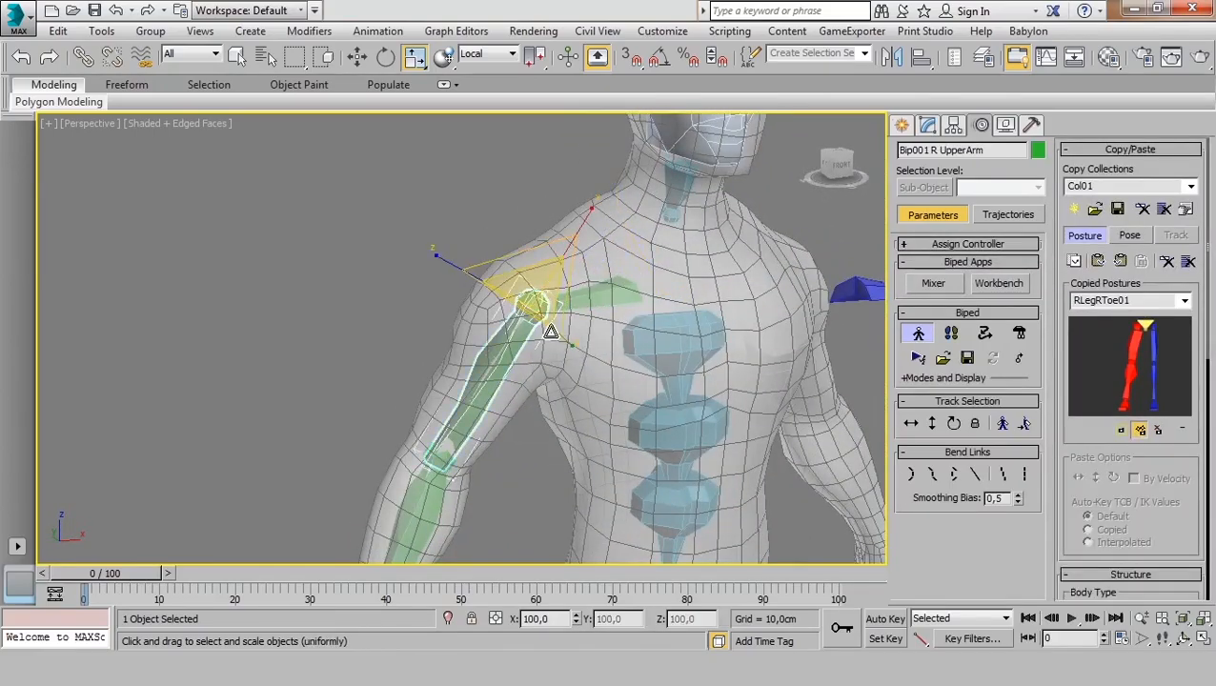
pyautogui.press('pageup')
pyautogui.press('pagedown')
pyautogui.press('pagedown')
# Thicken the right upper arm along local Z and widen the right forearm to fill more of the mesh arm.
pyautogui.moveTo(453, 471); pyautogui.dragTo(461, 316, button='middle')
pyautogui.click(469, 262)
pyautogui.moveTo(511, 204); pyautogui.dragTo(597, 319, button='middle')
pyautogui.moveTo(599, 326); pyautogui.dragTo(637, 340)
pyautogui.keyDown('alt'); pyautogui.moveTo(455, 399); pyautogui.dragTo(455, 242, button='middle'); pyautogui.keyUp('alt')
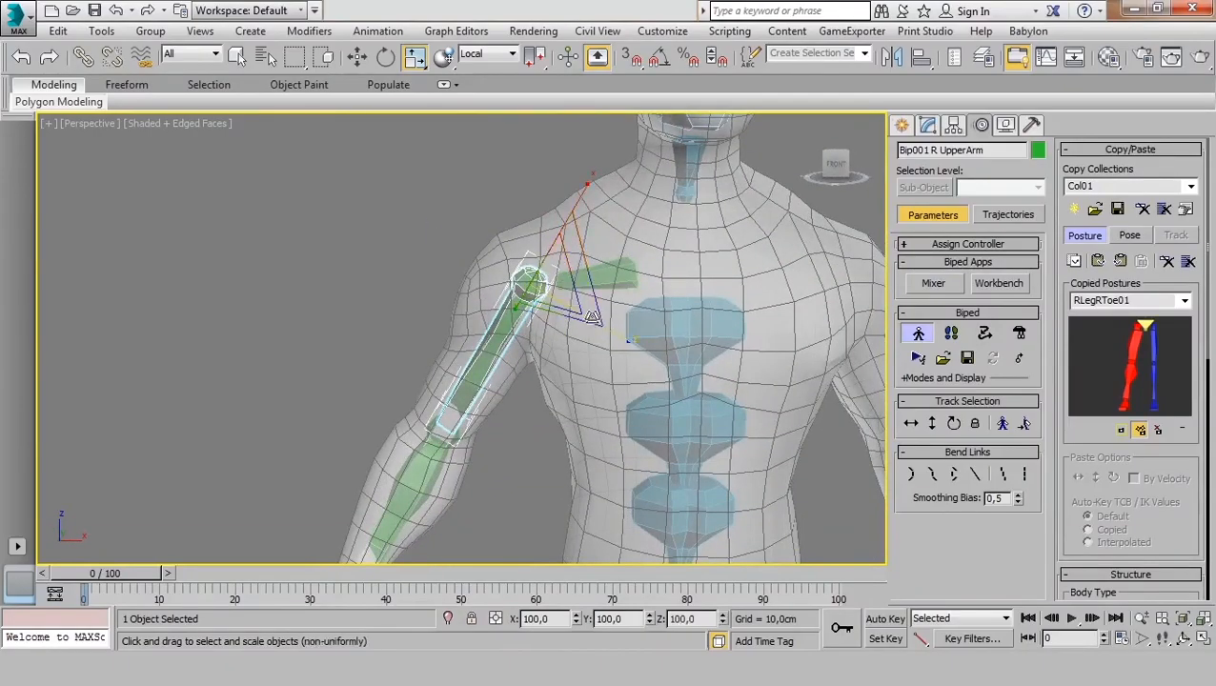
pyautogui.moveTo(618, 338); pyautogui.dragTo(666, 357)
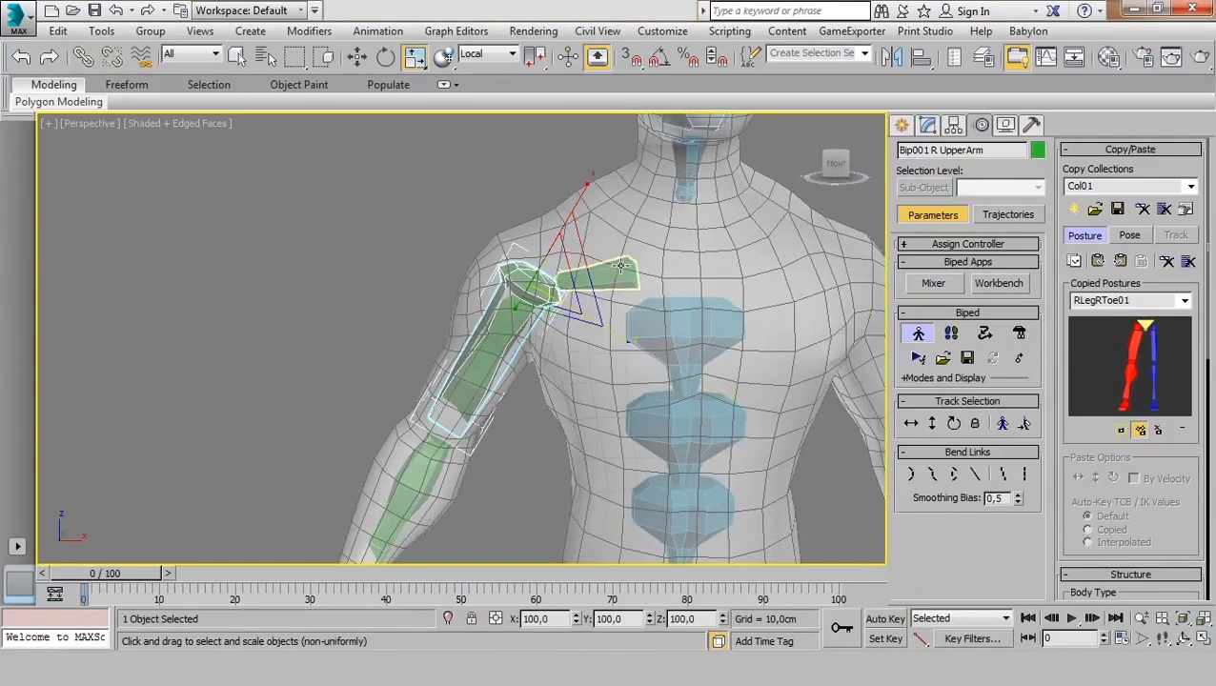
pyautogui.moveTo(514, 423); pyautogui.dragTo(548, 294, button='middle')
pyautogui.click(466, 319)
pyautogui.keyDown('alt'); pyautogui.moveTo(467, 329); pyautogui.dragTo(388, 391, button='middle'); pyautogui.keyUp('alt')
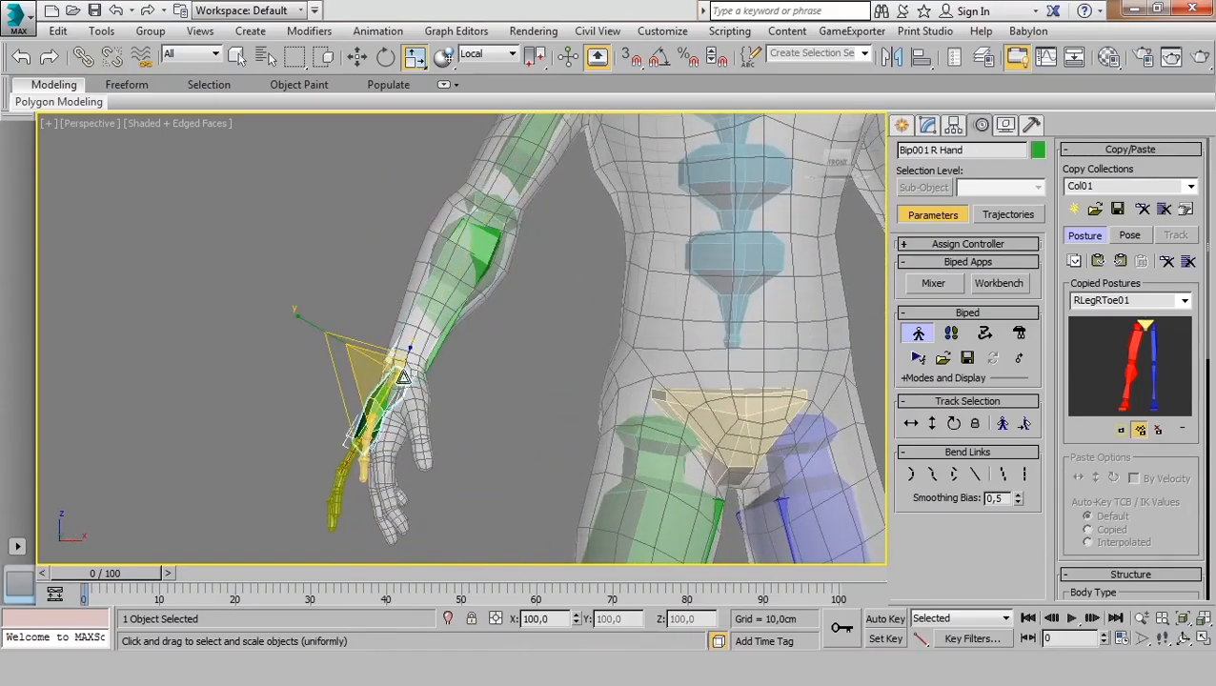
# Rotate the right hand about 17.08 degrees around local Z in the front view to line up with the mesh hand.
pyautogui.press('l')
pyautogui.press('f')
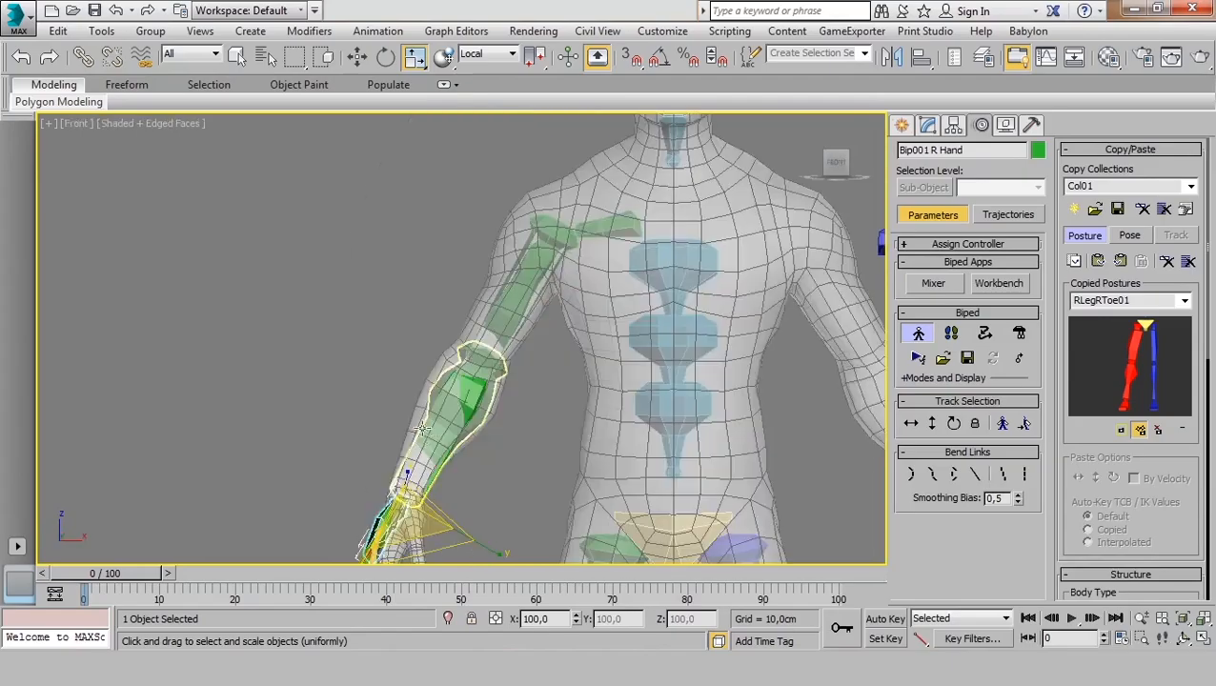
pyautogui.scroll(6, 494, 336)
pyautogui.press('e')
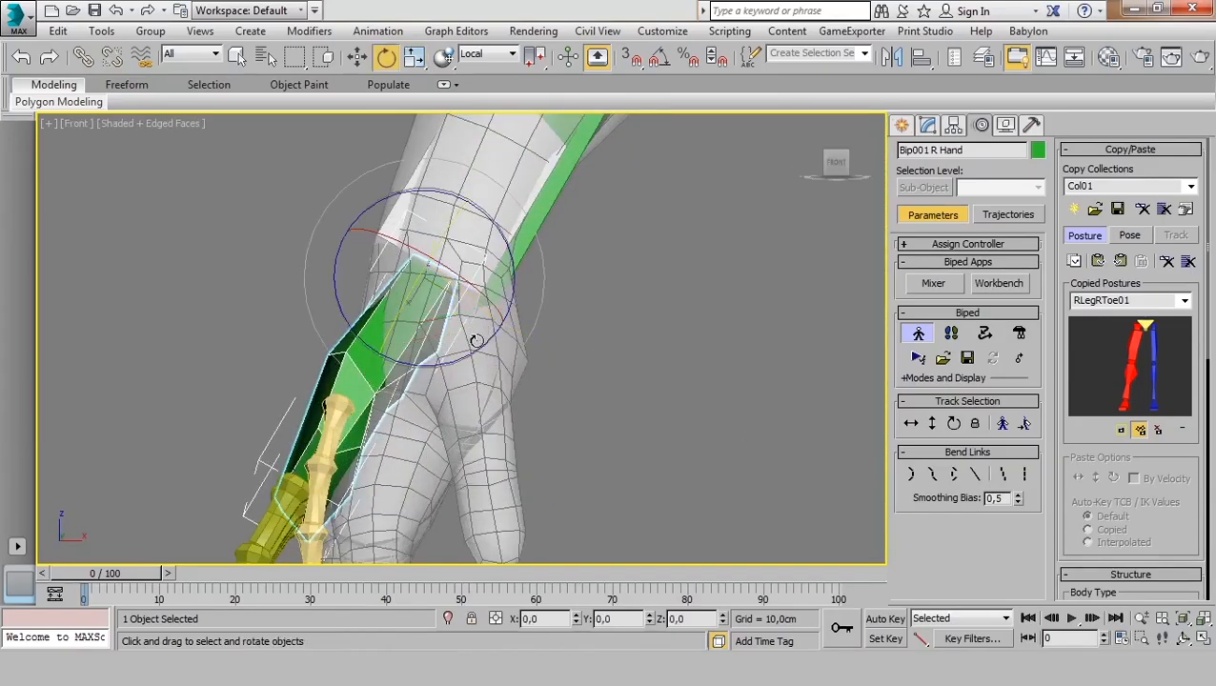
pyautogui.moveTo(476, 340); pyautogui.dragTo(511, 347)
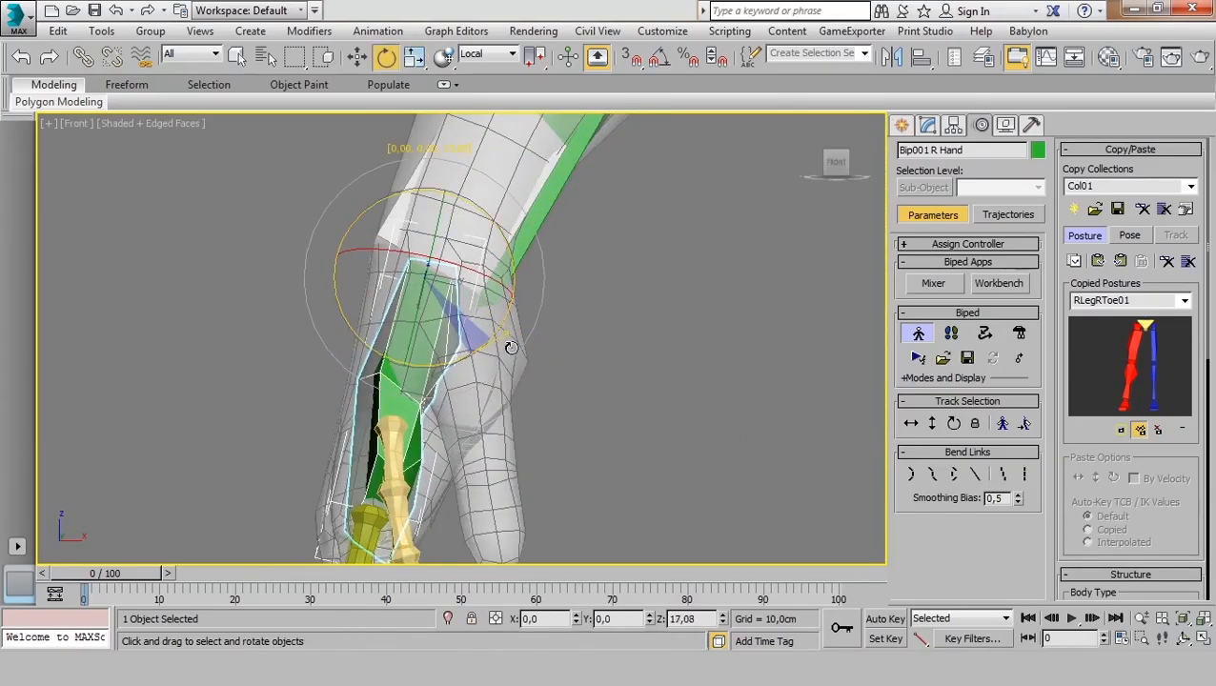
# Rotate the right hand slightly around local Y in a side-on perspective view to match the mesh palm.
pyautogui.moveTo(489, 385); pyautogui.dragTo(444, 306, button='middle')
pyautogui.press('p')
pyautogui.scroll(-3, 443, 306)
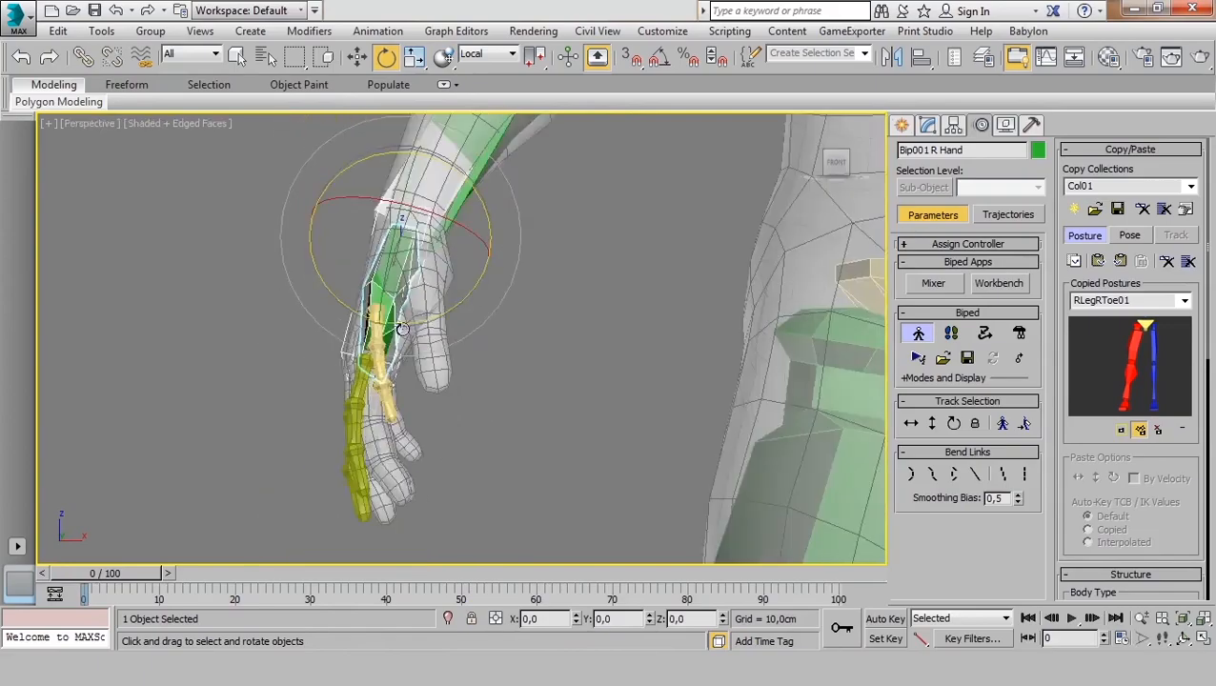
pyautogui.keyDown('alt'); pyautogui.moveTo(378, 343); pyautogui.dragTo(510, 441, button='middle'); pyautogui.keyUp('alt')
pyautogui.scroll(3, 447, 401)
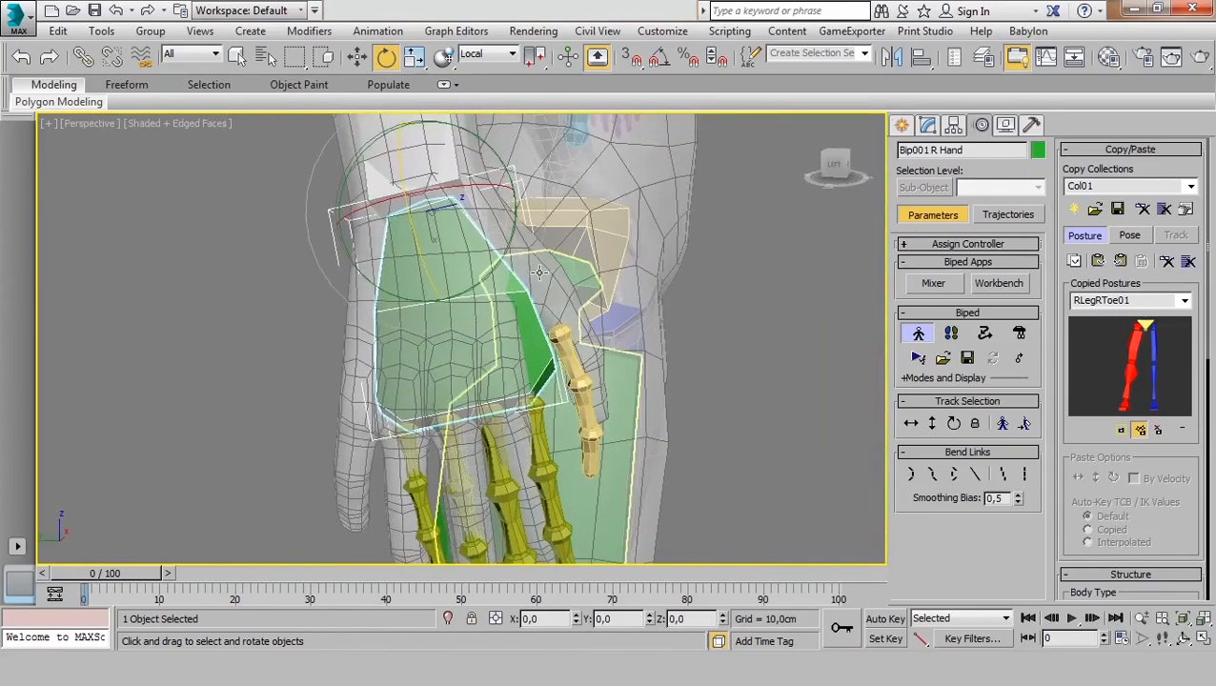
pyautogui.moveTo(503, 263); pyautogui.dragTo(491, 269)
pyautogui.keyDown('alt'); pyautogui.moveTo(490, 307); pyautogui.dragTo(508, 288, button='middle'); pyautogui.keyUp('alt')
# Select the right index finger's base bone and move it up to the mesh knuckle, at about Y -1.532 cm, Z 105.623 cm.
pyautogui.moveTo(510, 410); pyautogui.dragTo(487, 266, button='middle')
pyautogui.scroll(3, 559, 341)
pyautogui.click(534, 339)
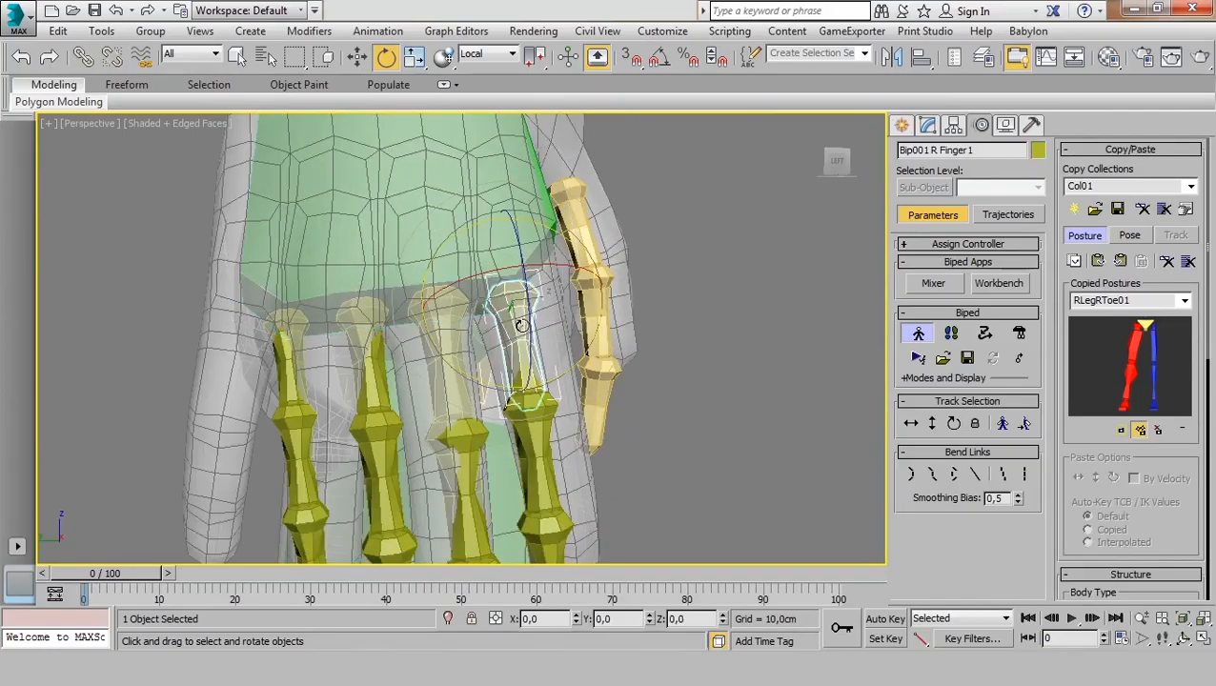
pyautogui.keyDown('alt'); pyautogui.moveTo(534, 338); pyautogui.dragTo(649, 273, button='middle'); pyautogui.keyUp('alt')
pyautogui.press('w')
pyautogui.scroll(4, 529, 297)
pyautogui.keyDown('alt'); pyautogui.moveTo(529, 298); pyautogui.dragTo(481, 296, button='middle'); pyautogui.keyUp('alt')
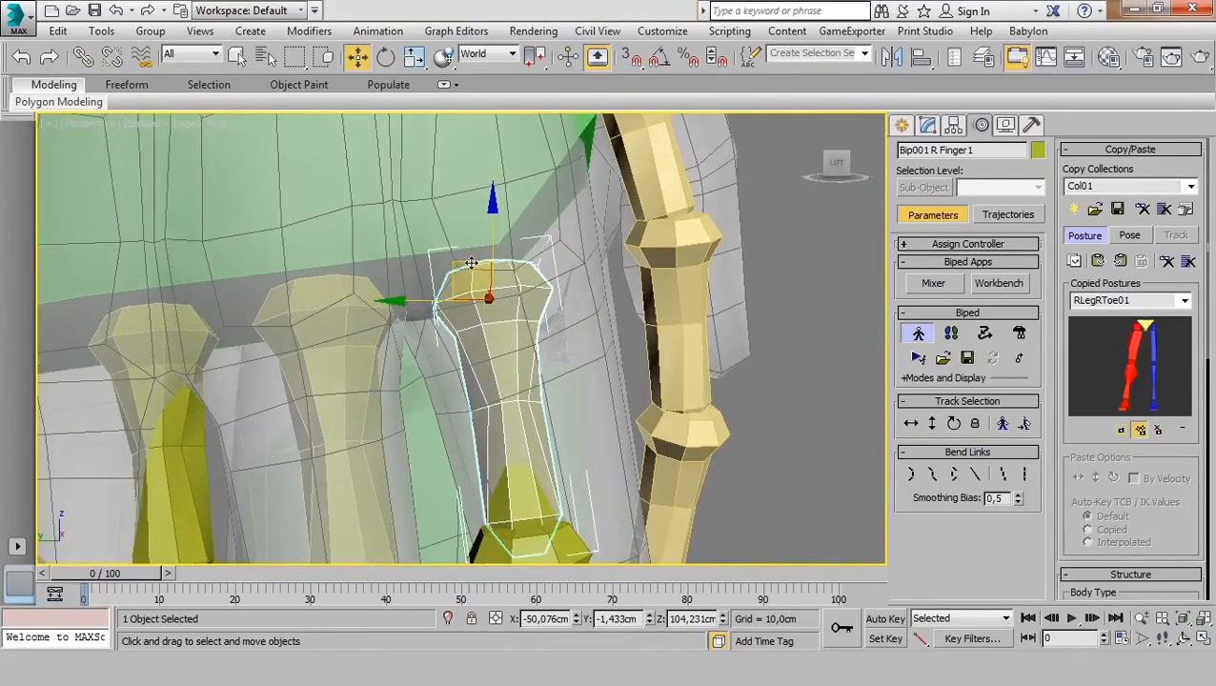
pyautogui.moveTo(471, 263); pyautogui.dragTo(470, 167)
pyautogui.keyDown('alt'); pyautogui.moveTo(470, 167); pyautogui.dragTo(322, 288, button='middle'); pyautogui.keyUp('alt')
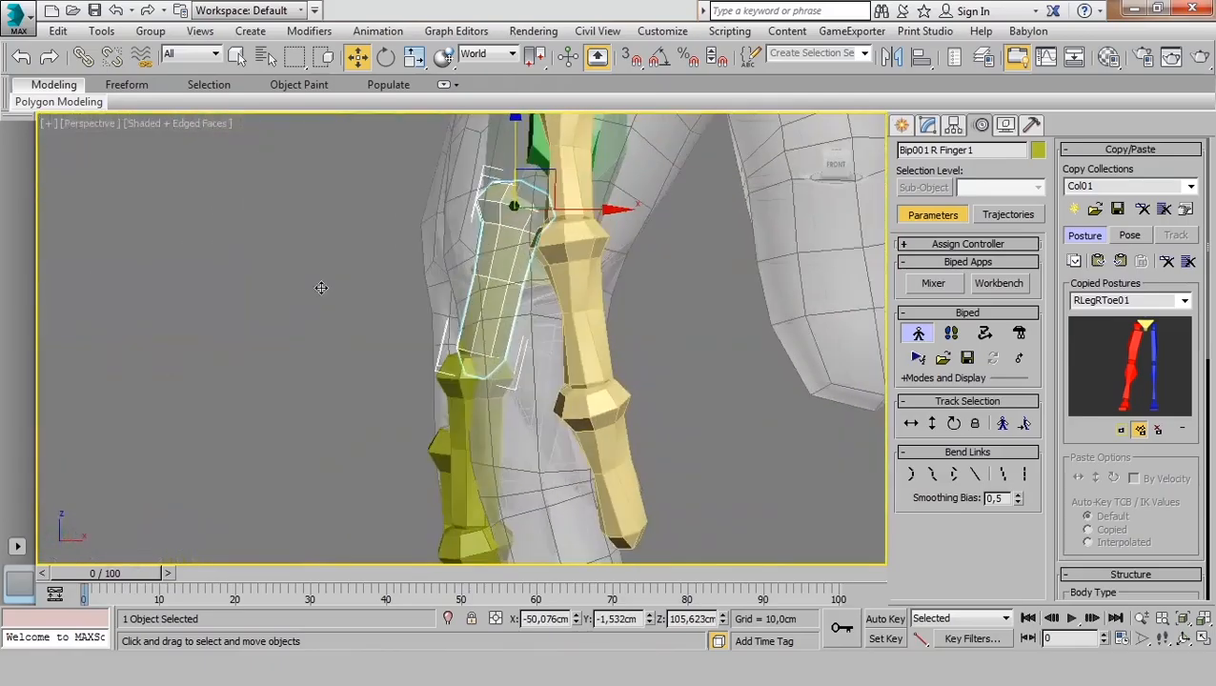
# Rotate the index finger's base bone to follow the mesh finger and move it along X to about -50.022 cm.
pyautogui.moveTo(528, 238); pyautogui.dragTo(505, 247, button='middle')
pyautogui.moveTo(560, 222); pyautogui.dragTo(574, 221)
pyautogui.press('e')
pyautogui.moveTo(514, 306); pyautogui.dragTo(543, 307)
pyautogui.keyDown('alt'); pyautogui.moveTo(455, 291); pyautogui.dragTo(485, 237, button='middle'); pyautogui.keyUp('alt')
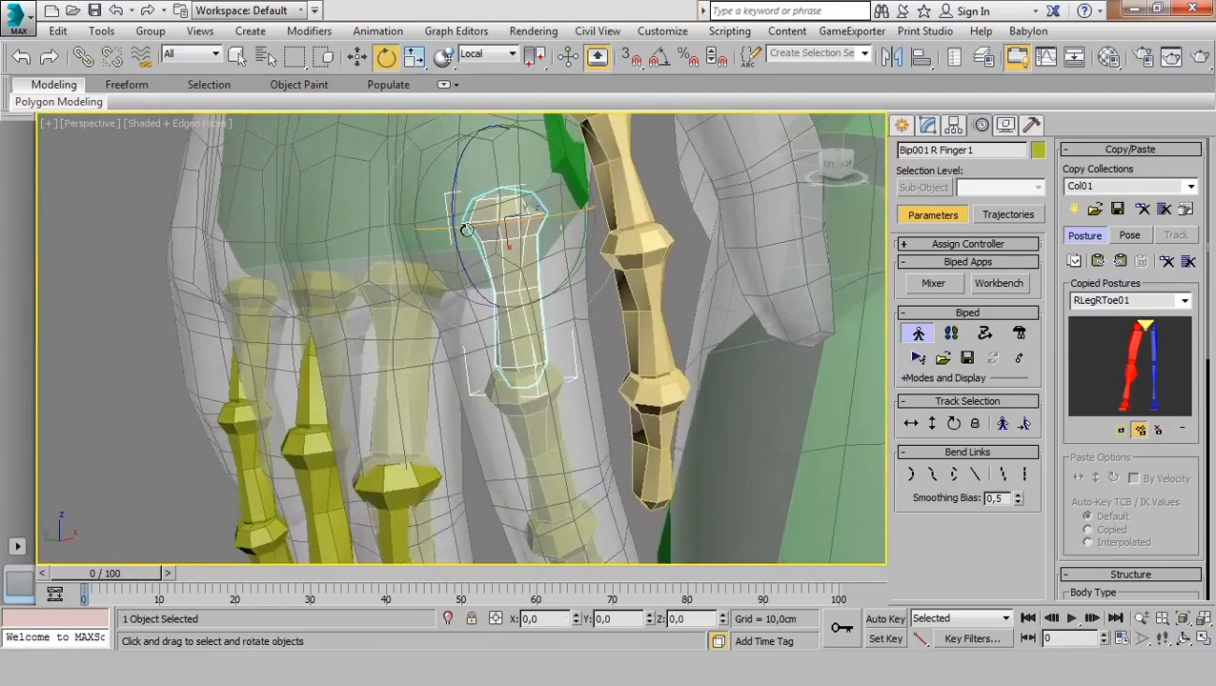
pyautogui.keyDown('alt'); pyautogui.moveTo(462, 324); pyautogui.dragTo(498, 225, button='middle'); pyautogui.keyUp('alt')
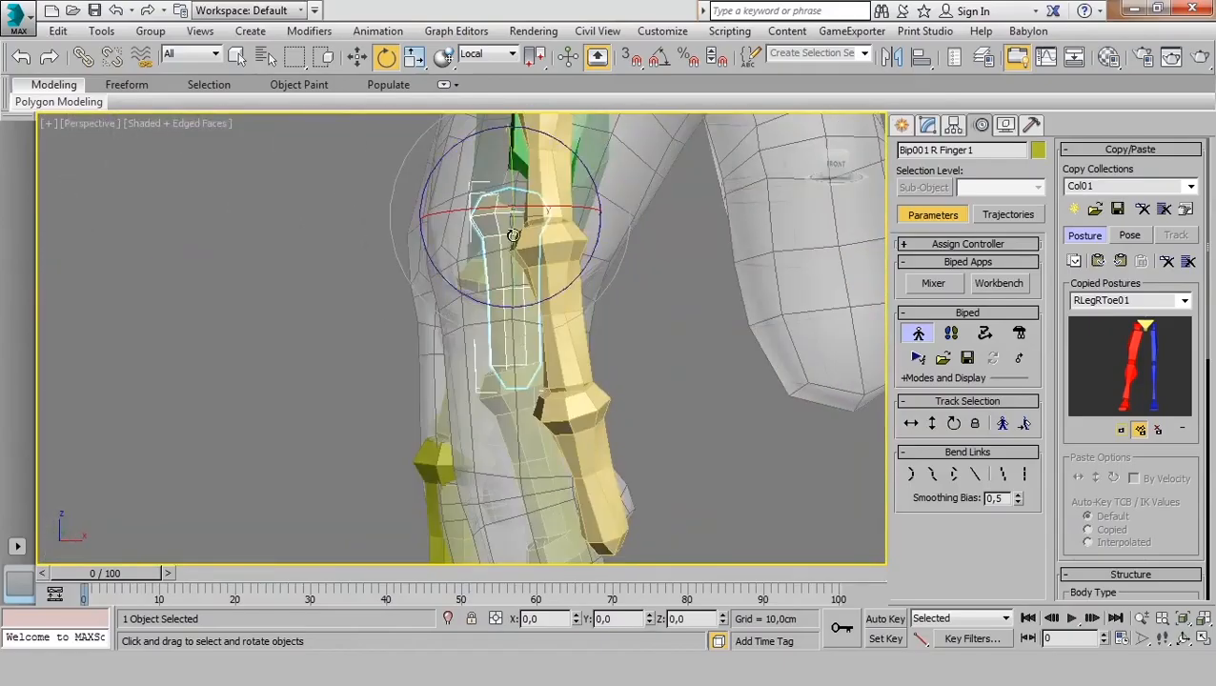
pyautogui.press('w')
pyautogui.moveTo(555, 215); pyautogui.dragTo(548, 215)
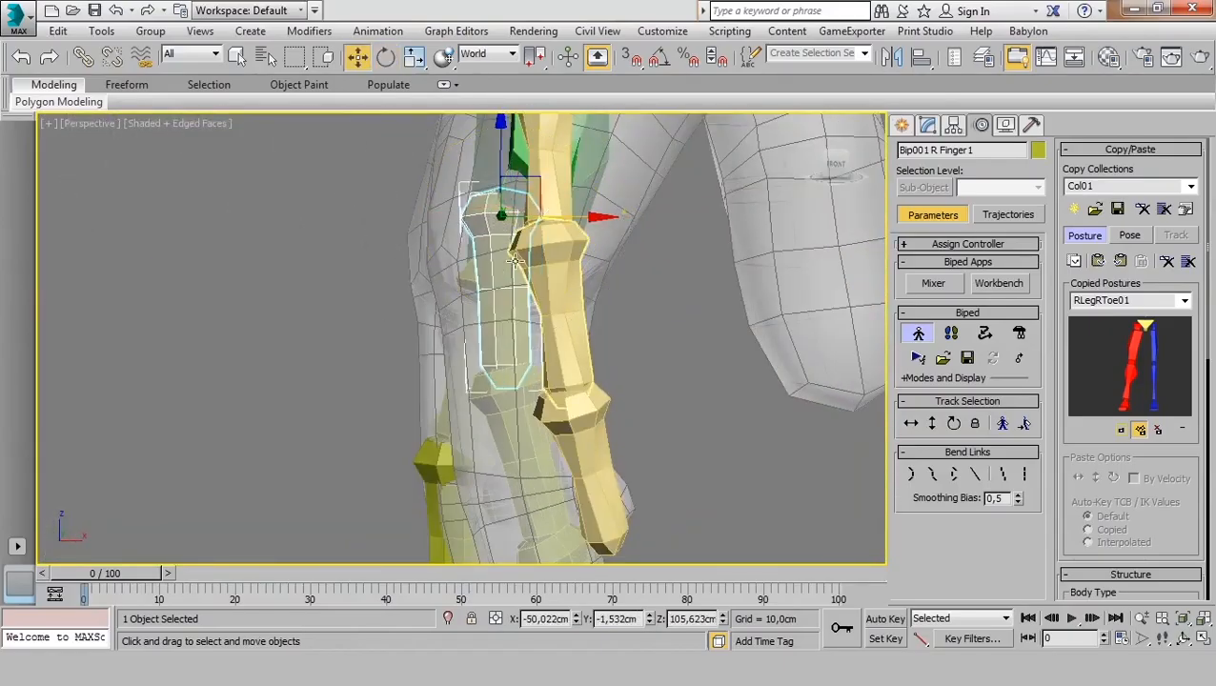
# Lengthen the index finger's base bone along local X toward the mesh's next joint and rotate it slightly to stay inside the finger.
pyautogui.keyDown('alt'); pyautogui.moveTo(517, 254); pyautogui.dragTo(524, 215, button='middle'); pyautogui.keyUp('alt')
pyautogui.press('r')
pyautogui.moveTo(505, 132); pyautogui.dragTo(504, 211, button='middle')
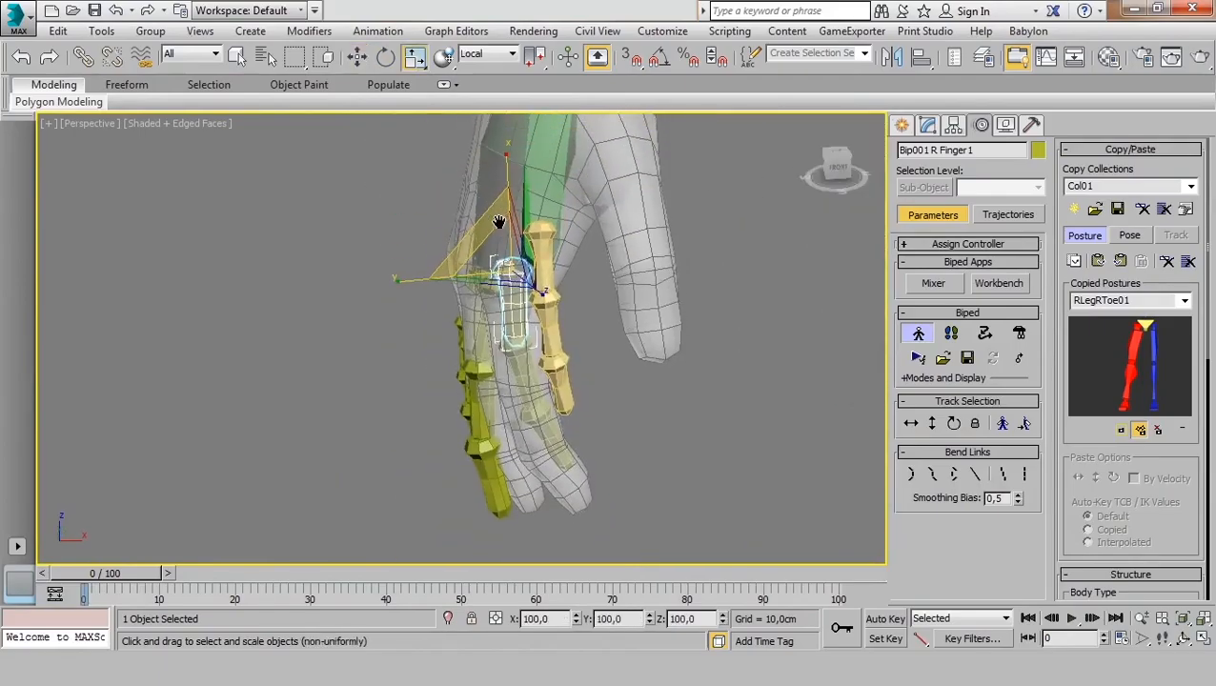
pyautogui.moveTo(505, 181); pyautogui.dragTo(502, 129)
pyautogui.keyDown('alt'); pyautogui.moveTo(519, 262); pyautogui.dragTo(514, 305, button='middle'); pyautogui.keyUp('alt')
pyautogui.scroll(3, 515, 334)
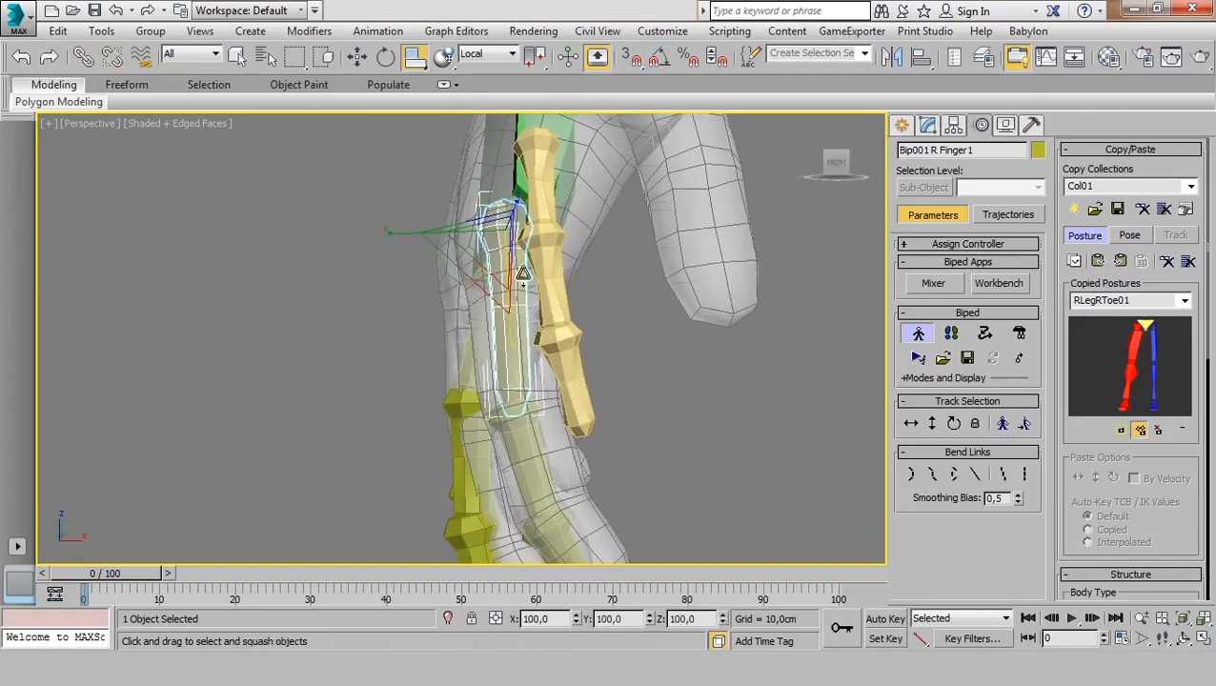
pyautogui.press('e')
pyautogui.moveTo(493, 322); pyautogui.dragTo(496, 322)
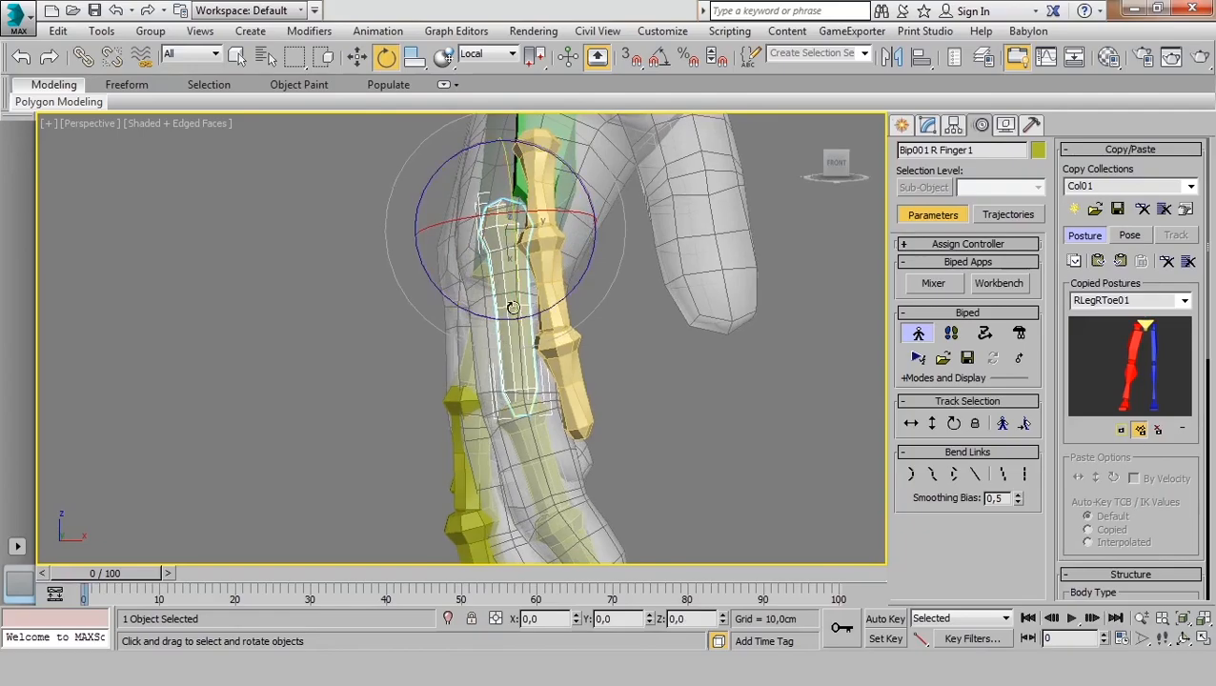
# Squash the index finger's base bone in the front view to about 91% along local X and 110% along Y and Z.
pyautogui.press('t')
pyautogui.press('f')
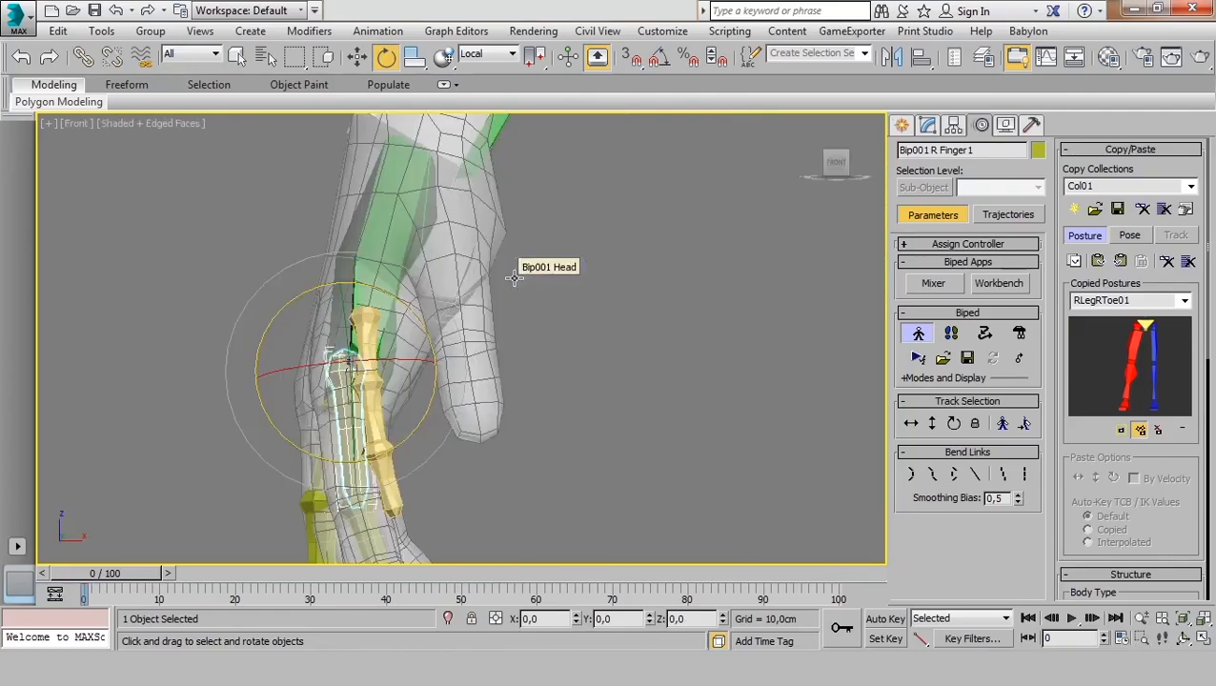
pyautogui.moveTo(434, 332); pyautogui.dragTo(581, 231, button='middle')
pyautogui.scroll(2, 505, 381)
pyautogui.press('r')
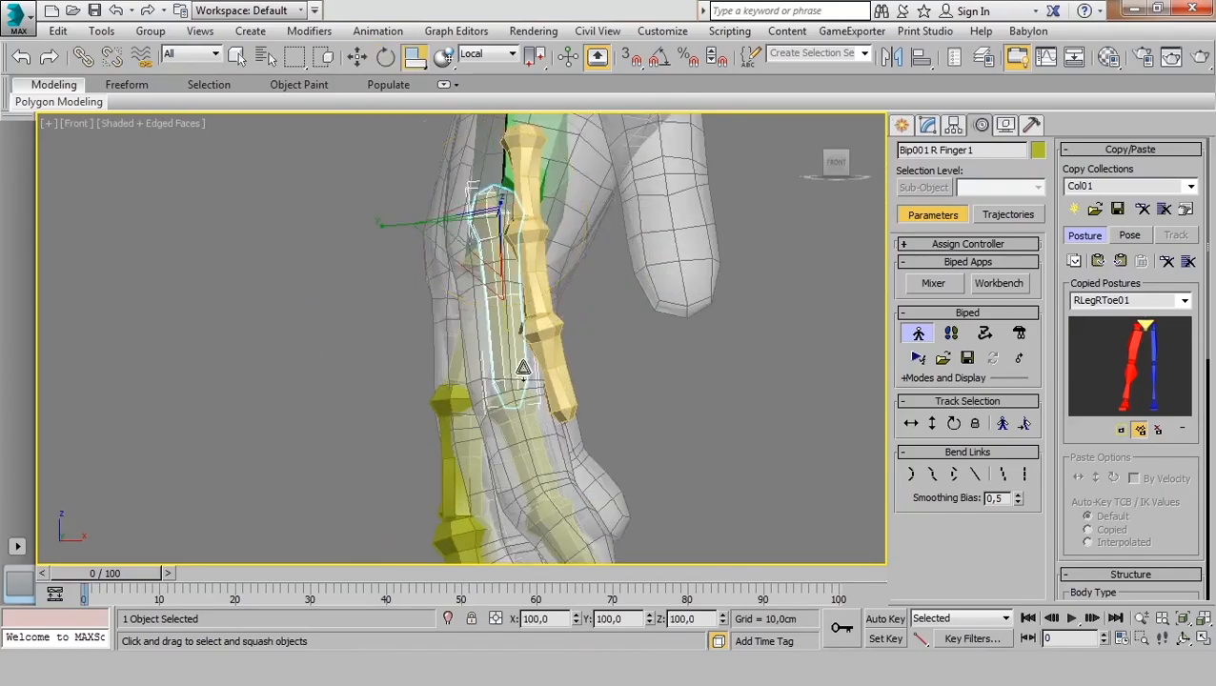
pyautogui.moveTo(504, 319); pyautogui.dragTo(506, 314)
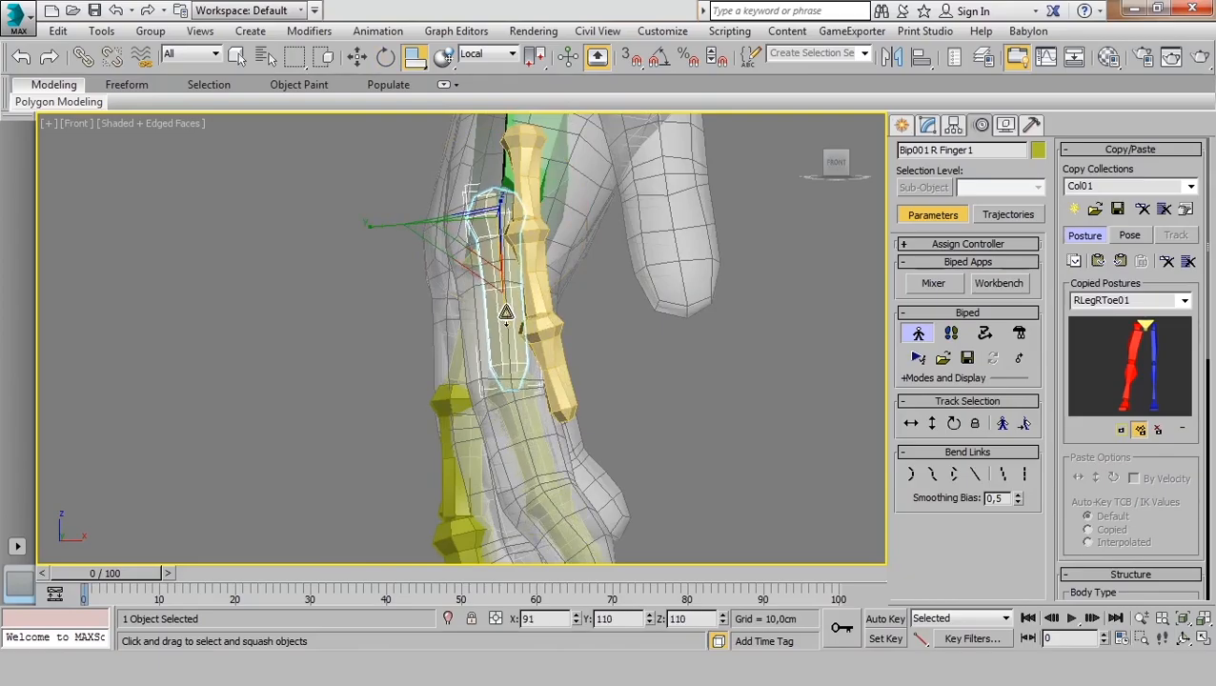
# Switch from squash to uniform scaling mode and shorten the index finger's middle bone slightly along local X to the mesh joint.
pyautogui.click(420, 58)
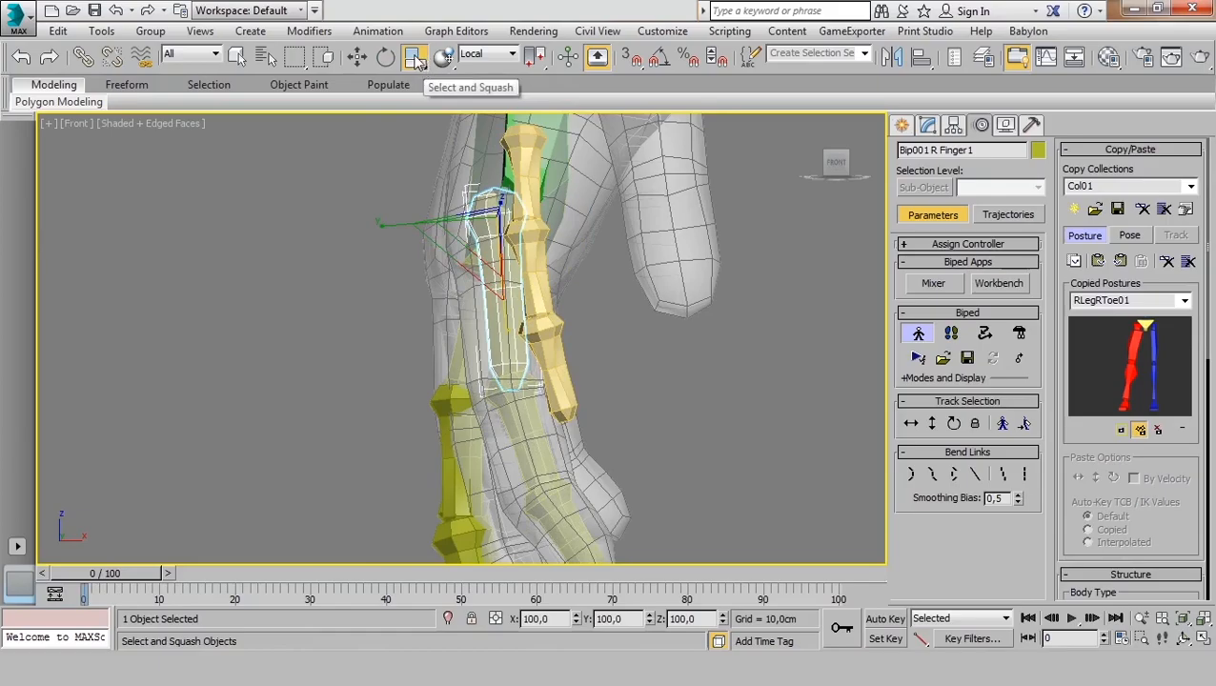
pyautogui.click(418, 59)
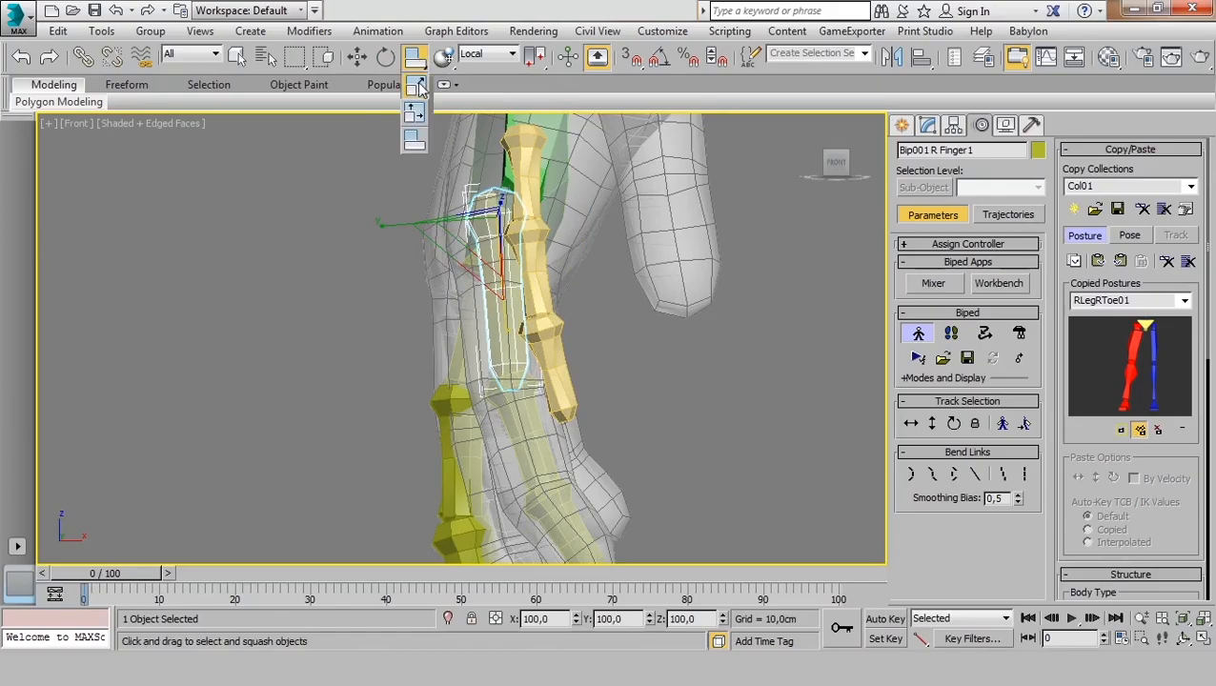
pyautogui.click(420, 87)
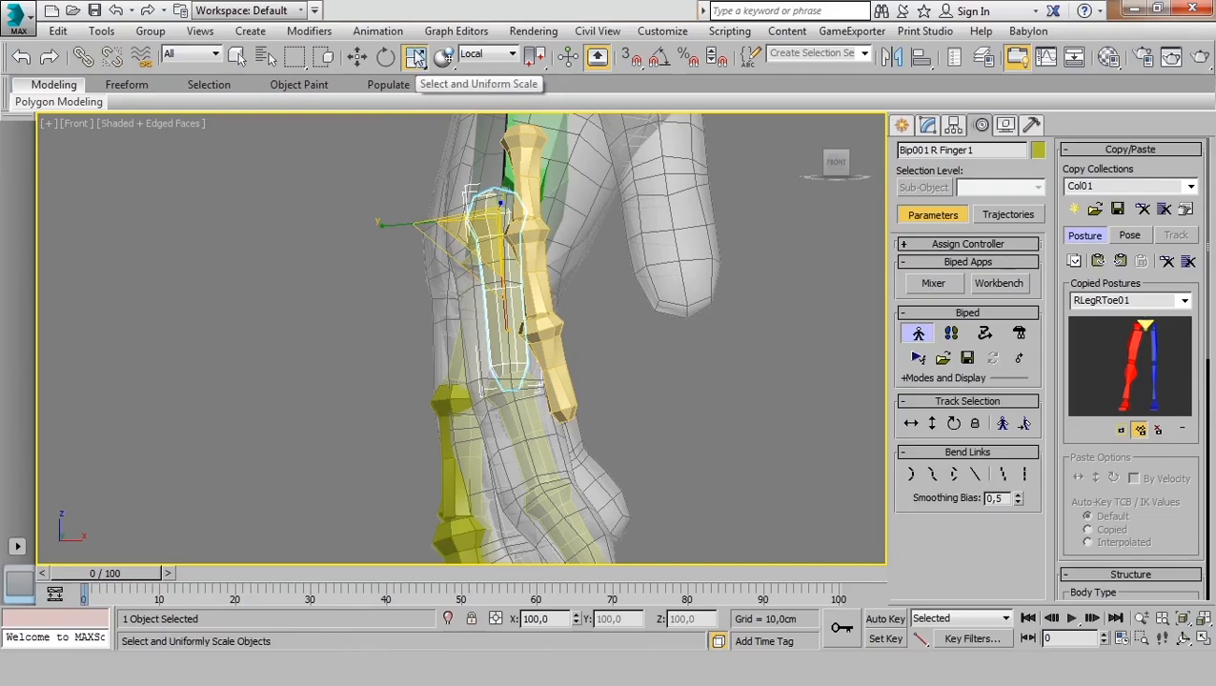
pyautogui.moveTo(490, 361); pyautogui.dragTo(481, 309, button='middle')
pyautogui.click(521, 393)
pyautogui.moveTo(533, 410); pyautogui.dragTo(530, 399, button='middle')
pyautogui.scroll(2, 530, 400)
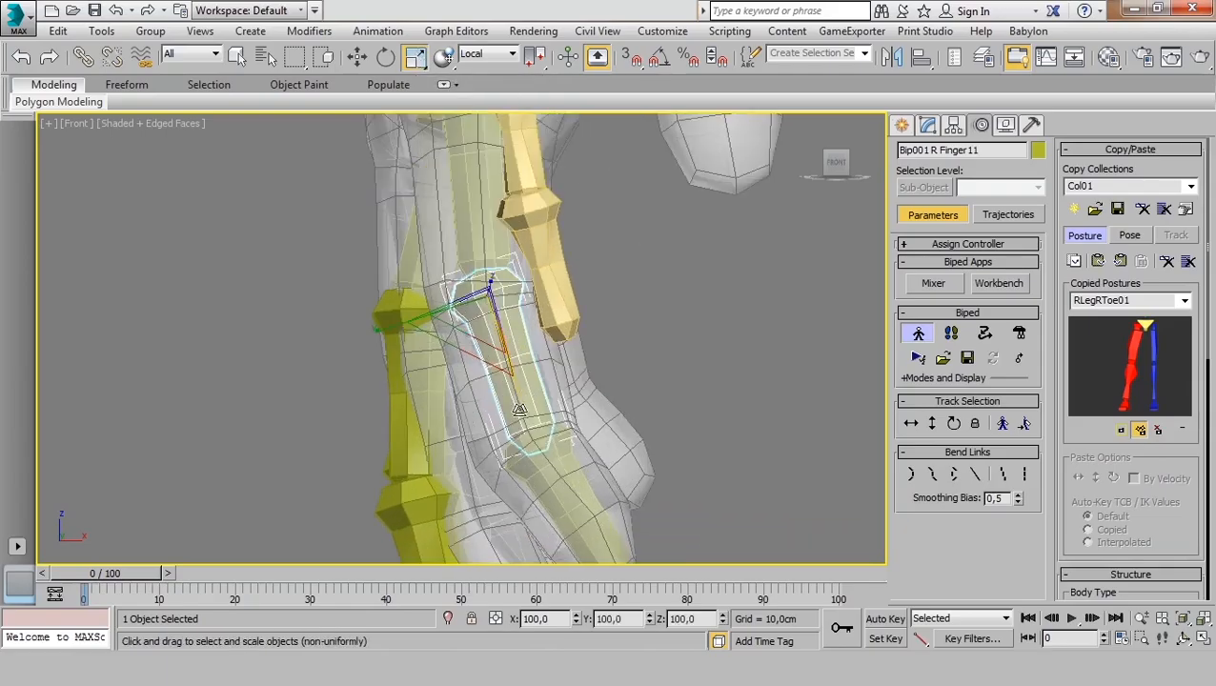
pyautogui.moveTo(521, 401); pyautogui.dragTo(516, 390)
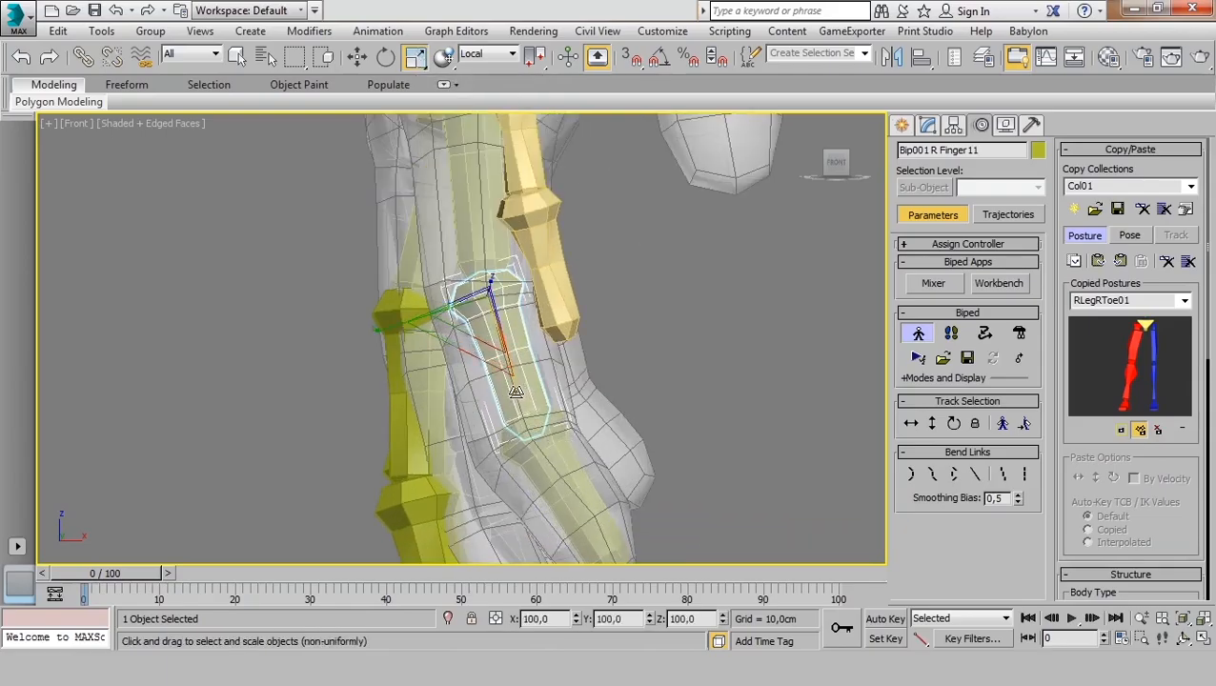
# Select the index finger's tip bone and lengthen it to about 109% along local X toward the mesh fingertip.
pyautogui.click(578, 507)
pyautogui.moveTo(580, 511); pyautogui.dragTo(555, 455, button='middle')
pyautogui.moveTo(566, 470); pyautogui.dragTo(572, 480)
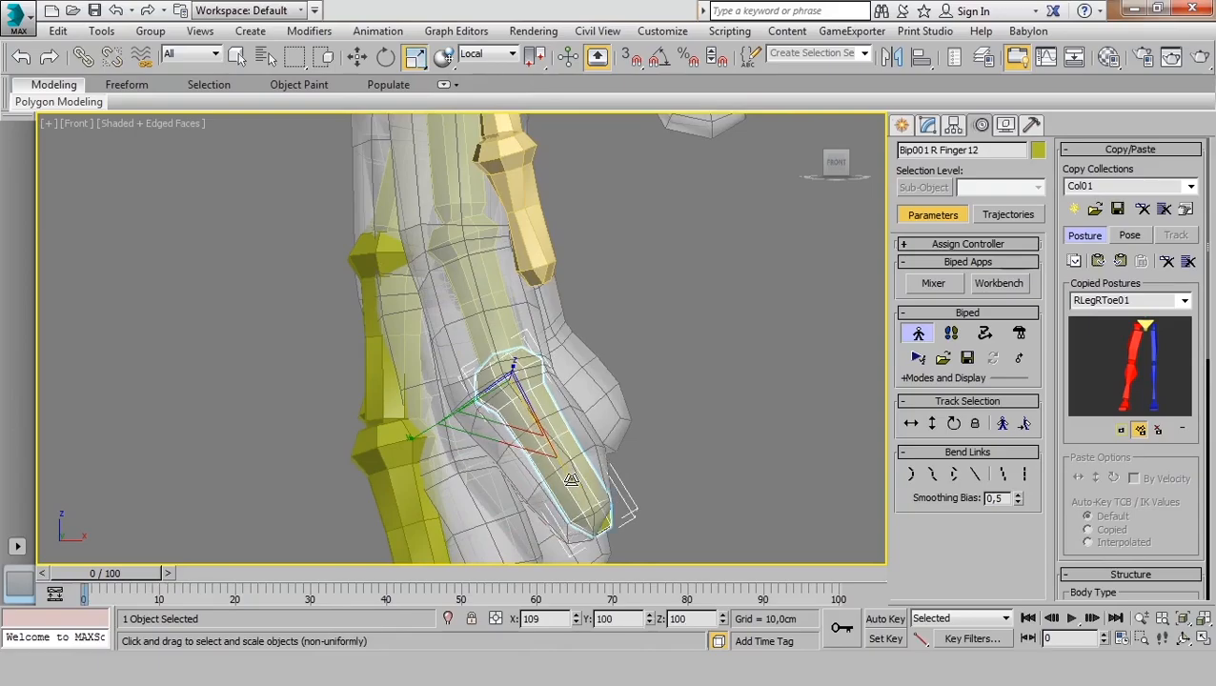
# Select the index finger's middle bone and rotate it slightly in the front view to follow the mesh finger's bend.
pyautogui.press('e')
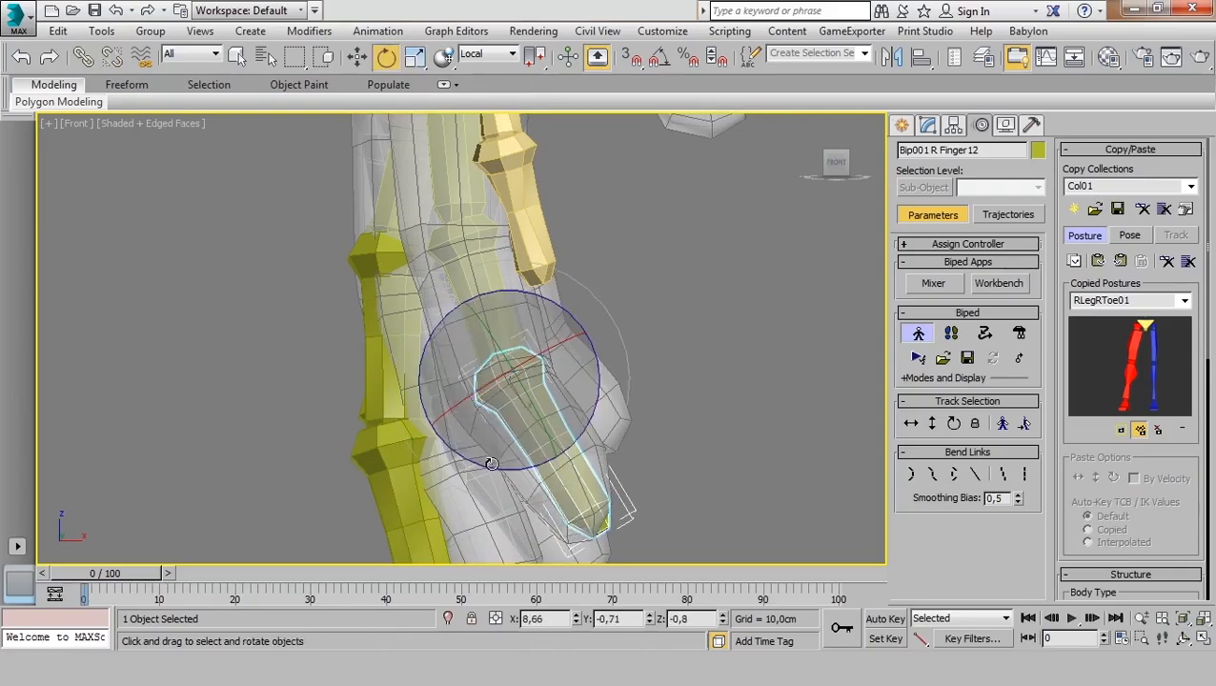
pyautogui.click(474, 276)
pyautogui.moveTo(446, 345); pyautogui.dragTo(443, 320)
pyautogui.keyDown('alt'); pyautogui.moveTo(443, 320); pyautogui.dragTo(551, 357, button='middle'); pyautogui.keyUp('alt')
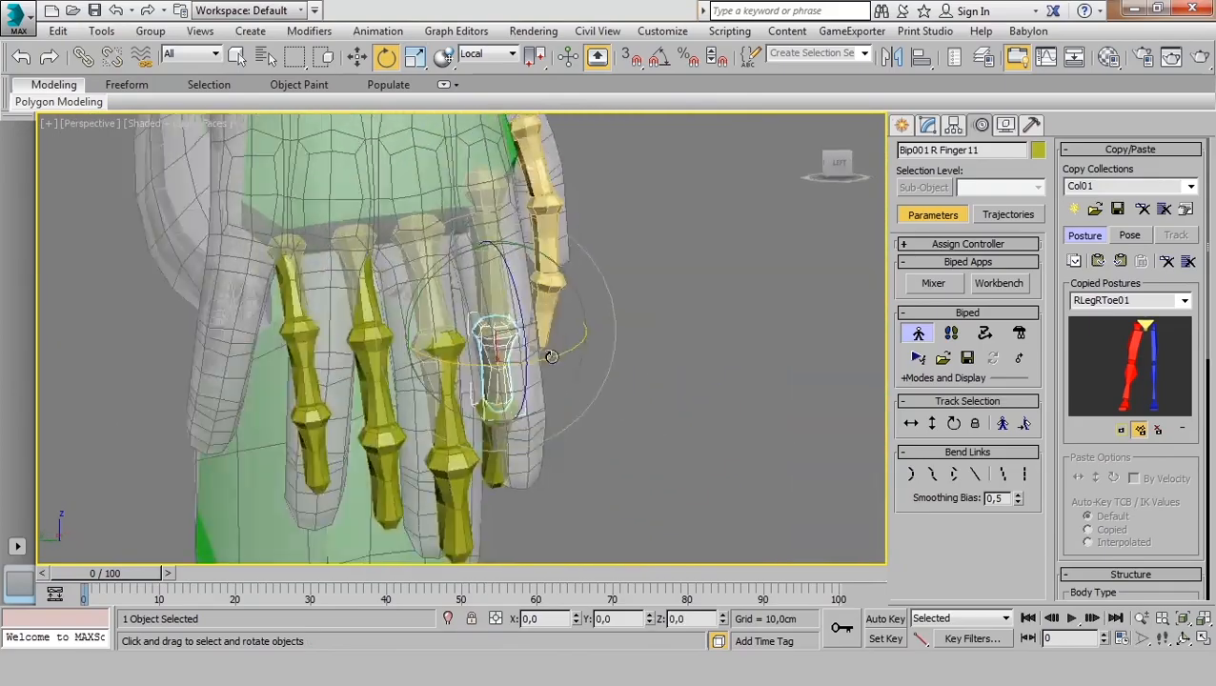
# Select the index finger's base bone, shift it about 0.13 cm in Y and -0.27 cm in Z, and rotate it slightly along the mesh finger.
pyautogui.keyDown('alt'); pyautogui.moveTo(505, 233); pyautogui.dragTo(445, 283, button='middle'); pyautogui.keyUp('alt')
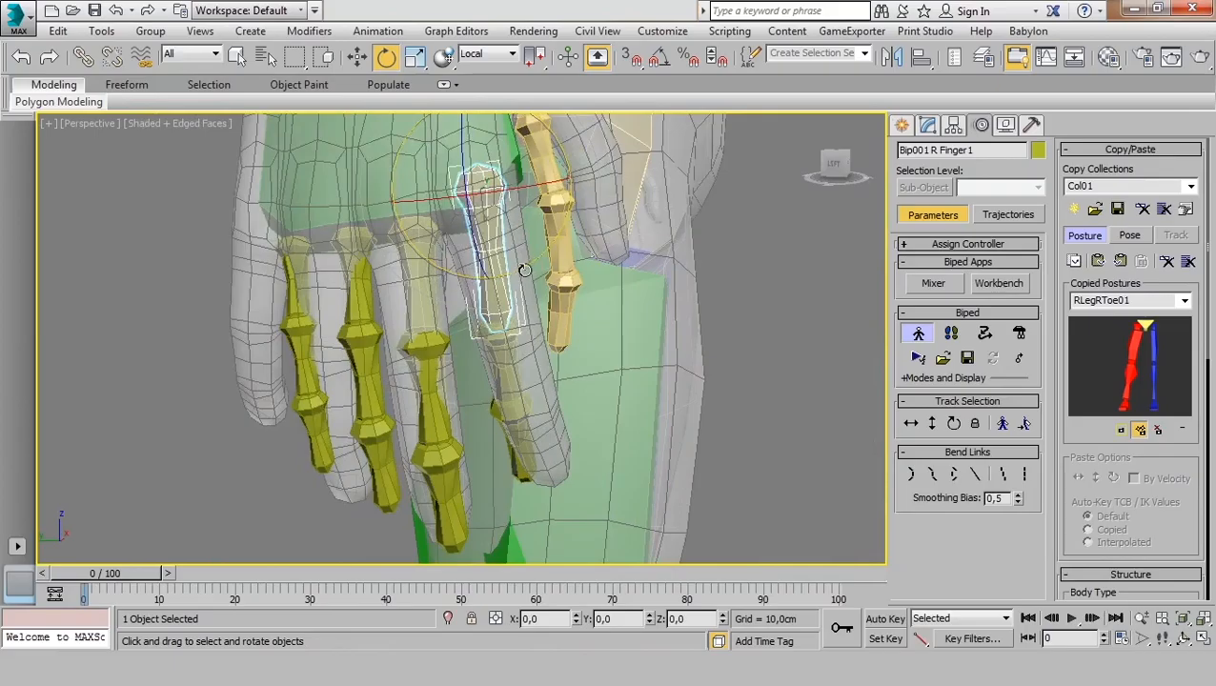
pyautogui.press('w')
pyautogui.keyDown('alt'); pyautogui.moveTo(520, 238); pyautogui.dragTo(495, 203, button='middle'); pyautogui.keyUp('alt')
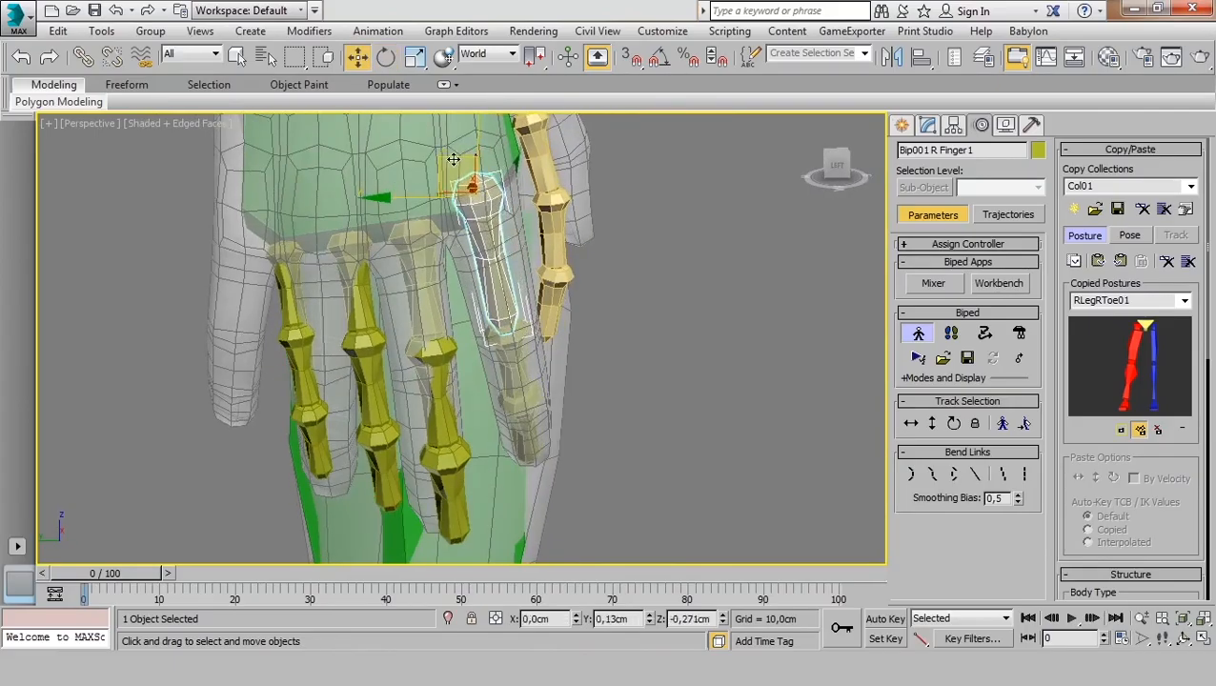
pyautogui.press('e')
pyautogui.keyDown('alt'); pyautogui.moveTo(454, 159); pyautogui.dragTo(531, 274, button='middle'); pyautogui.keyUp('alt')
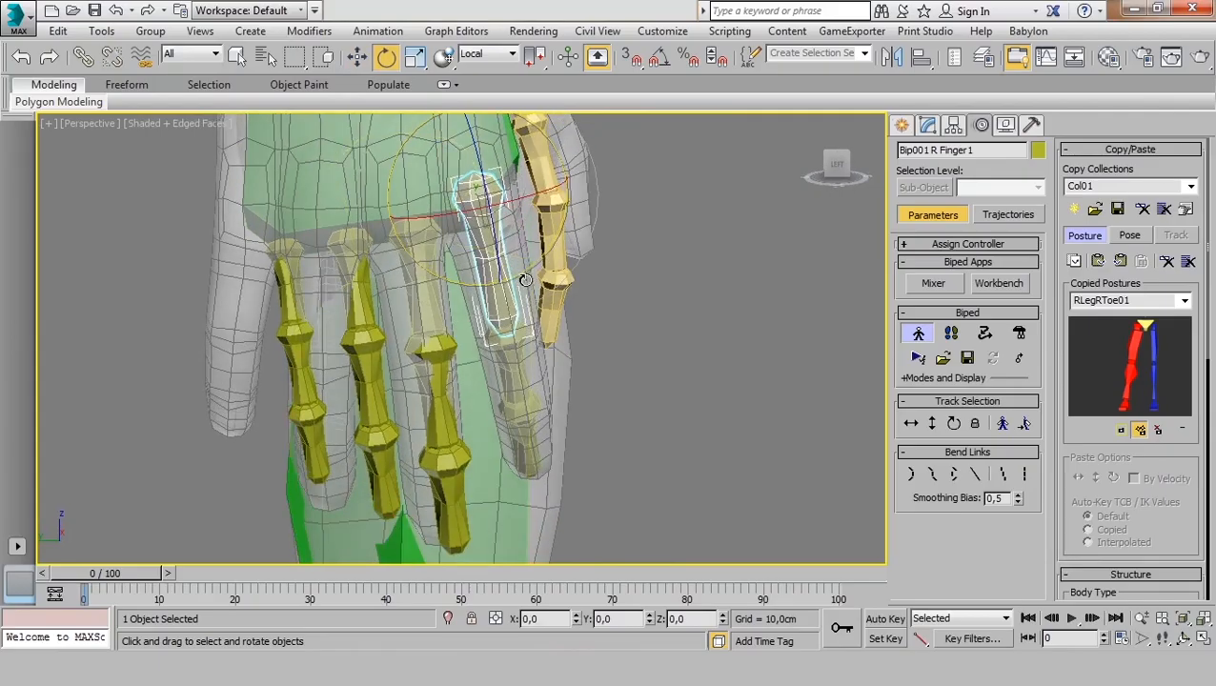
pyautogui.moveTo(531, 271); pyautogui.dragTo(529, 273)
pyautogui.keyDown('alt'); pyautogui.moveTo(522, 271); pyautogui.dragTo(416, 337, button='middle'); pyautogui.keyUp('alt')
pyautogui.scroll(-2, 431, 299)
pyautogui.scroll(-3, 420, 337)
pyautogui.scroll(5, 448, 338)
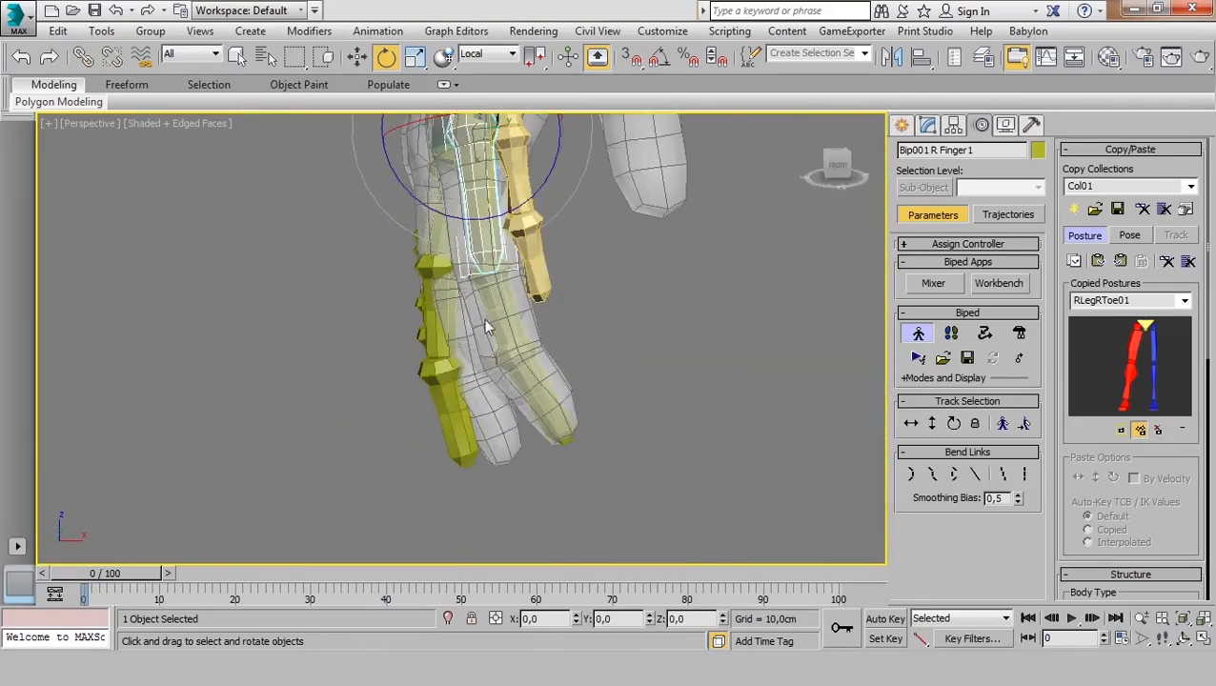
pyautogui.moveTo(515, 278); pyautogui.dragTo(491, 397, button='middle')
pyautogui.keyDown('alt'); pyautogui.moveTo(505, 337); pyautogui.dragTo(525, 332, button='middle'); pyautogui.keyUp('alt')
# Select the thumb's base bone and move it to the mesh thumb's root in the palm, at about X -47.475, Y 0.853, Z 111.213 cm.
pyautogui.press('w')
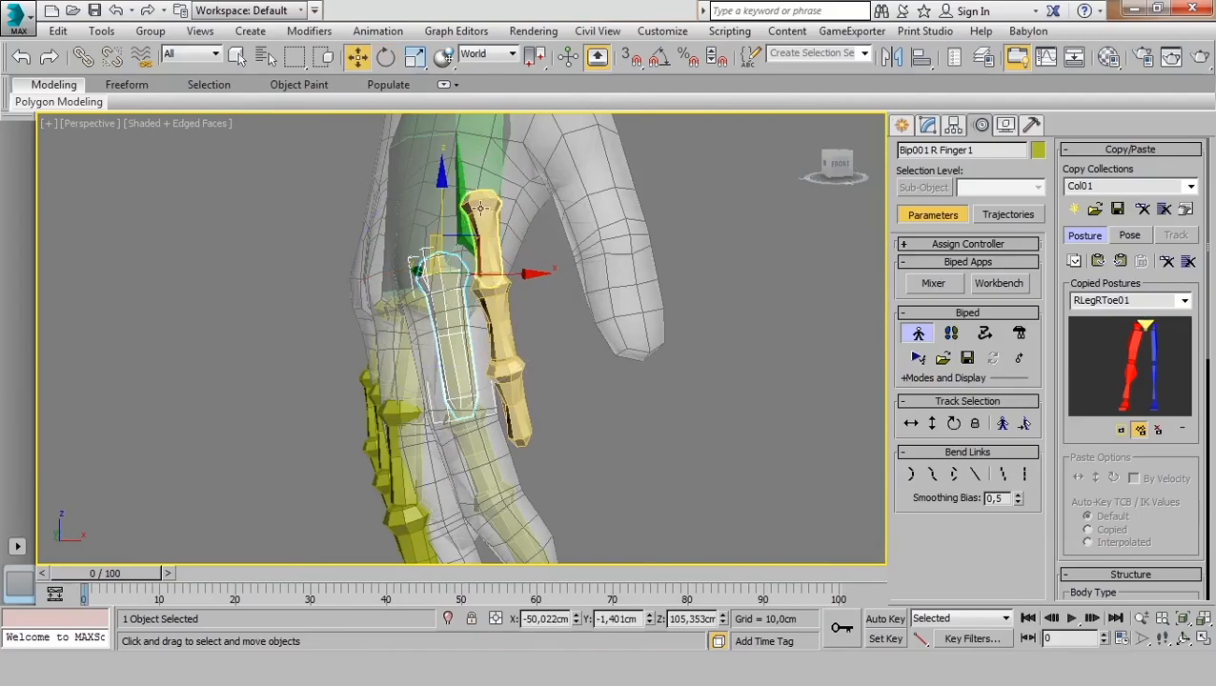
pyautogui.click(490, 227)
pyautogui.moveTo(490, 227); pyautogui.dragTo(490, 343, button='middle')
pyautogui.keyDown('alt'); pyautogui.moveTo(490, 343); pyautogui.dragTo(581, 336, button='middle'); pyautogui.keyUp('alt')
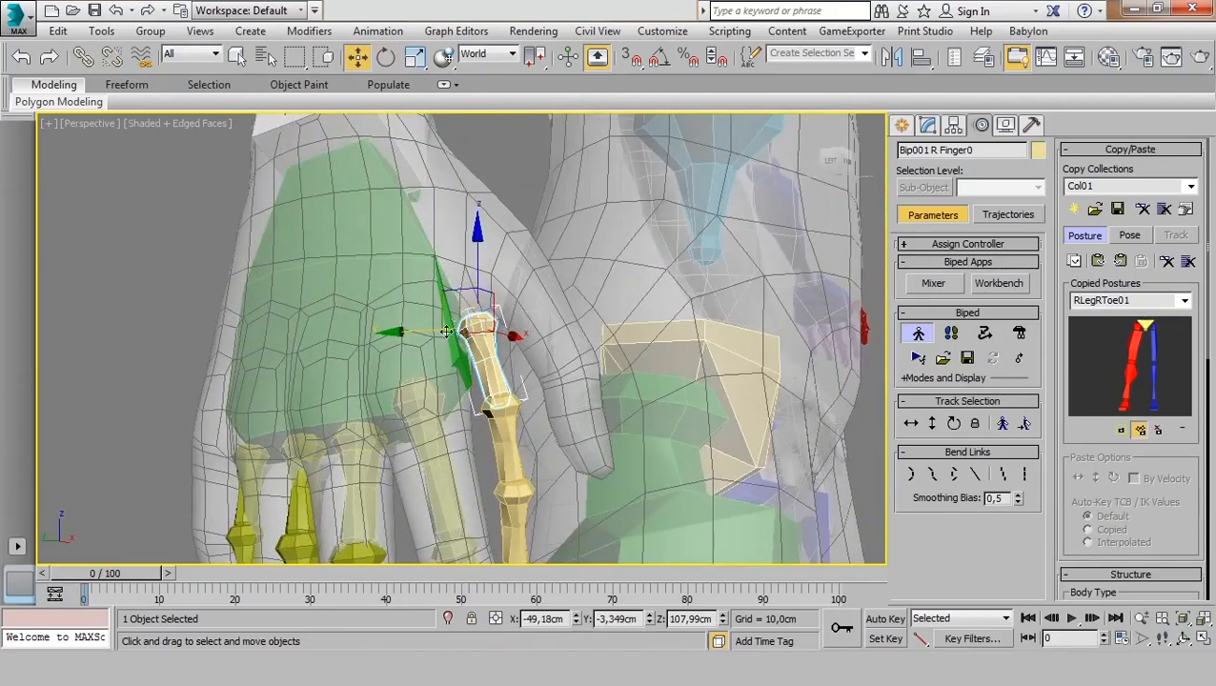
pyautogui.moveTo(476, 335)
pyautogui.keyDown('alt'); pyautogui.mouseDown(button='middle')
pyautogui.moveTo(394, 353)
pyautogui.moveTo(473, 349)
pyautogui.mouseUp(button='middle'); pyautogui.keyUp('alt')
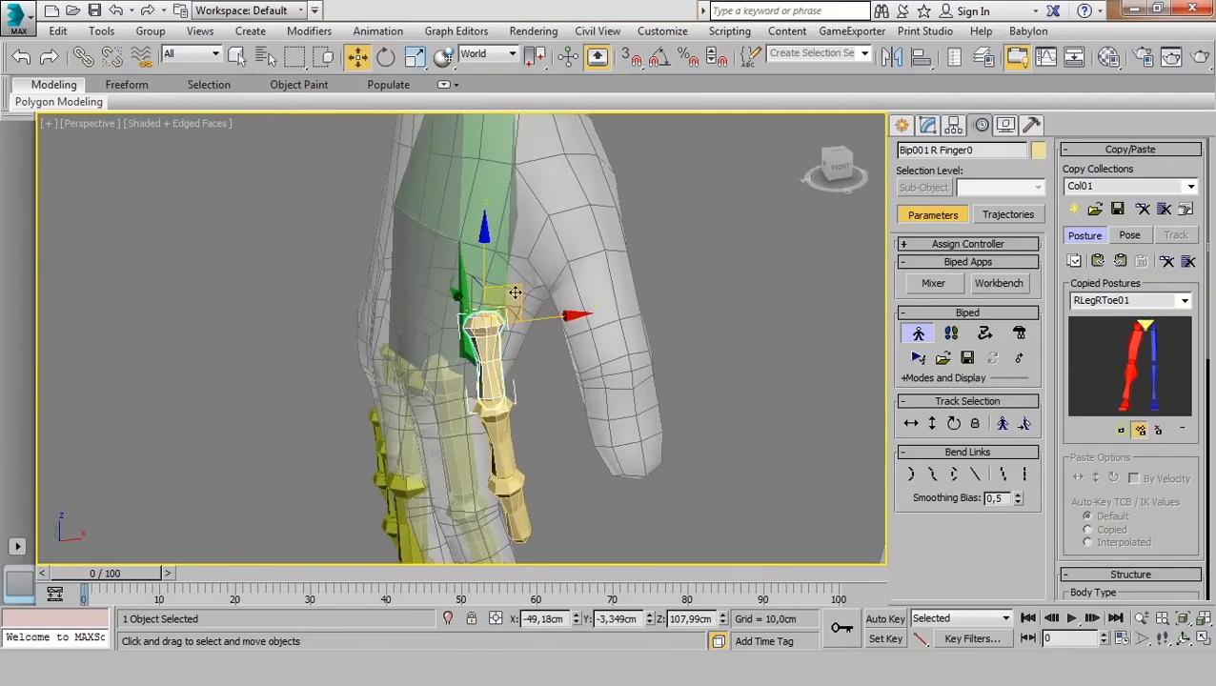
pyautogui.moveTo(515, 293); pyautogui.dragTo(570, 177)
pyautogui.keyDown('alt'); pyautogui.moveTo(570, 177); pyautogui.dragTo(370, 163, button='middle'); pyautogui.keyUp('alt')
pyautogui.keyDown('alt'); pyautogui.moveTo(455, 245); pyautogui.dragTo(441, 228, button='middle'); pyautogui.keyUp('alt')
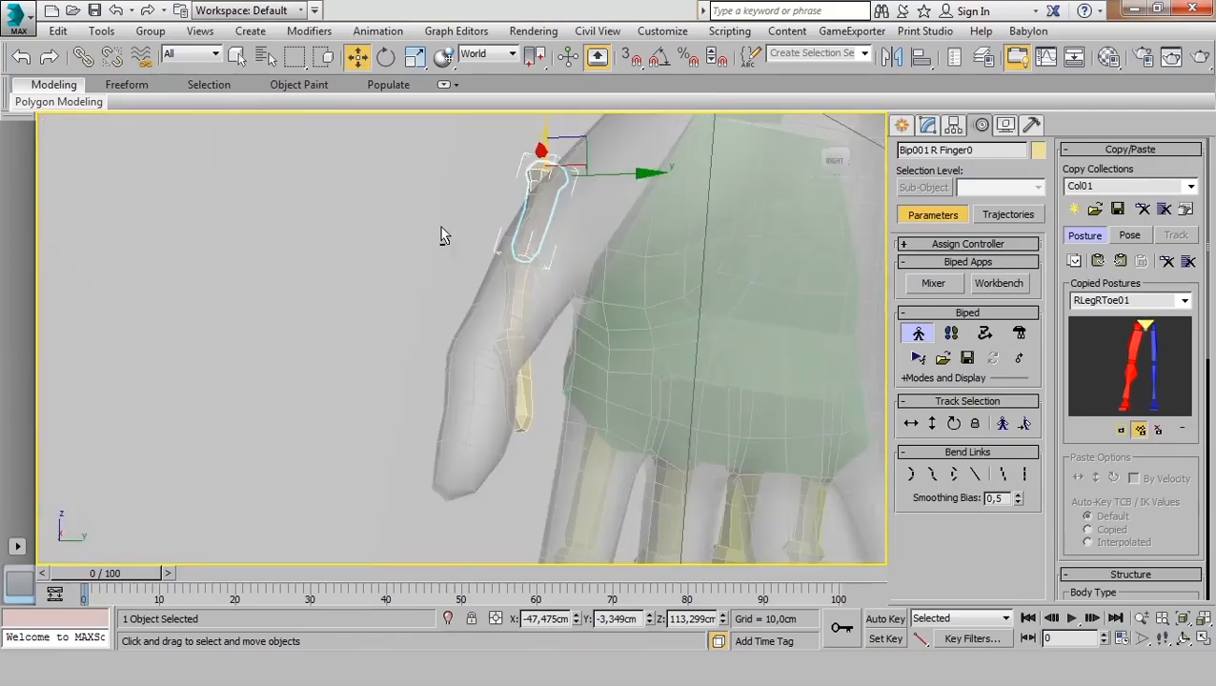
pyautogui.moveTo(569, 142); pyautogui.dragTo(688, 201)
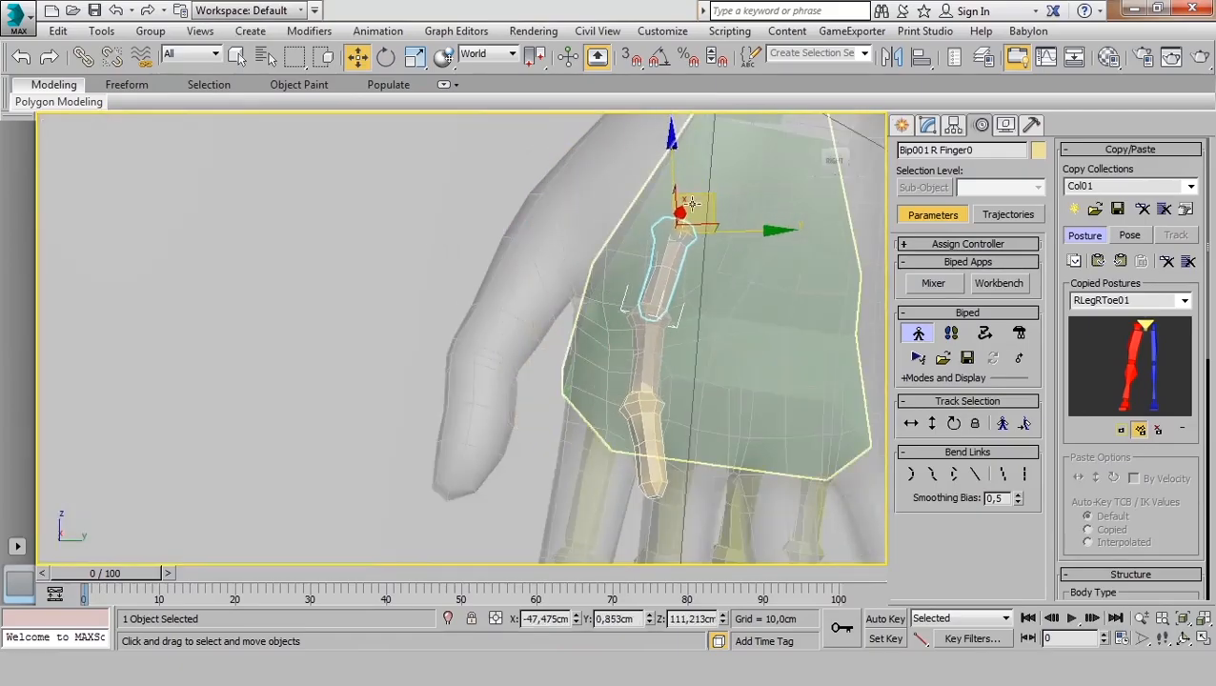
# Rotate the thumb's base bone in the side and front views so the bone chain points along the mesh thumb.
pyautogui.press('e')
pyautogui.keyDown('alt'); pyautogui.moveTo(525, 220); pyautogui.dragTo(644, 307, button='middle'); pyautogui.keyUp('alt')
pyautogui.moveTo(617, 290); pyautogui.dragTo(578, 210)
pyautogui.keyDown('alt'); pyautogui.moveTo(621, 349); pyautogui.dragTo(451, 374, button='middle'); pyautogui.keyUp('alt')
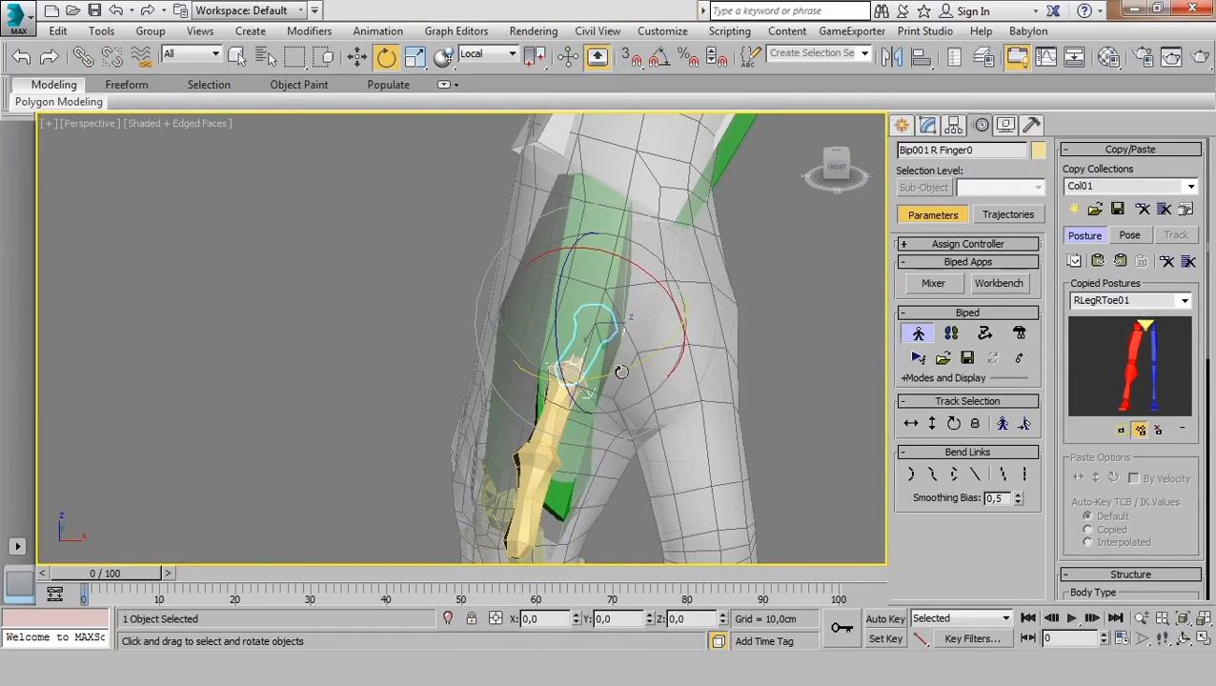
pyautogui.moveTo(650, 271); pyautogui.dragTo(695, 374)
pyautogui.keyDown('alt'); pyautogui.moveTo(695, 374); pyautogui.dragTo(524, 371, button='middle'); pyautogui.keyUp('alt')
# Move the thumb's base bone about 1.318 cm along X and raise it to about Z 111.541 cm to center it in the mesh thumb.
pyautogui.press('w')
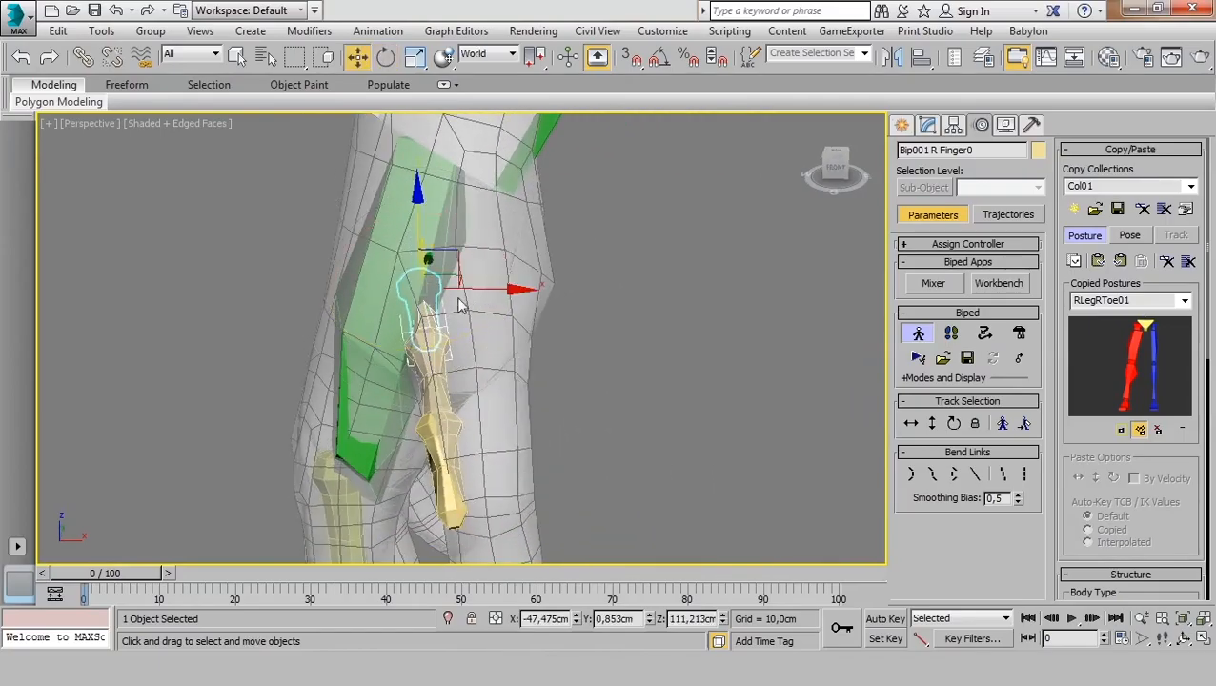
pyautogui.moveTo(489, 294); pyautogui.dragTo(529, 288)
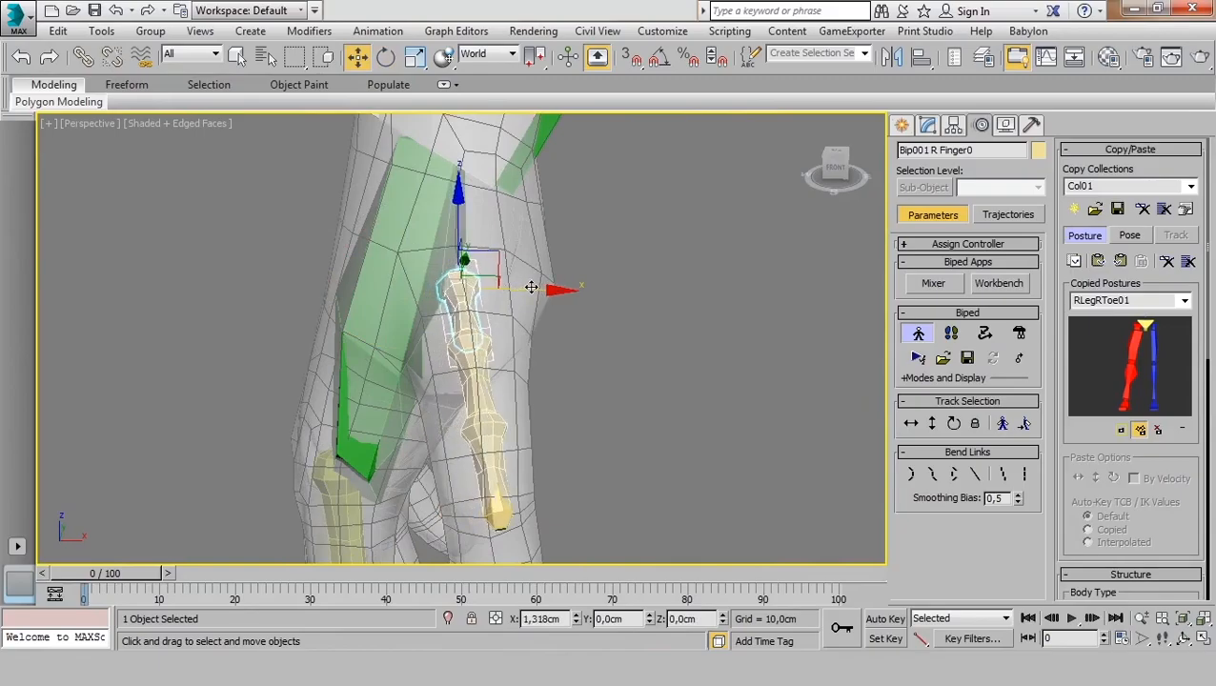
pyautogui.keyDown('alt'); pyautogui.moveTo(529, 288); pyautogui.dragTo(391, 380, button='middle'); pyautogui.keyUp('alt')
pyautogui.scroll(4, 454, 302)
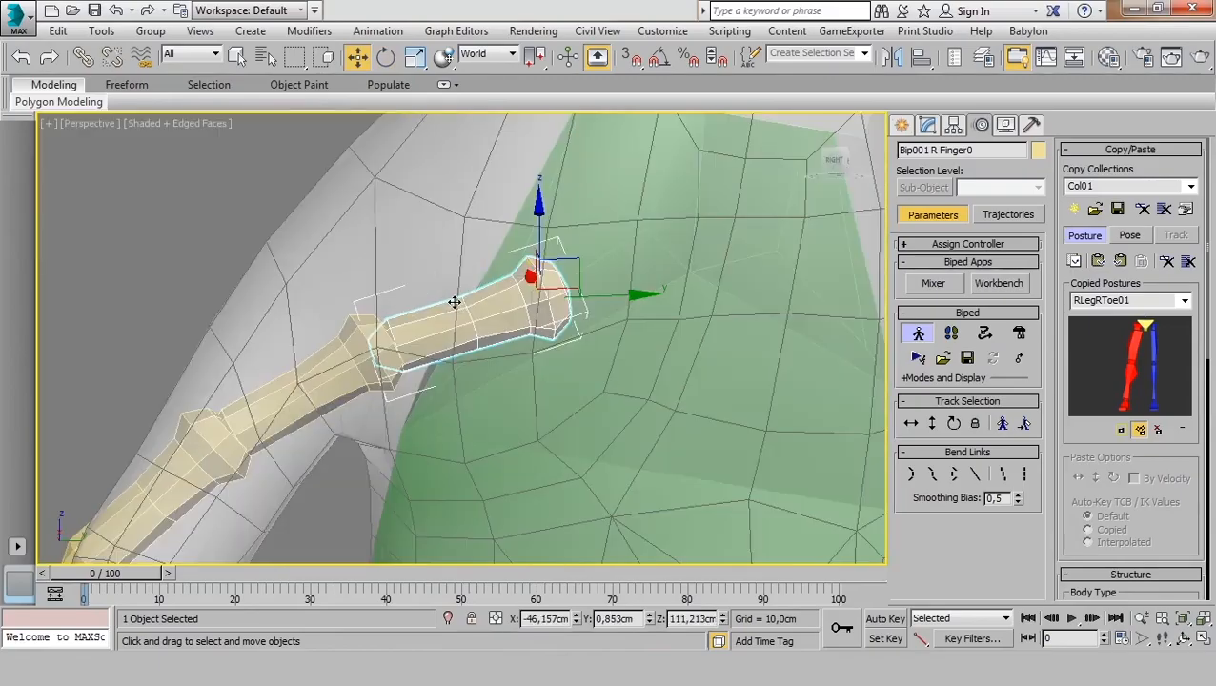
pyautogui.moveTo(456, 303); pyautogui.dragTo(497, 322, button='middle')
pyautogui.moveTo(555, 240); pyautogui.dragTo(553, 218)
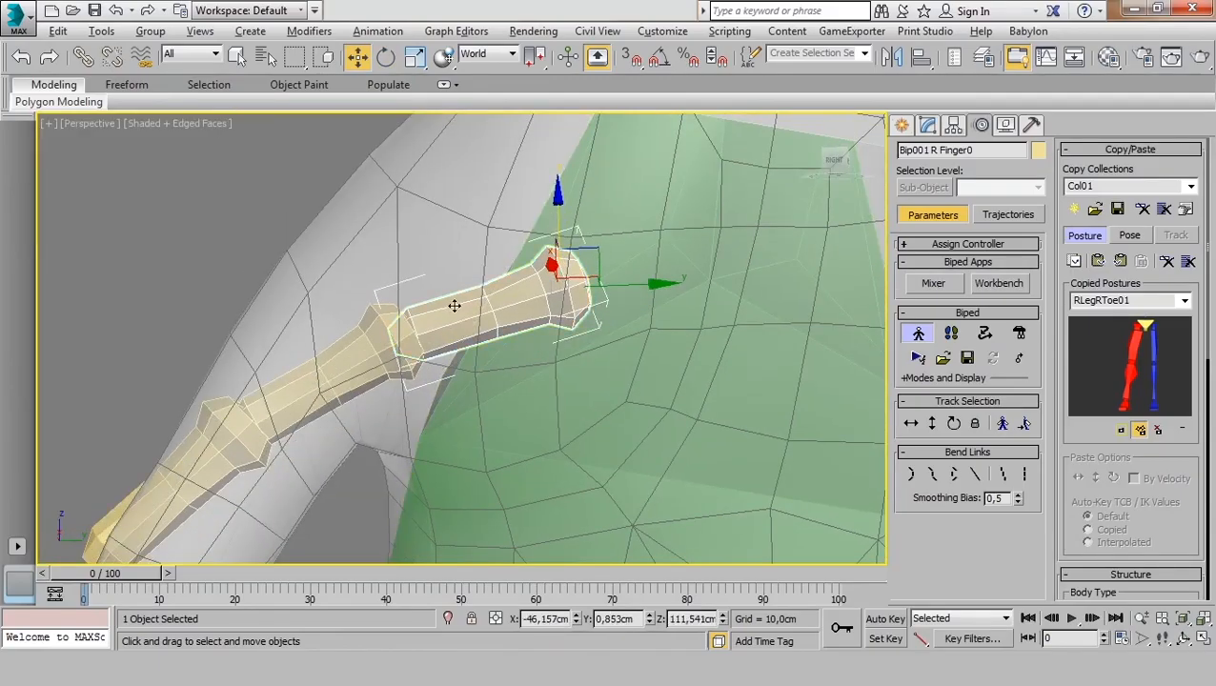
pyautogui.keyDown('alt'); pyautogui.moveTo(454, 305); pyautogui.dragTo(605, 354, button='middle'); pyautogui.keyUp('alt')
pyautogui.click(579, 277)
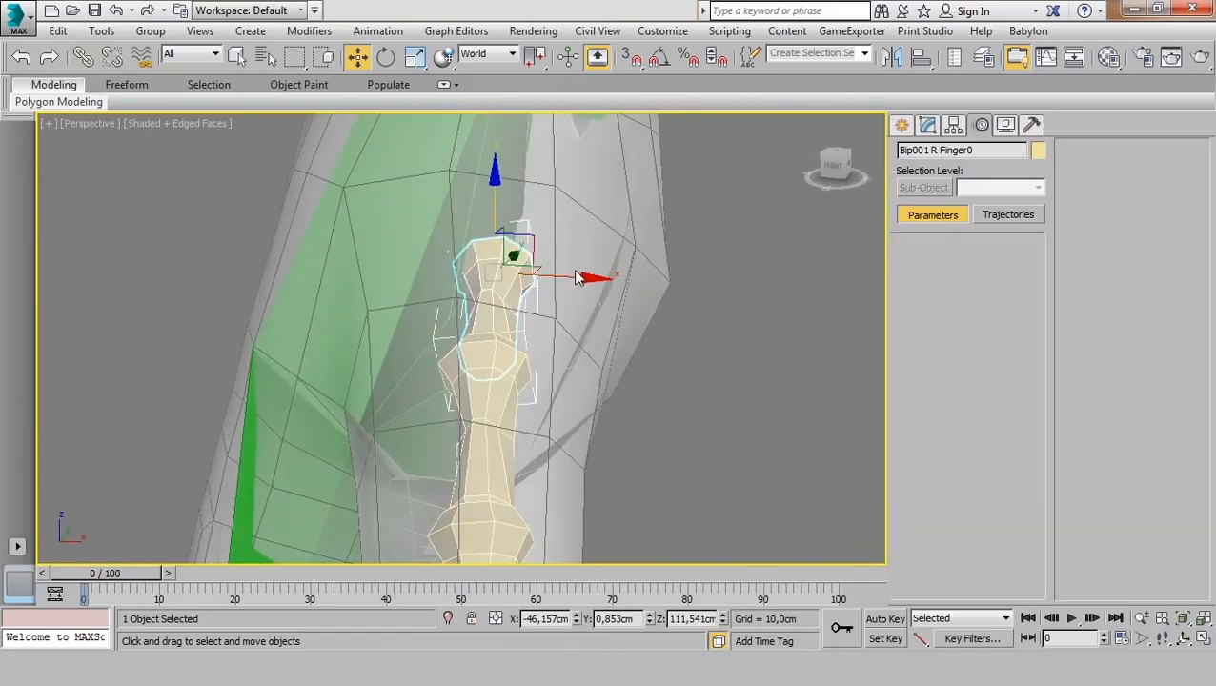
pyautogui.click(510, 283)
pyautogui.moveTo(580, 279); pyautogui.dragTo(578, 278)
# Scale the thumb's base bone slightly to fit the root of the mesh thumb.
pyautogui.press('r')
pyautogui.moveTo(578, 277)
pyautogui.keyDown('alt'); pyautogui.mouseDown(button='middle')
pyautogui.moveTo(570, 313)
pyautogui.moveTo(405, 293)
pyautogui.moveTo(534, 324)
pyautogui.moveTo(598, 361)
pyautogui.moveTo(594, 291)
pyautogui.mouseUp(button='middle'); pyautogui.keyUp('alt')
pyautogui.moveTo(604, 256); pyautogui.dragTo(609, 256)
pyautogui.moveTo(567, 397); pyautogui.dragTo(658, 349, button='middle')
# Select the thumb's middle bone and rotate it downward to follow the bend of the mesh thumb.
pyautogui.click(530, 346)
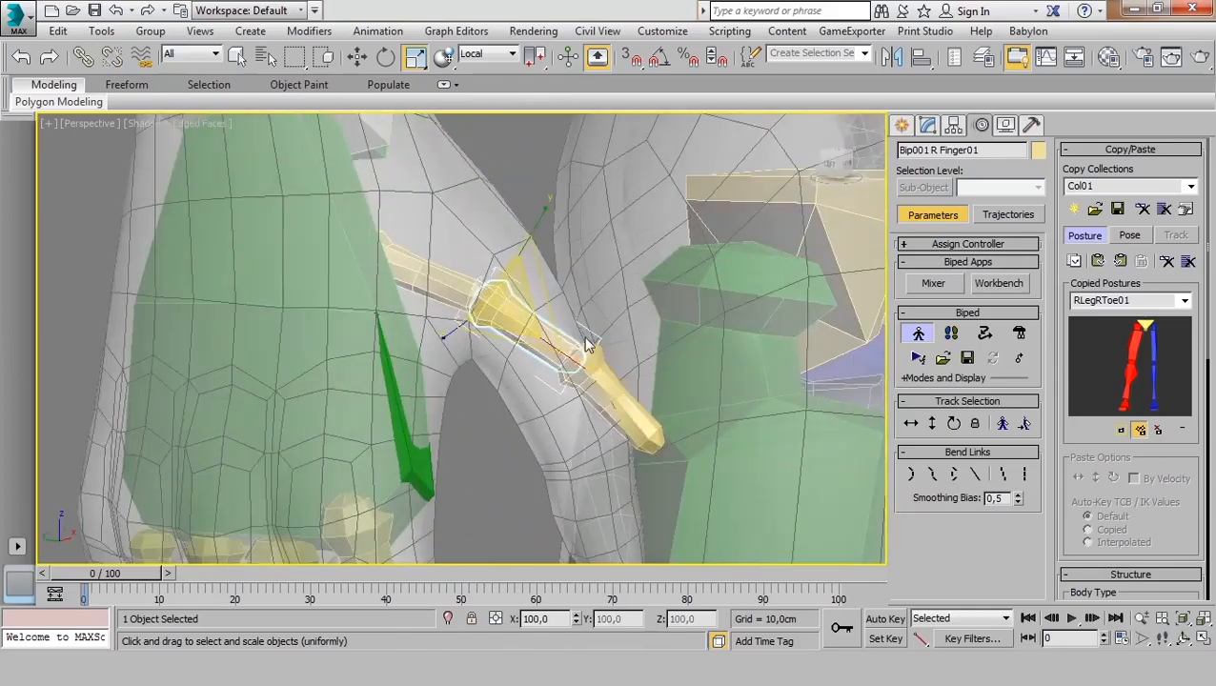
pyautogui.press('e')
pyautogui.moveTo(569, 275); pyautogui.dragTo(573, 310)
pyautogui.keyDown('alt'); pyautogui.moveTo(573, 310); pyautogui.dragTo(573, 334, button='middle'); pyautogui.keyUp('alt')
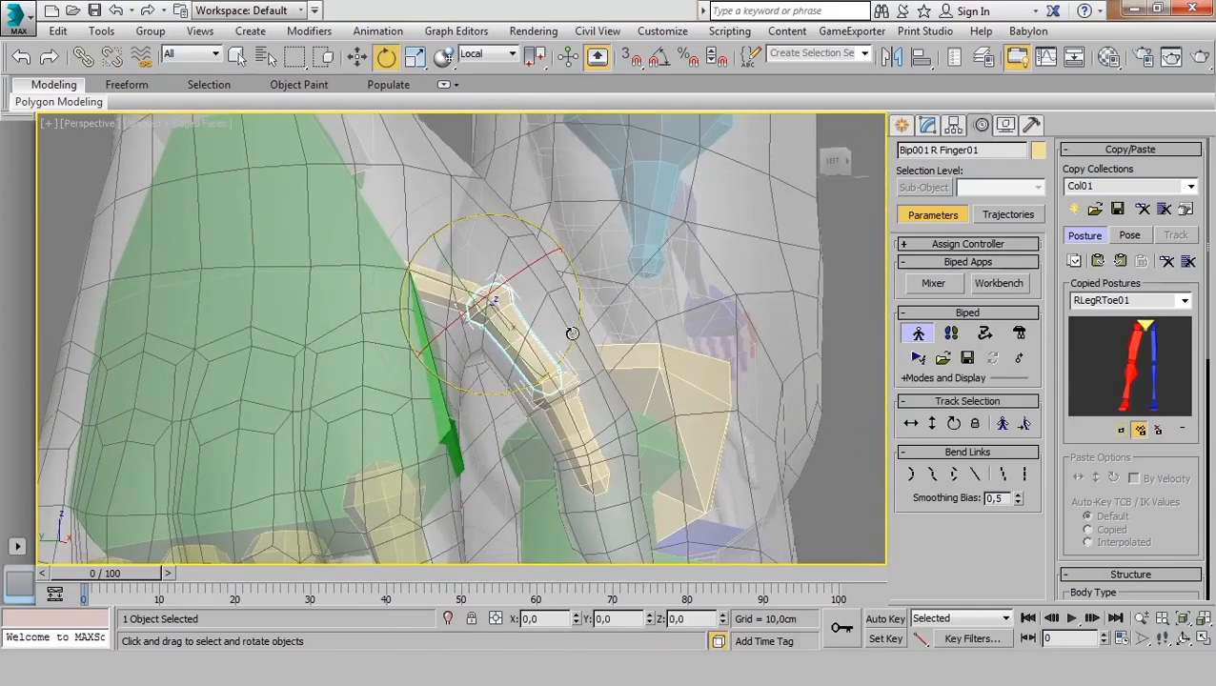
# Select the thumb's base bone, rotate it about -2.5 degrees around local Z, and adjust its length slightly along local X.
pyautogui.click(444, 301)
pyautogui.moveTo(462, 268); pyautogui.dragTo(444, 244)
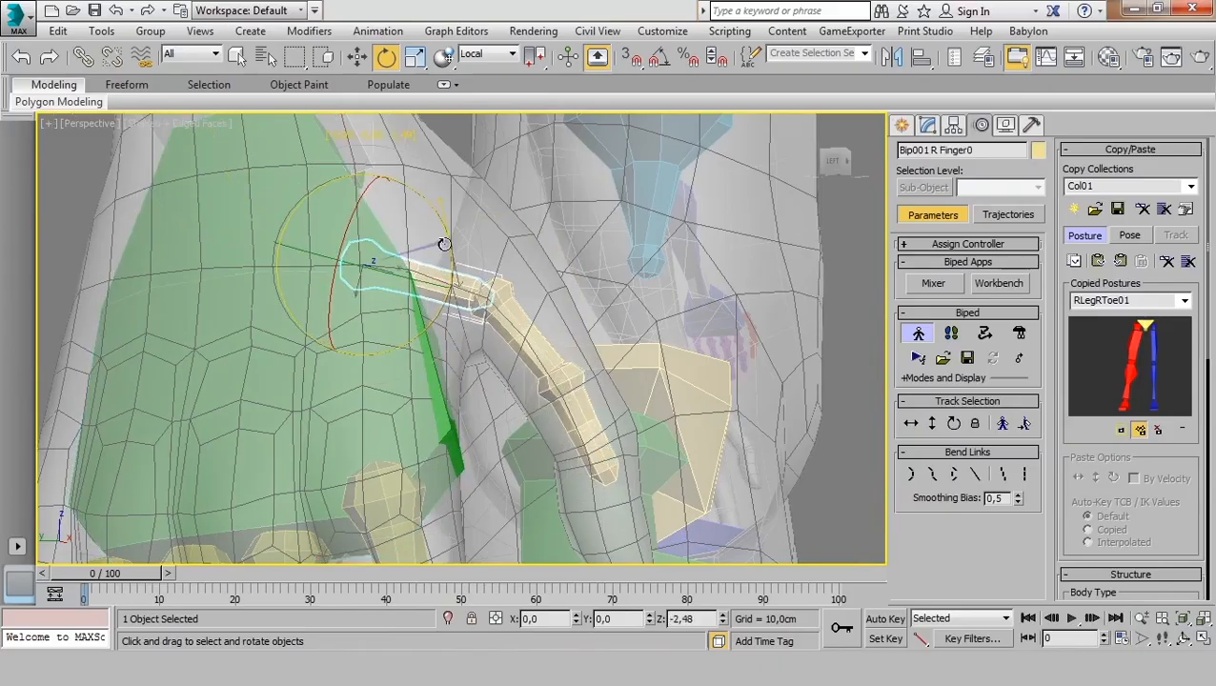
pyautogui.press('r')
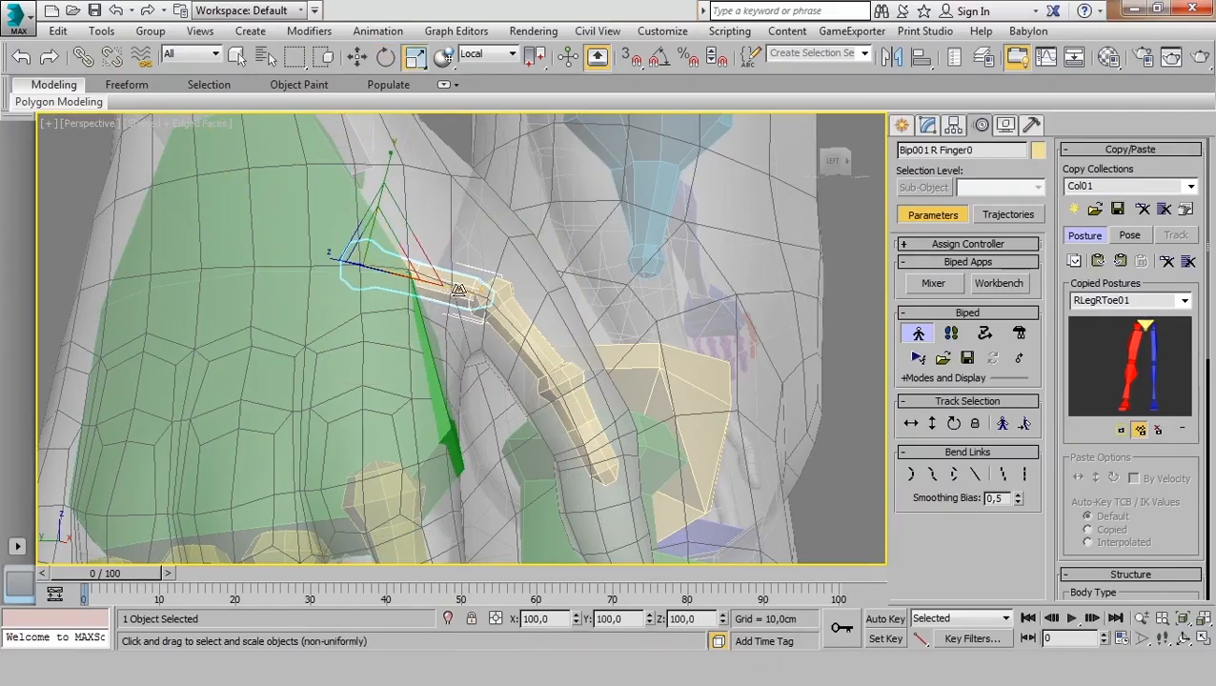
pyautogui.moveTo(459, 288); pyautogui.dragTo(459, 289)
pyautogui.keyDown('alt'); pyautogui.moveTo(461, 274); pyautogui.dragTo(504, 236, button='middle'); pyautogui.keyUp('alt')
pyautogui.keyDown('alt'); pyautogui.moveTo(457, 314); pyautogui.dragTo(444, 358, button='middle'); pyautogui.keyUp('alt')
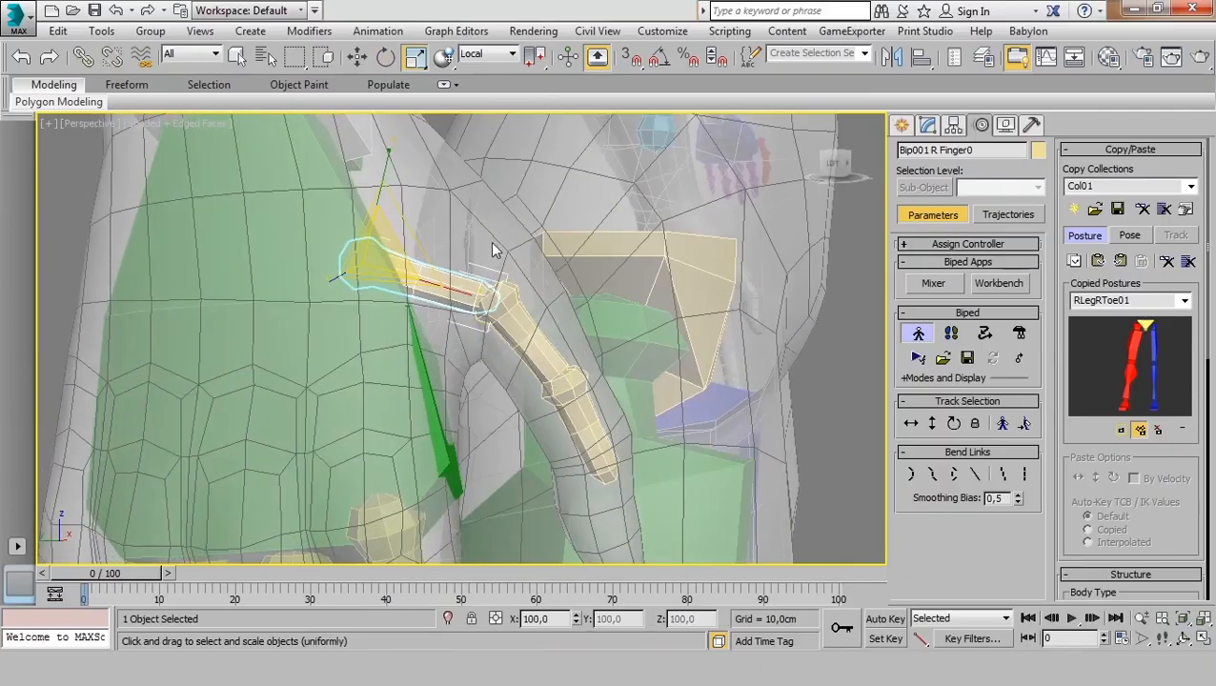
# Lengthen the thumb's middle bone along local X to the mesh joint and rotate it slightly to stay inside the mesh thumb.
pyautogui.keyDown('alt'); pyautogui.moveTo(505, 310); pyautogui.dragTo(565, 322, button='middle'); pyautogui.keyUp('alt')
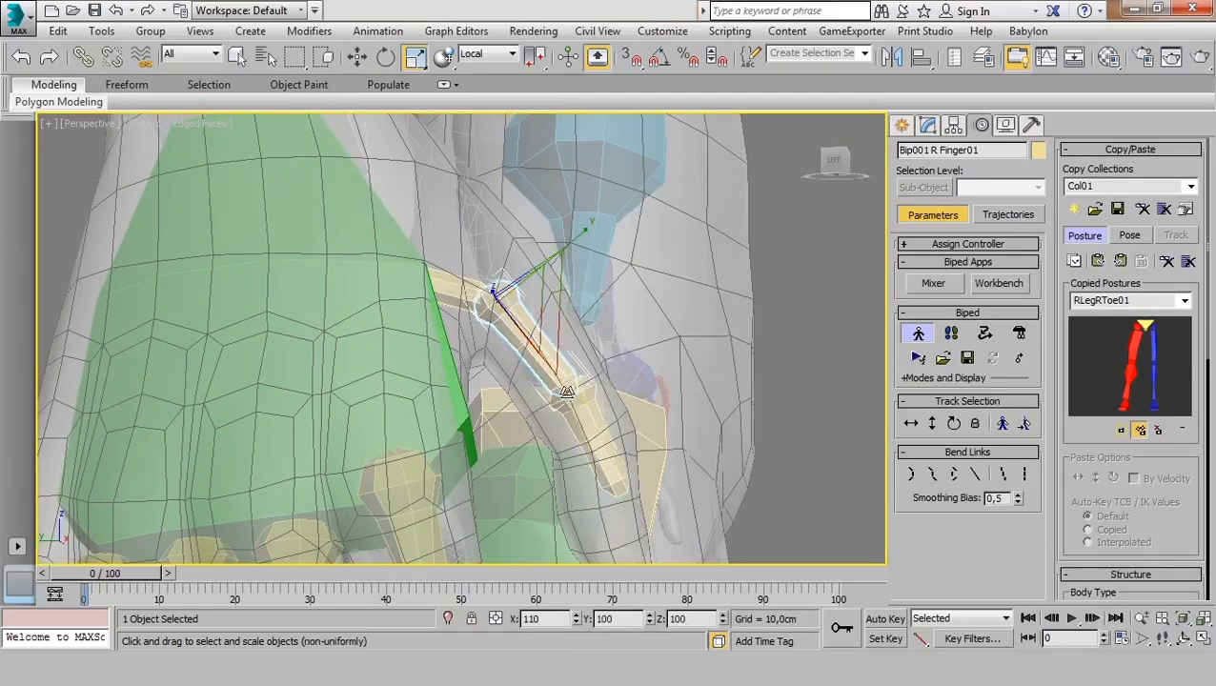
pyautogui.moveTo(561, 382); pyautogui.dragTo(589, 414)
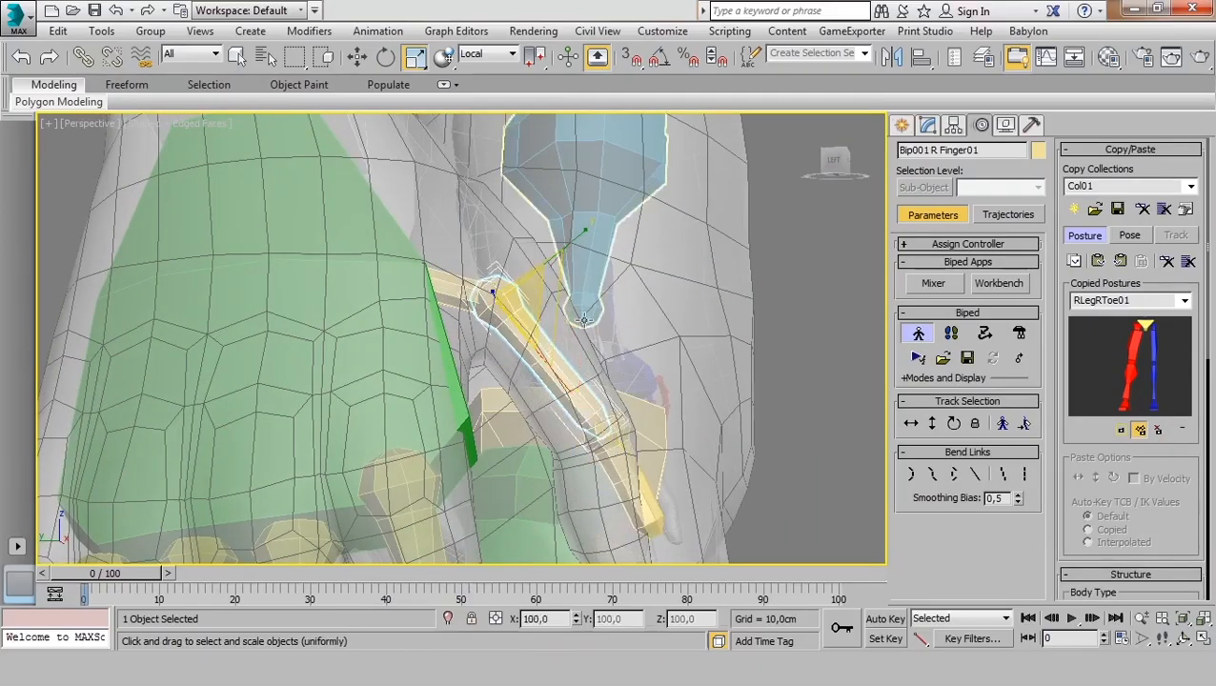
pyautogui.press('e')
pyautogui.keyDown('alt'); pyautogui.moveTo(571, 341); pyautogui.dragTo(550, 332, button='middle'); pyautogui.keyUp('alt')
pyautogui.moveTo(557, 298); pyautogui.dragTo(562, 307)
pyautogui.keyDown('alt'); pyautogui.moveTo(566, 320); pyautogui.dragTo(581, 386, button='middle'); pyautogui.keyUp('alt')
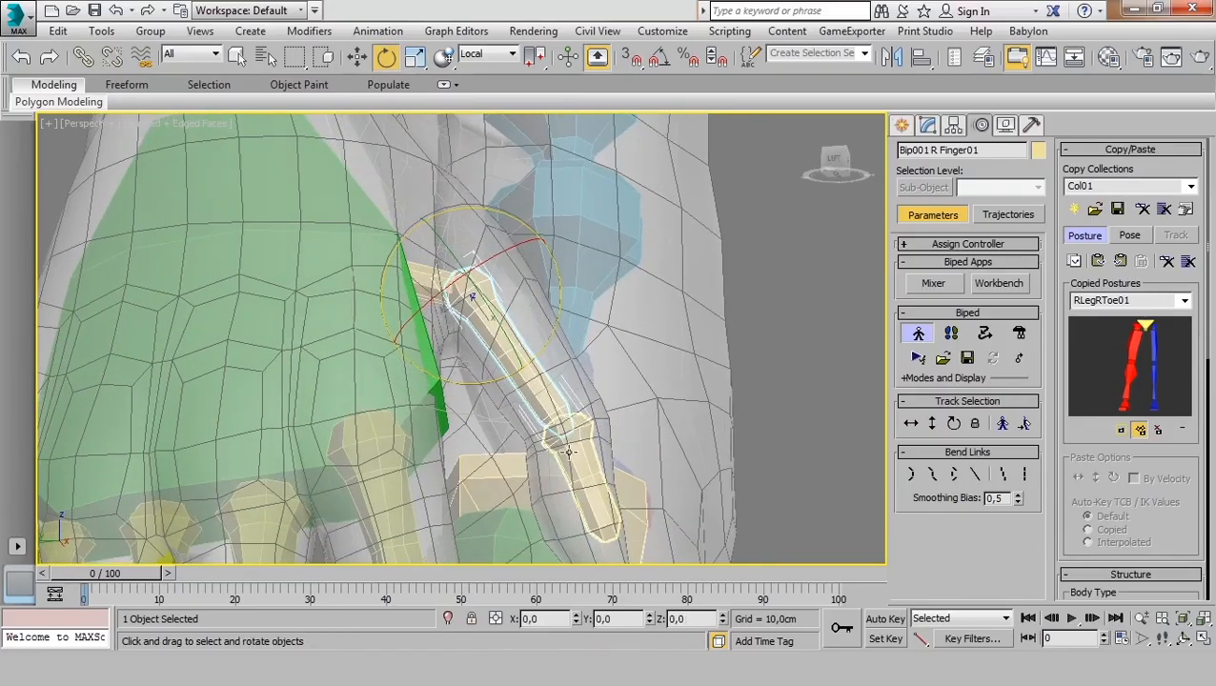
# Select the thumb's tip bone, rotate it along the mesh thumb, and lengthen it to about 138% along local X toward the fingertip.
pyautogui.click(583, 459)
pyautogui.moveTo(582, 458); pyautogui.dragTo(544, 406, button='middle')
pyautogui.moveTo(593, 432); pyautogui.dragTo(586, 435)
pyautogui.press('r')
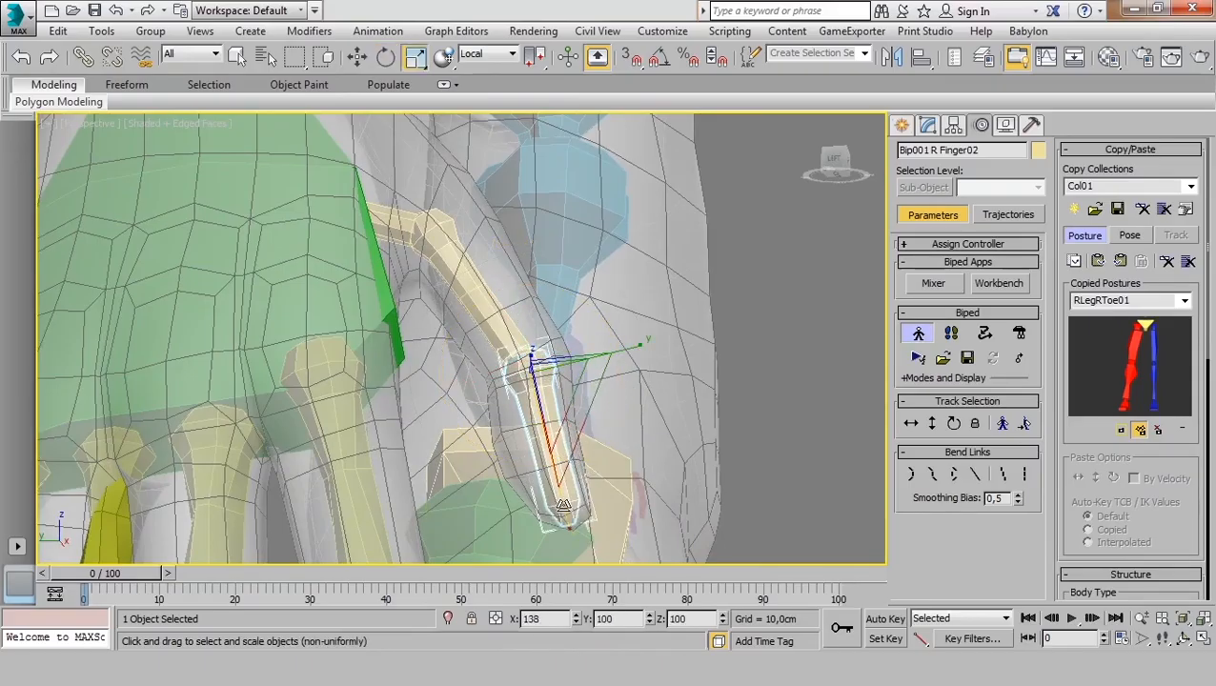
pyautogui.keyDown('alt'); pyautogui.moveTo(549, 476); pyautogui.dragTo(429, 501, button='middle'); pyautogui.keyUp('alt')
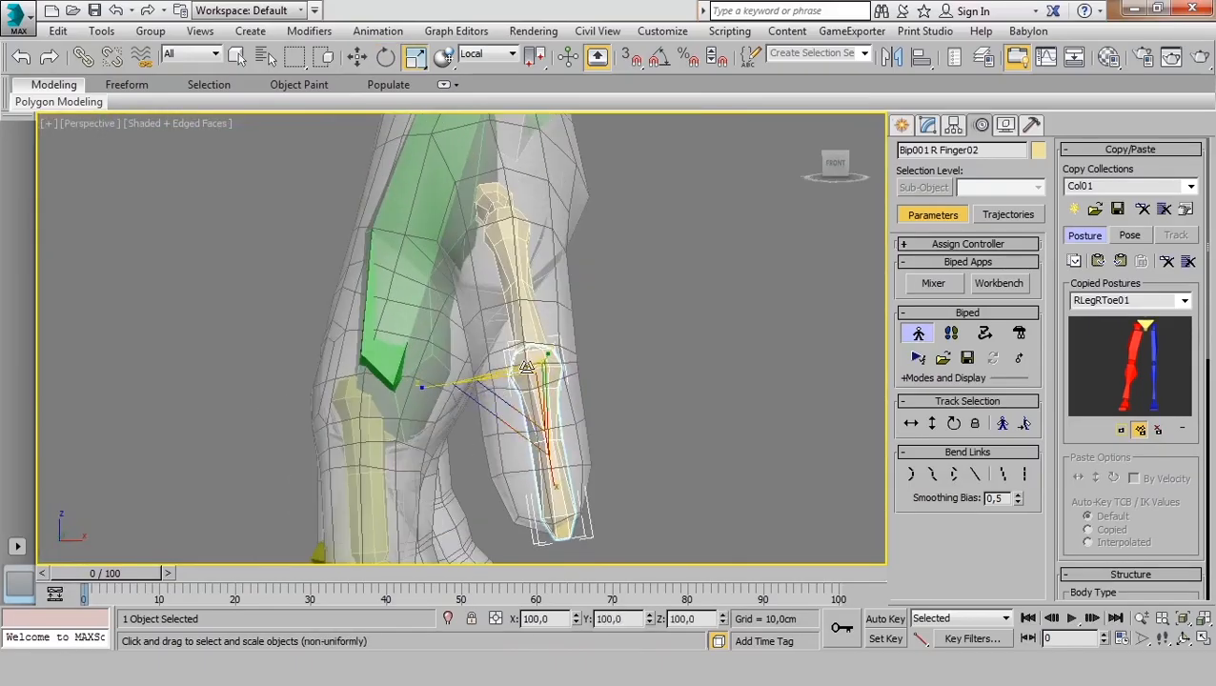
pyautogui.moveTo(513, 271); pyautogui.dragTo(515, 311, button='middle')
# Select the thumb's base bone and rotate it slightly in the front view, including about 1 degree around local Y, to center the chain.
pyautogui.click(495, 238)
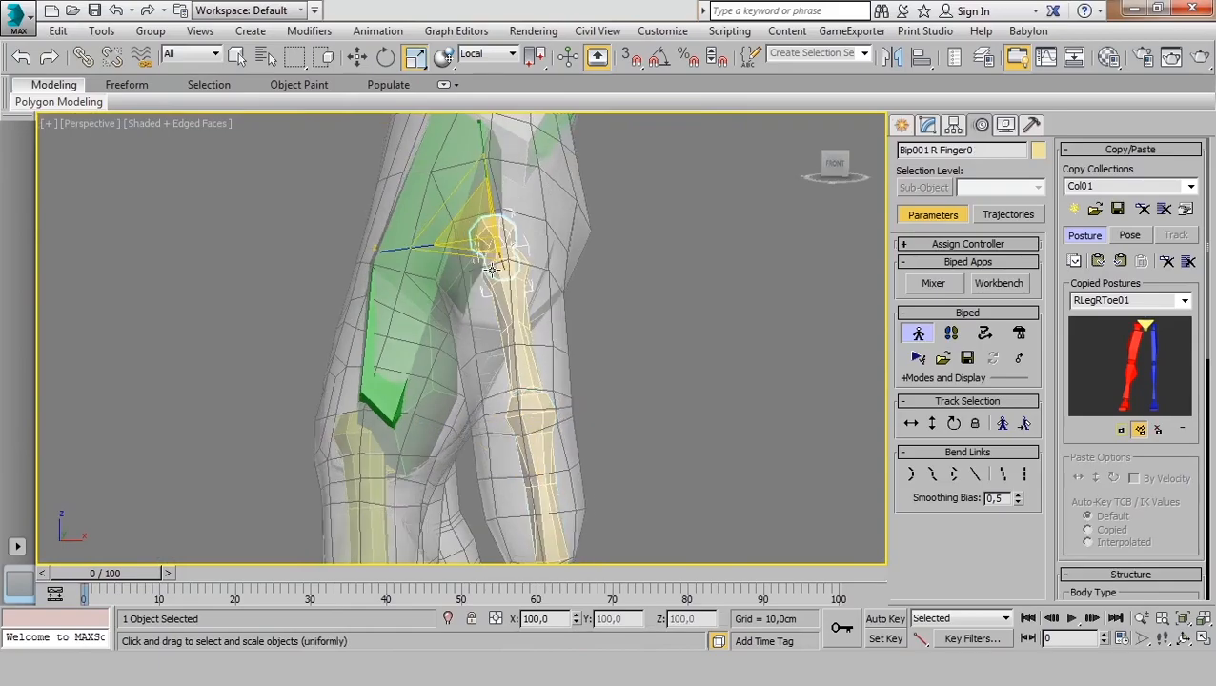
pyautogui.press('e')
pyautogui.moveTo(511, 155); pyautogui.dragTo(518, 154)
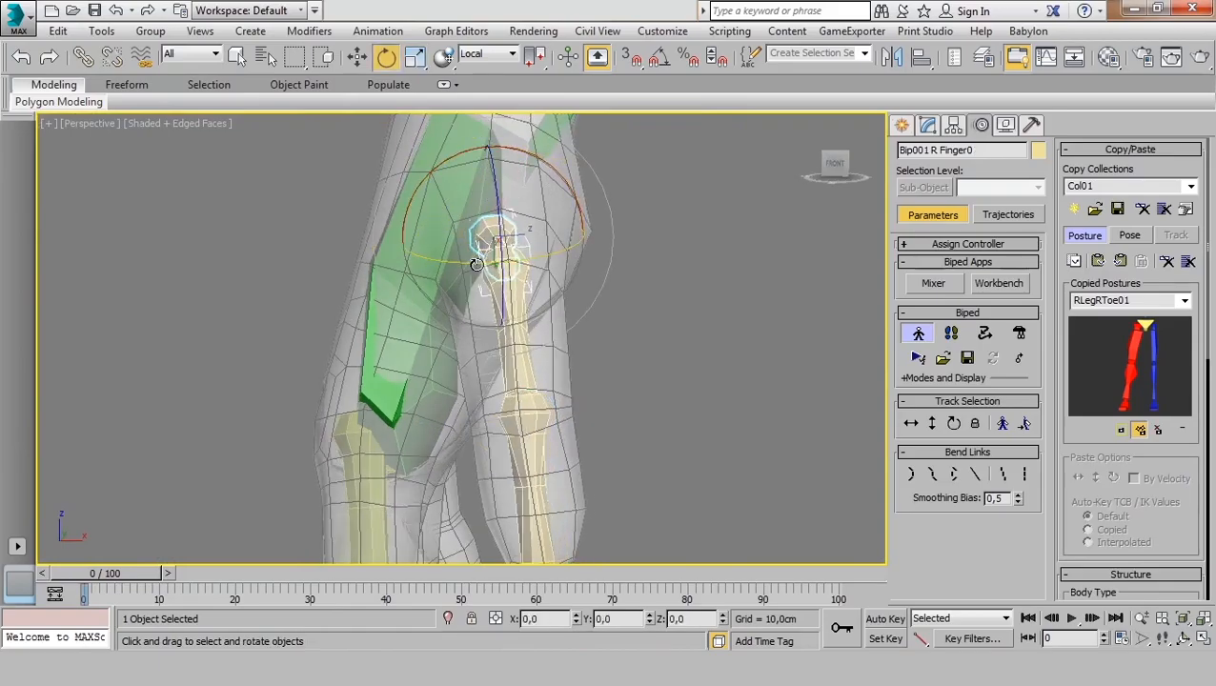
pyautogui.moveTo(476, 264); pyautogui.dragTo(476, 263)
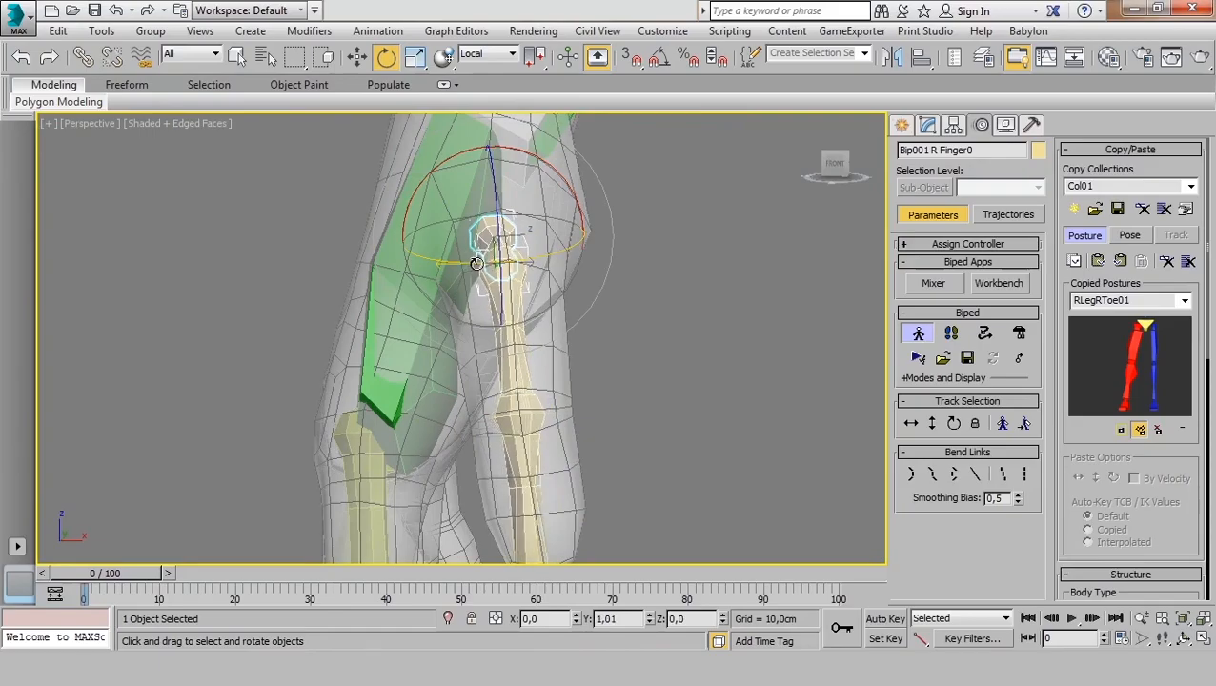
# Select the thumb's middle bone and rotate it about 5.8 degrees around local X and -1.15 degrees around local Y.
pyautogui.click(478, 281)
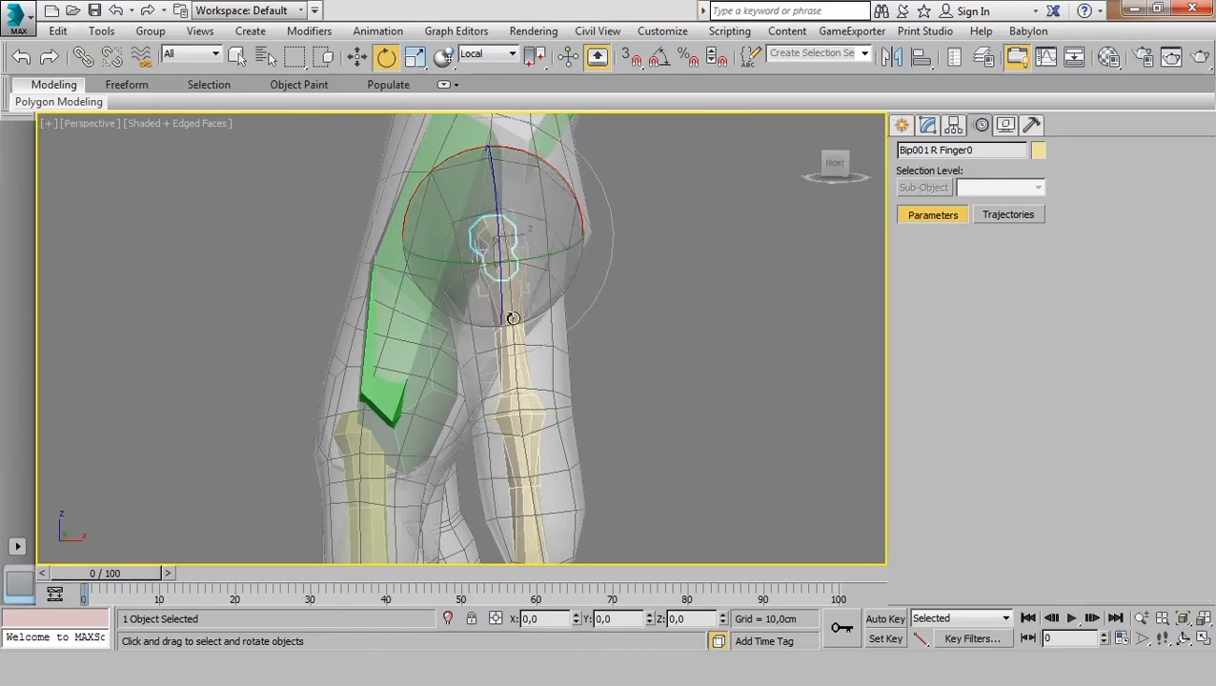
pyautogui.moveTo(460, 236); pyautogui.dragTo(444, 234)
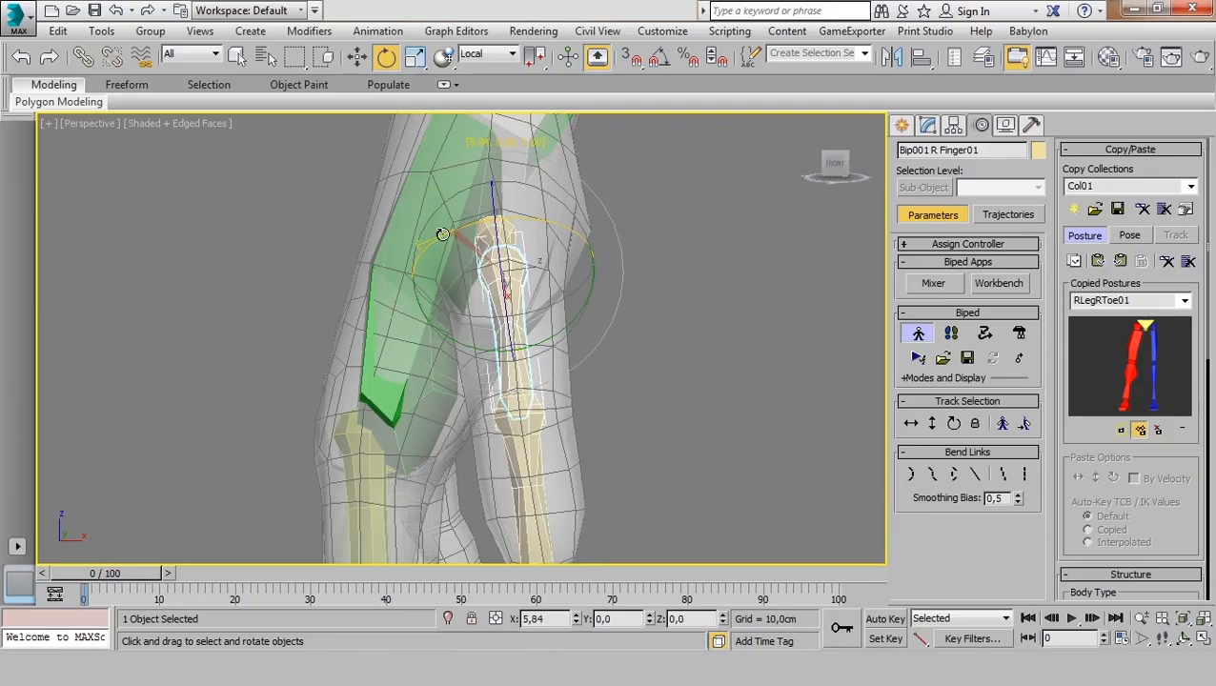
pyautogui.moveTo(553, 329); pyautogui.dragTo(555, 328)
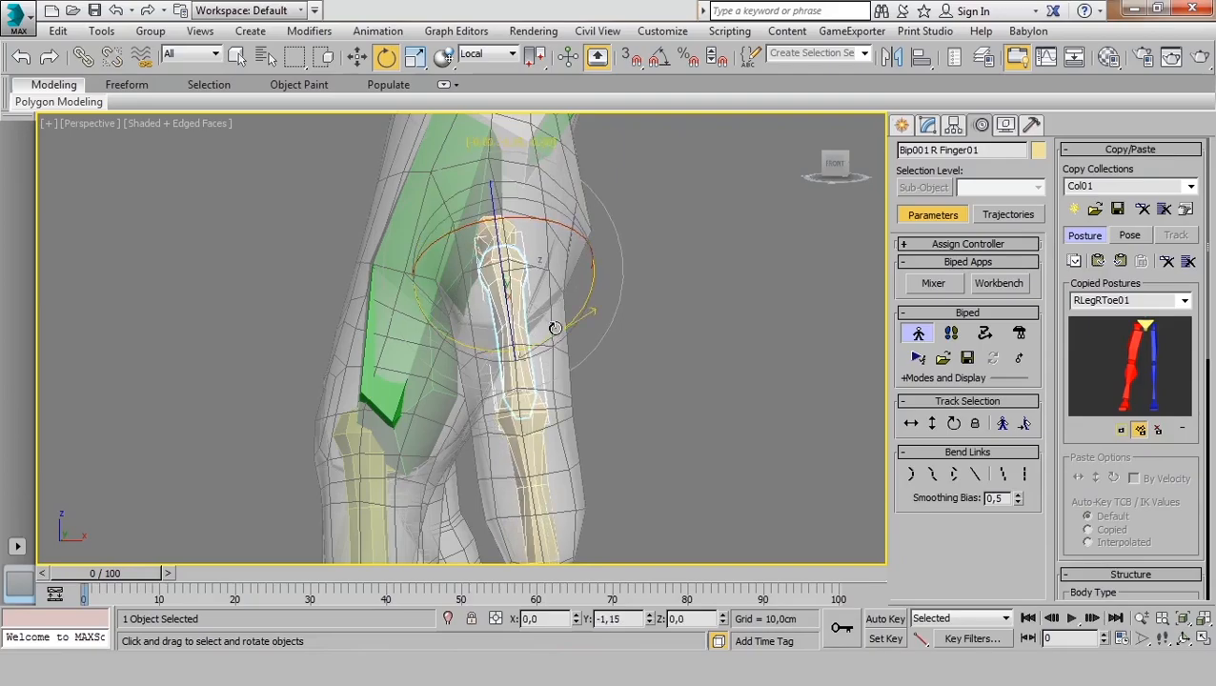
# Examine the spine bones' fit inside the torso from the side, selecting the lowest spine bone and then the topmost one.
pyautogui.scroll(-5, 555, 327)
pyautogui.moveTo(550, 325); pyautogui.dragTo(561, 403, button='middle')
pyautogui.scroll(-3, 546, 356)
pyautogui.scroll(-2, 592, 246)
pyautogui.scroll(4, 587, 281)
pyautogui.moveTo(572, 286); pyautogui.dragTo(638, 320, button='middle')
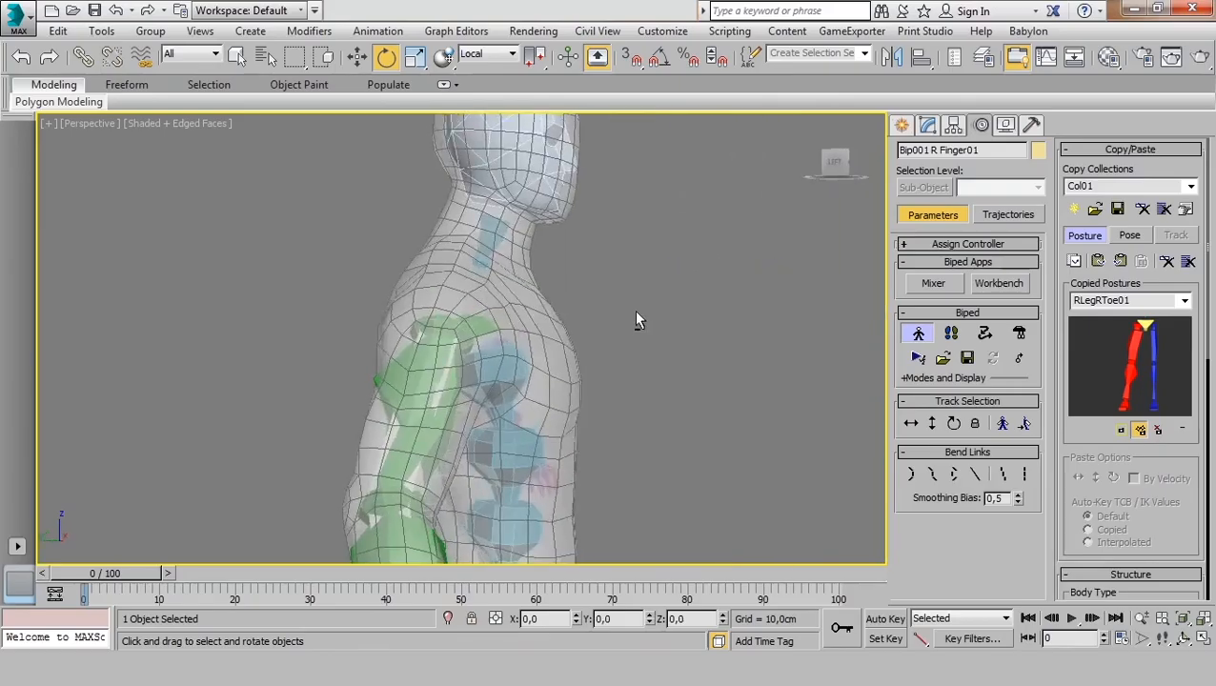
pyautogui.moveTo(577, 419); pyautogui.dragTo(574, 314, button='middle')
pyautogui.click(508, 464)
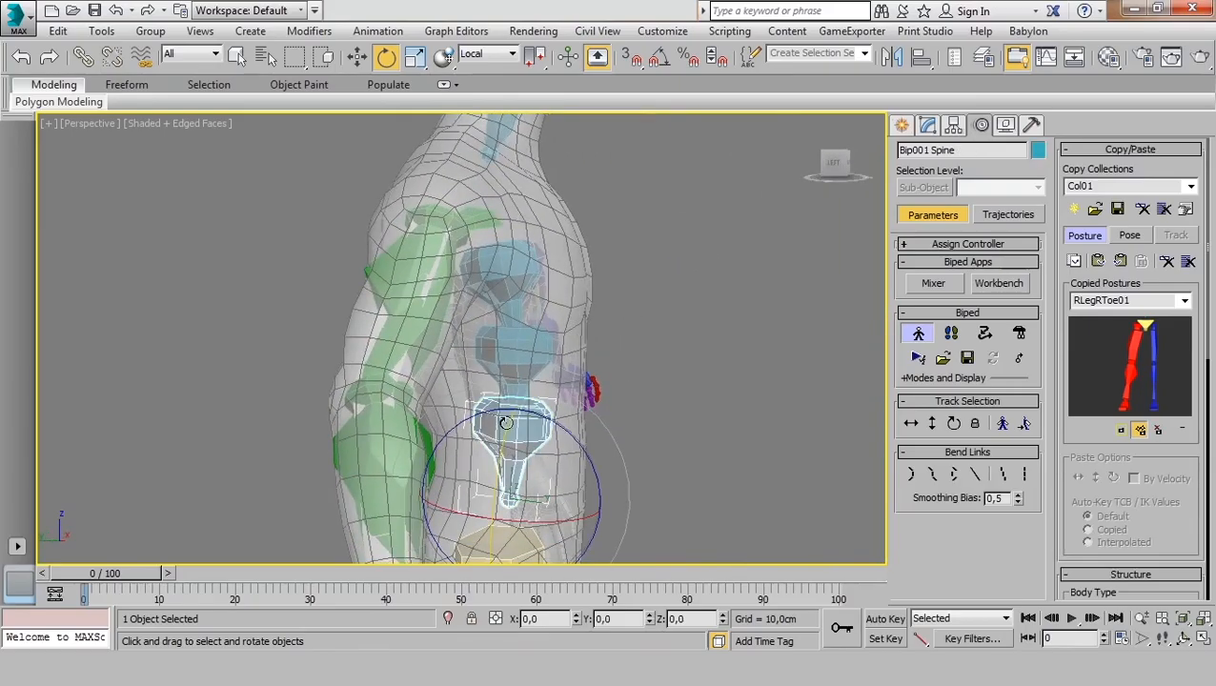
pyautogui.click(503, 296)
pyautogui.scroll(3, 494, 330)
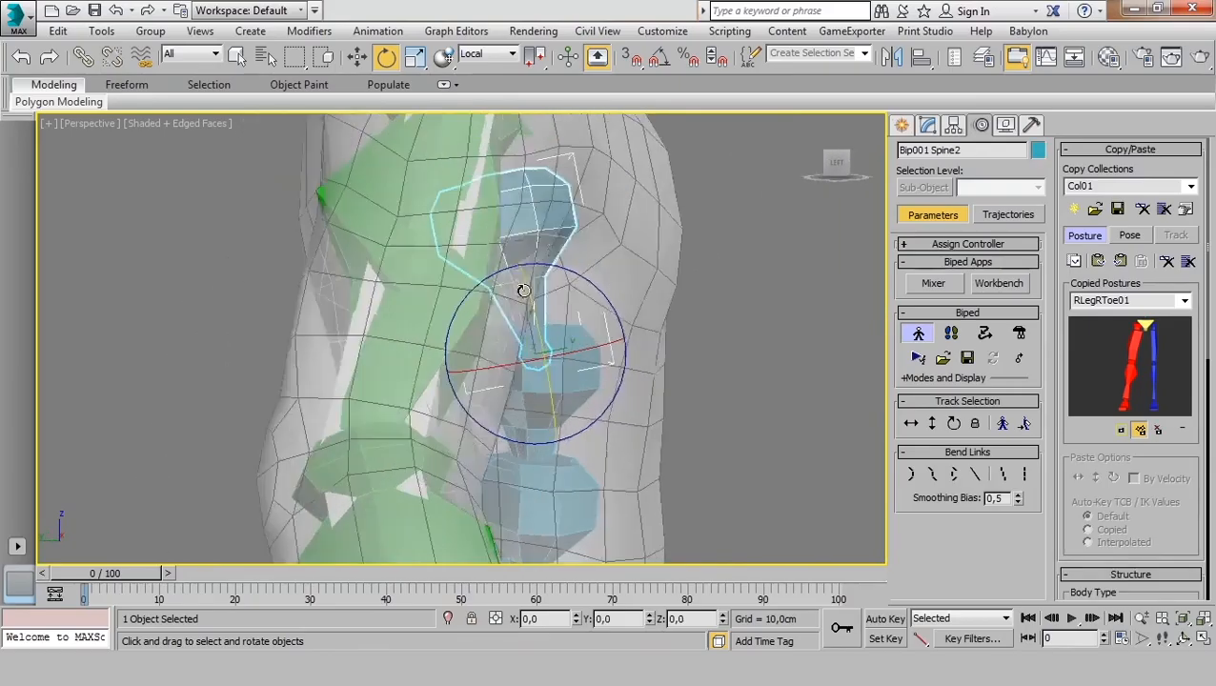
pyautogui.scroll(-4, 535, 291)
pyautogui.moveTo(537, 290); pyautogui.dragTo(480, 358, button='middle')
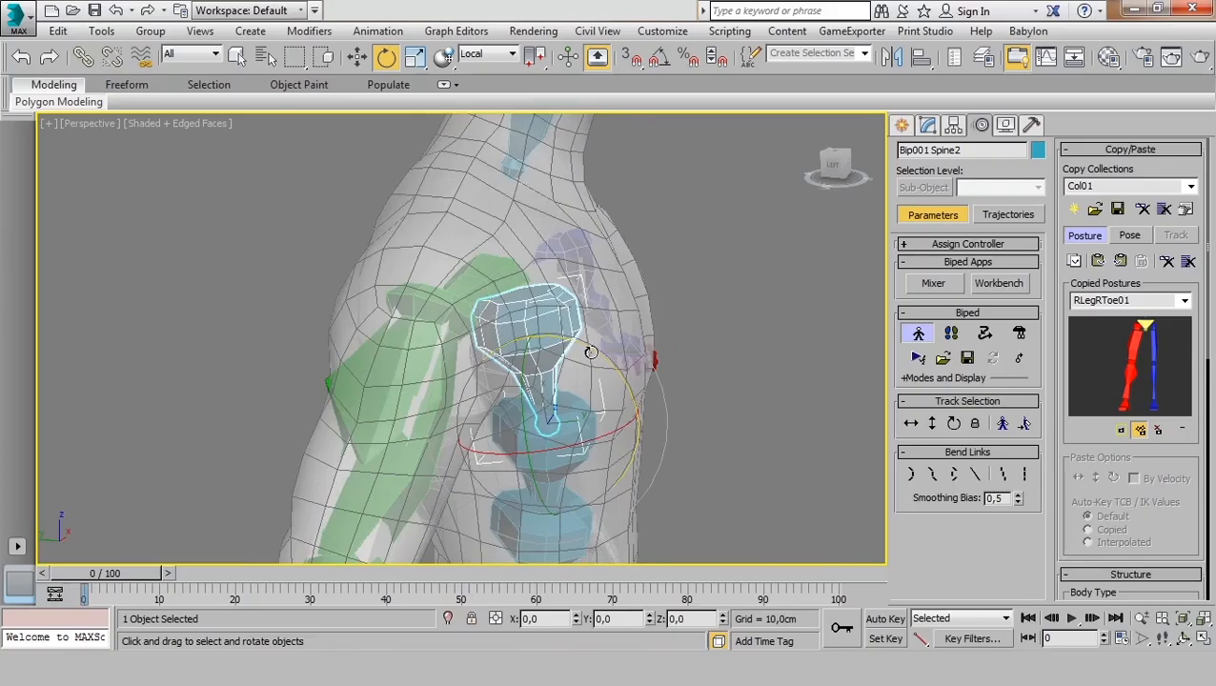
pyautogui.moveTo(591, 353); pyautogui.dragTo(665, 434)
pyautogui.click(685, 336)
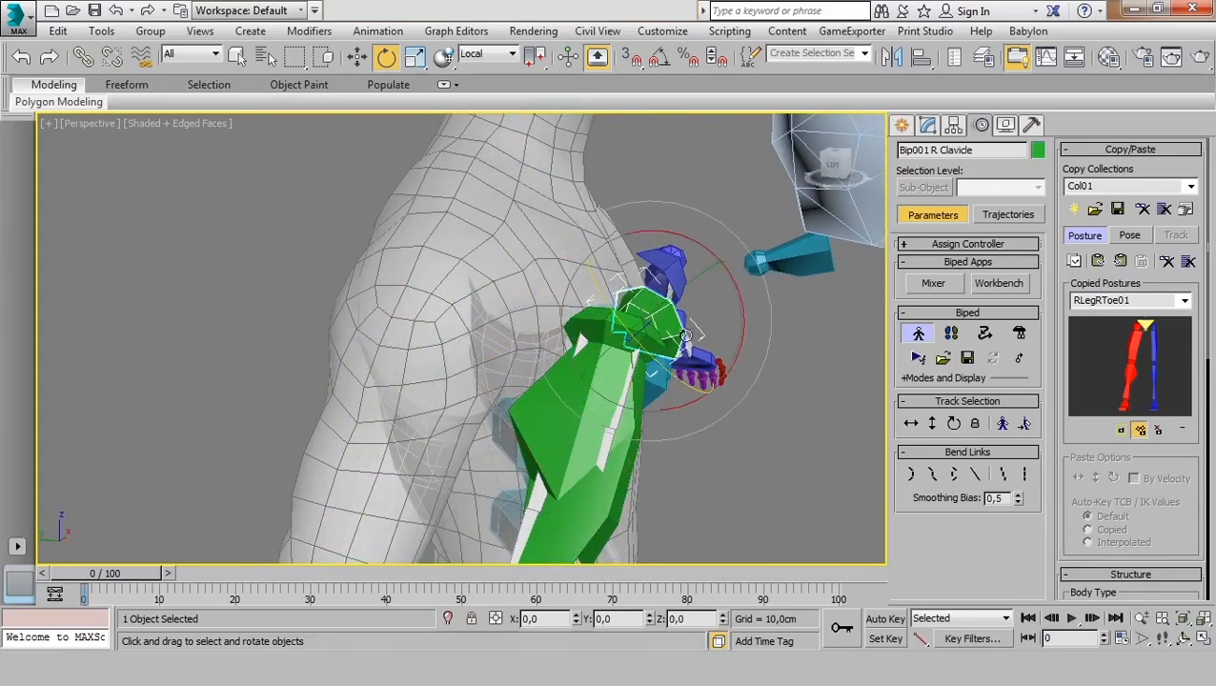
pyautogui.hotkey('ctrl', 'z')
# Examine the topmost spine bone's fit inside the chest from the front, side and an oblique angle.
pyautogui.keyDown('alt'); pyautogui.moveTo(695, 273); pyautogui.dragTo(625, 341, button='middle'); pyautogui.keyUp('alt')
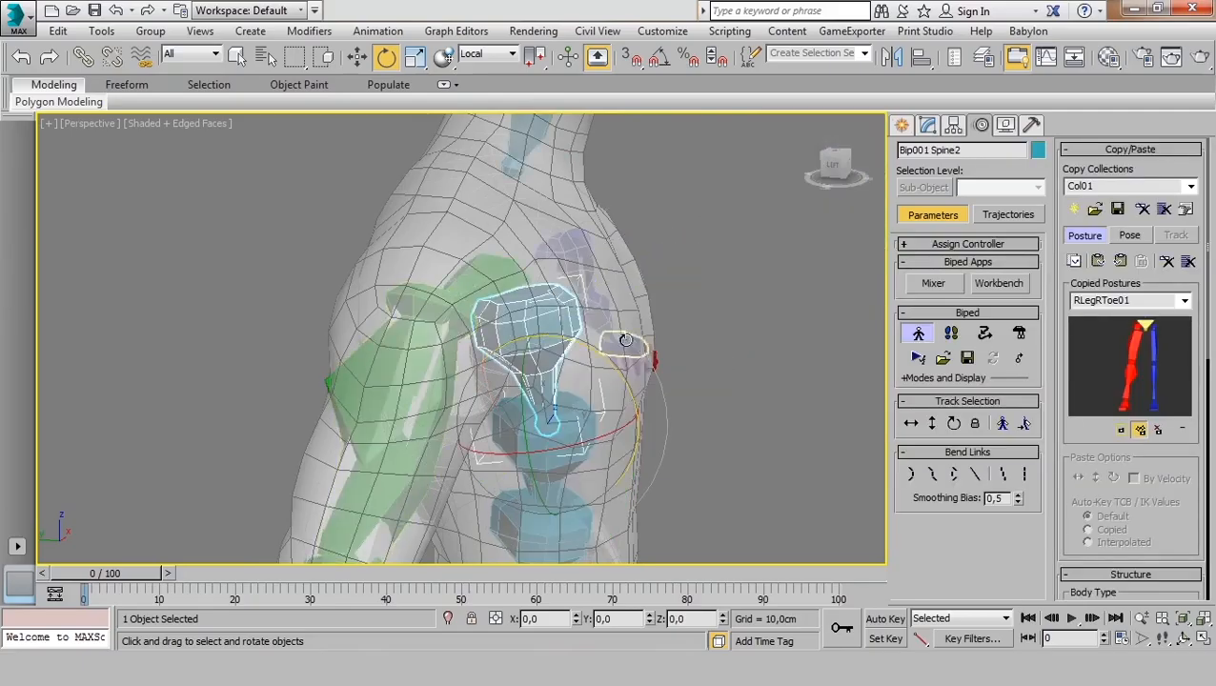
pyautogui.keyDown('alt'); pyautogui.moveTo(537, 329); pyautogui.dragTo(508, 326, button='middle'); pyautogui.keyUp('alt')
pyautogui.moveTo(594, 358); pyautogui.dragTo(625, 392)
pyautogui.keyDown('alt'); pyautogui.moveTo(624, 392); pyautogui.dragTo(577, 446, button='middle'); pyautogui.keyUp('alt')
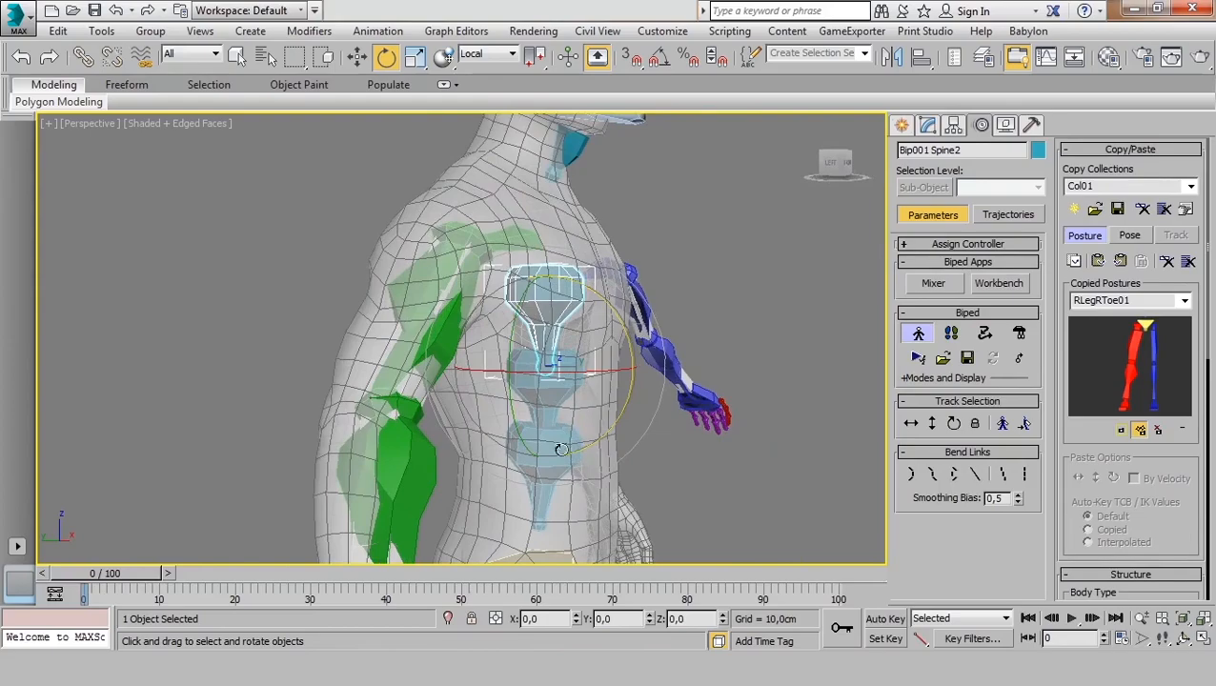
pyautogui.keyDown('alt'); pyautogui.moveTo(551, 502); pyautogui.dragTo(551, 490, button='middle'); pyautogui.keyUp('alt')
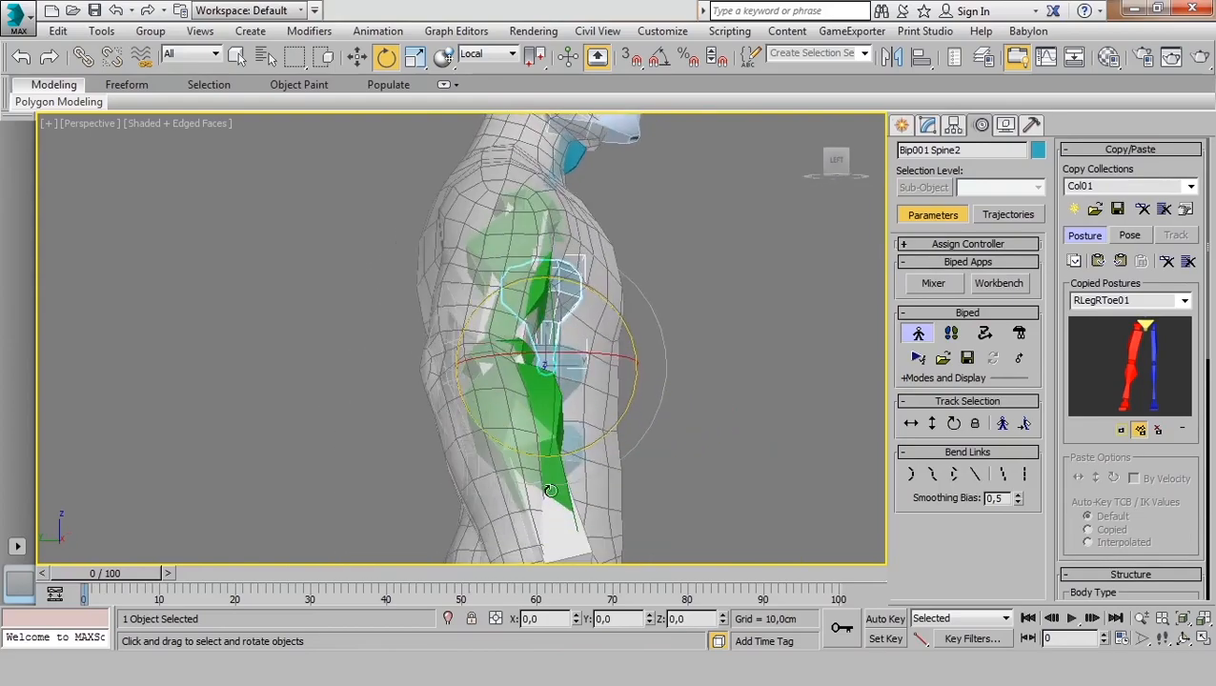
pyautogui.keyDown('alt'); pyautogui.moveTo(539, 351); pyautogui.dragTo(486, 286, button='middle'); pyautogui.keyUp('alt')
pyautogui.scroll(3, 514, 355)
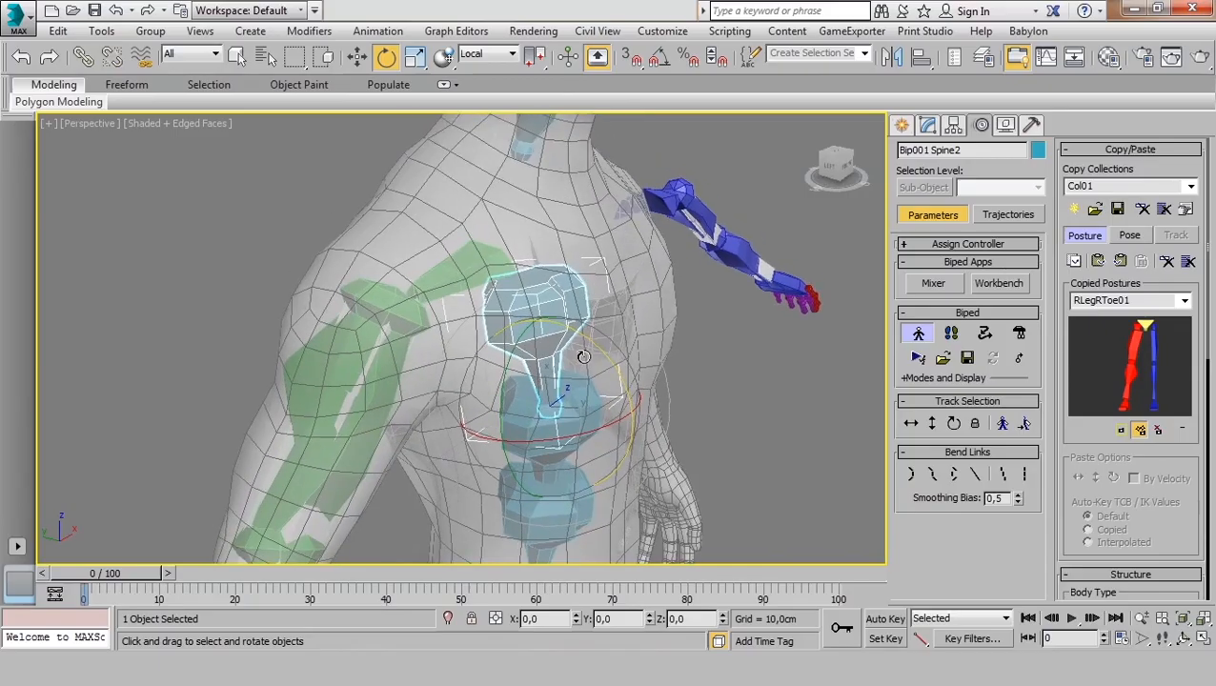
# Select the right clavicle together with its entire arm and finger chain, and copy its posture into the Col01 collection.
pyautogui.click(471, 271)
pyautogui.scroll(-2, 476, 277)
pyautogui.keyDown('alt'); pyautogui.moveTo(589, 416); pyautogui.dragTo(467, 407, button='middle'); pyautogui.keyUp('alt')
pyautogui.scroll(-2, 532, 352)
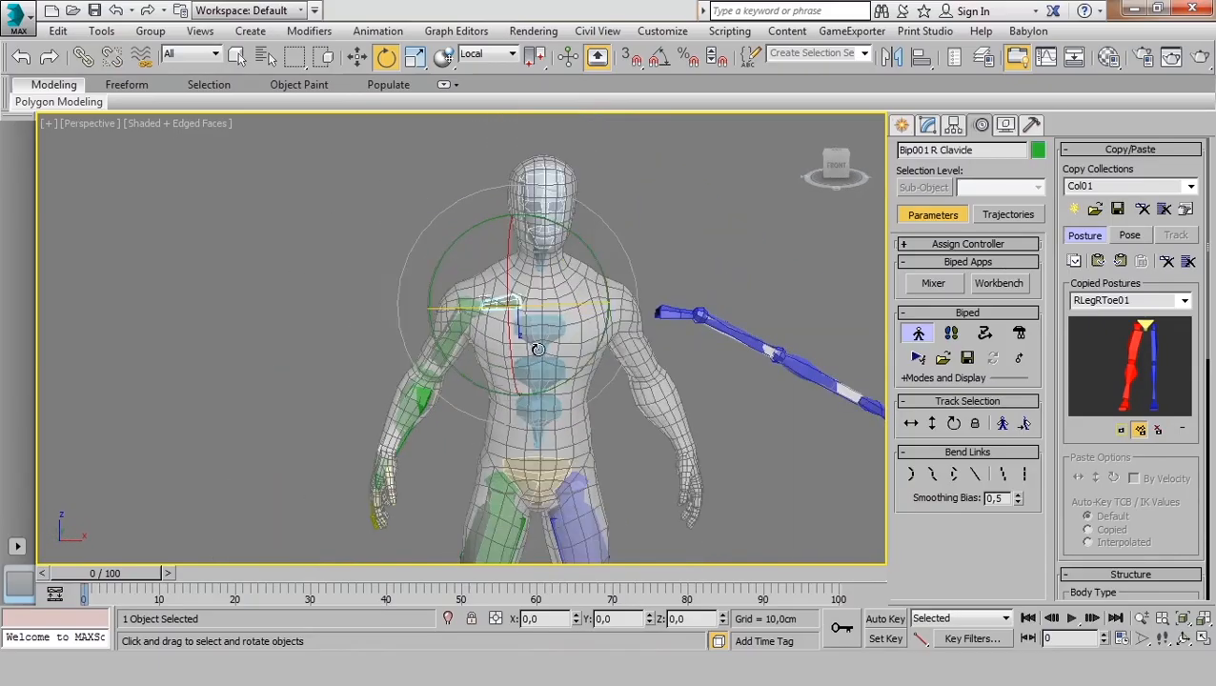
pyautogui.scroll(2, 553, 381)
pyautogui.moveTo(562, 396); pyautogui.dragTo(570, 318, button='middle')
pyautogui.click(663, 389)
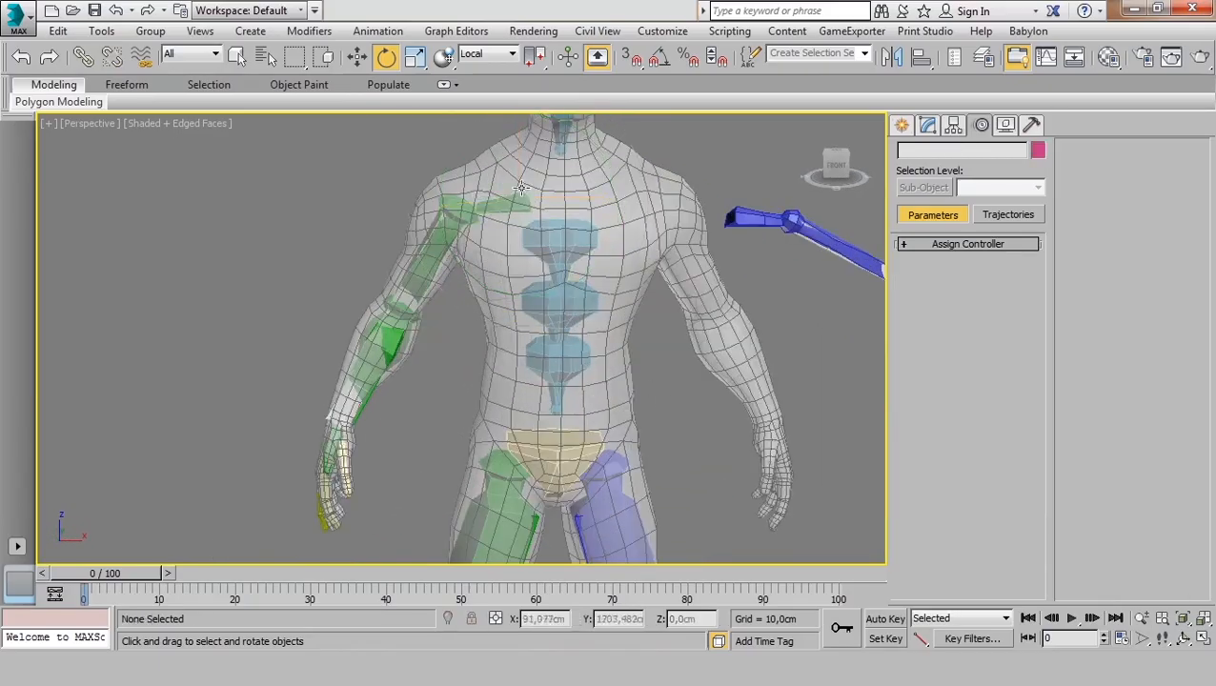
pyautogui.doubleClick(502, 200)
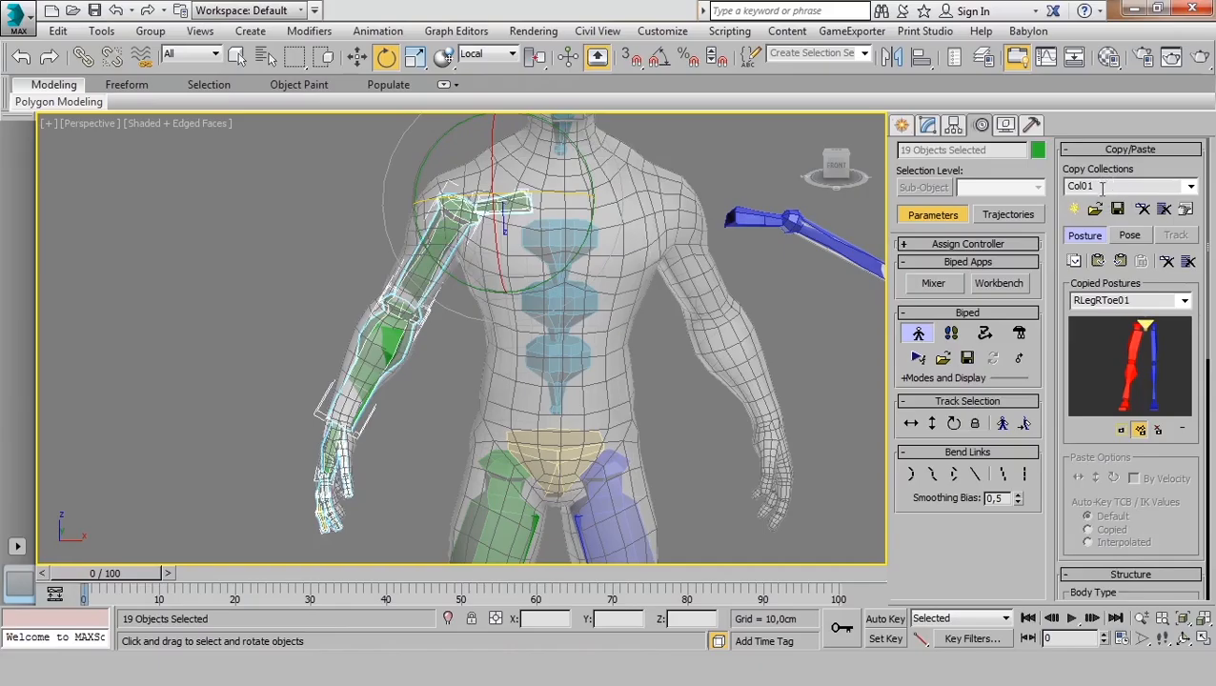
pyautogui.click(1074, 263)
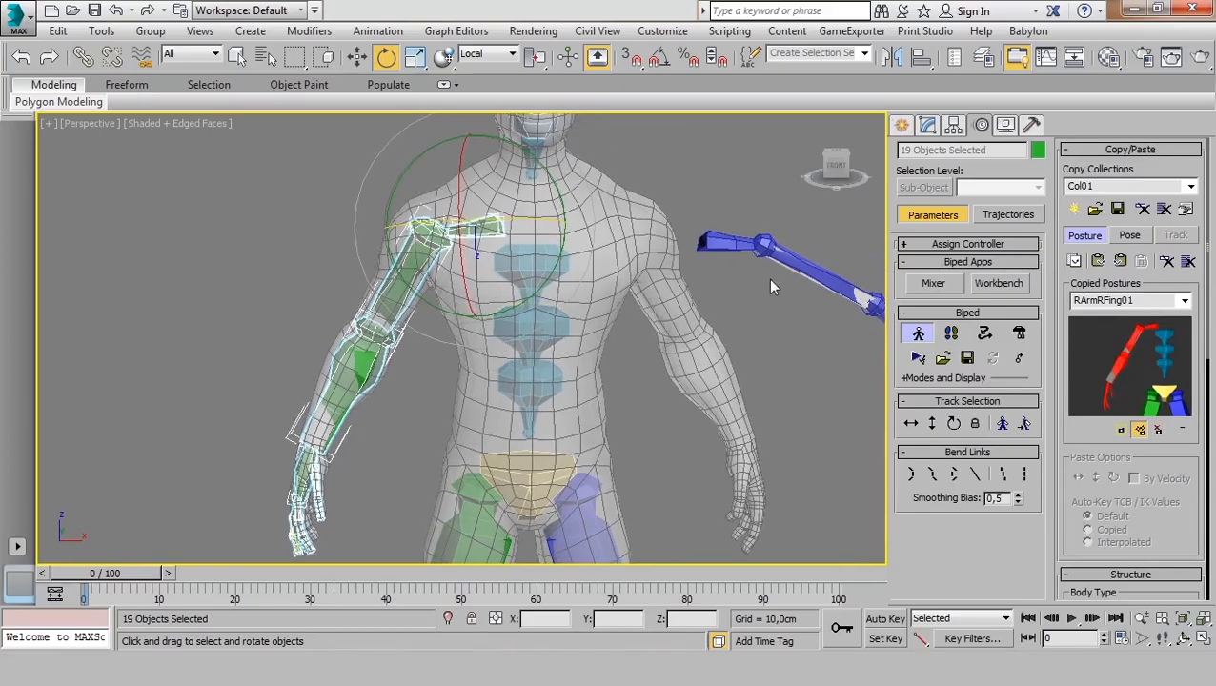
# Select the left clavicle, paste the copied right-arm posture onto the opposite side, and clear the selection.
pyautogui.click(703, 242)
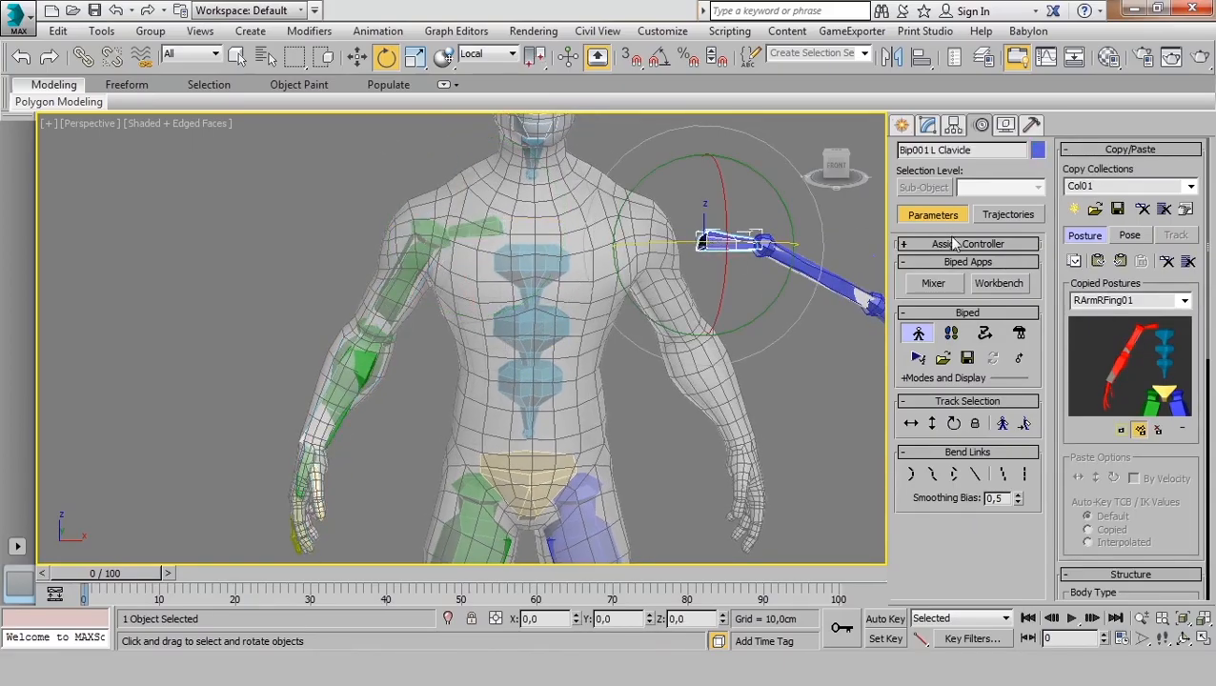
pyautogui.click(1123, 262)
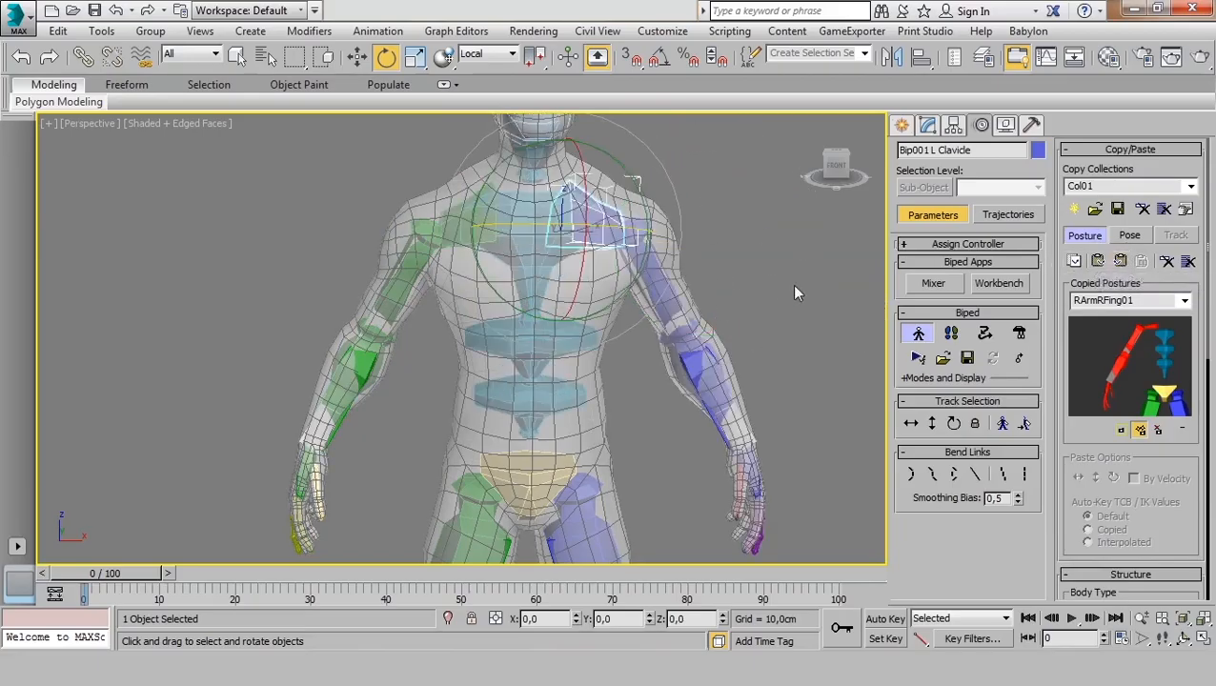
pyautogui.click(794, 287)
# Examine the mirrored arms, the hand and finger bones, and the legs against the mesh from the front and side.
pyautogui.scroll(-4, 705, 272)
pyautogui.keyDown('alt'); pyautogui.moveTo(684, 320); pyautogui.dragTo(600, 242, button='middle'); pyautogui.keyUp('alt')
pyautogui.scroll(3, 694, 345)
pyautogui.click(575, 262)
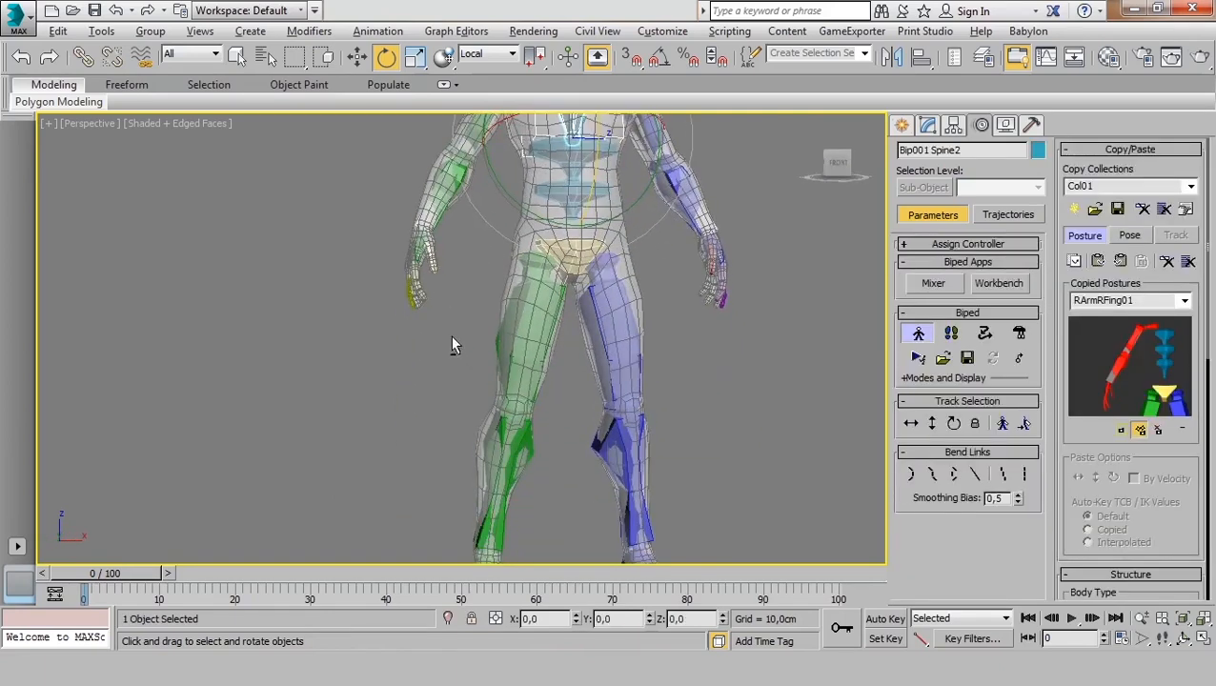
pyautogui.keyDown('alt'); pyautogui.moveTo(451, 334); pyautogui.dragTo(595, 337, button='middle'); pyautogui.keyUp('alt')
pyautogui.scroll(5, 576, 233)
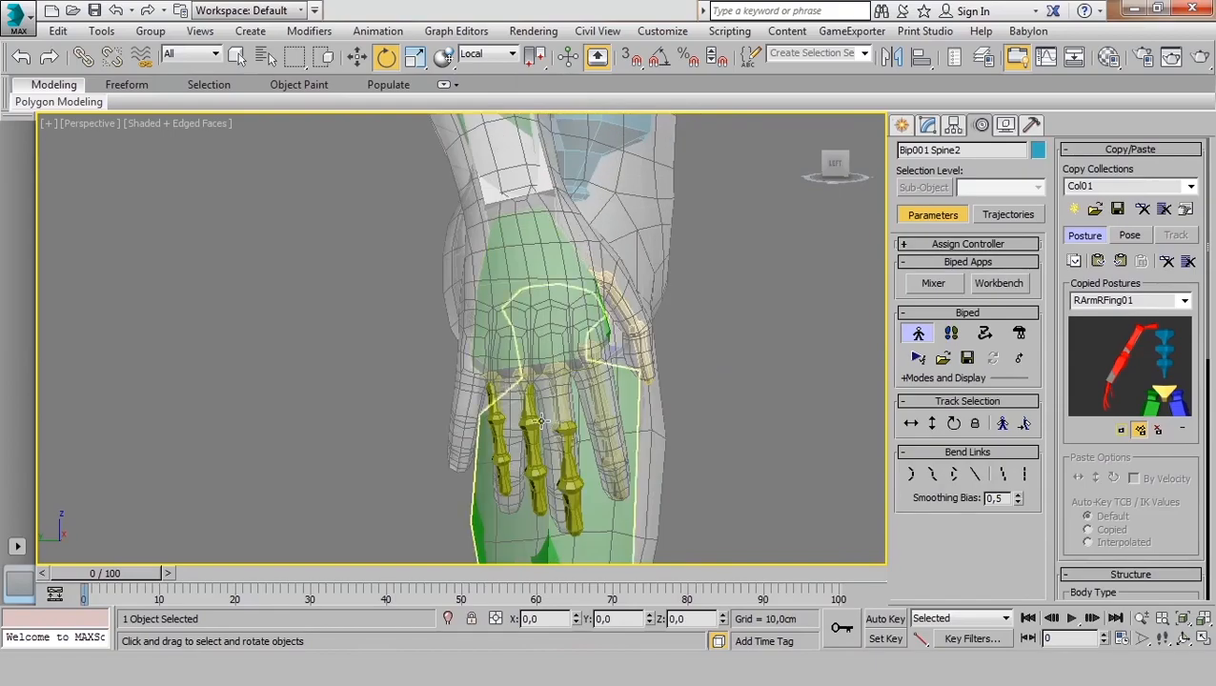
pyautogui.keyDown('alt'); pyautogui.moveTo(557, 381); pyautogui.dragTo(434, 362, button='middle'); pyautogui.keyUp('alt')
pyautogui.scroll(-5, 438, 361)
pyautogui.moveTo(511, 296); pyautogui.dragTo(334, 355, button='middle')
pyautogui.keyDown('alt'); pyautogui.moveTo(537, 374); pyautogui.dragTo(671, 461, button='middle'); pyautogui.keyUp('alt')
pyautogui.moveTo(671, 461); pyautogui.dragTo(669, 360, button='middle')
pyautogui.scroll(-5, 649, 400)
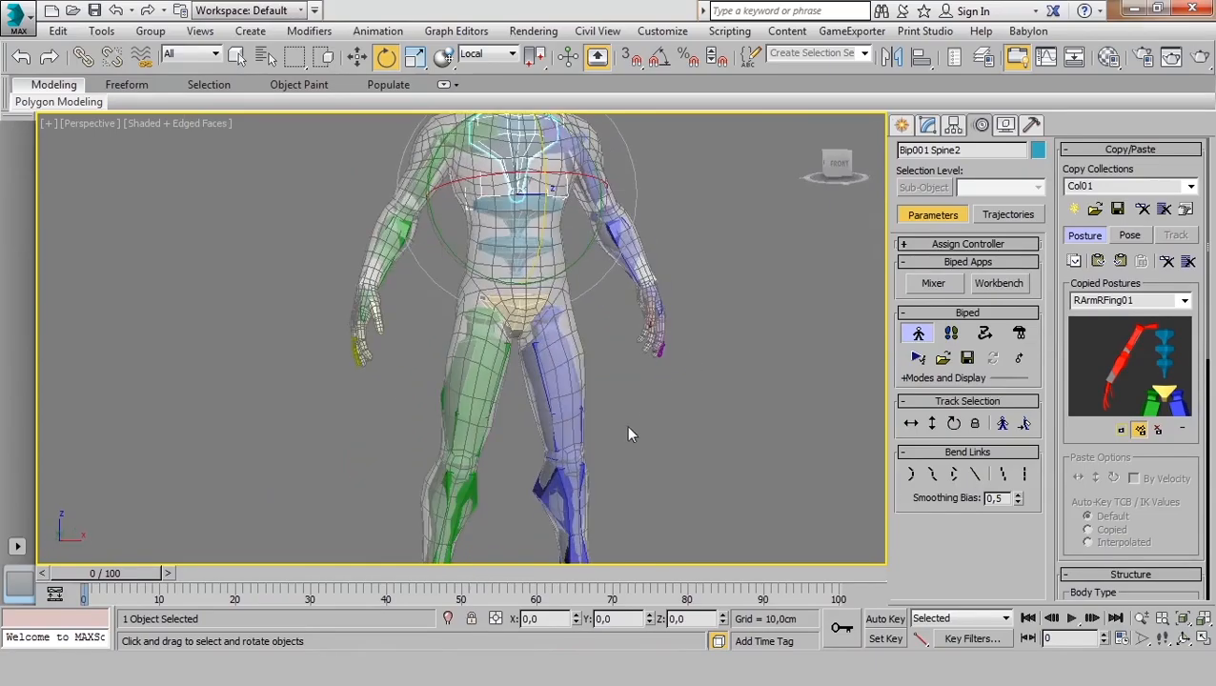
pyautogui.scroll(4, 605, 372)
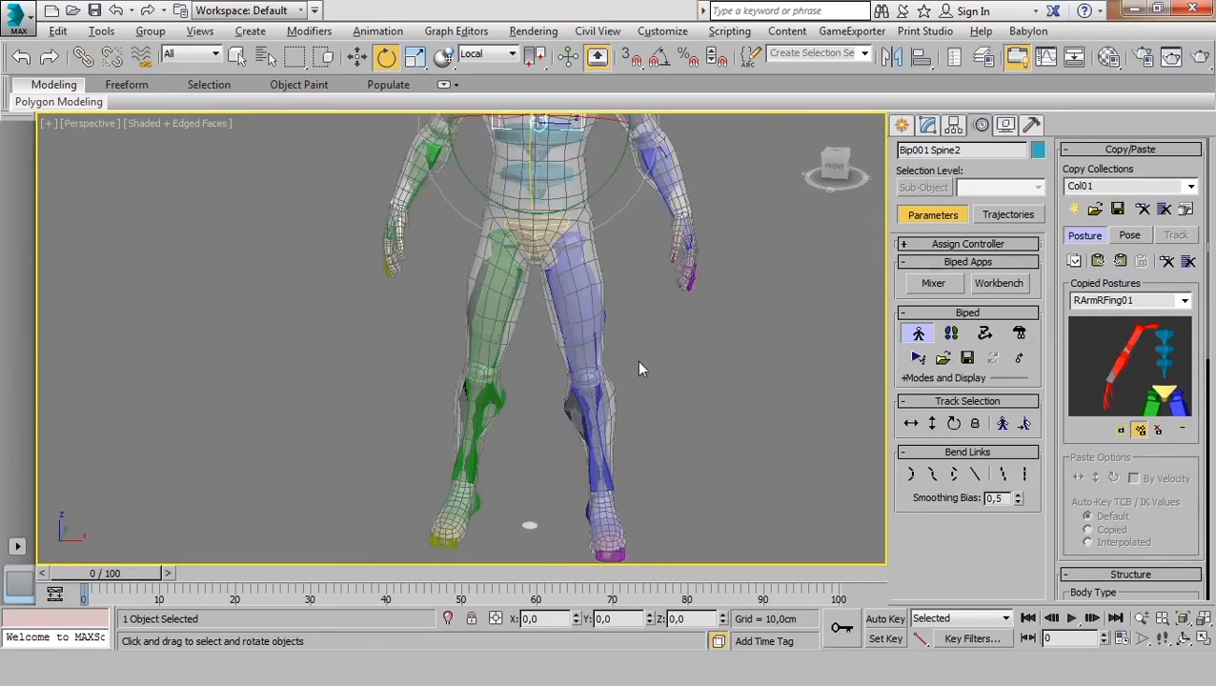
pyautogui.keyDown('alt'); pyautogui.moveTo(638, 369); pyautogui.dragTo(722, 359, button='middle'); pyautogui.keyUp('alt')
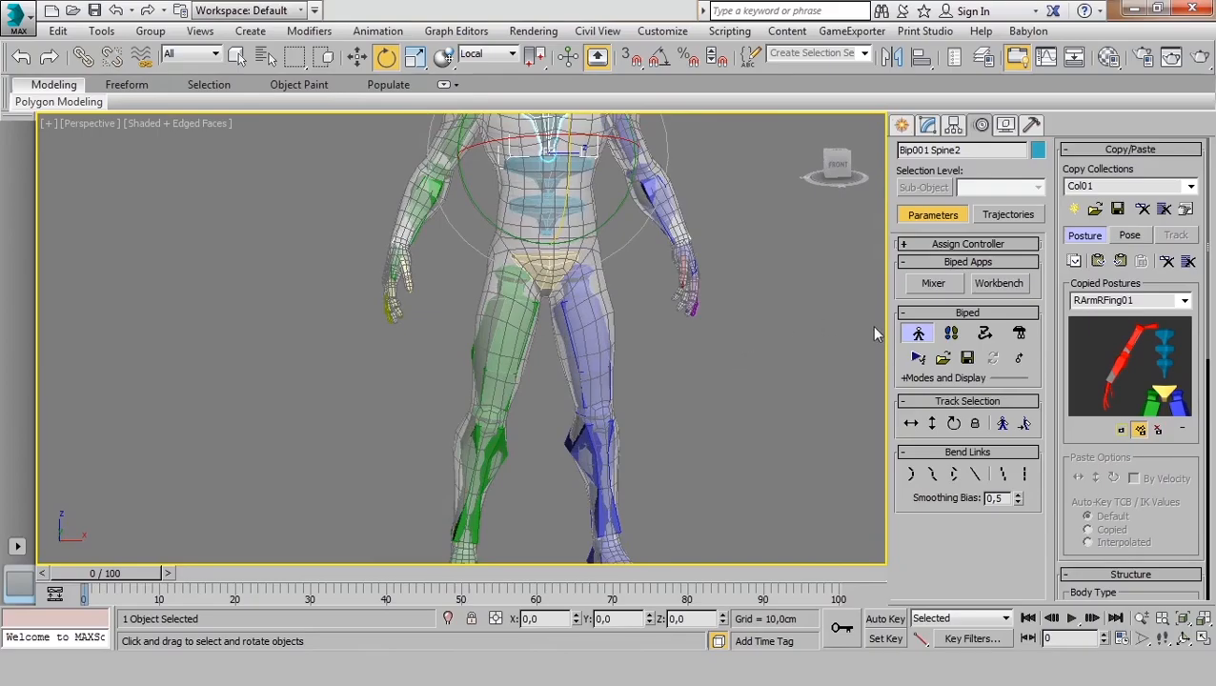
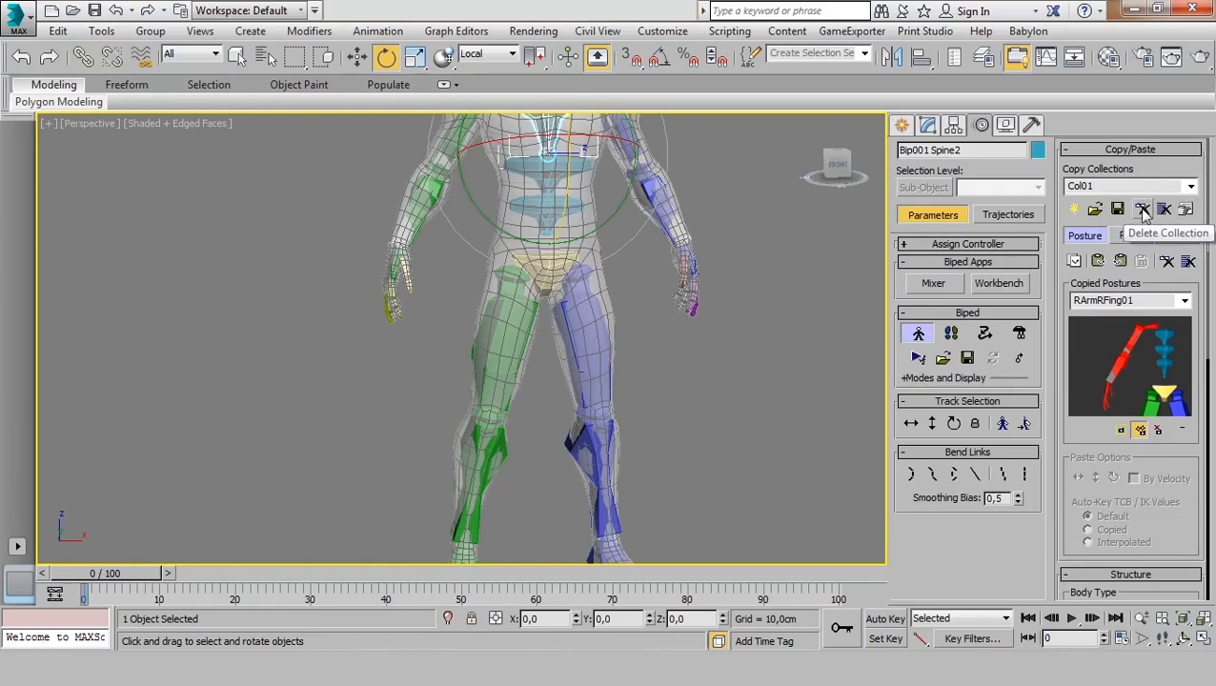
# Delete the Col01 posture collection and switch to the Move tool with the upper body in view.
pyautogui.click(1143, 211)
pyautogui.moveTo(752, 336); pyautogui.dragTo(768, 419, button='middle')
pyautogui.press('w')
pyautogui.moveTo(766, 297); pyautogui.dragTo(858, 291, button='middle')
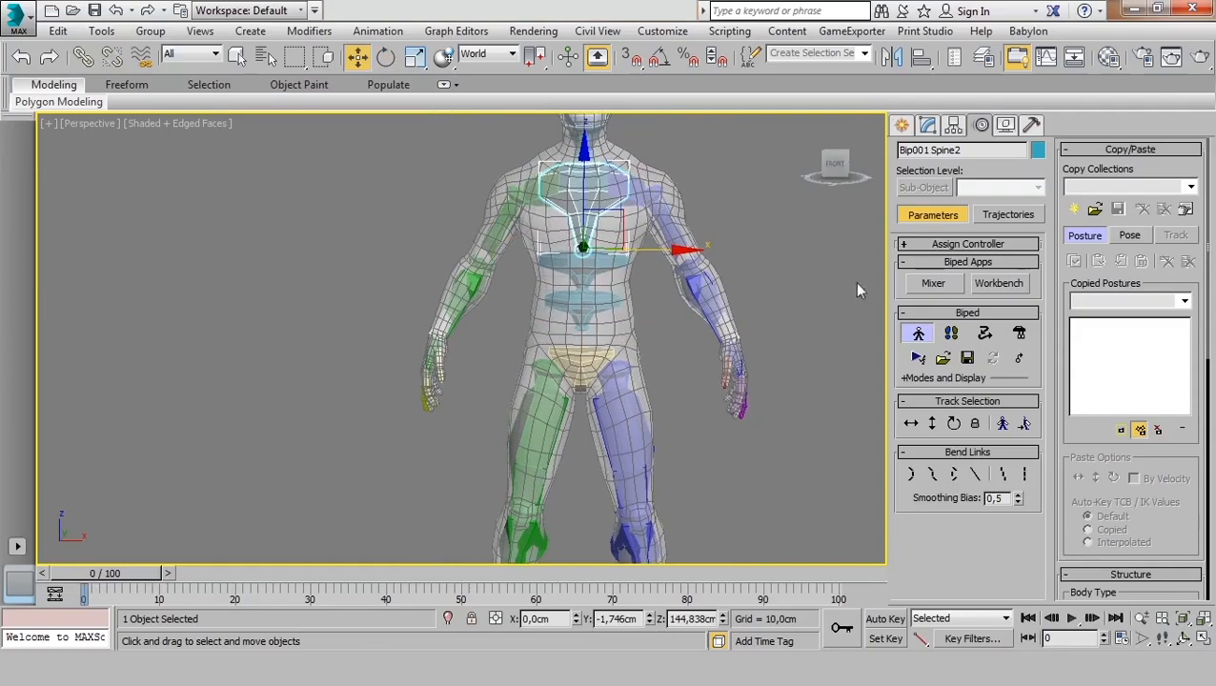
# Turn off Figure Mode, select the left thigh bone, and inspect the fitted skeleton from the side and front.
pyautogui.click(919, 336)
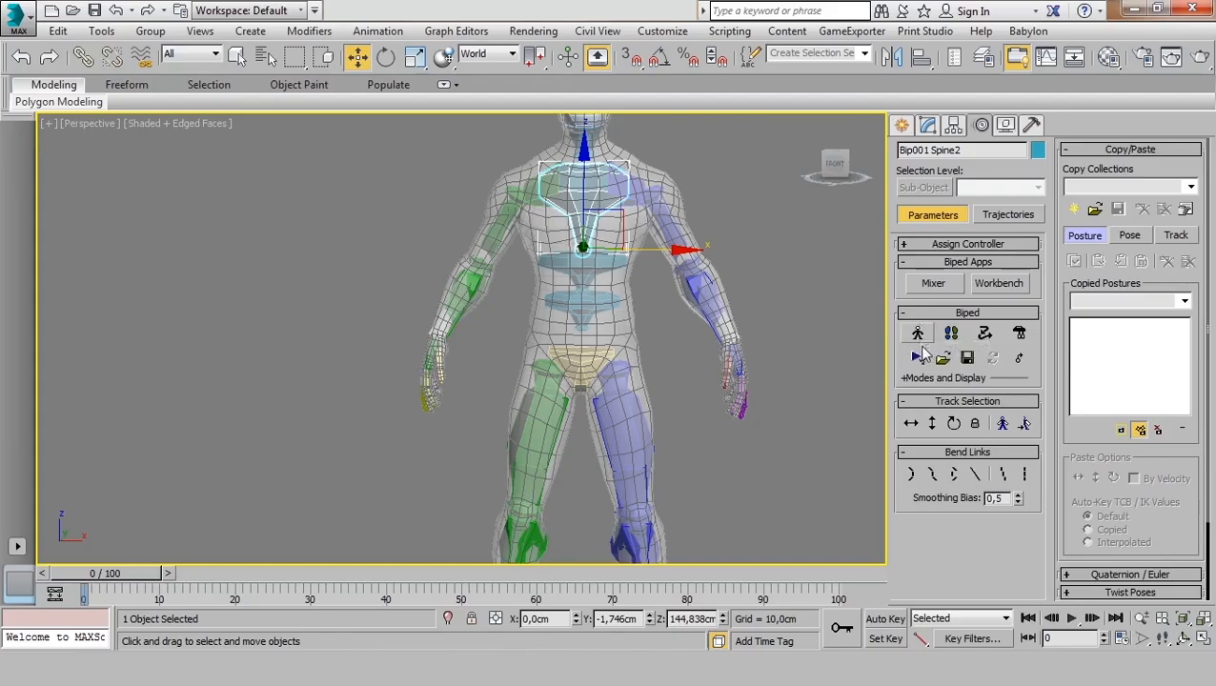
pyautogui.click(719, 465)
pyautogui.scroll(-4, 678, 378)
pyautogui.click(650, 408)
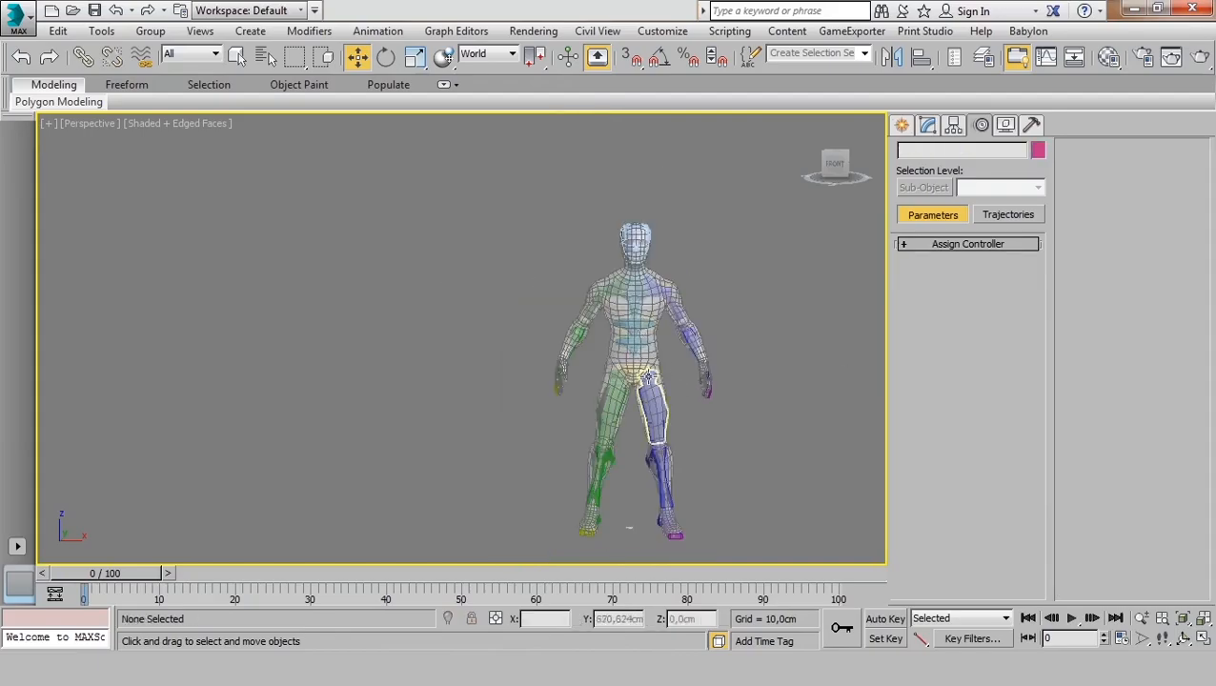
pyautogui.keyDown('alt'); pyautogui.moveTo(650, 408); pyautogui.dragTo(489, 428, button='middle'); pyautogui.keyUp('alt')
pyautogui.scroll(2, 720, 453)
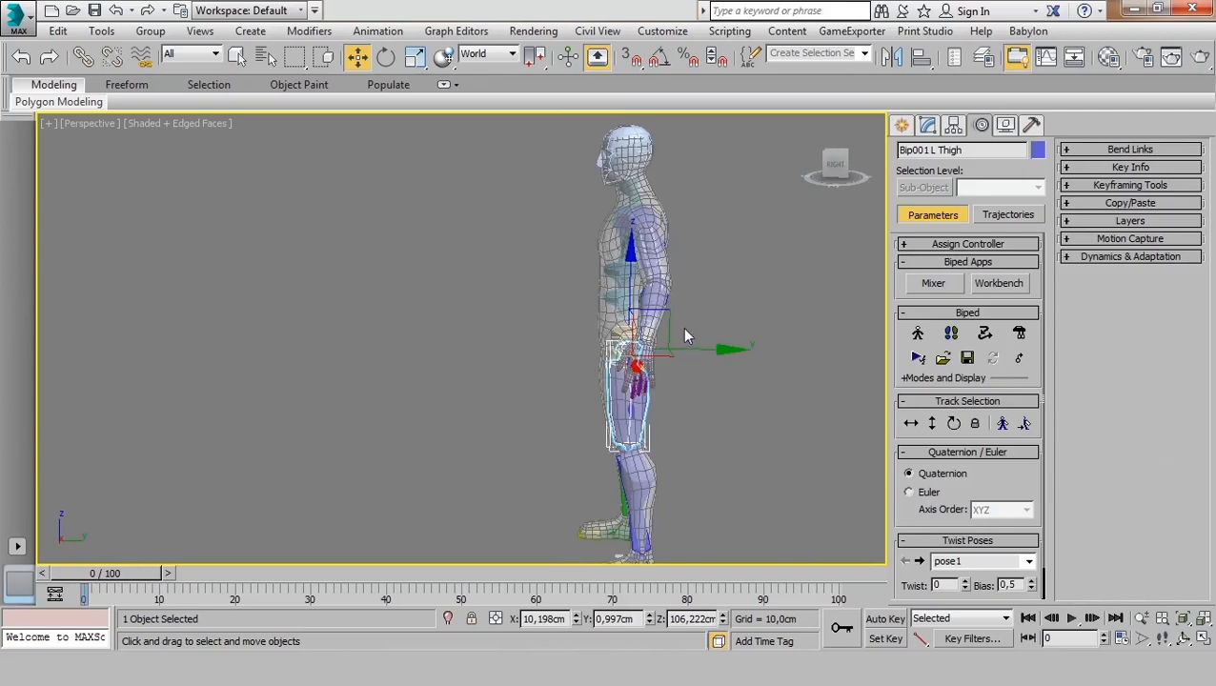
pyautogui.keyDown('alt'); pyautogui.moveTo(482, 222); pyautogui.dragTo(762, 343, button='middle'); pyautogui.keyUp('alt')
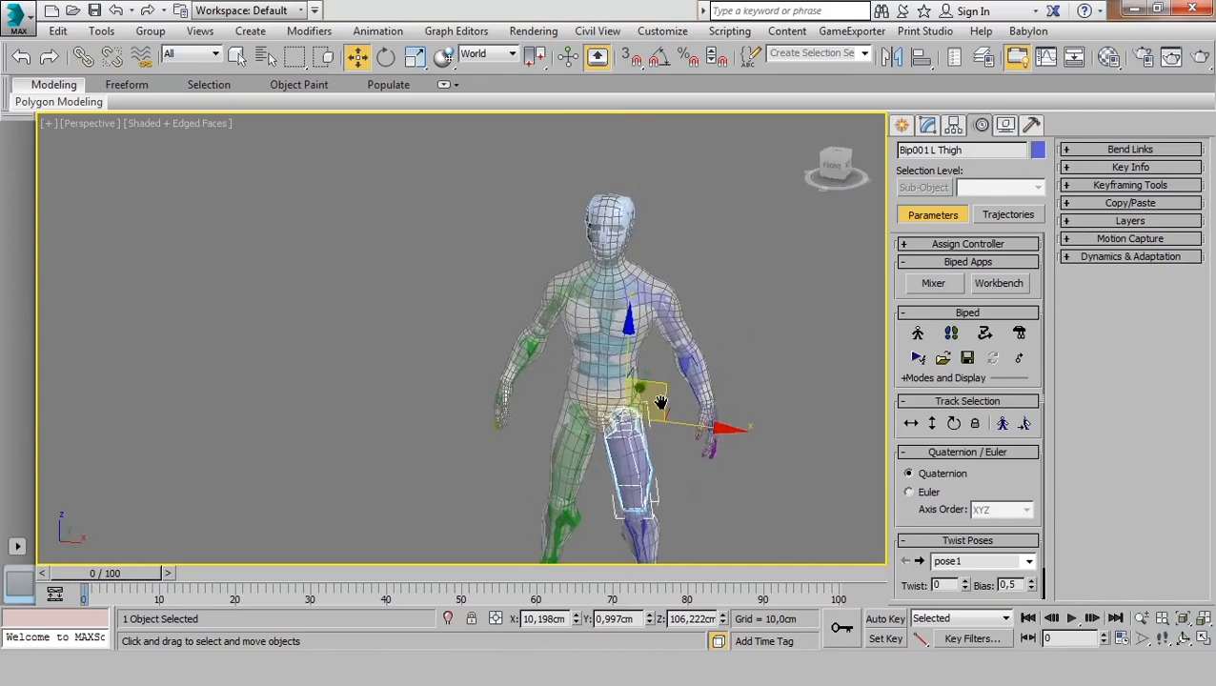
pyautogui.scroll(3, 734, 367)
pyautogui.moveTo(655, 378)
pyautogui.keyDown('alt'); pyautogui.mouseDown(button='middle')
pyautogui.moveTo(600, 396)
pyautogui.moveTo(669, 388)
pyautogui.mouseUp(button='middle'); pyautogui.keyUp('alt')
# Try rotating the left thigh bone outside Figure Mode and undo the rotation.
pyautogui.click(675, 382)
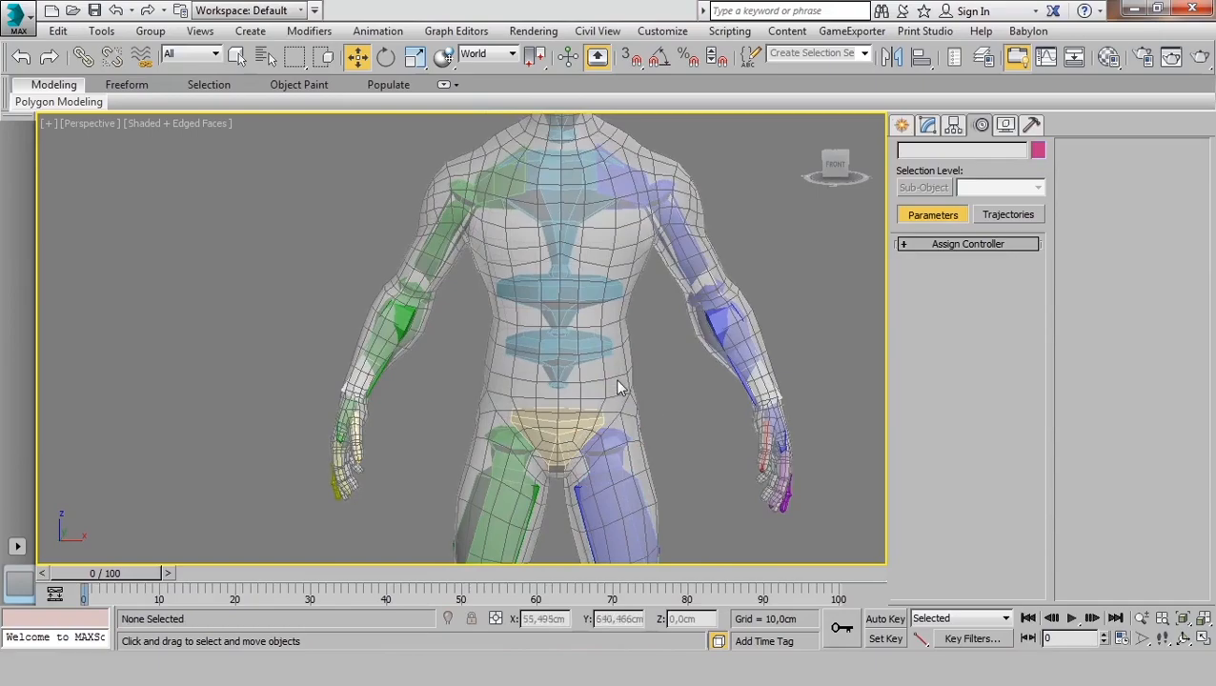
pyautogui.click(616, 478)
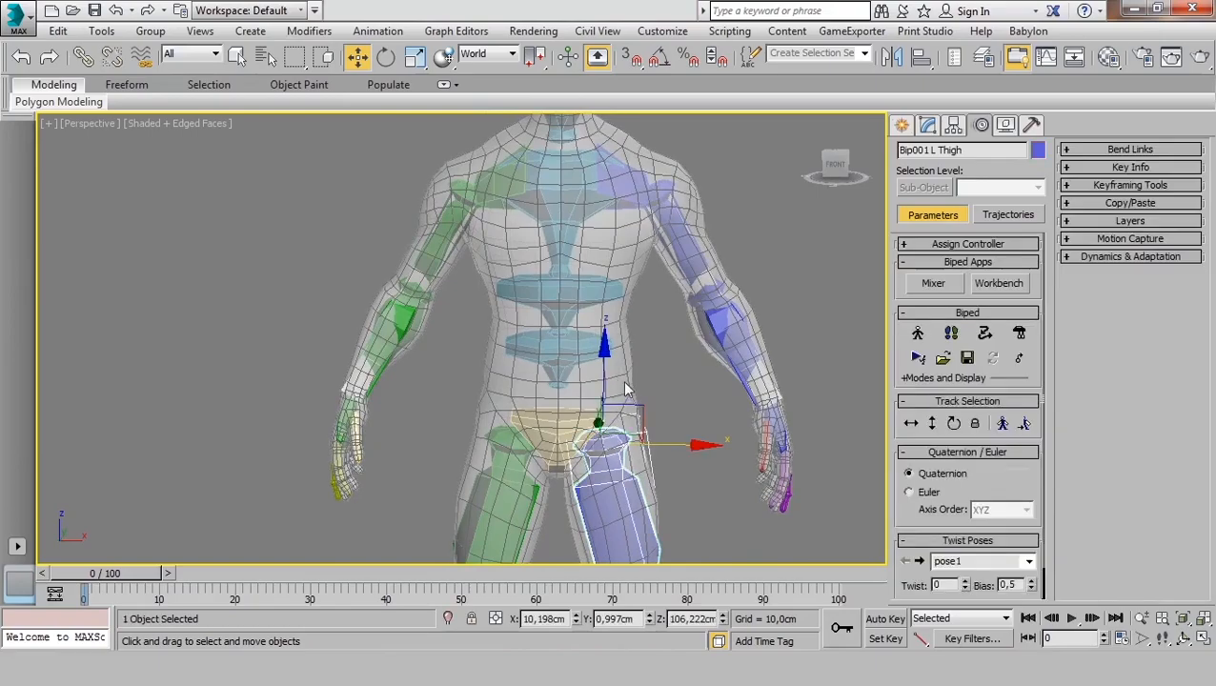
pyautogui.click(626, 388)
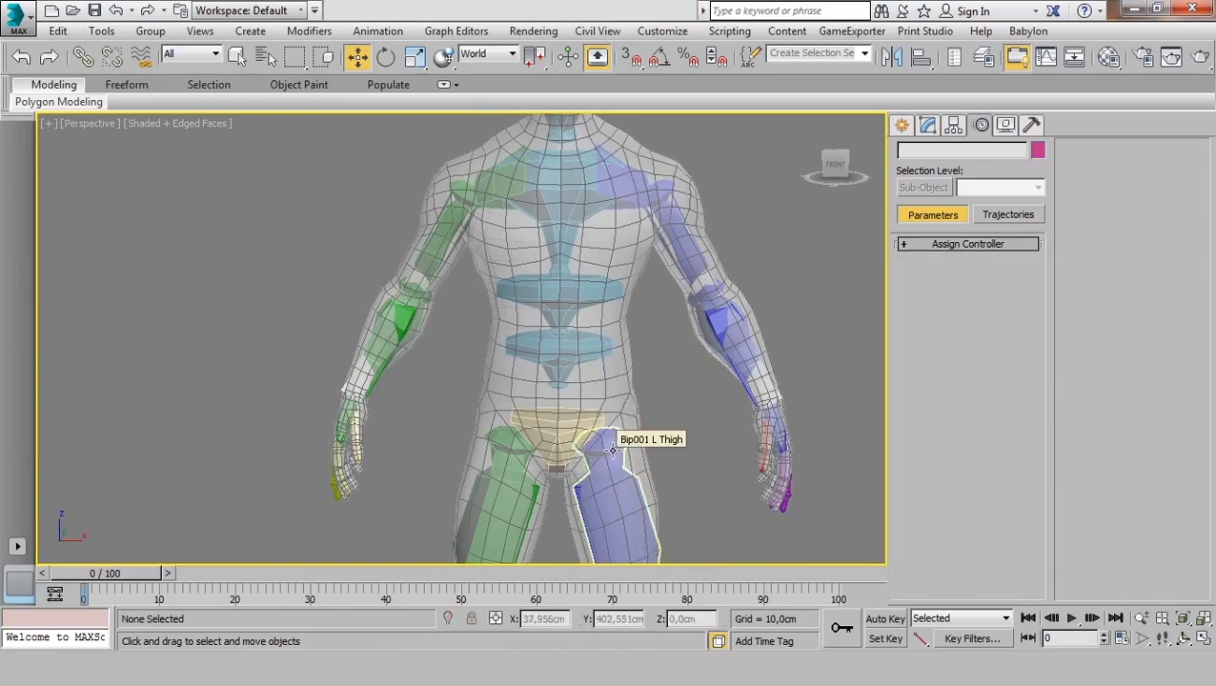
pyautogui.click(613, 449)
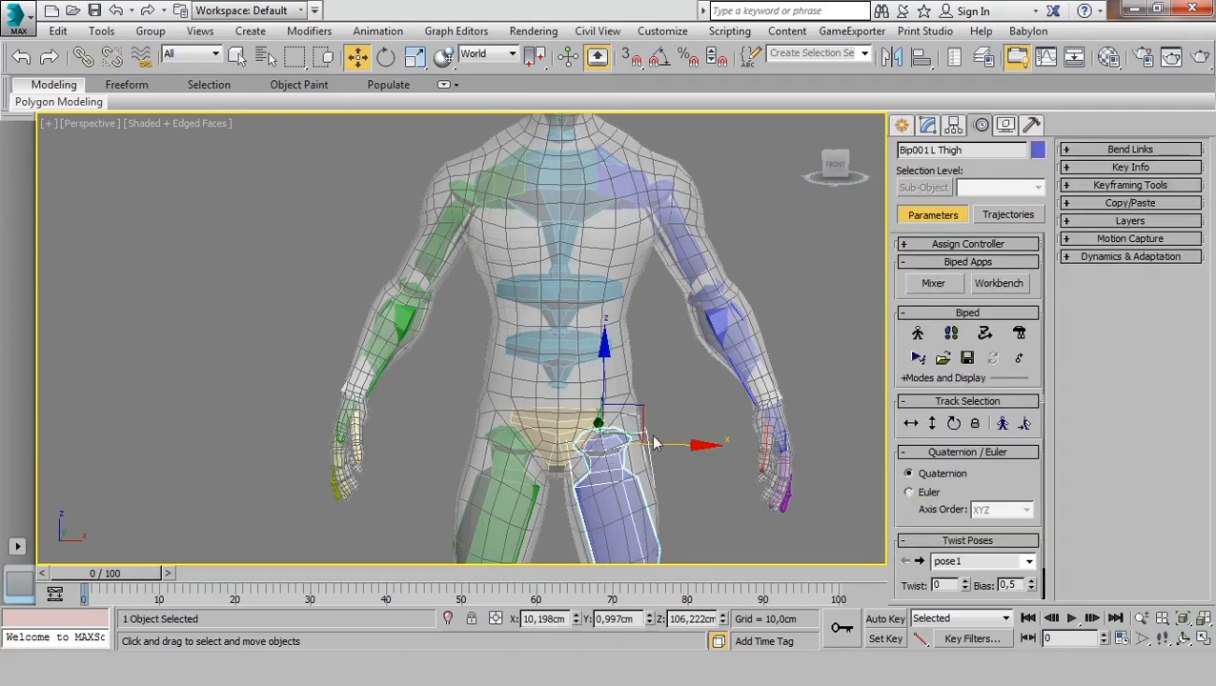
pyautogui.press('e')
pyautogui.moveTo(682, 405); pyautogui.dragTo(658, 316)
pyautogui.hotkey('ctrl', 'z')
pyautogui.scroll(-4, 658, 319)
pyautogui.moveTo(657, 388); pyautogui.dragTo(617, 329, button='middle')
# Reselect the left thigh bone with the Move tool active and turn Figure Mode back on.
pyautogui.press('w')
pyautogui.click(790, 383)
pyautogui.keyDown('alt'); pyautogui.moveTo(652, 366); pyautogui.dragTo(576, 377, button='middle'); pyautogui.keyUp('alt')
pyautogui.scroll(-2, 607, 377)
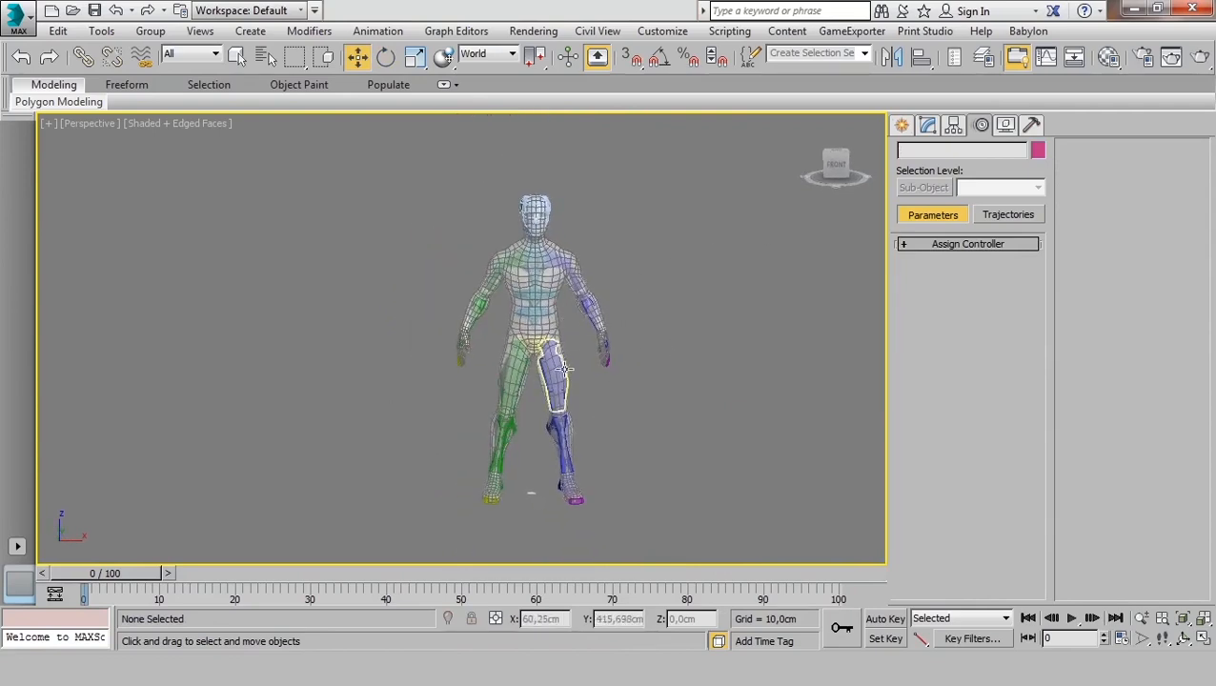
pyautogui.scroll(2, 541, 360)
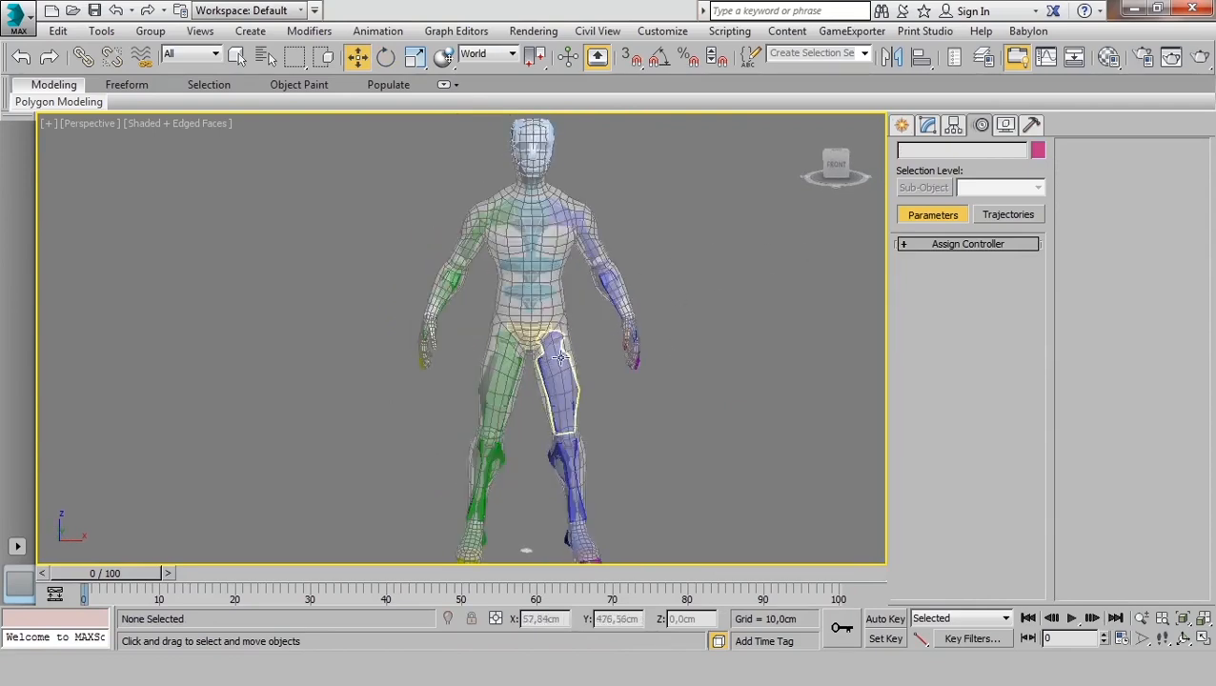
pyautogui.click(556, 380)
pyautogui.click(899, 127)
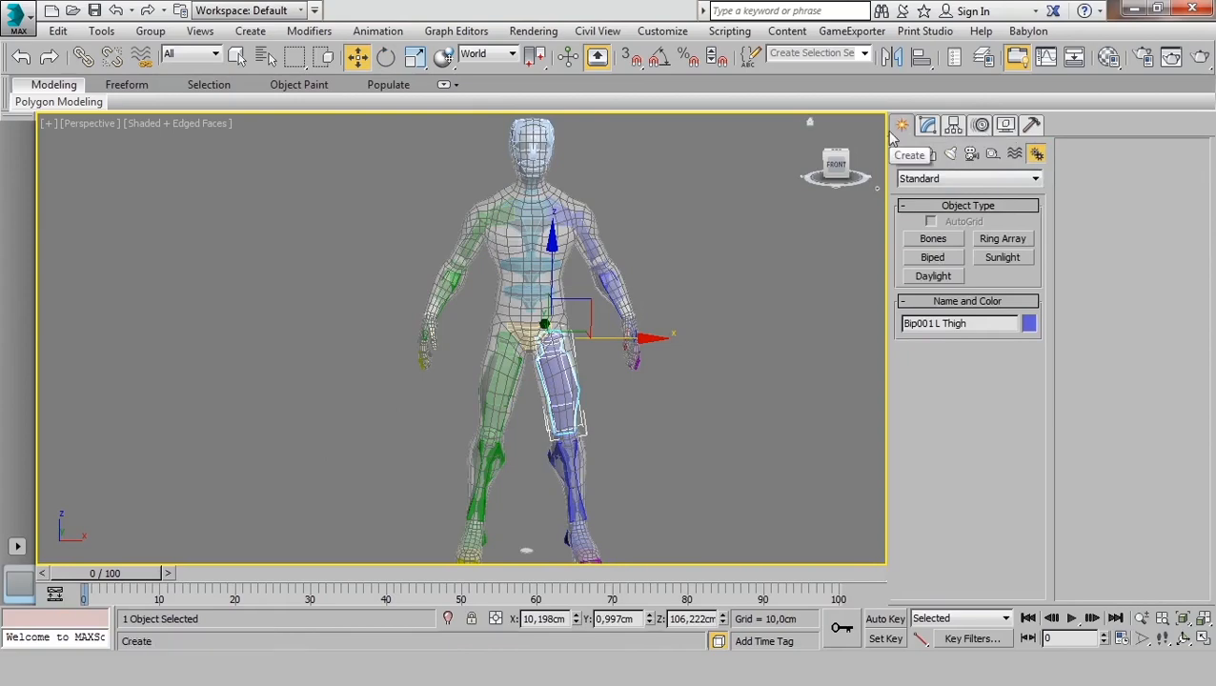
pyautogui.click(983, 126)
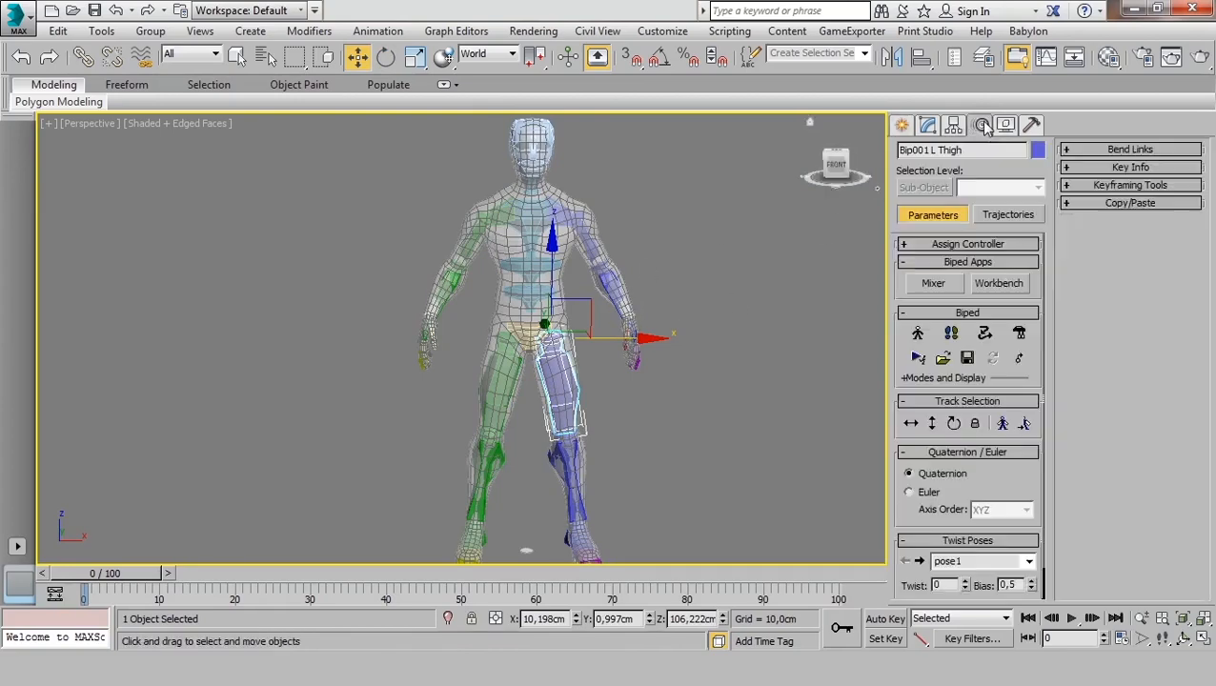
pyautogui.click(918, 335)
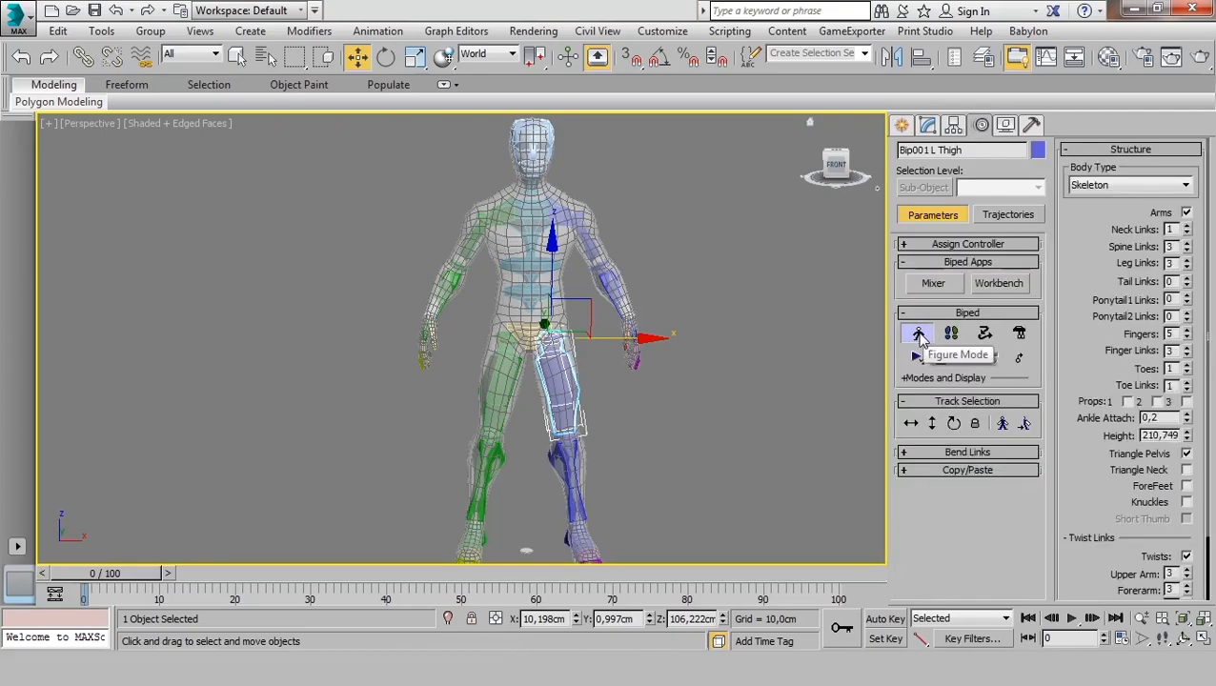
# Examine how the top of the left thigh bone meets the pelvis and sits inside the hip mesh from several angles.
pyautogui.scroll(10, 567, 334)
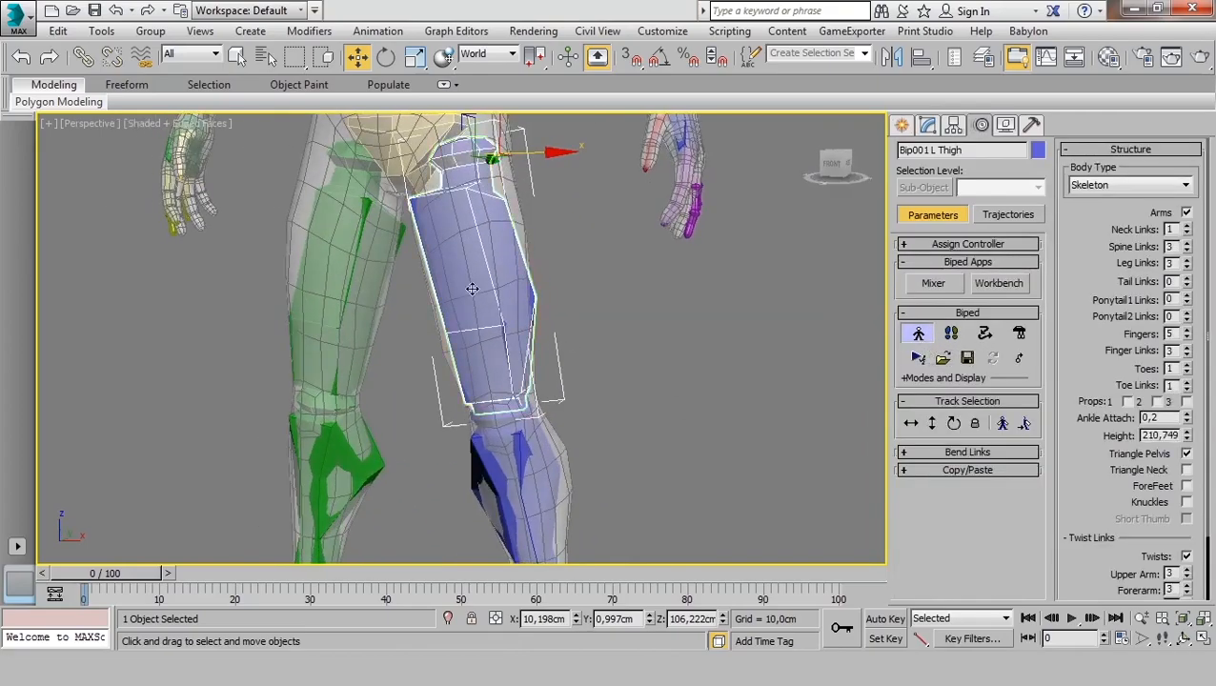
pyautogui.keyDown('alt'); pyautogui.moveTo(570, 321); pyautogui.dragTo(595, 334, button='middle'); pyautogui.keyUp('alt')
pyautogui.scroll(3, 528, 206)
pyautogui.keyDown('alt'); pyautogui.moveTo(528, 206); pyautogui.dragTo(540, 257, button='middle'); pyautogui.keyUp('alt')
pyautogui.scroll(-3, 541, 257)
pyautogui.keyDown('alt'); pyautogui.moveTo(554, 301); pyautogui.dragTo(593, 286, button='middle'); pyautogui.keyUp('alt')
pyautogui.moveTo(593, 286); pyautogui.dragTo(622, 383, button='middle')
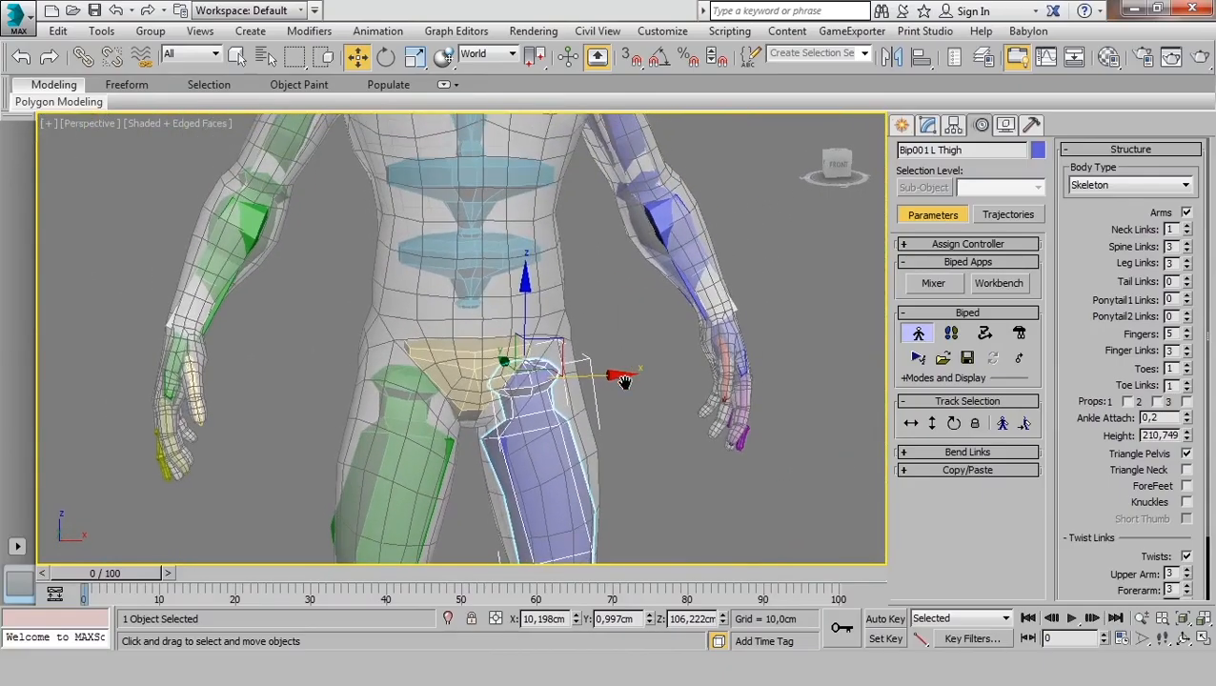
pyautogui.keyDown('alt'); pyautogui.moveTo(646, 236); pyautogui.dragTo(630, 244, button='middle'); pyautogui.keyUp('alt')
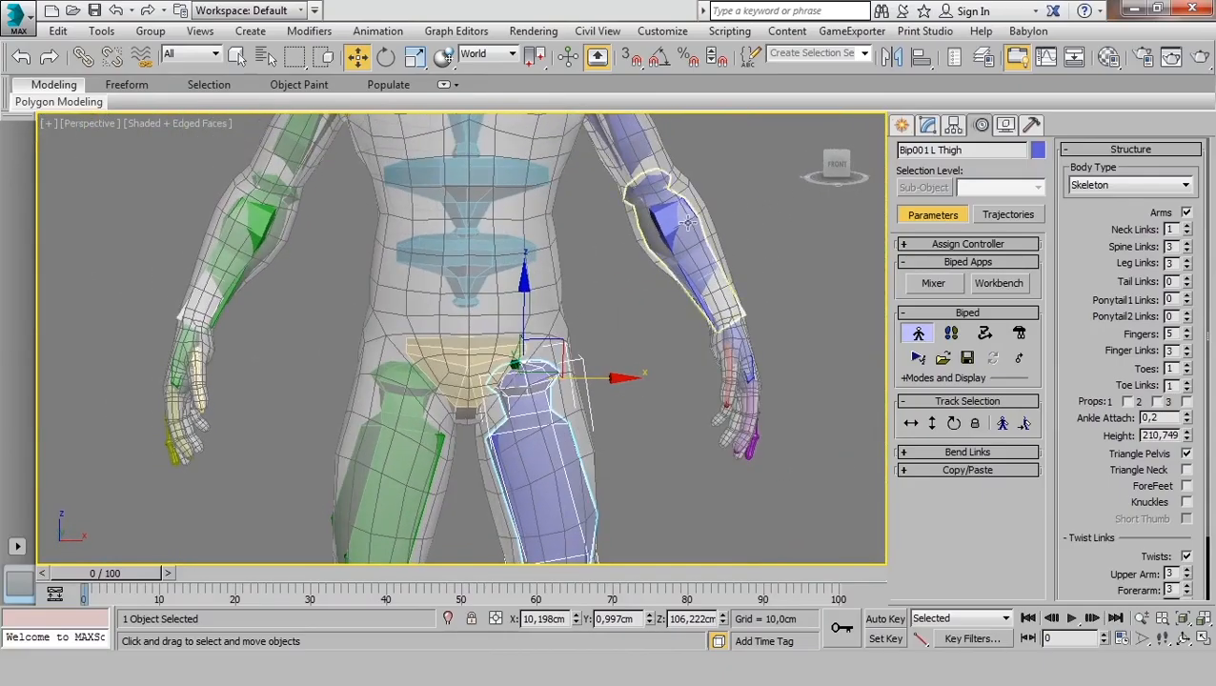
pyautogui.keyDown('alt'); pyautogui.moveTo(515, 403); pyautogui.dragTo(494, 404, button='middle'); pyautogui.keyUp('alt')
pyautogui.scroll(3, 495, 405)
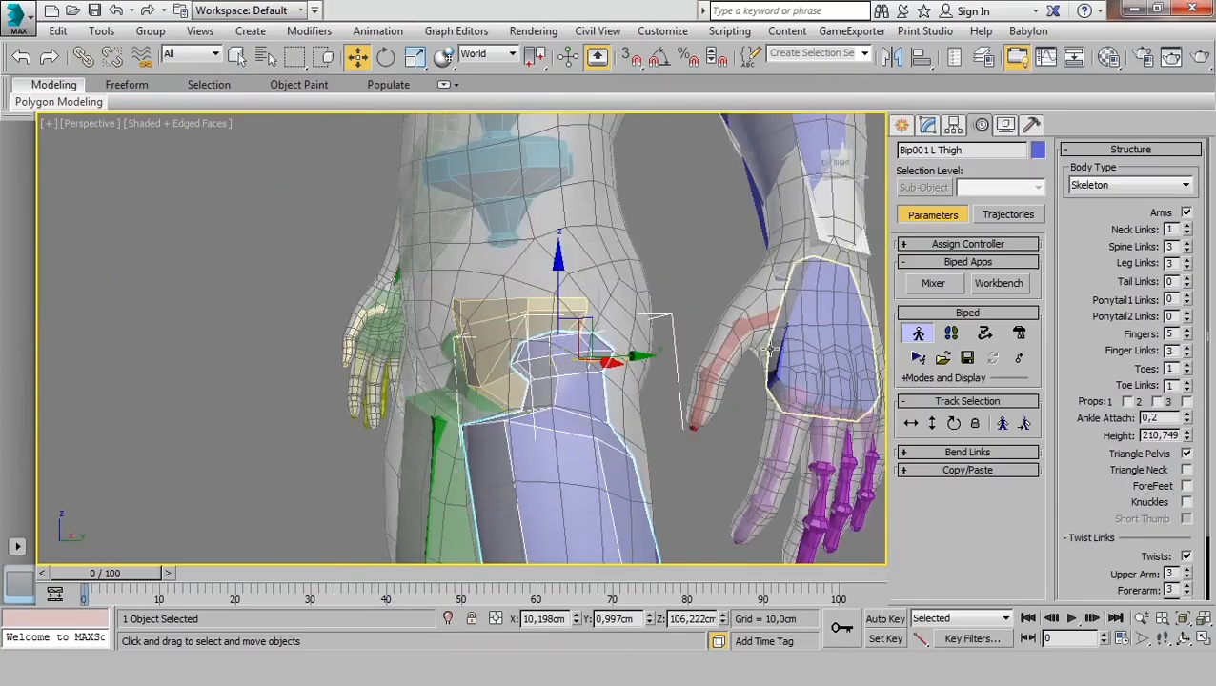
# Examine how both thigh bones sit inside the leg mesh from the hips down to the knees from several angles.
pyautogui.scroll(-3, 565, 379)
pyautogui.keyDown('alt'); pyautogui.moveTo(557, 412); pyautogui.dragTo(583, 393, button='middle'); pyautogui.keyUp('alt')
pyautogui.keyDown('alt'); pyautogui.moveTo(577, 496); pyautogui.dragTo(547, 427, button='middle'); pyautogui.keyUp('alt')
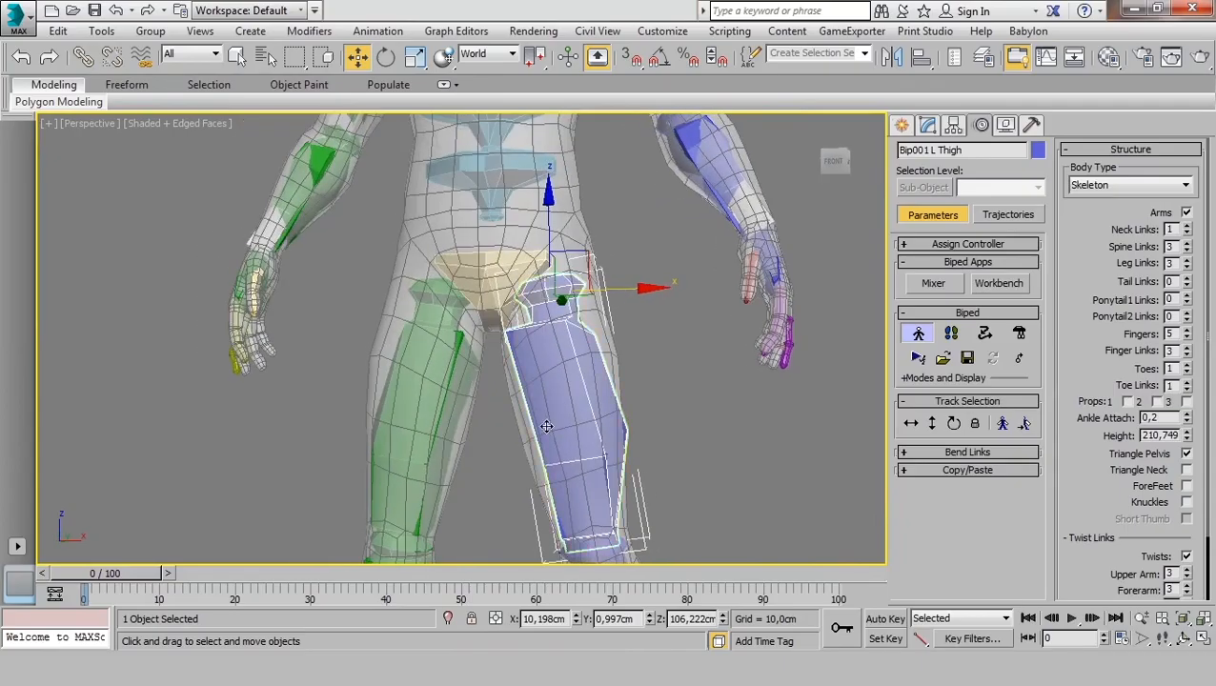
pyautogui.keyDown('alt'); pyautogui.moveTo(602, 366); pyautogui.dragTo(563, 343, button='middle'); pyautogui.keyUp('alt')
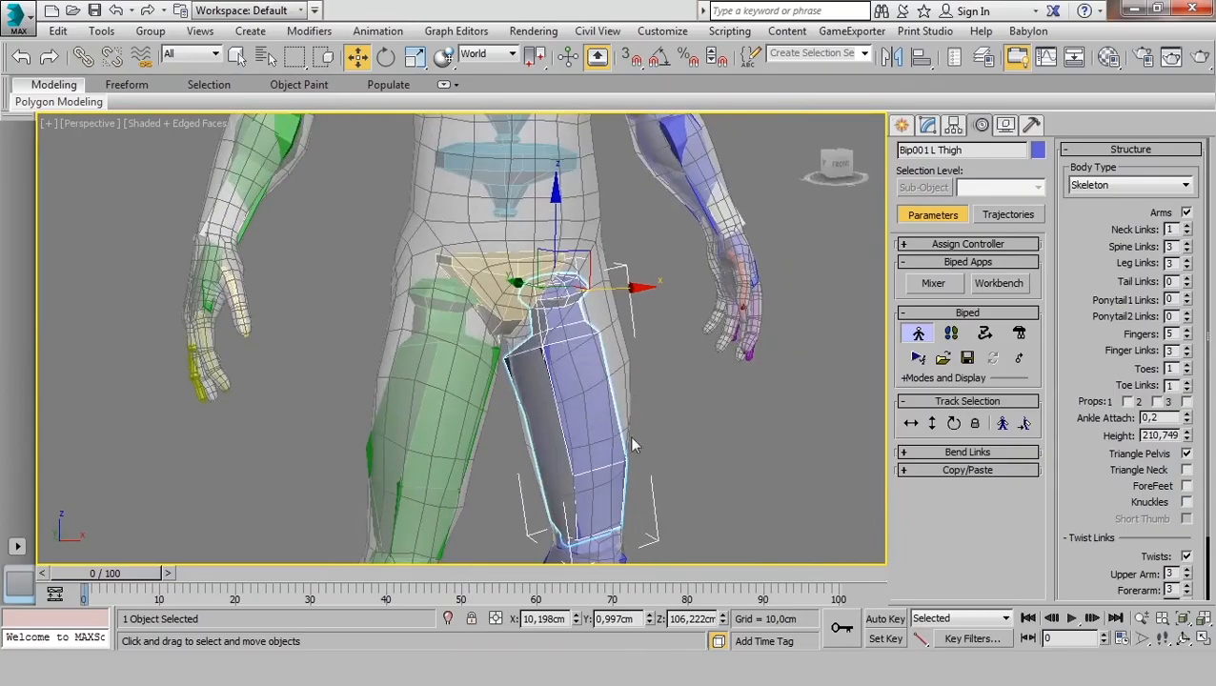
pyautogui.keyDown('alt'); pyautogui.moveTo(634, 445); pyautogui.dragTo(547, 276, button='middle'); pyautogui.keyUp('alt')
pyautogui.keyDown('alt'); pyautogui.moveTo(569, 380); pyautogui.dragTo(550, 216, button='middle'); pyautogui.keyUp('alt')
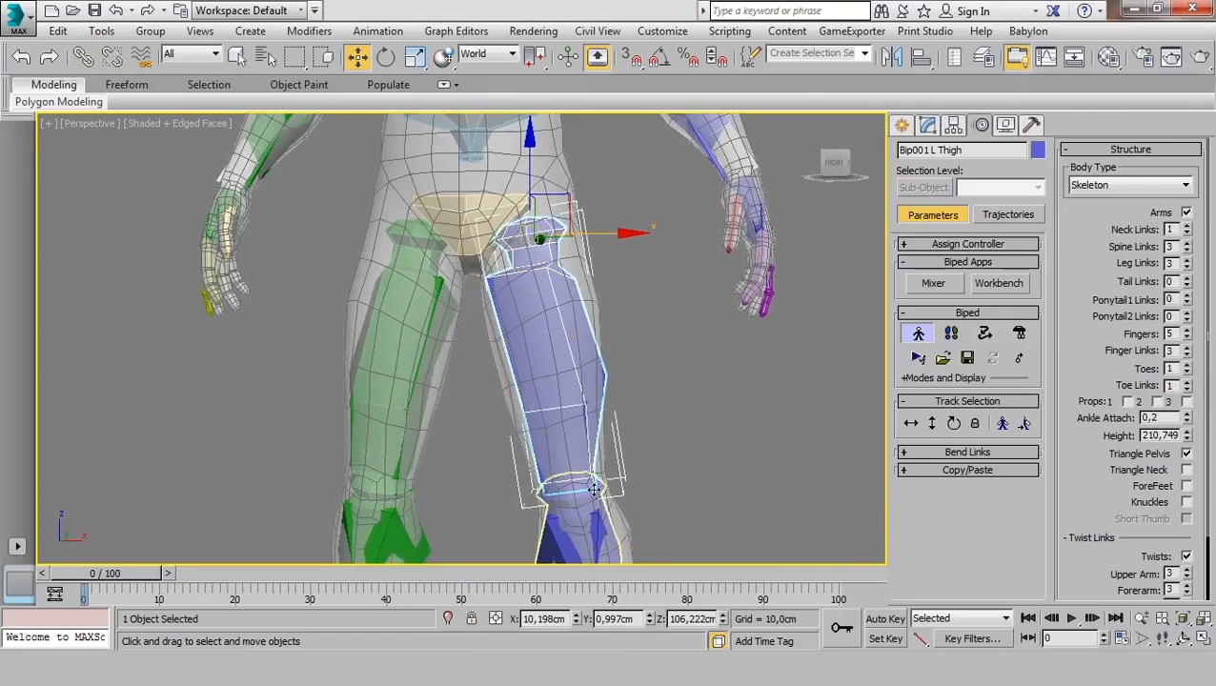
pyautogui.keyDown('alt'); pyautogui.moveTo(591, 498); pyautogui.dragTo(562, 364, button='middle'); pyautogui.keyUp('alt')
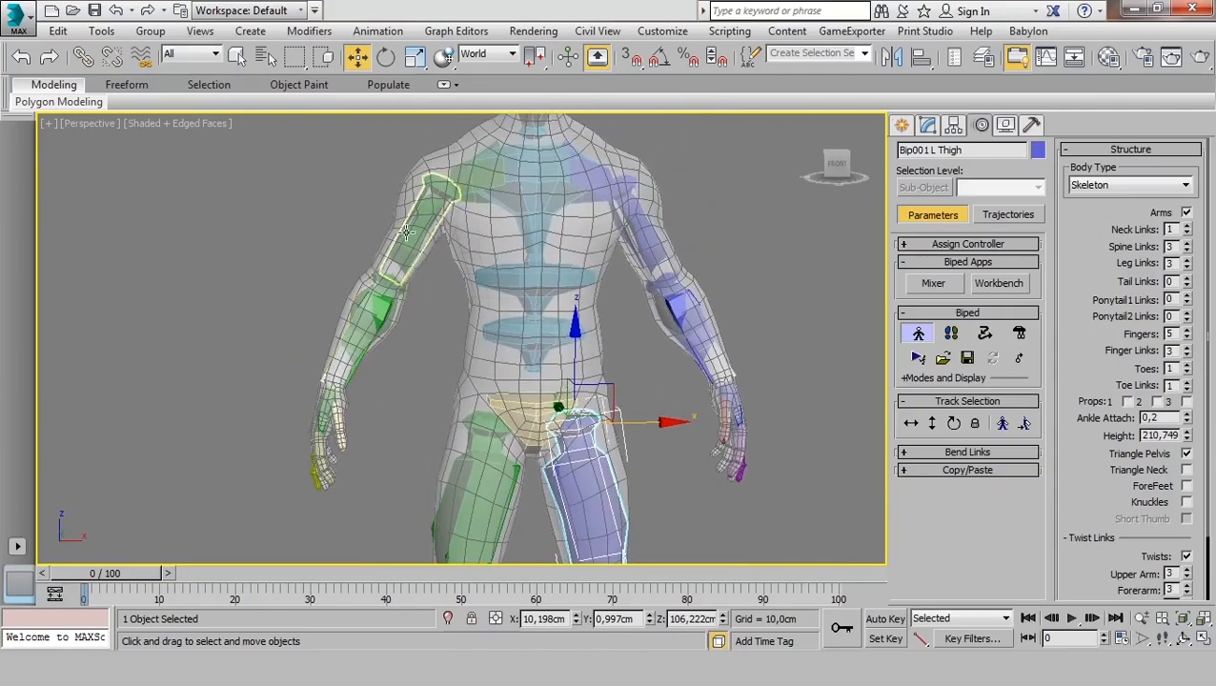
# Examine the fit of the arm, shoulder and spine bones from the front and side, and check the whole figure.
pyautogui.keyDown('alt'); pyautogui.moveTo(445, 253); pyautogui.dragTo(576, 349, button='middle'); pyautogui.keyUp('alt')
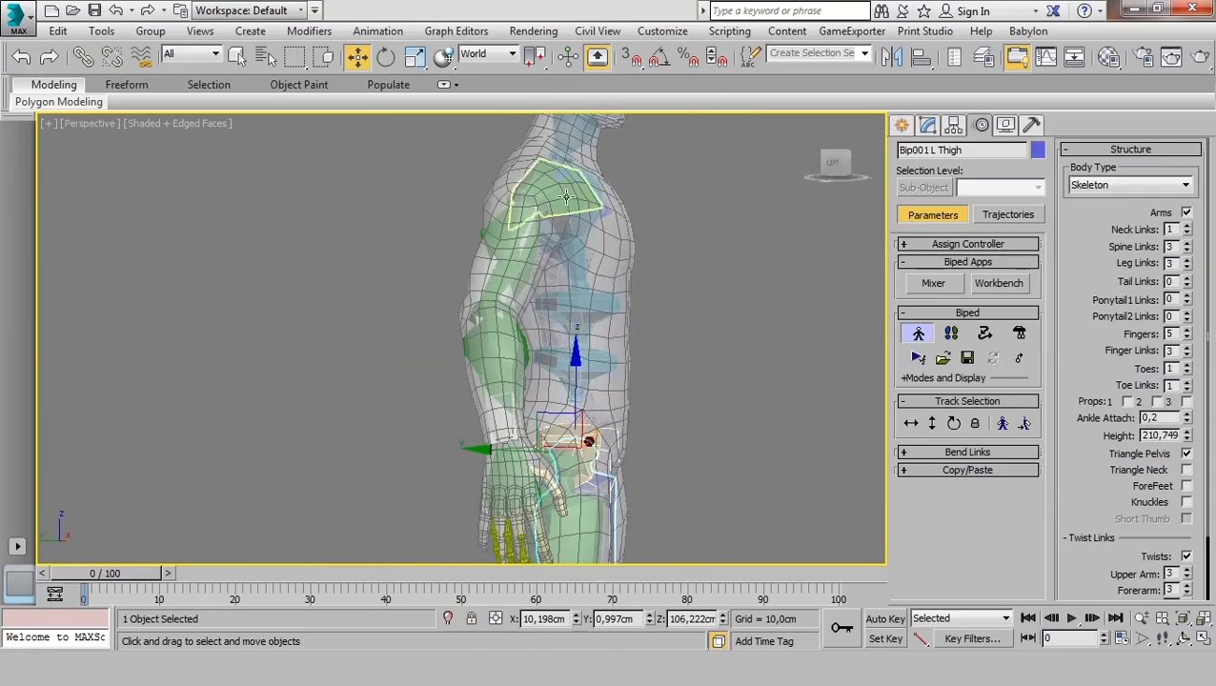
pyautogui.keyDown('alt'); pyautogui.moveTo(617, 306); pyautogui.dragTo(560, 329, button='middle'); pyautogui.keyUp('alt')
pyautogui.scroll(-4, 558, 286)
pyautogui.moveTo(555, 266); pyautogui.dragTo(502, 359, button='middle')
pyautogui.moveTo(548, 404); pyautogui.dragTo(533, 278, button='middle')
pyautogui.keyDown('alt'); pyautogui.moveTo(498, 223); pyautogui.dragTo(441, 288, button='middle'); pyautogui.keyUp('alt')
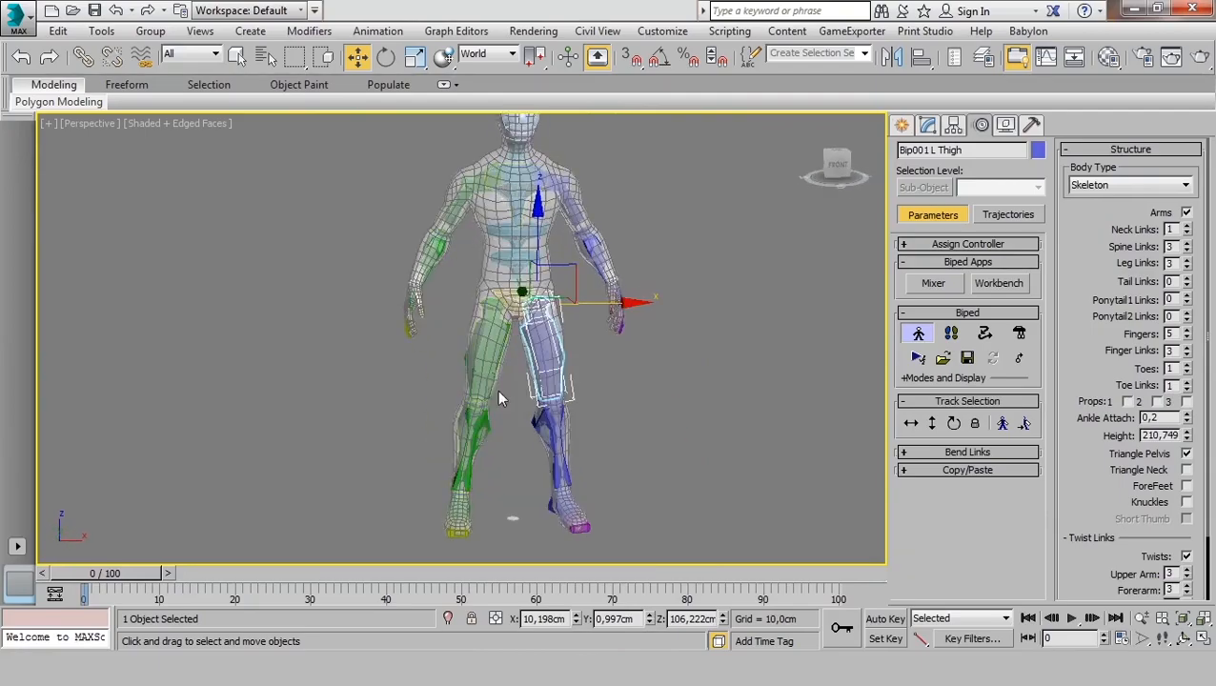
pyautogui.keyDown('alt'); pyautogui.moveTo(498, 392); pyautogui.dragTo(524, 401, button='middle'); pyautogui.keyUp('alt')
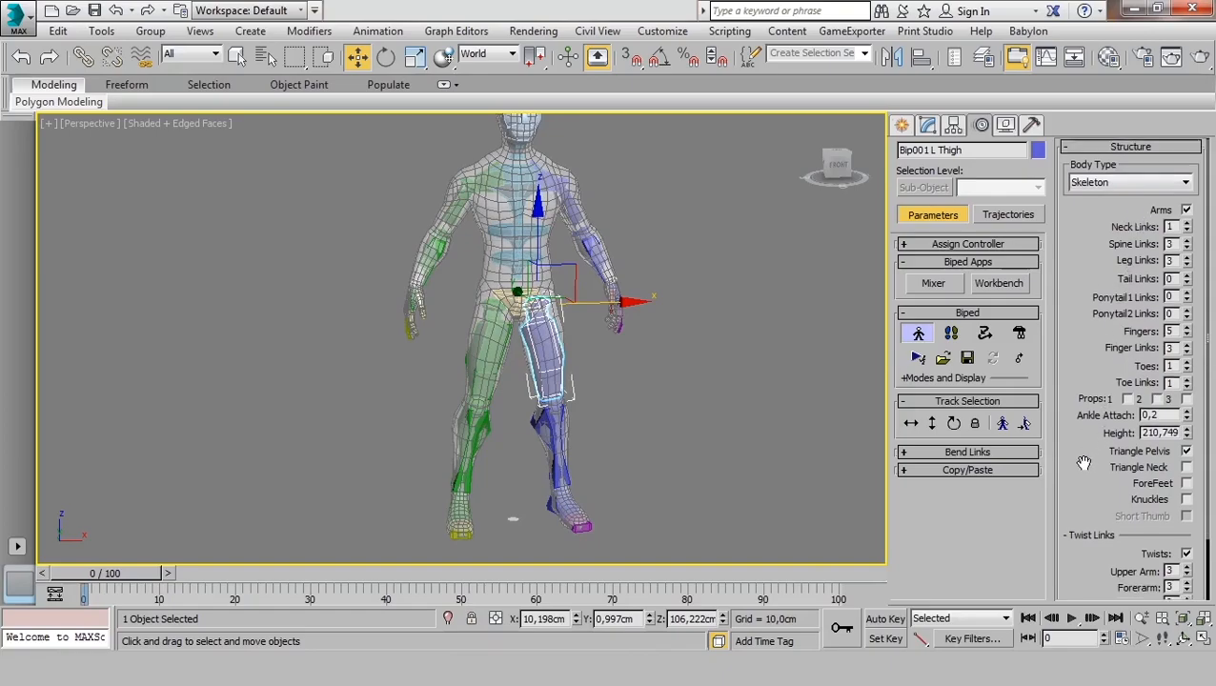
# Review the Biped's Structure settings down to the Twist Links values and compare them with the arm and leg bones.
pyautogui.moveTo(1089, 417); pyautogui.dragTo(1082, 345)
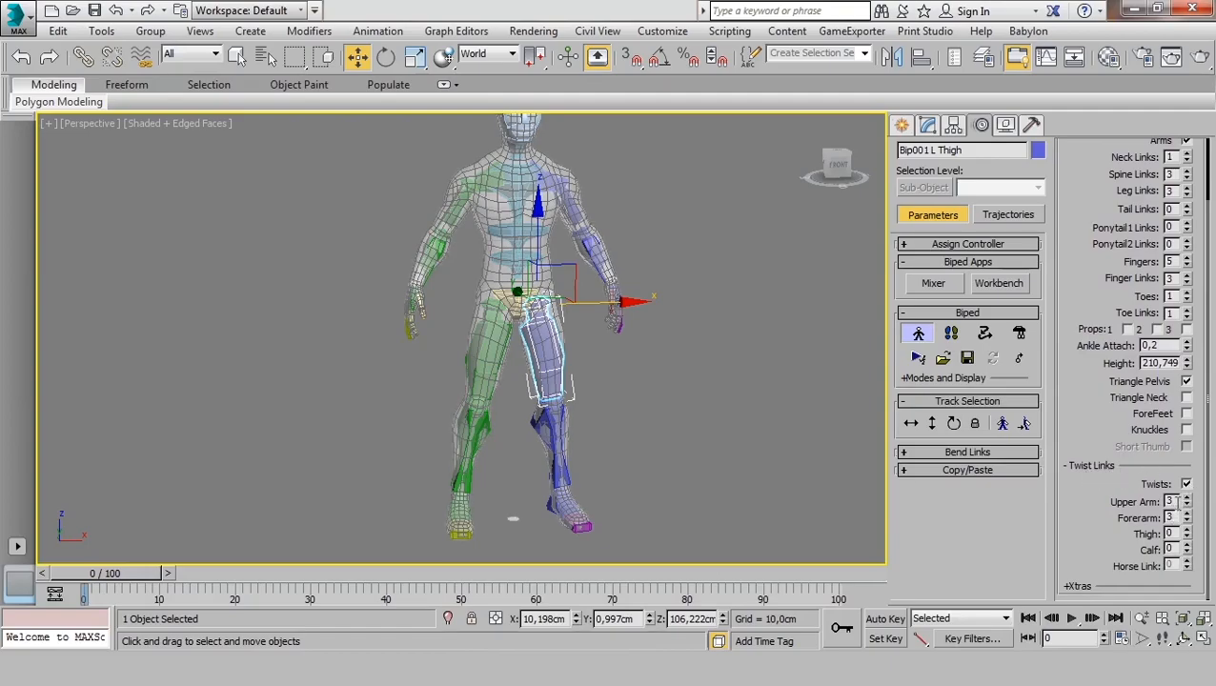
pyautogui.keyDown('alt'); pyautogui.moveTo(719, 414); pyautogui.dragTo(653, 426, button='middle'); pyautogui.keyUp('alt')
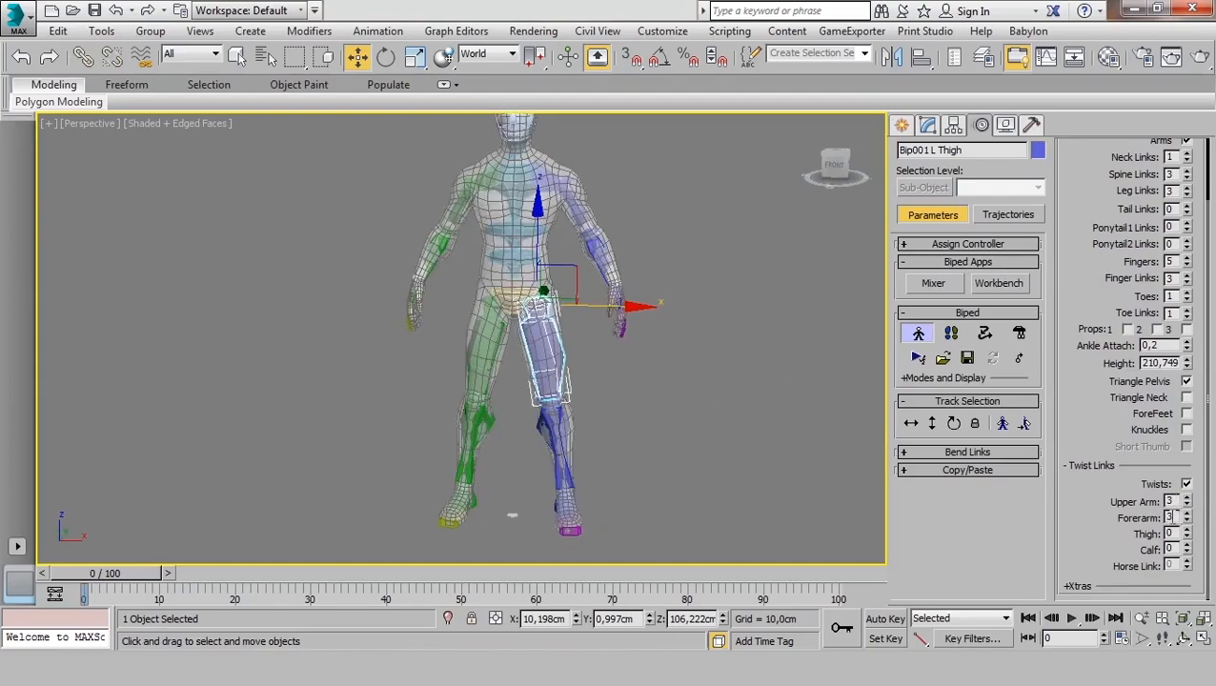
pyautogui.scroll(5, 721, 353)
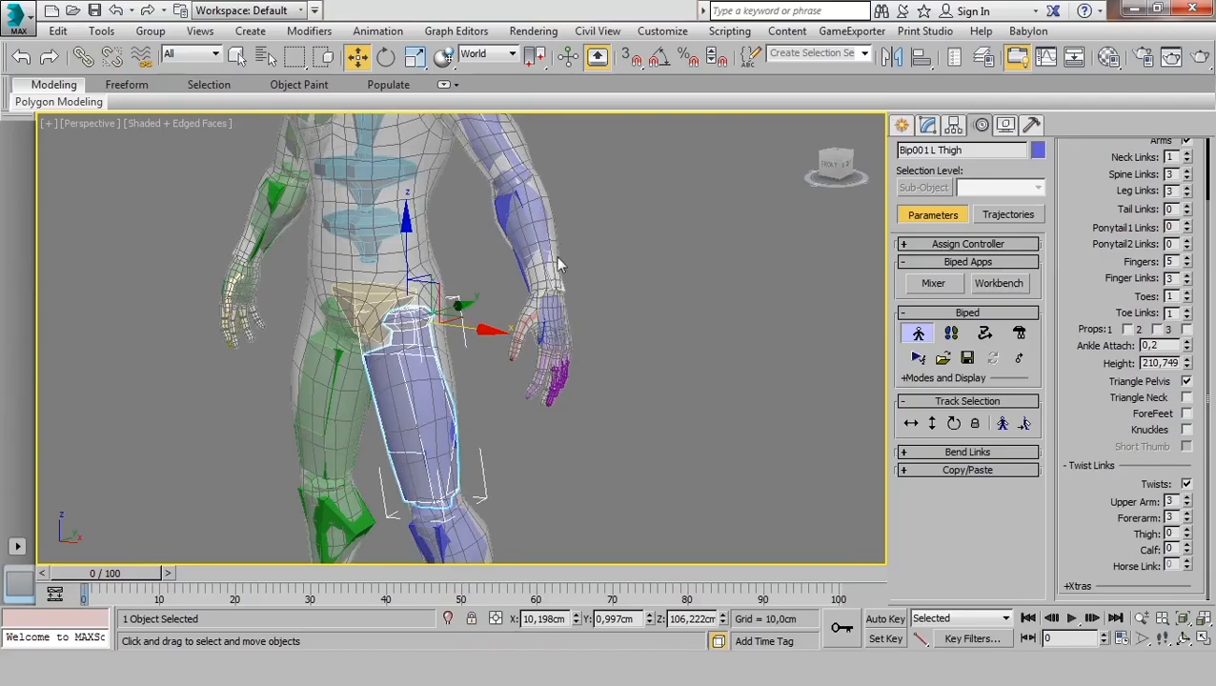
pyautogui.scroll(-5, 551, 307)
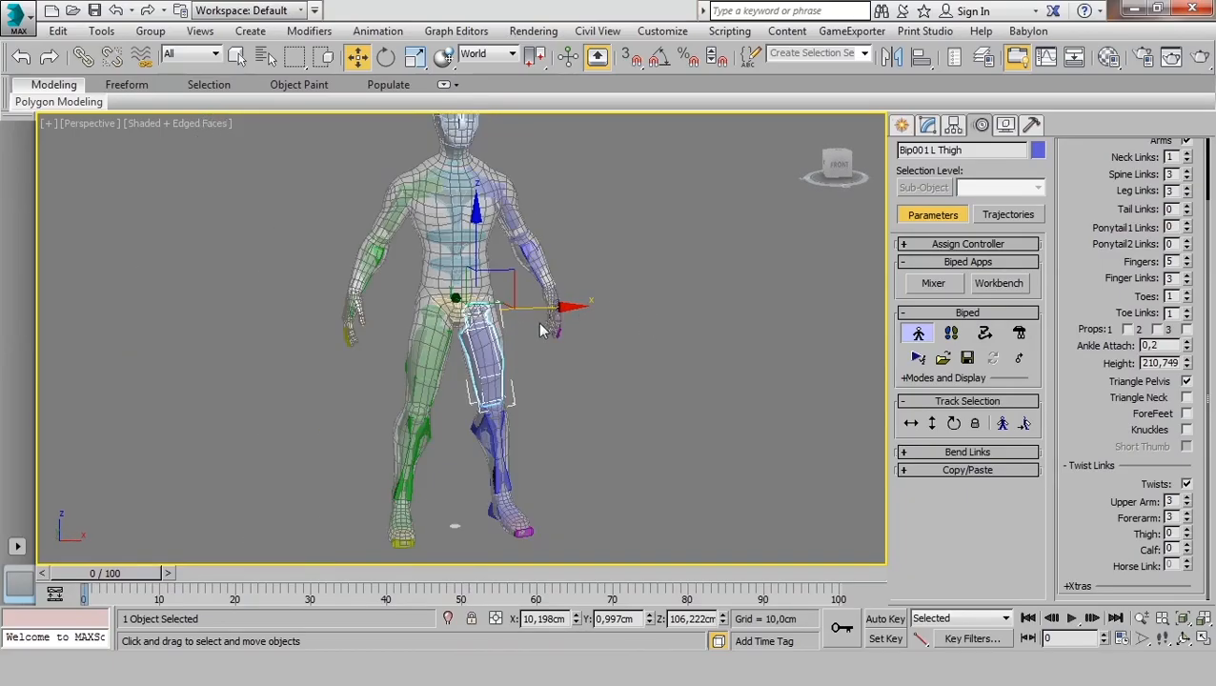
pyautogui.click(918, 333)
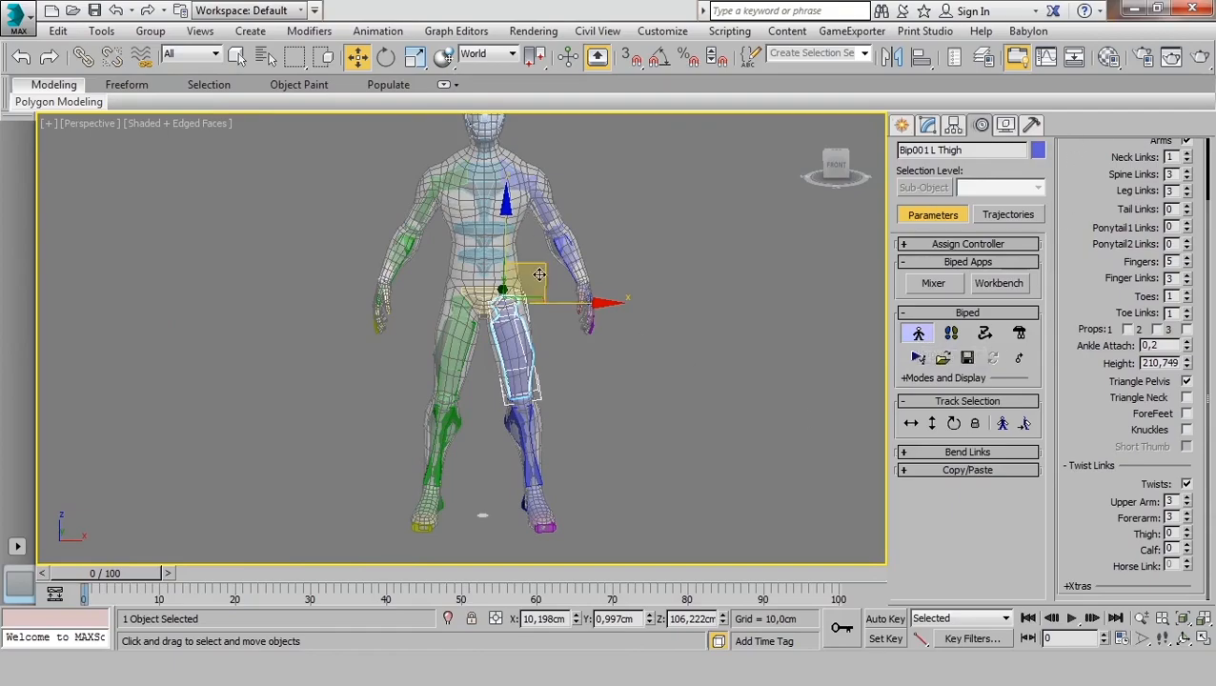
pyautogui.scroll(-3, 552, 179)
pyautogui.moveTo(564, 302); pyautogui.dragTo(564, 310, button='middle')
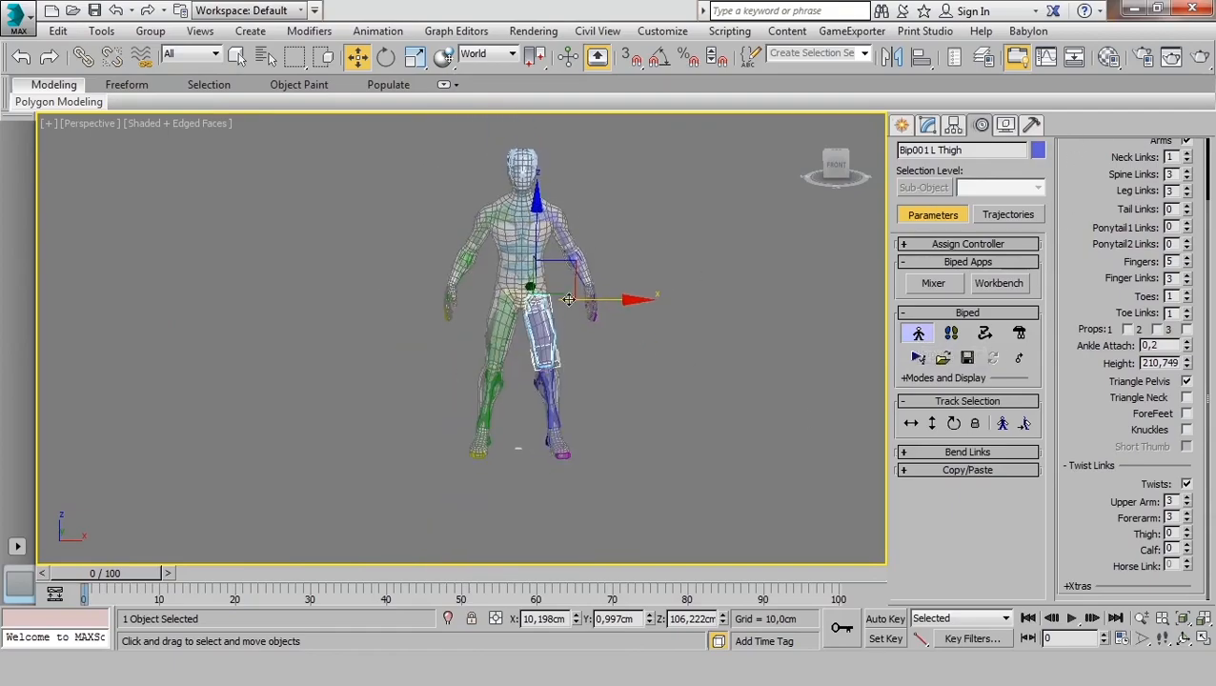
pyautogui.moveTo(1079, 275); pyautogui.dragTo(1078, 355)
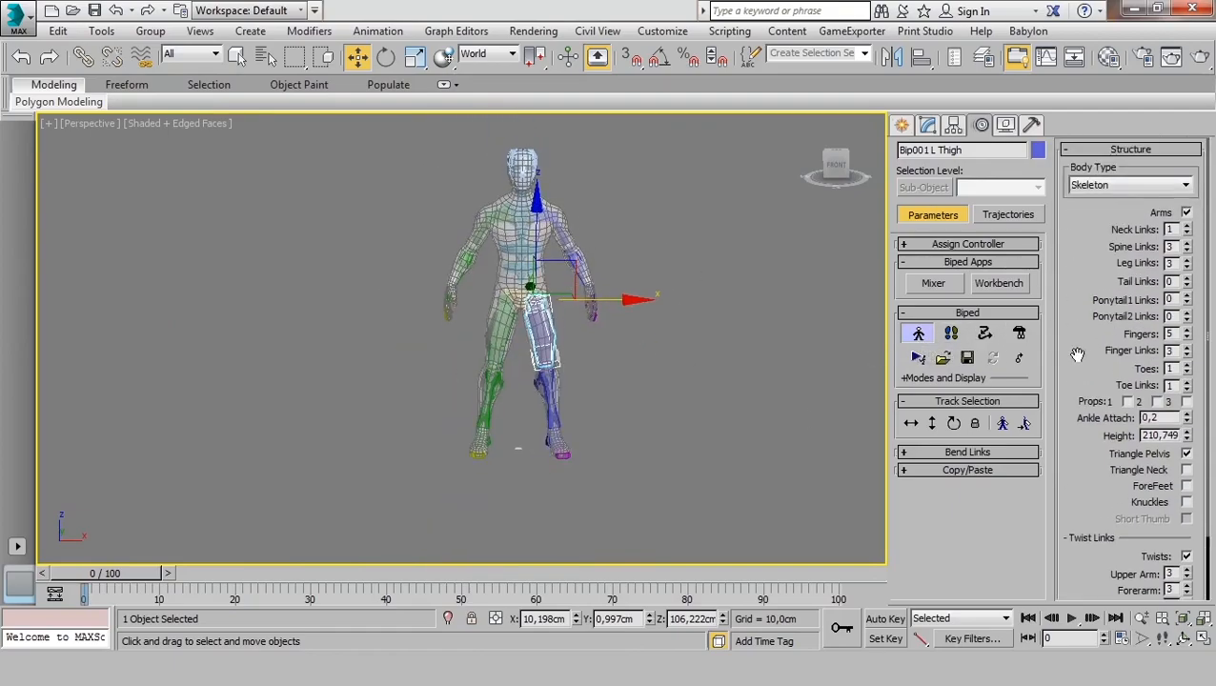
# Turn off Figure Mode and clear the selection.
pyautogui.click(918, 336)
pyautogui.moveTo(610, 332); pyautogui.dragTo(598, 397, button='middle')
pyautogui.click(597, 397)
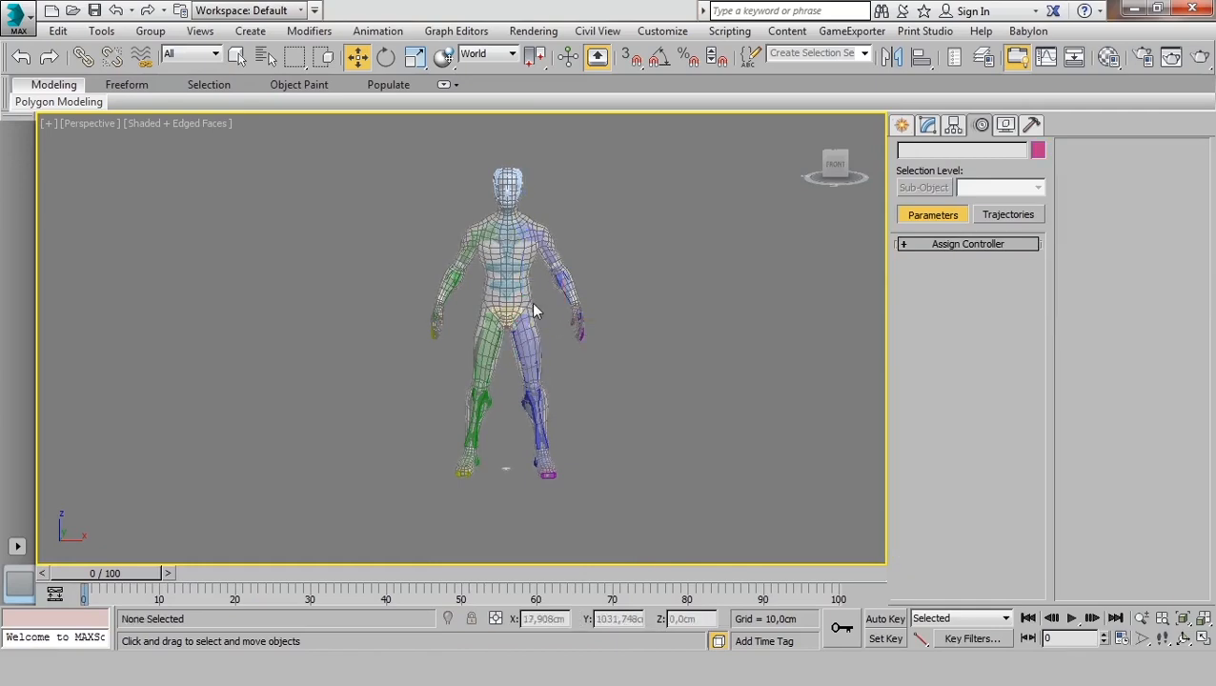
pyautogui.click(531, 303)
pyautogui.click(669, 323)
# Open the recent file tutor_rig_done.max without saving the changes to the current scene.
pyautogui.click(19, 19)
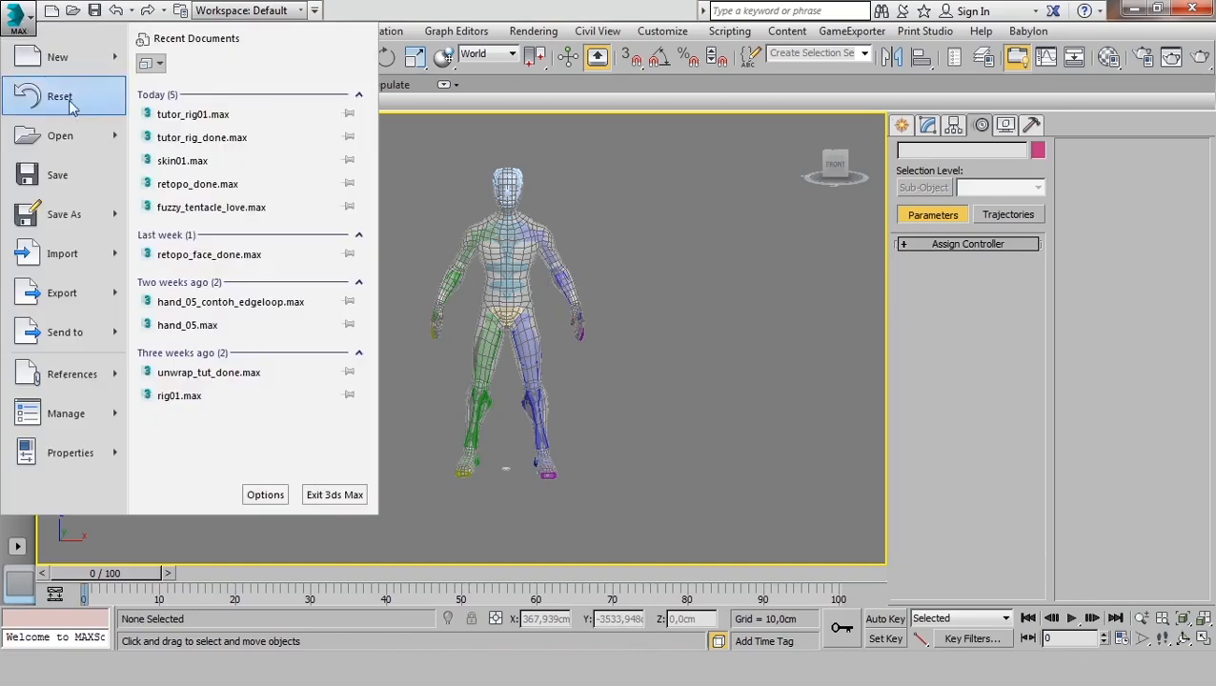
pyautogui.click(208, 136)
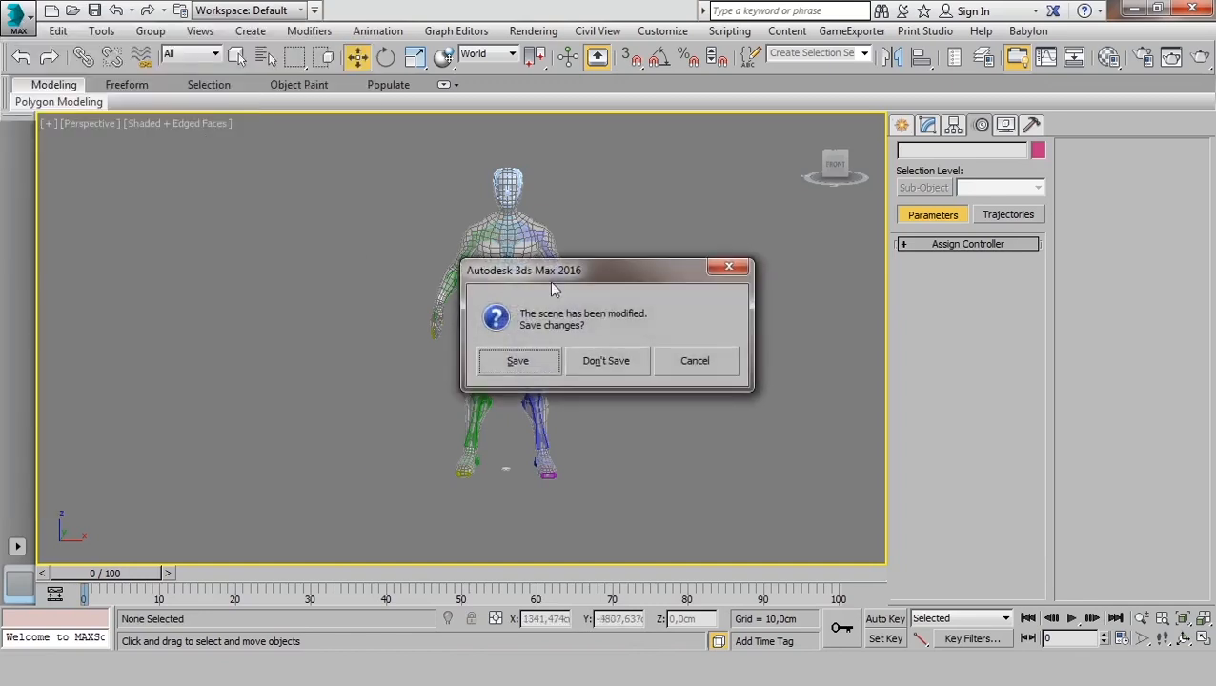
pyautogui.click(607, 362)
# Select the body mesh and make it see-through so the finished rig's bones can be inspected.
pyautogui.click(525, 279)
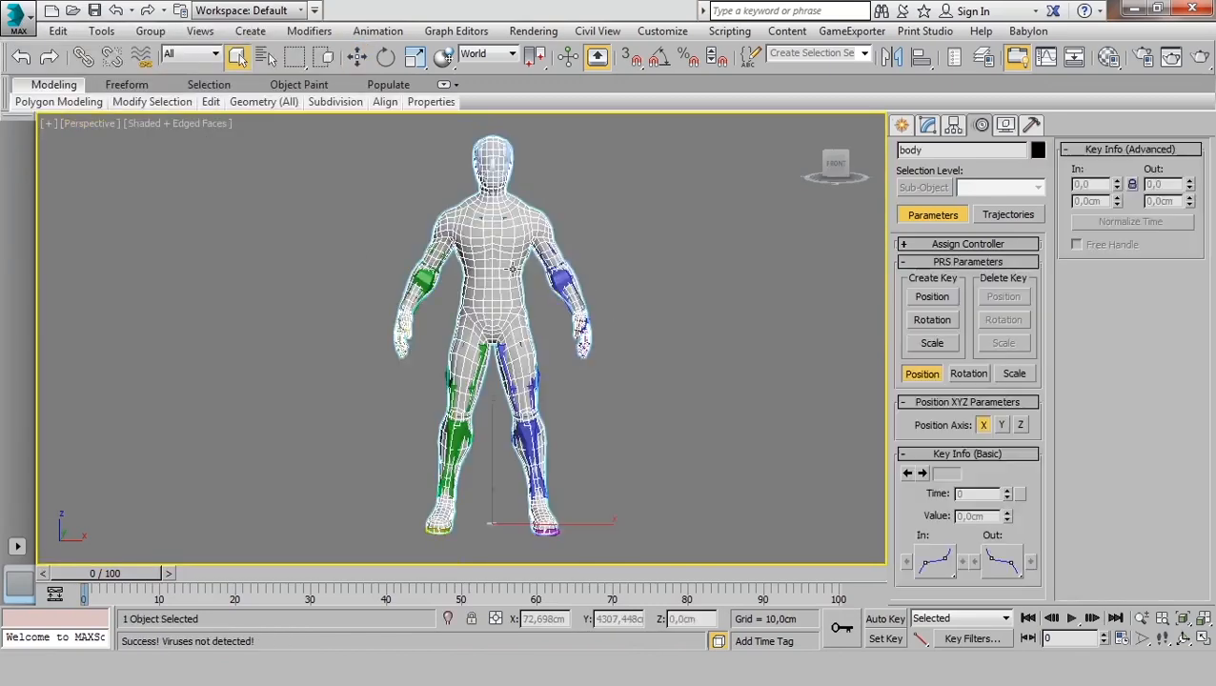
pyautogui.scroll(3, 491, 295)
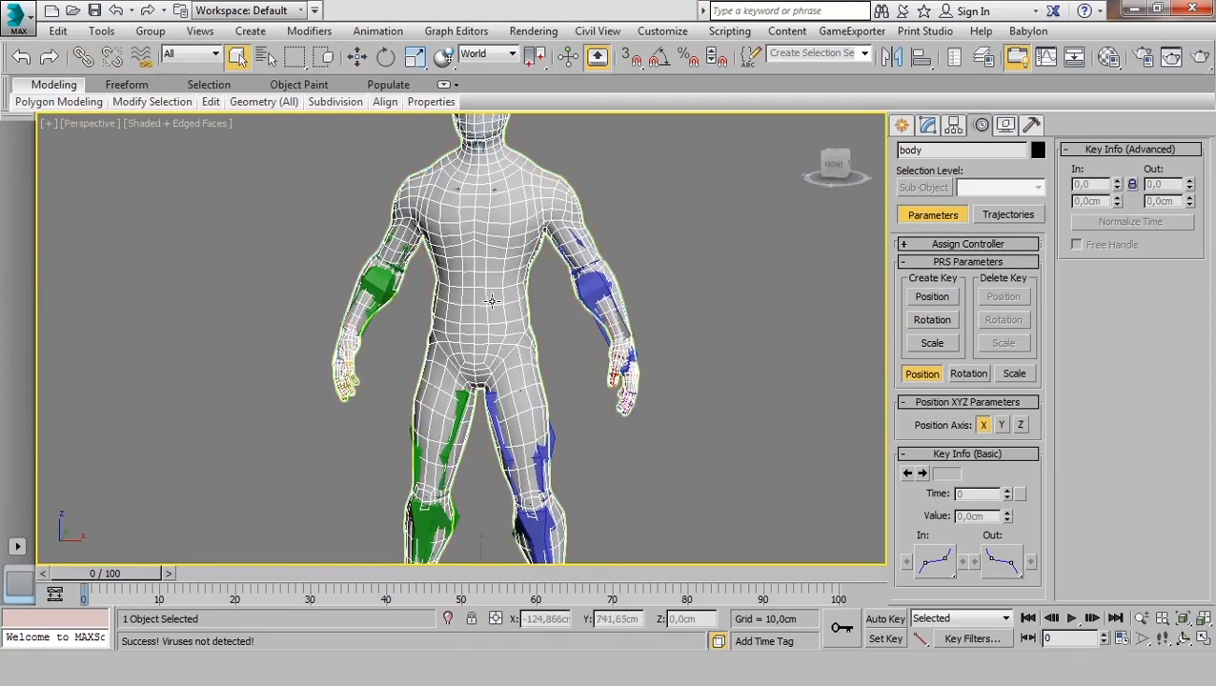
pyautogui.keyDown('alt'); pyautogui.moveTo(492, 301); pyautogui.dragTo(426, 321, button='middle'); pyautogui.keyUp('alt')
pyautogui.scroll(4, 439, 252)
pyautogui.moveTo(454, 239); pyautogui.dragTo(467, 320, button='middle')
pyautogui.keyDown('alt'); pyautogui.moveTo(467, 319); pyautogui.dragTo(534, 319, button='middle'); pyautogui.keyUp('alt')
pyautogui.scroll(-4, 591, 276)
pyautogui.moveTo(529, 324); pyautogui.dragTo(467, 286, button='middle')
pyautogui.moveTo(595, 389); pyautogui.dragTo(579, 476, button='middle')
# Examine how the finger bones and their joints sit inside the right hand mesh.
pyautogui.scroll(3, 566, 307)
pyautogui.keyDown('alt'); pyautogui.moveTo(309, 234); pyautogui.dragTo(387, 226, button='middle'); pyautogui.keyUp('alt')
pyautogui.scroll(6, 387, 226)
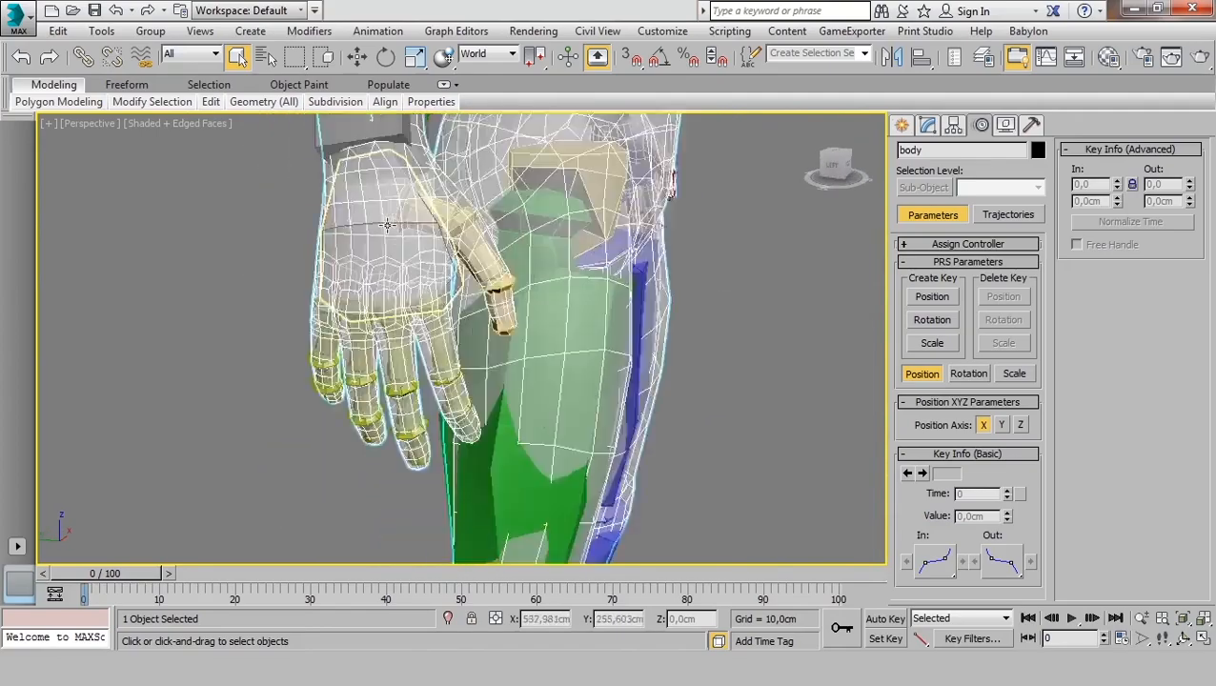
pyautogui.scroll(-5, 414, 298)
pyautogui.keyDown('alt'); pyautogui.moveTo(413, 297); pyautogui.dragTo(464, 268, button='middle'); pyautogui.keyUp('alt')
pyautogui.scroll(5, 447, 293)
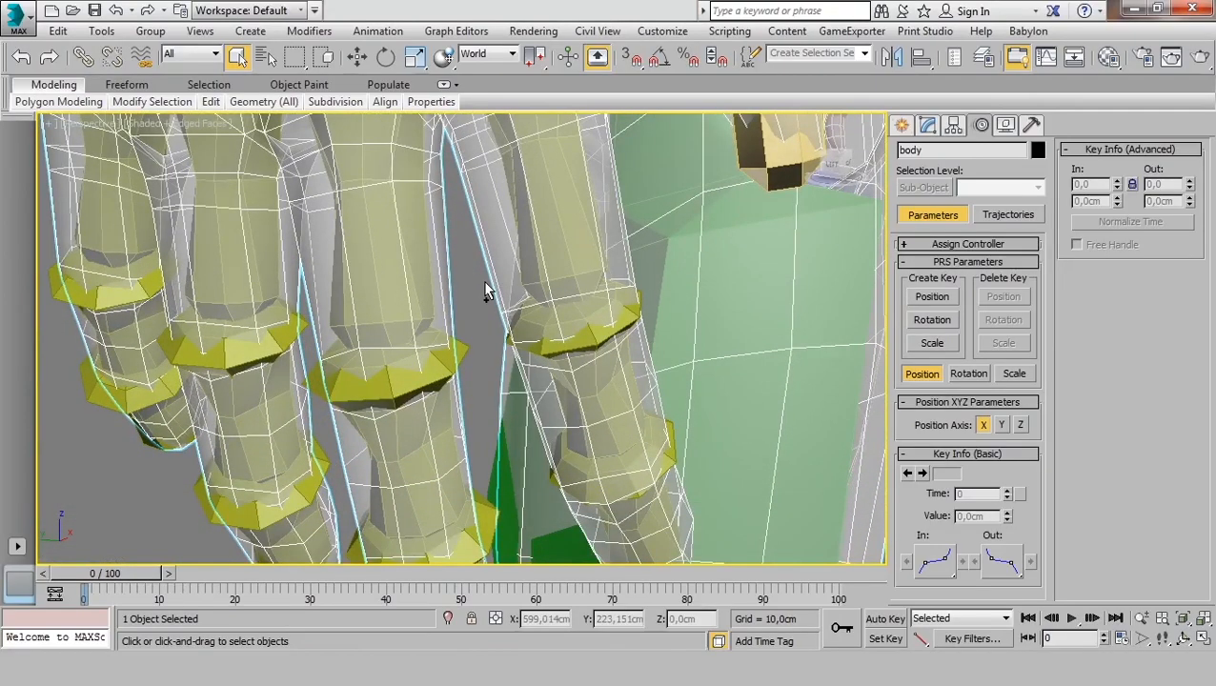
pyautogui.scroll(-4, 484, 289)
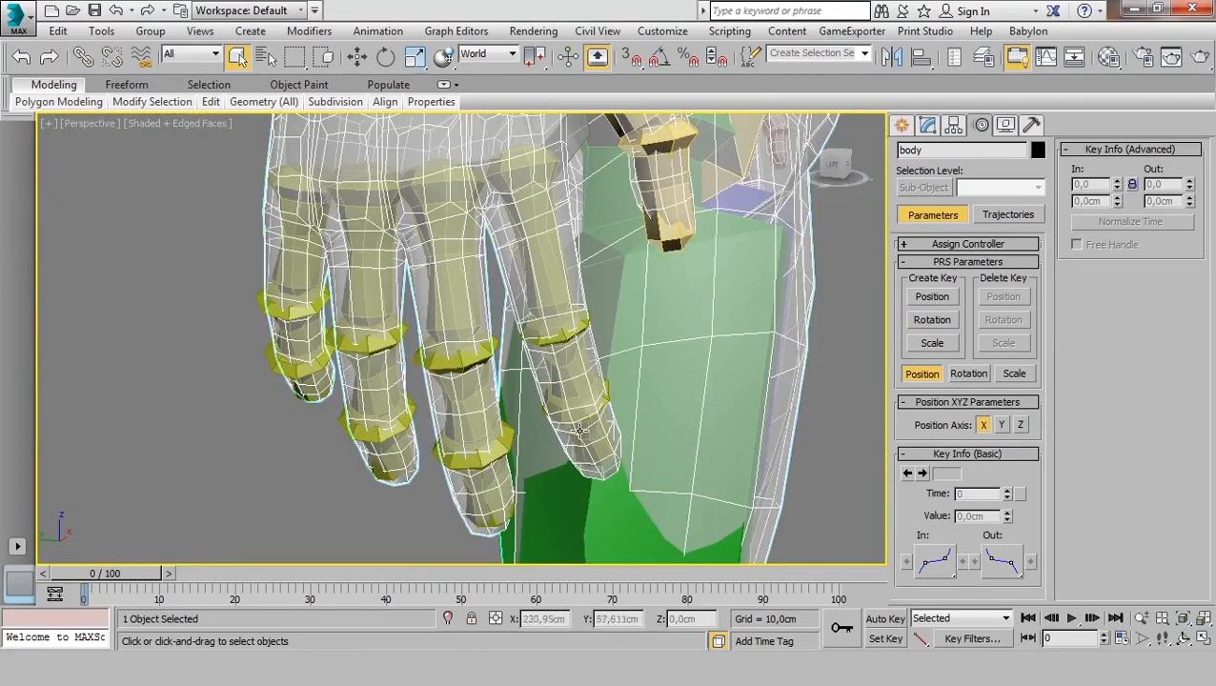
# Select the right upper arm bone of the finished rig and activate the Rotate tool.
pyautogui.keyDown('alt'); pyautogui.moveTo(580, 431); pyautogui.dragTo(358, 195, button='middle'); pyautogui.keyUp('alt')
pyautogui.scroll(-5, 509, 237)
pyautogui.moveTo(357, 195); pyautogui.dragTo(494, 449, button='middle')
pyautogui.keyDown('alt'); pyautogui.moveTo(494, 450); pyautogui.dragTo(440, 320, button='middle'); pyautogui.keyUp('alt')
pyautogui.scroll(3, 542, 270)
pyautogui.moveTo(543, 270); pyautogui.dragTo(518, 310, button='middle')
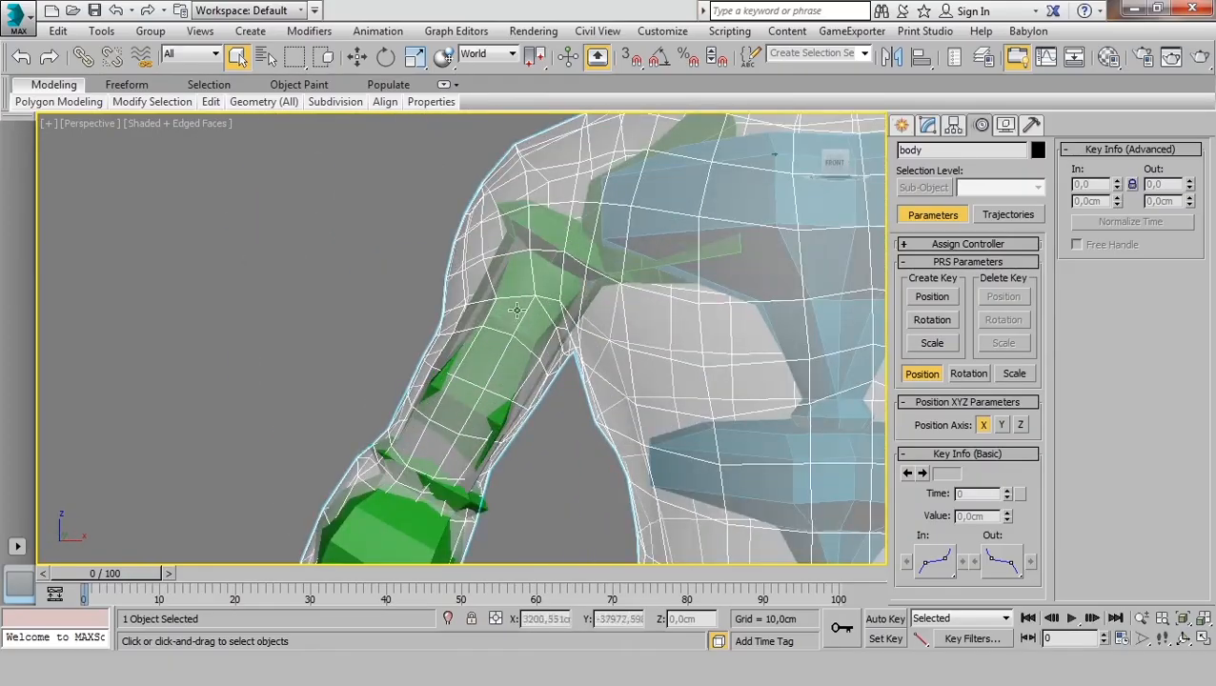
pyautogui.click(554, 211)
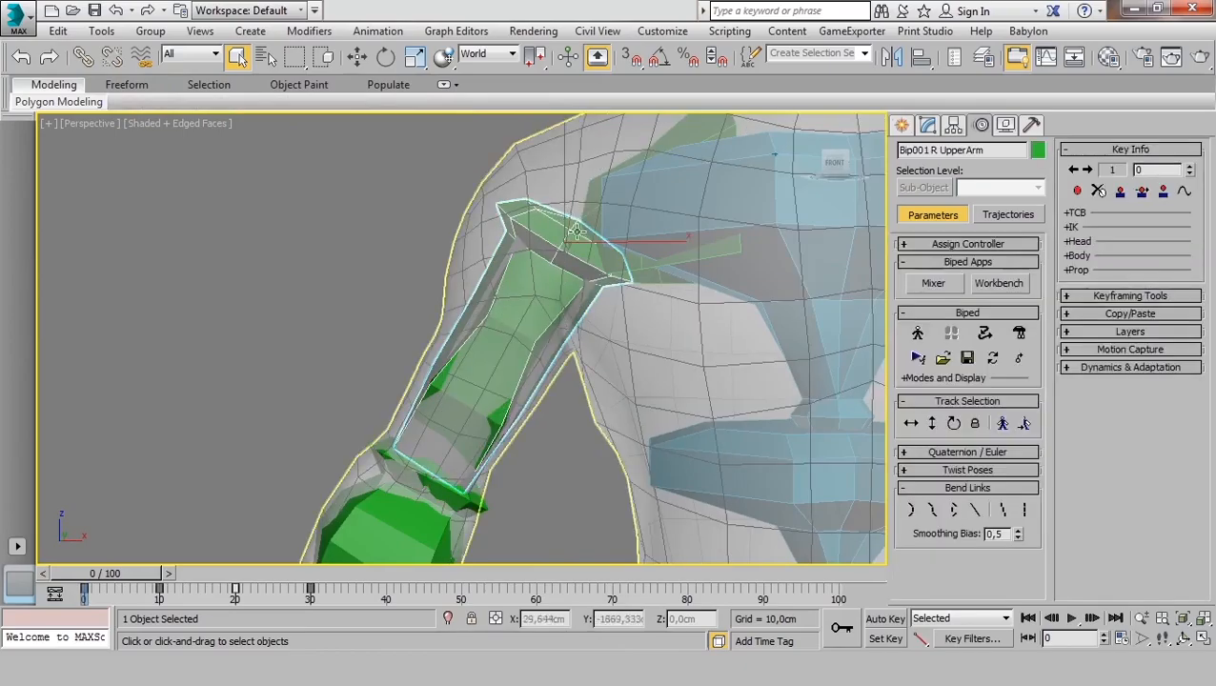
pyautogui.press('w')
pyautogui.press('e')
# Examine the finished rig's shoulder, neck, torso and legs from the side and front.
pyautogui.keyDown('alt'); pyautogui.moveTo(553, 245); pyautogui.dragTo(502, 361, button='middle'); pyautogui.keyUp('alt')
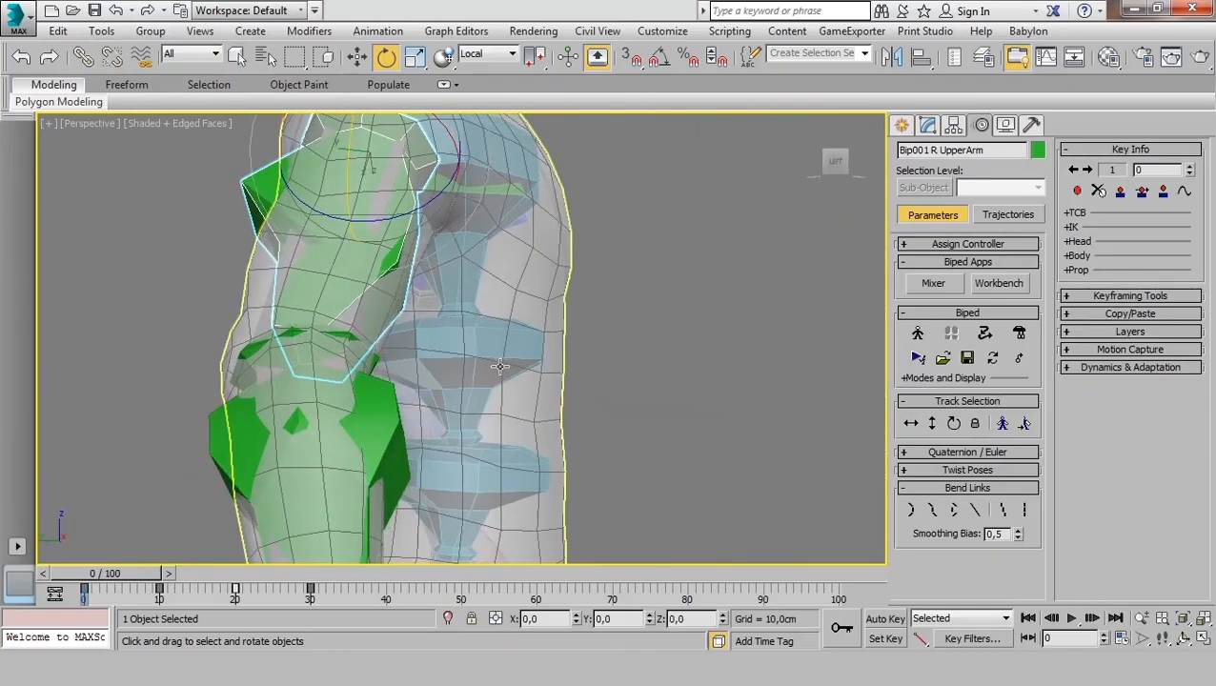
pyautogui.moveTo(515, 145); pyautogui.dragTo(521, 402, button='middle')
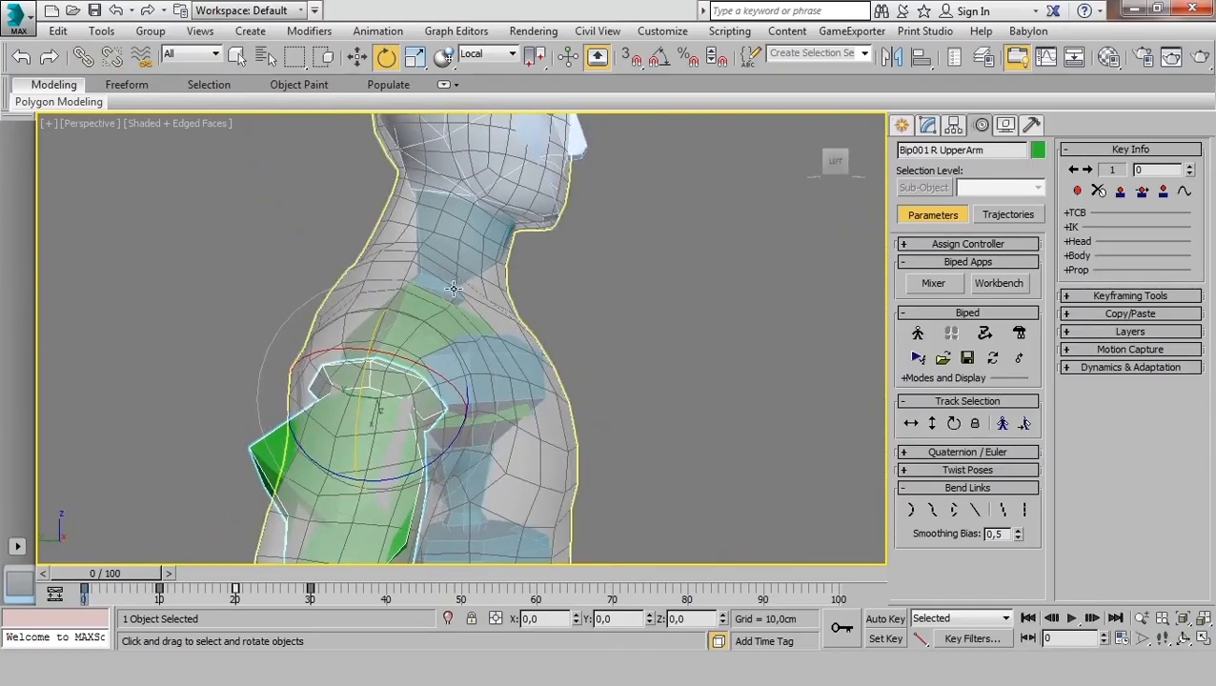
pyautogui.keyDown('alt'); pyautogui.moveTo(535, 287); pyautogui.dragTo(433, 274, button='middle'); pyautogui.keyUp('alt')
pyautogui.moveTo(587, 124); pyautogui.dragTo(524, 289, button='middle')
pyautogui.scroll(-5, 577, 267)
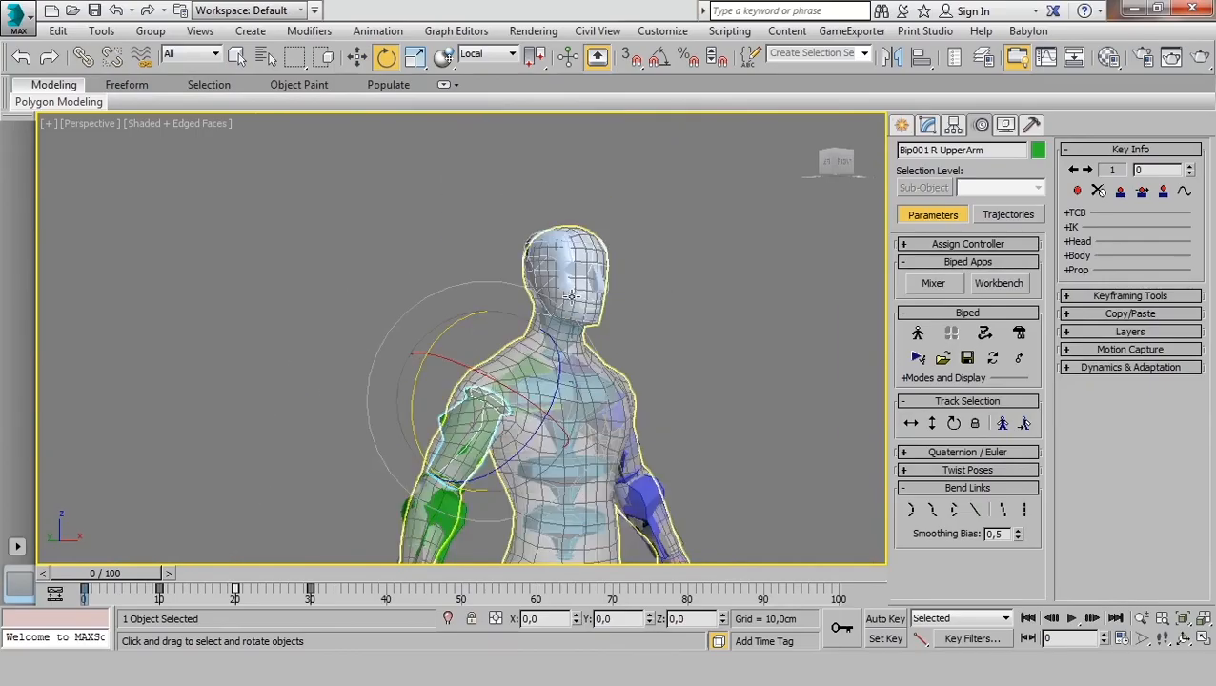
pyautogui.moveTo(617, 420); pyautogui.dragTo(616, 209, button='middle')
pyautogui.keyDown('alt'); pyautogui.moveTo(601, 305); pyautogui.dragTo(484, 337, button='middle'); pyautogui.keyUp('alt')
pyautogui.keyDown('alt'); pyautogui.moveTo(587, 150); pyautogui.dragTo(659, 139, button='middle'); pyautogui.keyUp('alt')
pyautogui.moveTo(646, 366); pyautogui.dragTo(656, 268, button='middle')
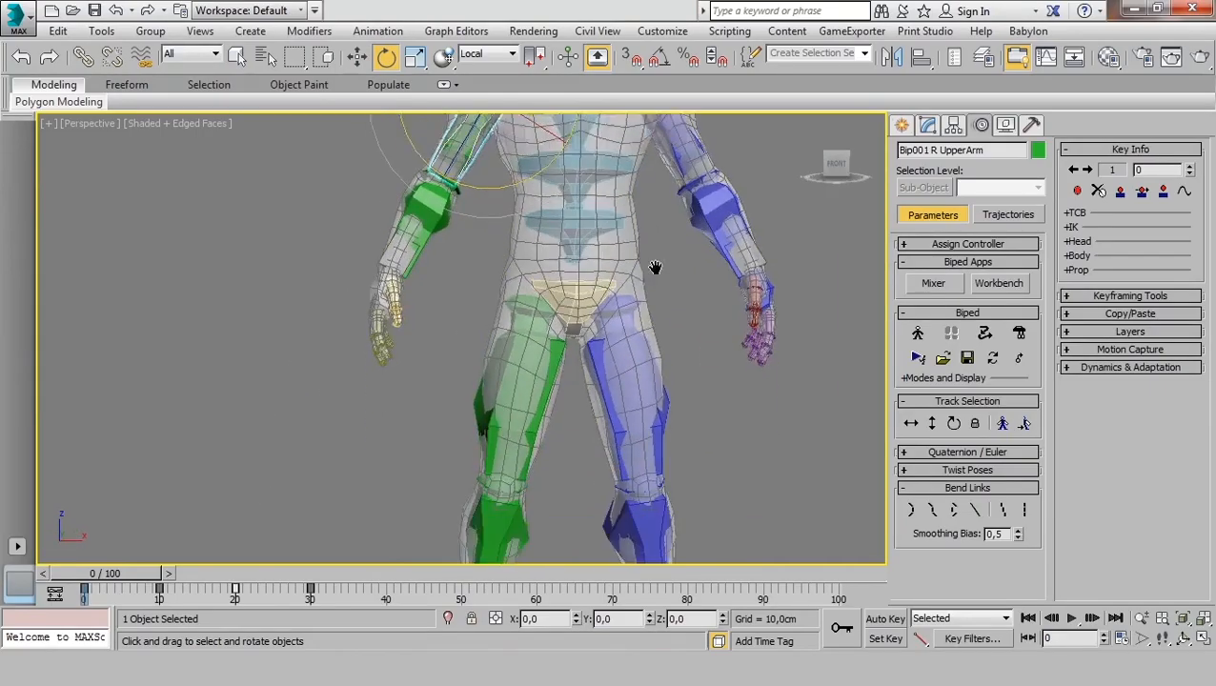
pyautogui.scroll(-4, 656, 268)
pyautogui.keyDown('alt'); pyautogui.moveTo(623, 362); pyautogui.dragTo(594, 408, button='middle'); pyautogui.keyUp('alt')
# Switch to the Move tool, clear the selection, and show the Systems object types available for creation.
pyautogui.press('w')
pyautogui.scroll(-2, 598, 379)
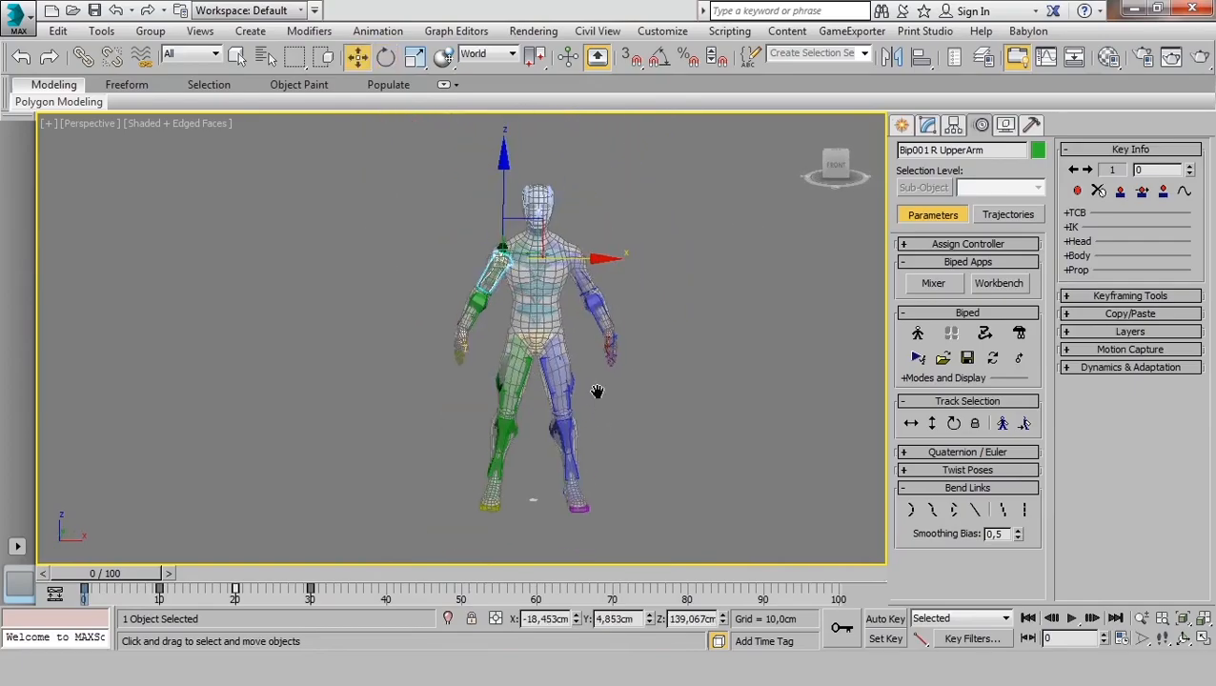
pyautogui.click(928, 126)
pyautogui.click(665, 374)
pyautogui.scroll(4, 534, 323)
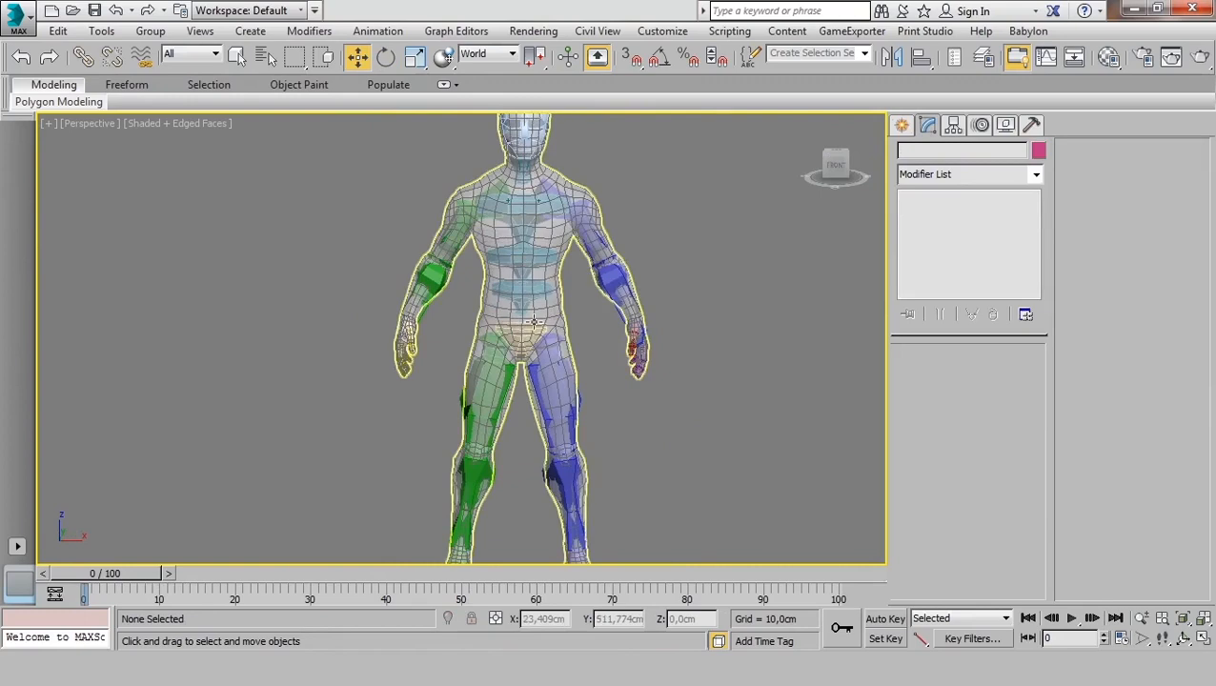
pyautogui.scroll(-4, 534, 323)
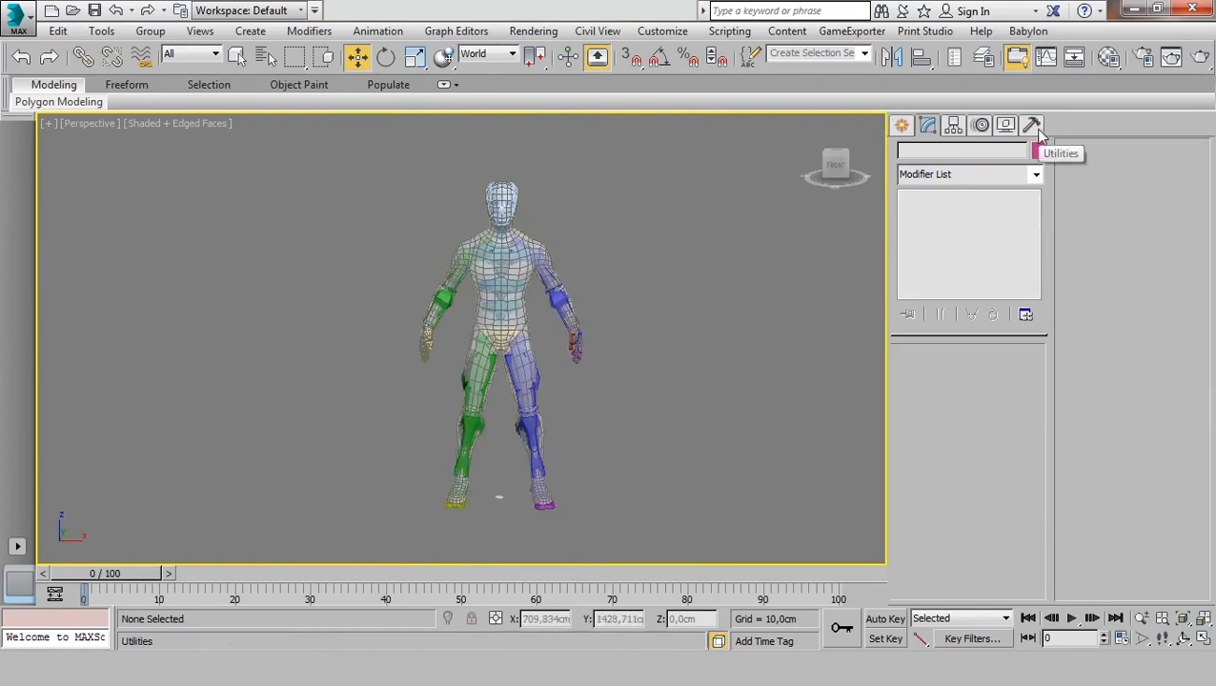
pyautogui.click(904, 126)
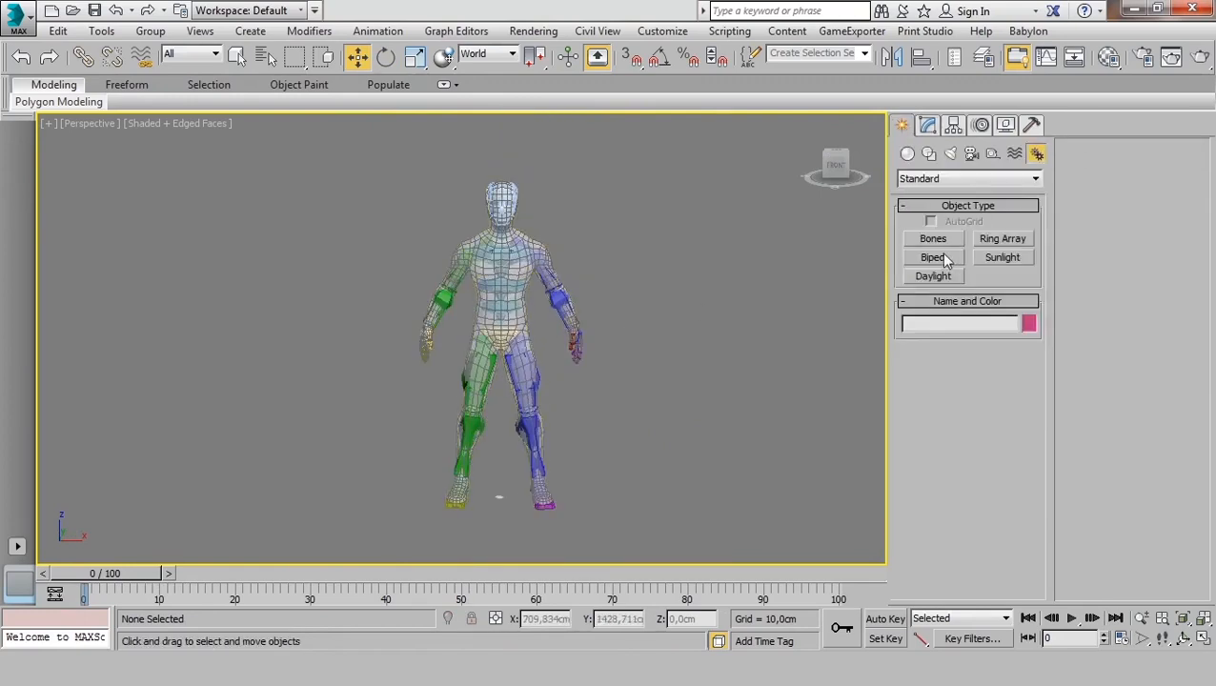
pyautogui.moveTo(626, 302); pyautogui.dragTo(611, 299, button='middle')
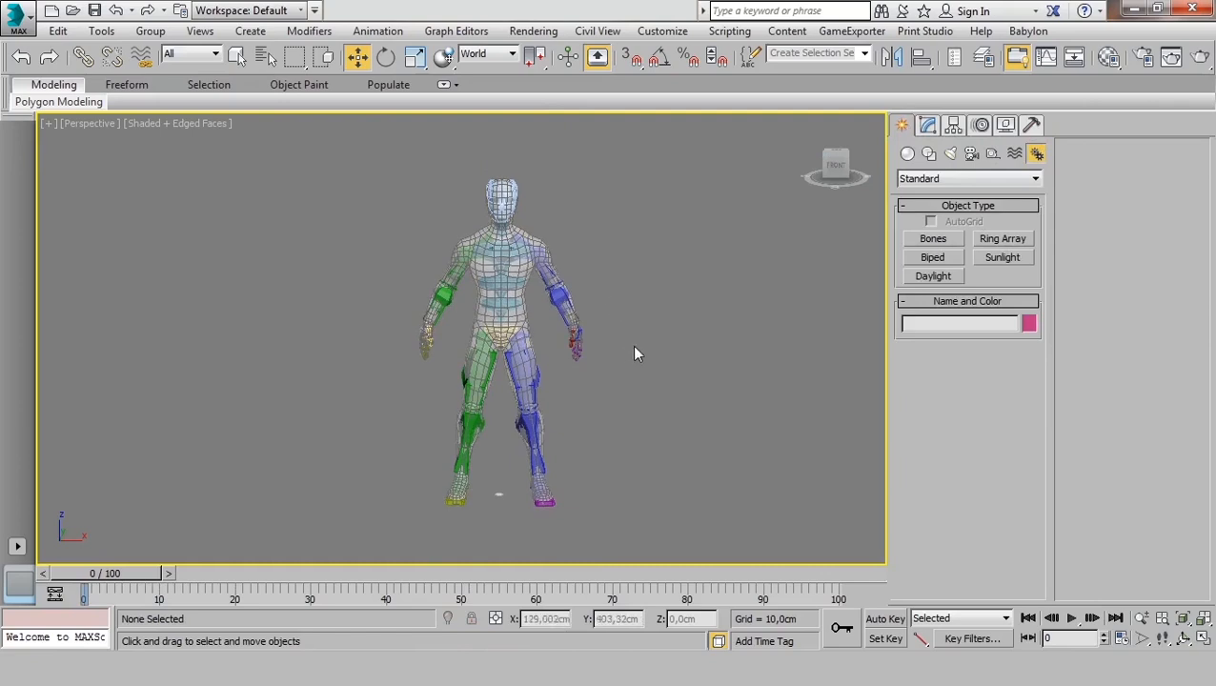